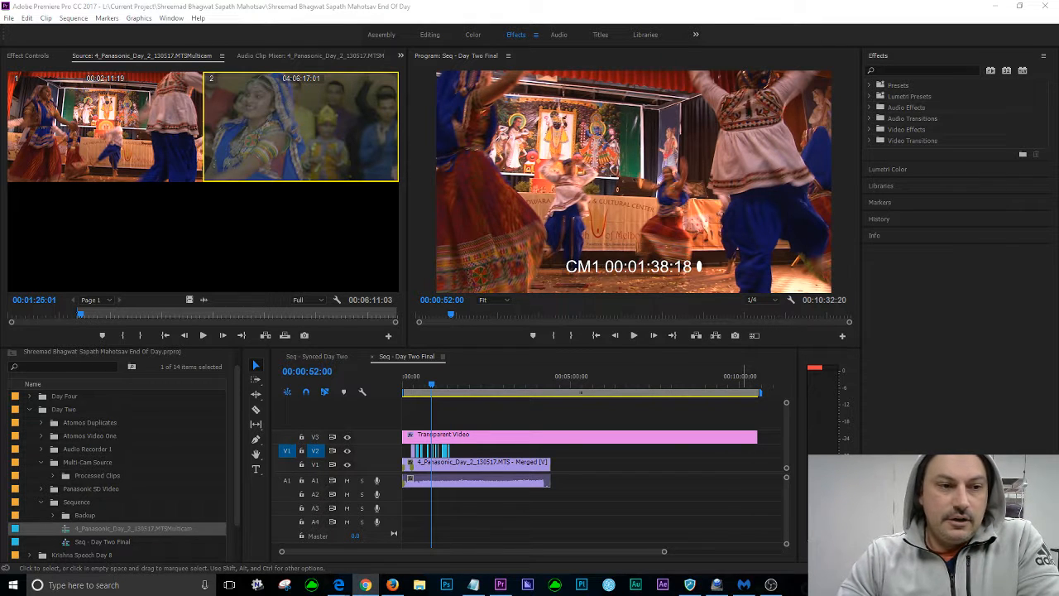
Switch to the Seq - Synced Day Two sequence and scrub its opening clips to 00:01:35:03
left_click(315, 416)
left_click(314, 414)
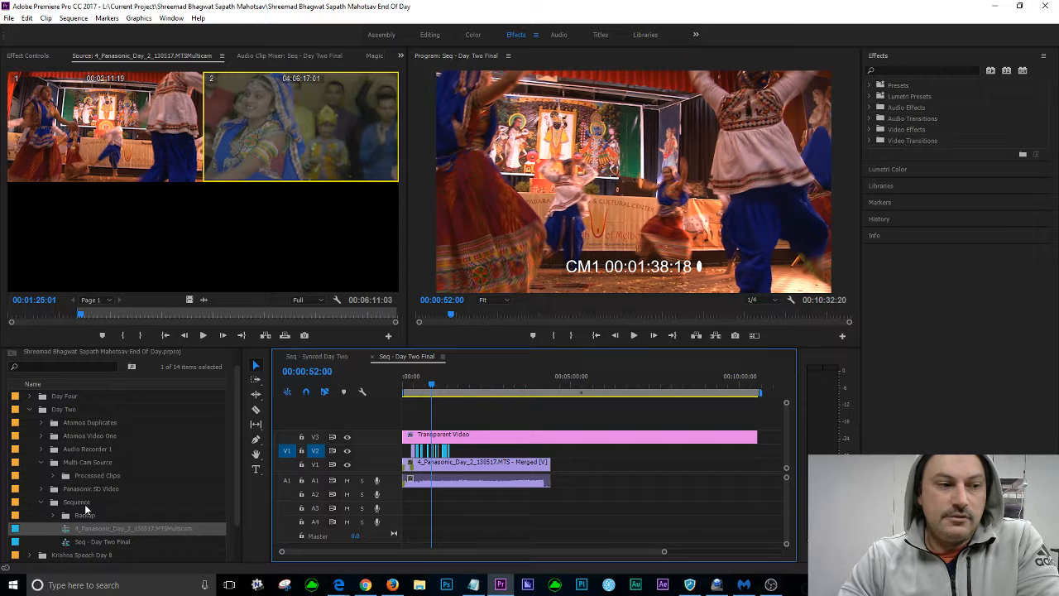
left_click(318, 357)
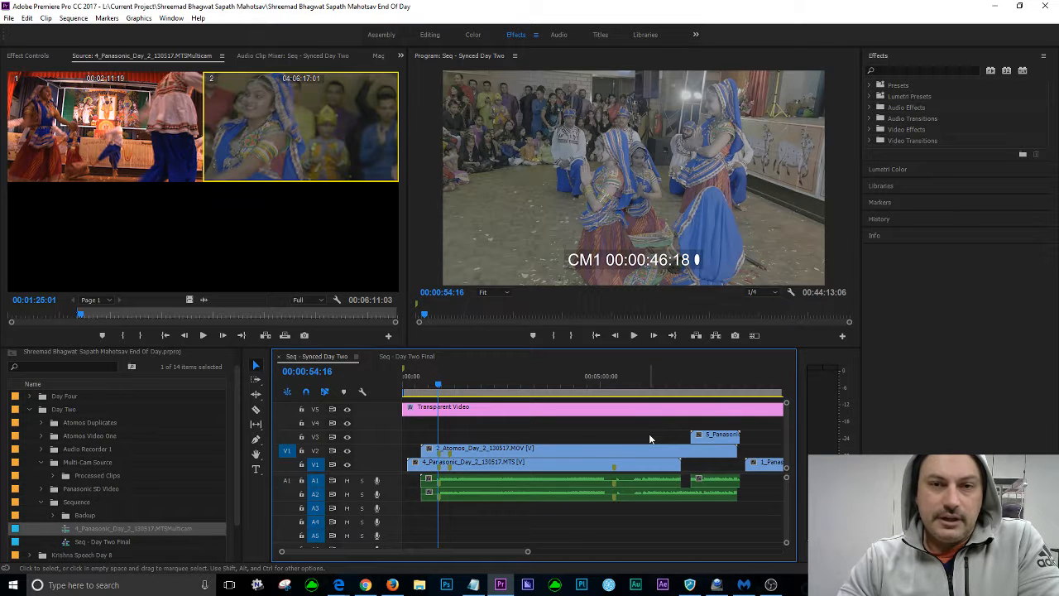
left_click(440, 389)
left_click_drag(440, 388, 465, 387)
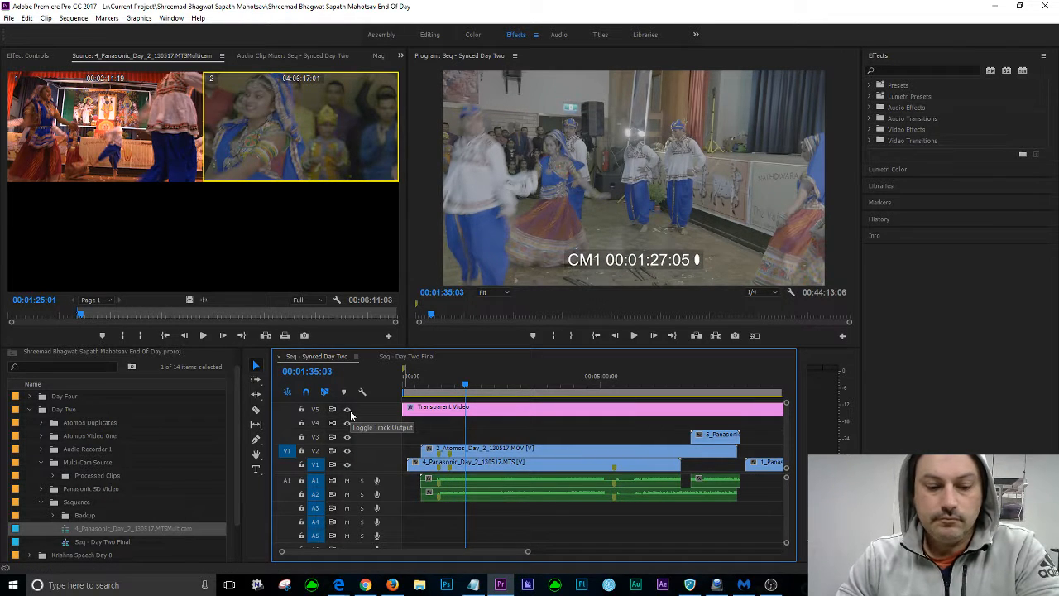
Enlarge the timeline to examine the synced clip layout, restore it, and scrub forward to 00:03:37:19
key("grave")
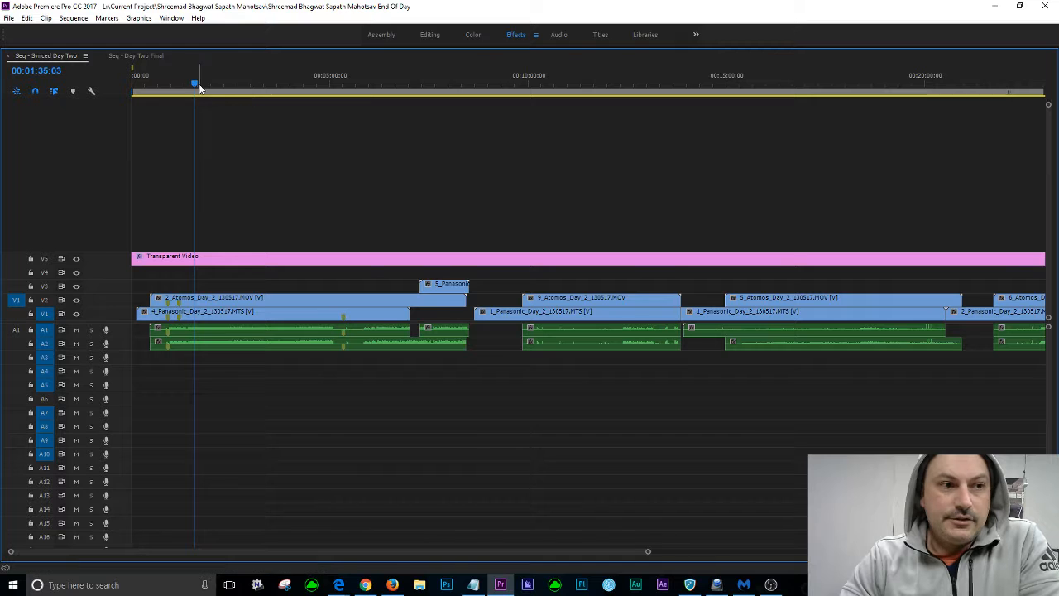
left_click_drag(196, 87, 225, 91)
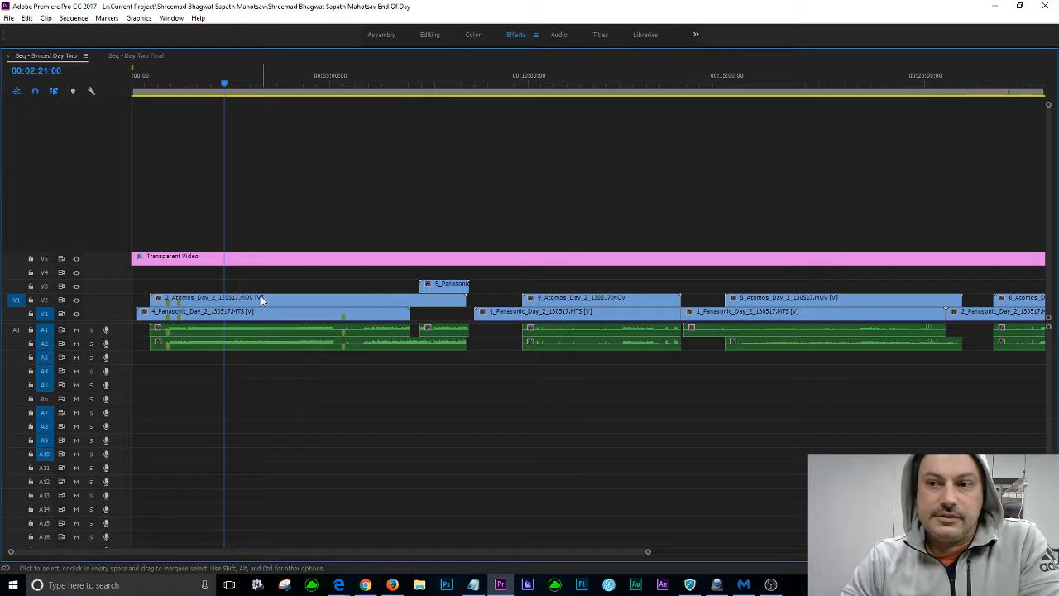
key("grave")
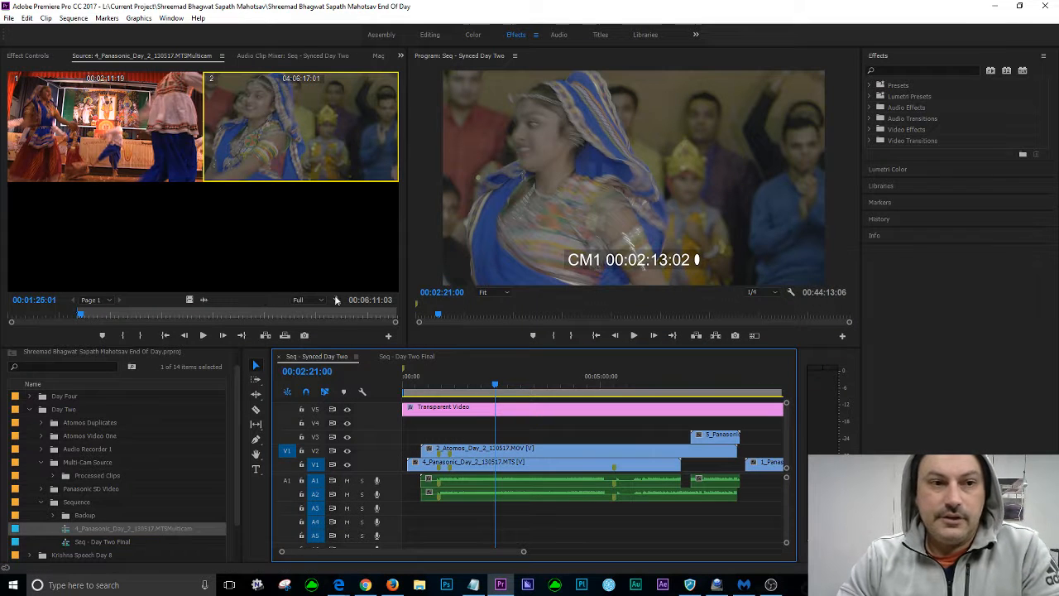
left_click_drag(496, 386, 546, 387)
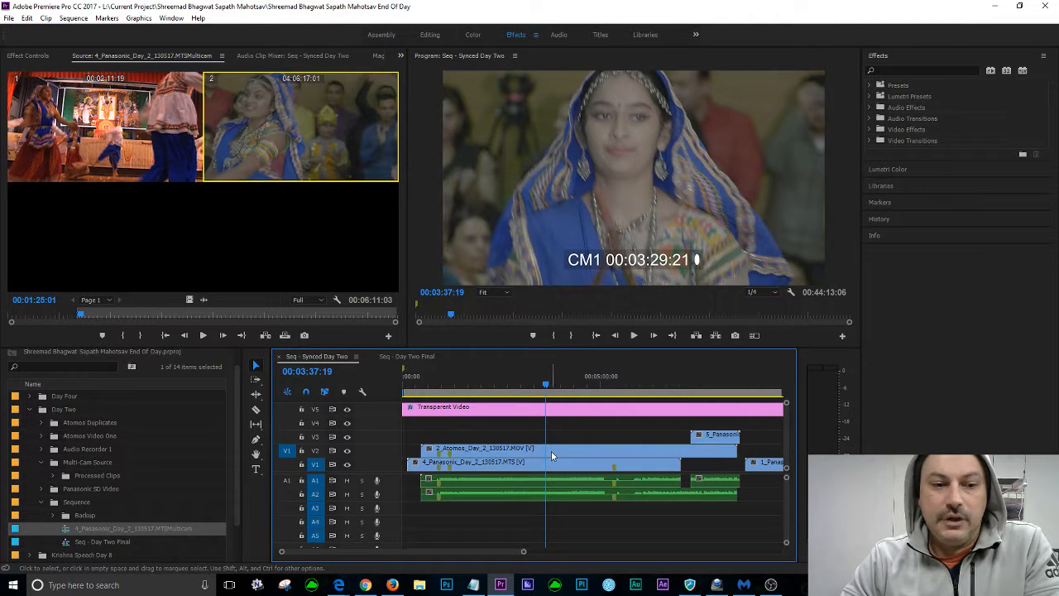
Compare both camera angles by toggling the V2 track output at 00:03:37:19 and 00:00:50:22, leaving V2 hidden
left_click(346, 451)
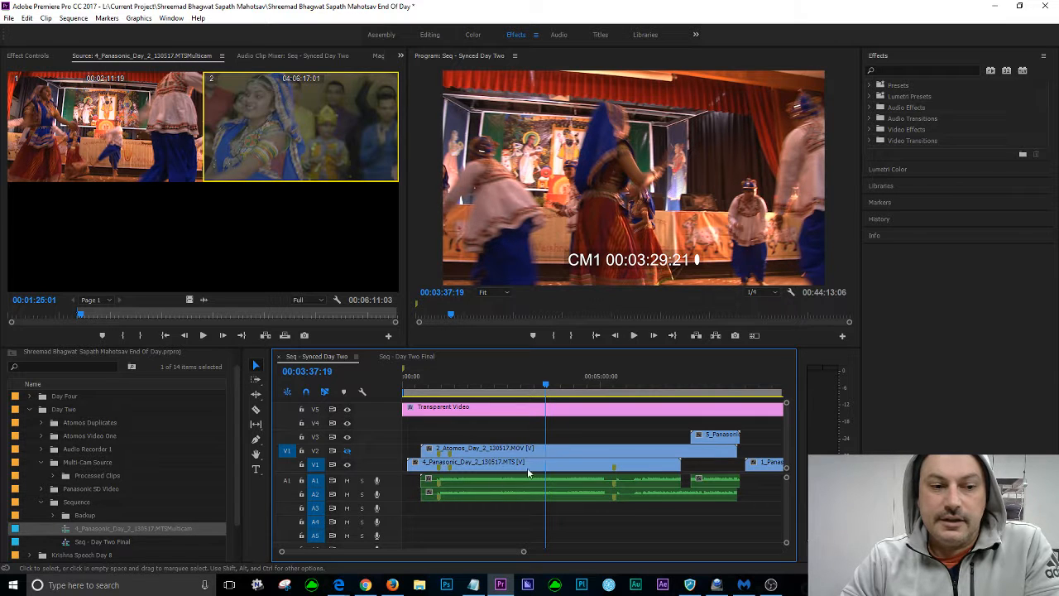
left_click(347, 451)
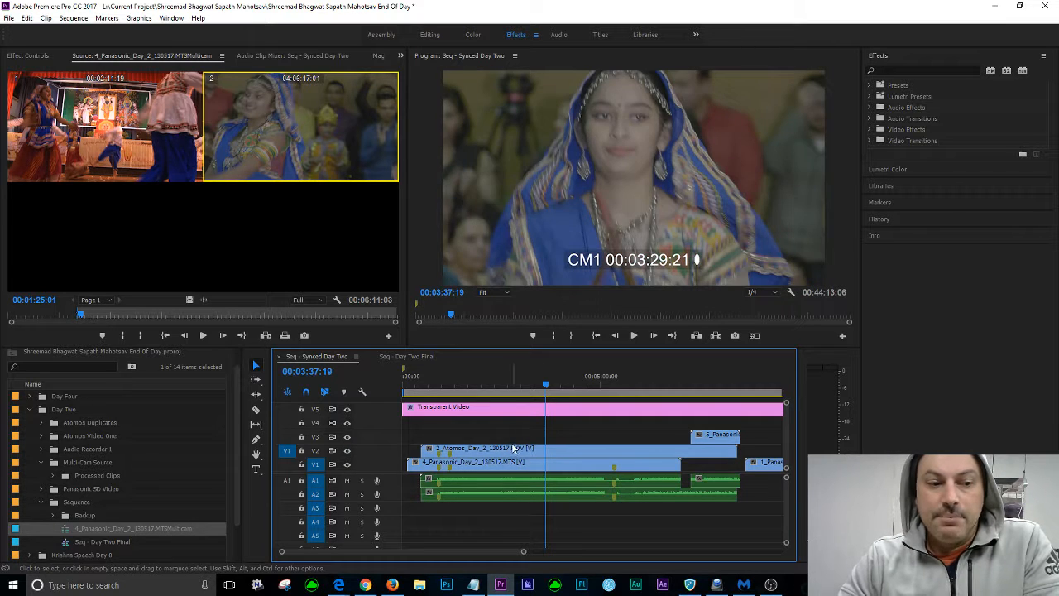
left_click_drag(549, 387, 436, 397)
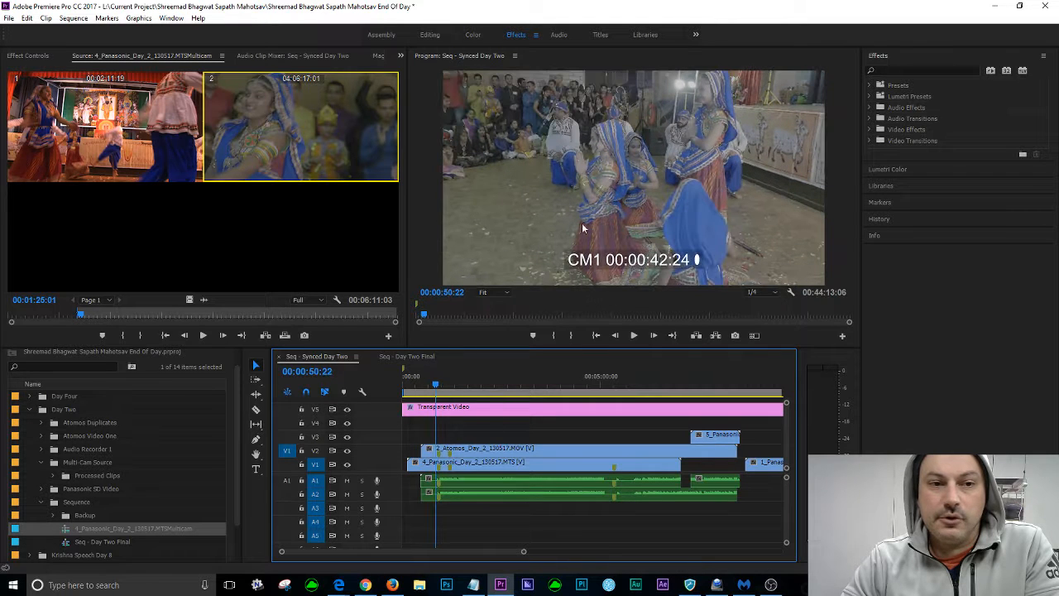
left_click(346, 450)
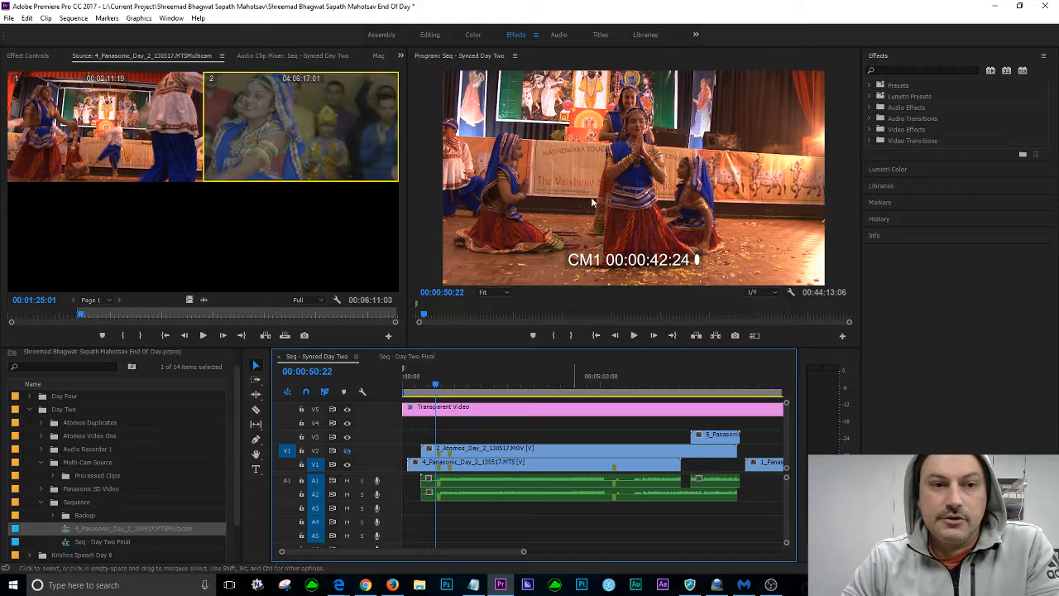
Examine the sync markers on the first Panasonic and Atomos clips in an enlarged timeline, moving the playhead to the marker at 00:00:54:16
left_click(454, 473)
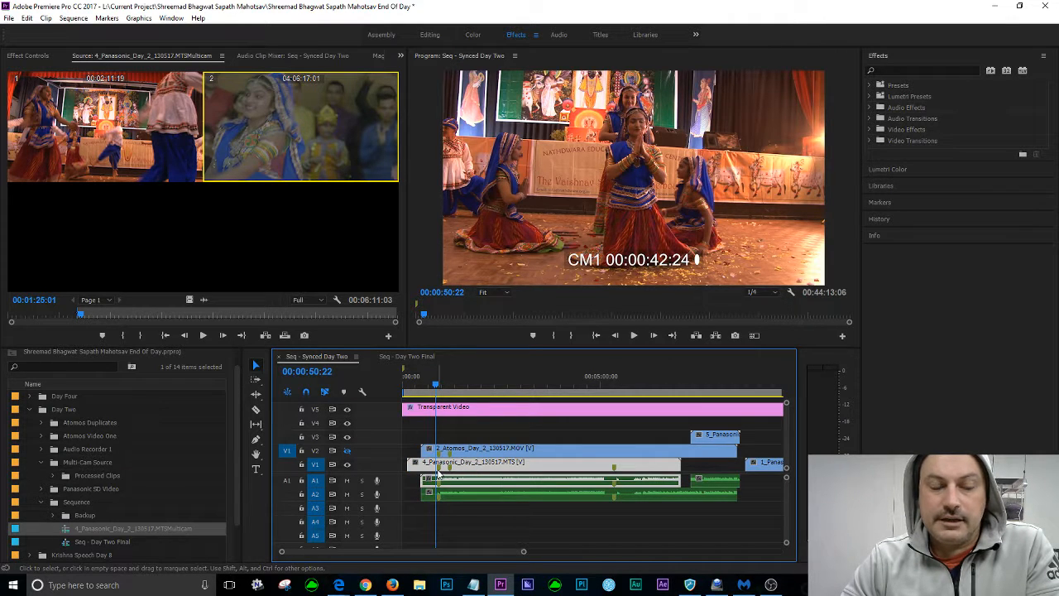
key("grave")
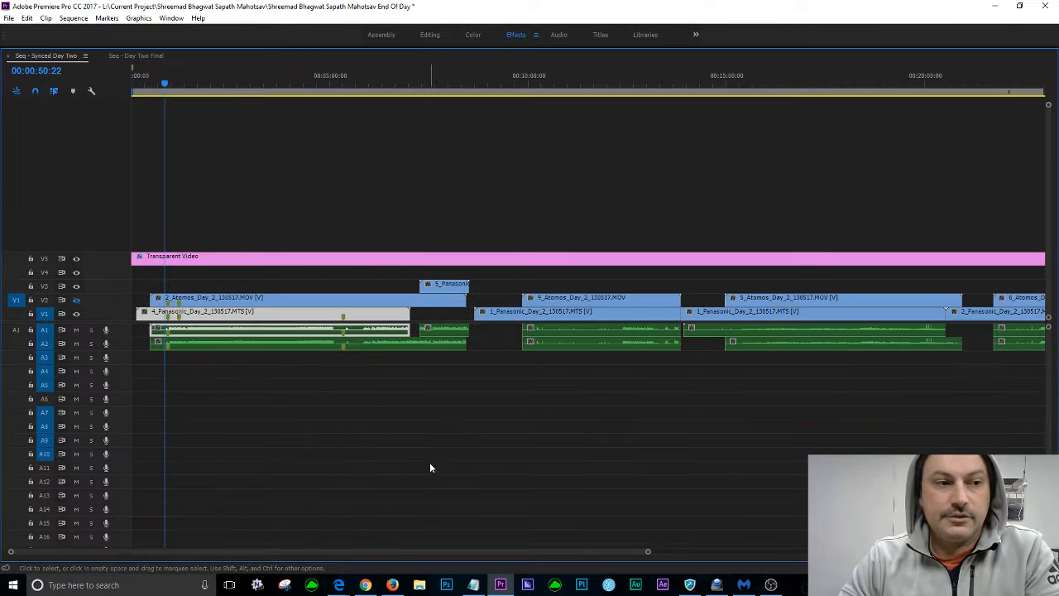
left_click(183, 303)
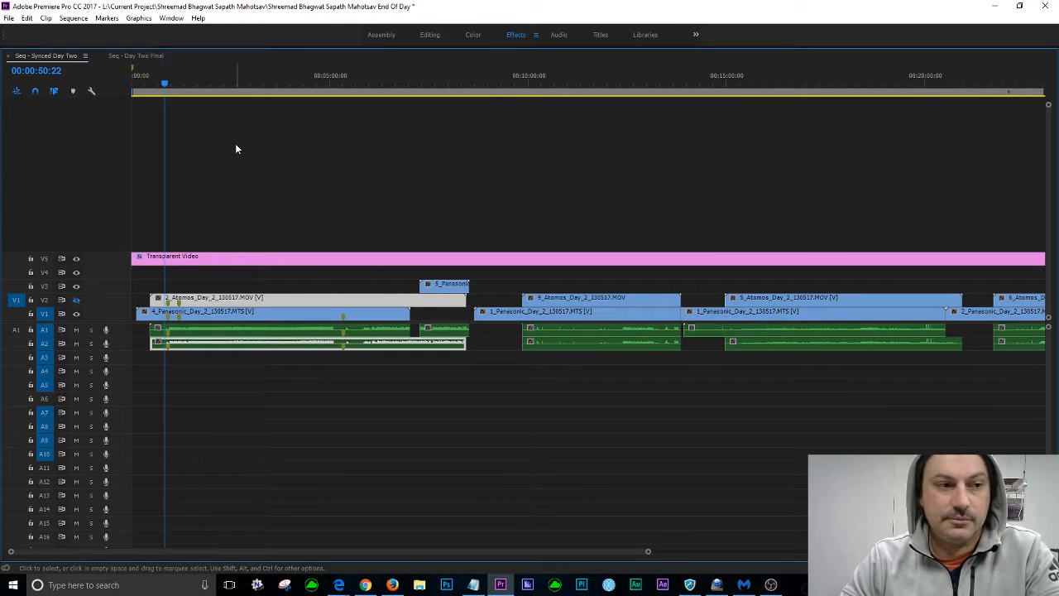
key("shift+m")
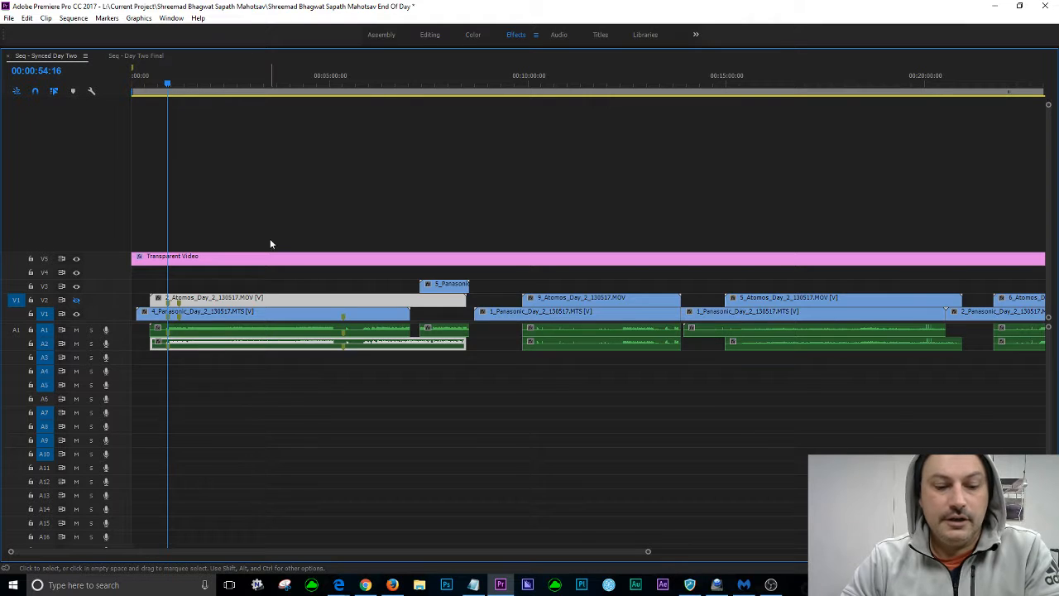
key("grave")
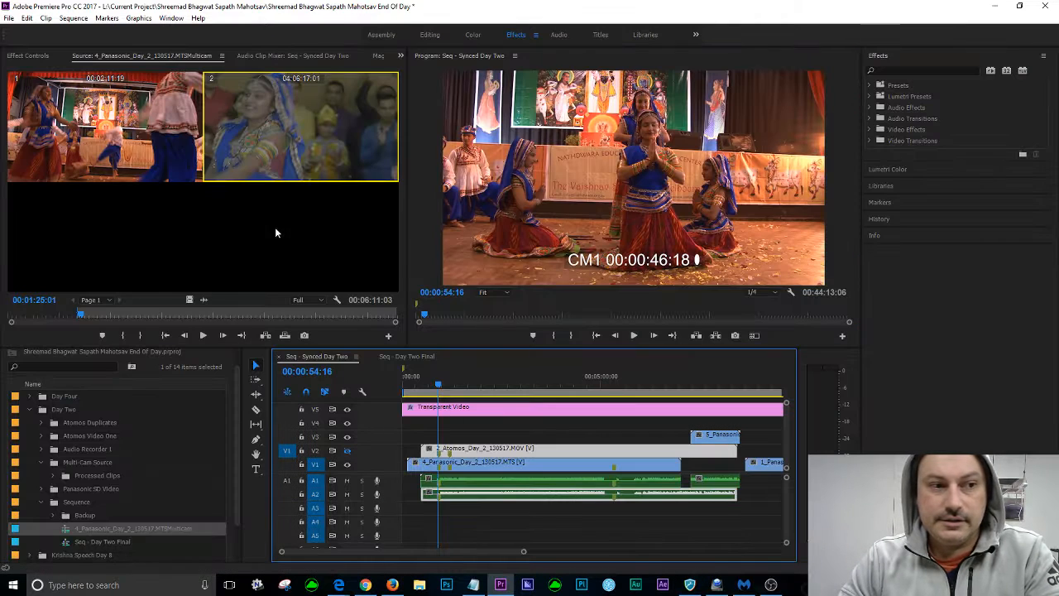
Enlarge the project's item list and expand the Processed Clips bin inside Multi-Cam Source
left_click(226, 360)
key("grave")
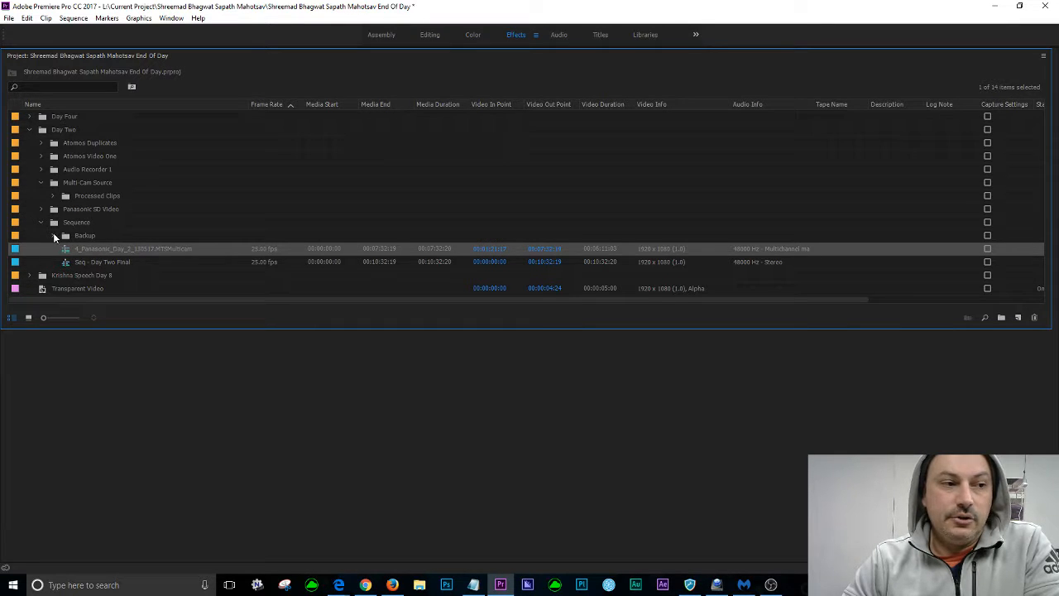
left_click(87, 182)
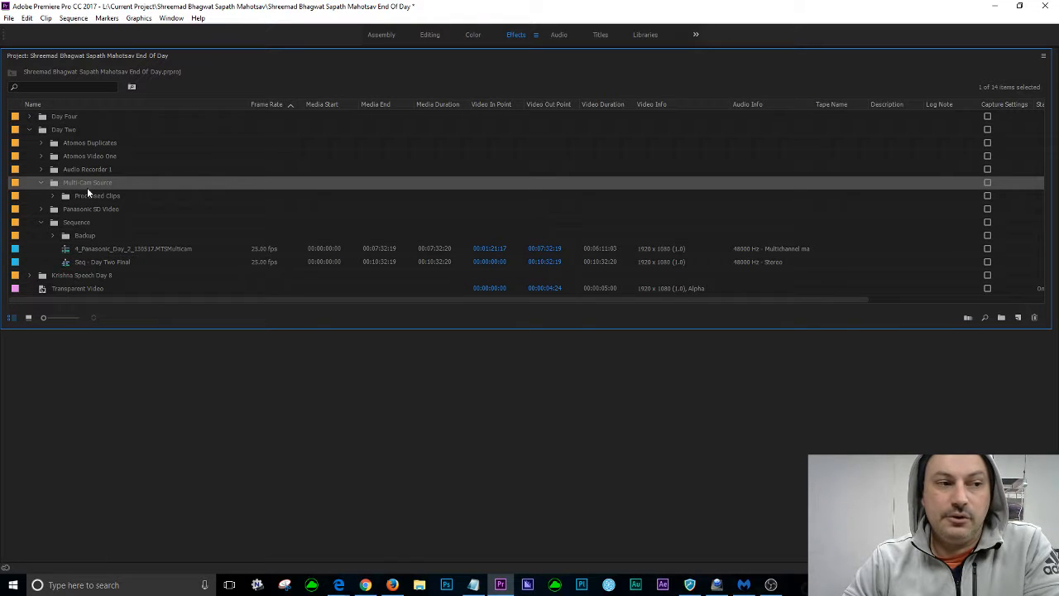
left_click(52, 196)
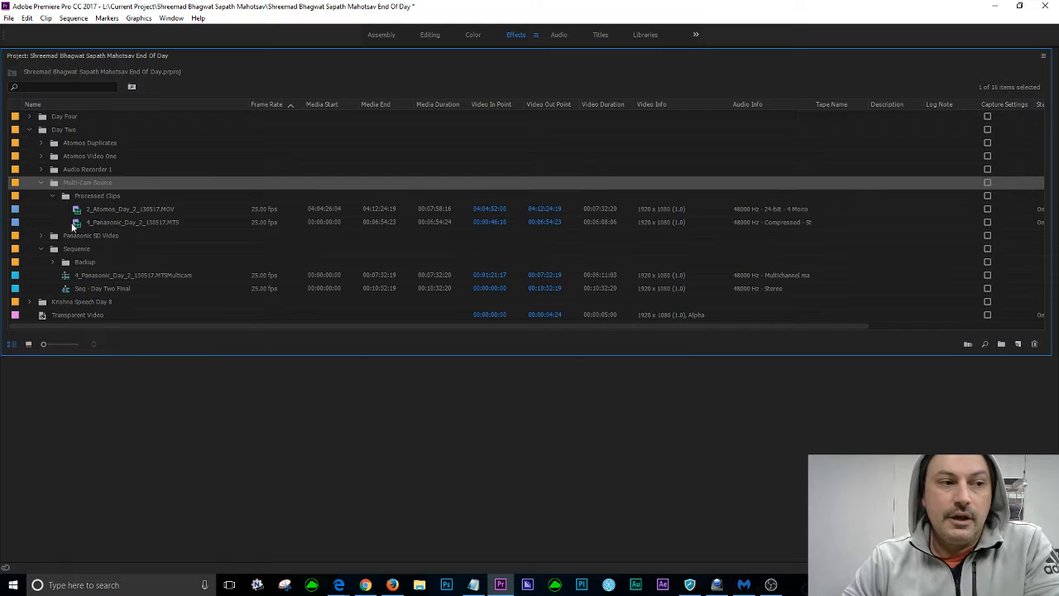
Review the Create Multi-Camera Source Sequence options for 2_Atomos_Day_2_130517.MOV and 4_Panasonic_Day_2_130517.MTS, and dismiss them without creating a sequence
left_click(99, 208)
left_click(111, 224)
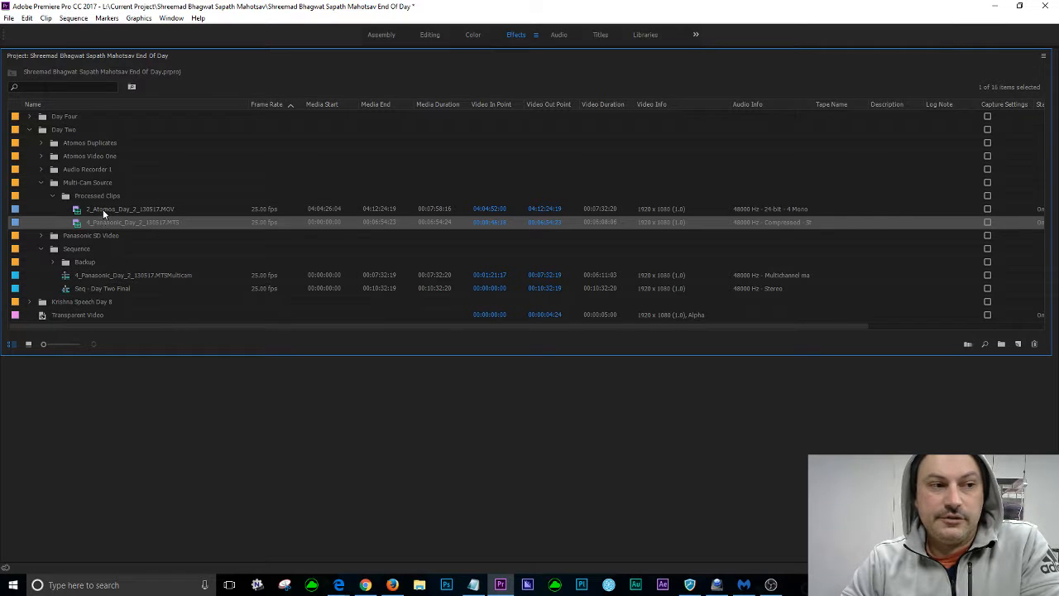
left_click(102, 209, "ctrl")
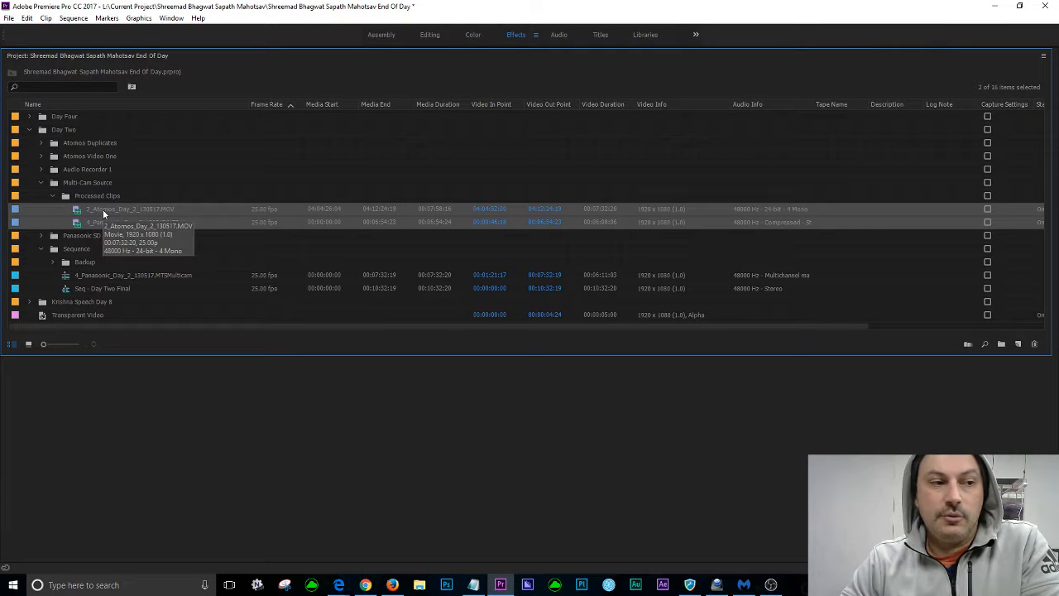
right_click(104, 213)
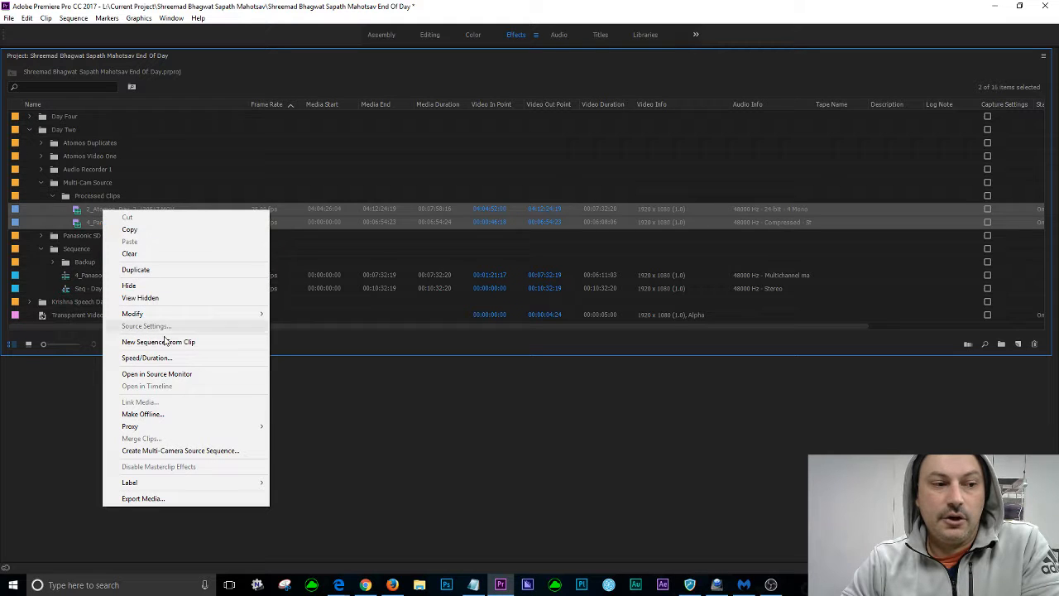
left_click(178, 453)
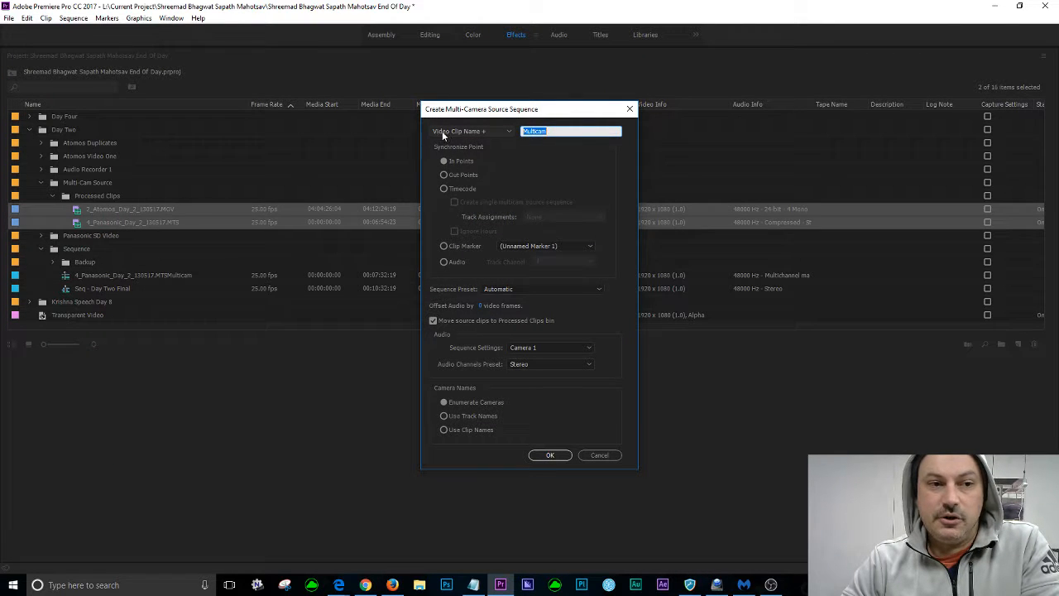
left_click(552, 130)
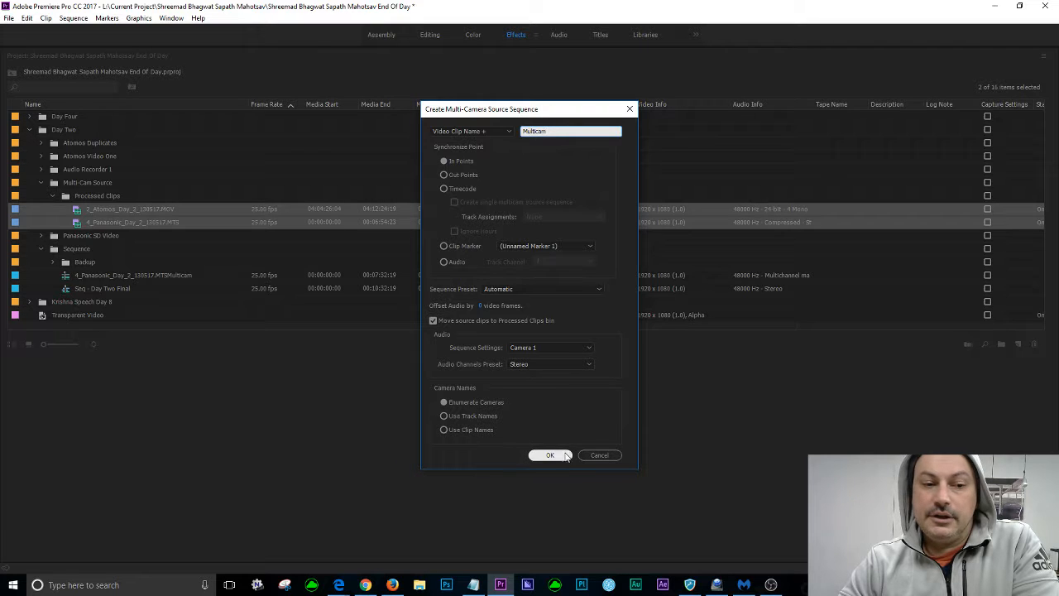
left_click(616, 458)
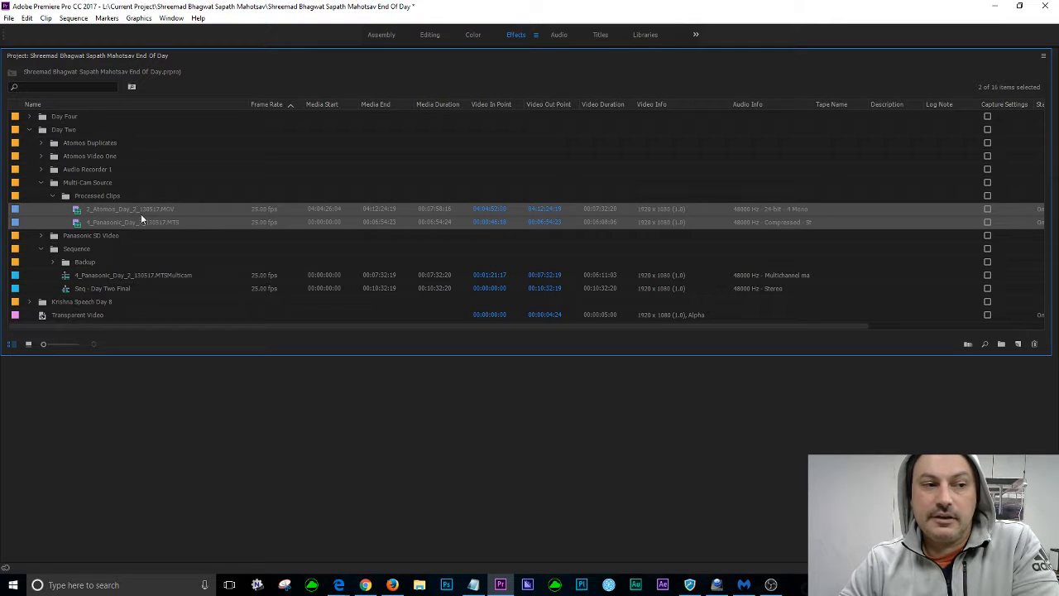
Scrub through 4_Panasonic_Day_2_130517.MTSMulticam in an enlarged source view to compare the two synchronized camera angles, and restore the workspace
left_click(89, 275)
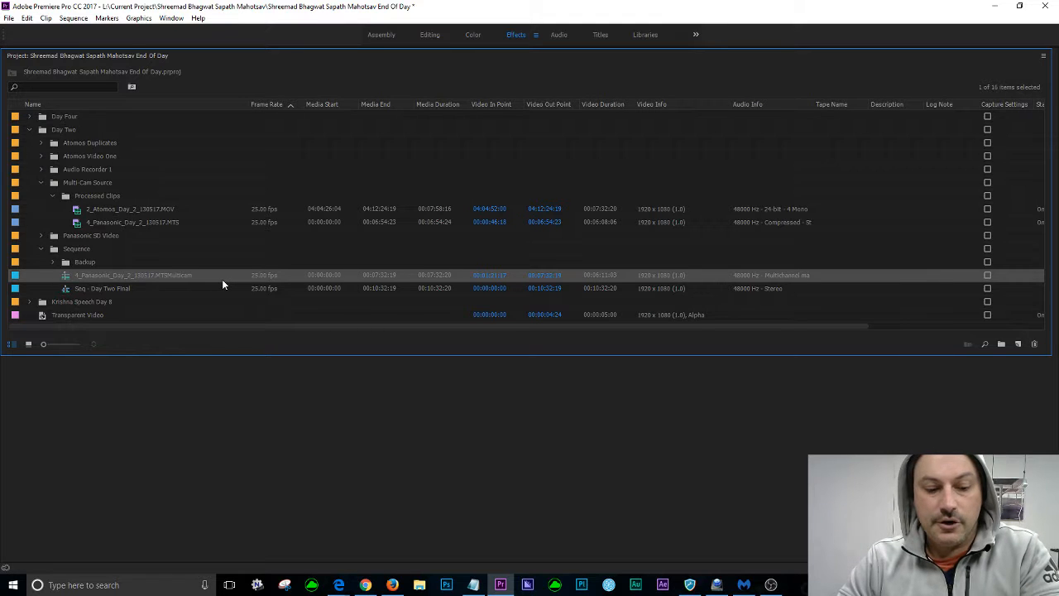
key("grave")
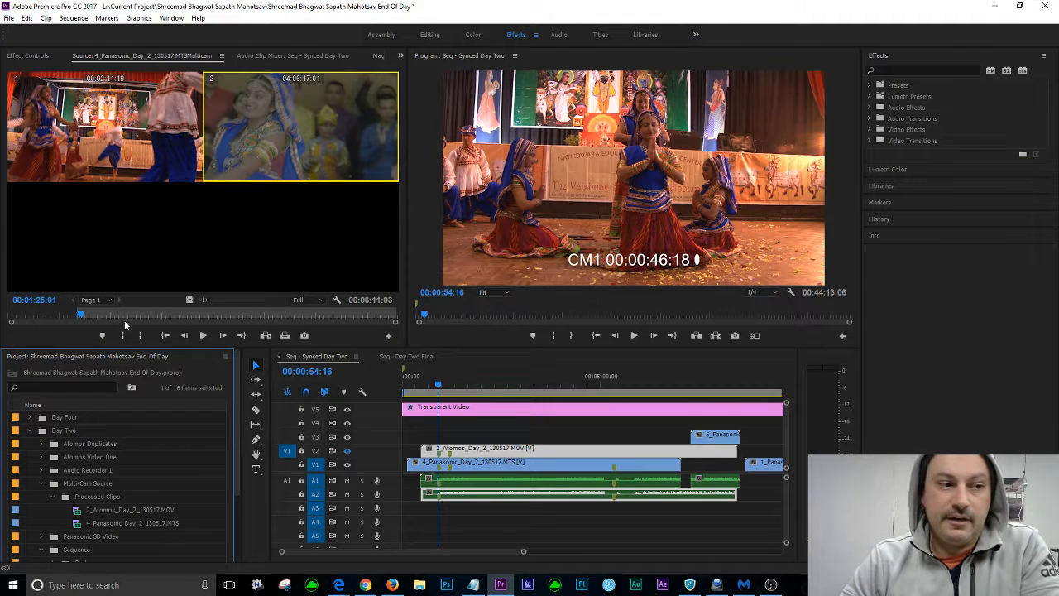
left_click_drag(80, 317, 38, 317)
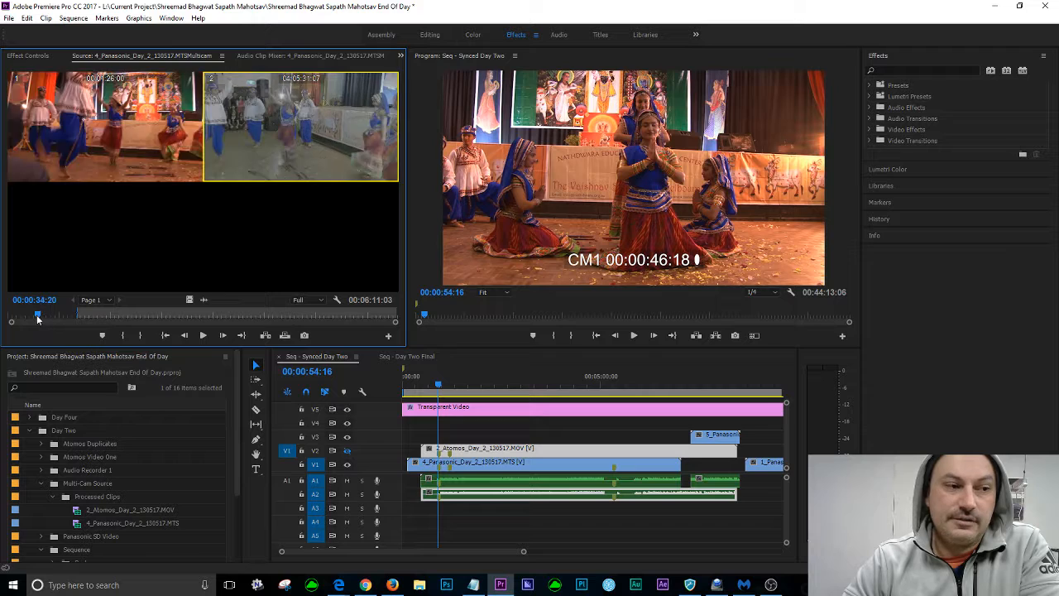
key("grave")
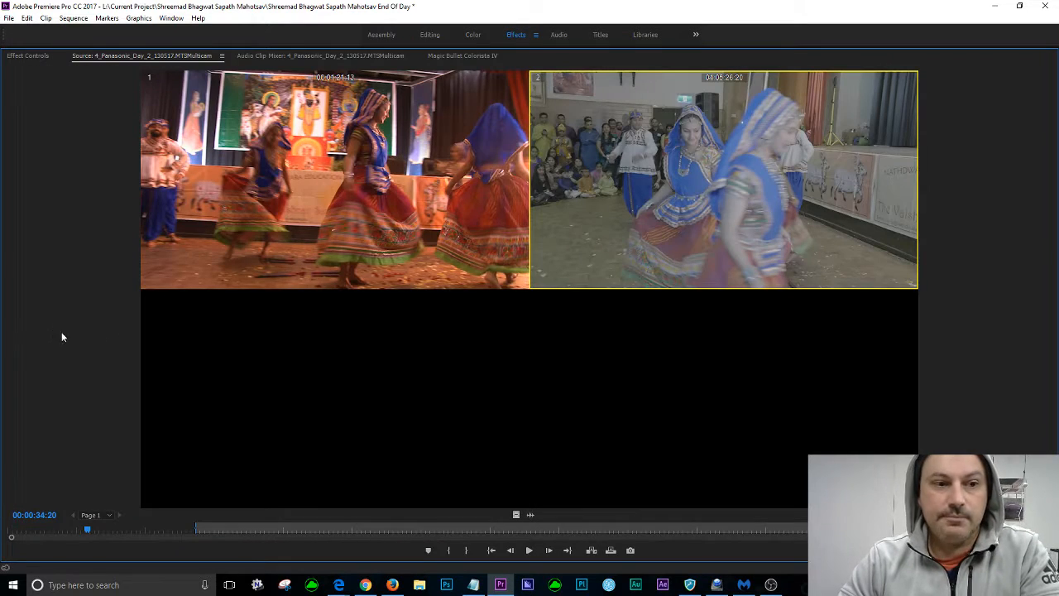
left_click_drag(85, 528, 127, 527)
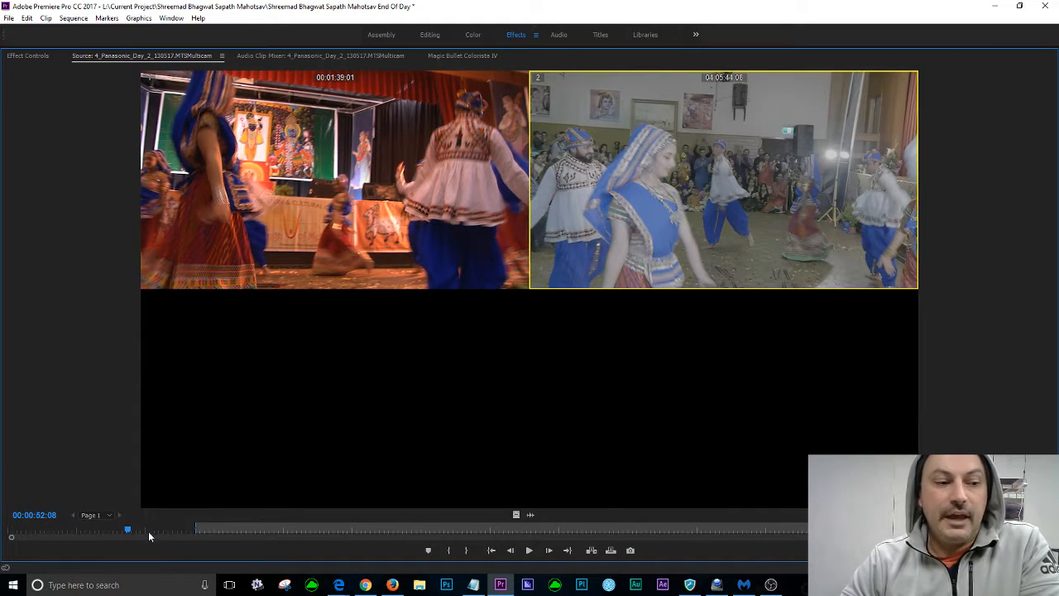
left_click_drag(128, 527, 302, 524)
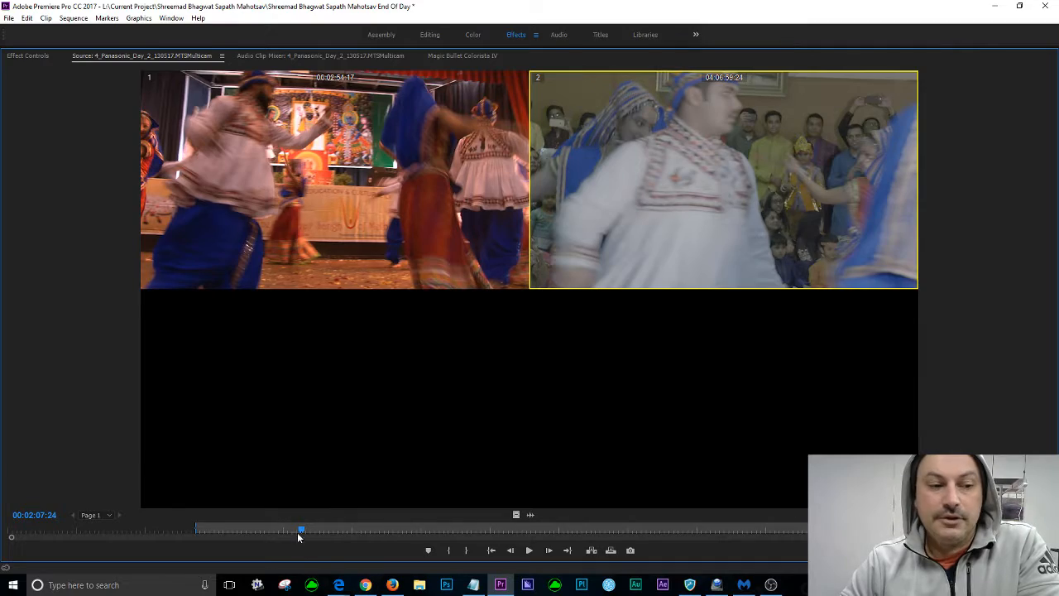
left_click_drag(299, 531, 359, 530)
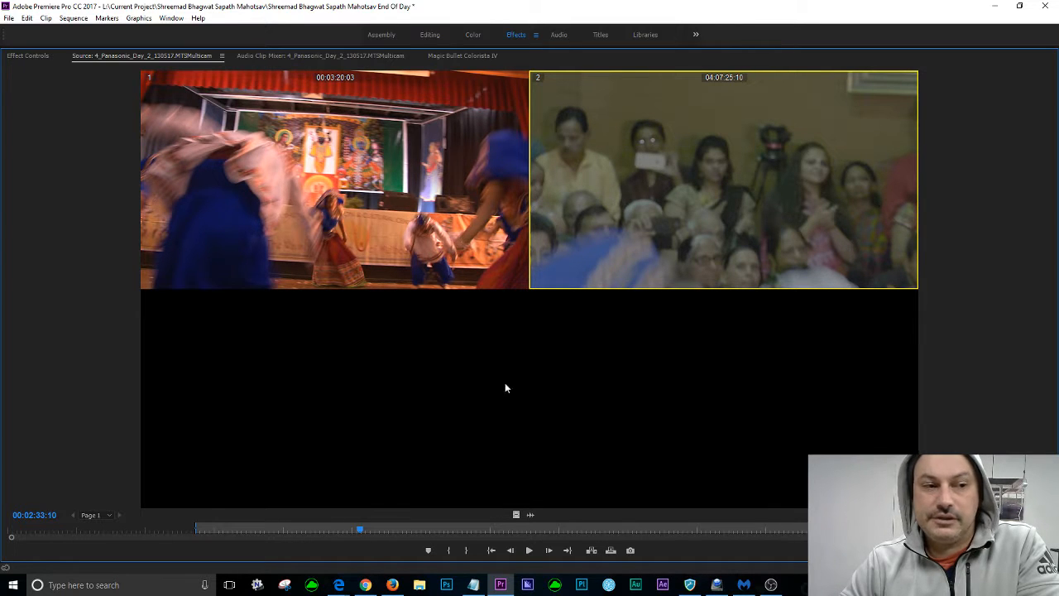
left_click_drag(359, 531, 235, 527)
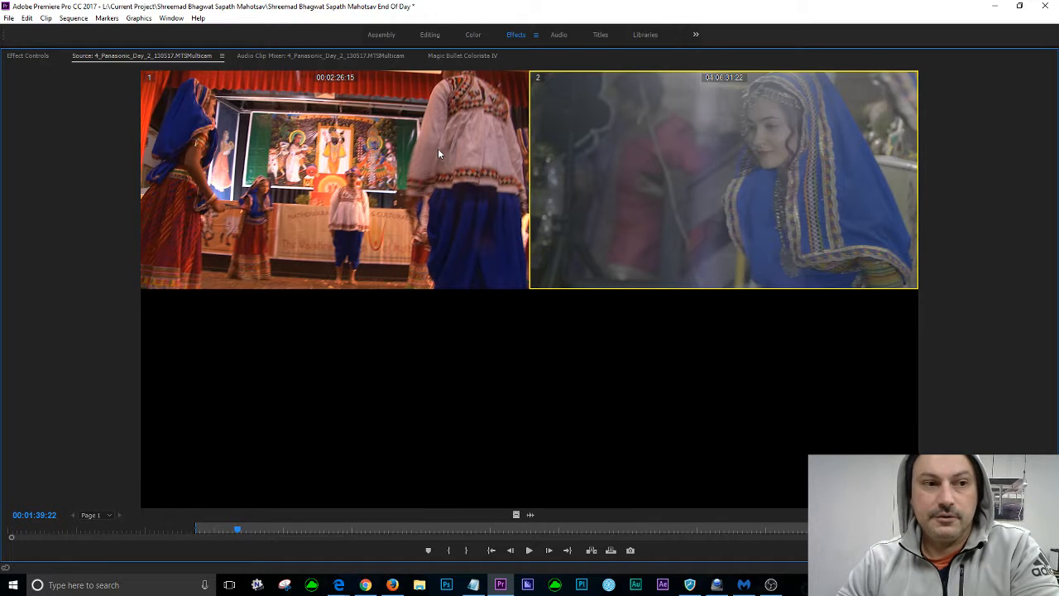
key("grave")
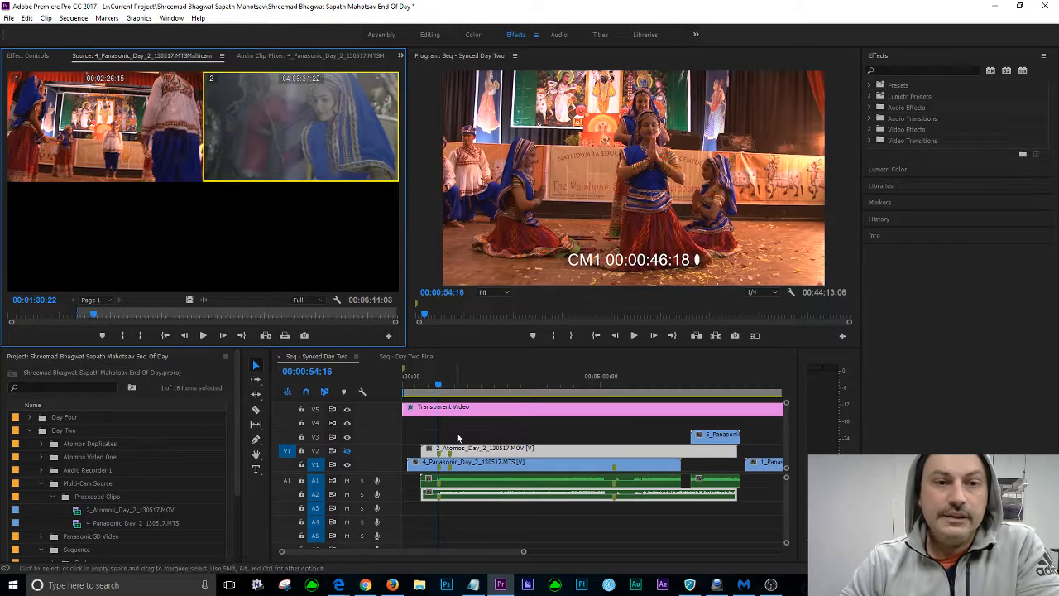
Scrub the Seq - Synced Day Two timeline to 00:02:11:21
left_click(448, 388)
left_click_drag(448, 388, 489, 387)
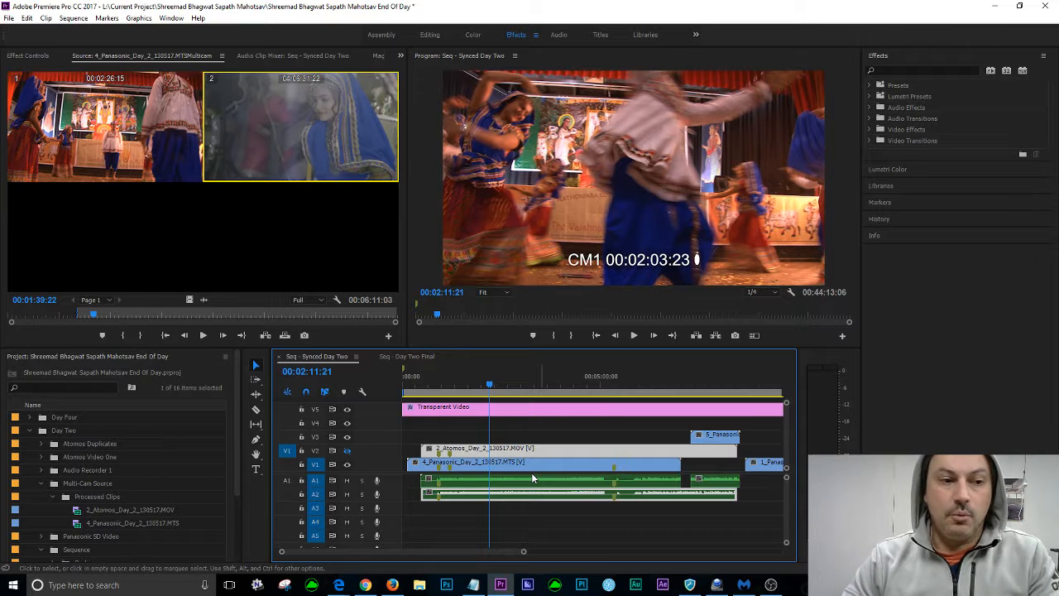
Switch to the Seq - Day Two Final sequence and play the edit from 00:00:49:01 to 00:01:27:01
left_click(428, 357)
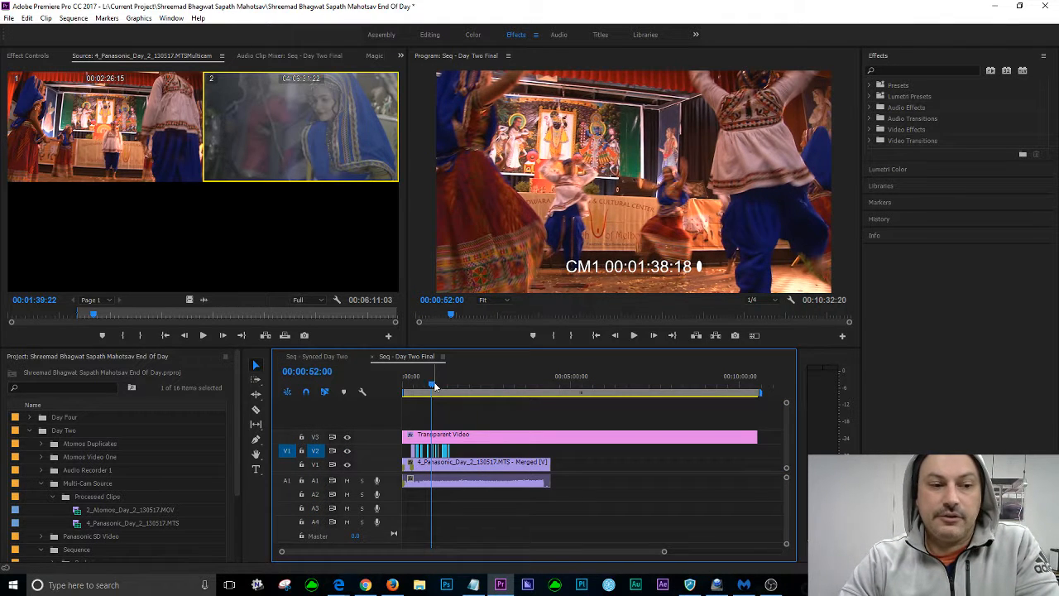
left_click(430, 386)
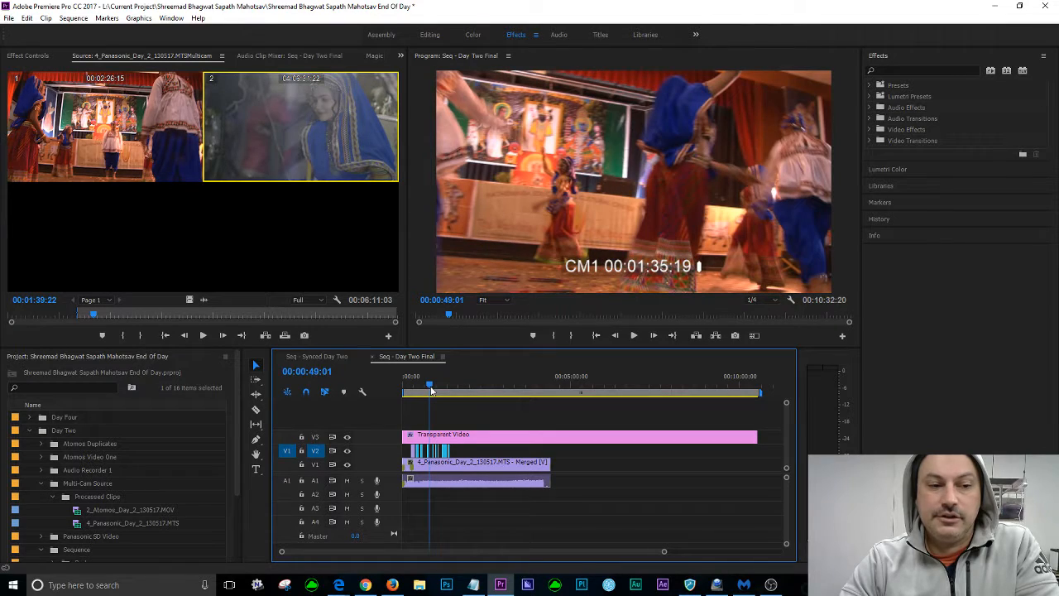
key("space")
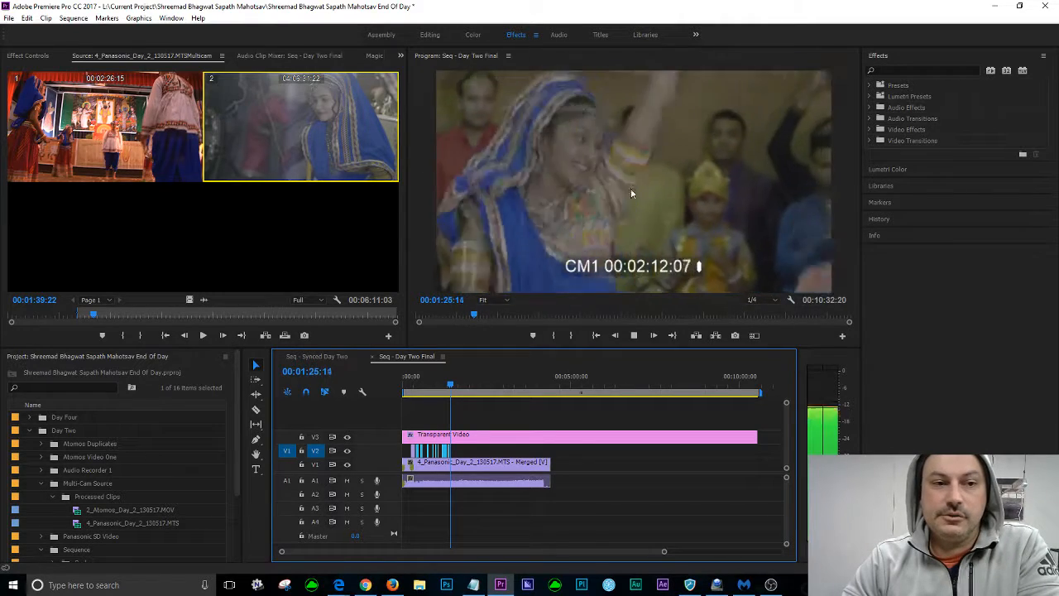
key("space")
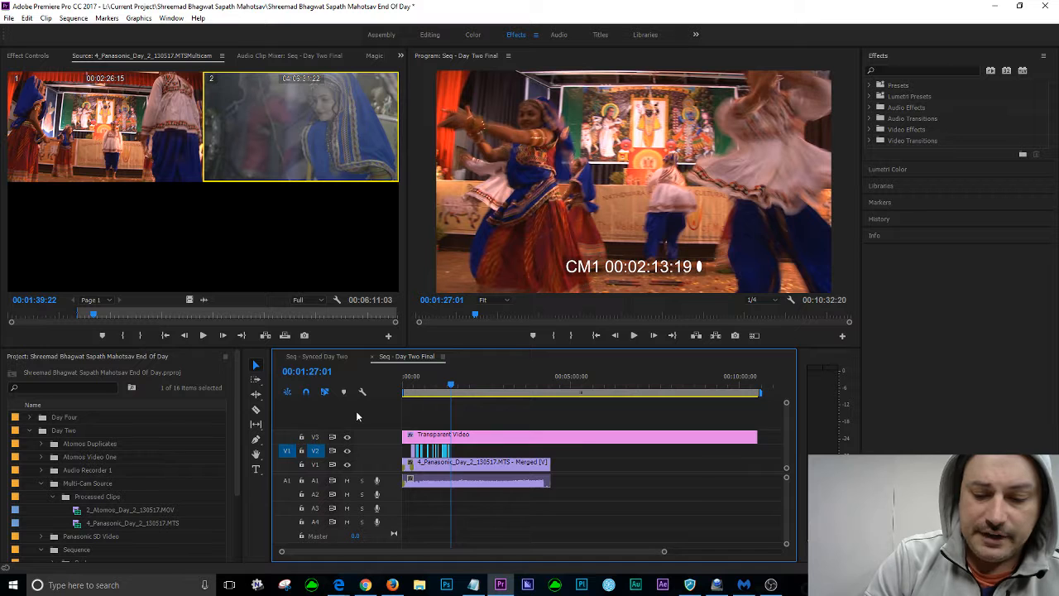
Show the edited section of Seq - Day Two Final in more detail and replay its last camera cuts up to 00:01:22:13
key("backslash")
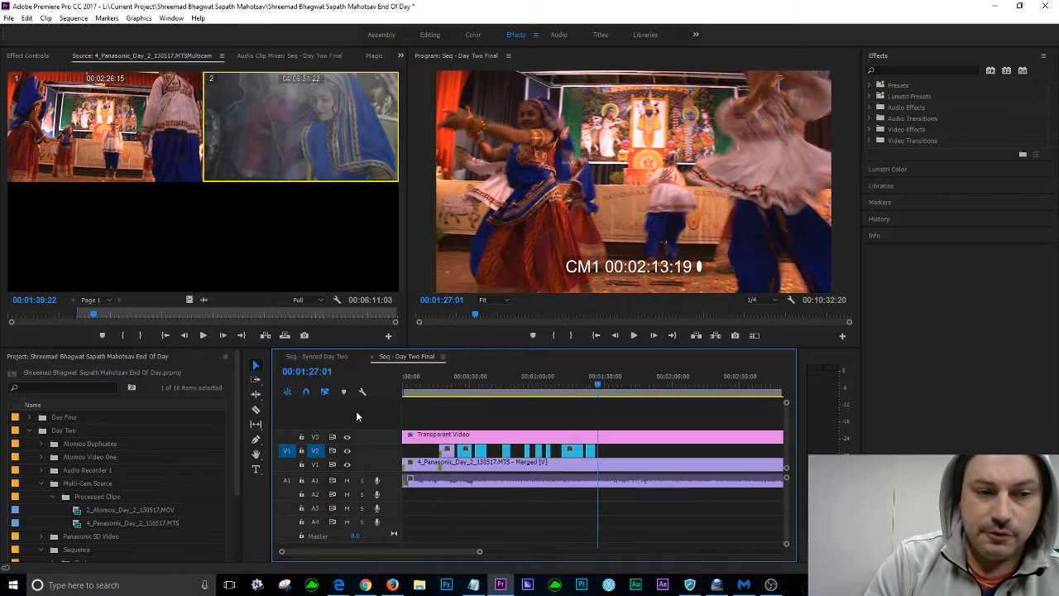
left_click(575, 386)
key("space")
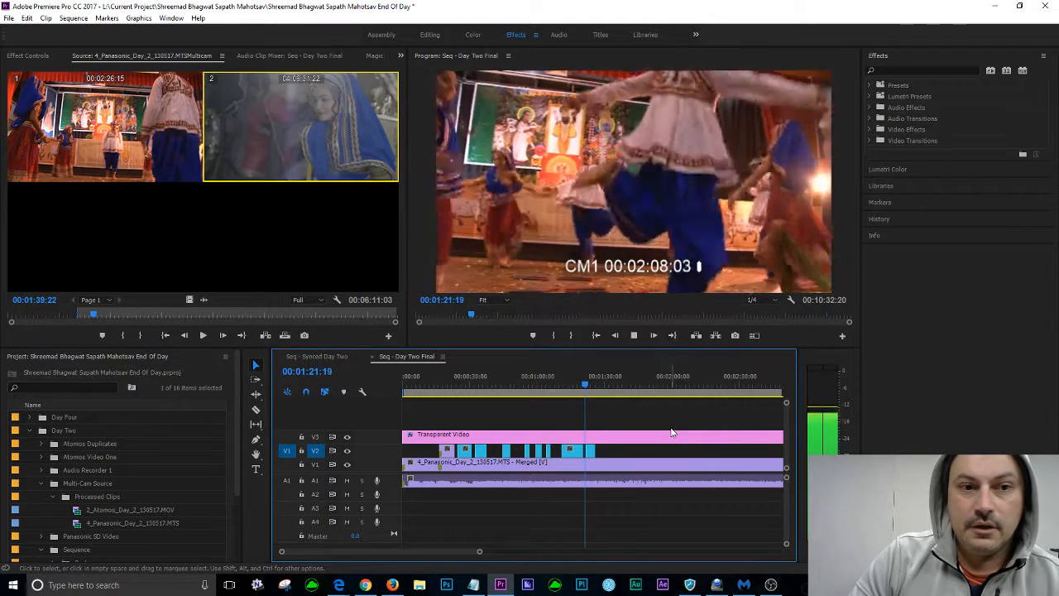
key("space")
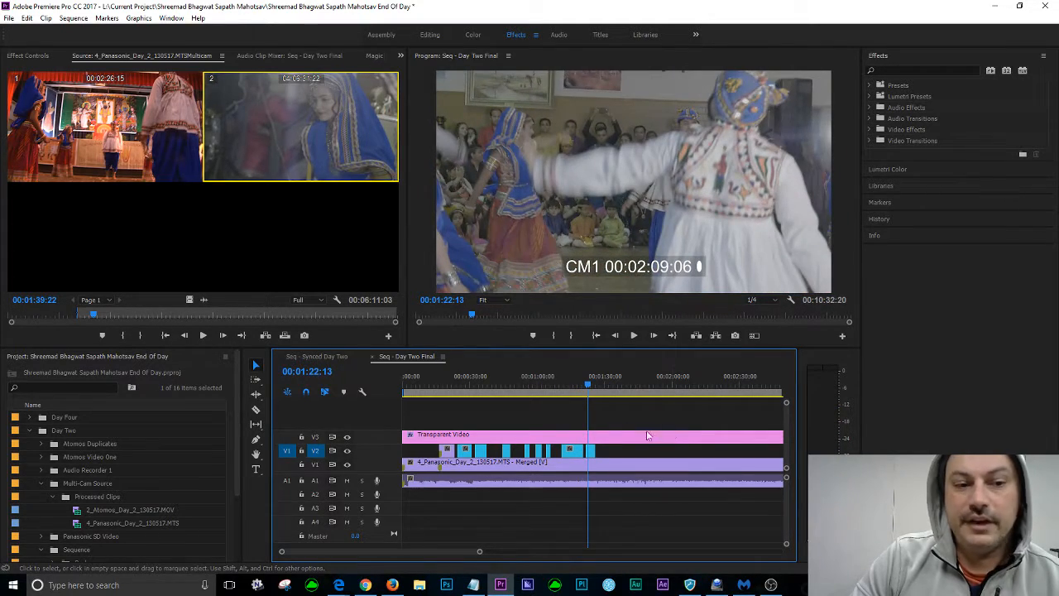
Step frame by frame from 00:01:21:05 to the camera cut at 00:01:21:17 in Seq - Day Two Final
left_click(584, 385)
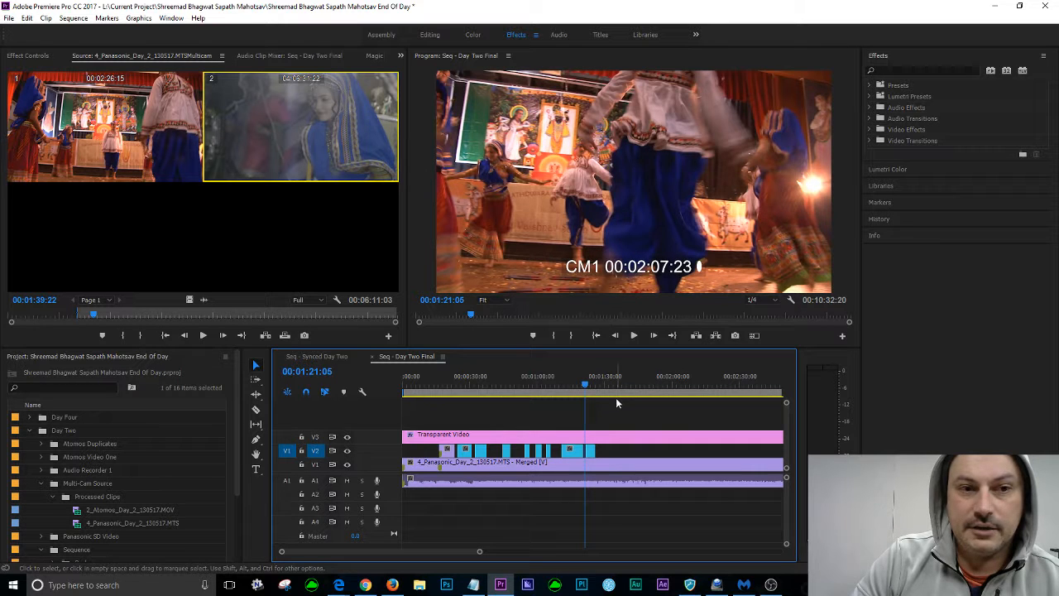
key("Right")
key("Right")
key("Right")
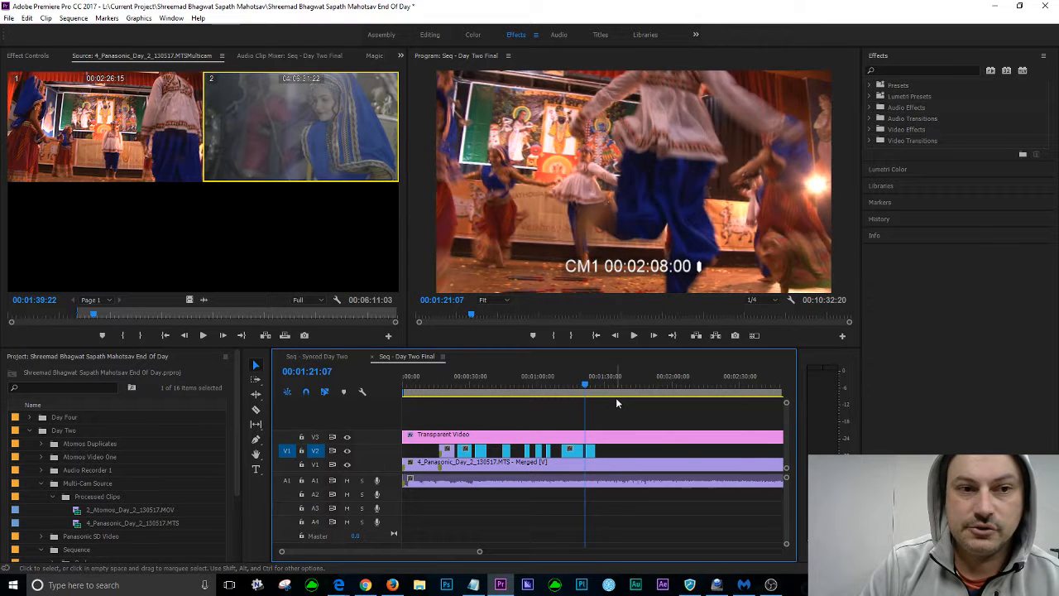
key("Right")
key("Right")
key("Right")
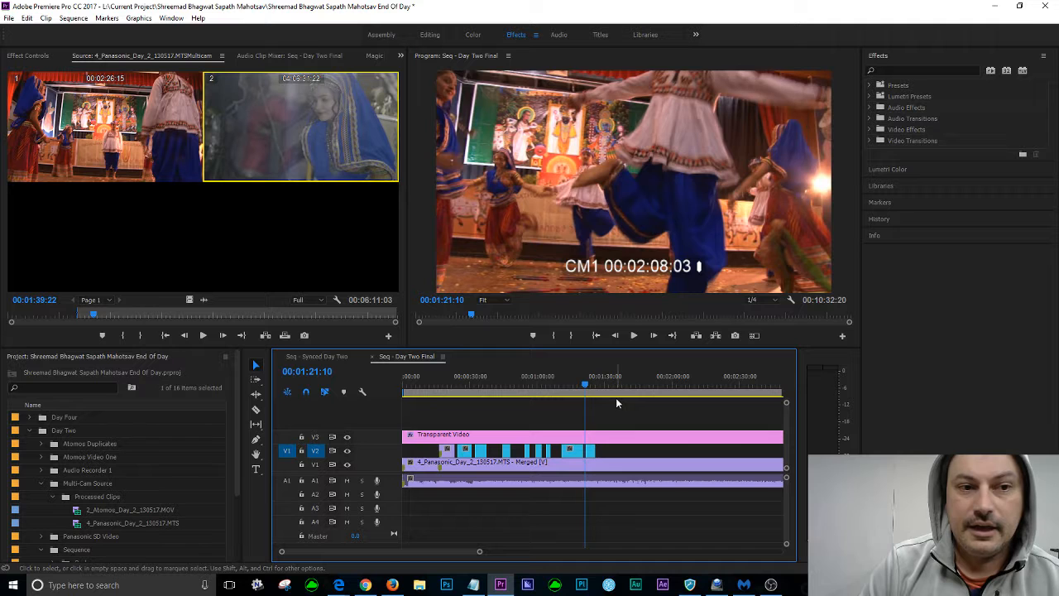
key("Right")
key("Right")
key("Right")
key("Right")
key("Right")
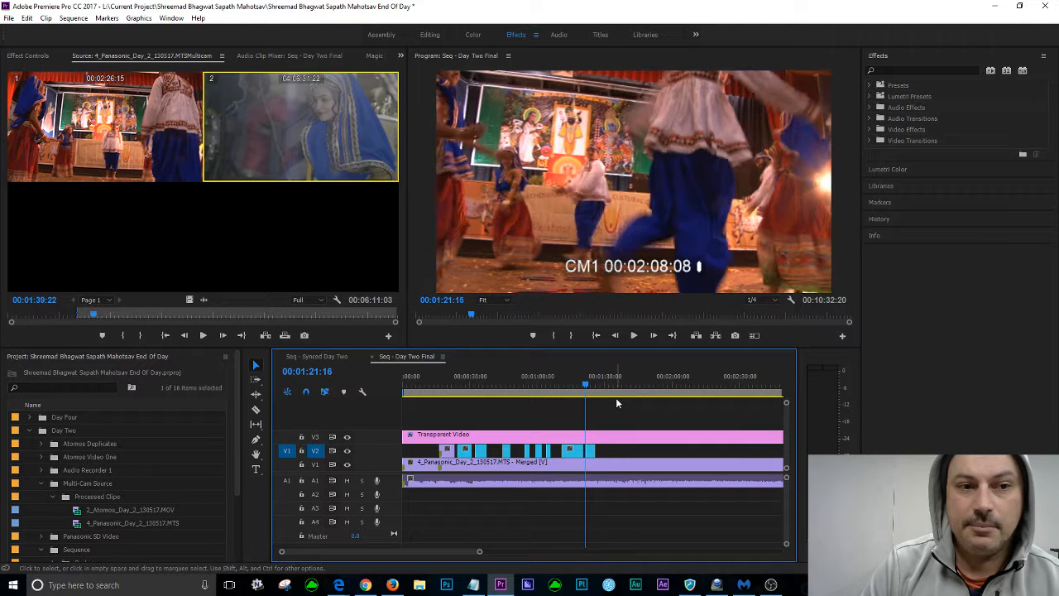
key("Right")
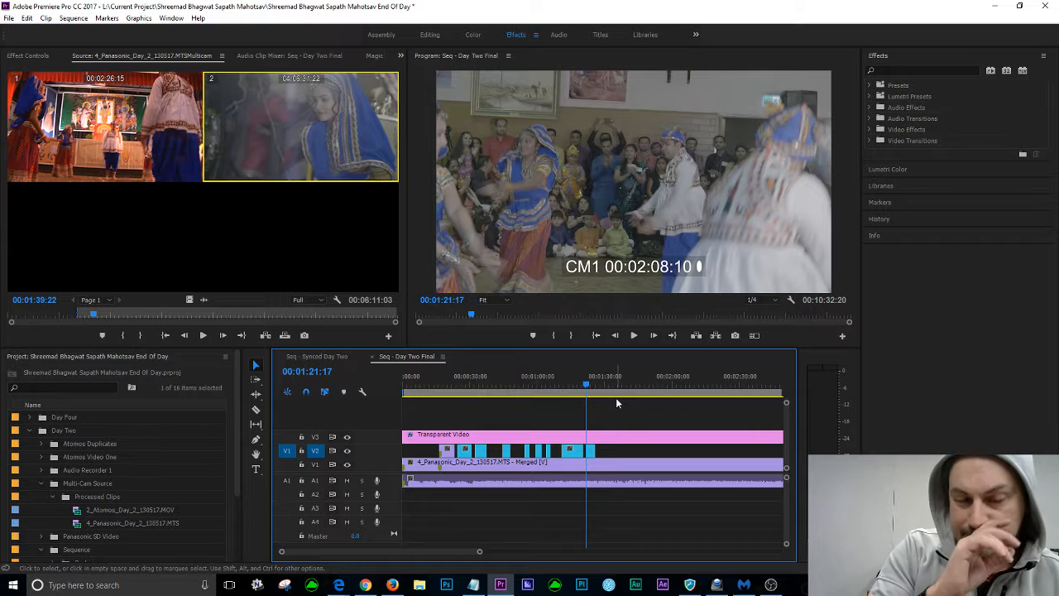
Play Seq - Day Two Final from the camera cut through the last cutaway and stop at 00:01:27:24
key("space")
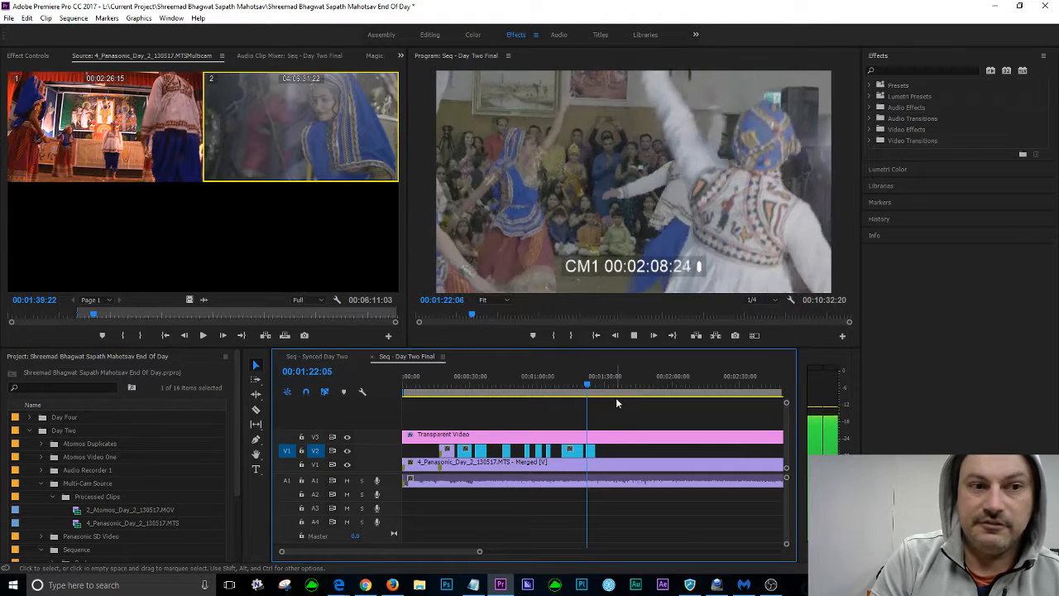
key("space")
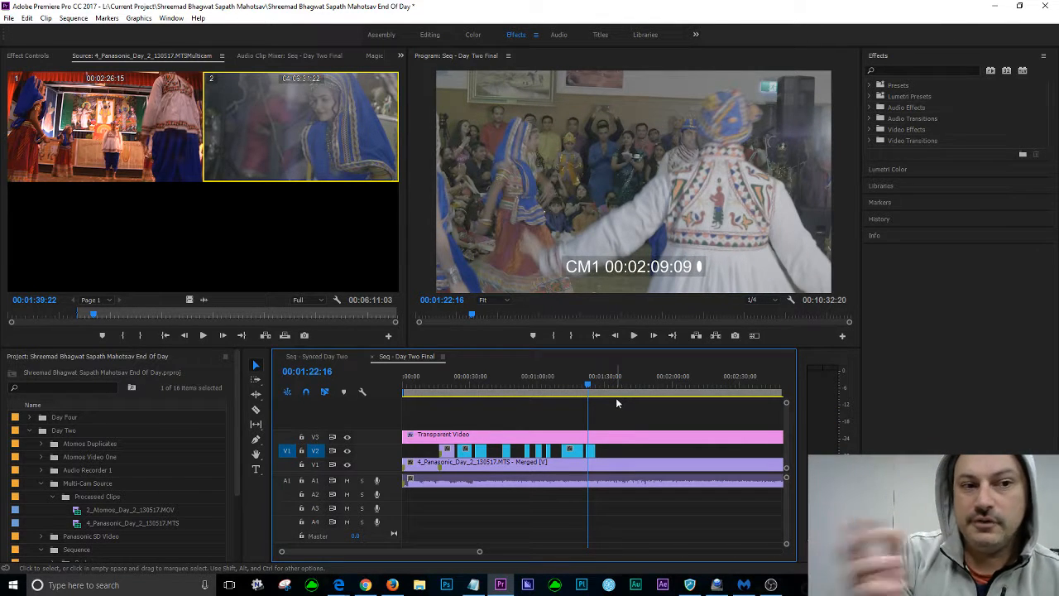
key("space")
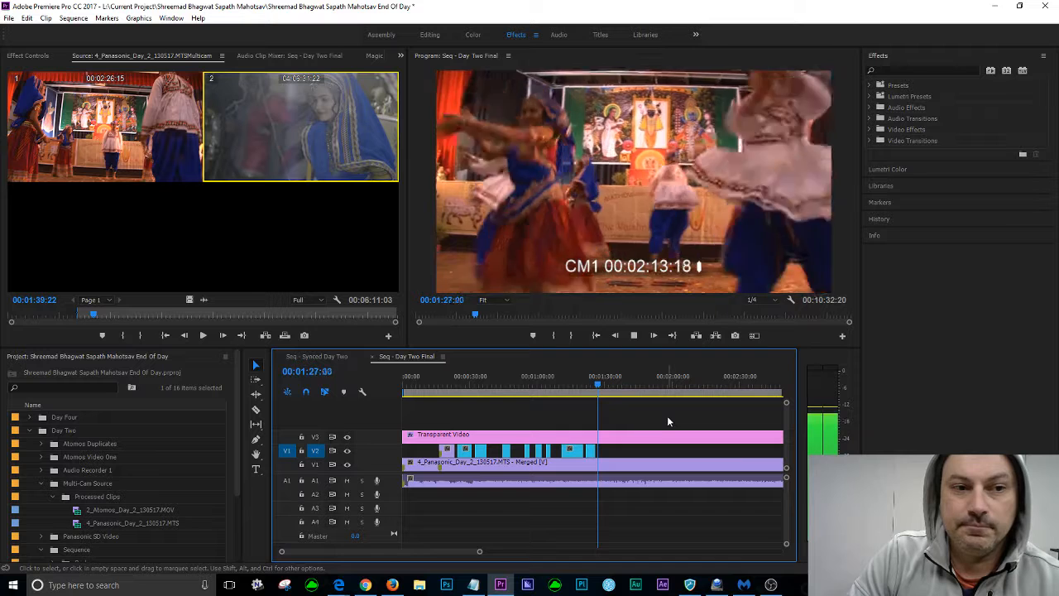
key("space")
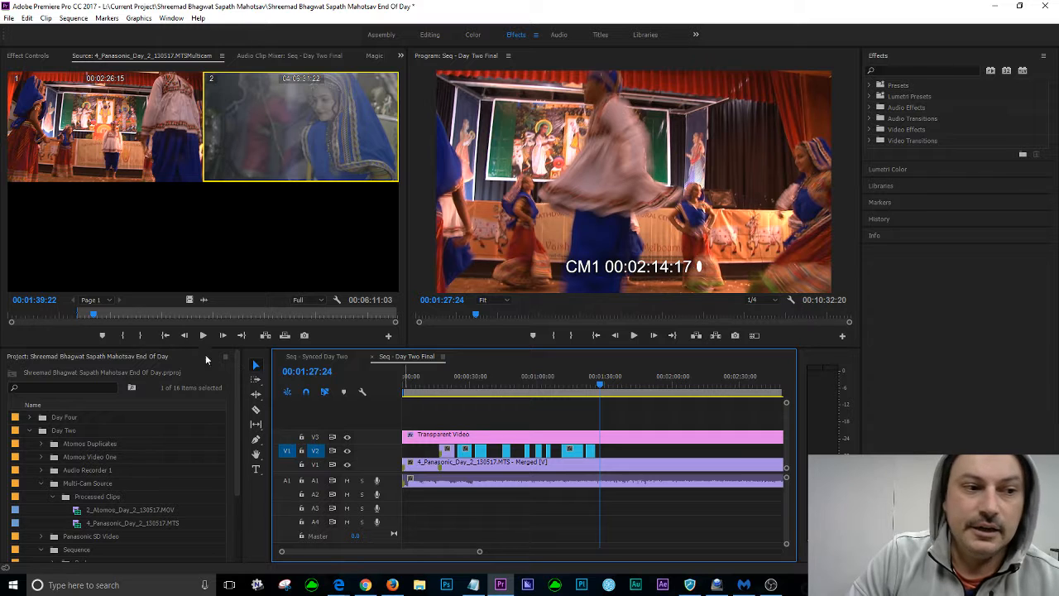
Examine the Timecode effect settings of the Transparent Video clip and scrub the sequence to 00:01:31:24 to check the burned-in timecode
left_click(70, 342)
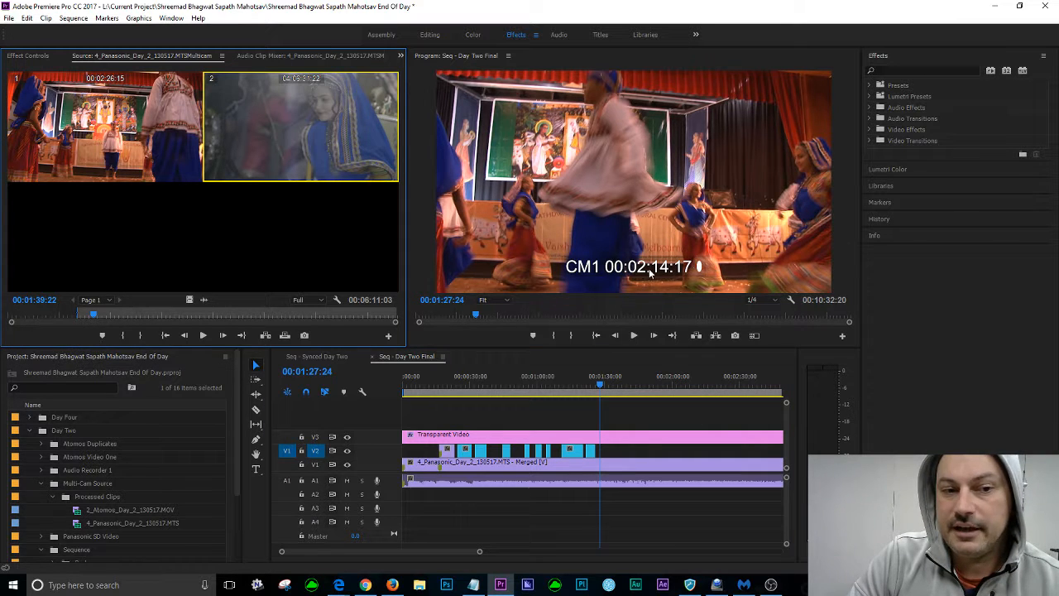
left_click(584, 438)
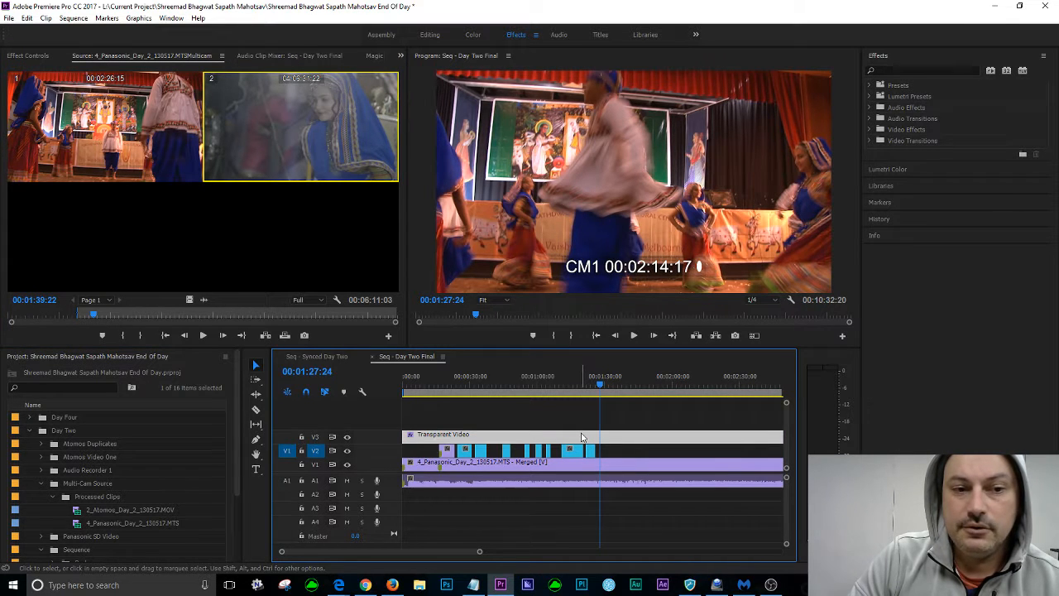
left_click(30, 57)
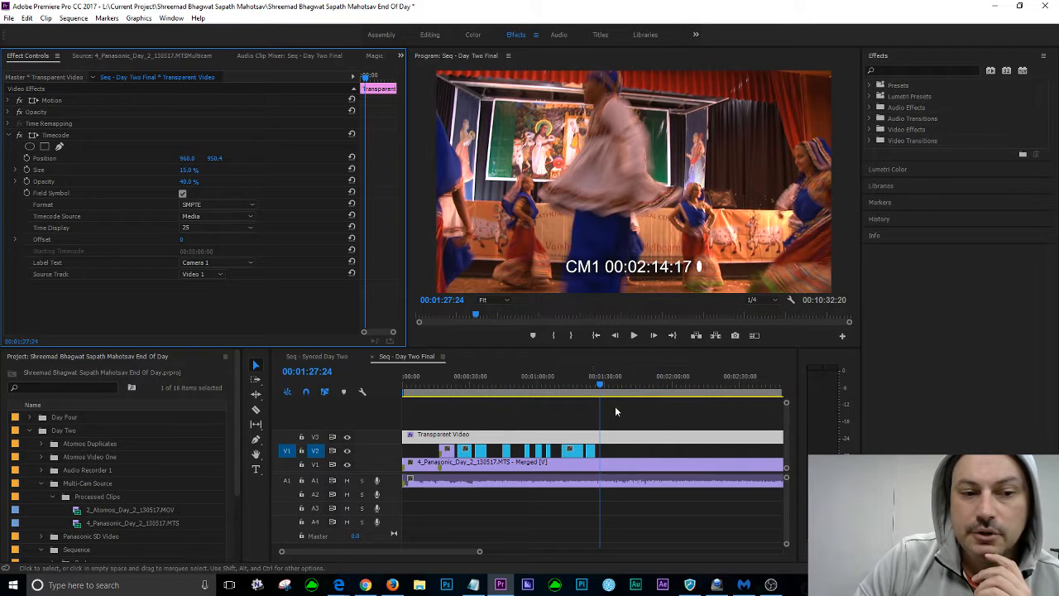
mouse_move(593, 381)
left_mouse_down()
mouse_move(632, 379)
mouse_move(608, 380)
left_mouse_up()
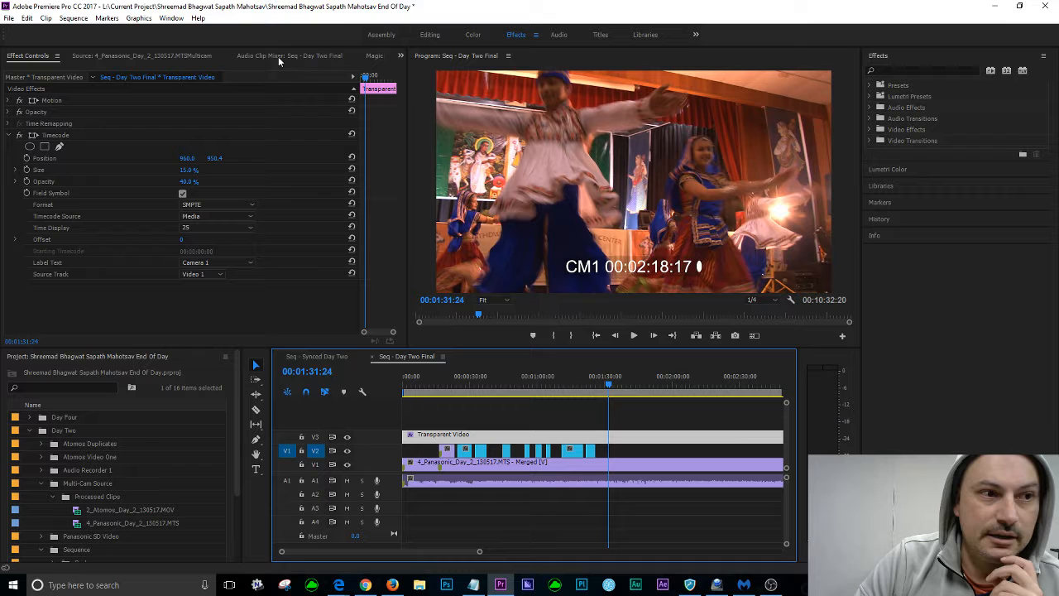
Select the camera 1 angle in the enlarged multicam source, scrub to 00:01:42:19 to check its timecode, and restore the workspace
left_click(161, 55)
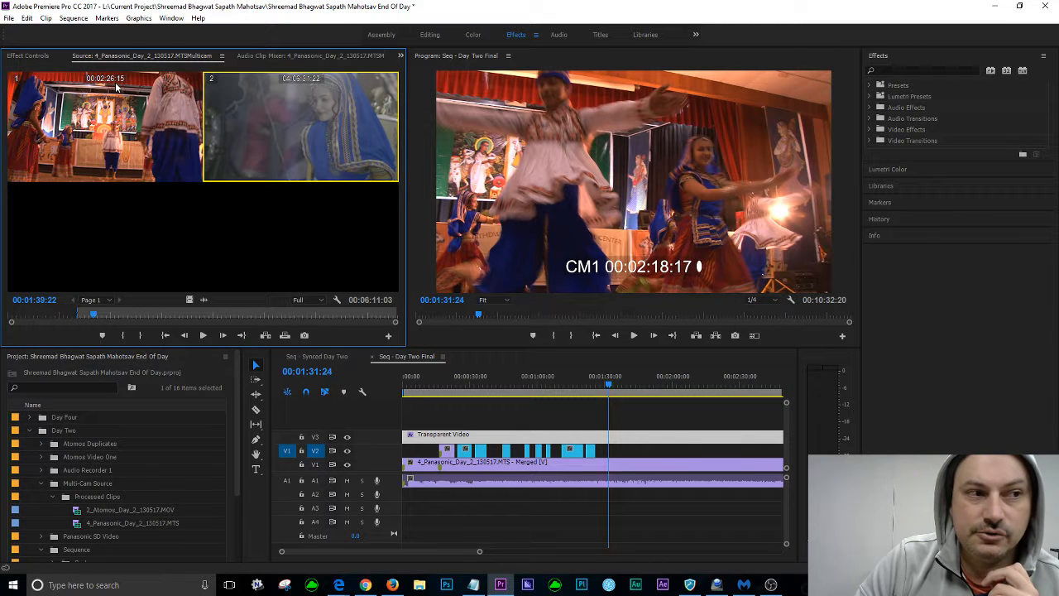
key("grave")
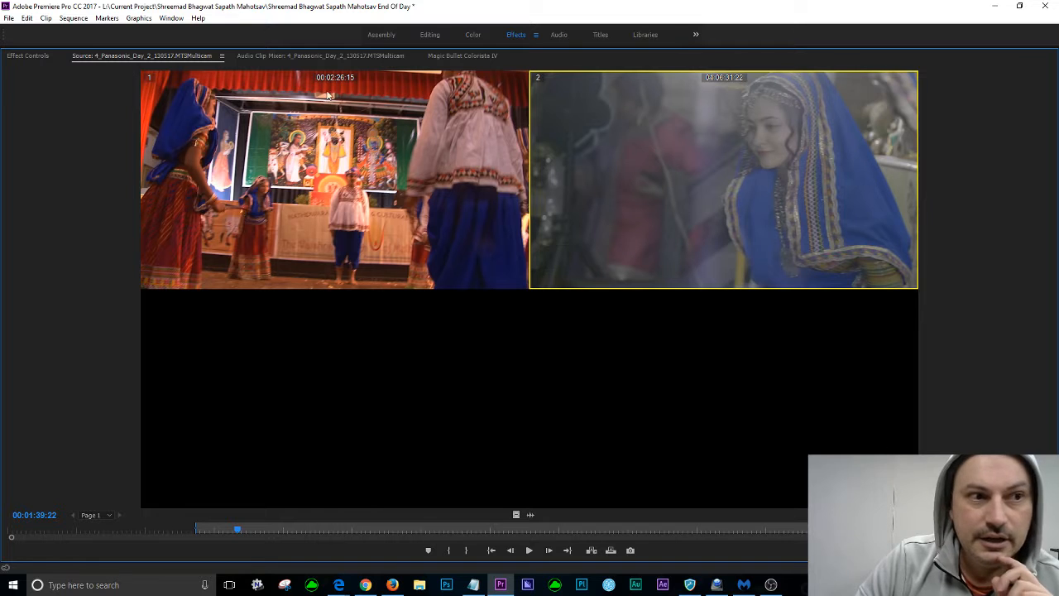
left_click(336, 162)
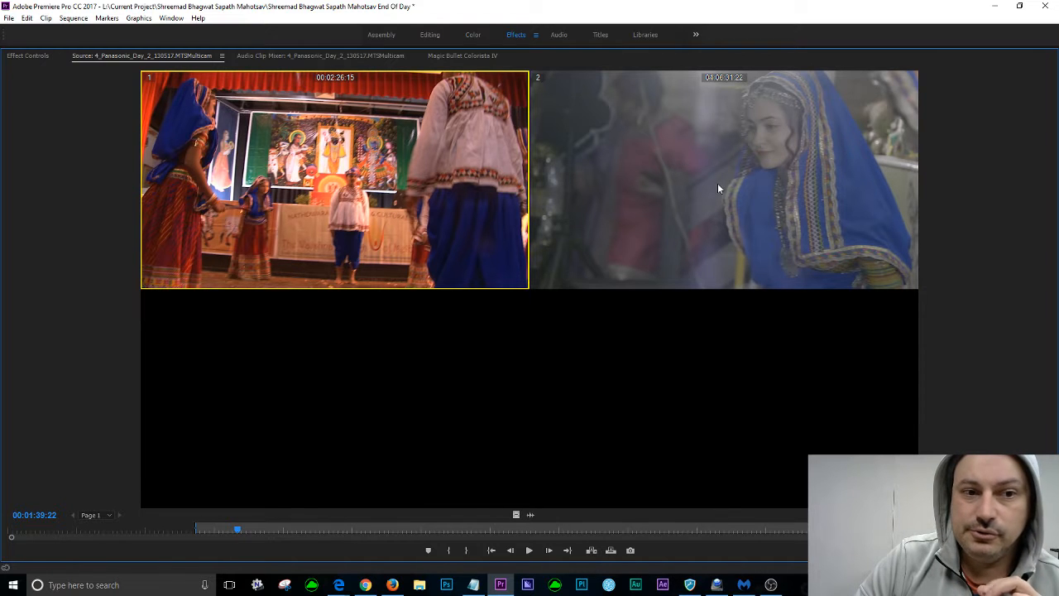
left_click_drag(237, 529, 233, 530)
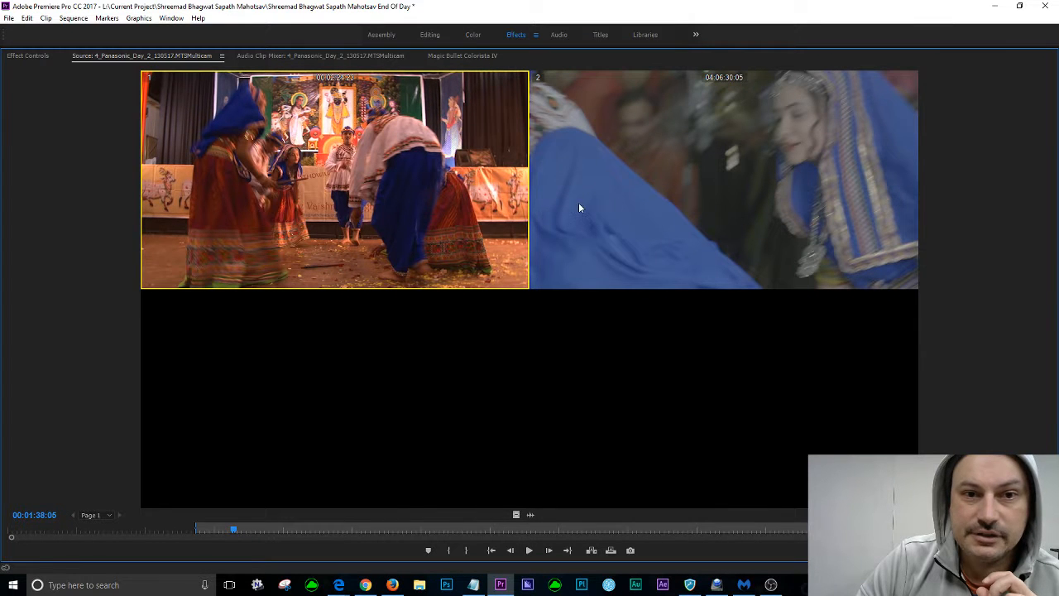
mouse_move(232, 529)
left_mouse_down()
mouse_move(224, 532)
mouse_move(244, 531)
left_mouse_up()
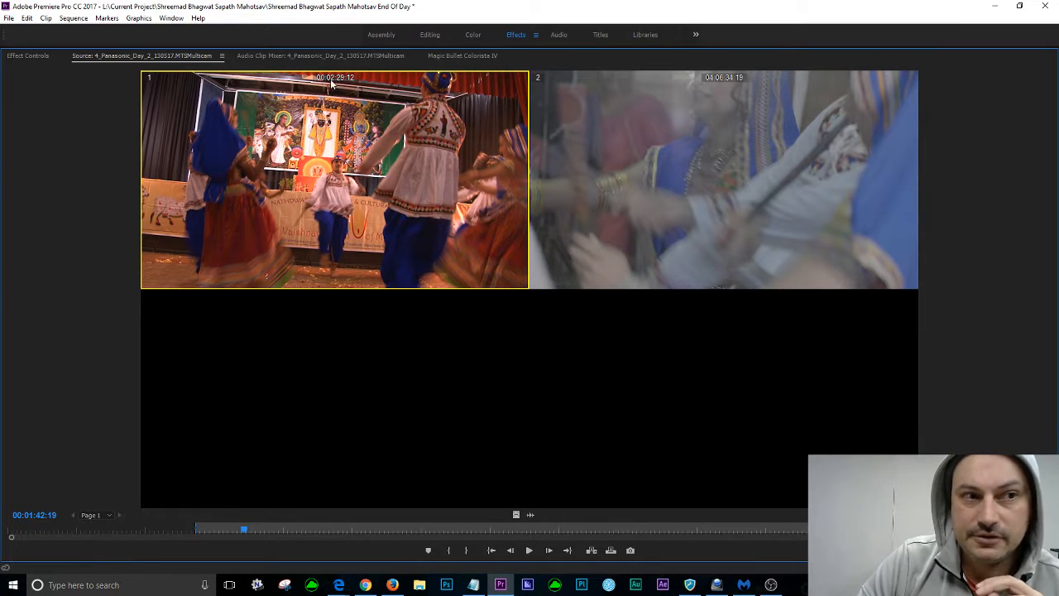
key("grave")
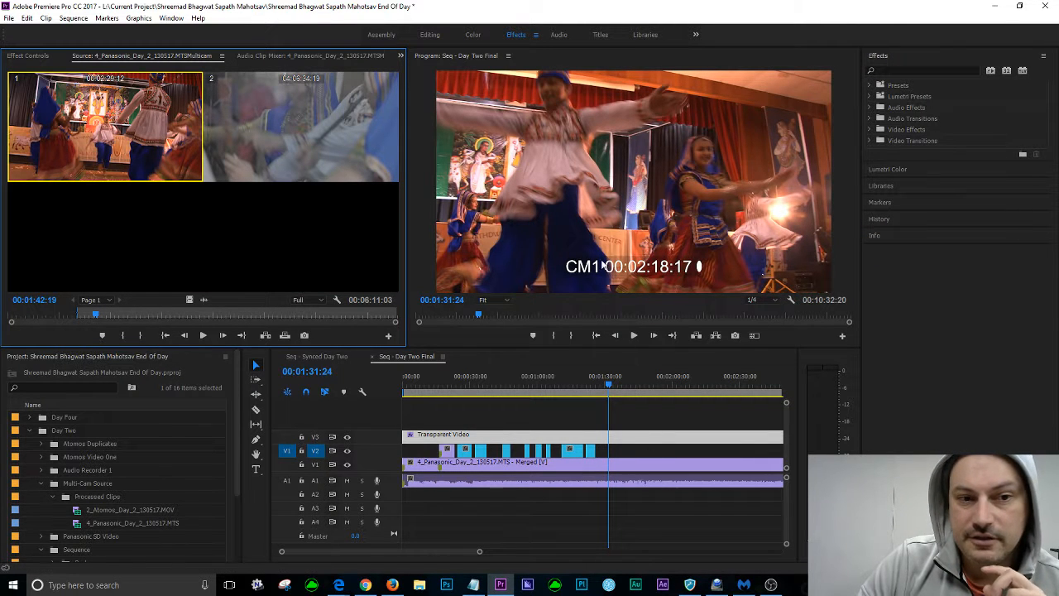
Move the sequence playhead to 00:01:26:02, cue the multicam source to camera 1 timecode 00:02:12:20, and mark the source In point there
left_click_drag(613, 390, 598, 391)
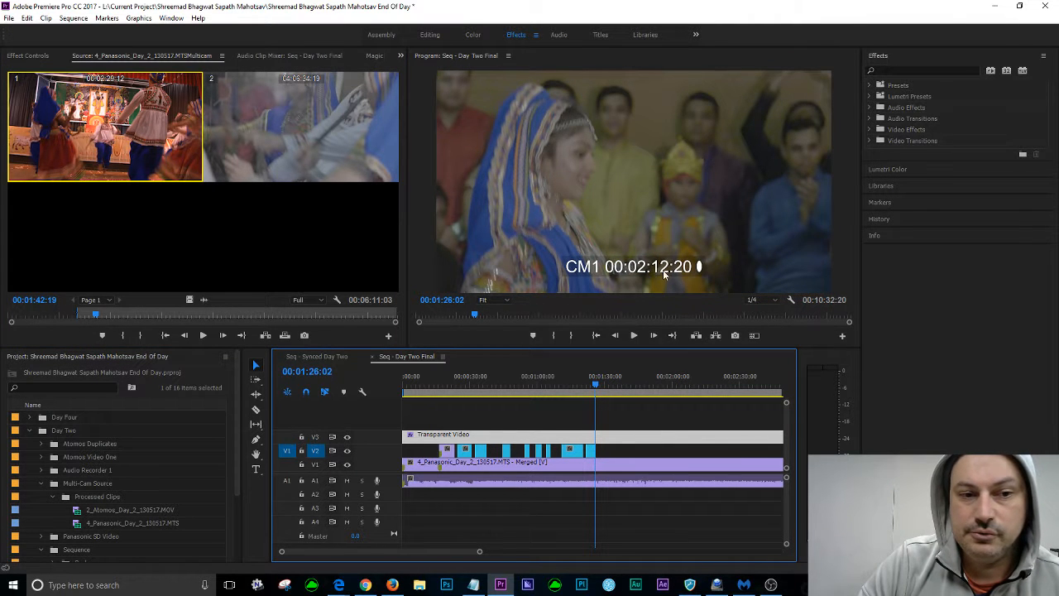
left_click(55, 335)
left_click_drag(96, 314, 82, 317)
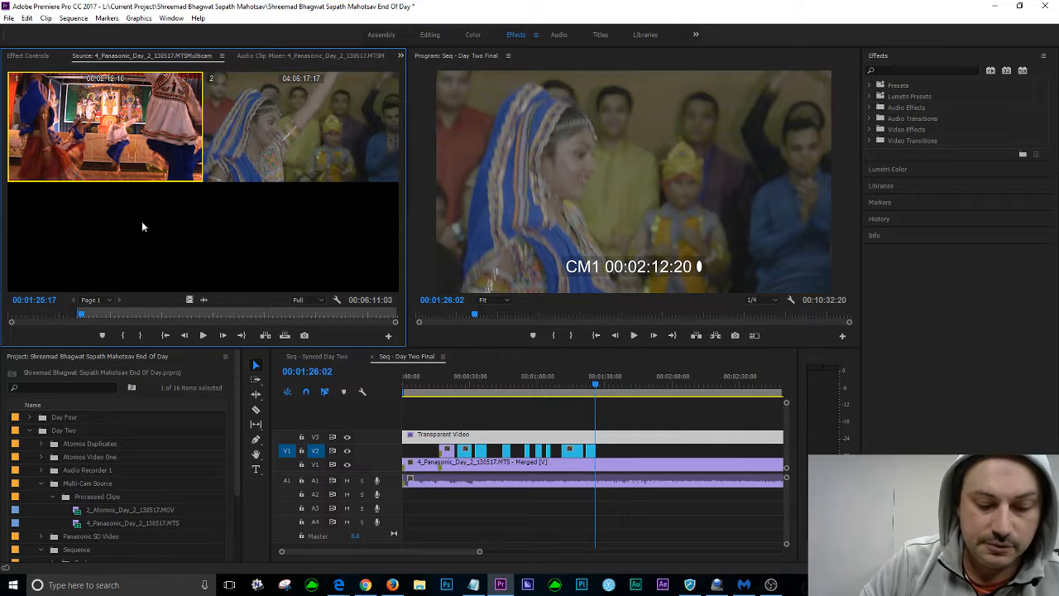
key("shift+Right")
key("shift+Right")
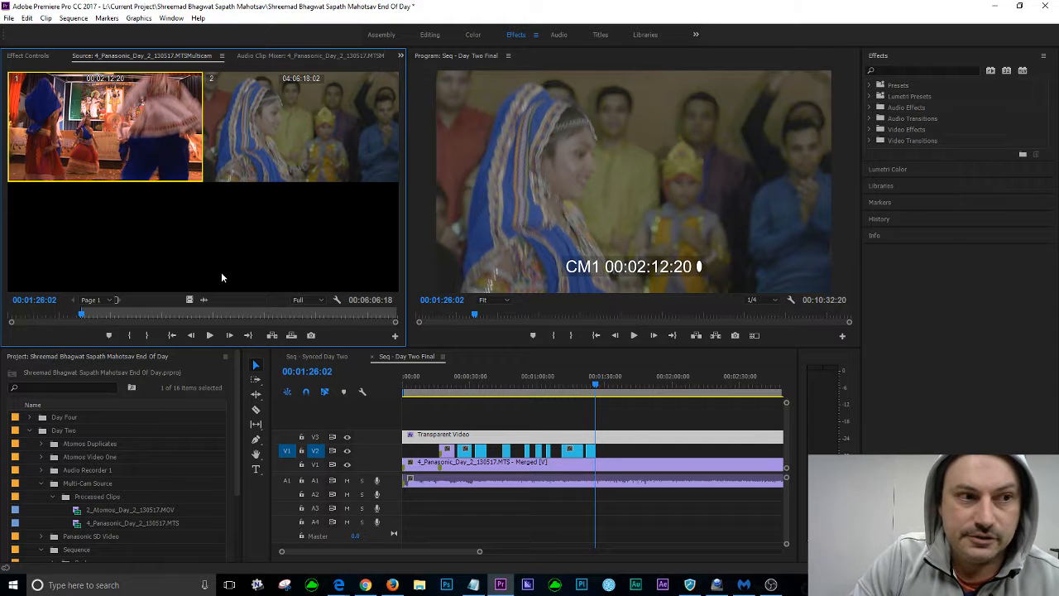
Play and scrub the multicam source between 00:01:26:02 and 00:01:34:00 to examine both camera angles for the next shot
key("space")
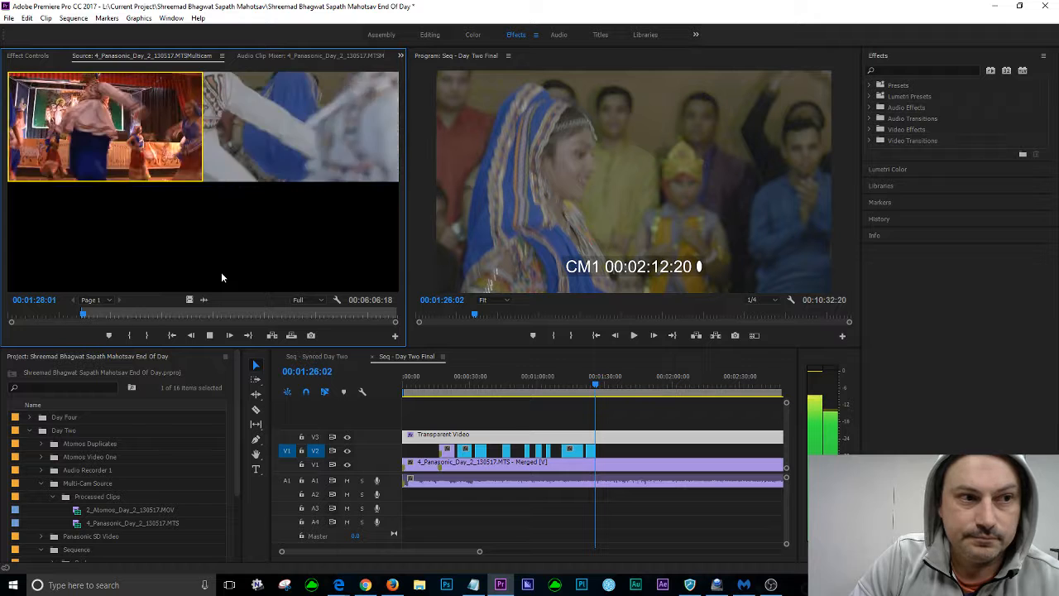
key("space")
left_click_drag(82, 317, 80, 318)
key("space")
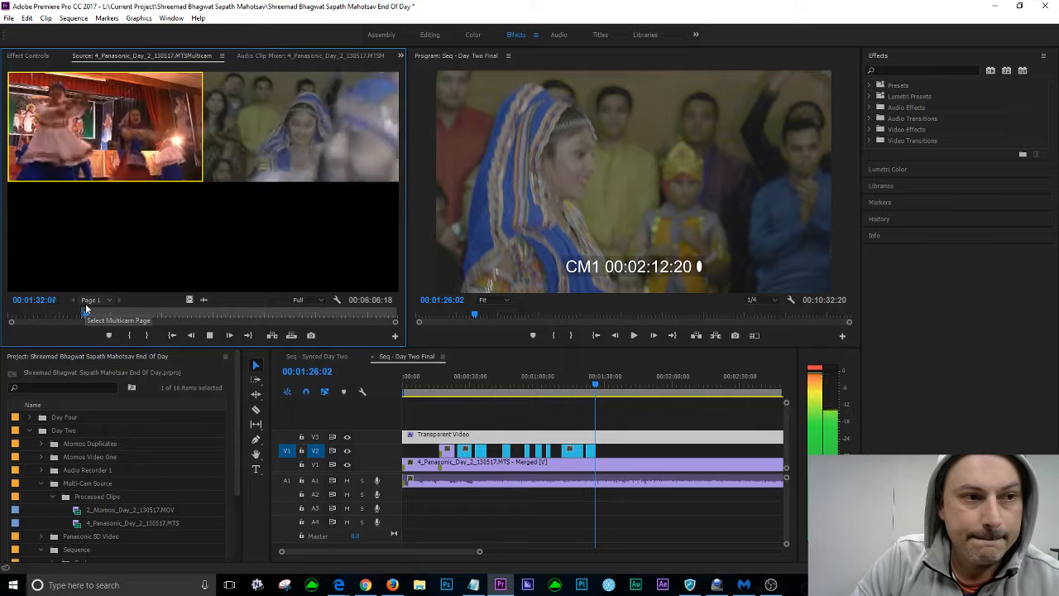
key("space")
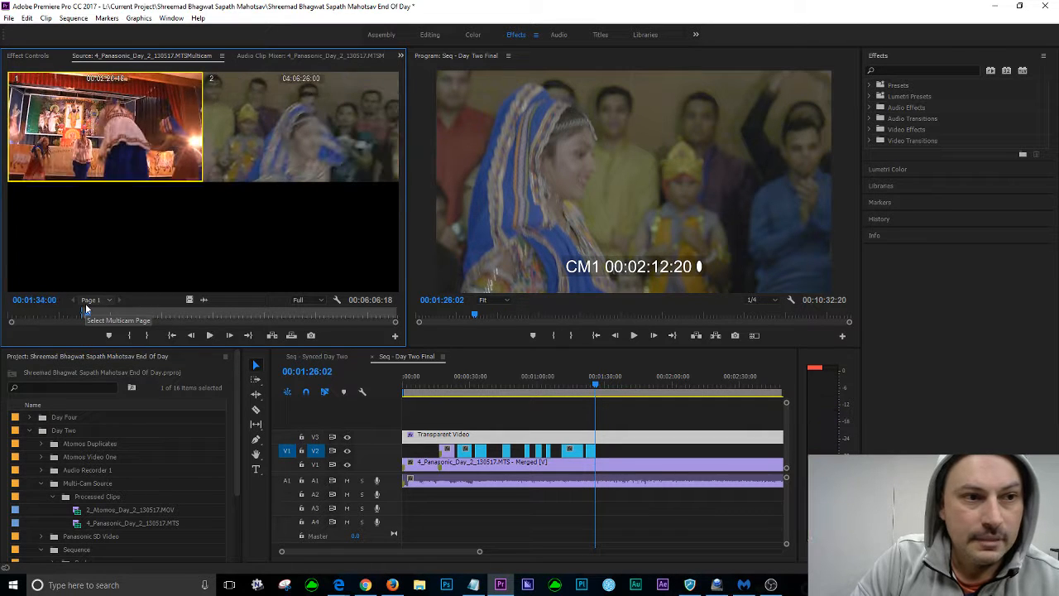
left_click(87, 316)
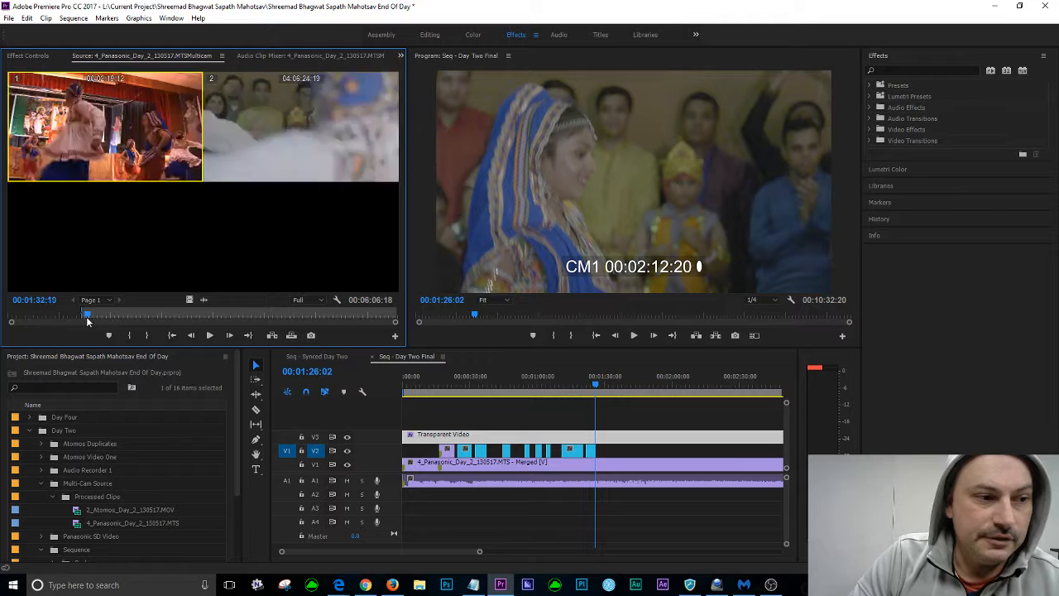
left_click_drag(88, 317, 83, 319)
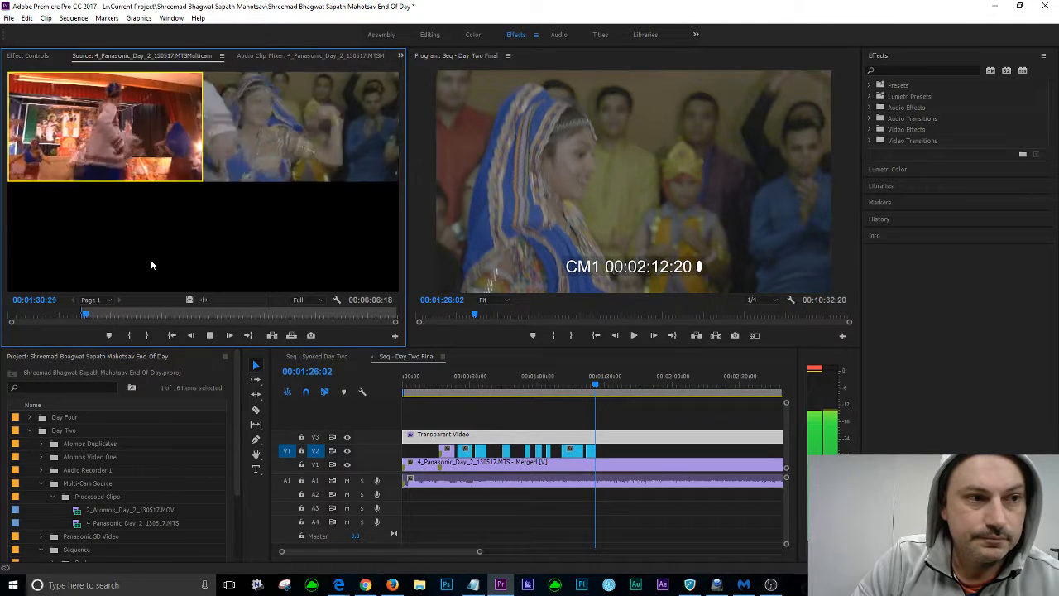
key("space")
left_click_drag(86, 317, 83, 317)
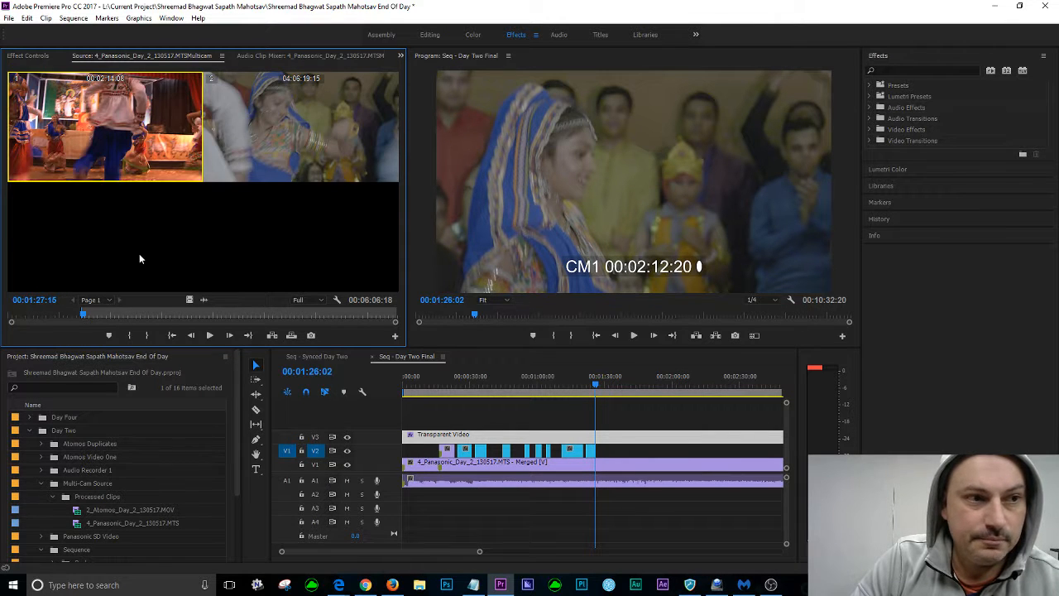
Mark the source In point at 00:01:31:00 during playback and return the source to it
key("space")
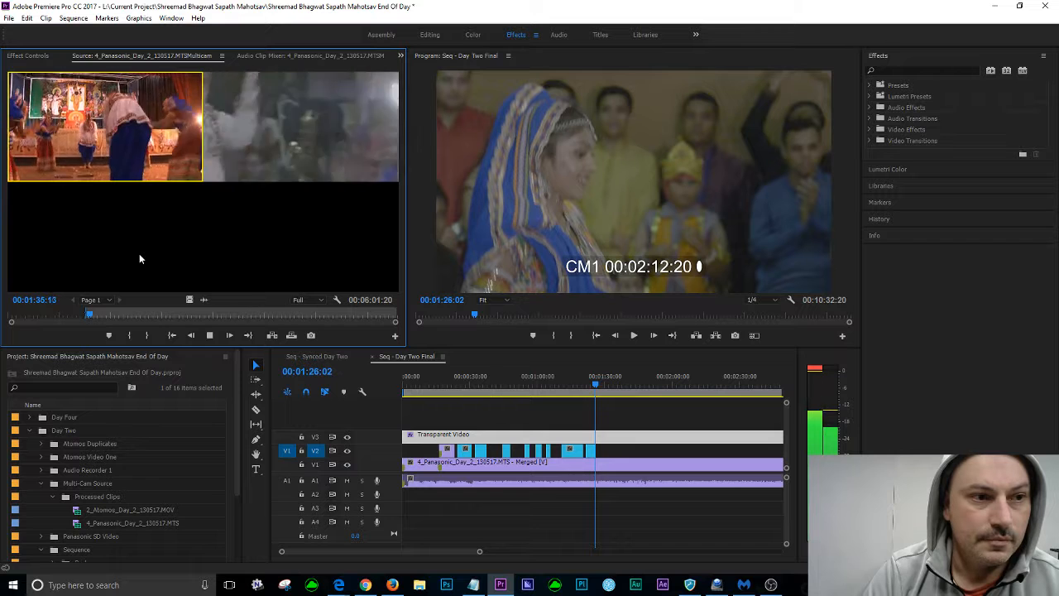
key("space")
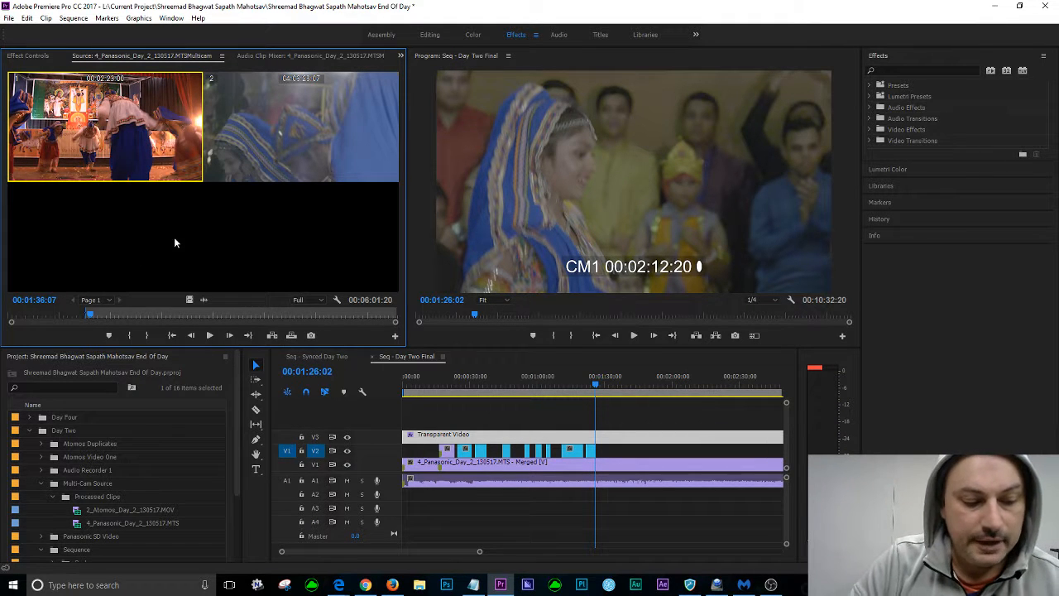
key("shift+i")
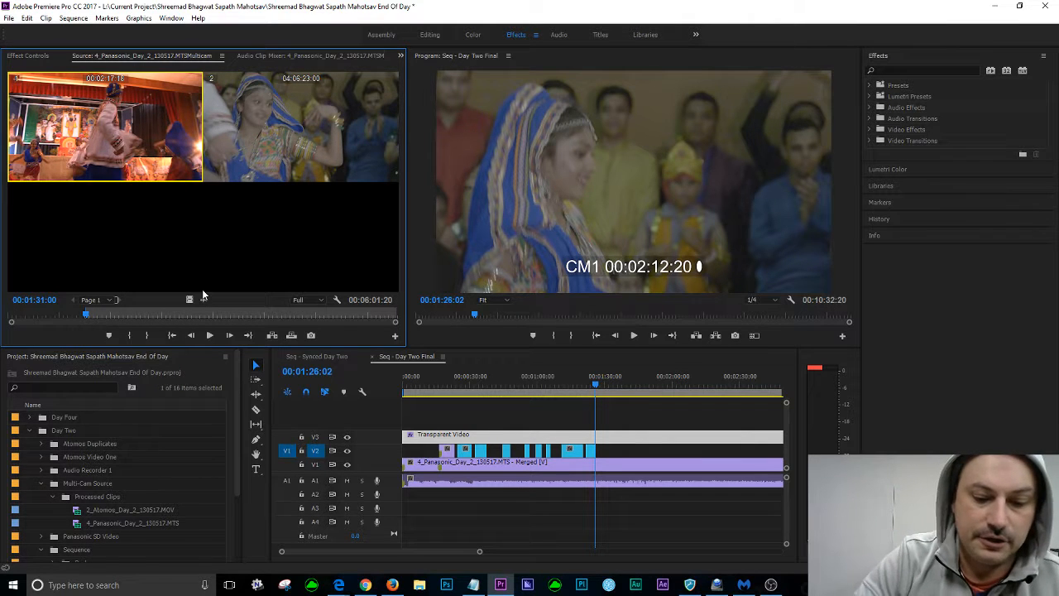
Step the source back about two seconds and replay it to 00:01:31:08 twice to judge where the shot should start
key("shift+Left")
key("shift+Left")
key("shift+Left")
key("shift+Left")
key("shift+Left")
key("shift+Left")
key("shift+Left")
key("shift+Left")
key("shift+Left")
key("shift+Left")
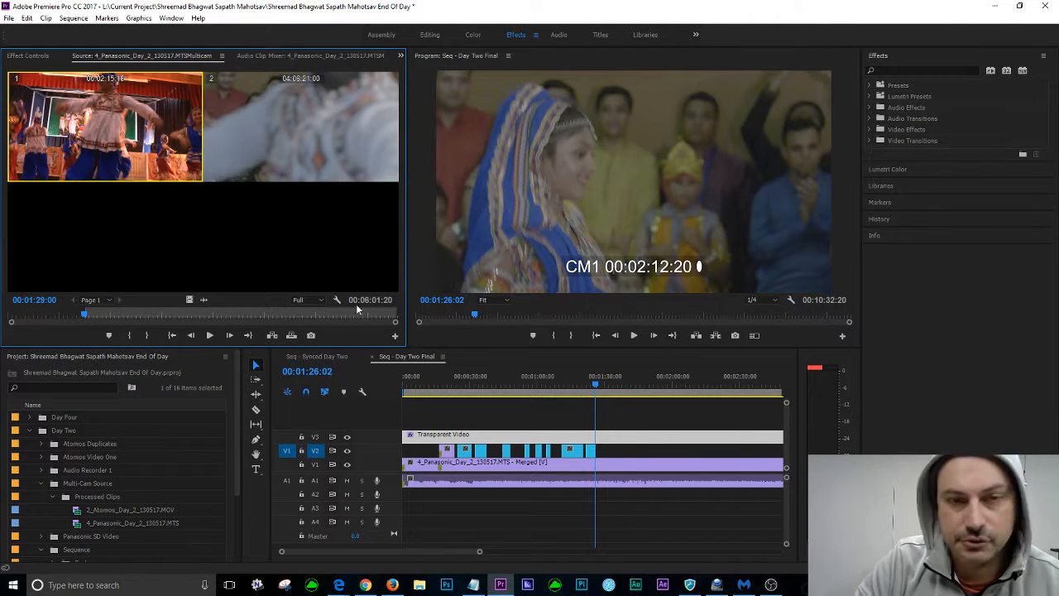
key("space")
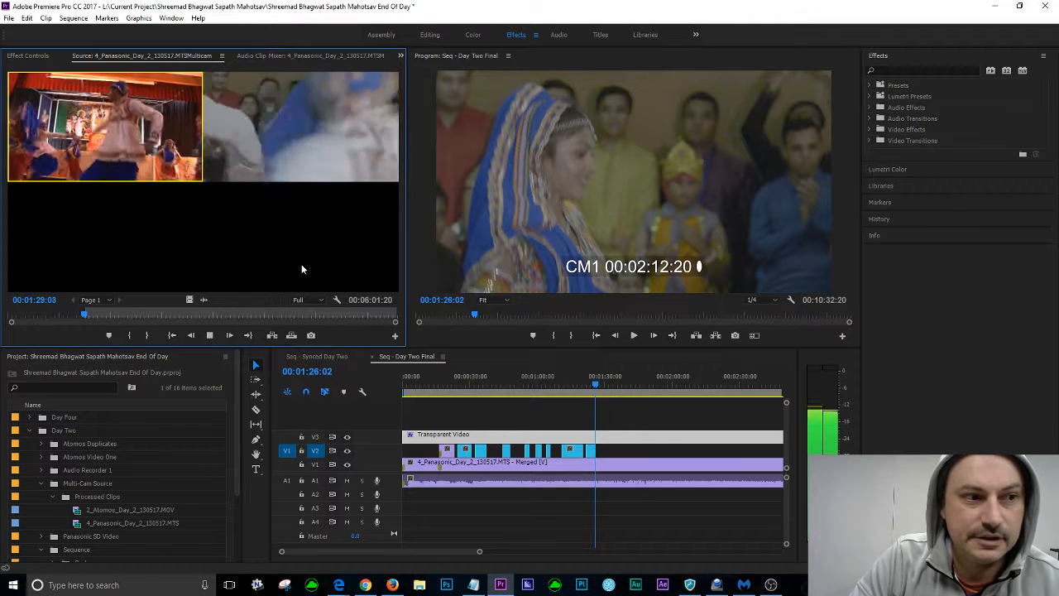
key("space")
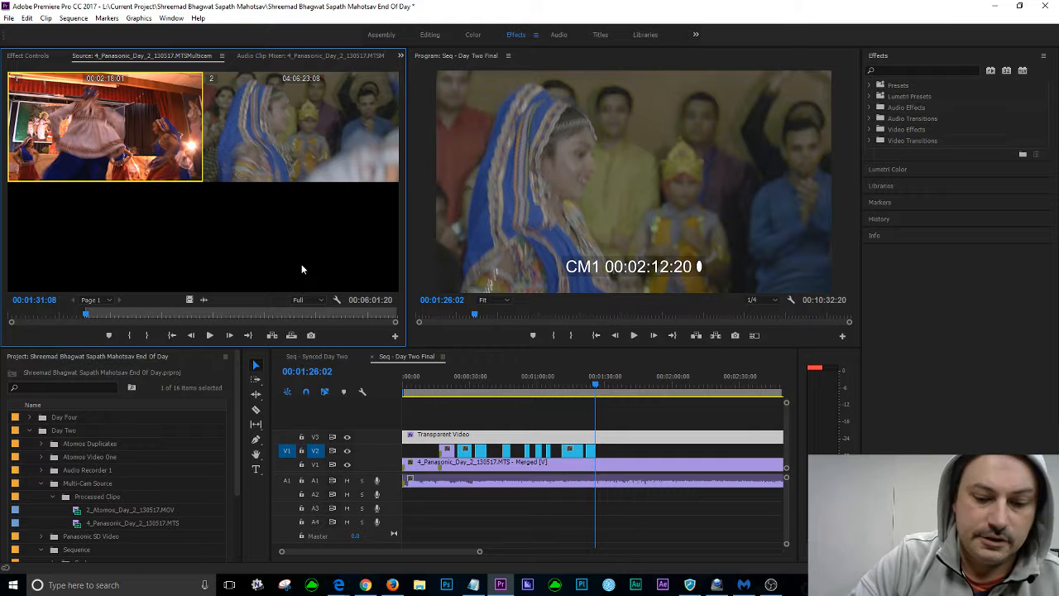
key("shift+Left")
key("shift+Left")
key("shift+Left")
key("shift+Left")
key("shift+Left")
key("shift+Left")
key("shift+Left")
key("shift+Left")
key("shift+Left")
key("shift+Left")
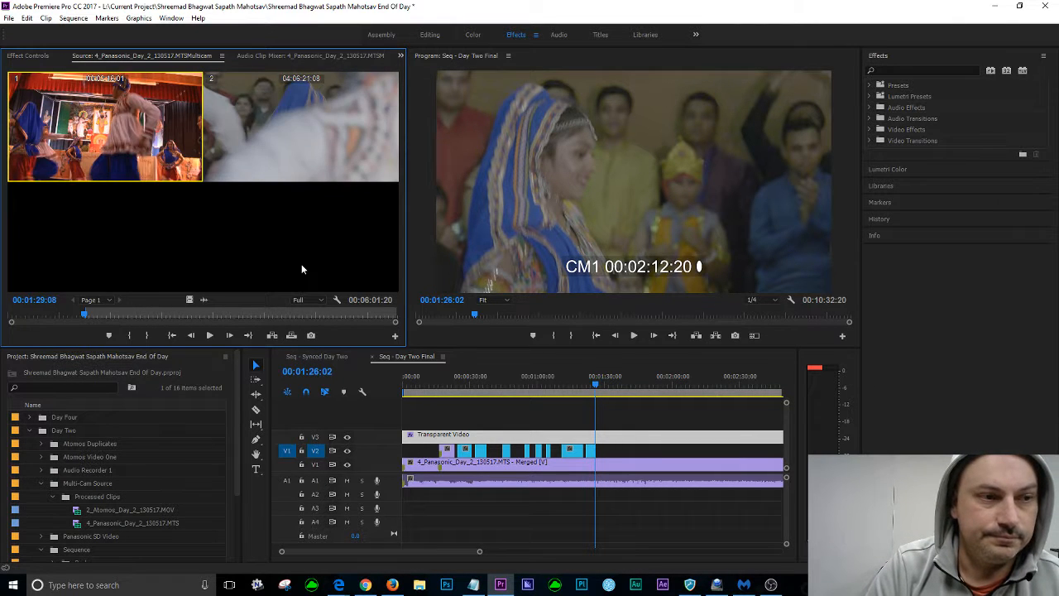
key("space")
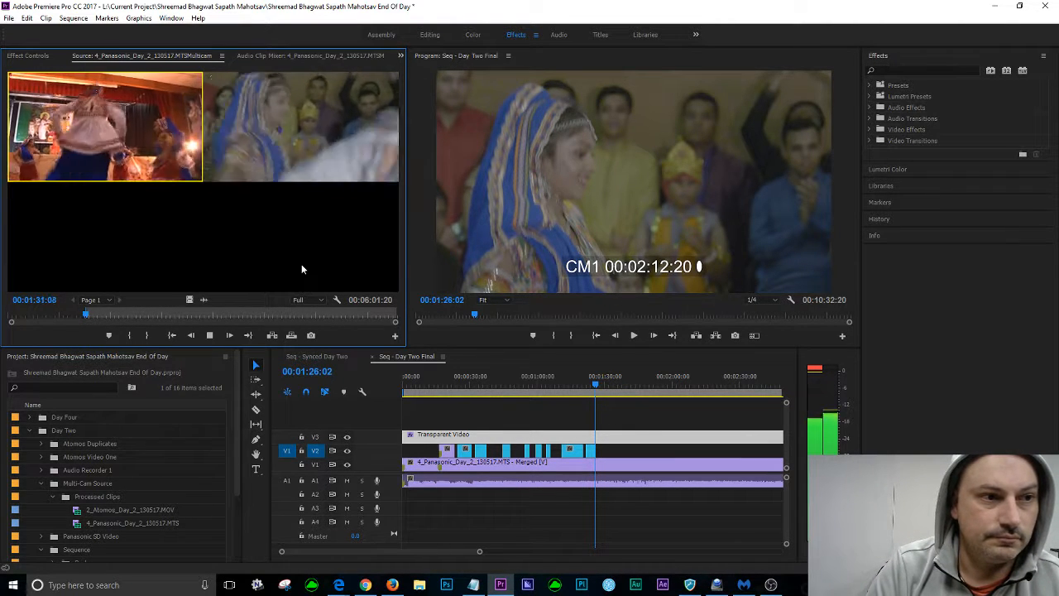
key("space")
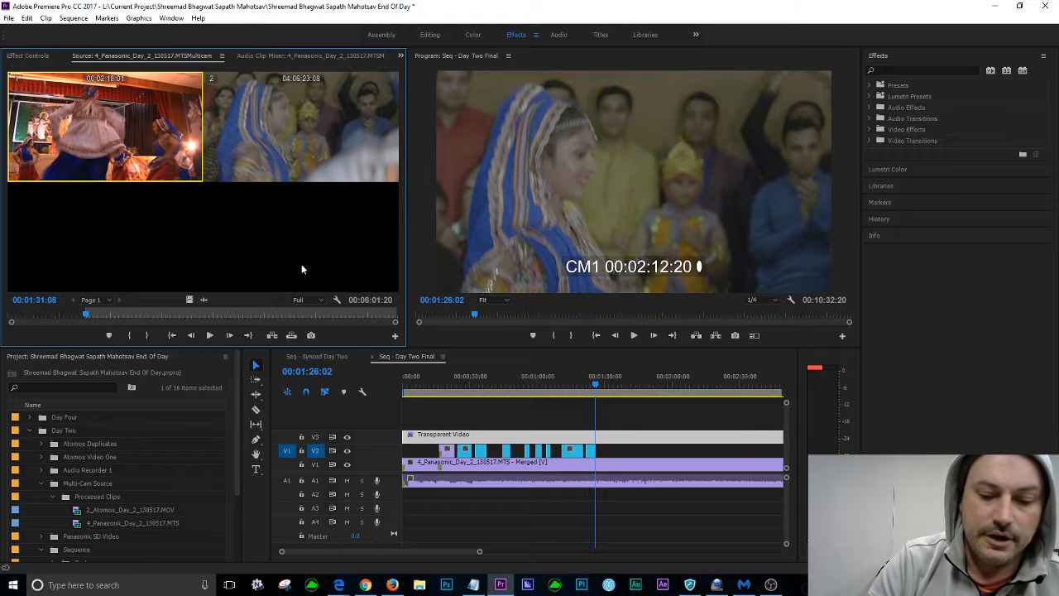
Replay the source from 00:01:29:08 and mark its new In point at 00:01:30:21
key("shift+Left")
key("shift+Left")
key("shift+Left")
key("shift+Left")
key("shift+Left")
key("shift+Left")
key("shift+Left")
key("shift+Left")
key("shift+Left")
key("shift+Left")
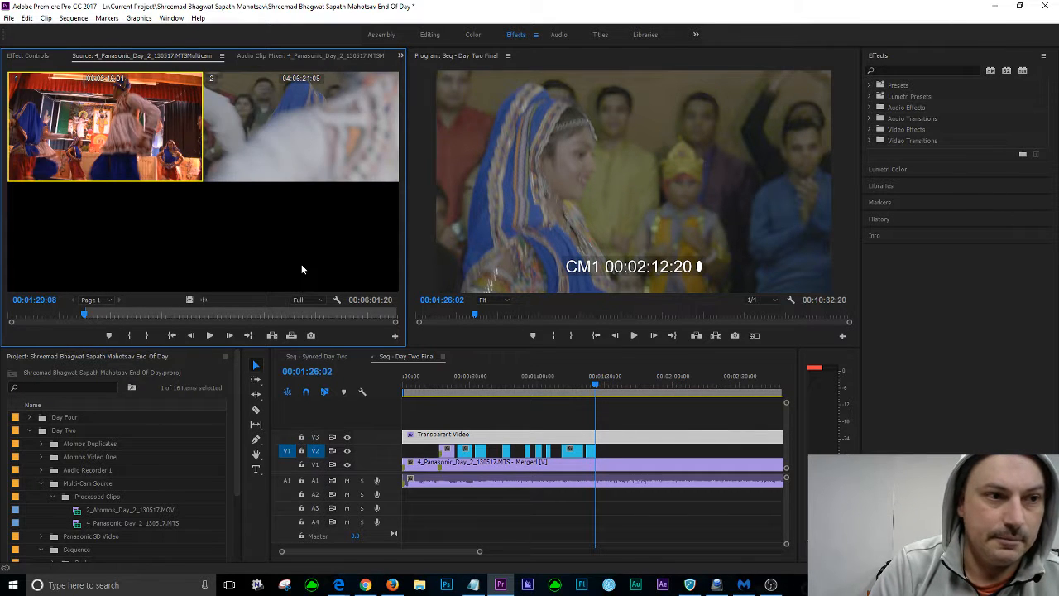
key("space")
key("space")
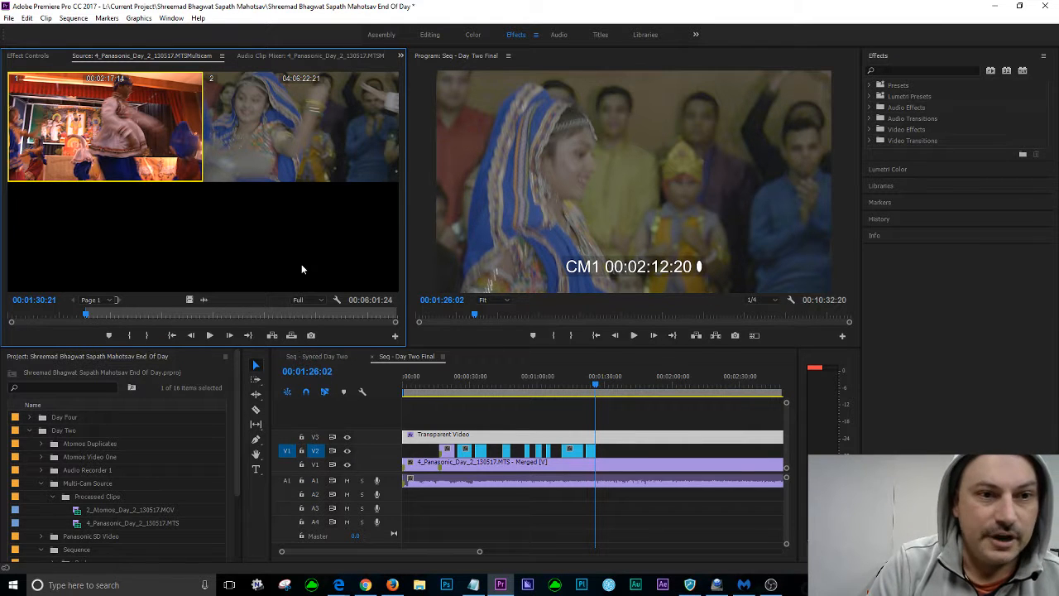
Play the source to the shot's end at 00:01:34:00 and mark the sequence Out point at the same time
key("space")
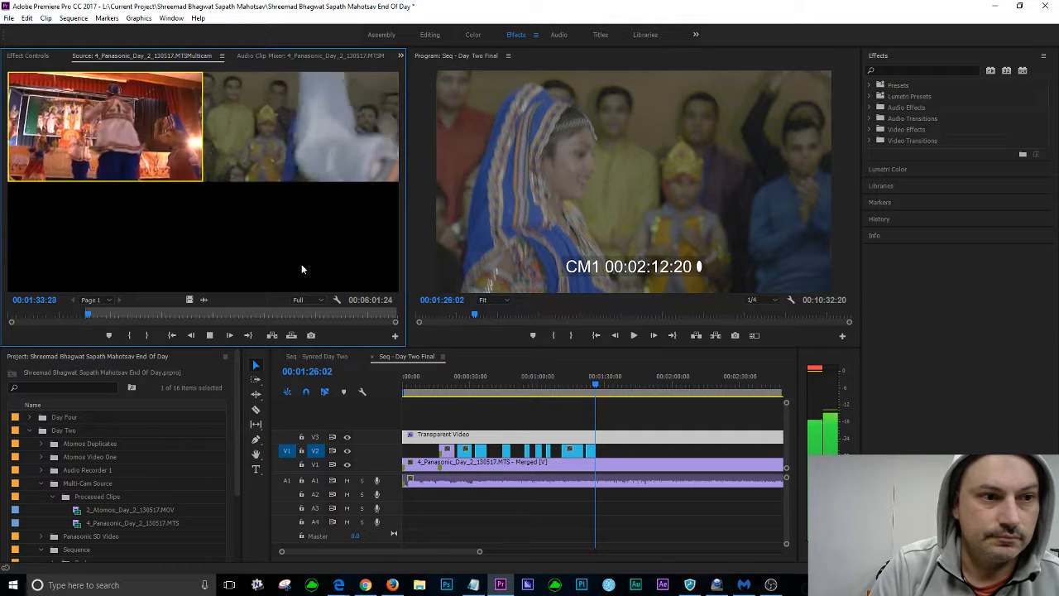
key("space")
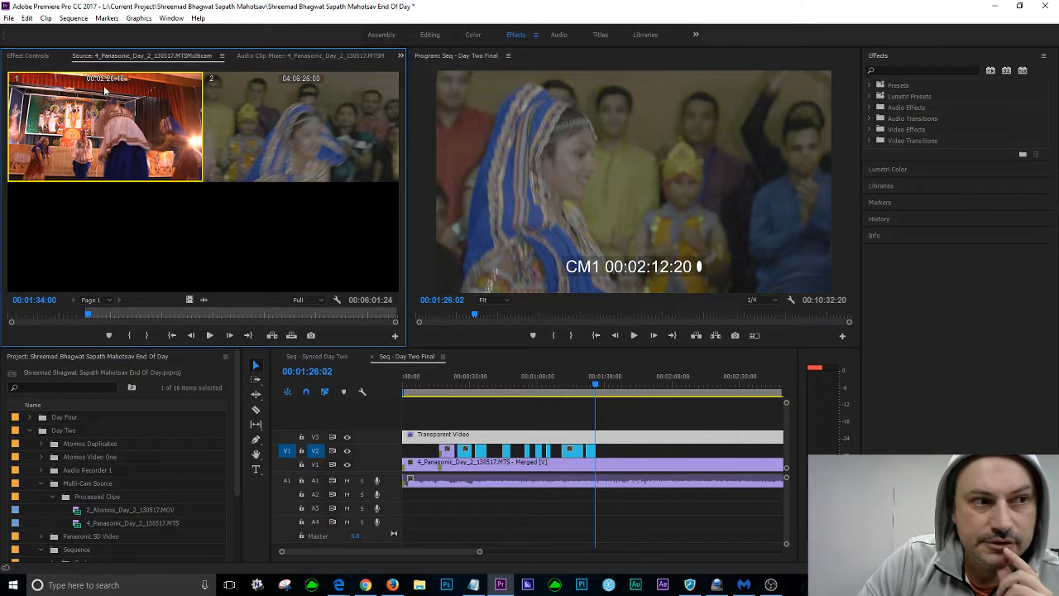
left_click(381, 417)
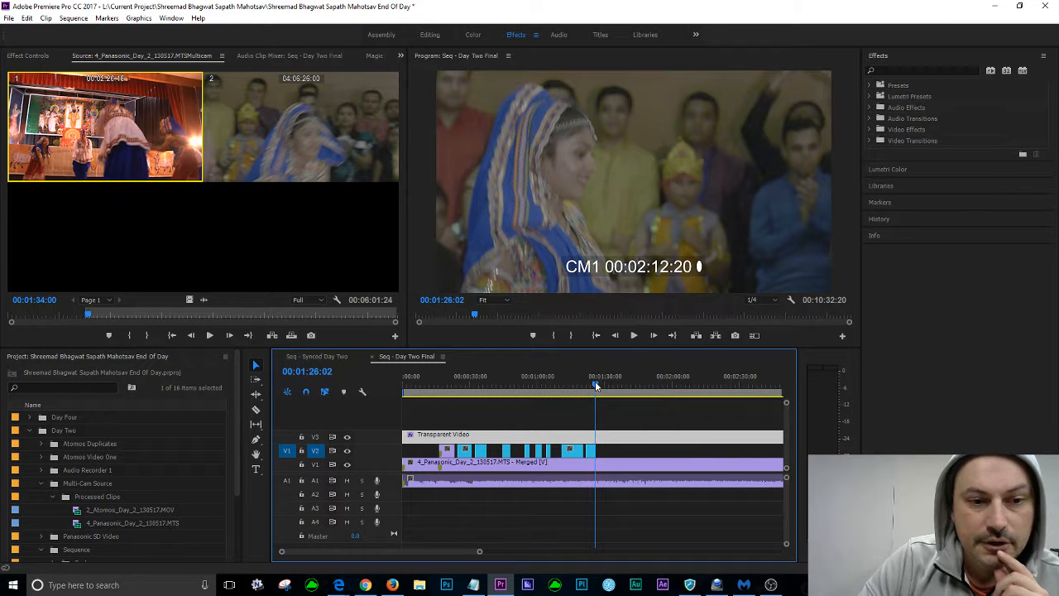
left_click_drag(596, 386, 611, 392)
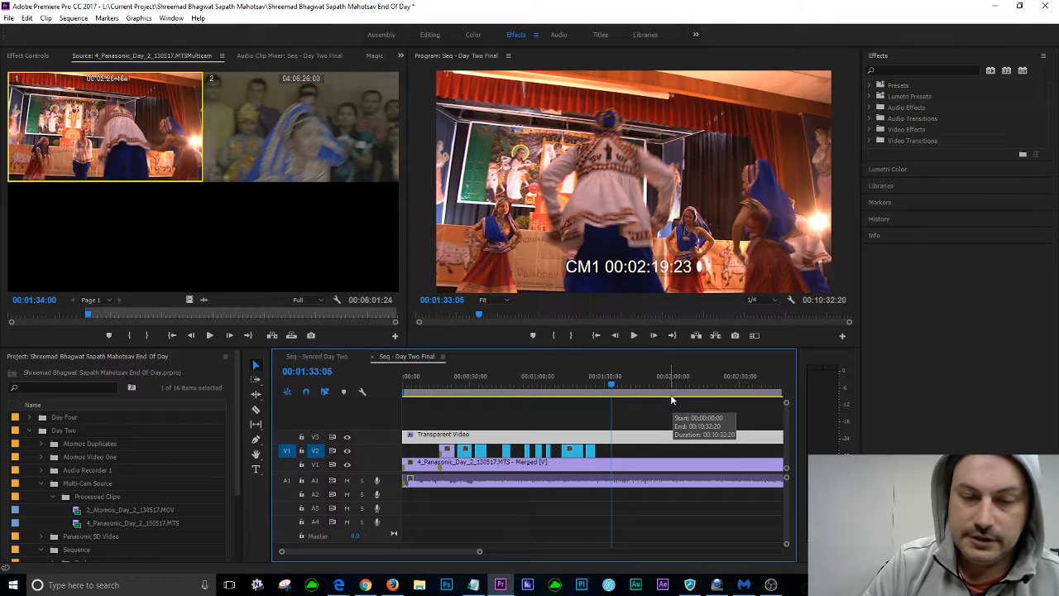
key("space")
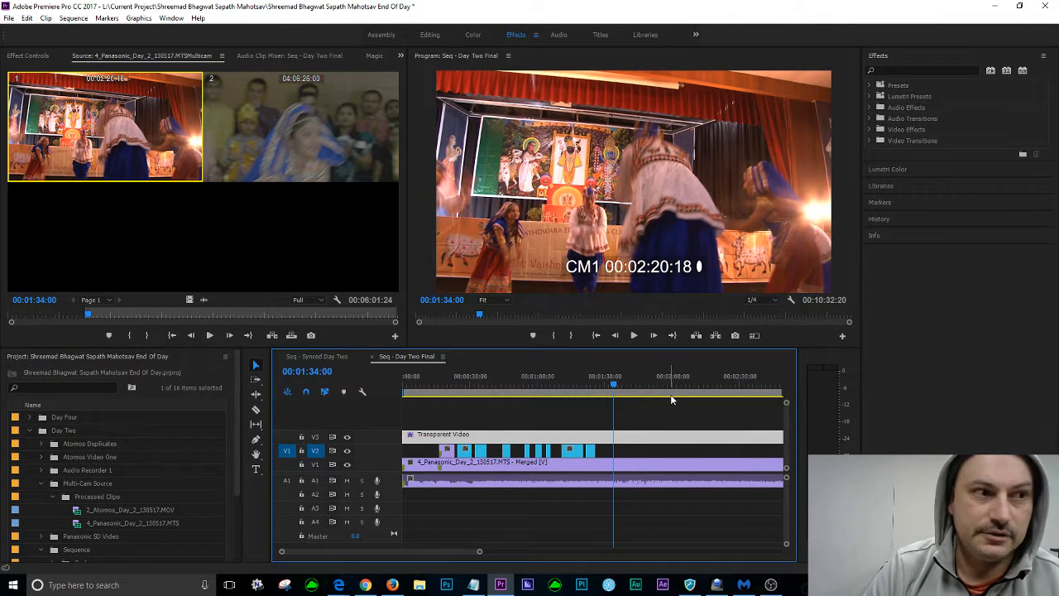
key("o")
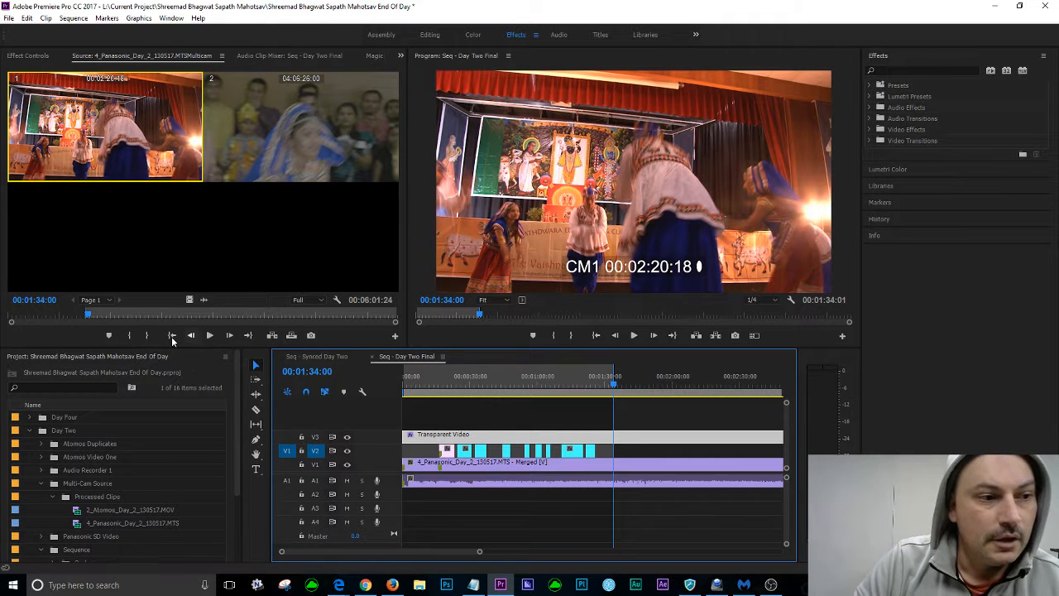
Cue the source to its In point and mark the sequence In point at the matching frame, 00:01:30:21
left_click(83, 342)
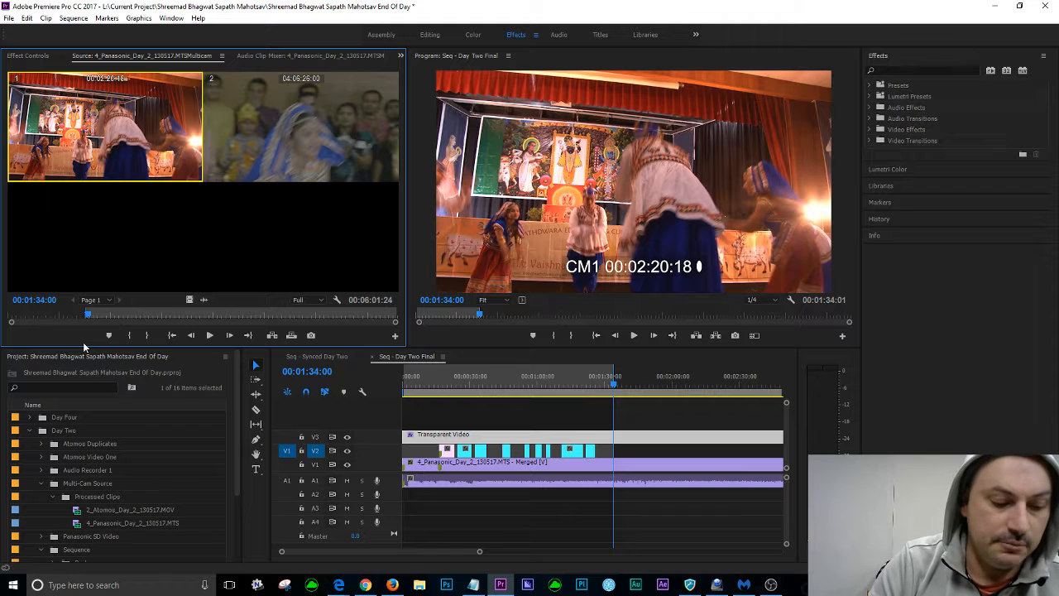
key("shift+i")
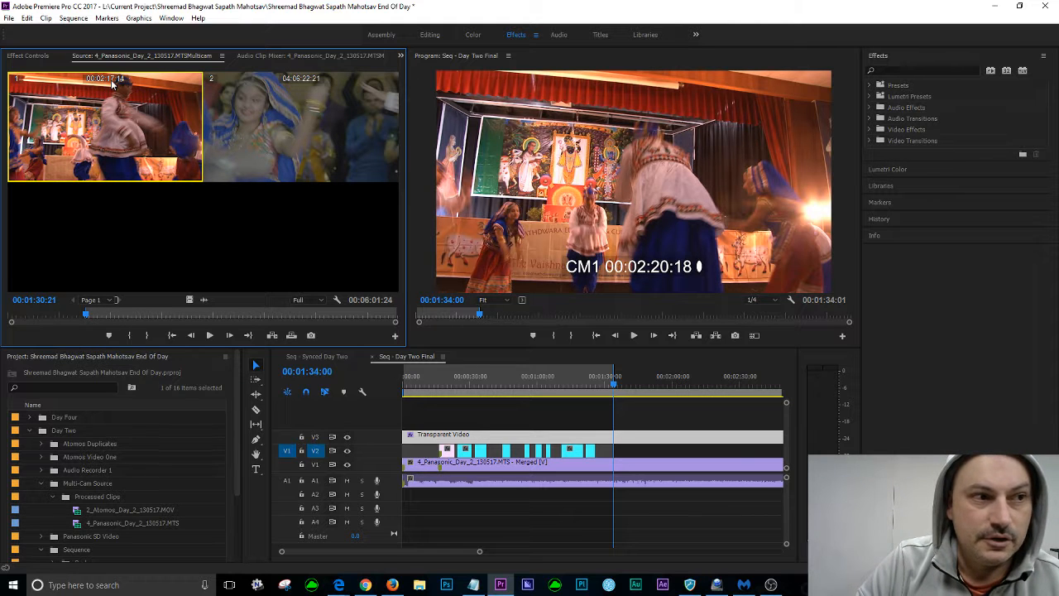
left_click(612, 389)
left_click_drag(612, 389, 606, 391)
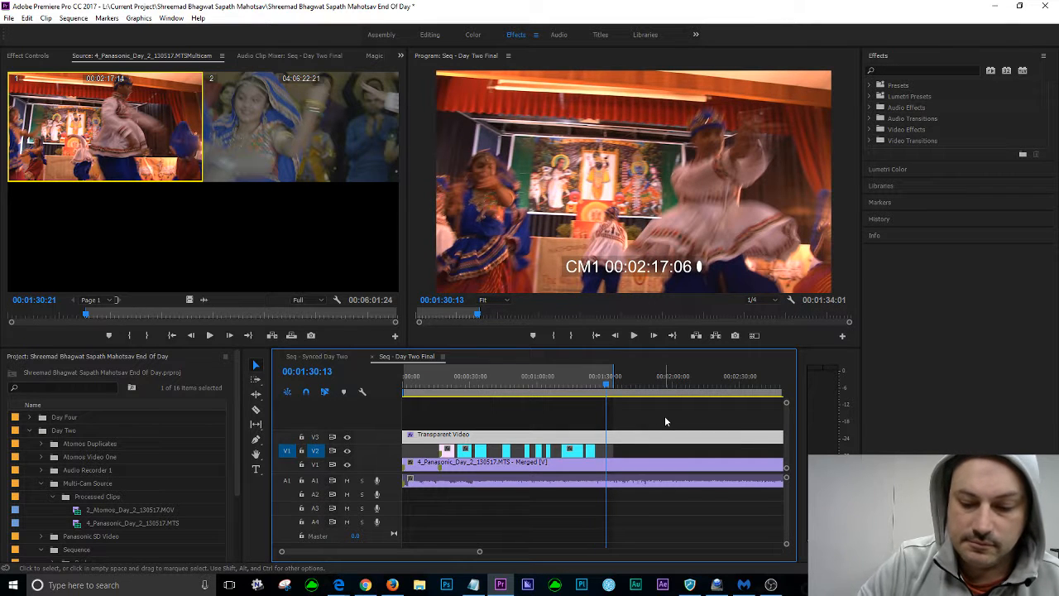
key("shift+Right")
key("shift+Right")
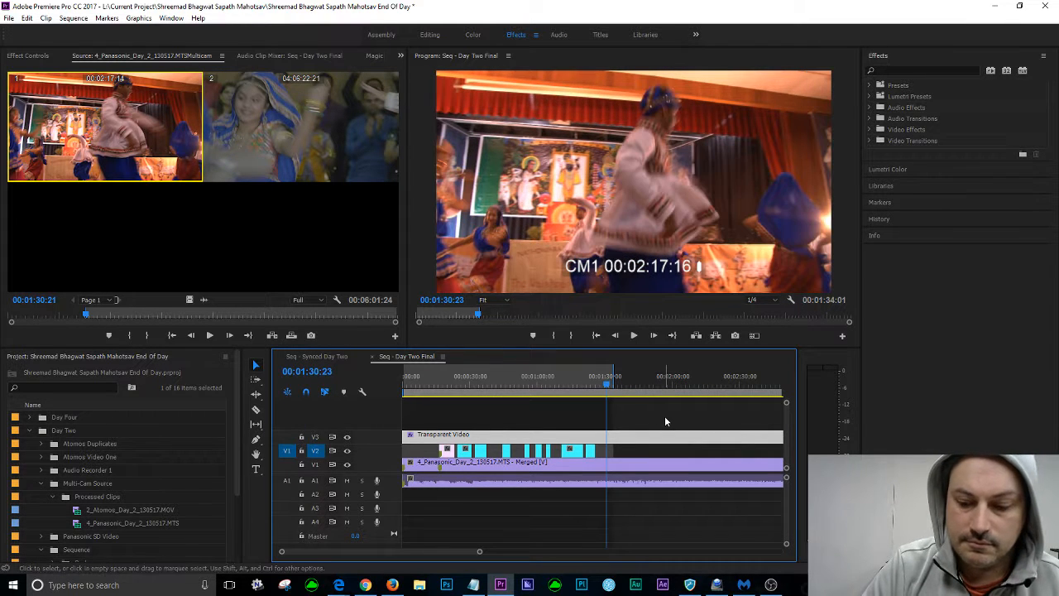
key("Left")
key("Left")
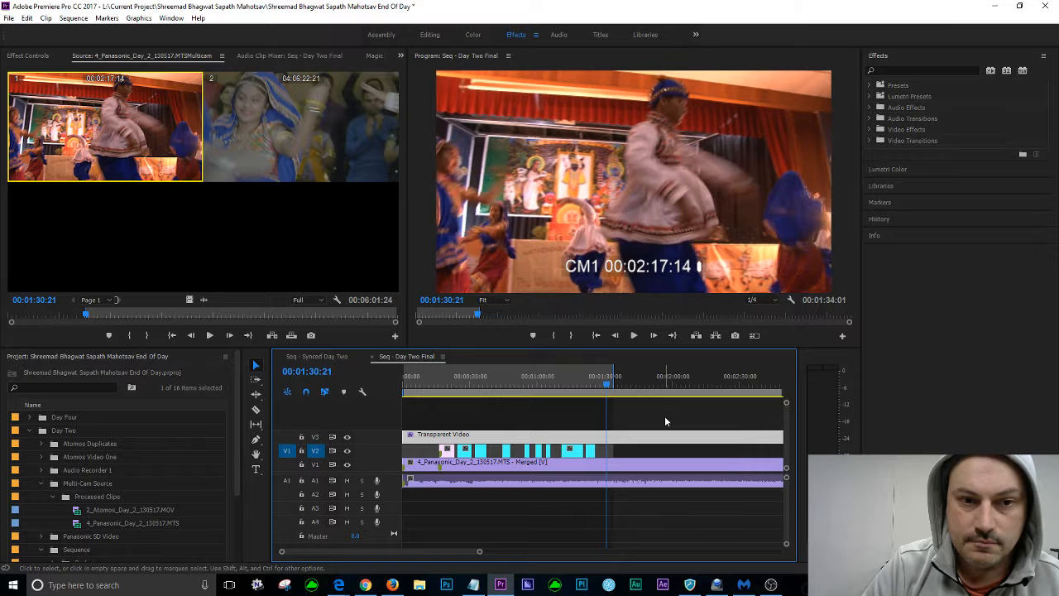
key("i")
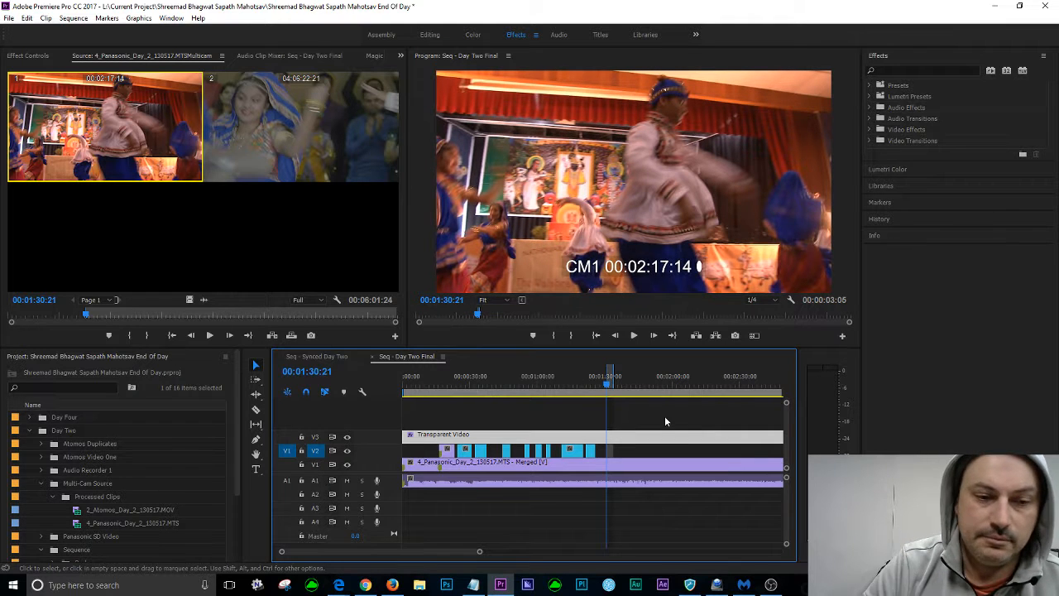
Overwrite the camera 1 multicam shot onto track V2 between the sequence In and Out points
key("equal")
key("equal")
key("equal")
key("equal")
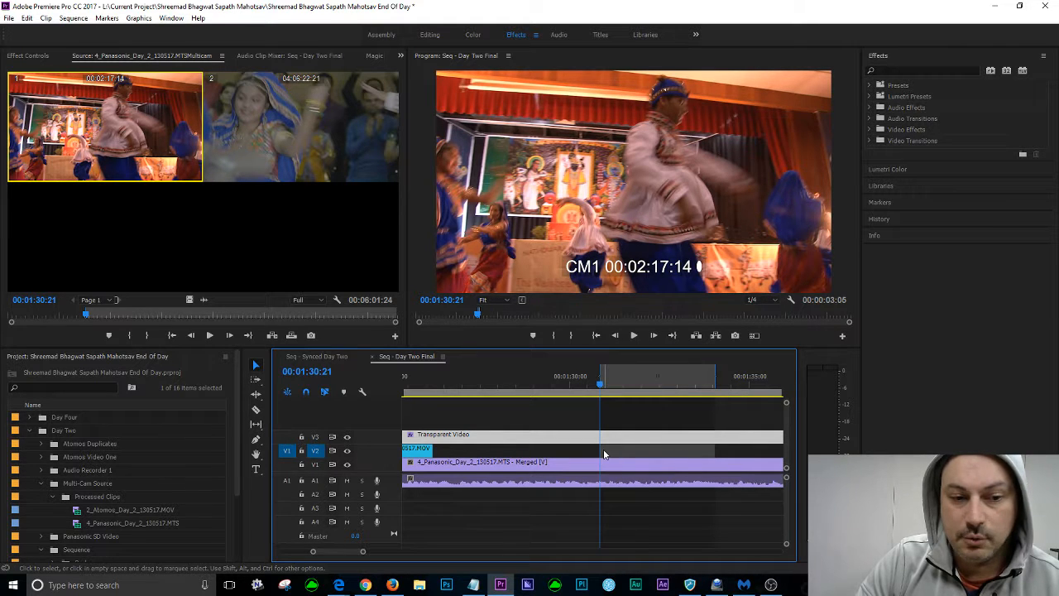
left_click(77, 337)
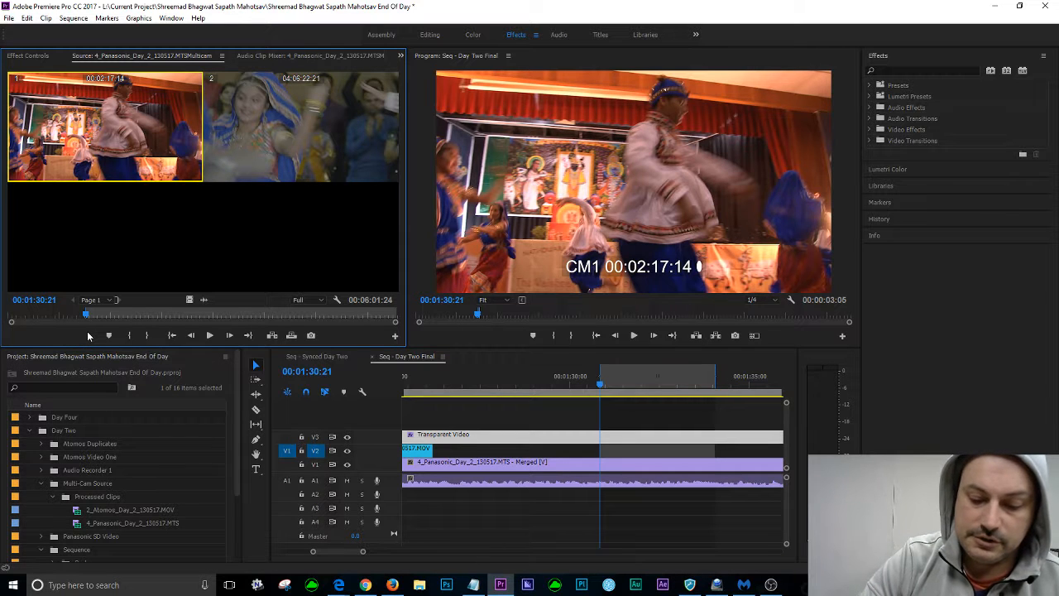
key("period")
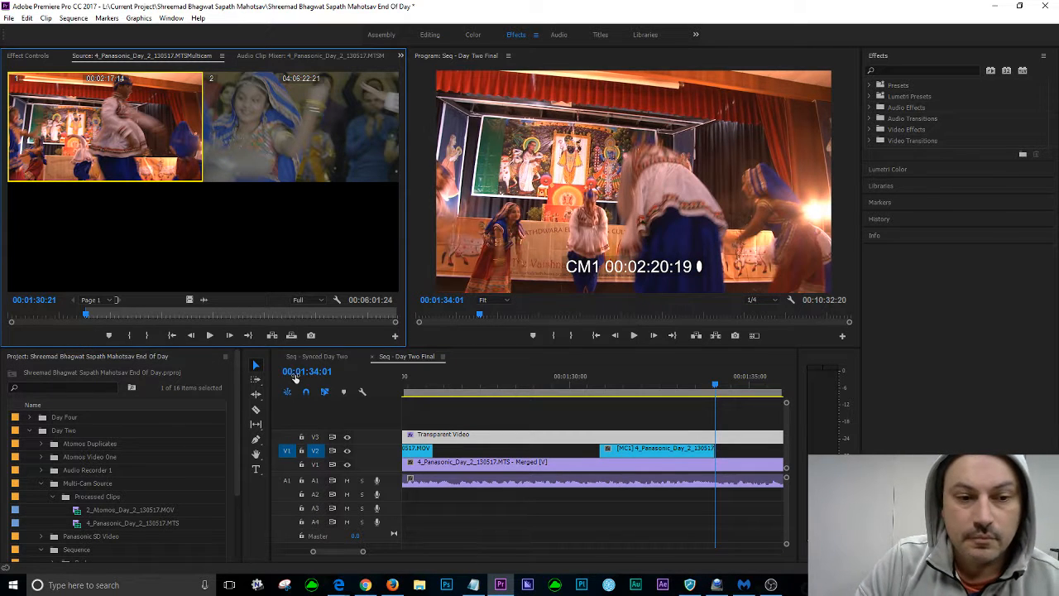
Review the edit by playing the sequence across the gap and into the new camera 1 shot on V2, starting from 00:01:25:20 and again from 00:01:27:24
left_click(559, 381)
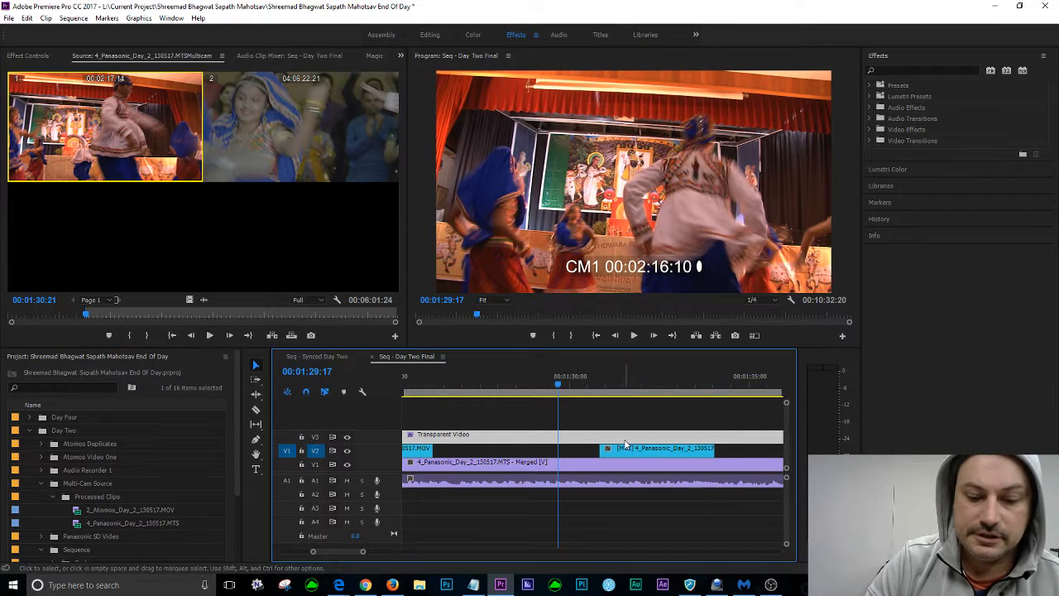
left_click(417, 381)
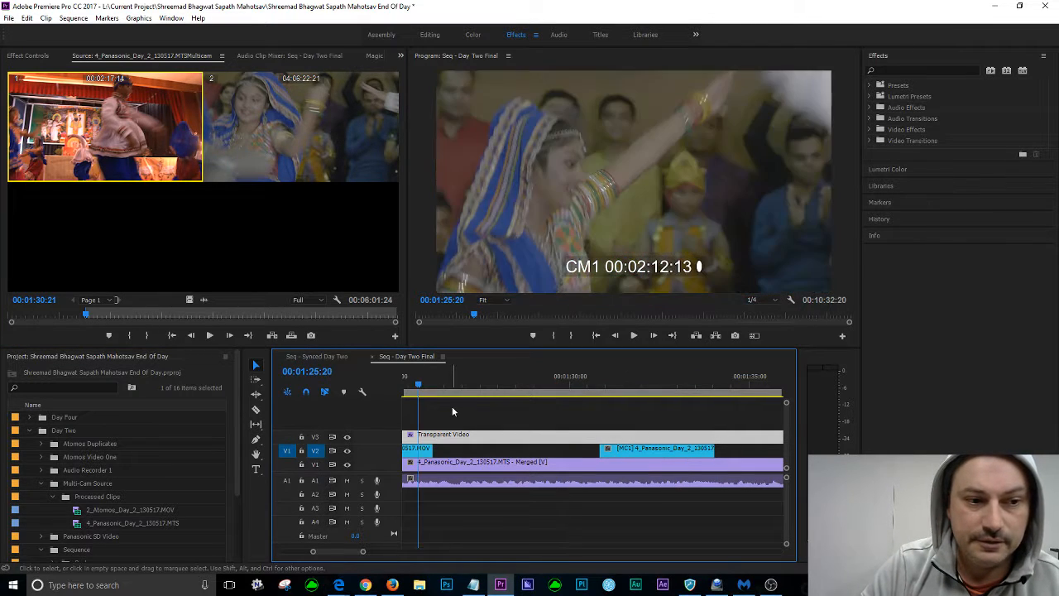
key("space")
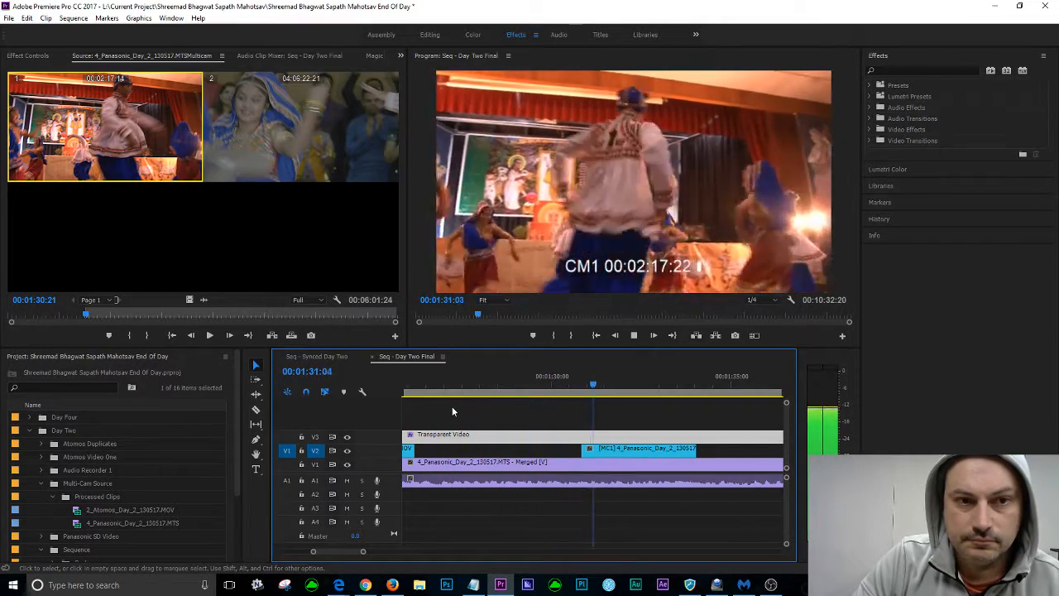
key("space")
left_click(530, 387)
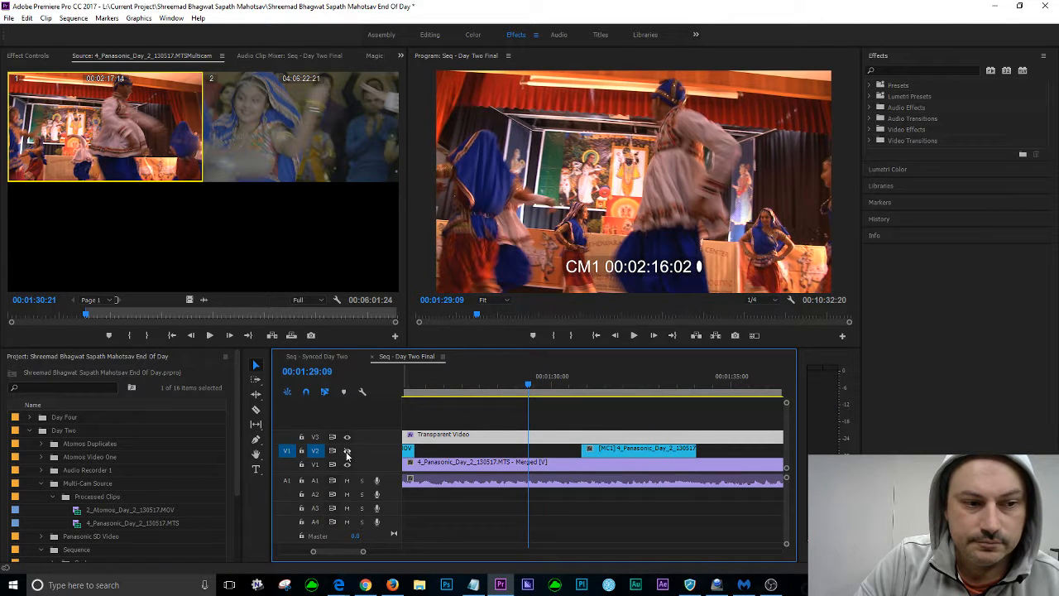
left_click(477, 392)
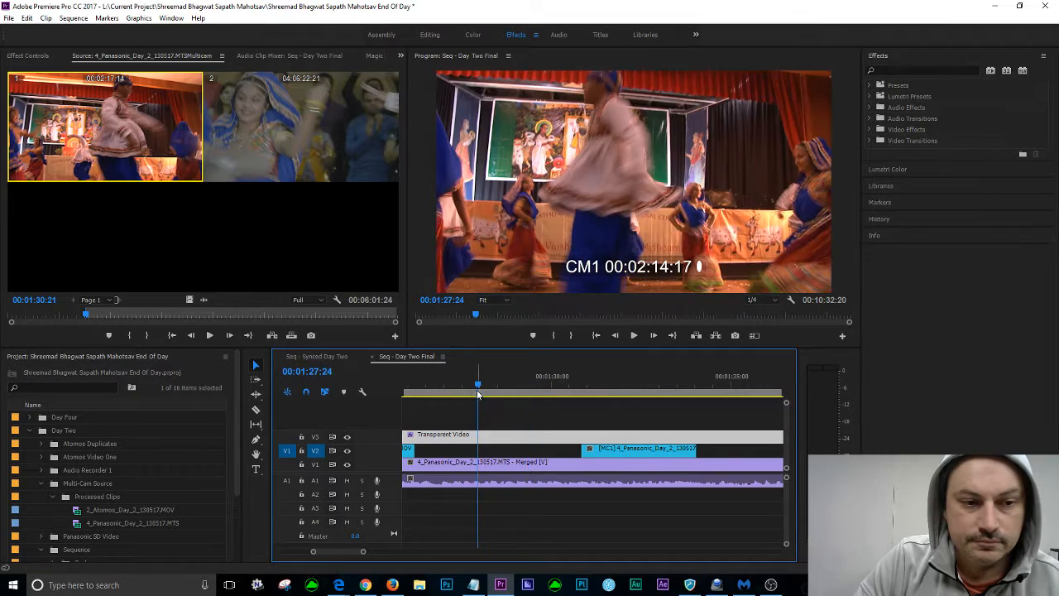
key("space")
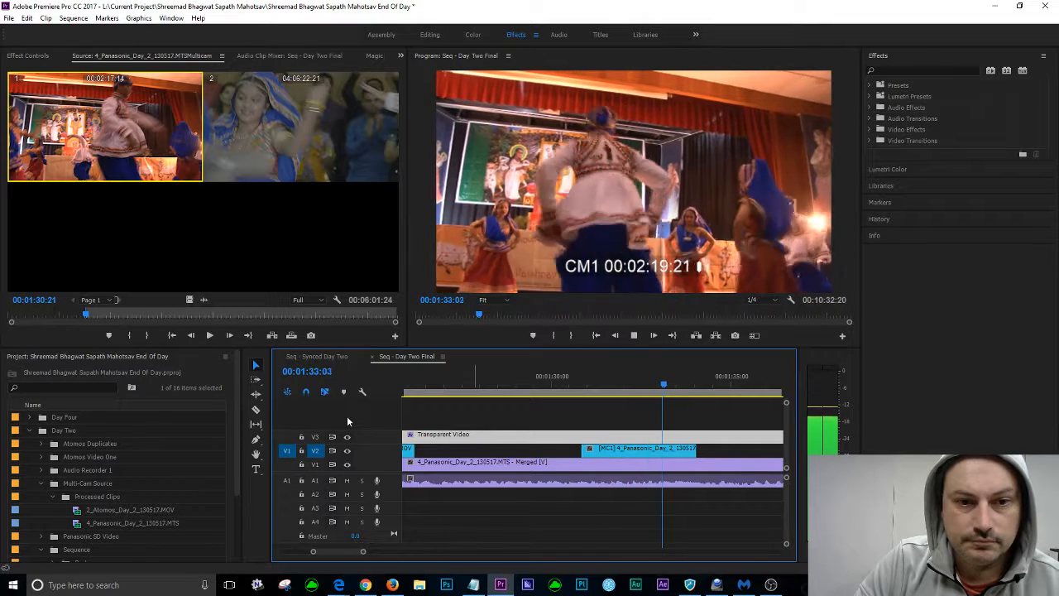
key("space")
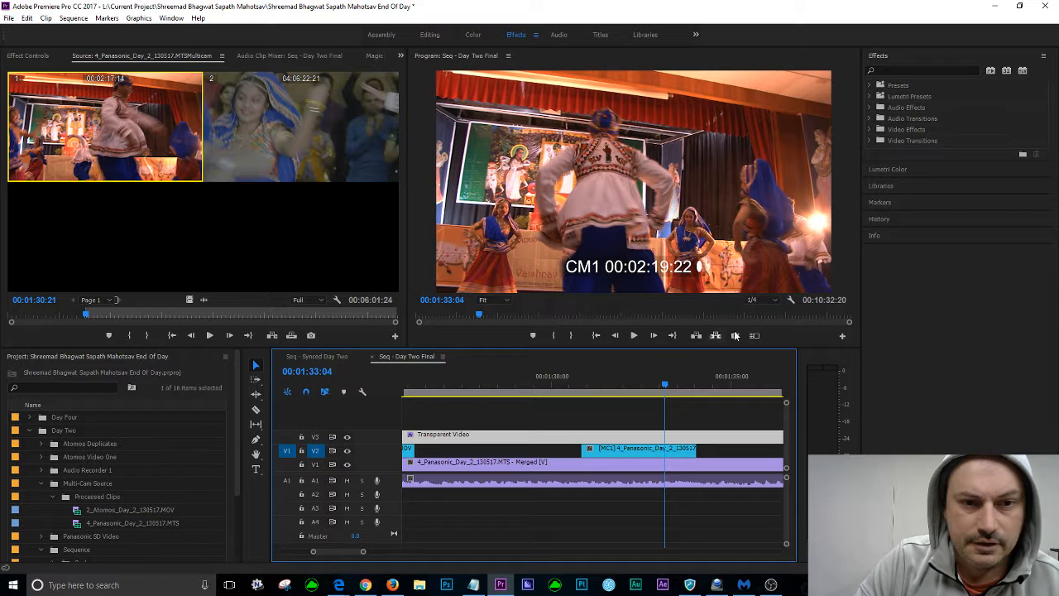
left_click(812, 330)
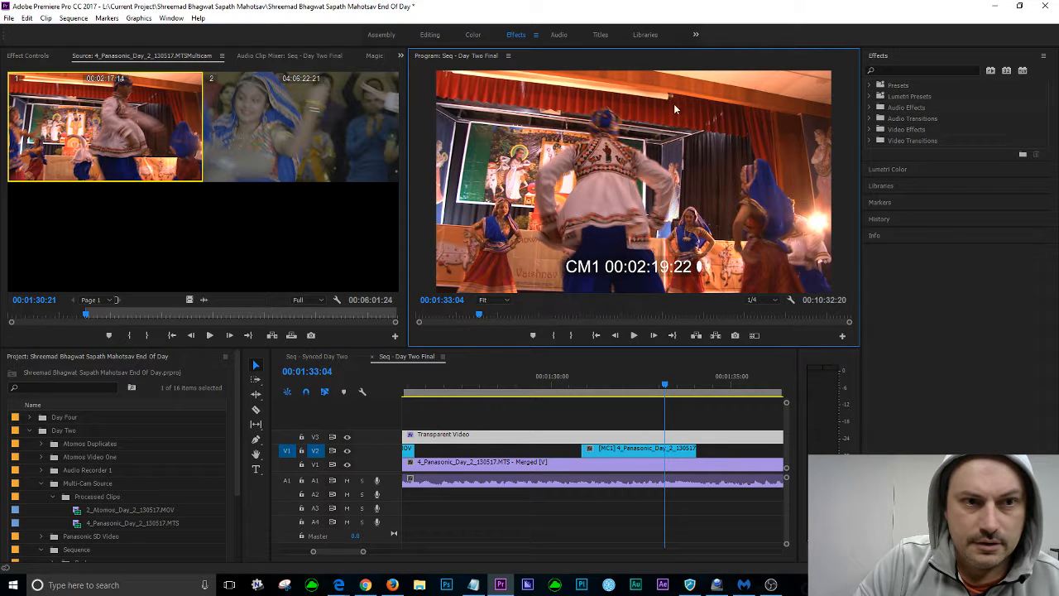
left_click(507, 56)
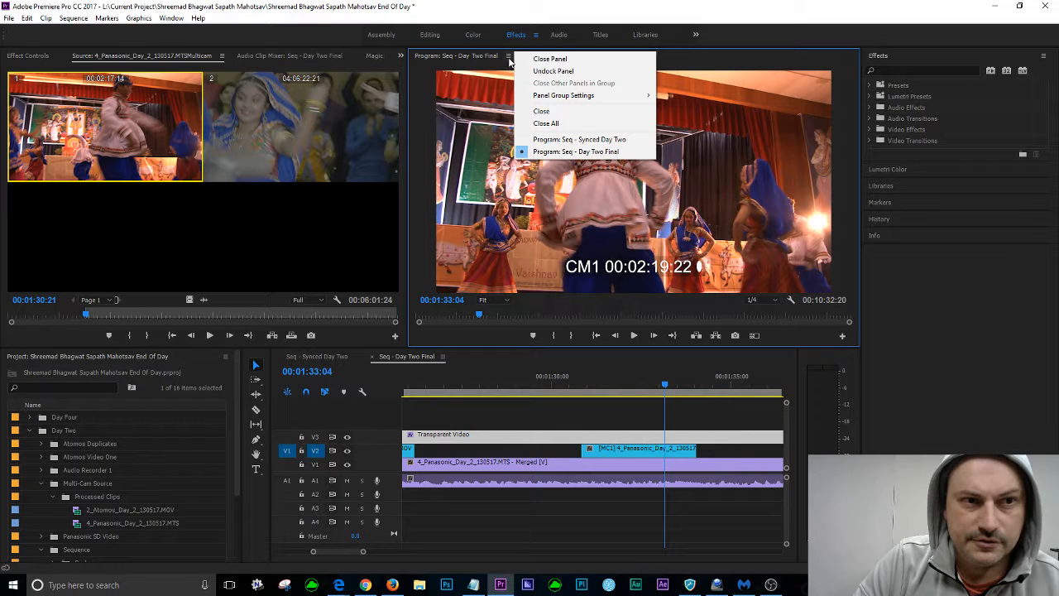
left_click(584, 140)
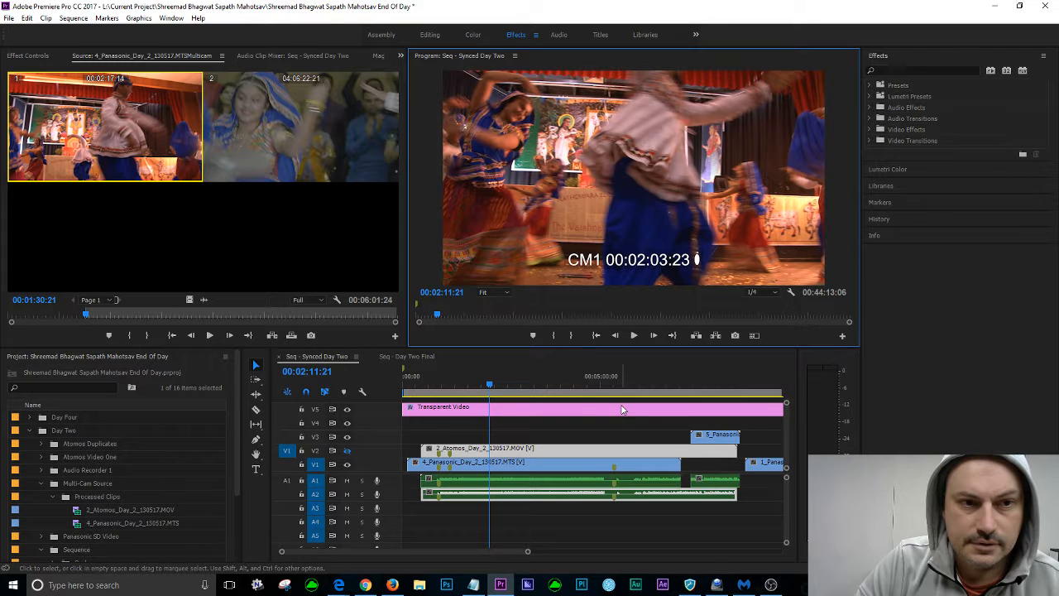
left_click(420, 356)
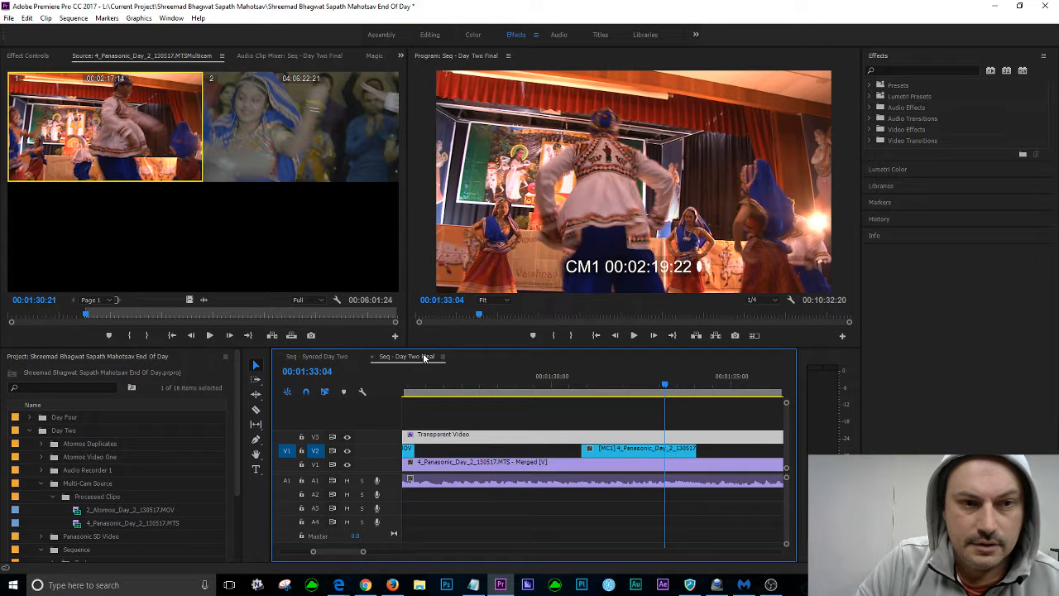
Play the V2 multicam shot with the Program monitor's multi-camera view on to compare both angles, and return to the single view
left_click(554, 378)
key("space")
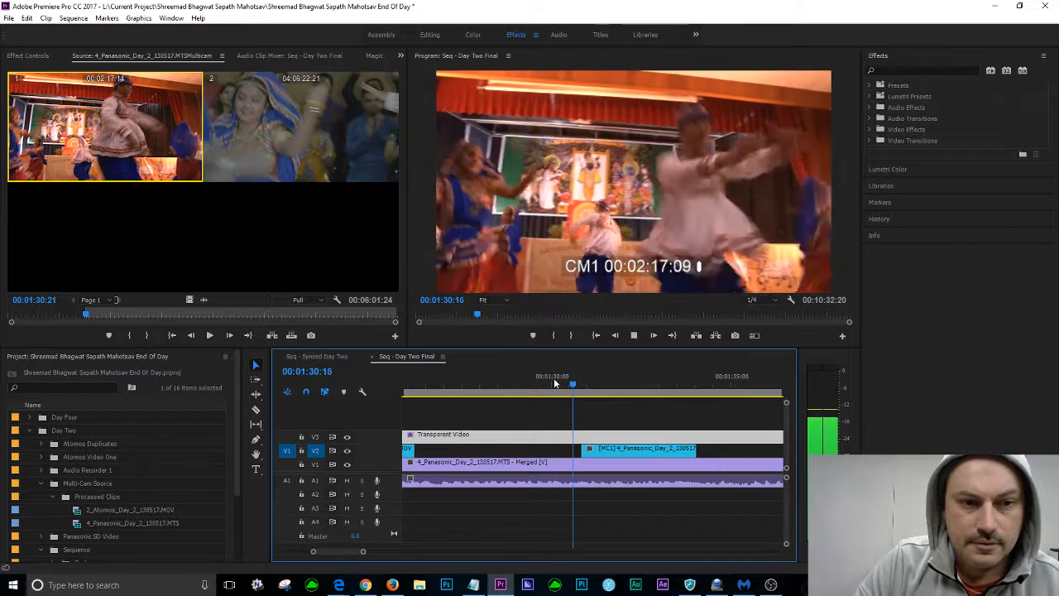
key("space")
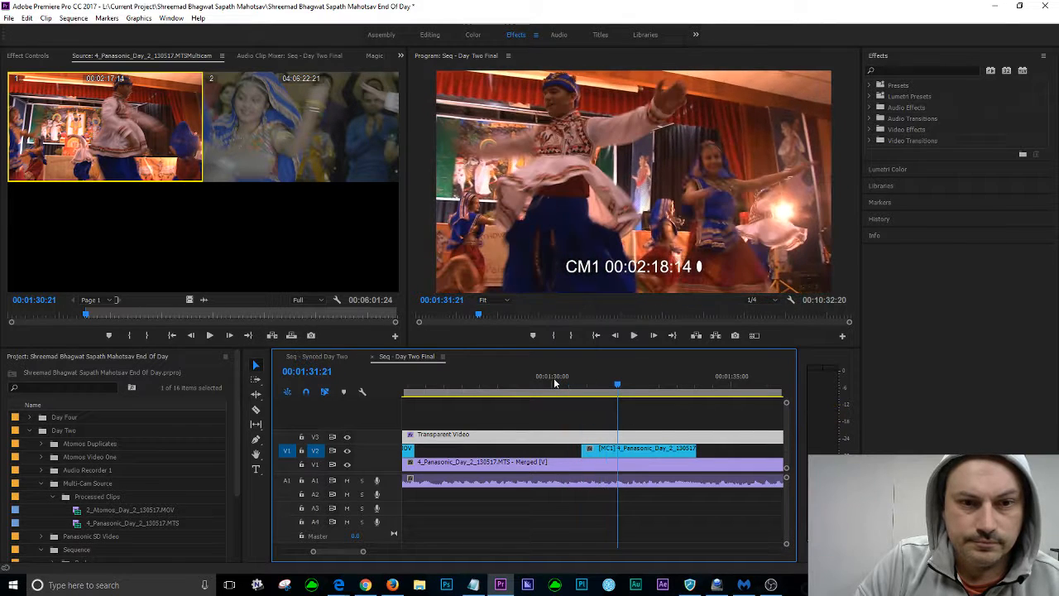
left_click(753, 335)
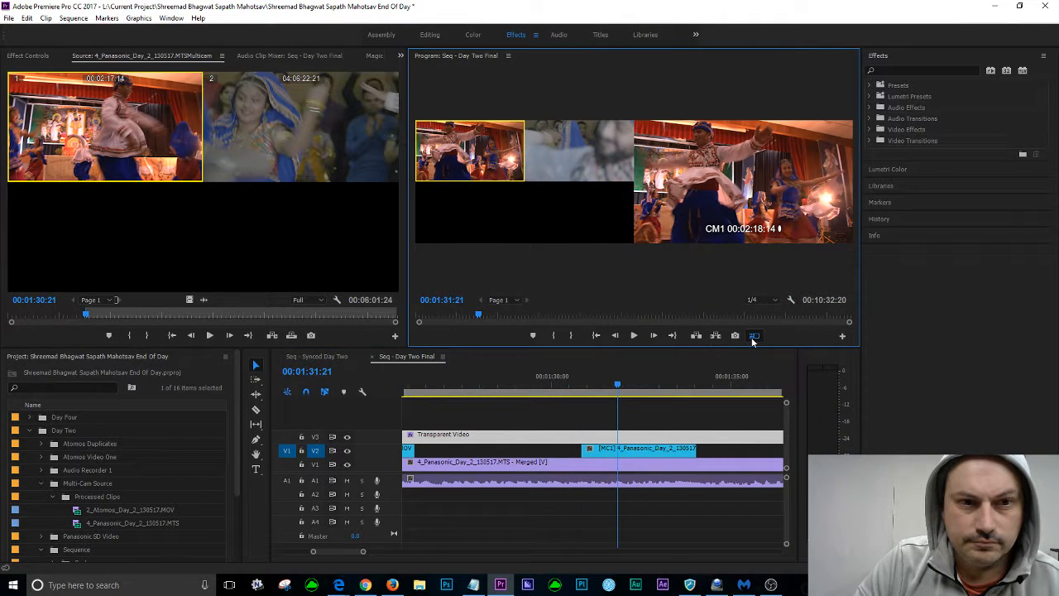
left_click(752, 335)
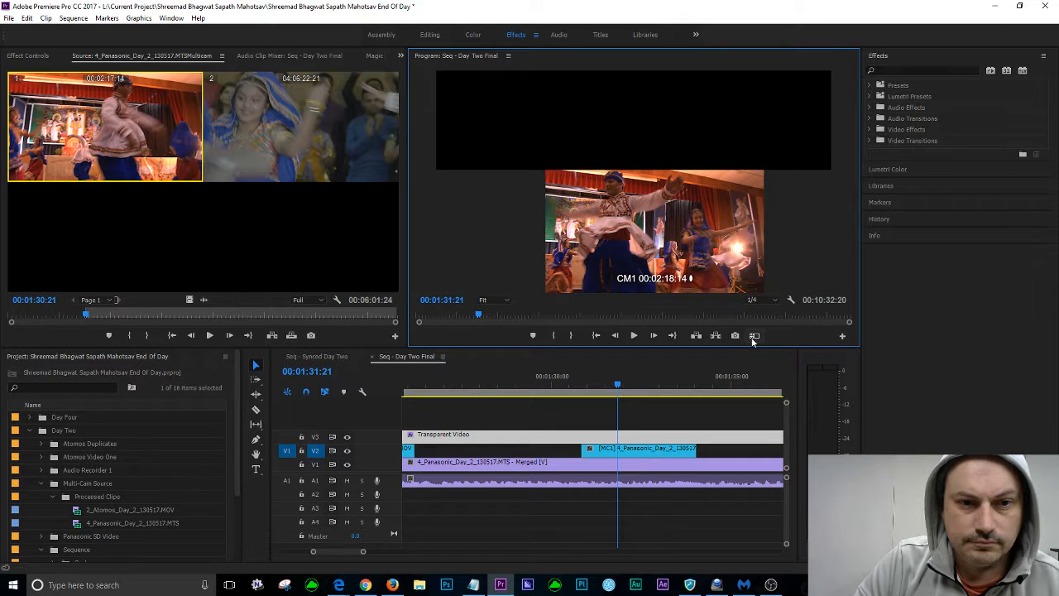
left_click(752, 335)
key("space")
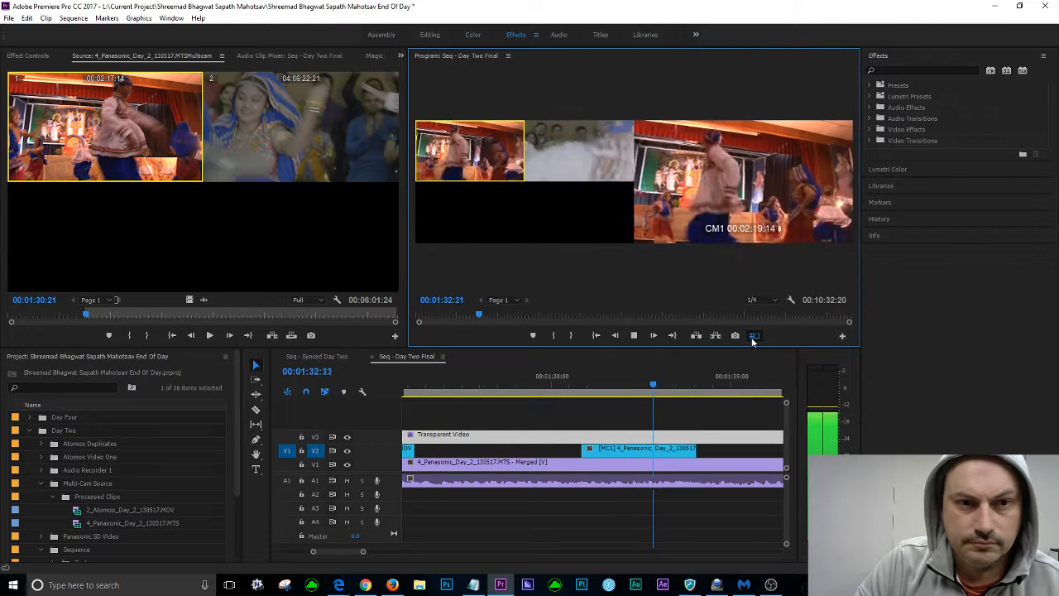
key("space")
left_click(513, 385)
key("space")
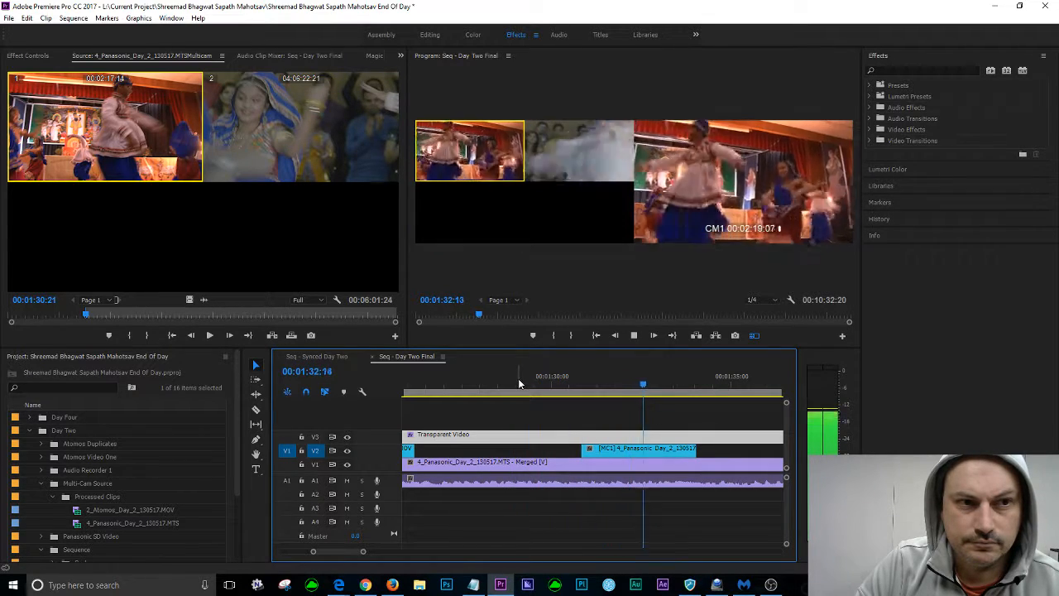
key("space")
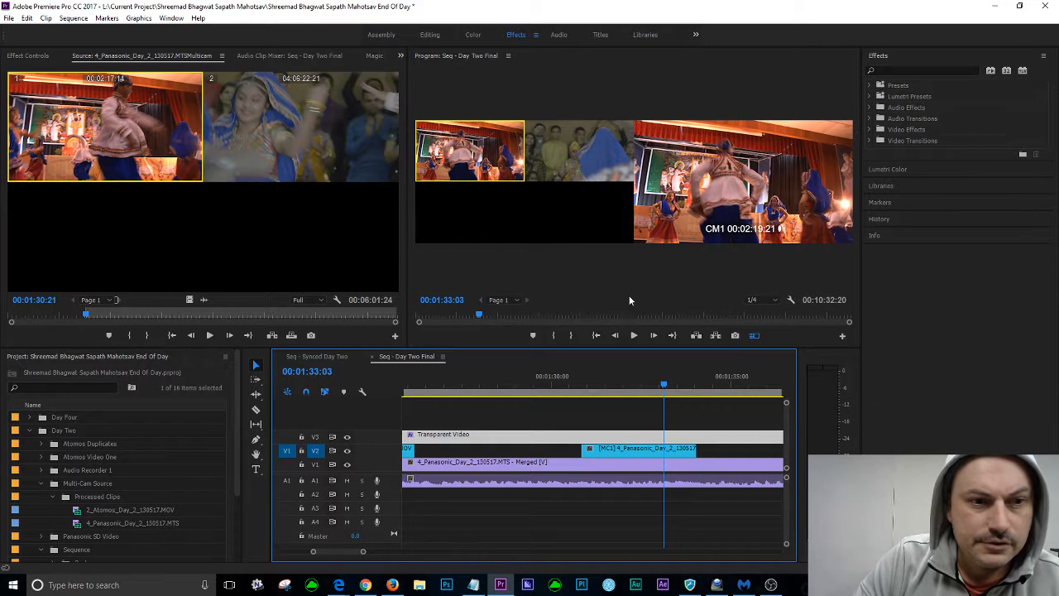
left_click(752, 337)
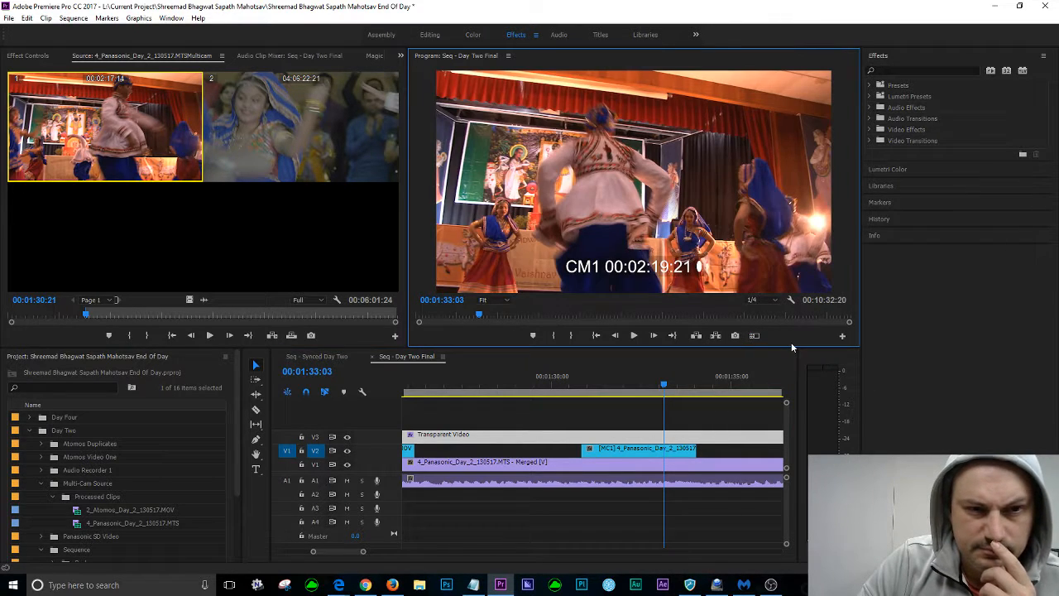
Replay the sequence from 00:01:29:04 into the camera 1 shot, and scrub from 00:01:26:04 to 00:01:32:03 to check the cut
left_click(521, 387)
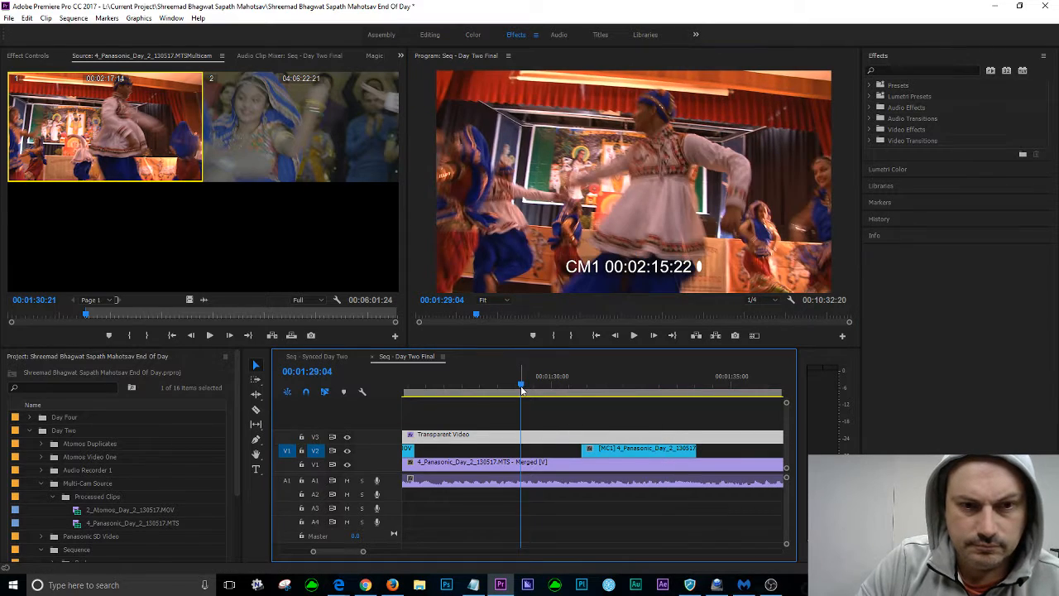
key("space")
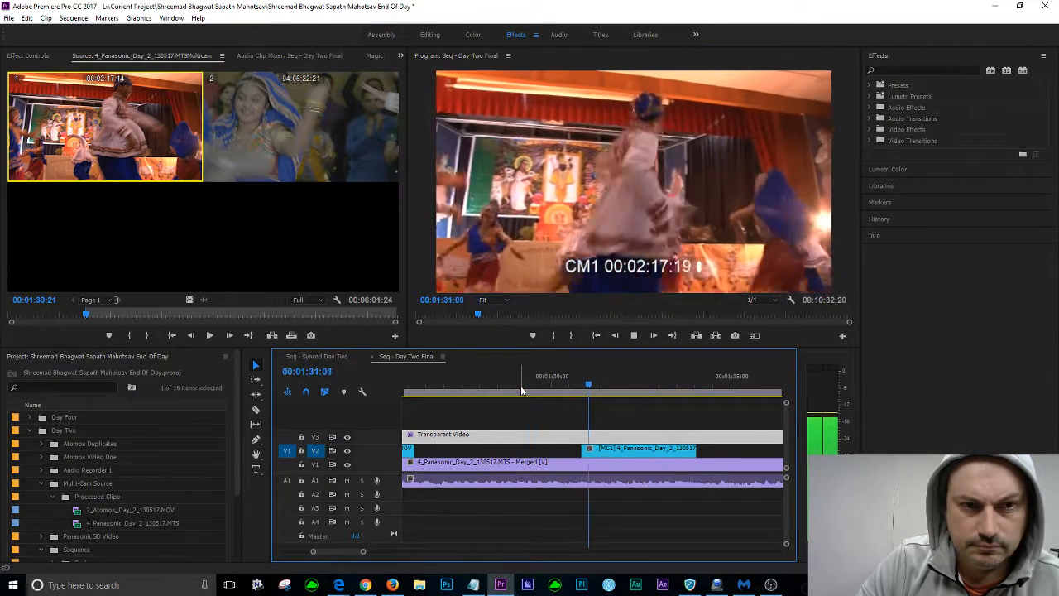
key("space")
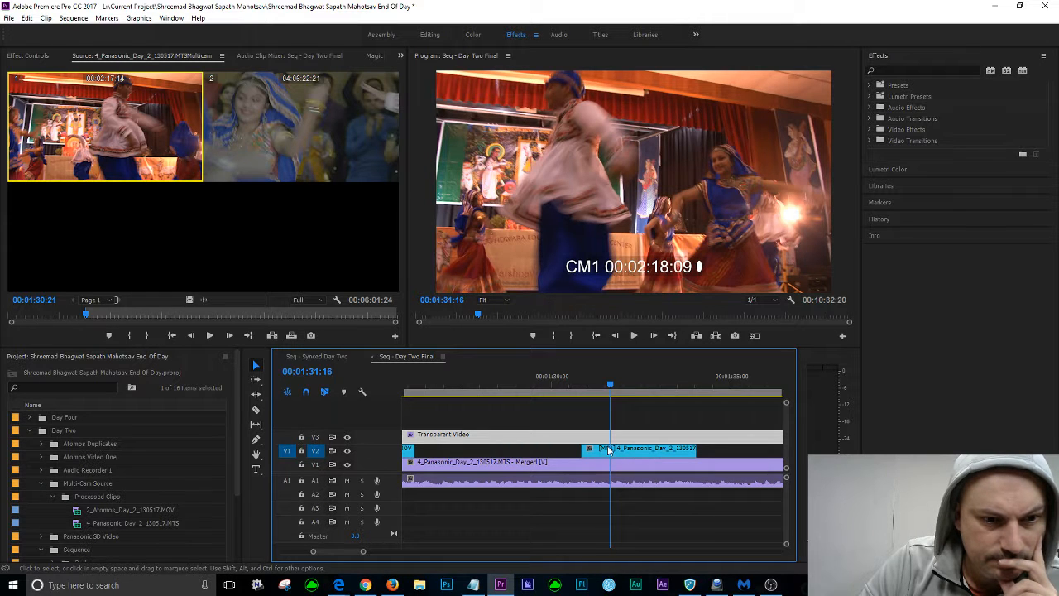
left_click(413, 382)
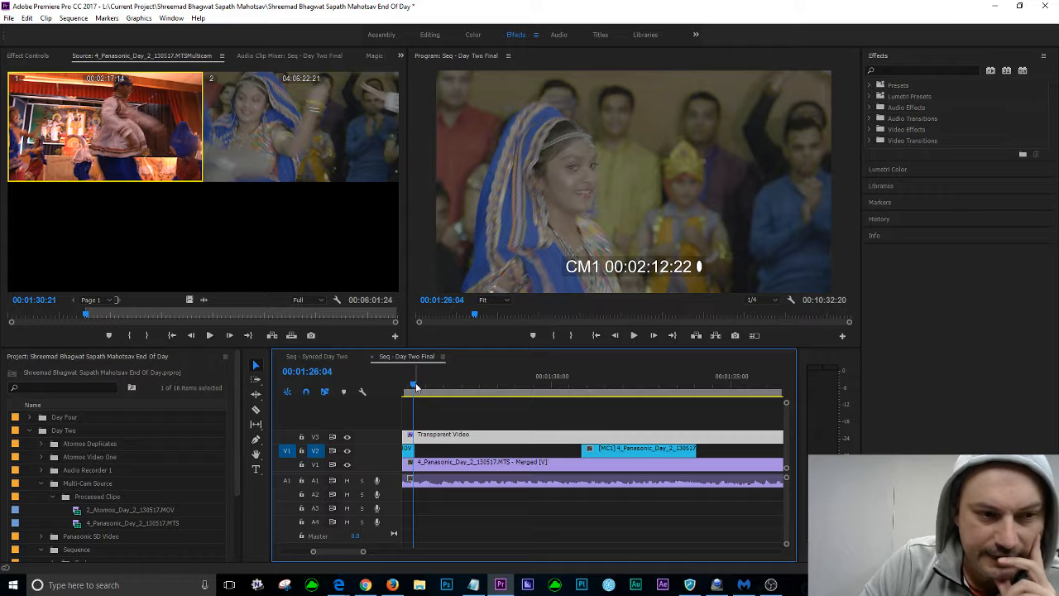
left_click_drag(413, 386, 627, 401)
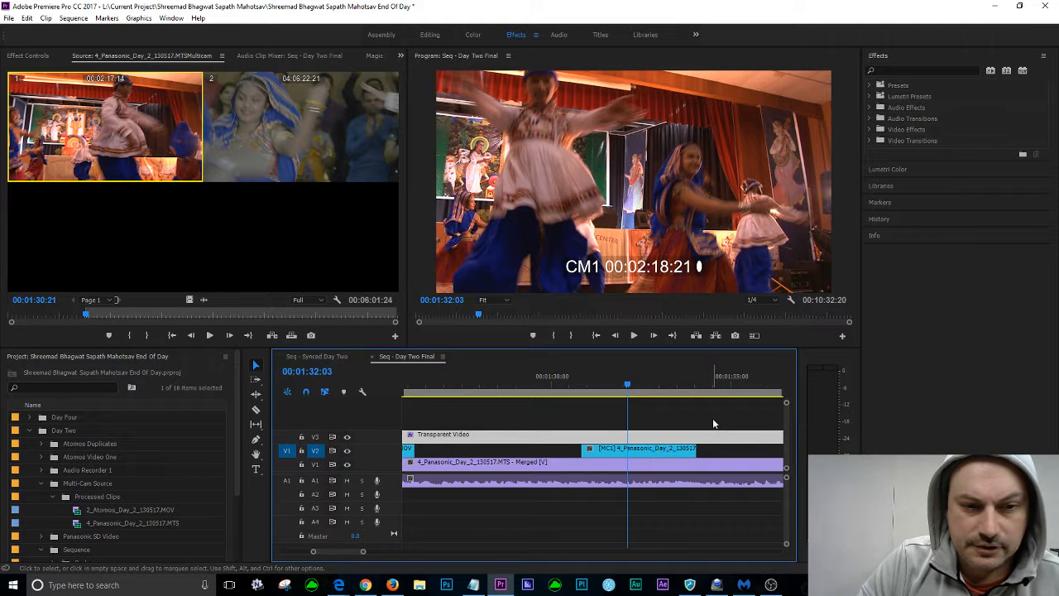
Undo the camera 1 overwrite and overwrite the same marked range on V2 with the camera 2 angle of the multicam source
left_click(540, 412)
key("ctrl+z")
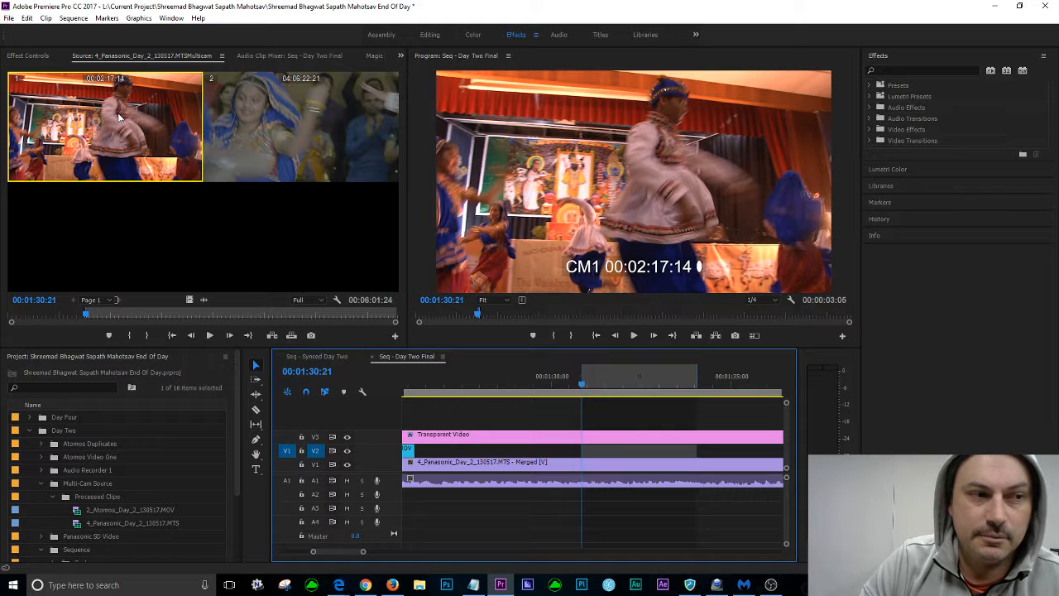
left_click(269, 144)
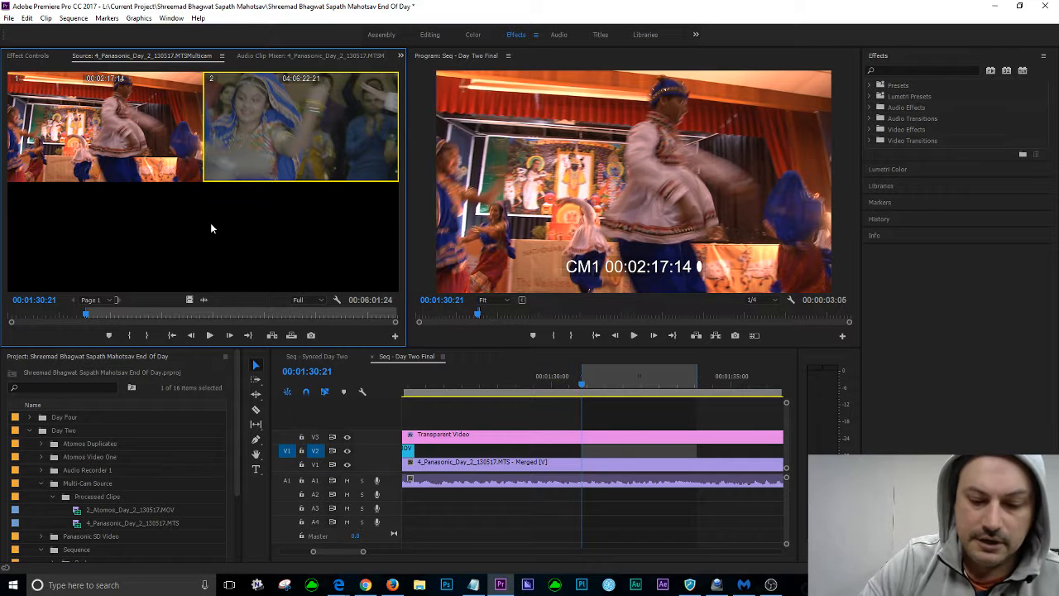
key("period")
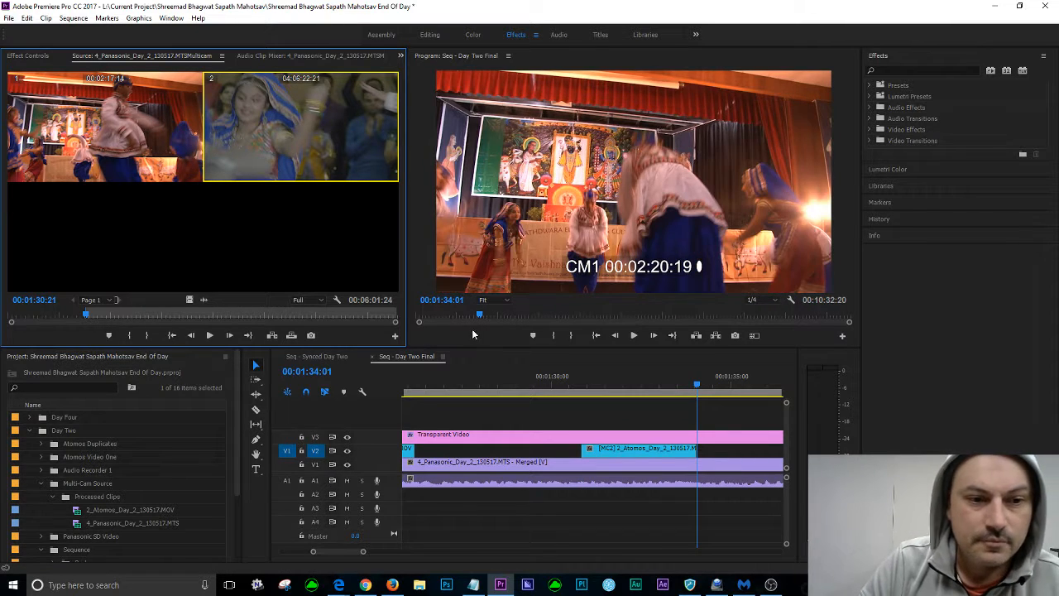
Play the sequence from 00:01:26:00 and again from about 00:01:30:00 to review the camera 2 shot on V2
left_click(408, 383)
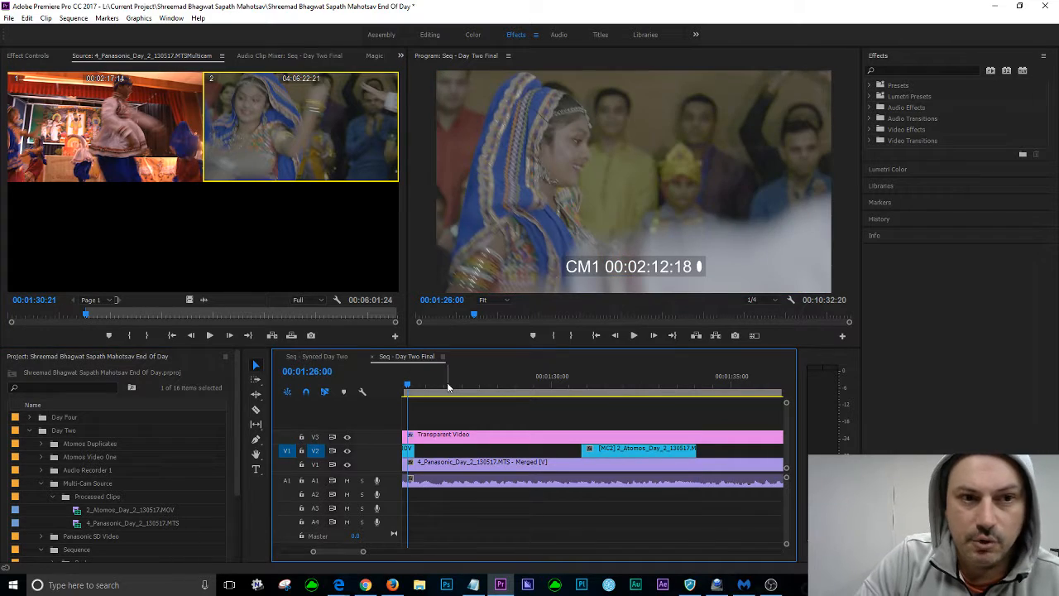
key("space")
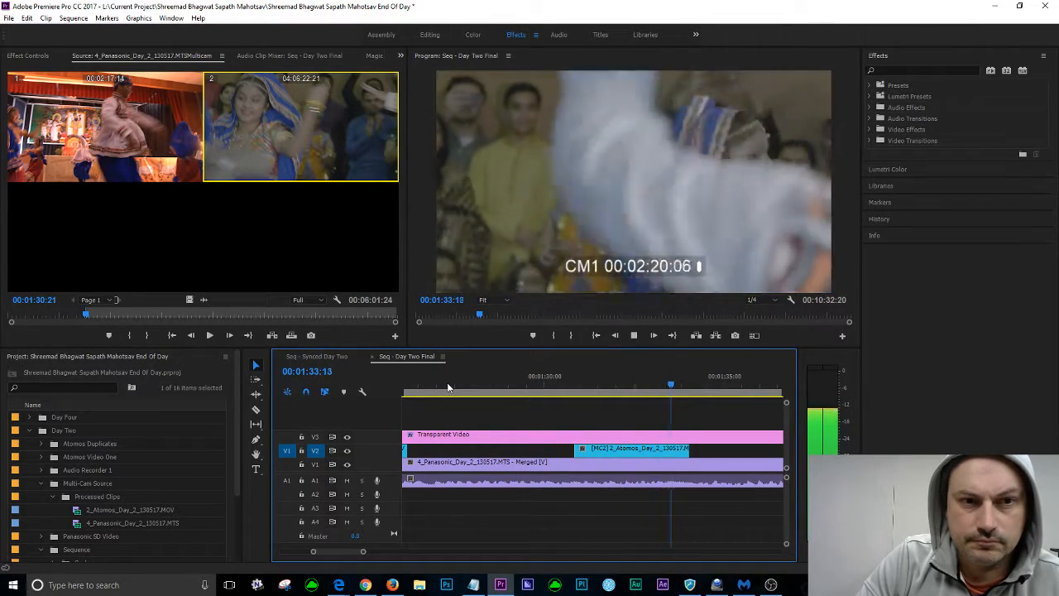
key("space")
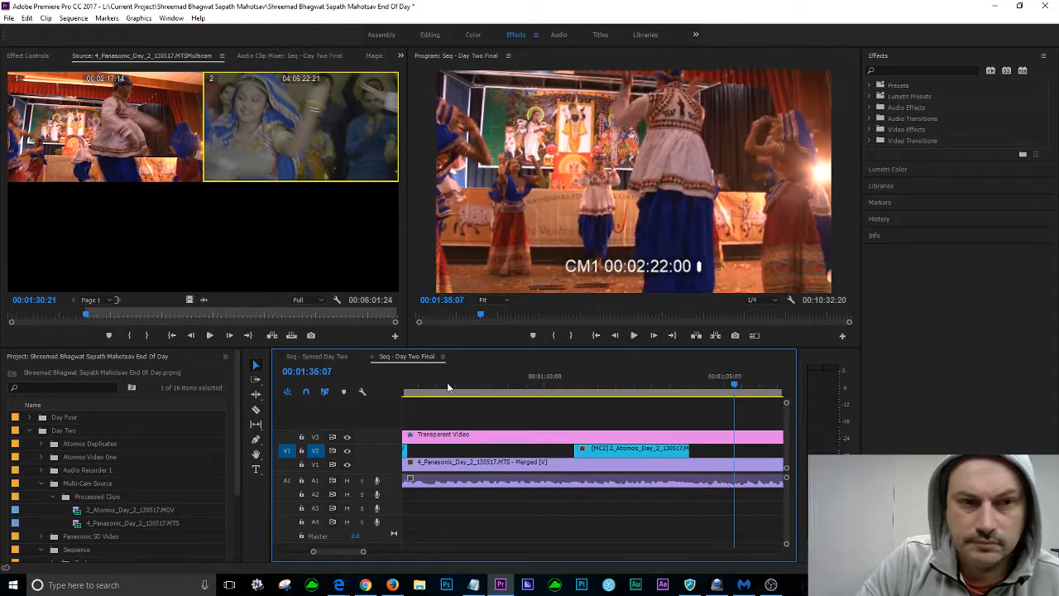
left_click(543, 382)
key("space")
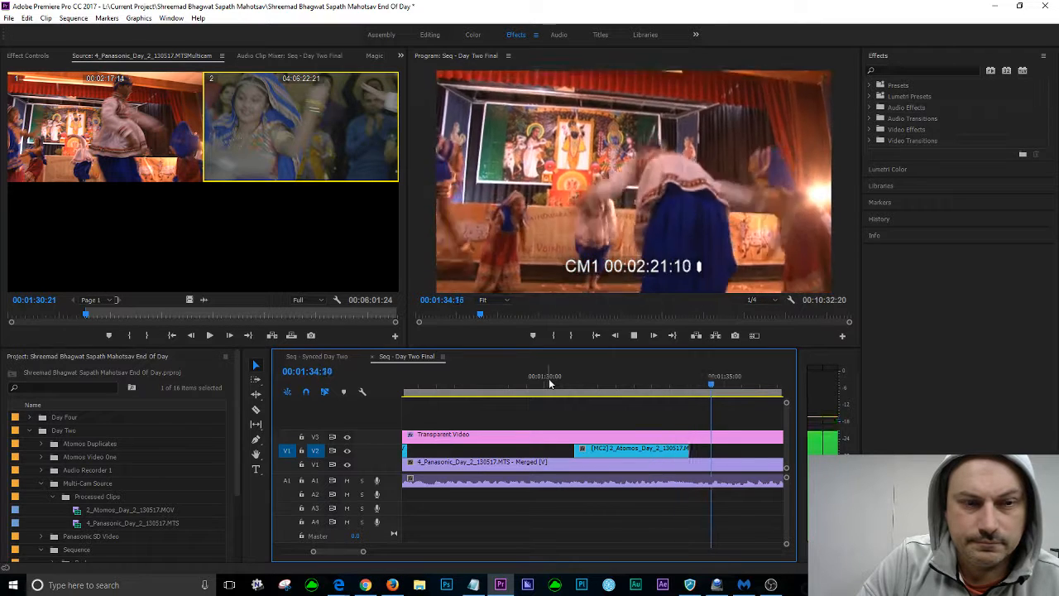
key("space")
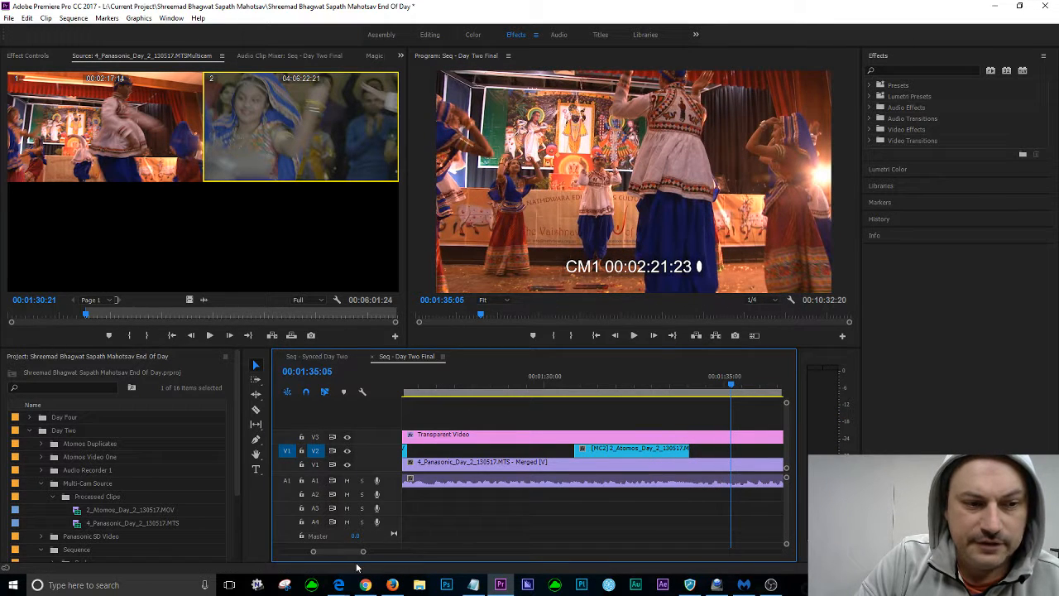
Play the sequence through the earlier camera 2 multicam shot on V2, starting just before it, to review its cuts
scroll(339, 552, "up", 3)
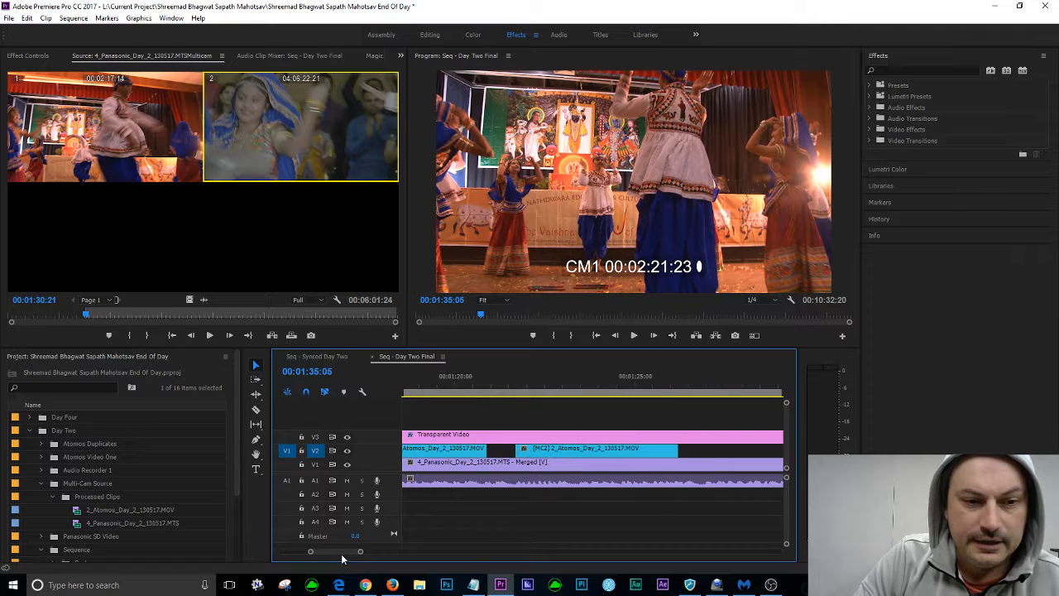
left_click(503, 371)
key("space")
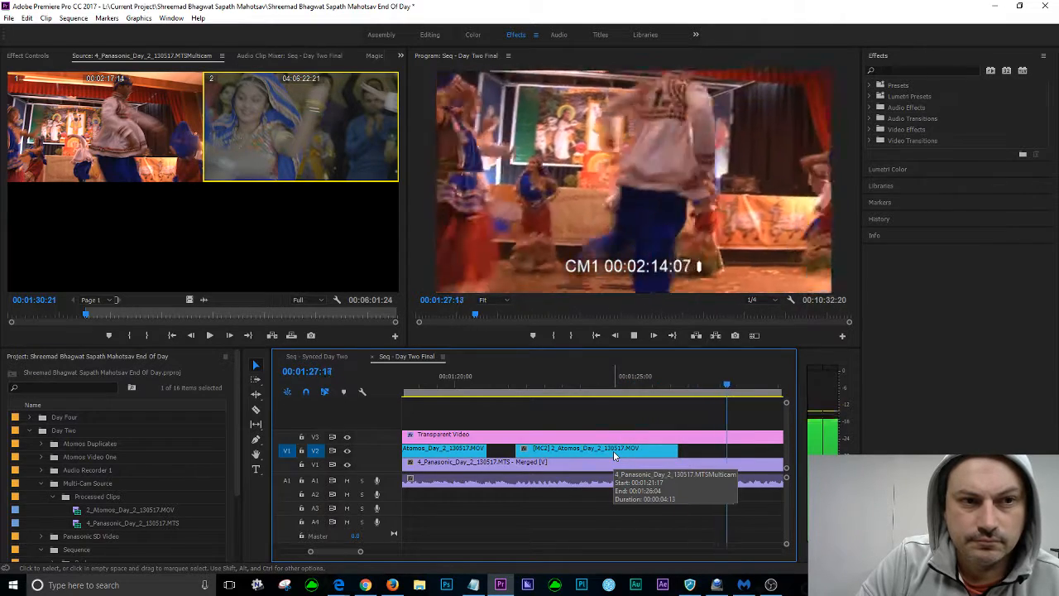
key("space")
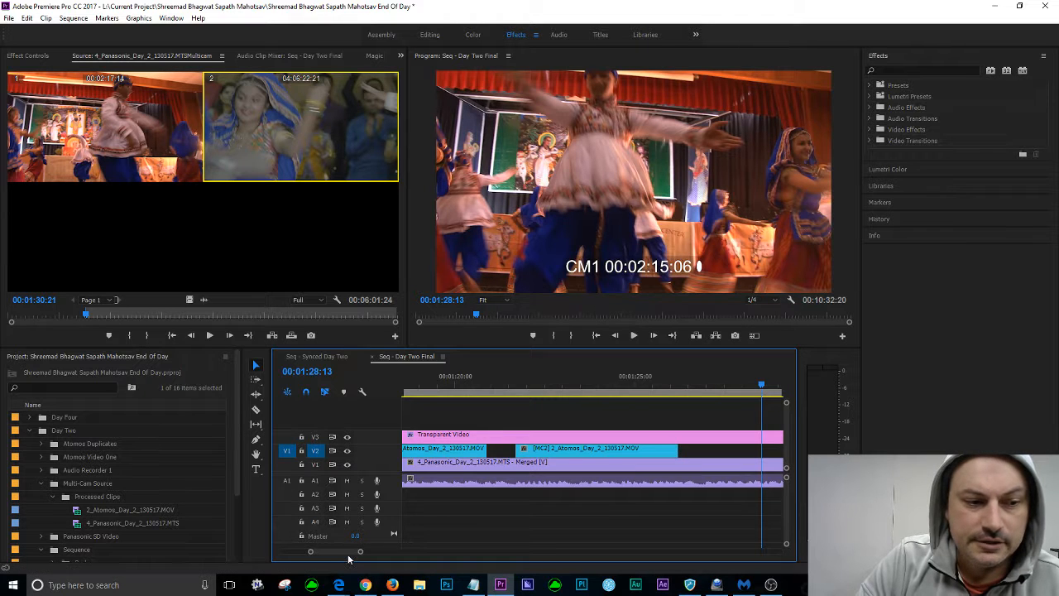
Save the project with its current multicam edits
scroll(352, 559, "down", 3)
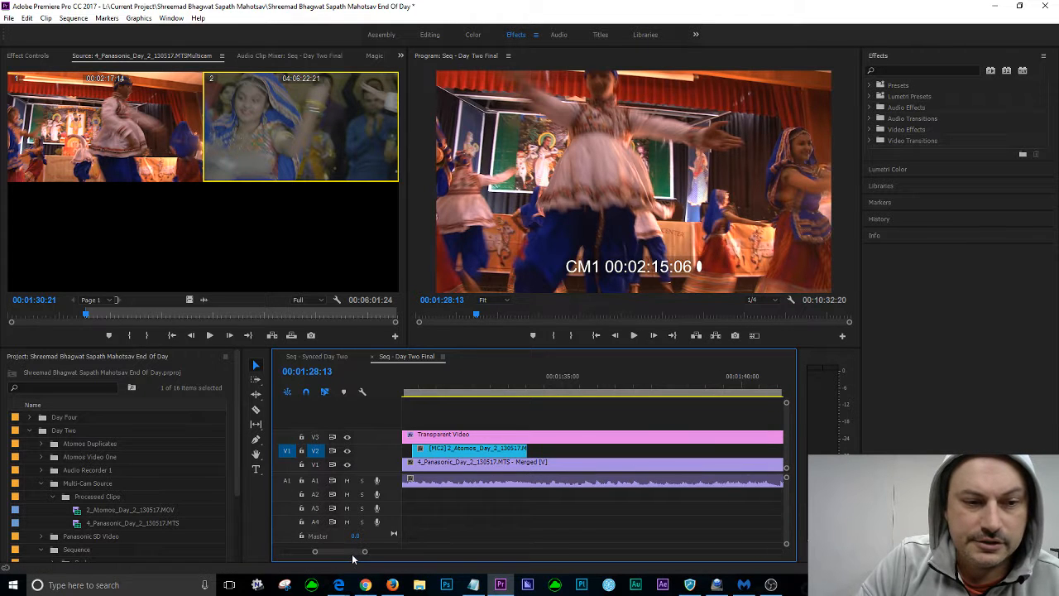
left_click(10, 17)
left_click(35, 119)
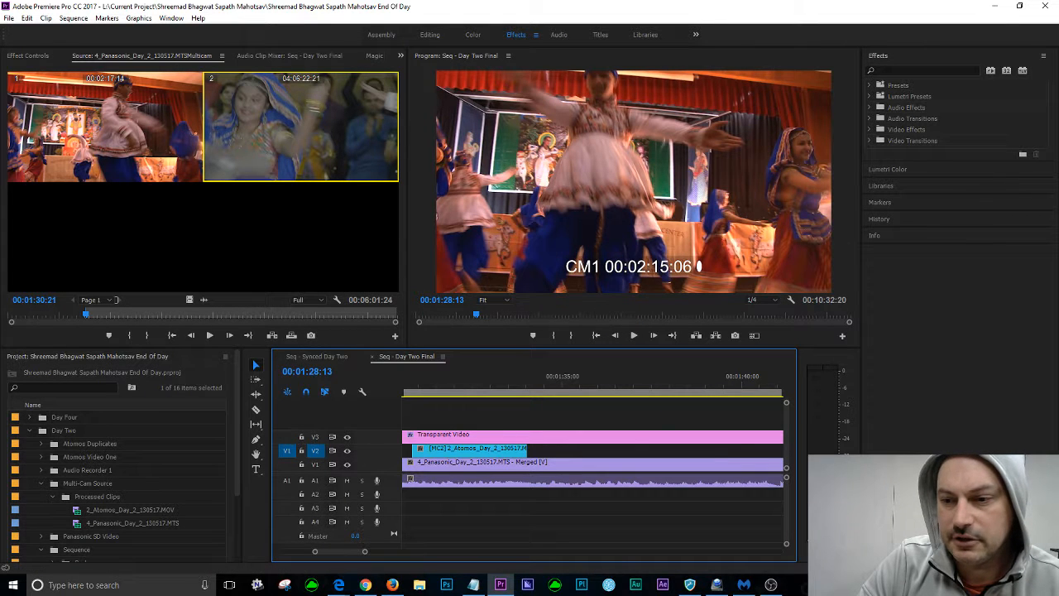
key("alt+Tab")
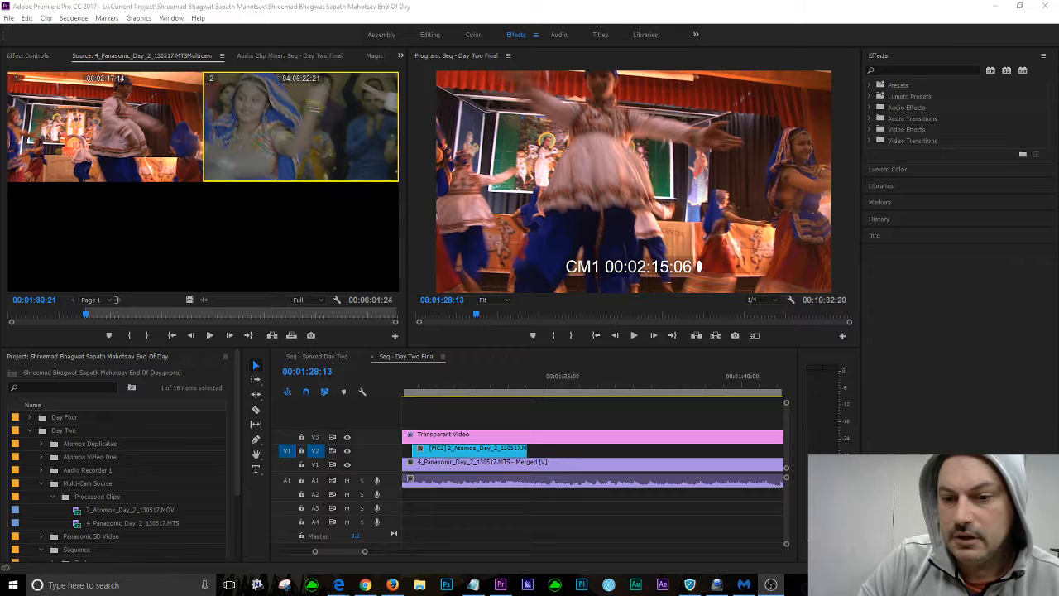
Park the sequence playhead at 00:01:34:02, just after the last V2 shot, and cue the multicam source to 00:01:32:17
left_click(469, 384)
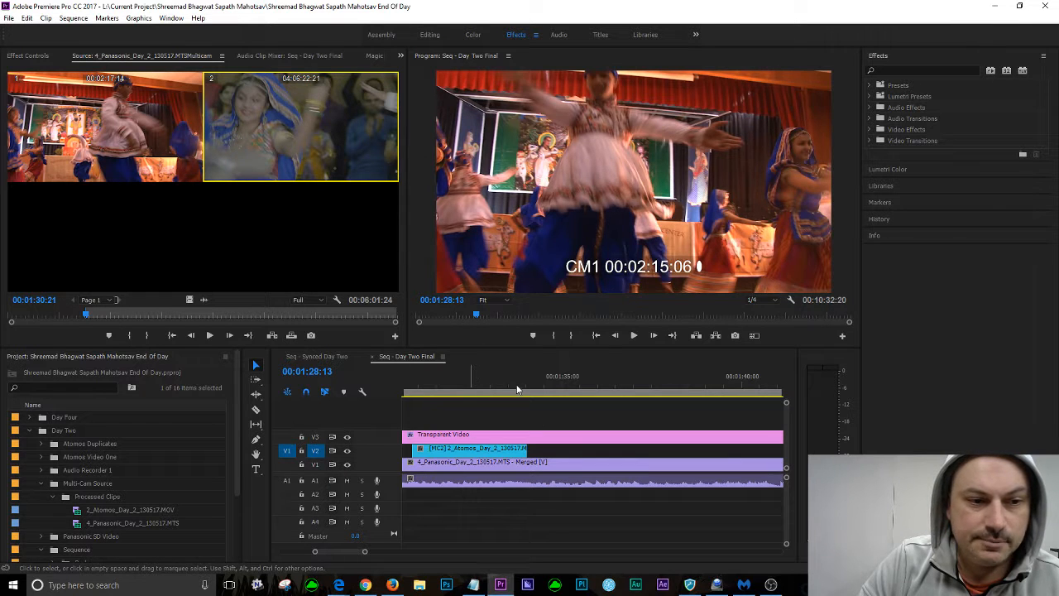
left_click_drag(494, 386, 529, 385)
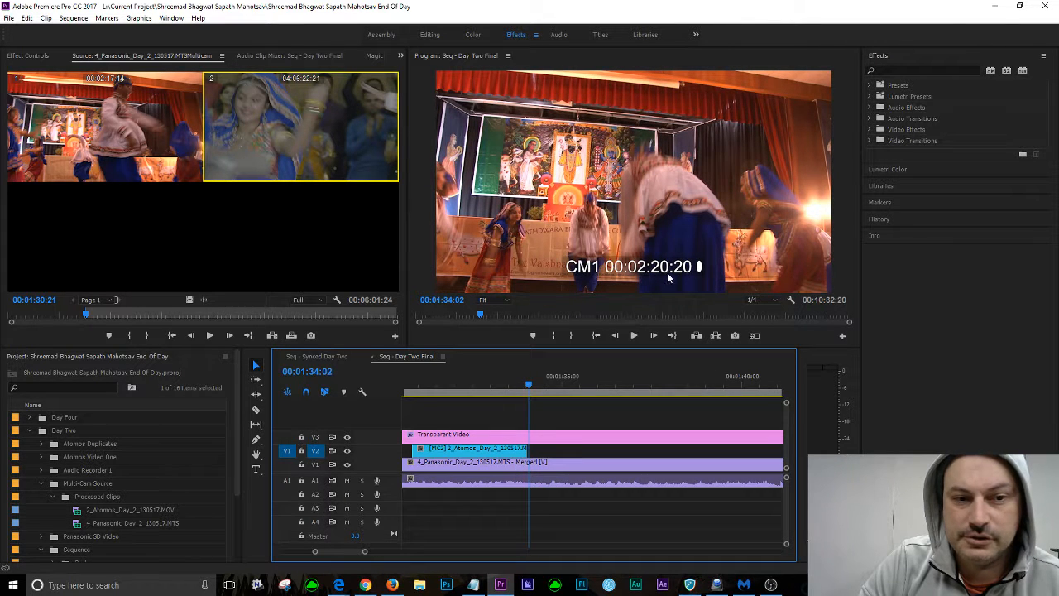
left_click(62, 337)
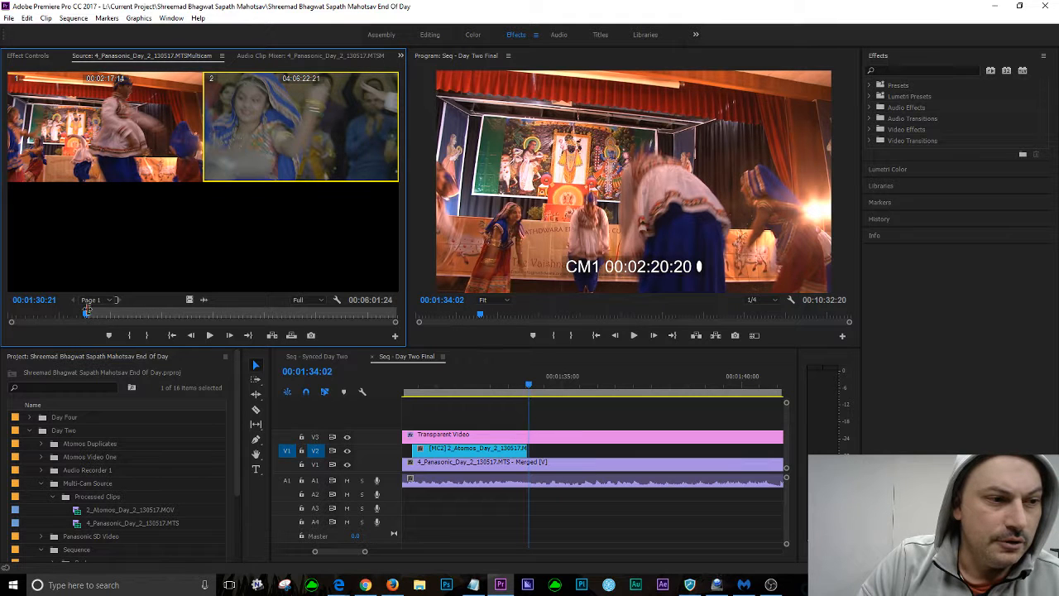
left_click_drag(86, 316, 92, 319)
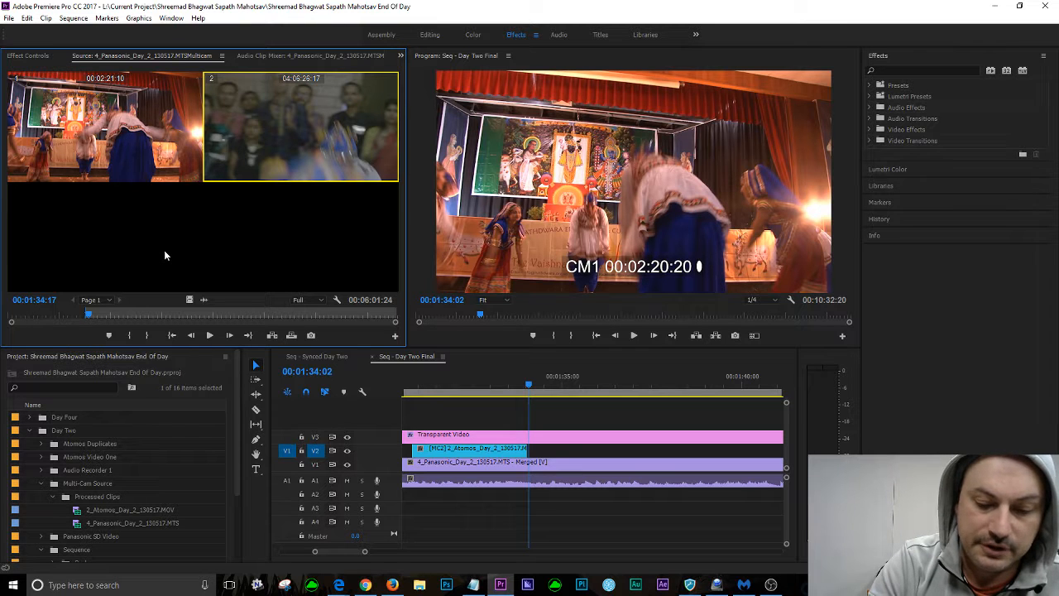
key("shift+Left")
key("shift+Left")
key("shift+Left")
key("shift+Left")
key("shift+Left")
key("shift+Left")
key("shift+Left")
key("shift+Left")
key("shift+Left")
key("shift+Left")
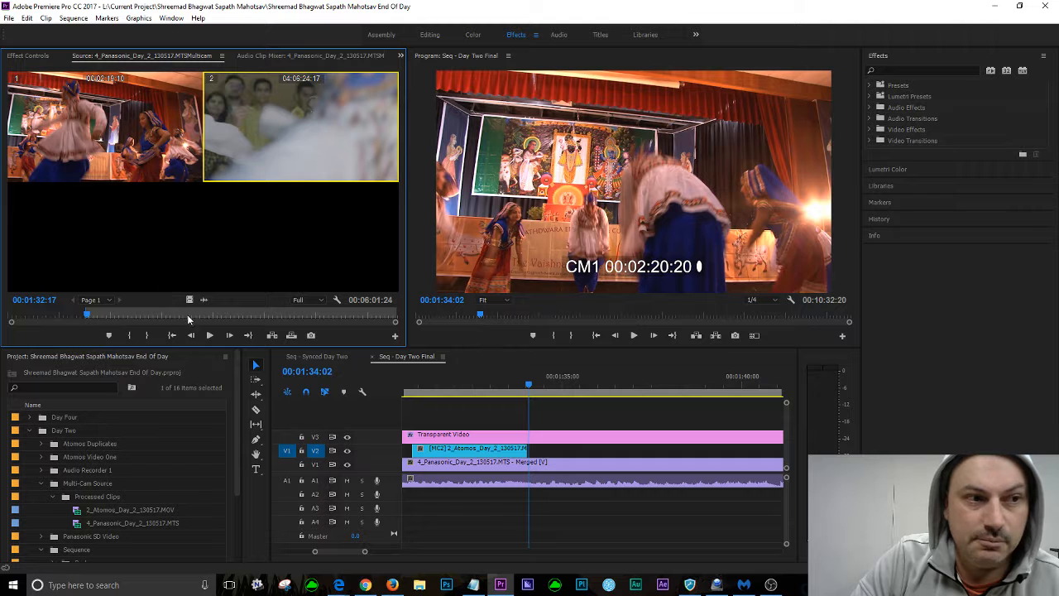
Play through the multicam source from 00:01:32:17 and mark a new source In point at 00:01:37:22
key("space")
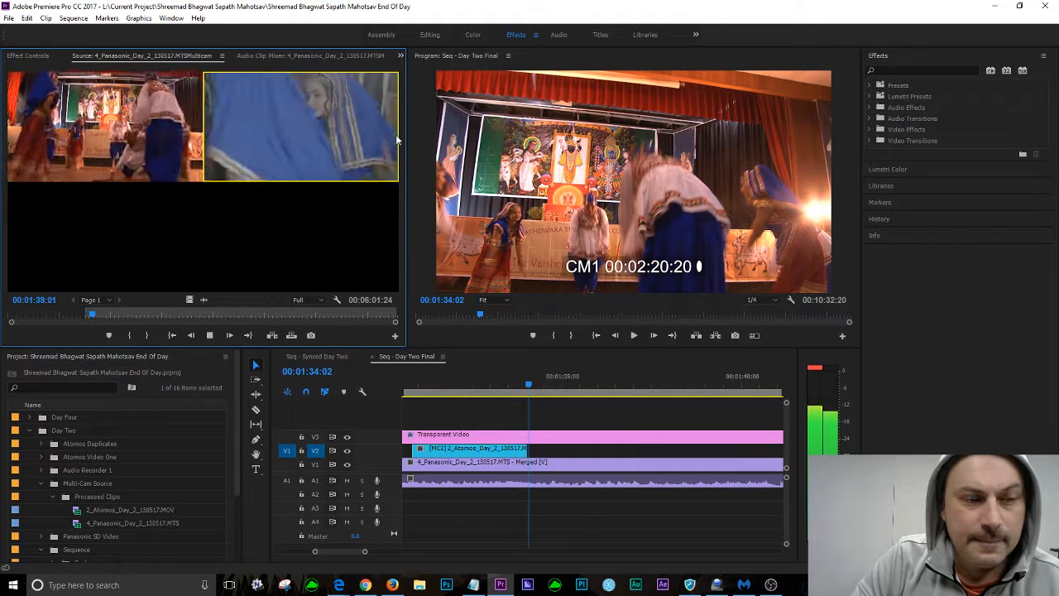
key("space")
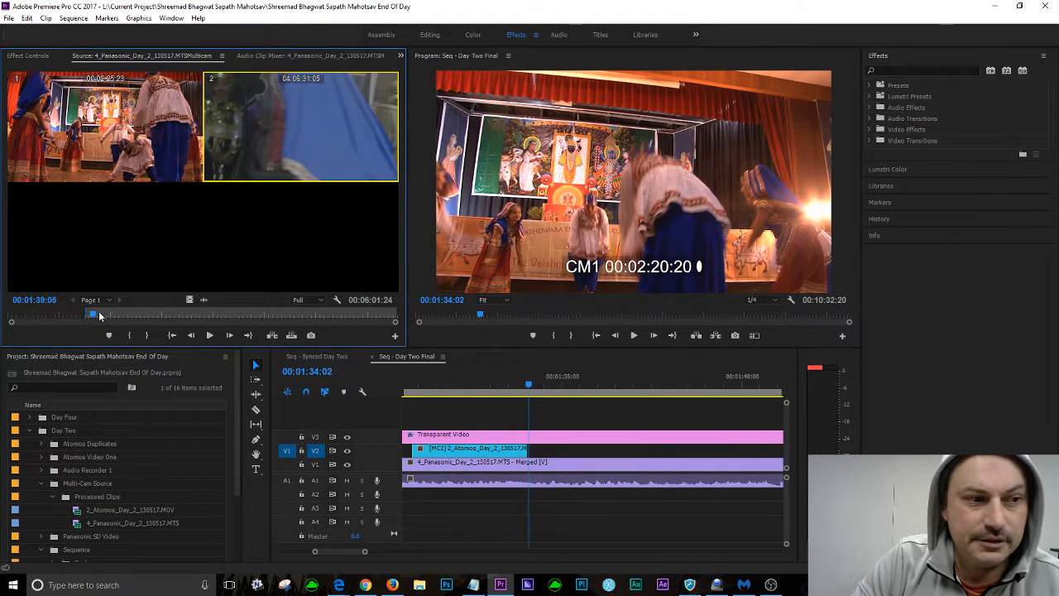
left_click_drag(91, 316, 89, 317)
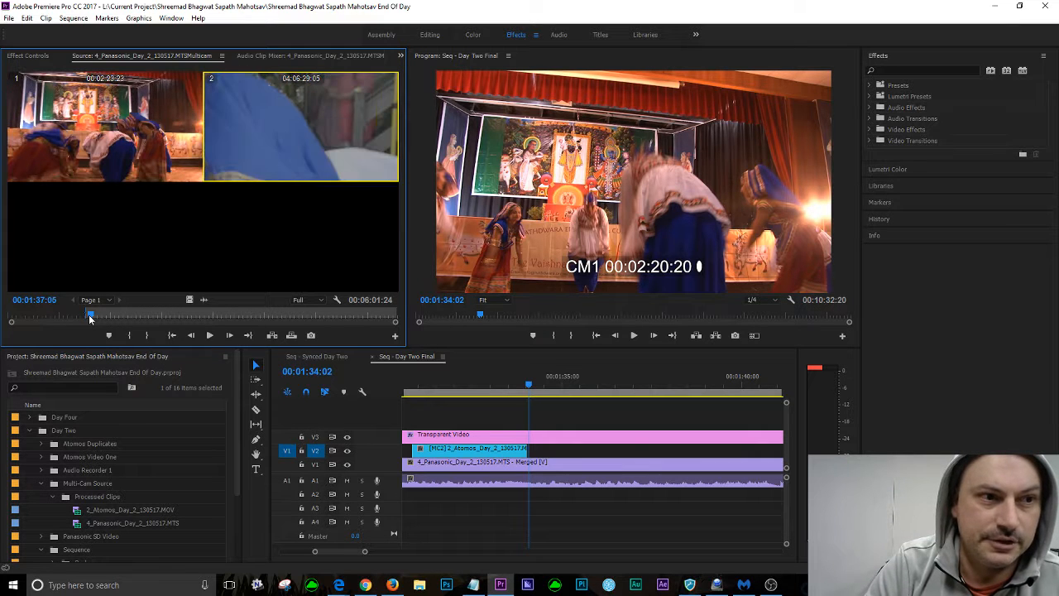
key("space")
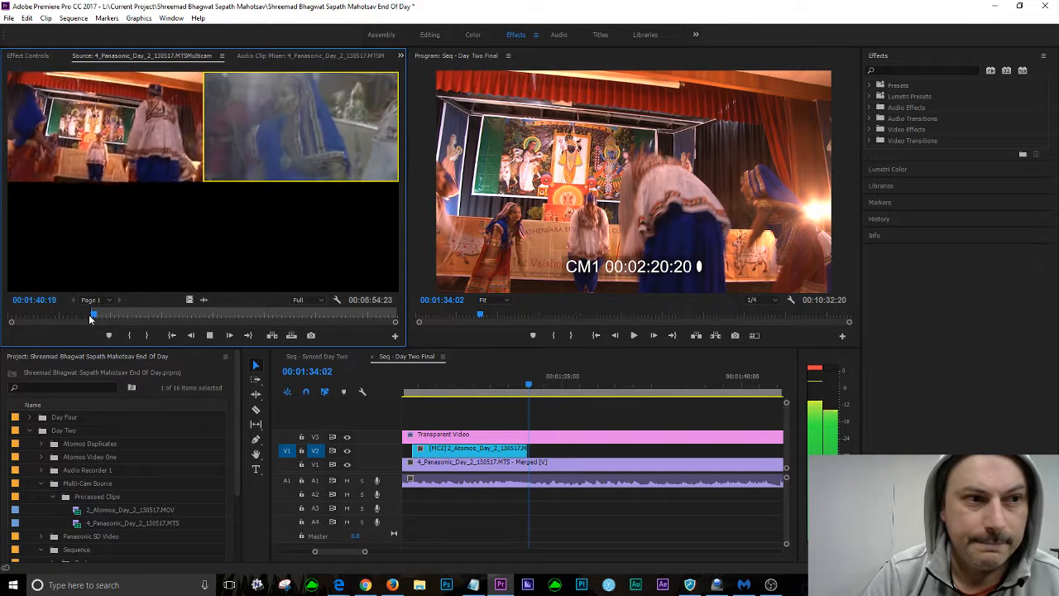
key("space")
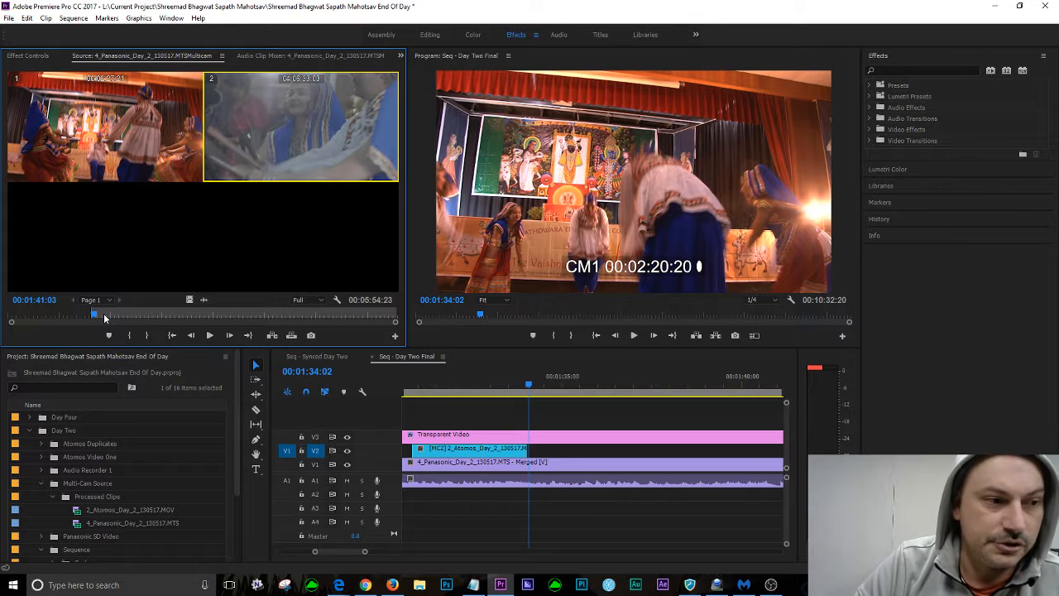
Replay the multicam source from its new In point, stop at 00:01:42:23, and return to the In point
key("shift+i")
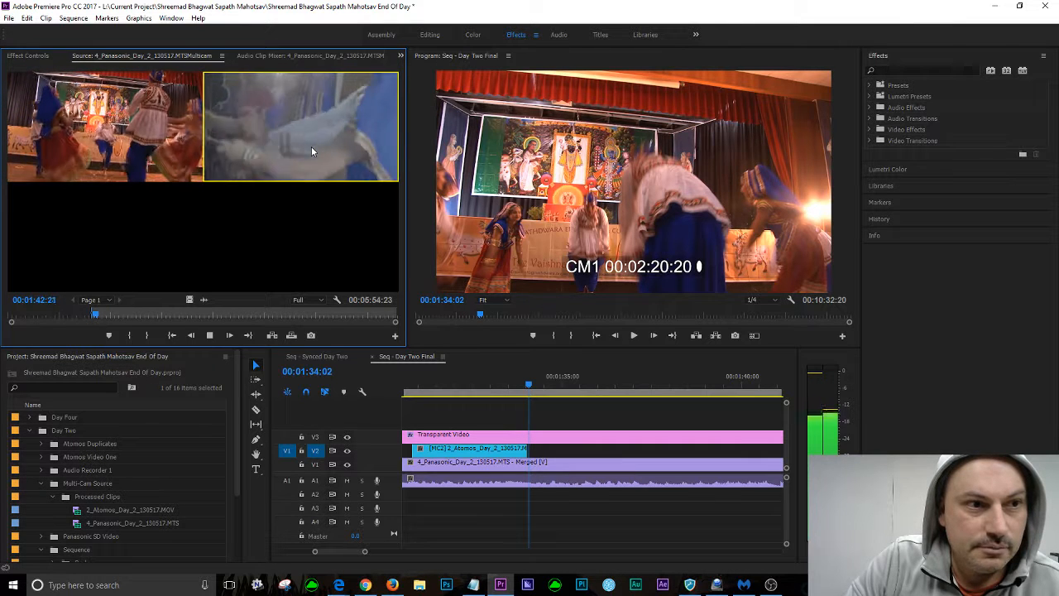
key("space")
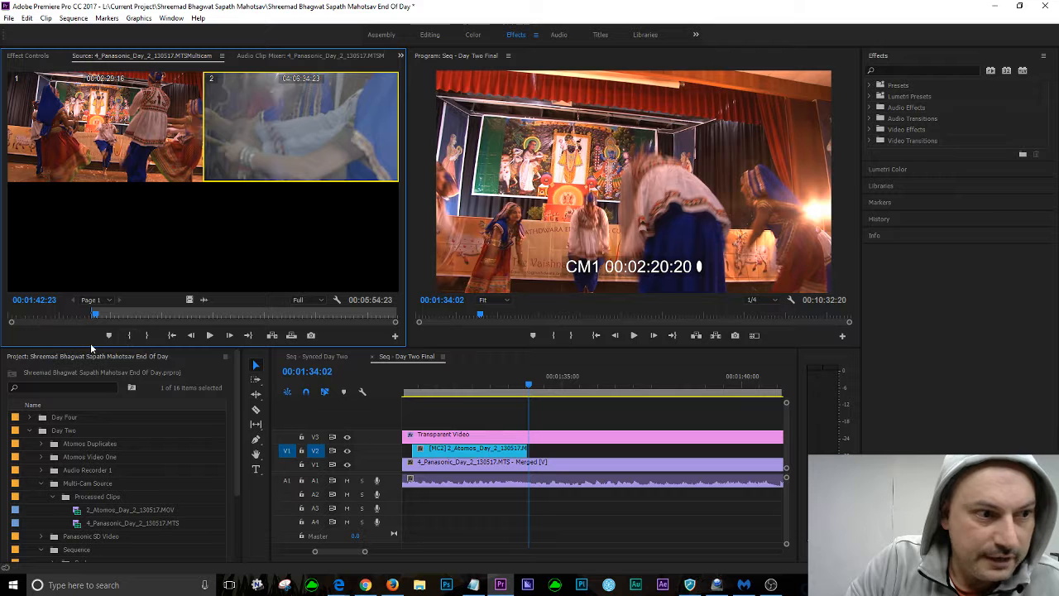
key("shift+i")
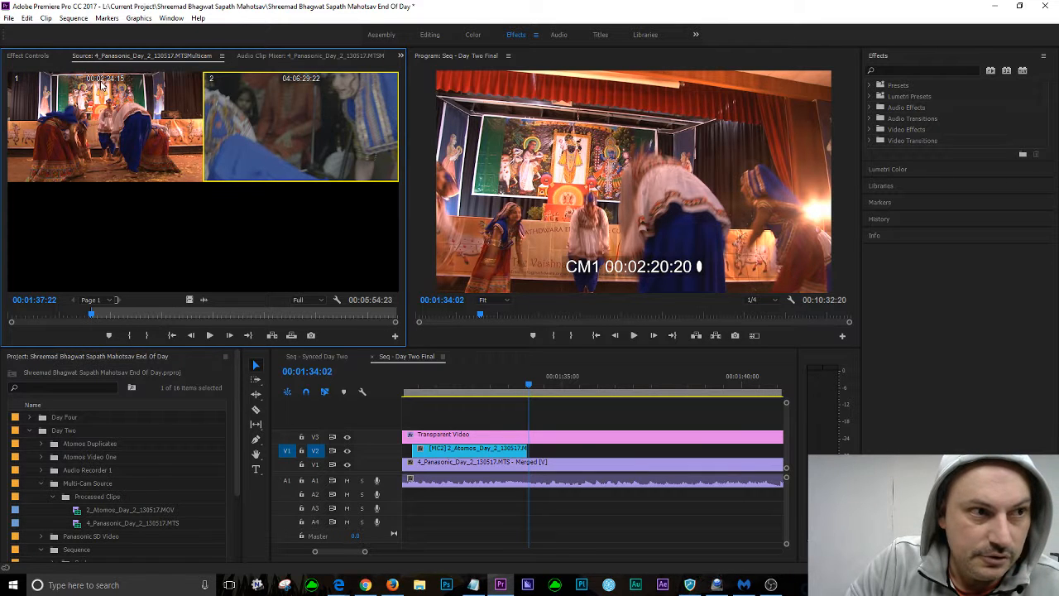
left_click_drag(528, 389, 659, 386)
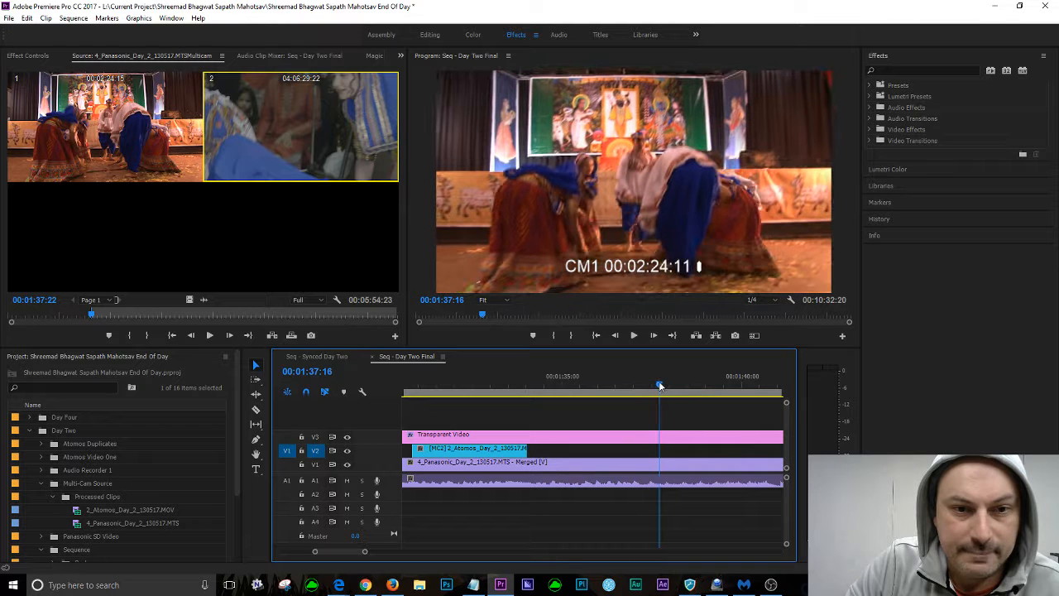
key("End")
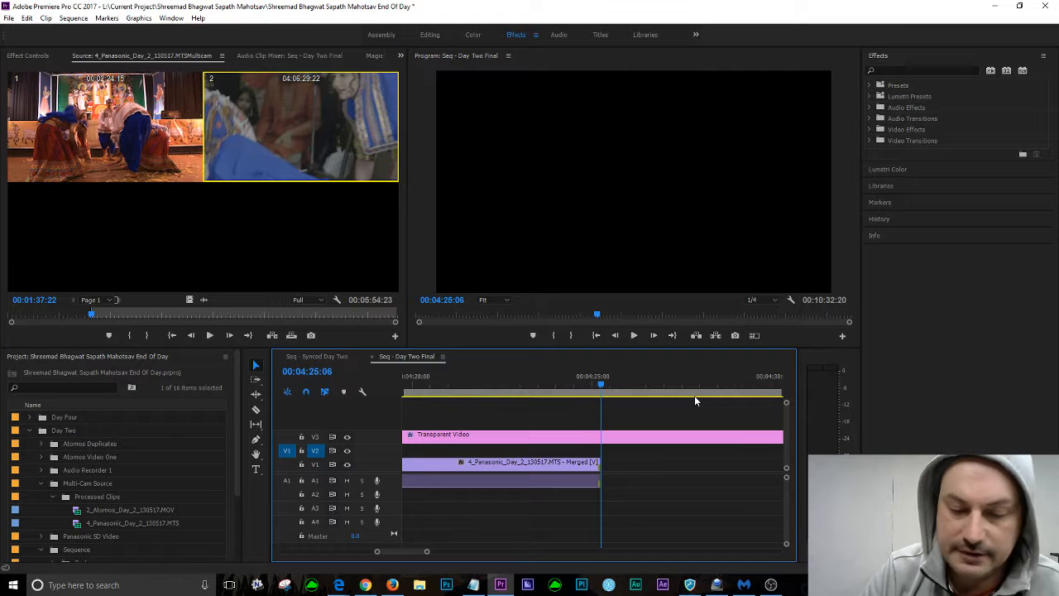
key("Up")
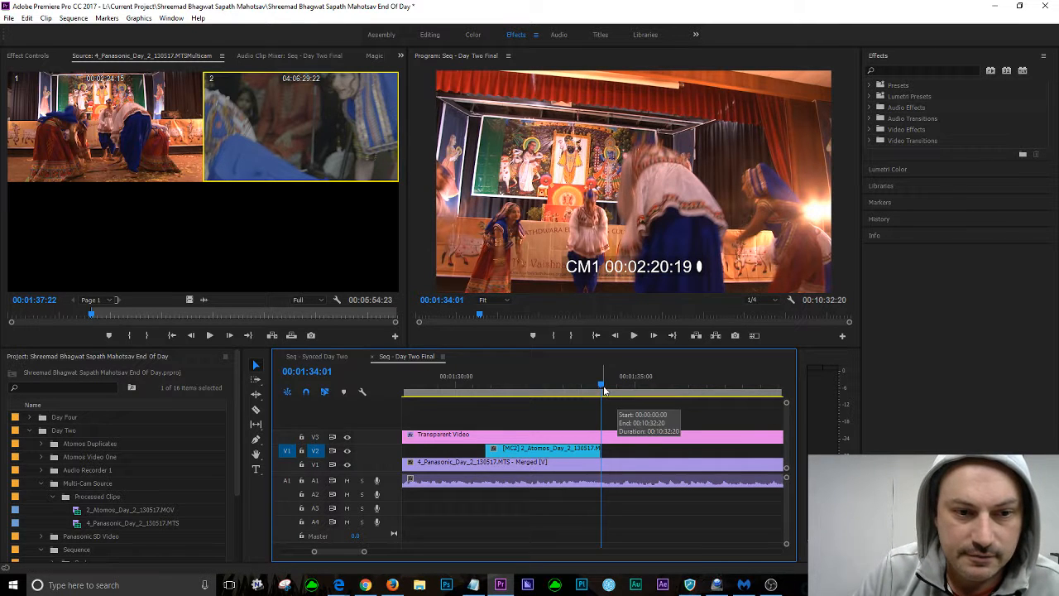
left_click_drag(604, 390, 725, 392)
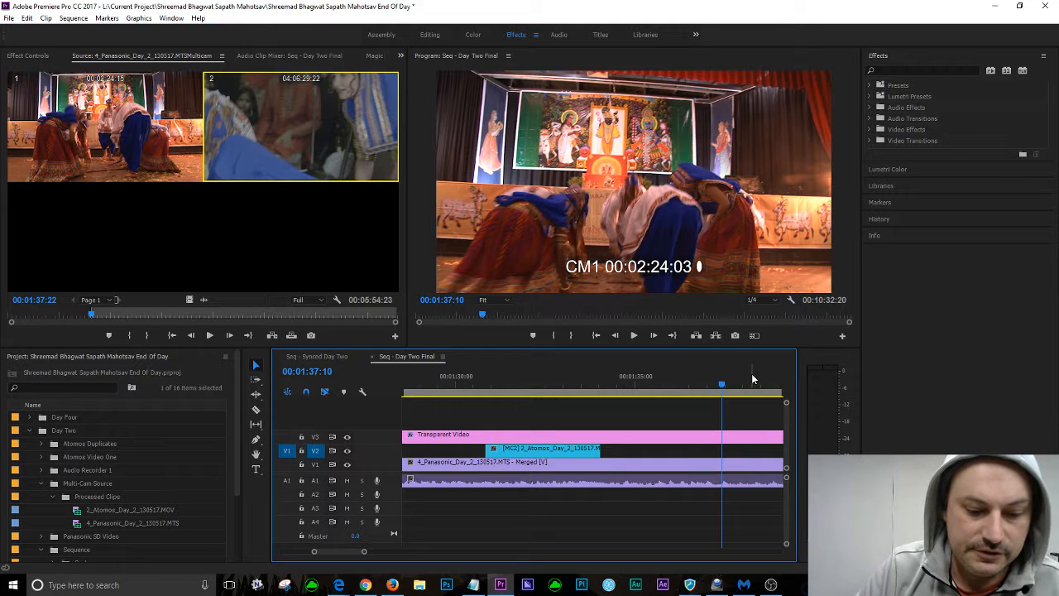
key("End")
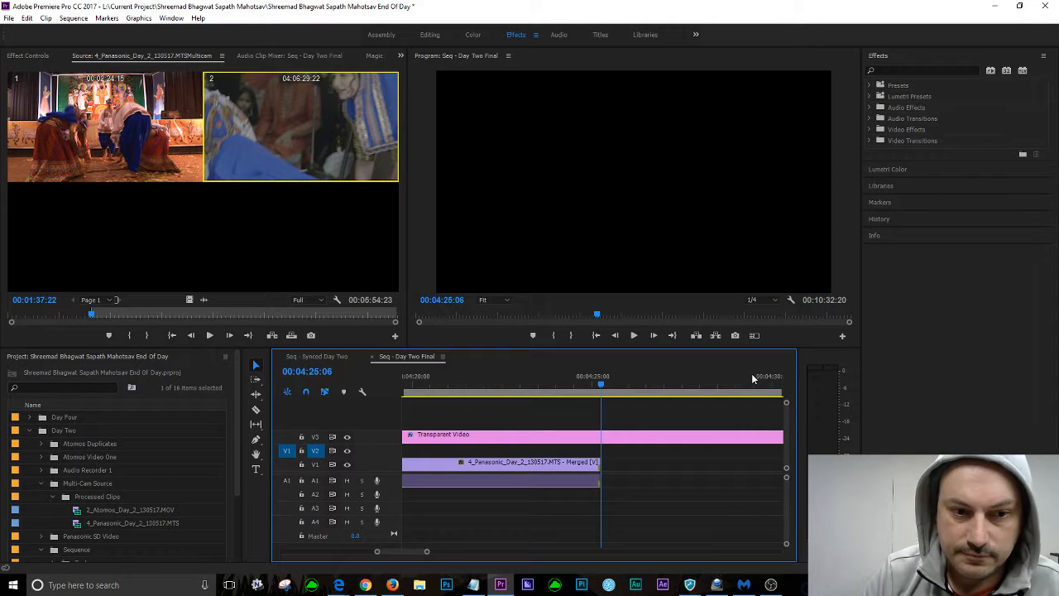
key("Up")
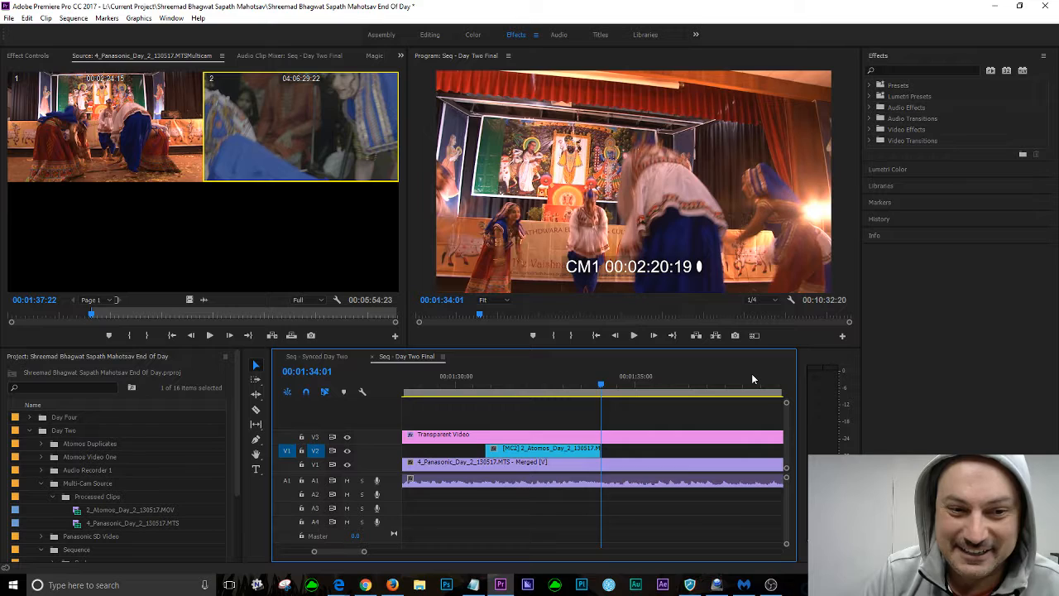
Mark a sequence In point at 00:01:37:22, matching the source's camera 1 timecode 00:02:24:15
key("space")
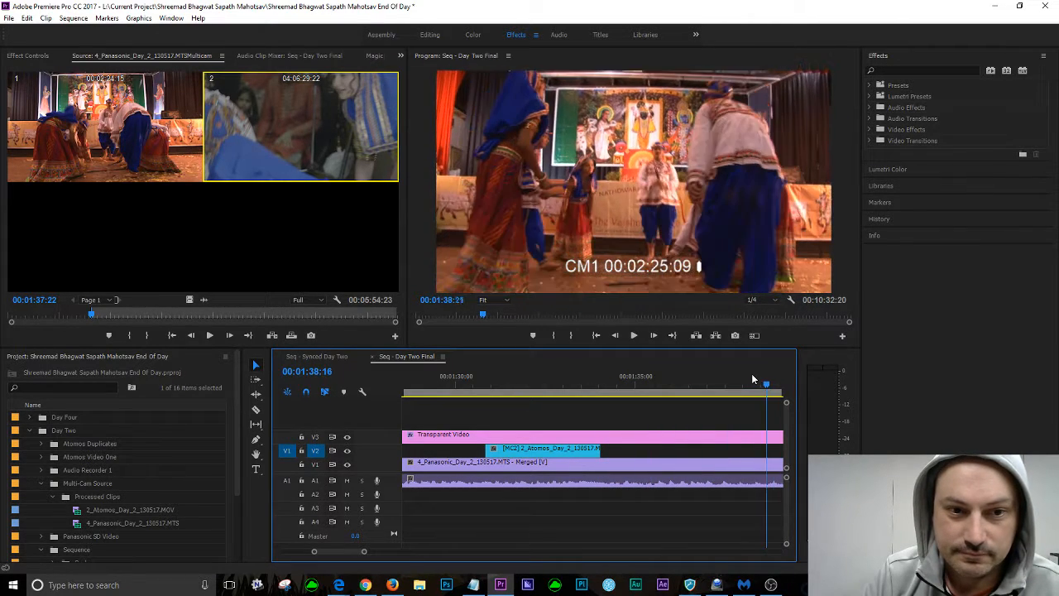
left_click(752, 380)
key("shift+Left")
key("shift+Left")
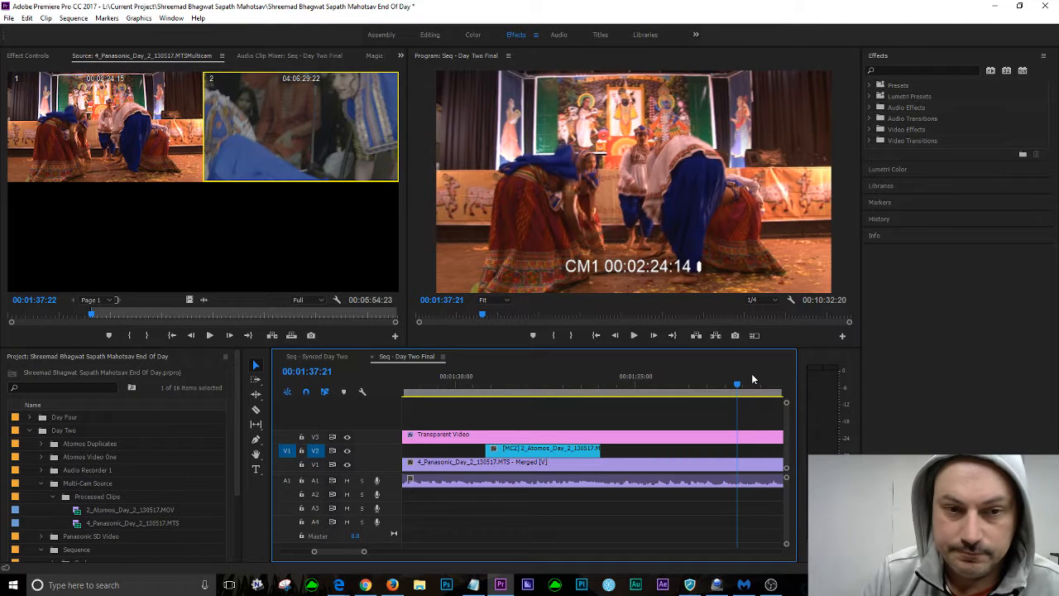
key("Right")
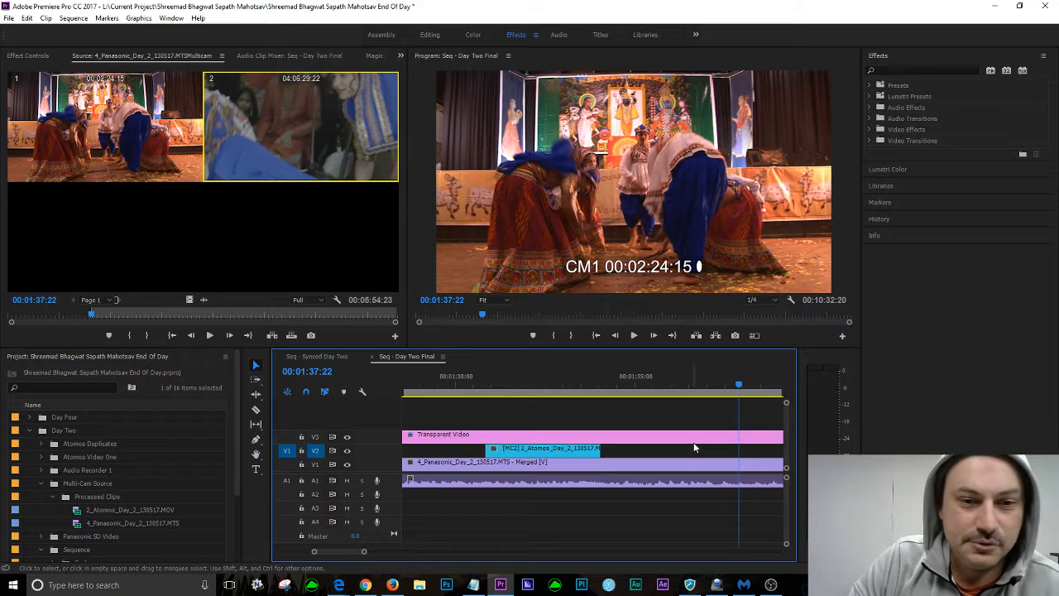
key("i")
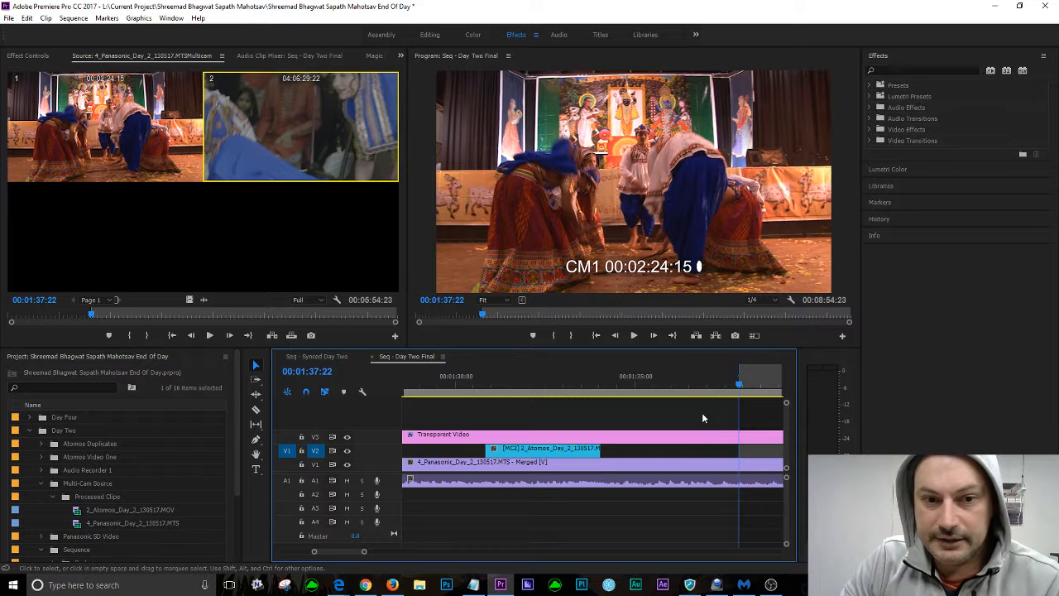
Play the multicam source from its In point and stop at 00:01:42:24 where the shot should end
left_click(65, 341)
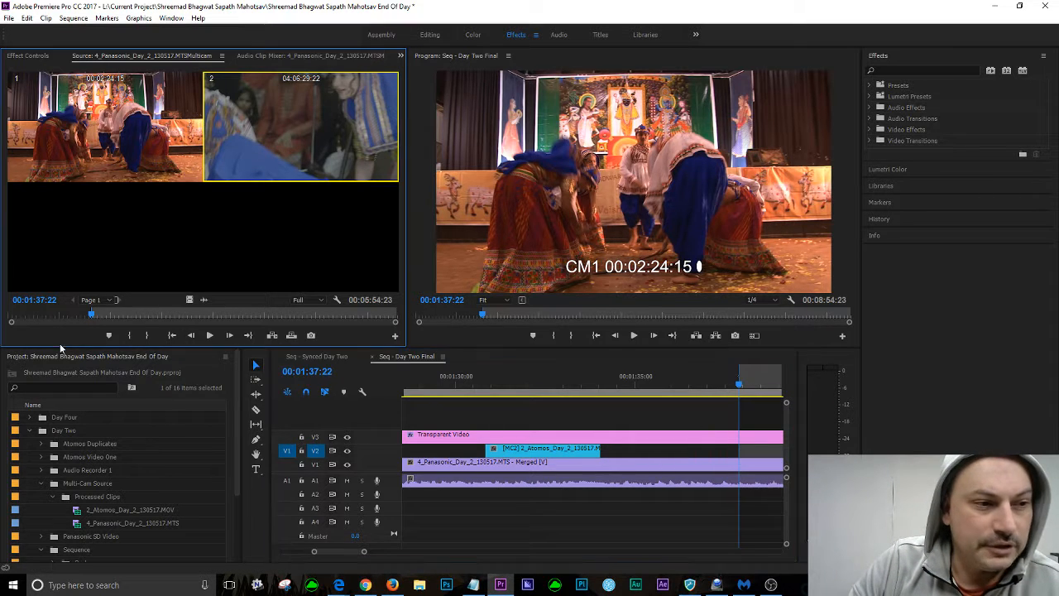
key("space")
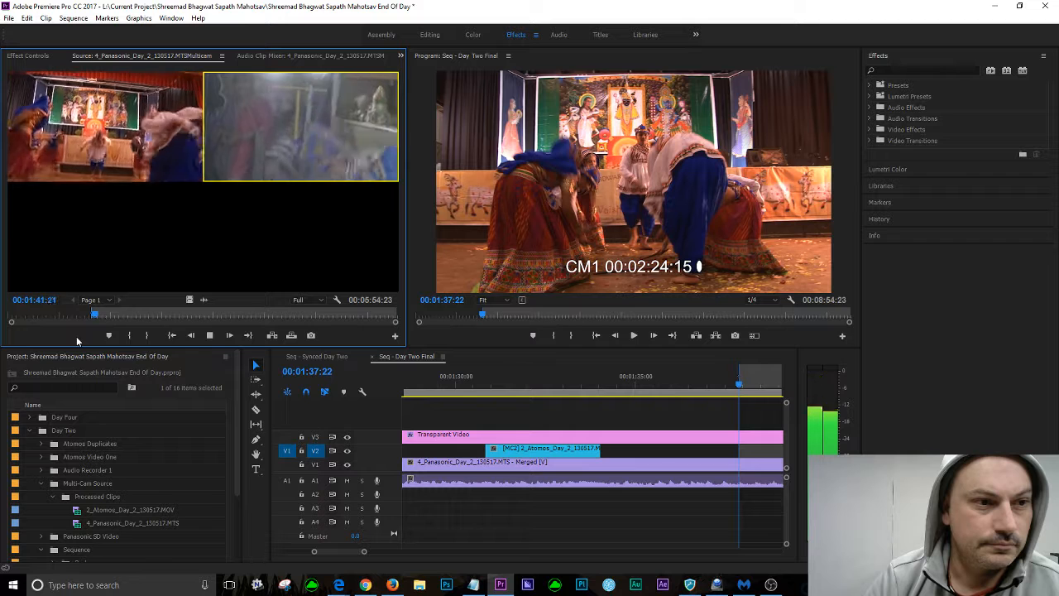
key("space")
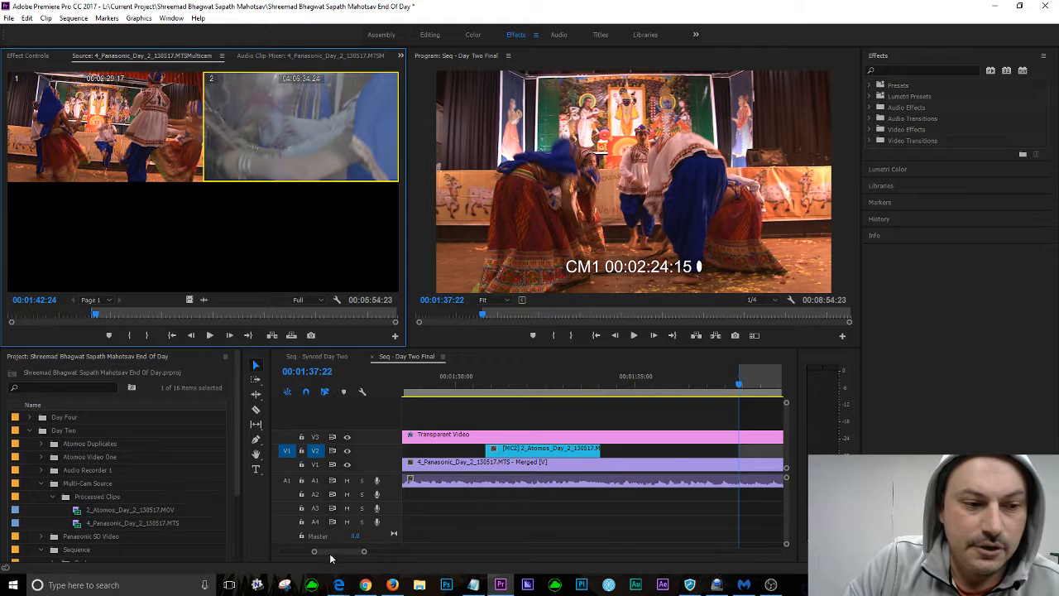
Scrub the sequence past its In point to 00:01:42:20, near the source's camera 1 timecode 00:02:29:17
scroll(333, 561, "down", 4)
scroll(333, 559, "down", 2)
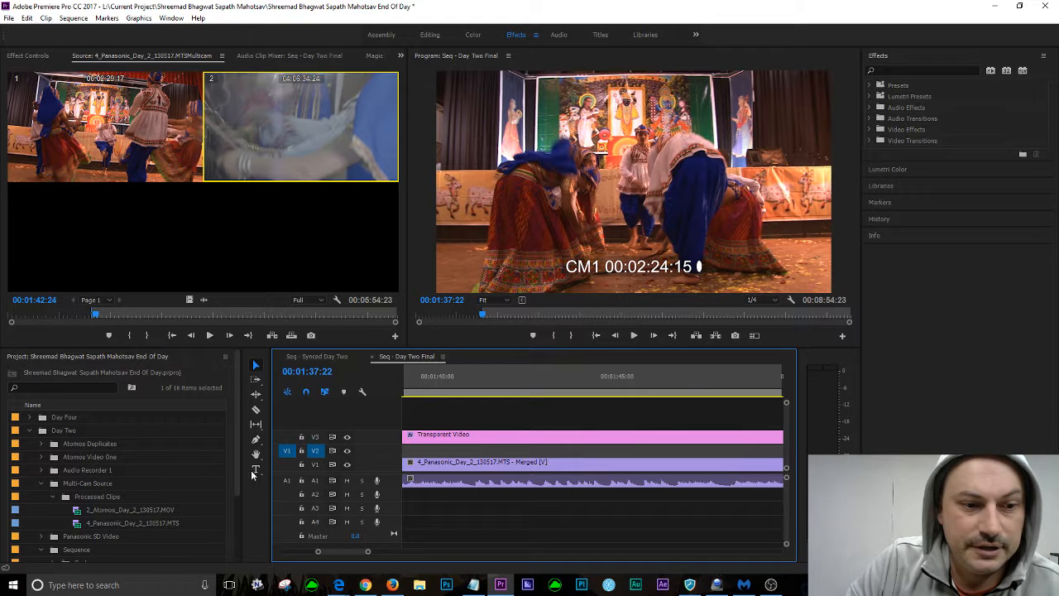
scroll(317, 552, "up", 2)
scroll(317, 552, "up", 1)
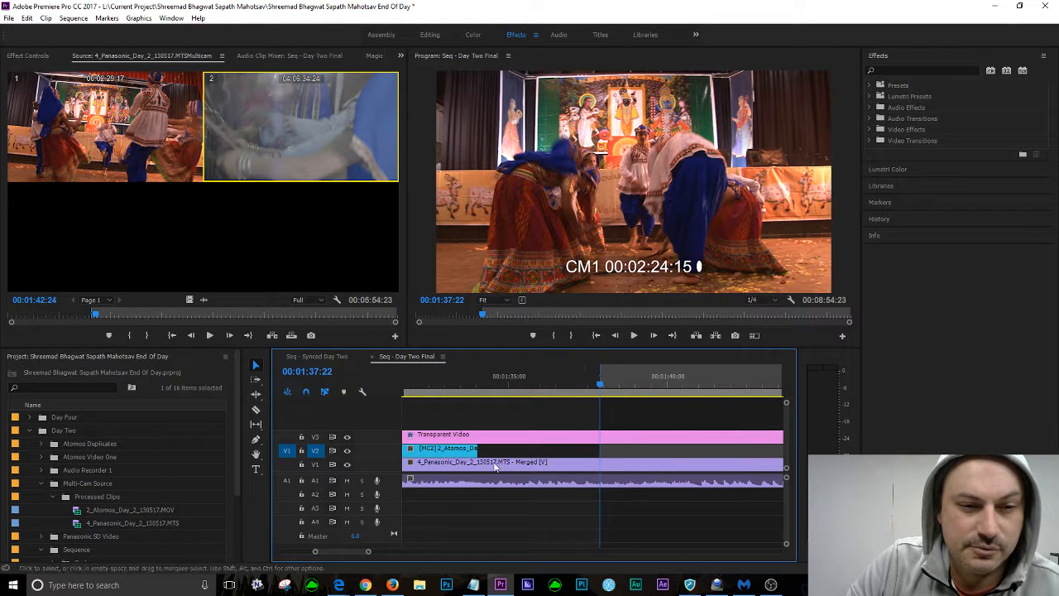
left_click(618, 387)
left_click_drag(622, 394, 763, 401)
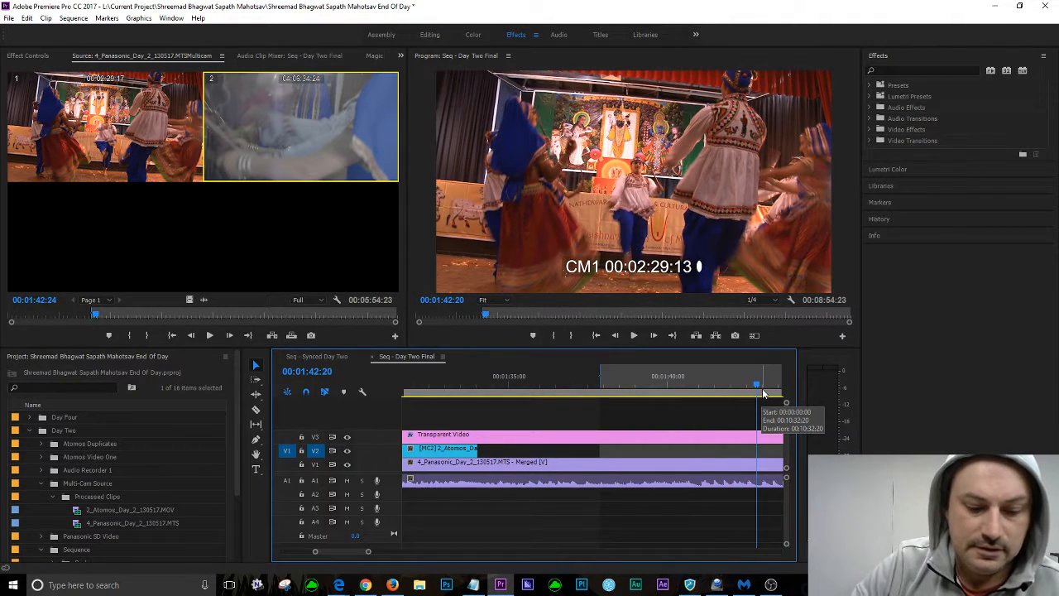
Jump between the sequence In point and the end of the last V2 shot, stopping at 00:01:34:01
key("Up")
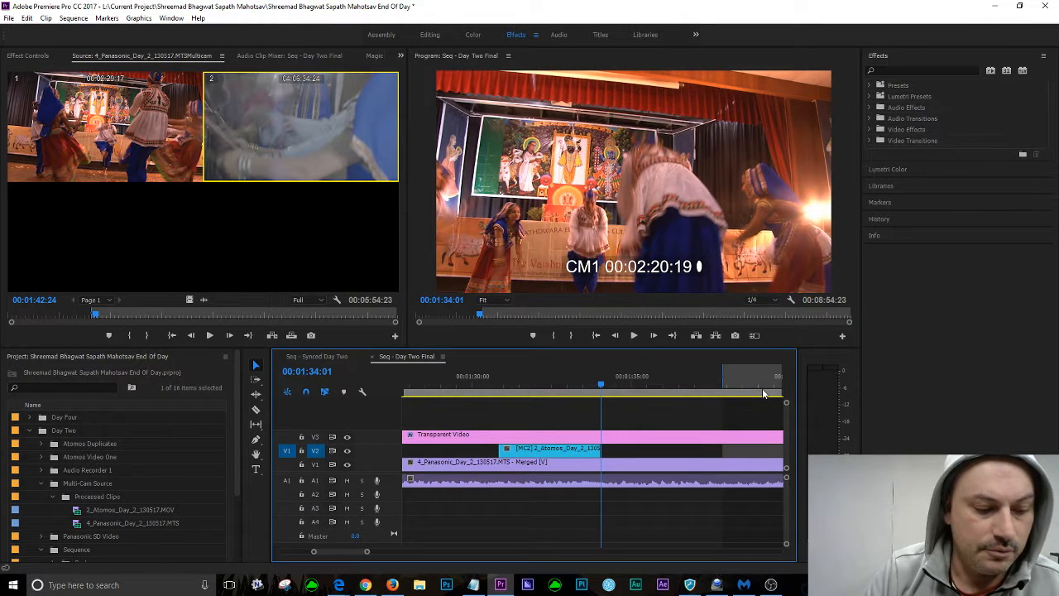
key("Down")
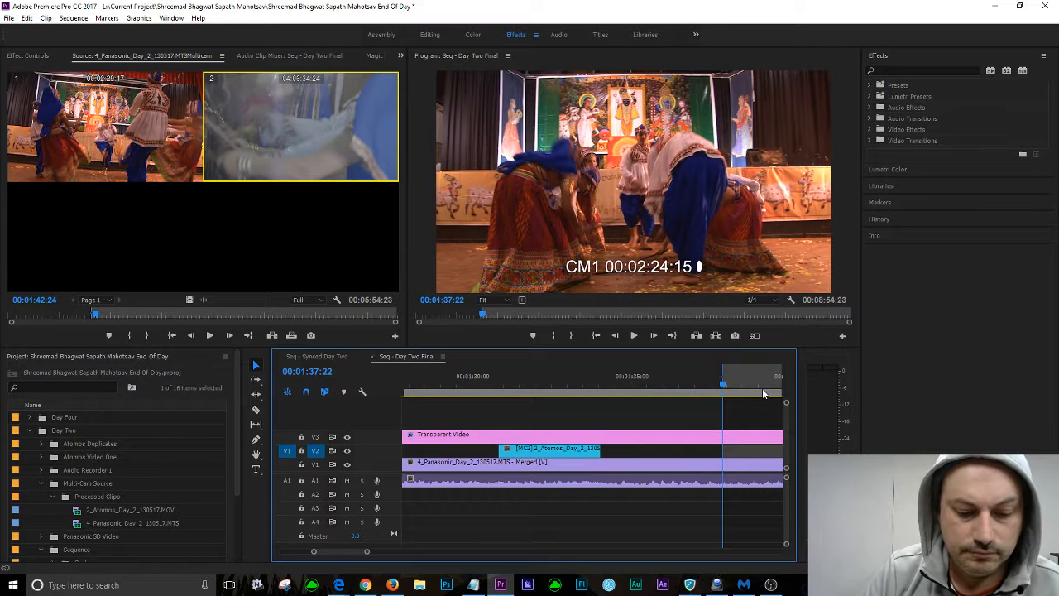
key("Up")
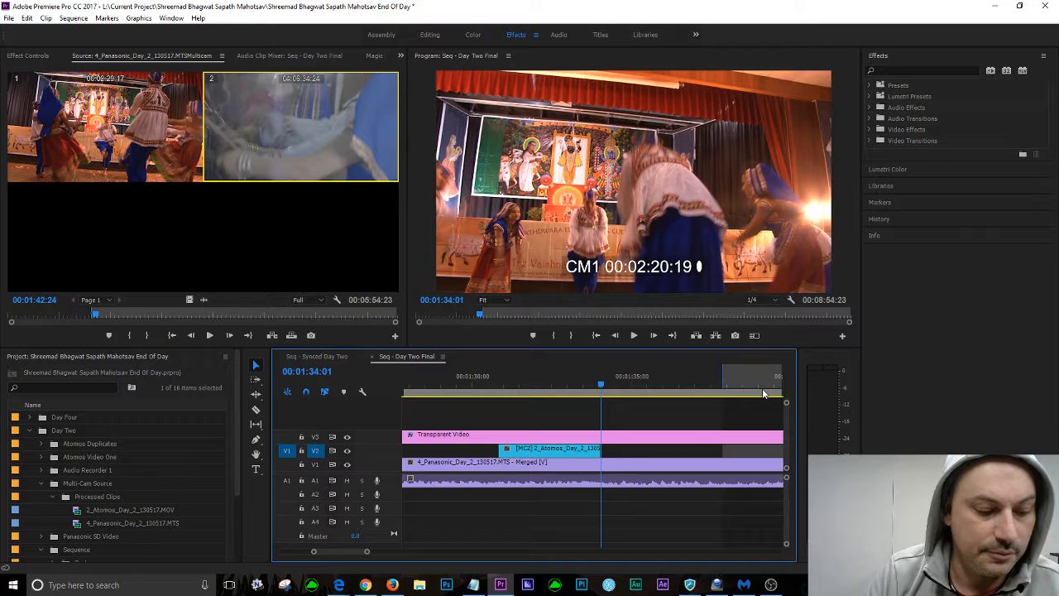
Mark a sequence Out point at 00:01:42:24, matching the source's camera 1 timecode 00:02:29:17
key("Down")
key("space")
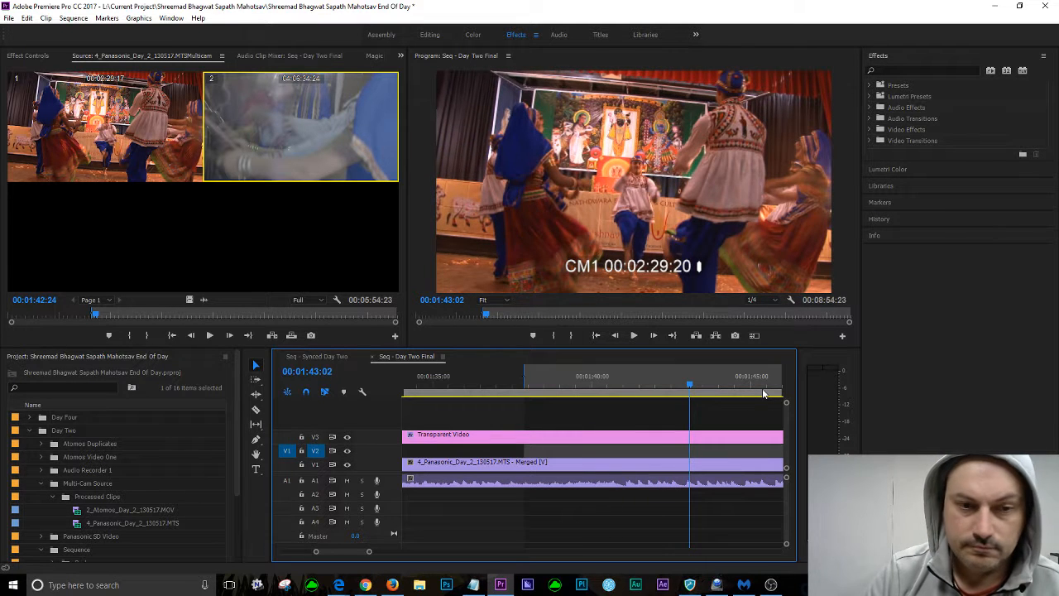
key("Up")
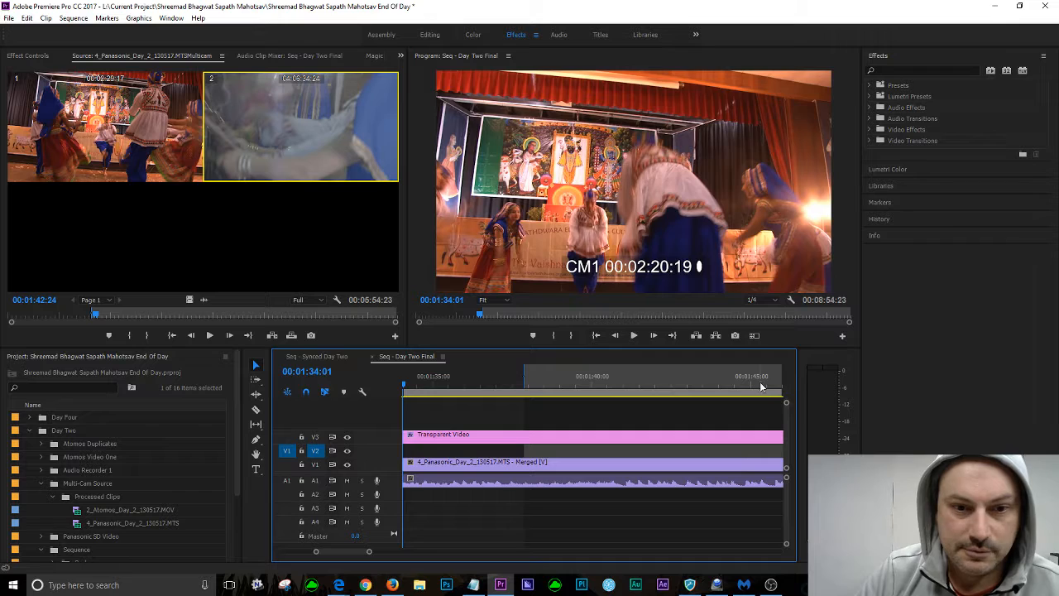
left_click(761, 382)
left_click_drag(760, 382, 686, 376)
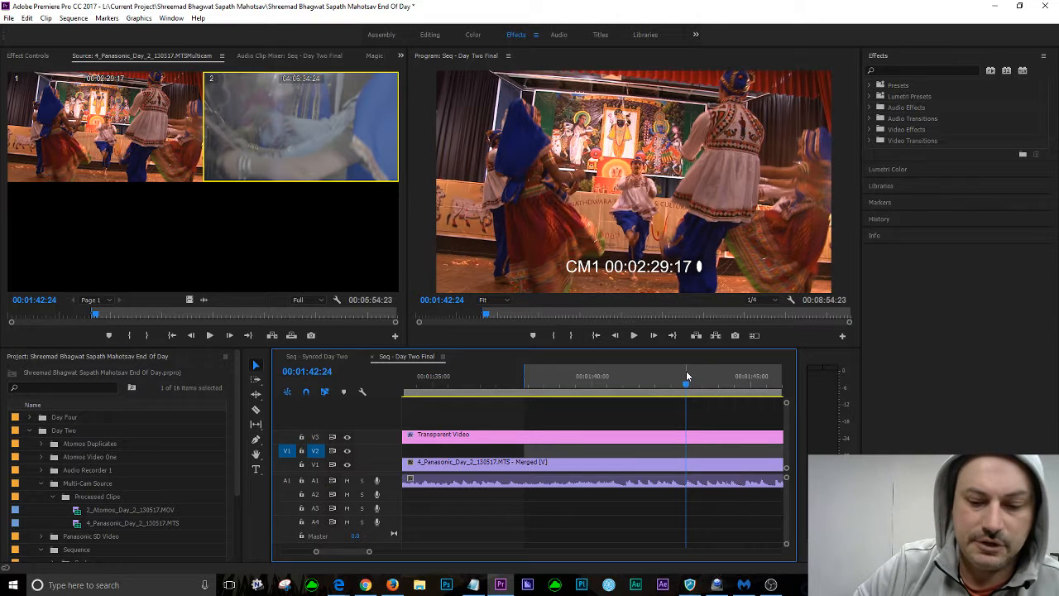
key("o")
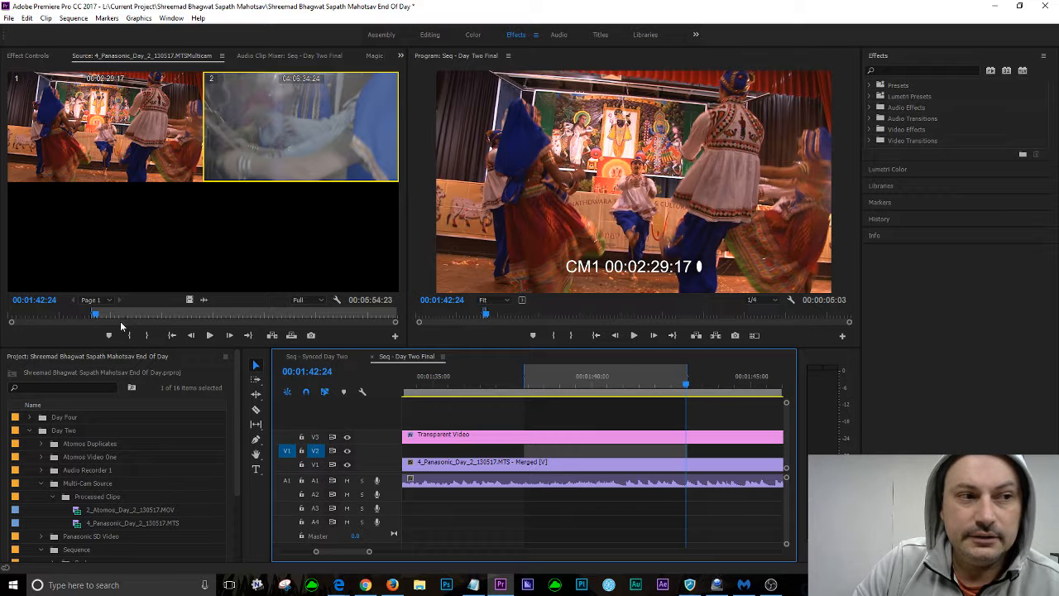
Preview the multicam source briefly from its In point, and return it to that In point at 00:01:37:22
left_click(59, 339)
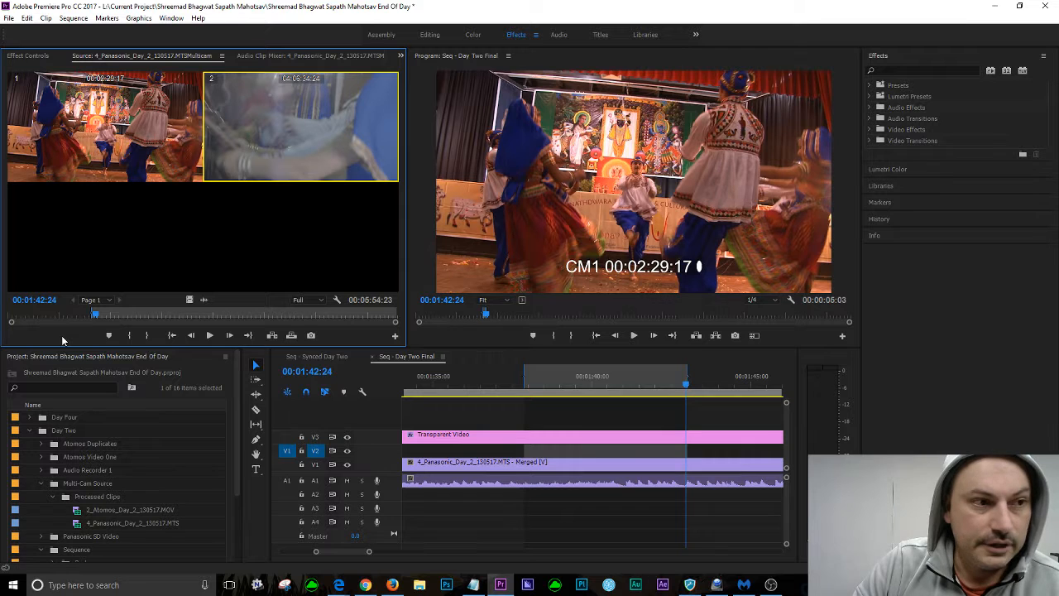
key("shift+i")
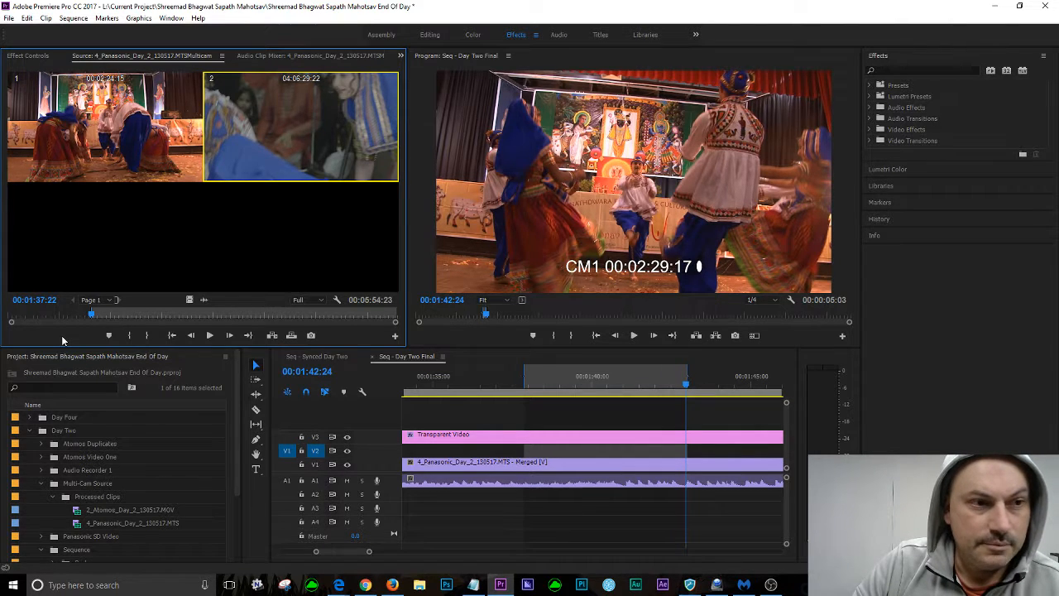
key("space")
key("space")
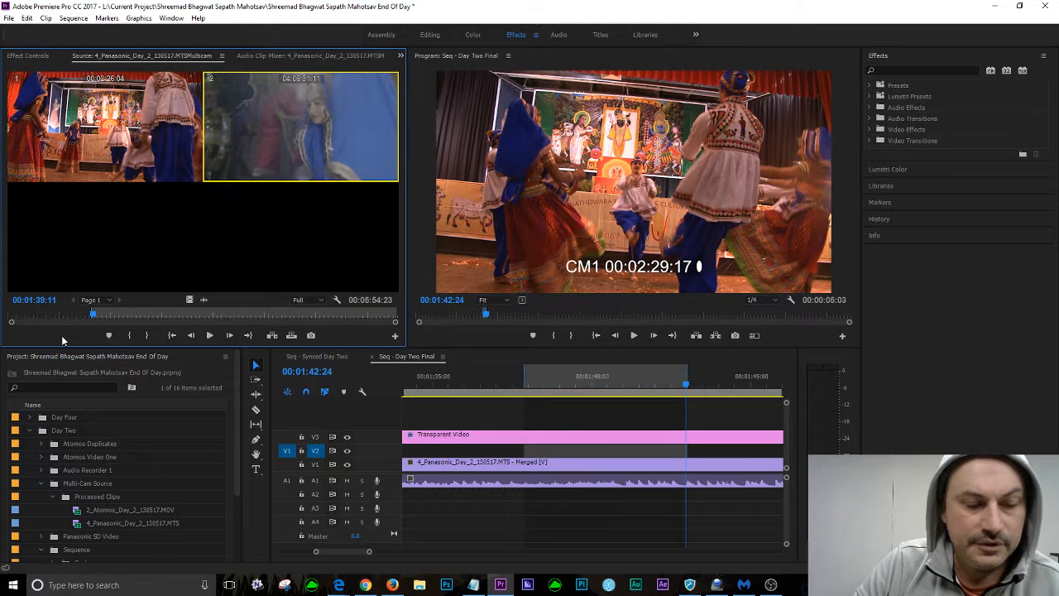
key("shift+i")
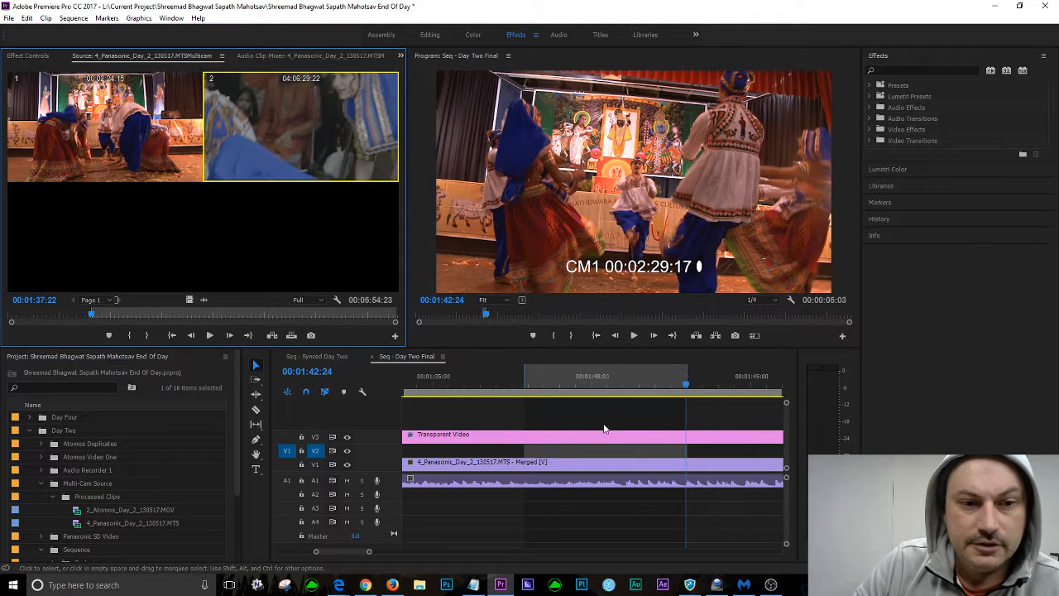
Overwrite the camera 2 shot onto V2 between the sequence marks, and play the sequence from 00:01:36:08 across it
left_click(358, 418)
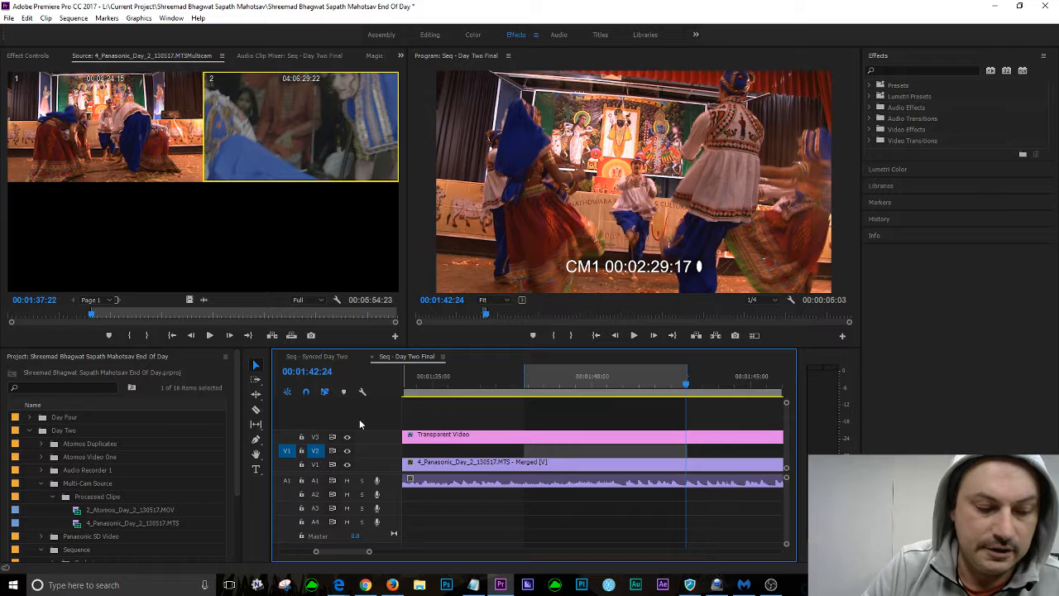
key("shift+i")
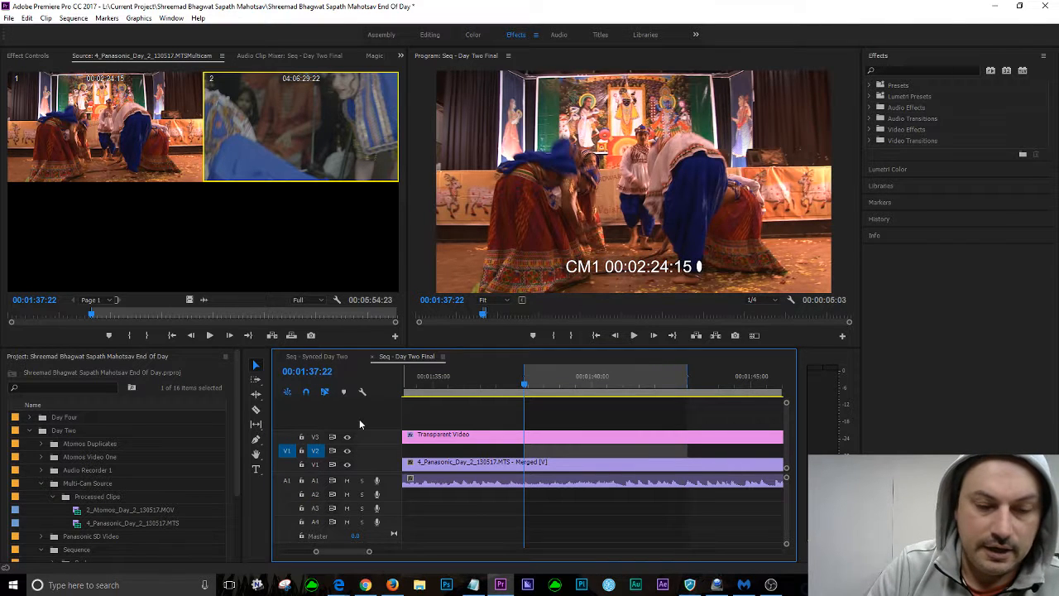
key("period")
left_click(476, 383)
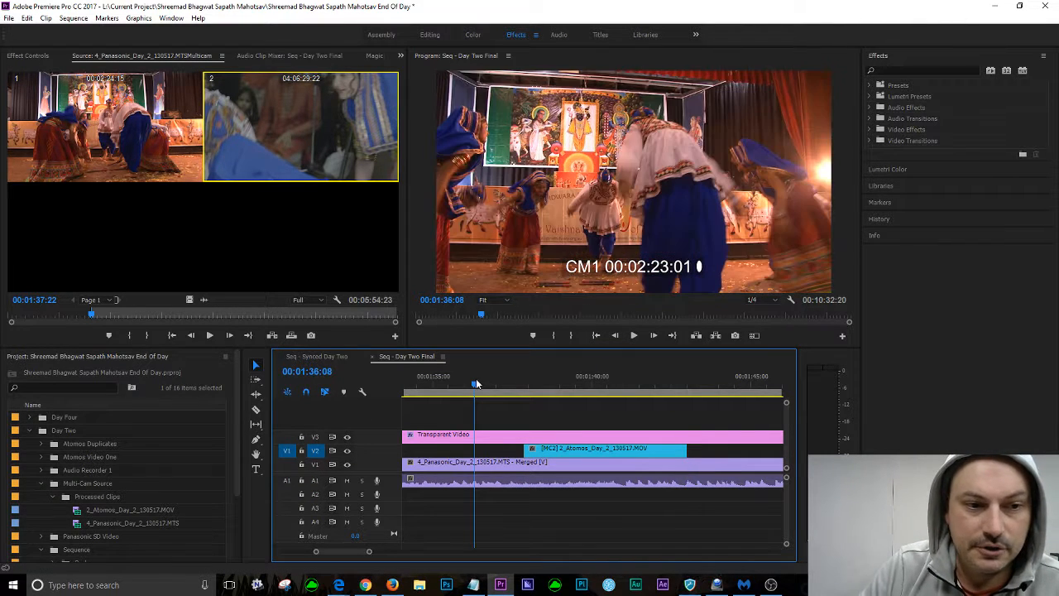
key("space")
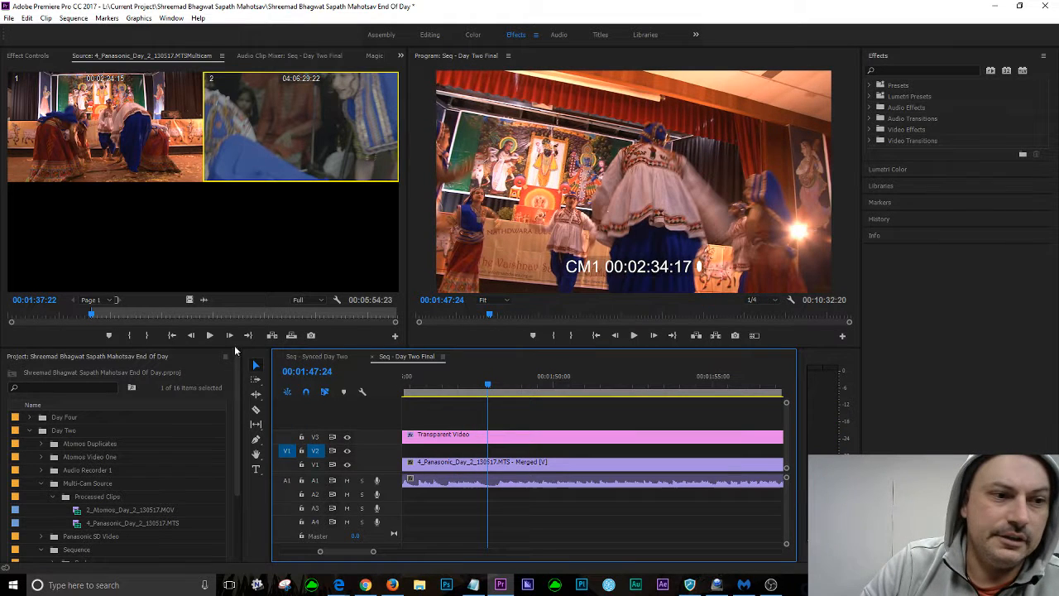
Play the multicam source onward to 00:01:51:02, replaying the last few seconds to look for the next camera 2 shot
left_click(54, 335)
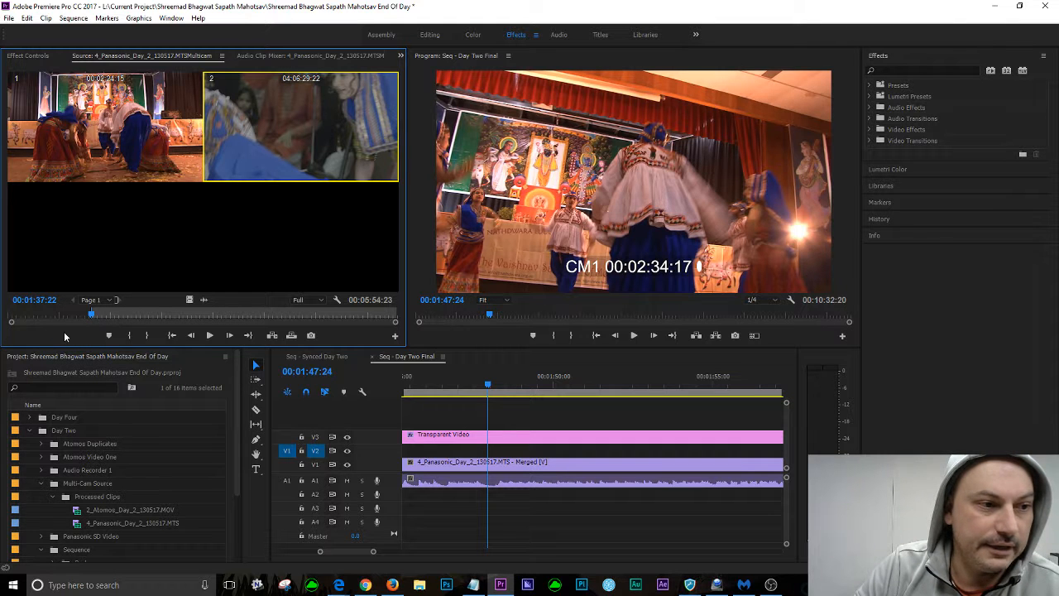
key("space")
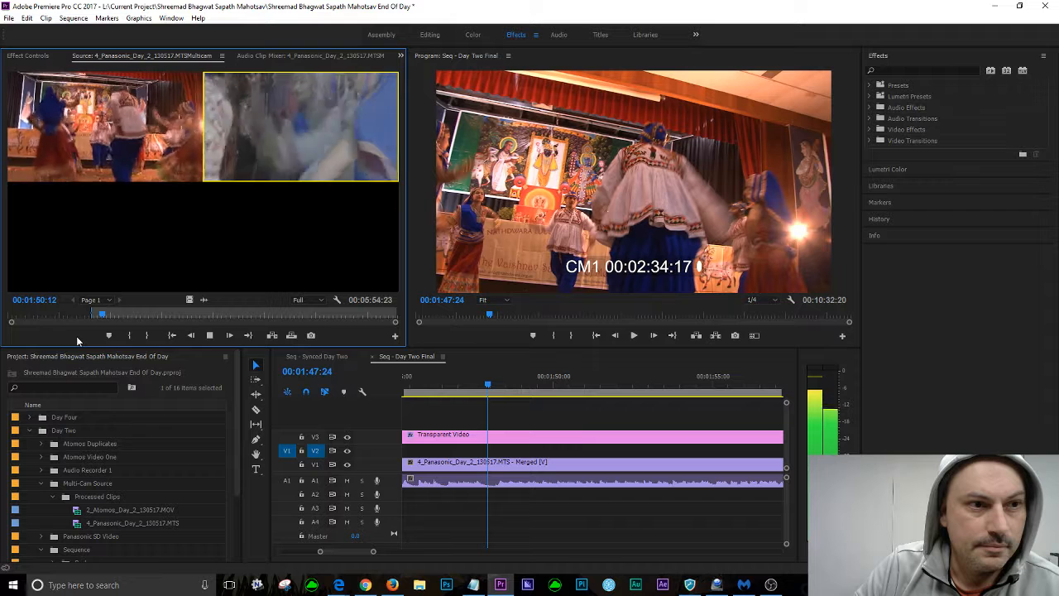
key("space")
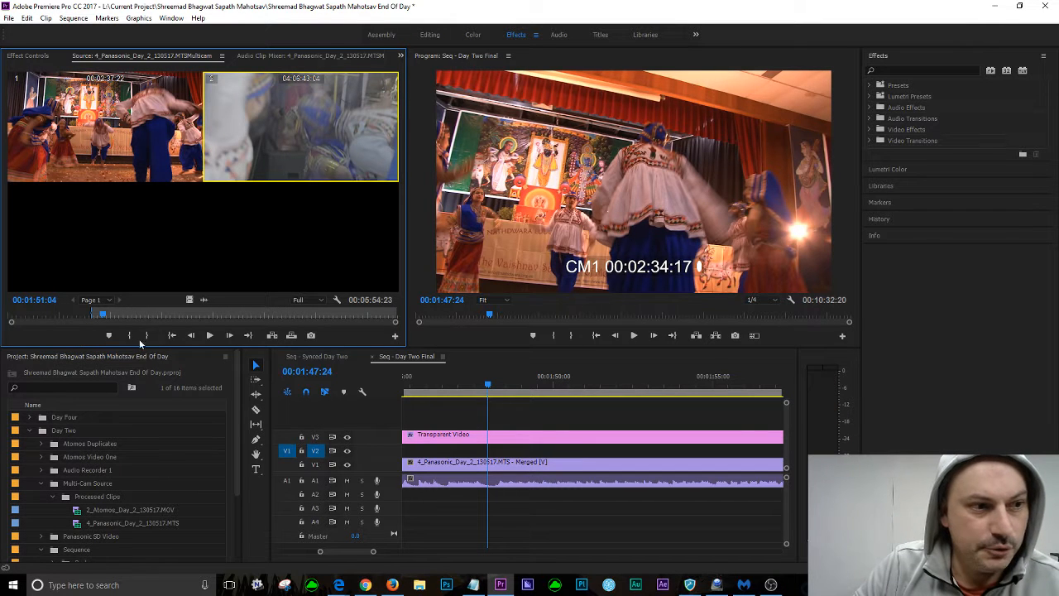
left_click(100, 316)
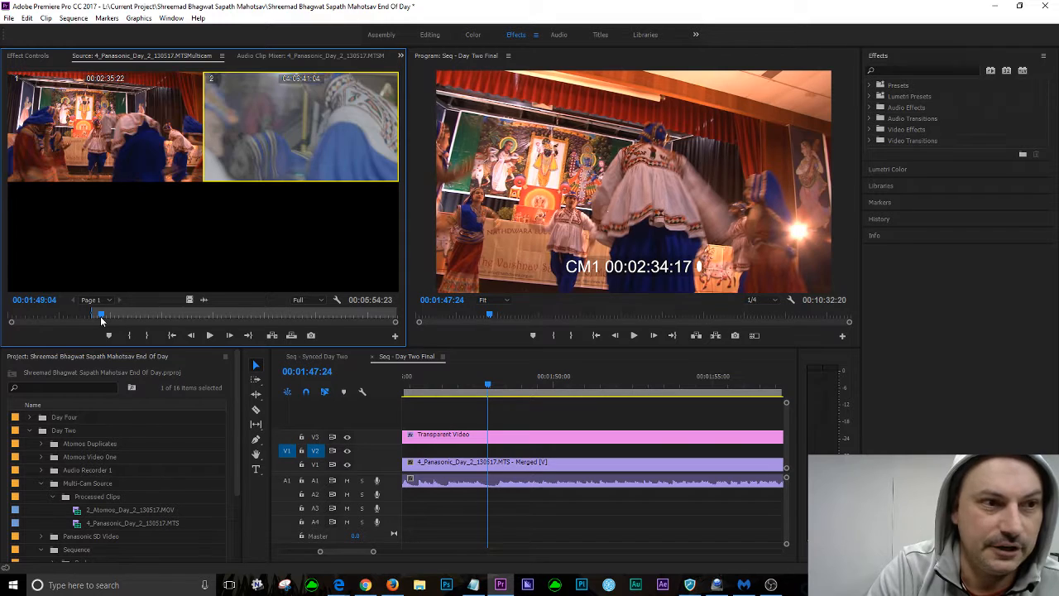
key("j")
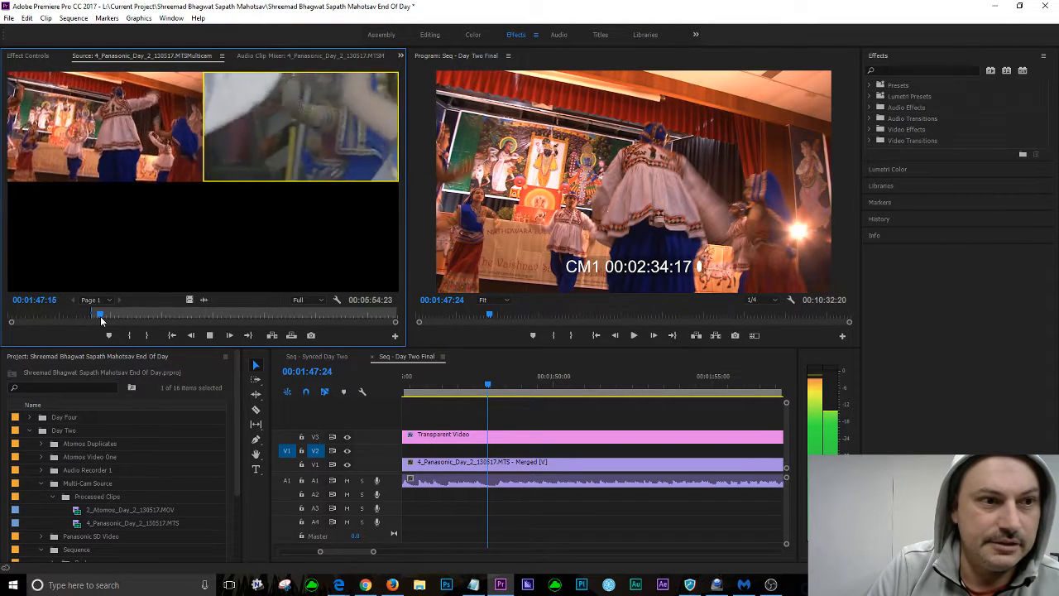
key("l")
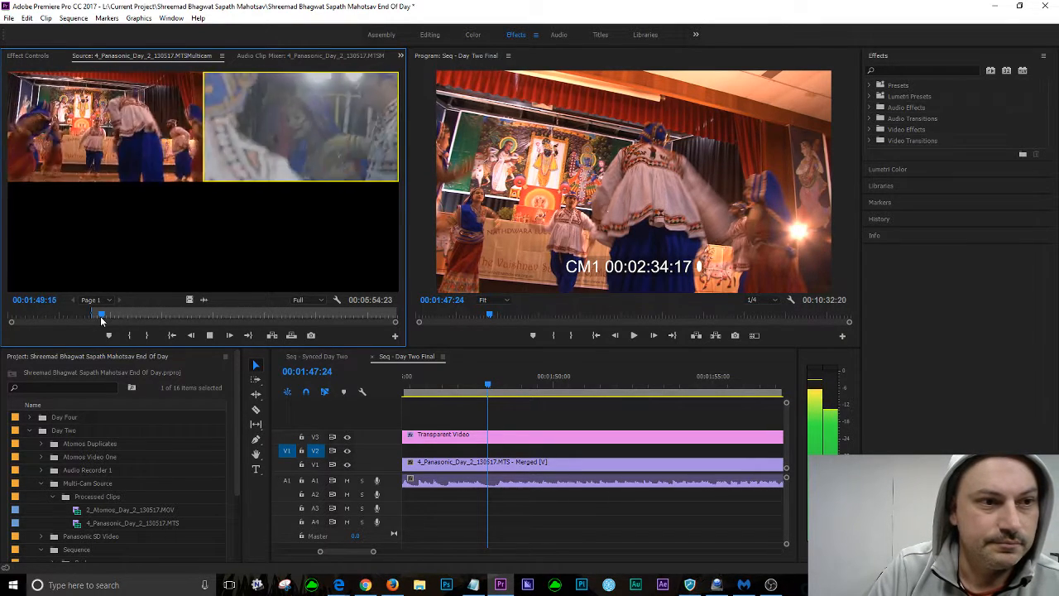
key("k")
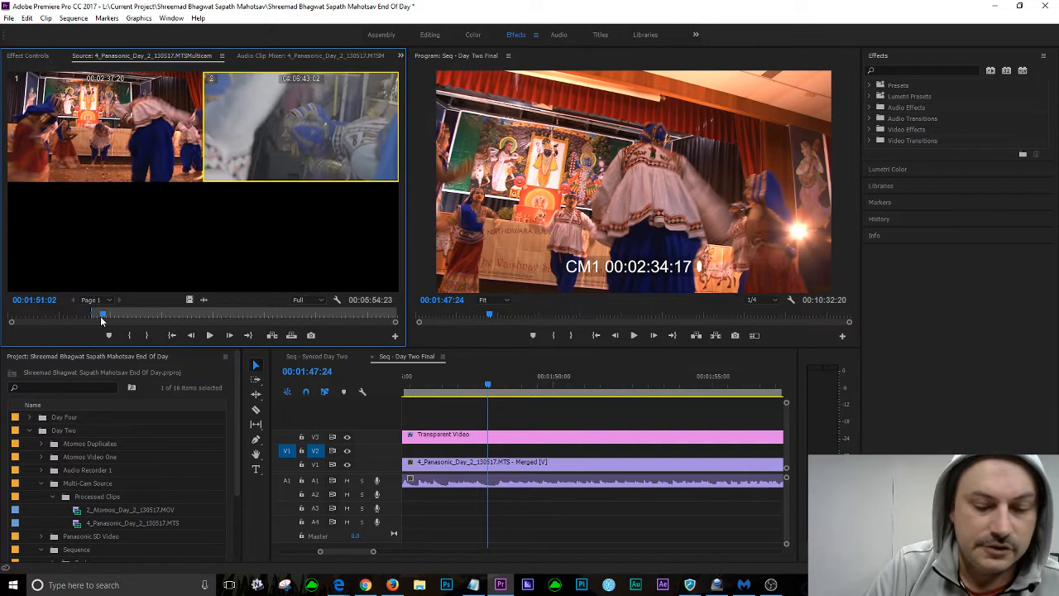
Step the multicam source back to 00:01:47:02 and replay the passage, stopping at 00:01:48:20
key("shift+Left")
key("shift+Left")
key("shift+Left")
key("shift+Left")
key("shift+Left")
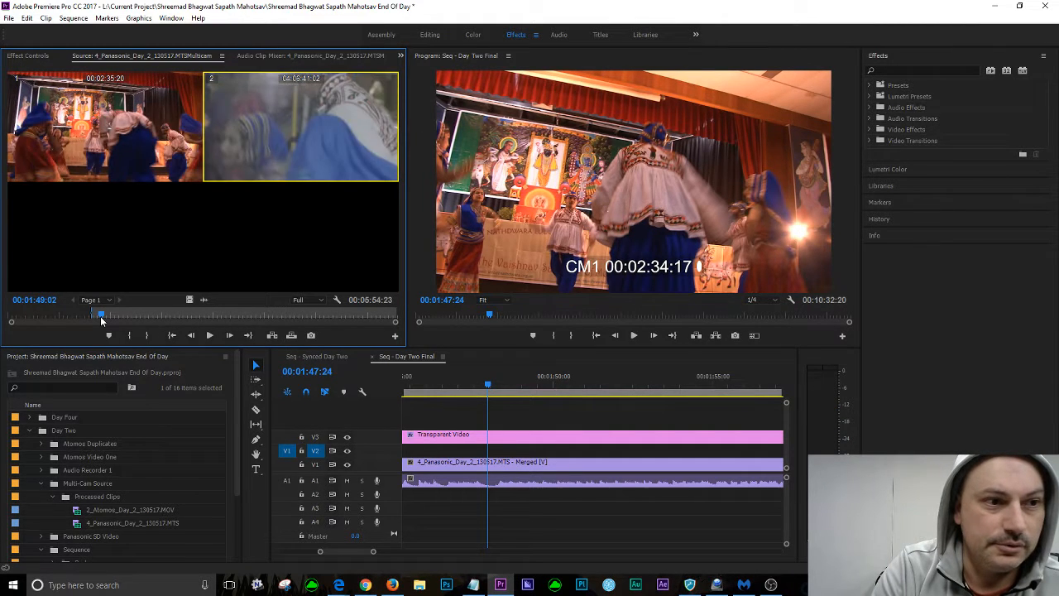
key("shift+Left")
key("shift+Left")
key("shift+Left")
key("shift+Left")
key("shift+Left")
key("shift+Left")
key("shift+Left")
key("shift+Left")
key("shift+Left")
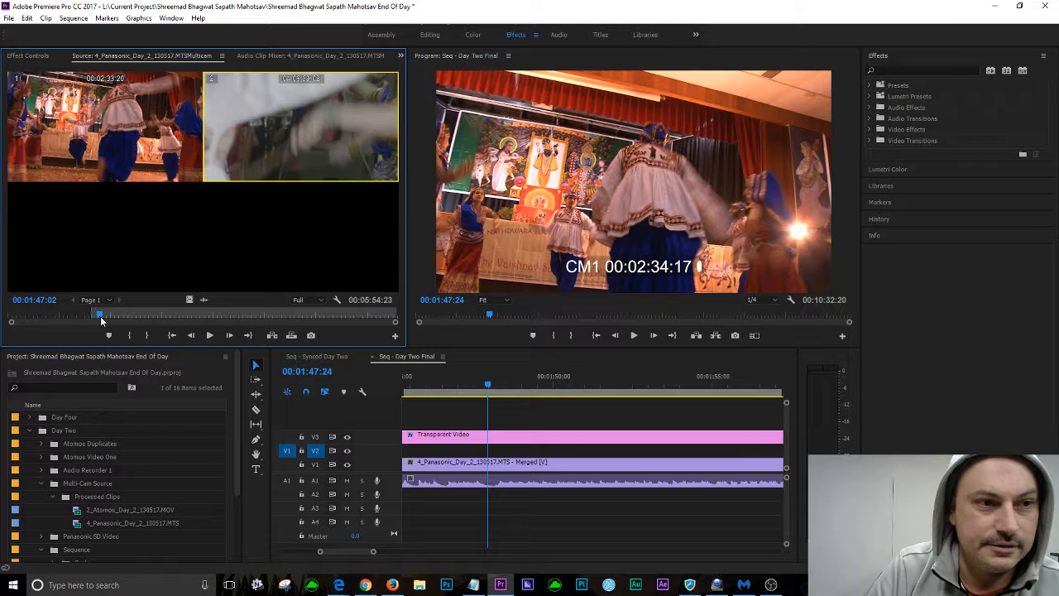
key("l")
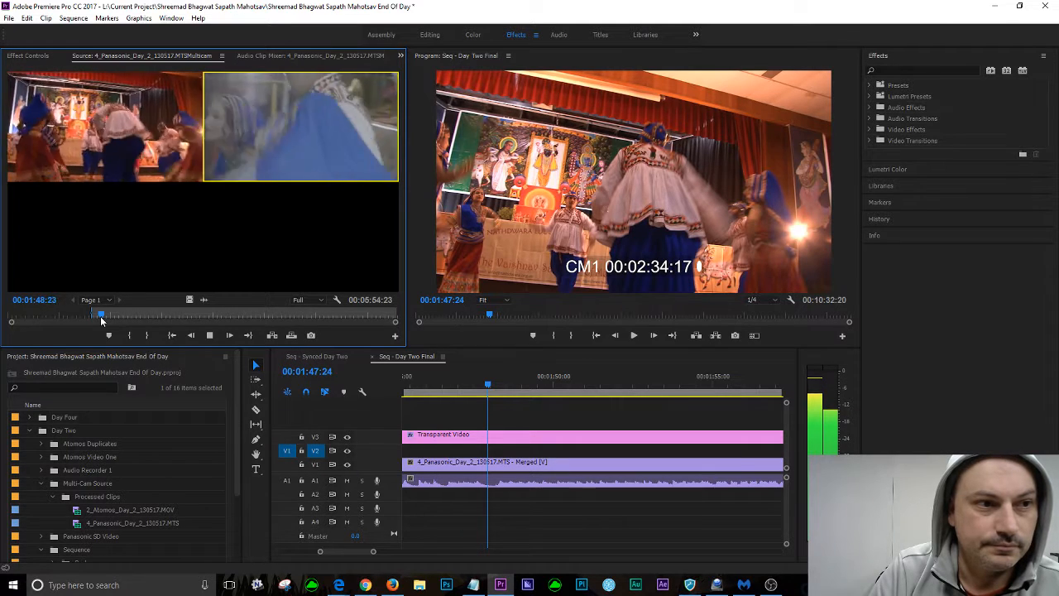
key("k")
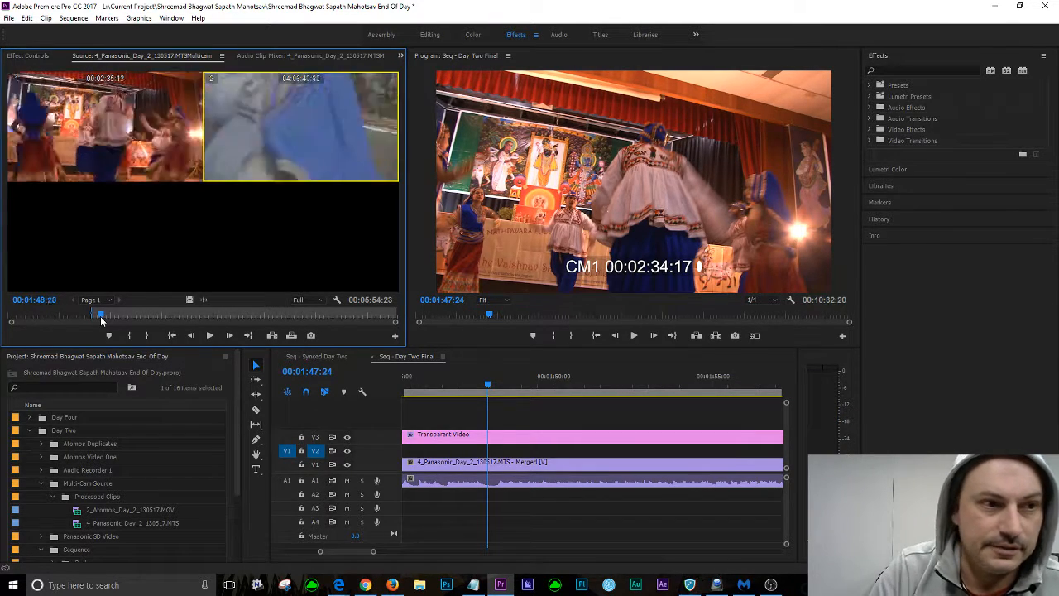
Step the multicam source back from 00:01:48:20 and replay camera 2's action, stopping at 00:01:50:01
key("shift+Left")
key("shift+Left")
key("shift+Left")
key("shift+Left")
key("shift+Left")
key("shift+Left")
key("shift+Left")
key("shift+Left")
key("shift+Left")
key("shift+Left")
key("shift+Left")
key("shift+Left")
key("l")
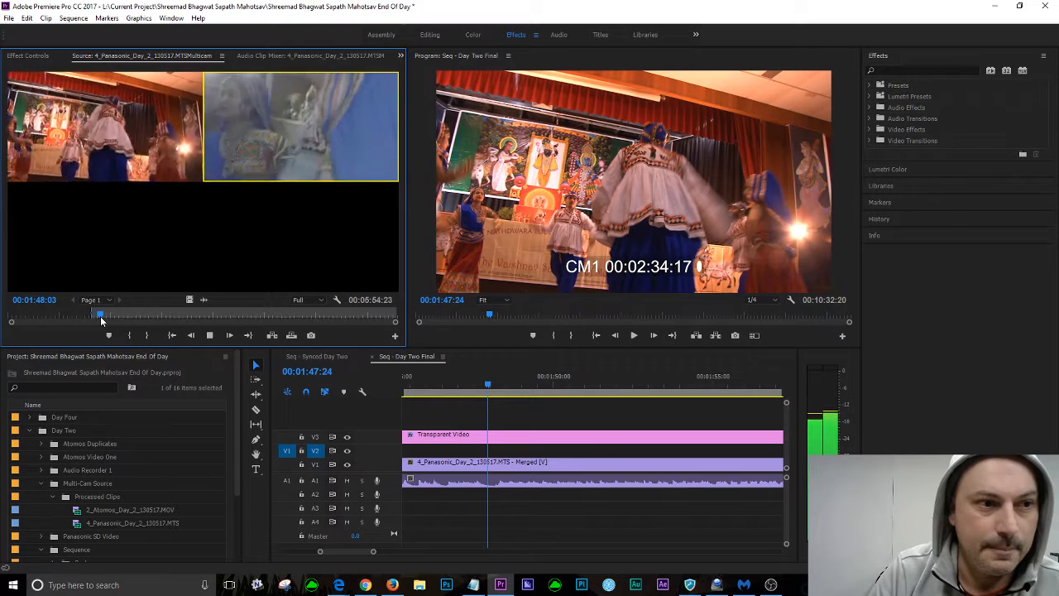
key("k")
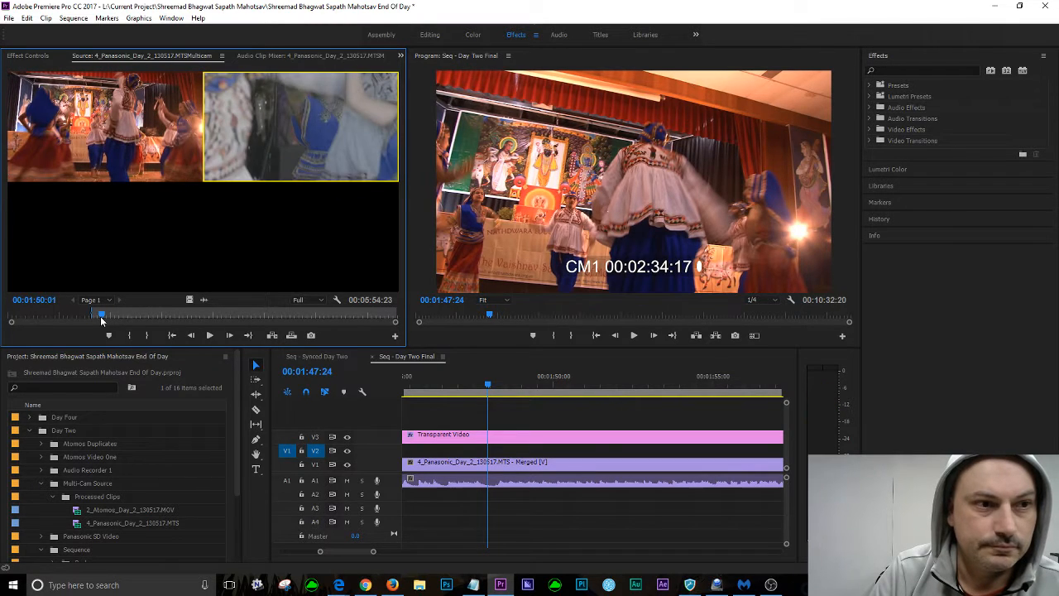
Step the multicam source back to 00:01:46:01, play forward and mark a source In point at 00:01:48:12
key("shift+Left")
key("shift+Left")
key("shift+Left")
key("shift+Left")
key("shift+Left")
key("shift+Left")
key("shift+Left")
key("shift+Left")
key("shift+Left")
key("shift+Left")
key("shift+Left")
key("shift+Left")
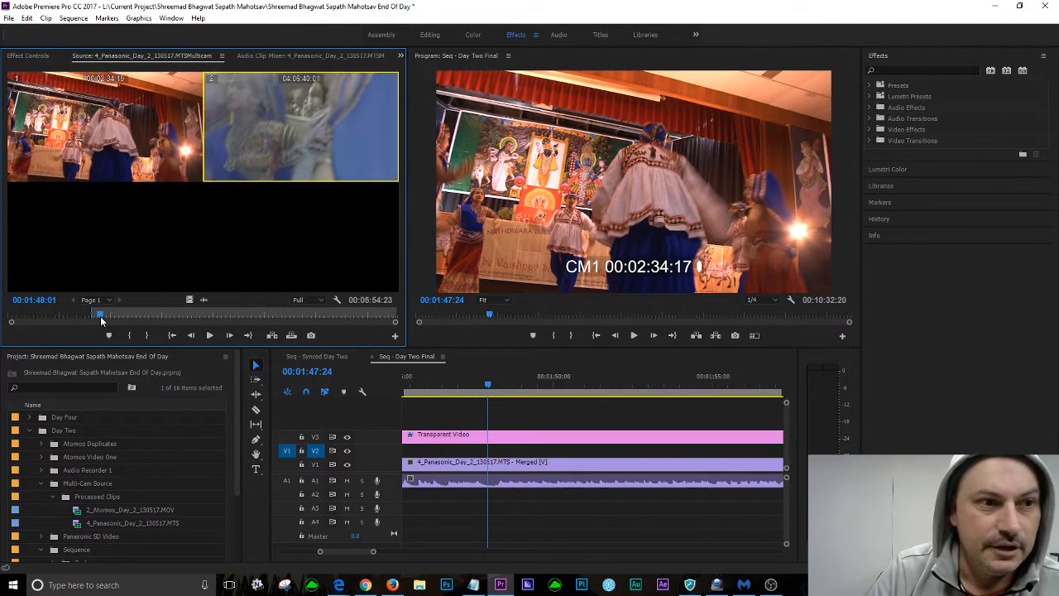
key("shift+Left")
key("shift+Left")
key("shift+Left")
key("shift+Left")
key("shift+Left")
key("shift+Left")
key("shift+Left")
key("shift+Left")
key("shift+Left")
key("shift+Left")
key("shift+Left")
key("shift+Left")
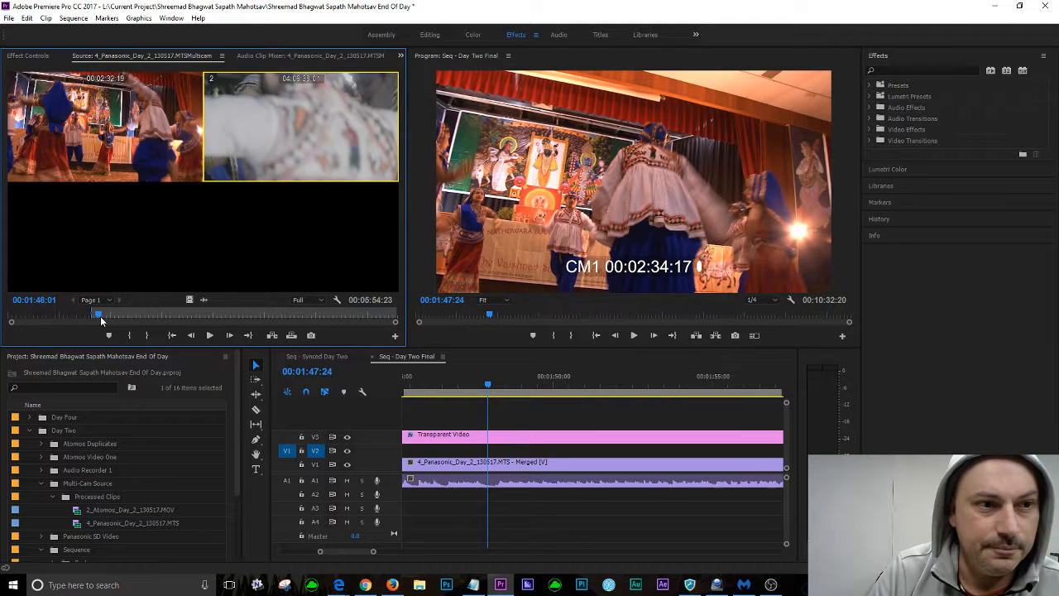
key("l")
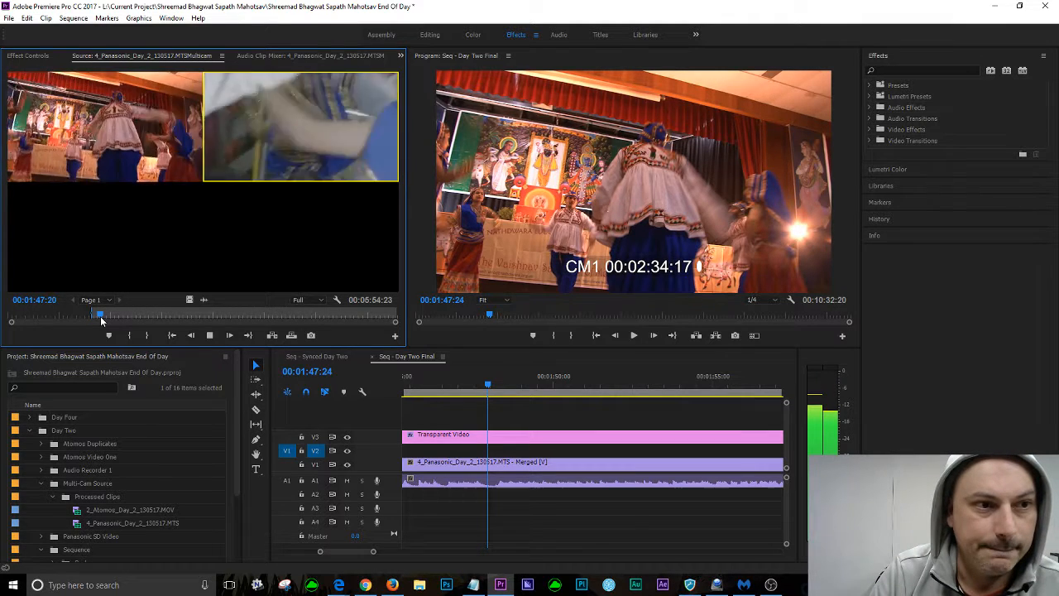
key("k")
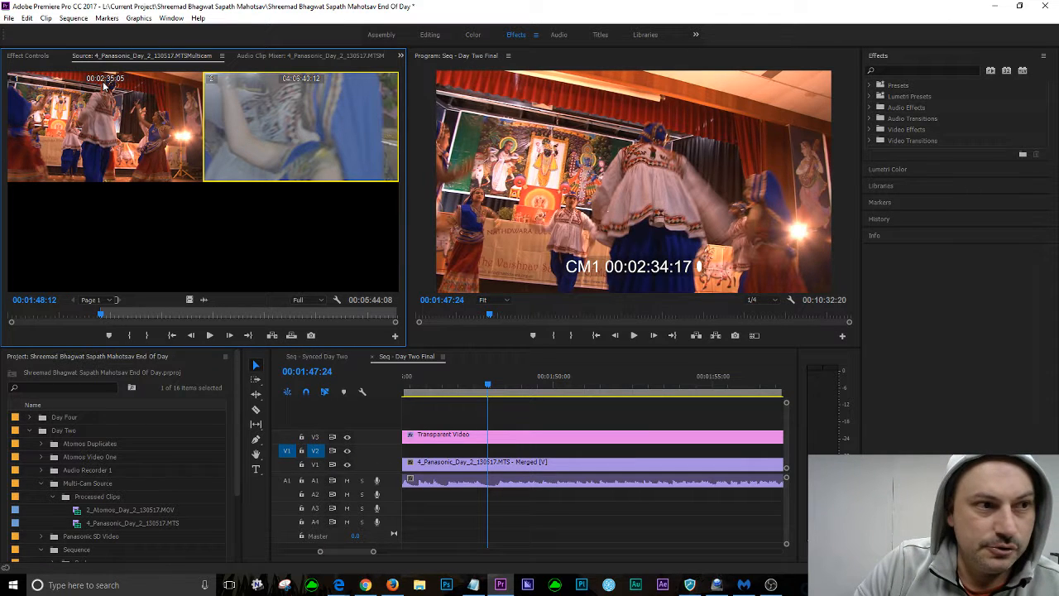
Mark a sequence In point at 00:01:48:12, matching the source's camera 1 timecode 00:02:35:05
left_click(490, 385)
left_click_drag(490, 387, 516, 388)
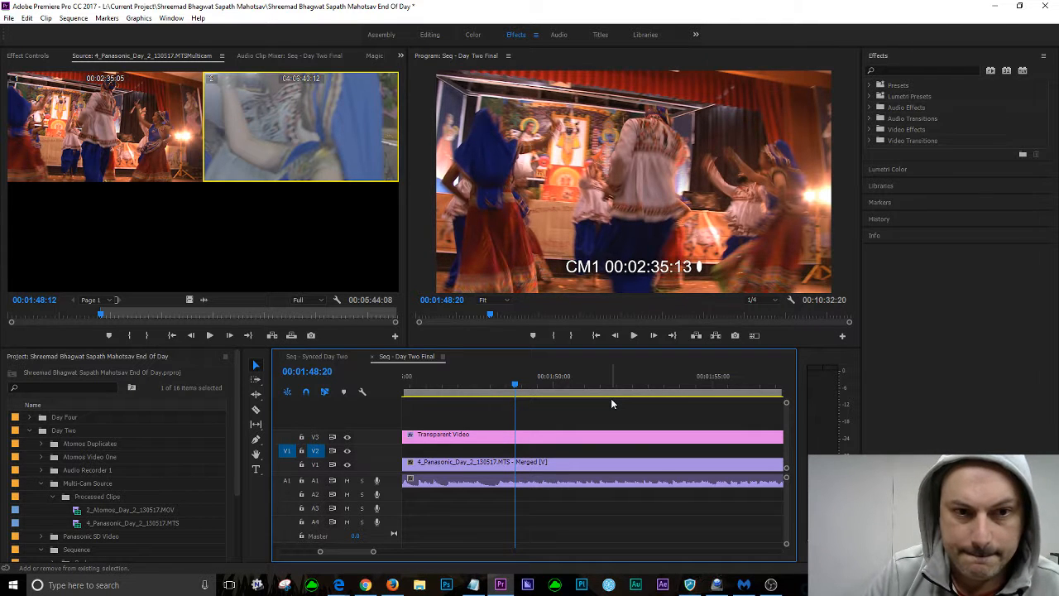
key("shift+Left")
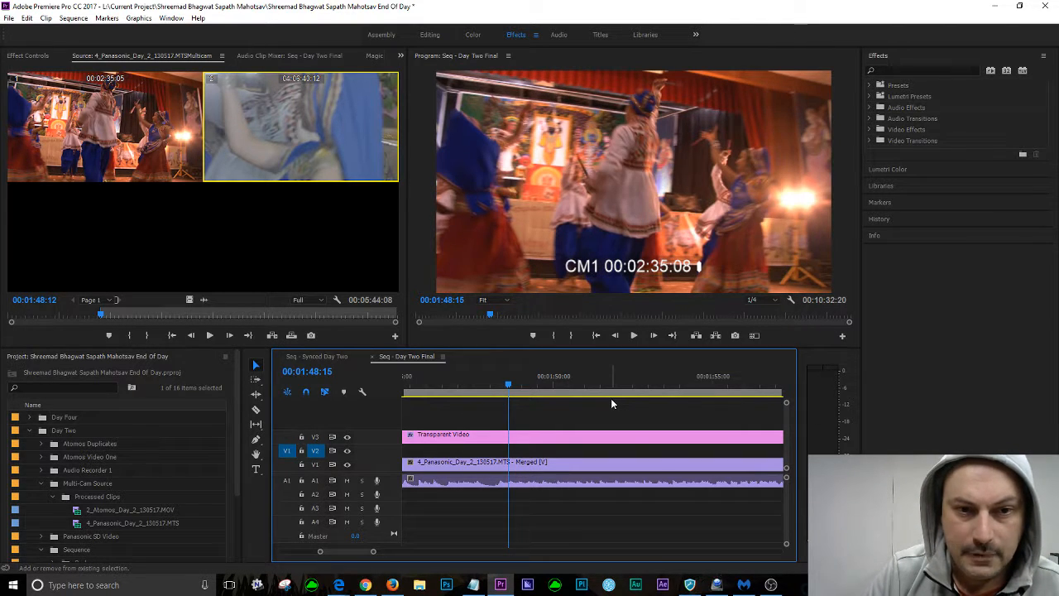
key("Left")
key("Left")
key("Left")
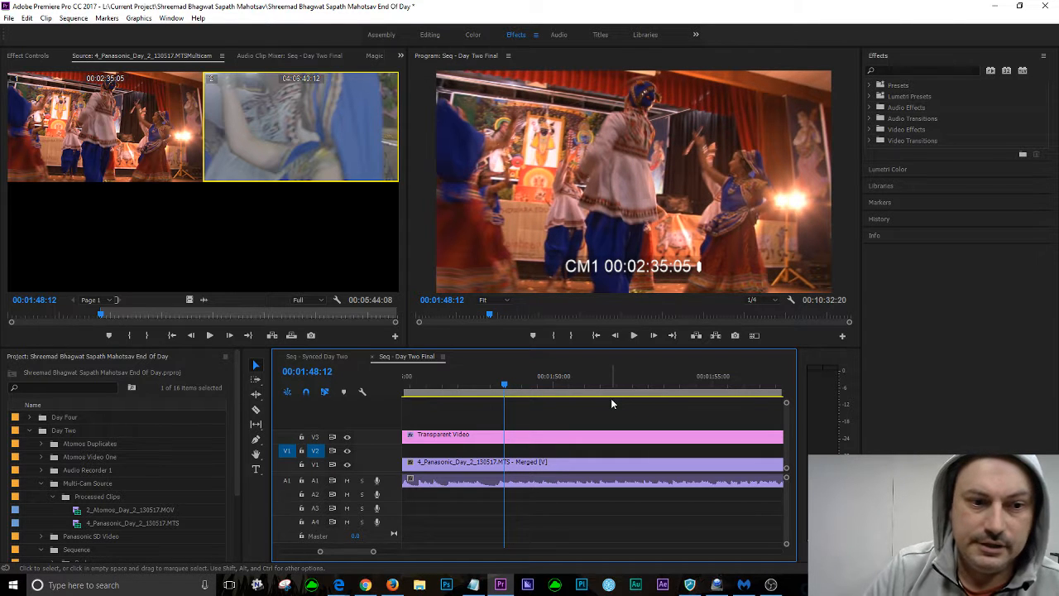
key("i")
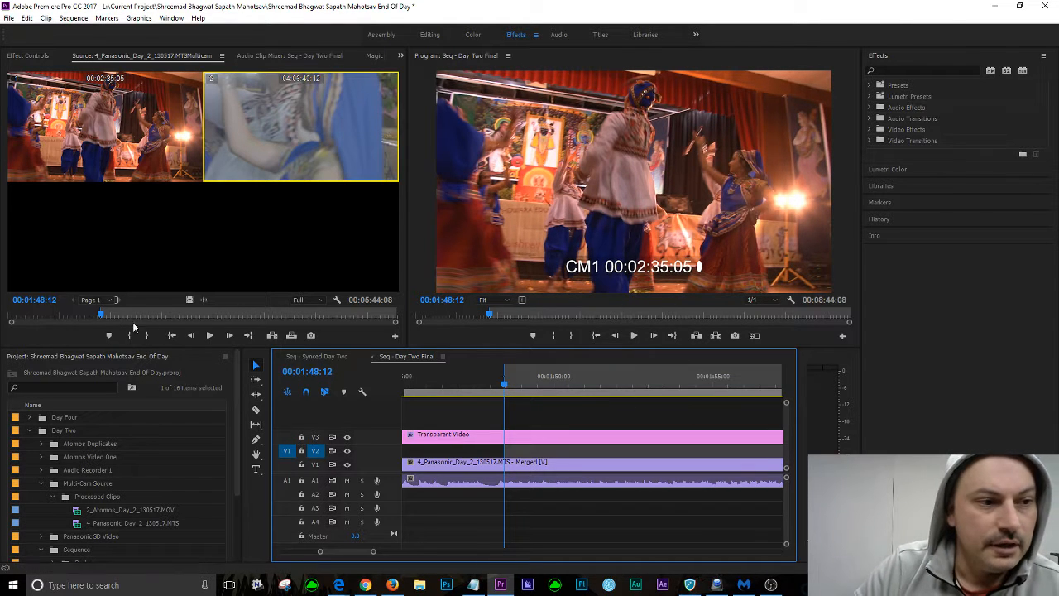
Play the multicam source from its In point to 00:01:51:22 and step back to 00:01:49:12 to examine camera 2's action
left_click(51, 340)
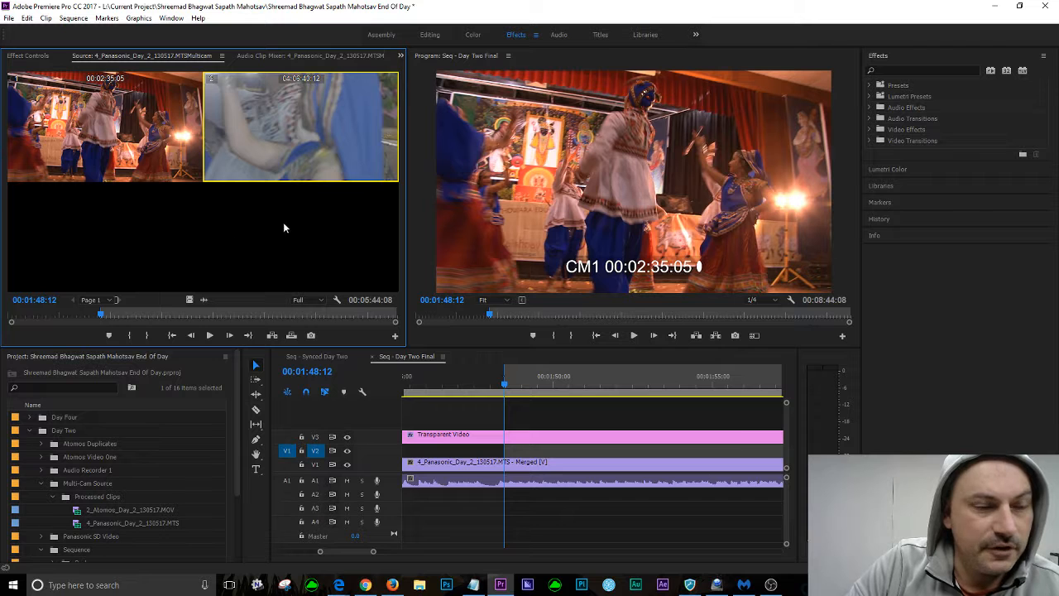
key("space")
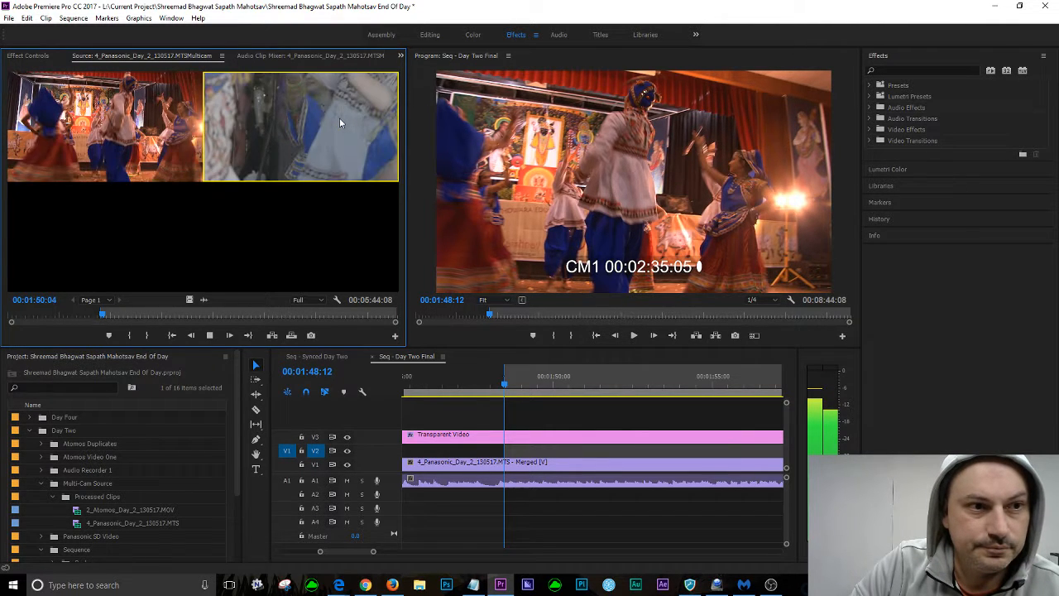
key("space")
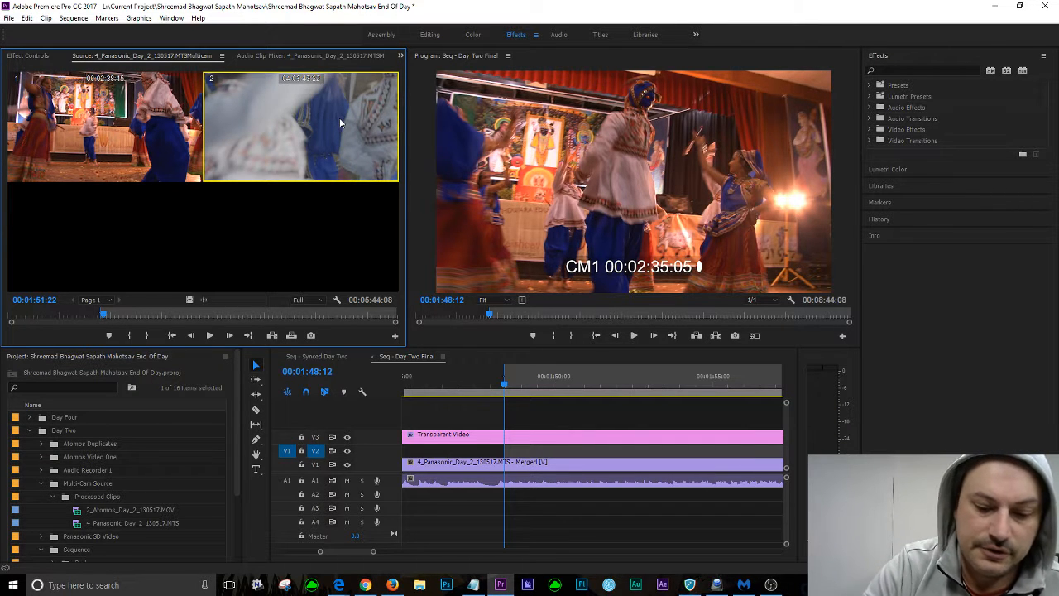
key("shift+Left")
key("shift+Left")
key("shift+Left")
key("shift+Left")
key("shift+Left")
key("shift+Left")
key("shift+Left")
key("shift+Left")
key("shift+Left")
key("shift+Left")
key("shift+Left")
key("shift+Left")
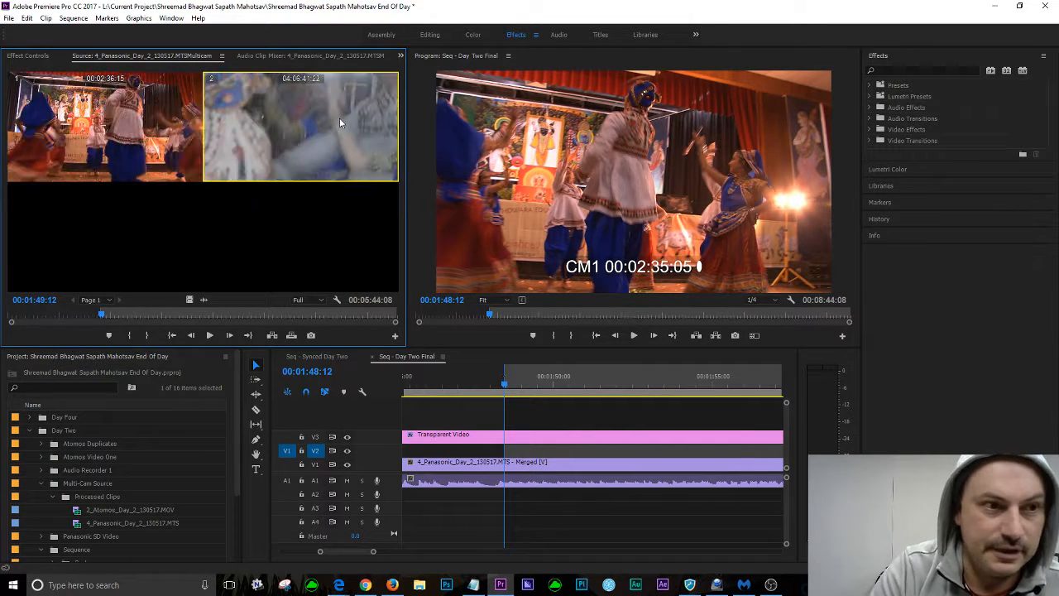
Shuttle the multicam source back and forth around 00:01:48:01, replaying camera 2's action and stopping at 00:01:51:22
key("j")
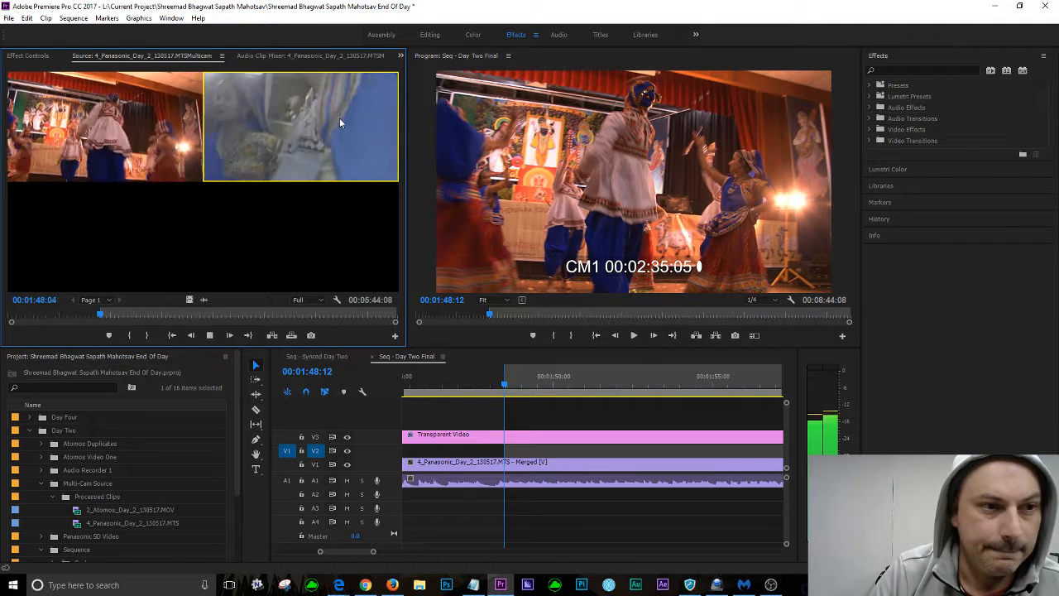
key("l")
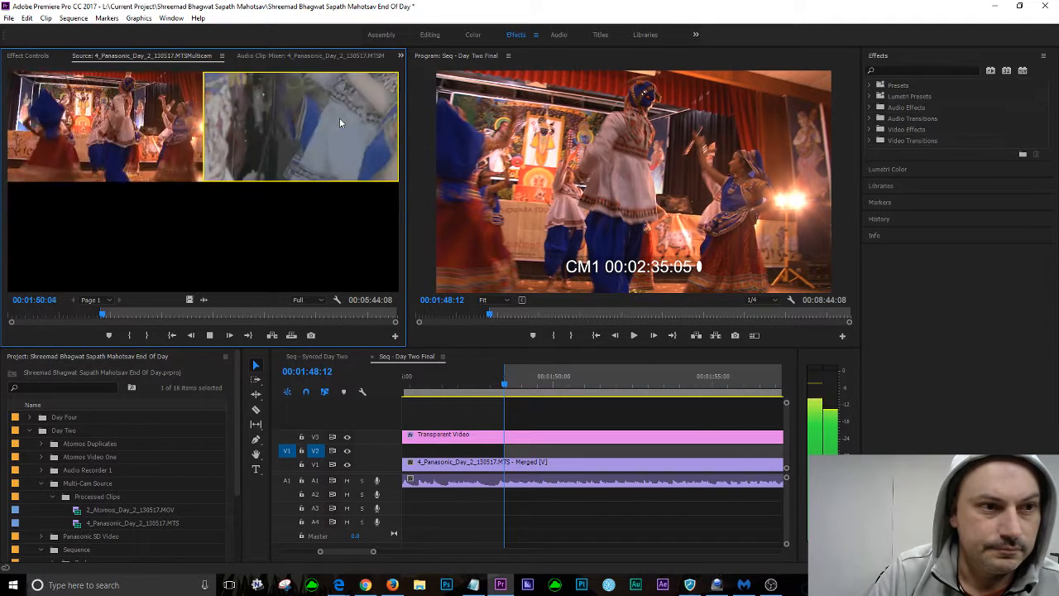
key("k")
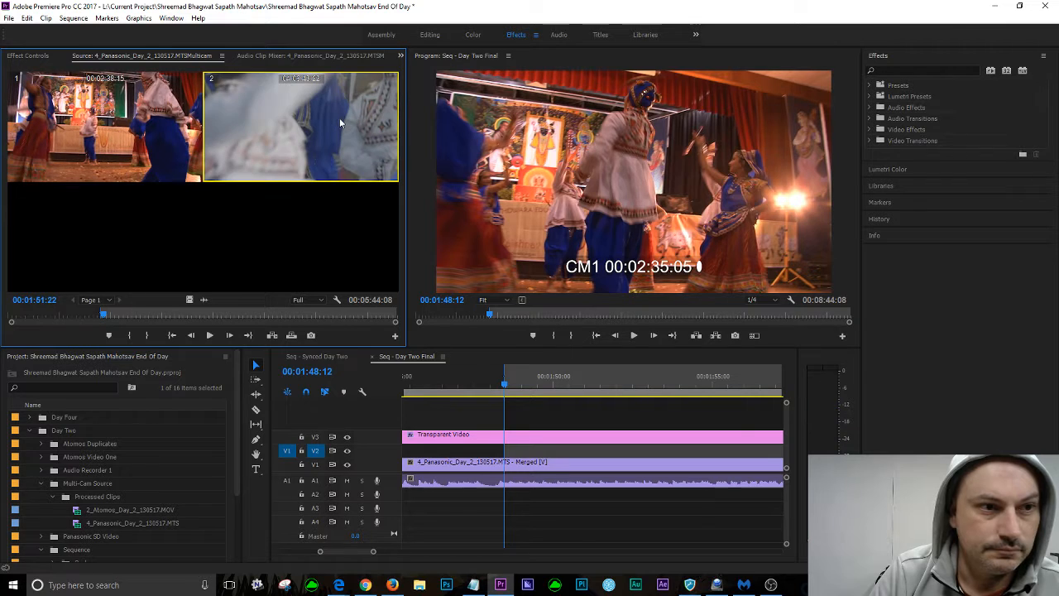
key("j")
key("j")
key("k")
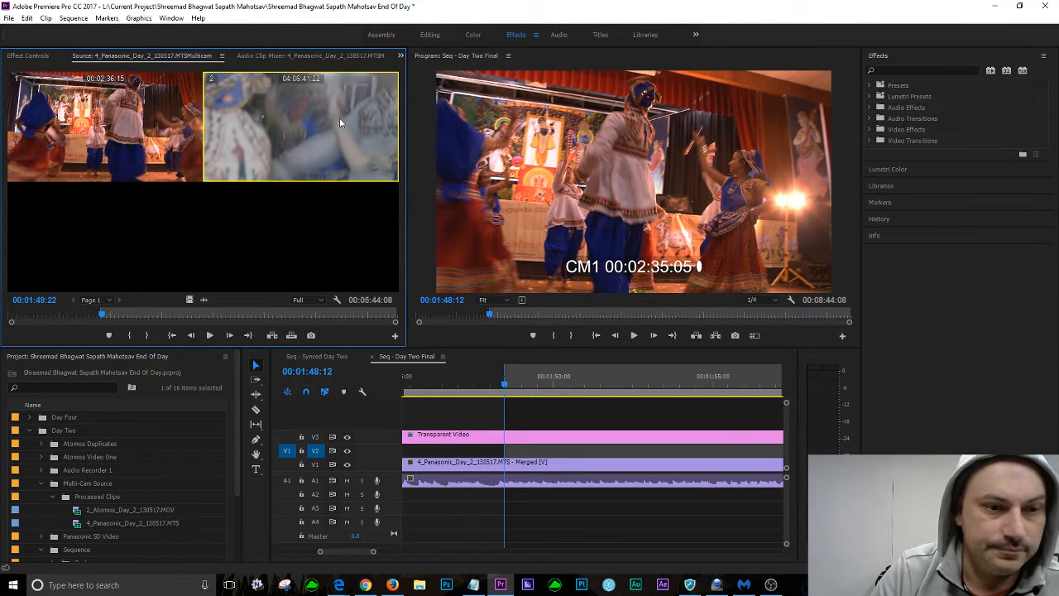
key("j")
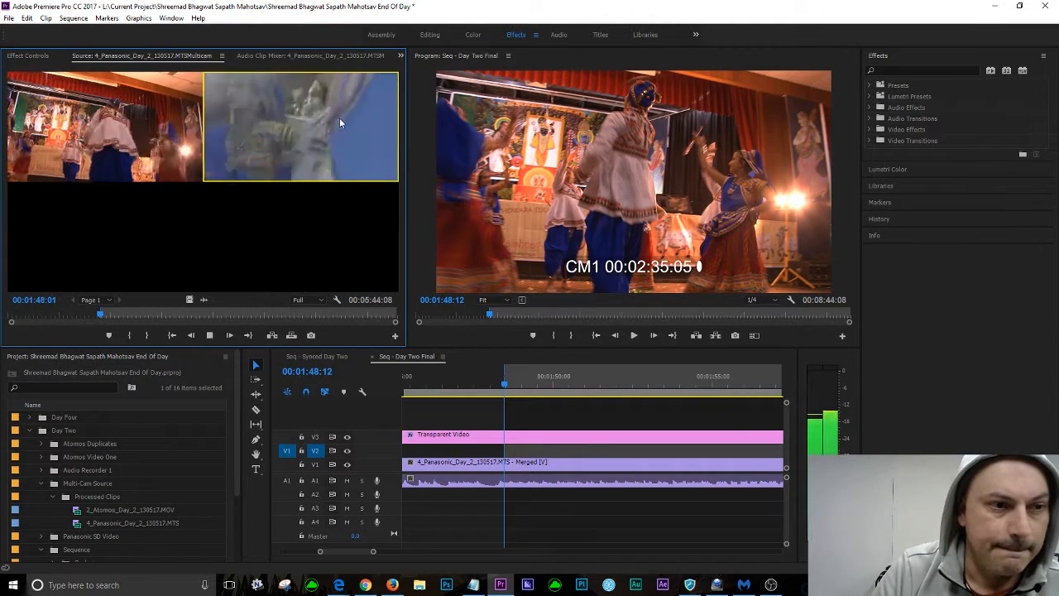
key("l")
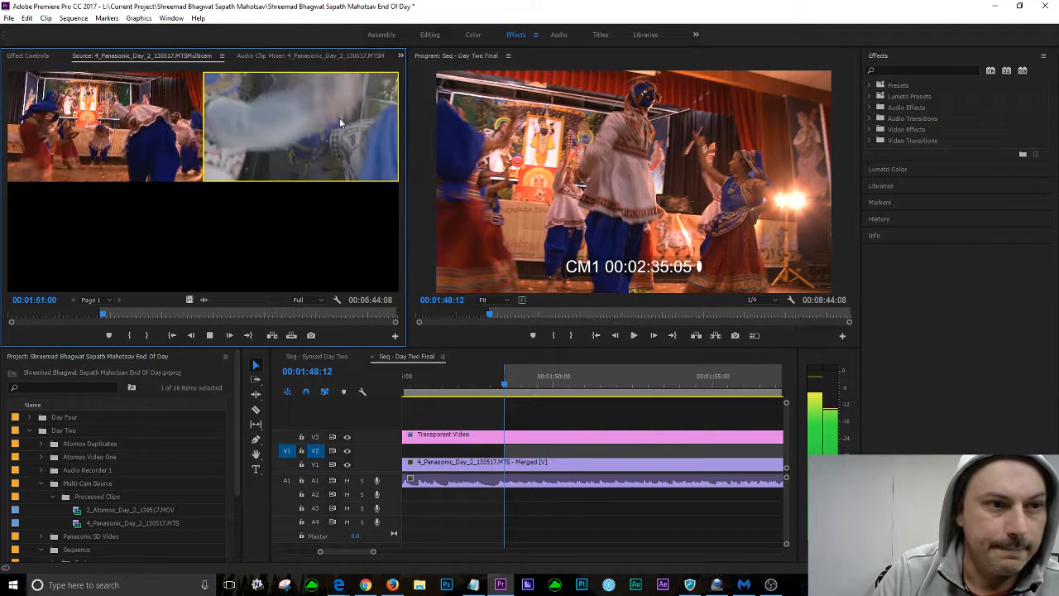
key("k")
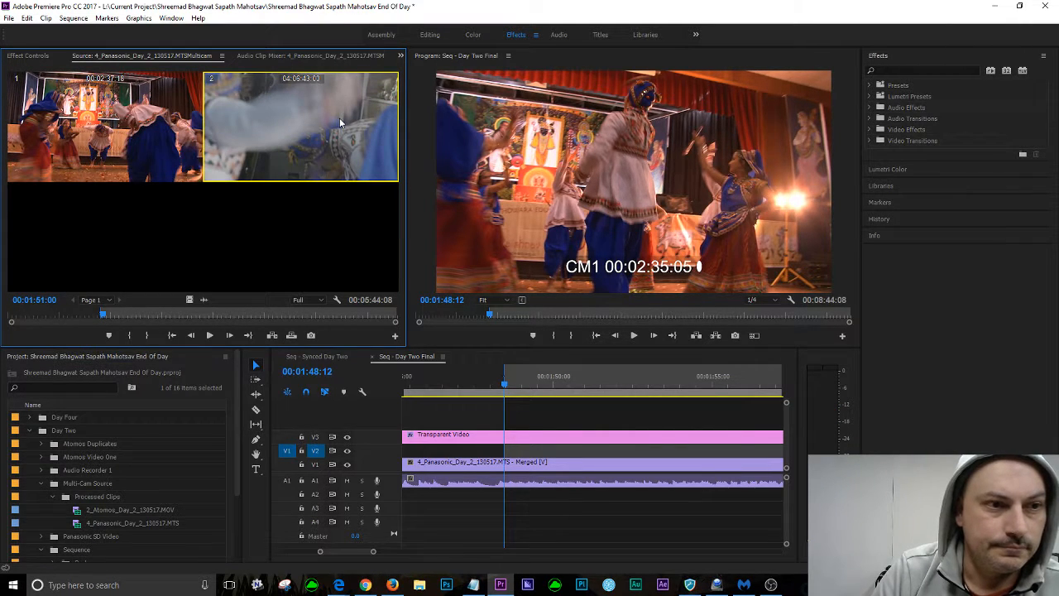
key("l")
key("k")
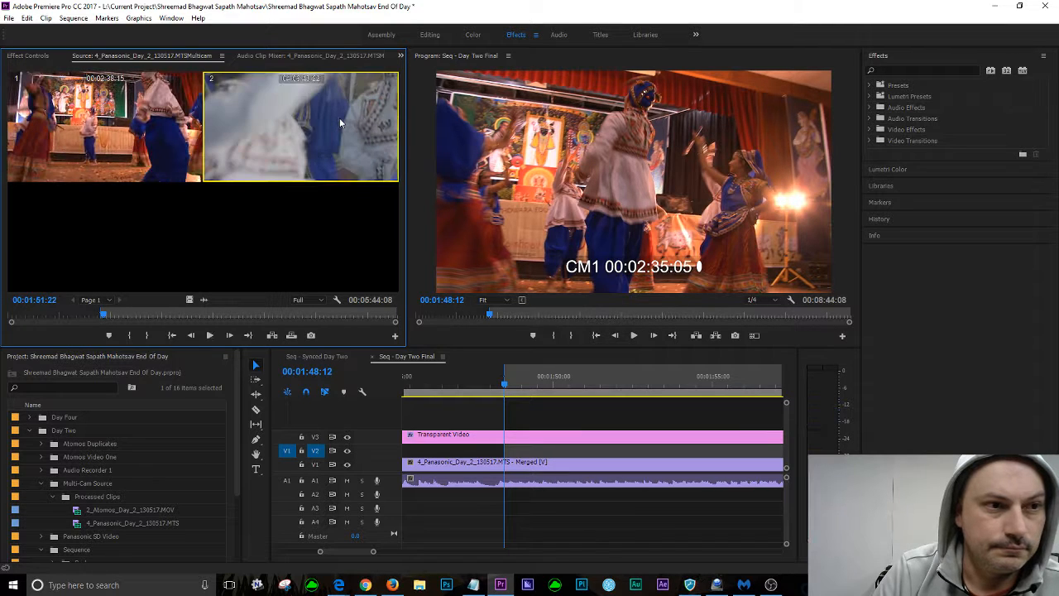
Step the multicam source back to 00:01:47:22 and replay the passage, stopping at 00:01:51:21
key("shift+Left")
key("shift+Left")
key("shift+Left")
key("shift+Left")
key("shift+Left")
key("shift+Left")
key("shift+Left")
key("shift+Left")
key("shift+Left")
key("shift+Left")
key("shift+Left")
key("shift+Left")
key("shift+Left")
key("shift+Left")
key("shift+Left")
key("shift+Left")
key("shift+Left")
key("shift+Left")
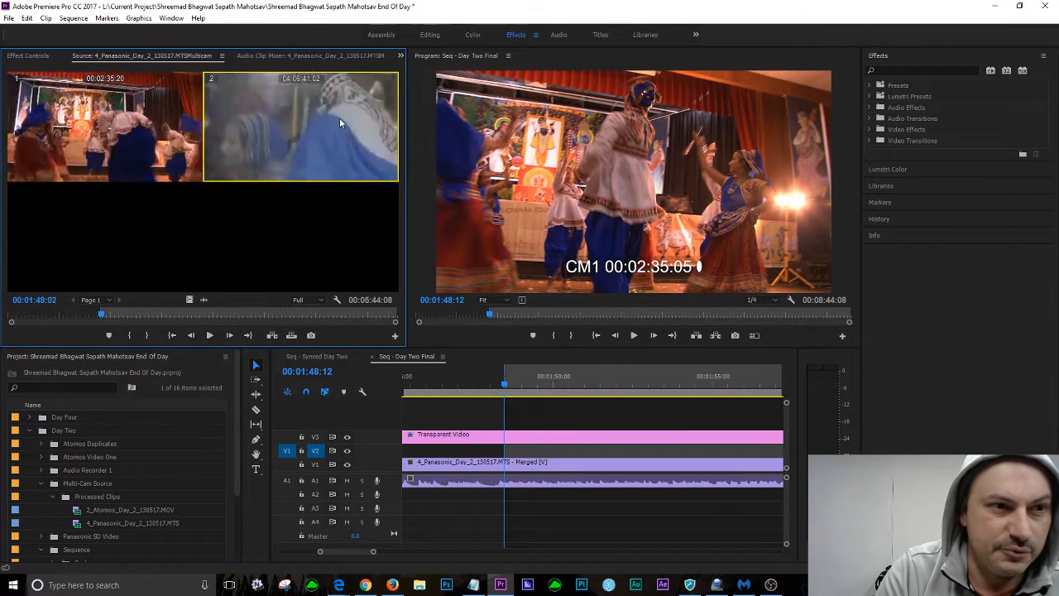
key("shift+Left")
key("shift+Left")
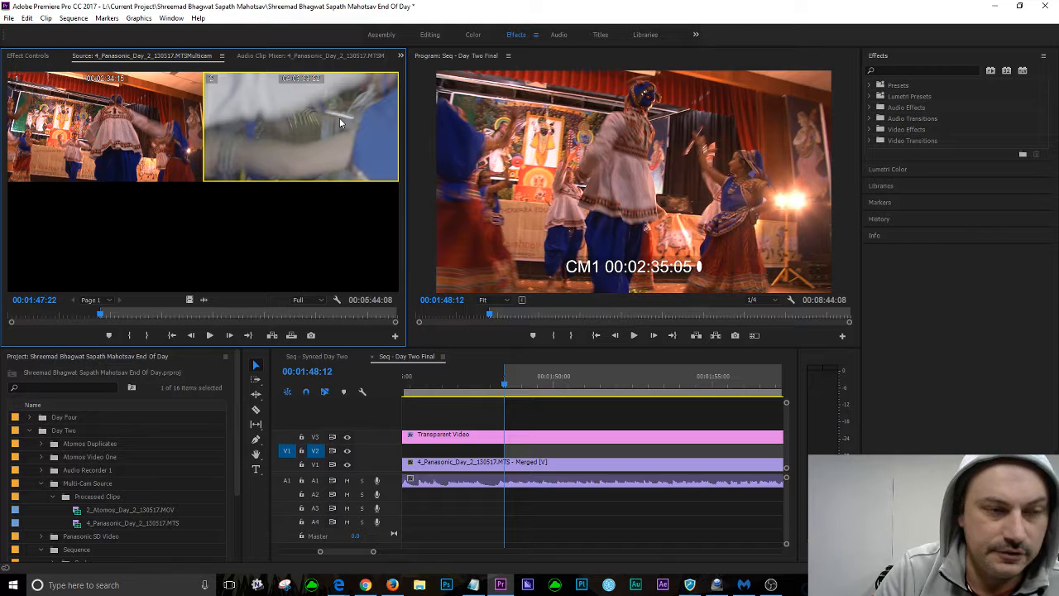
key("l")
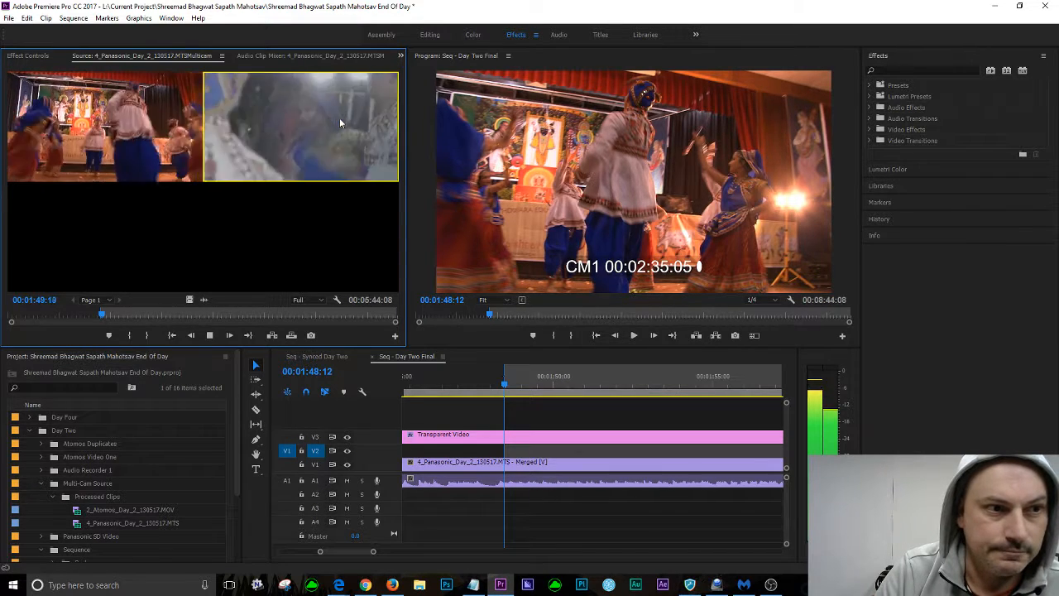
key("k")
key("l")
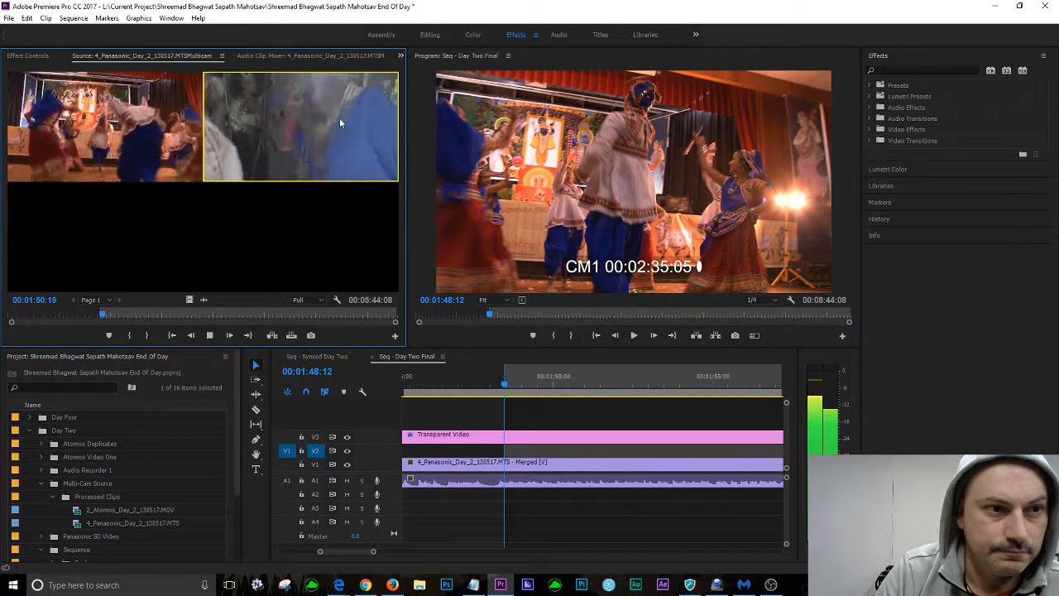
key("k")
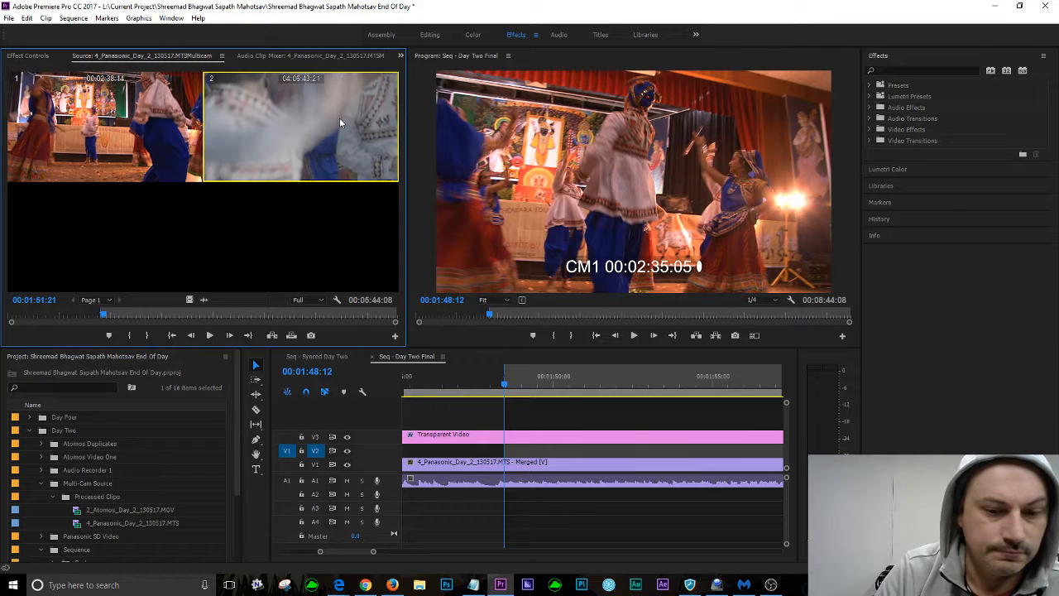
Park the multicam source at 00:01:50:24 and mark a sequence Out point at 00:01:50:24, matching camera 1 timecode 00:02:37:17
key("j")
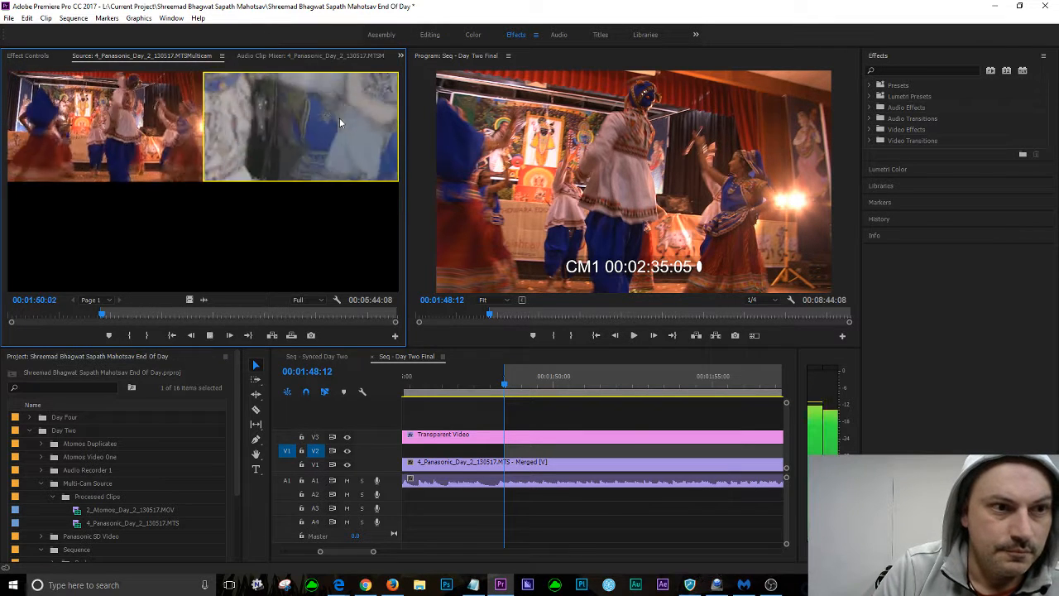
key("l")
key("k")
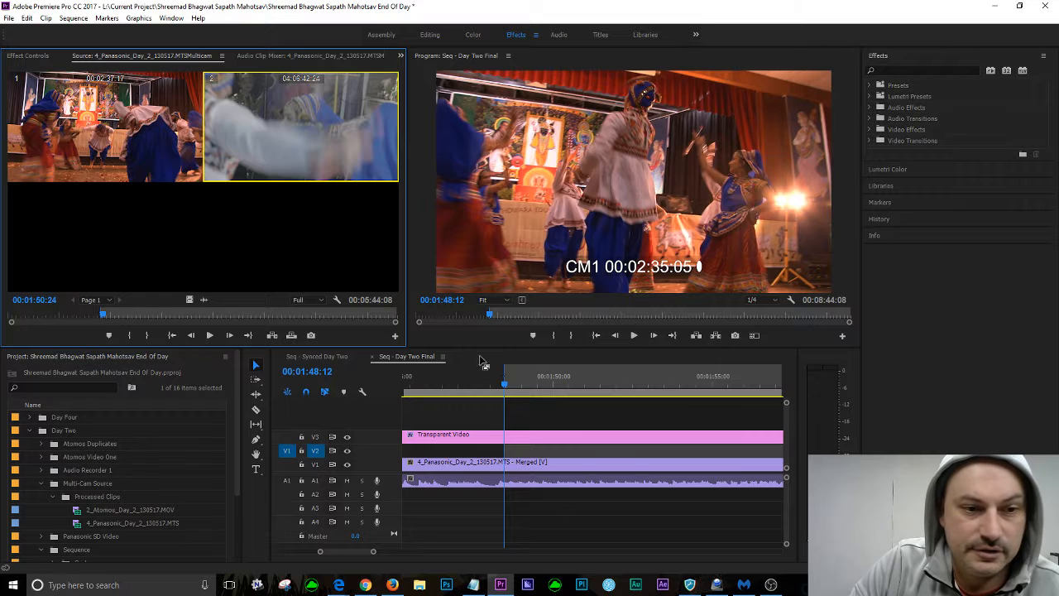
left_click_drag(506, 386, 576, 383)
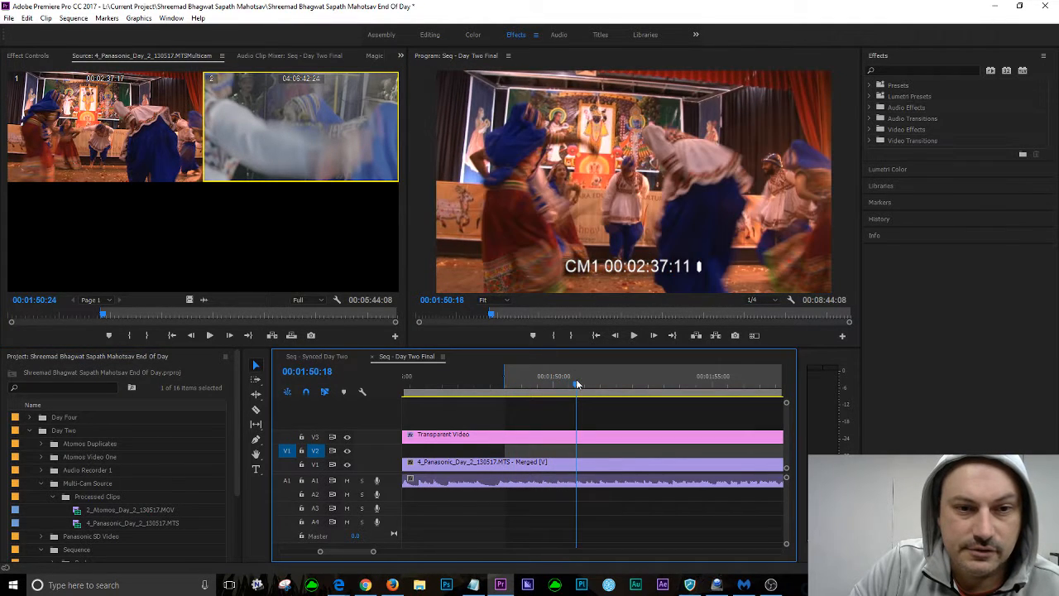
left_click_drag(578, 381, 580, 383)
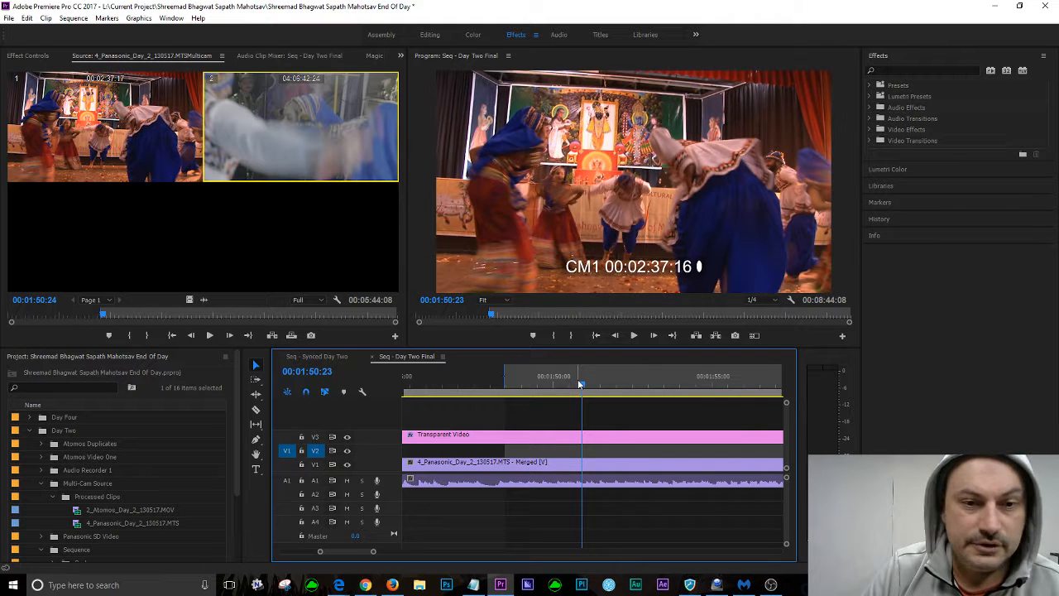
key("Right")
key("o")
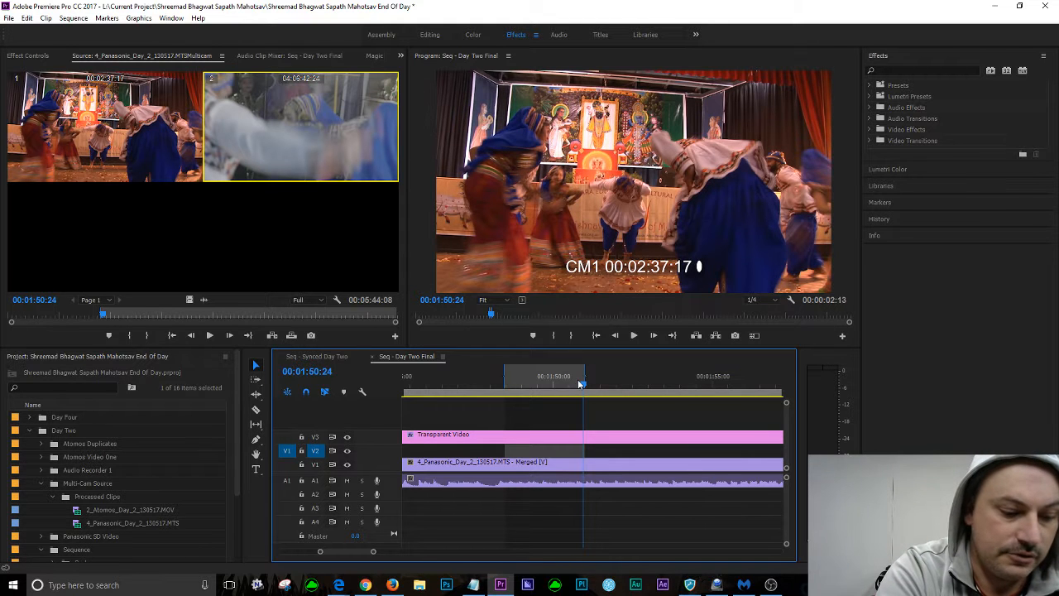
Return sequence and source to their In points at 00:01:48:12, preview the shot, and overwrite camera 2 onto V2 between the sequence marks
key("shift+i")
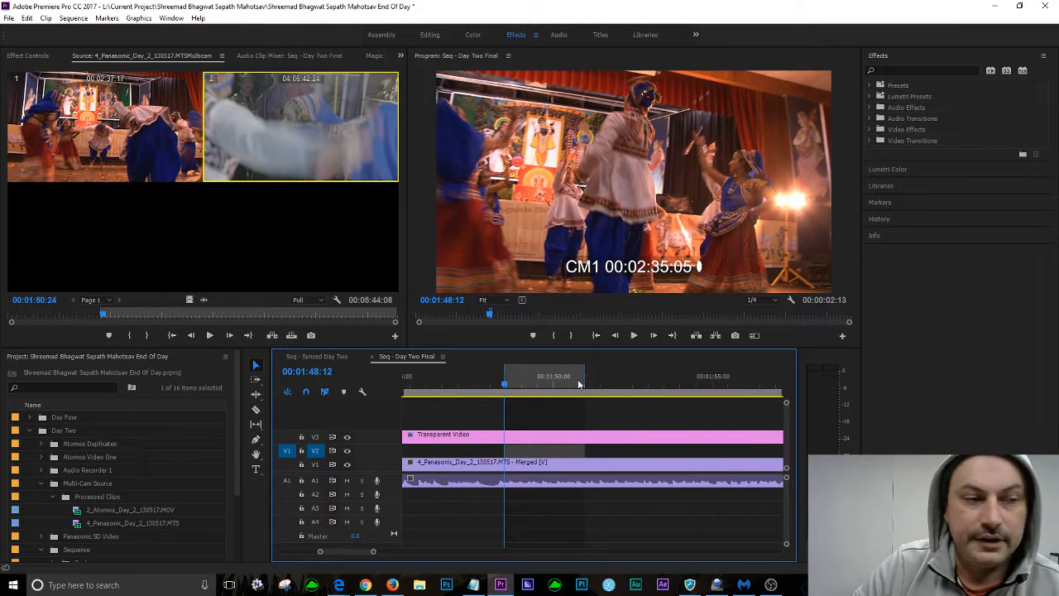
left_click(93, 331)
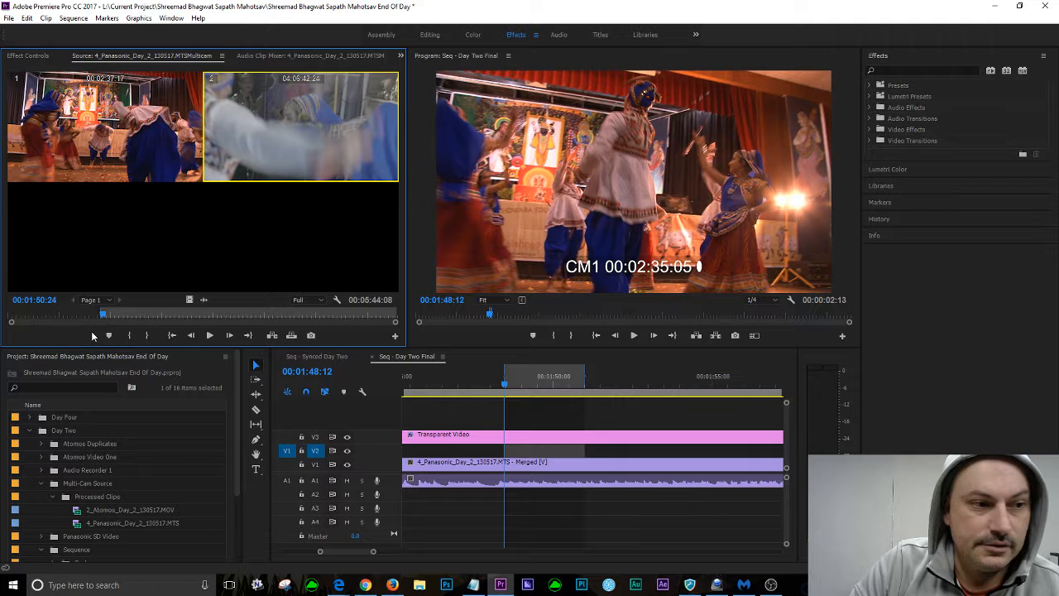
key("shift+i")
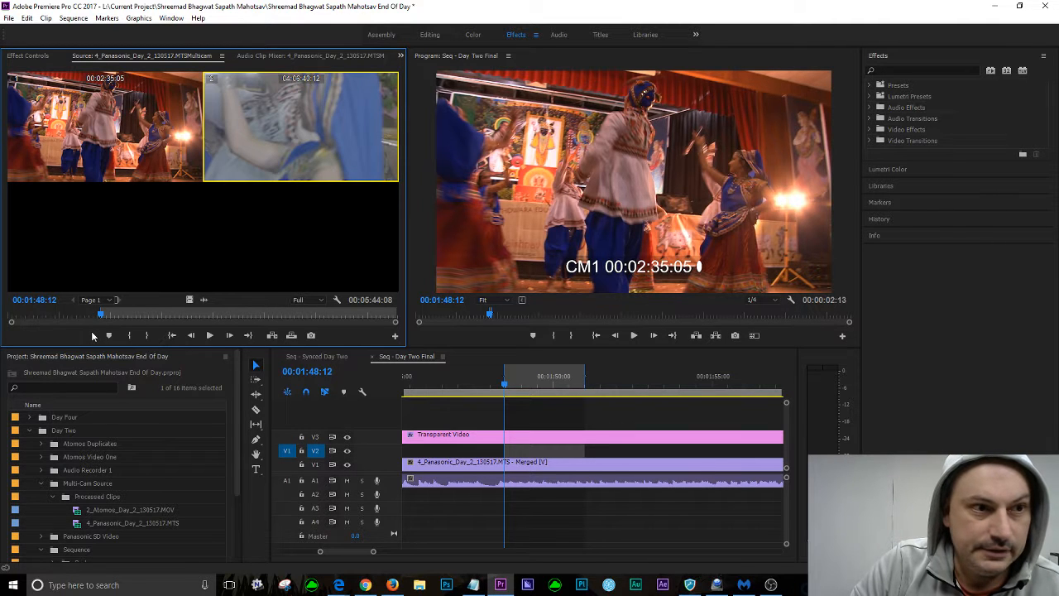
key("space")
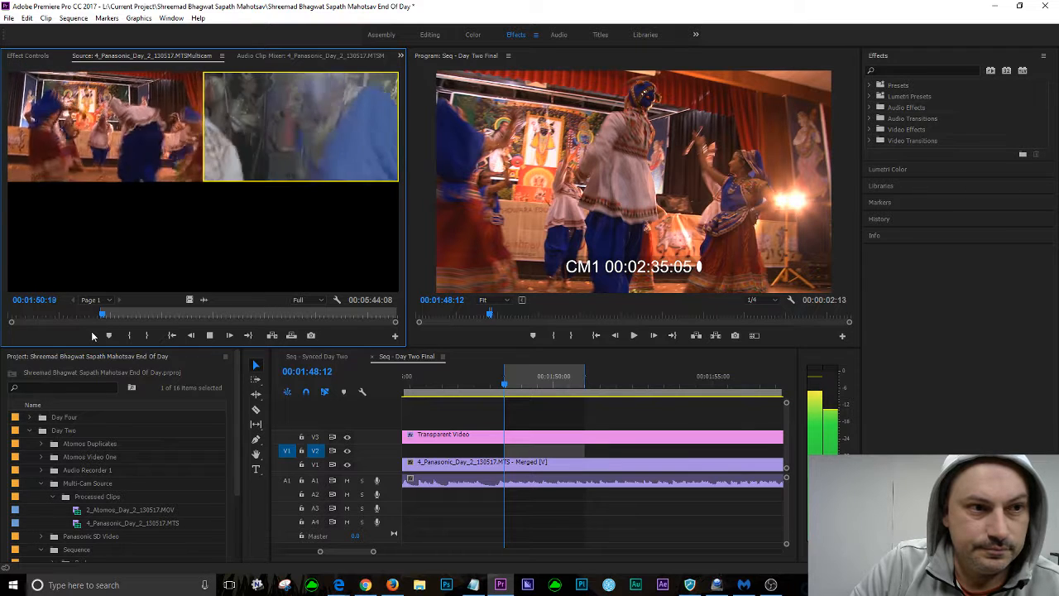
key("space")
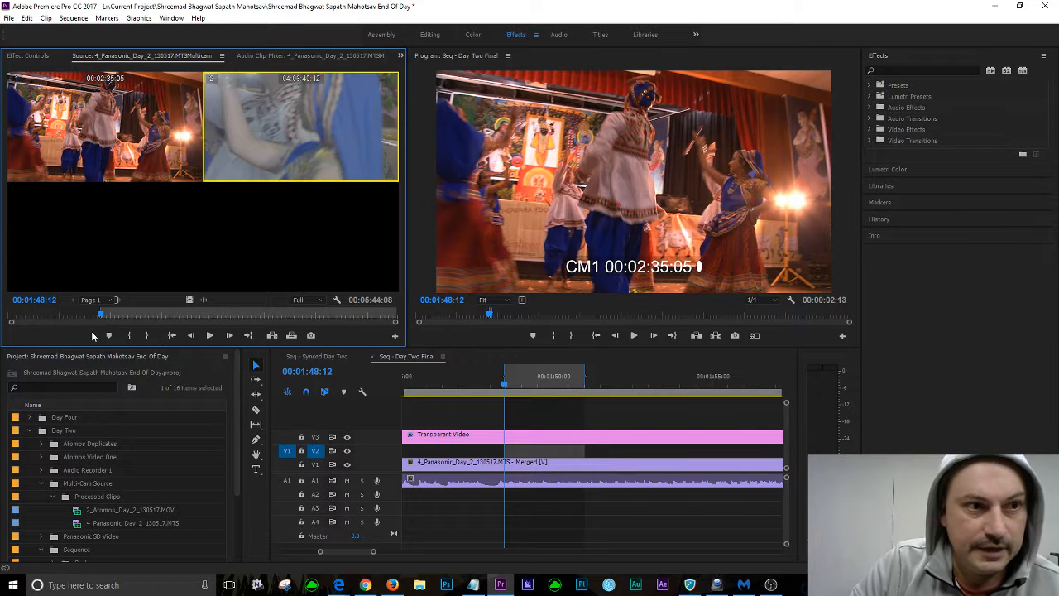
key("period")
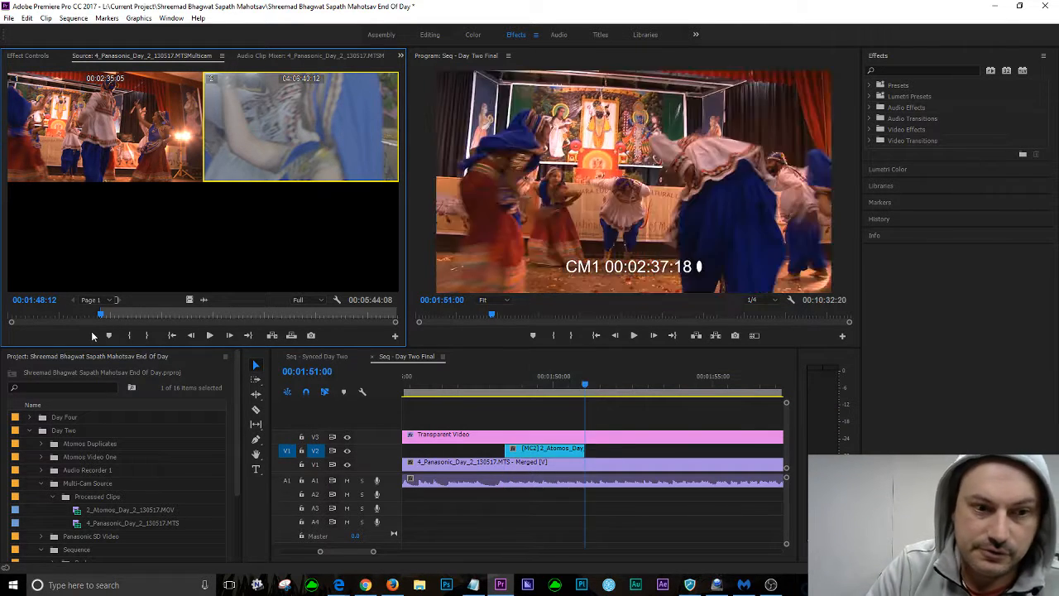
Play the sequence from 00:01:46:10 to 00:01:53:18 to review the new V2 clip, and save the project
left_click(445, 385)
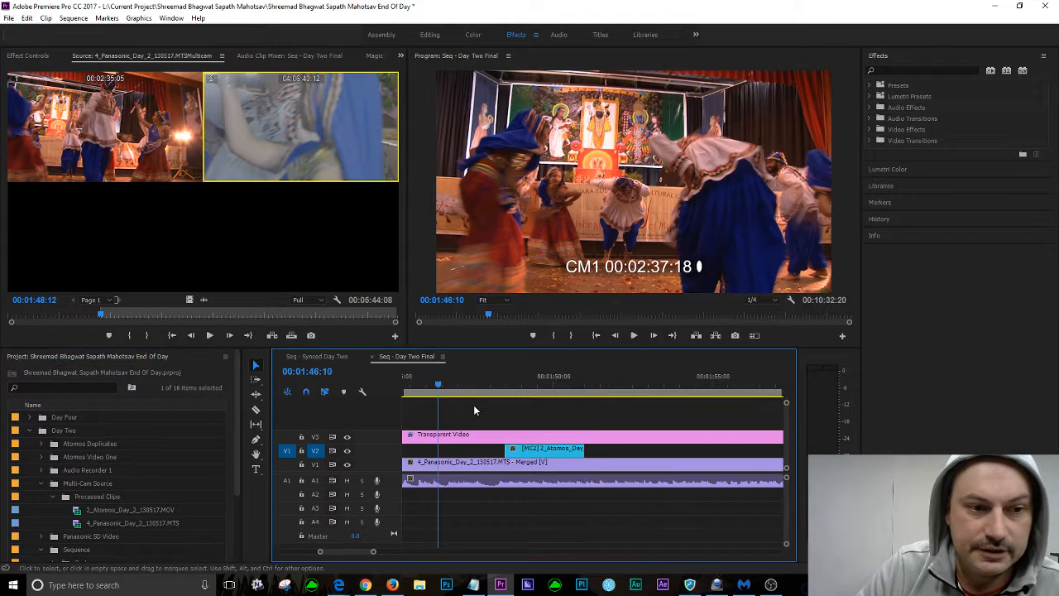
key("space")
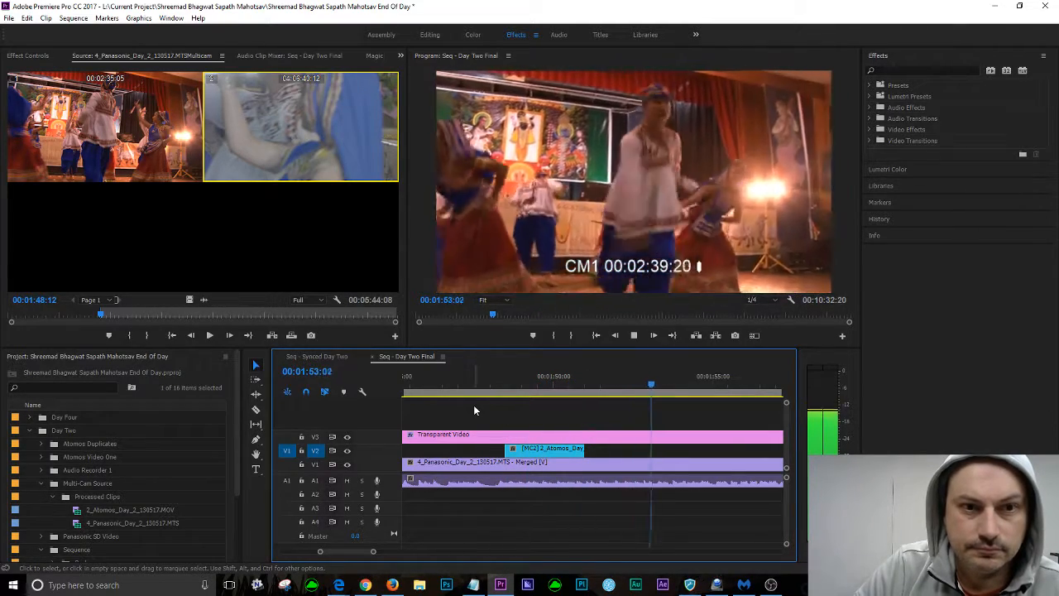
key("space")
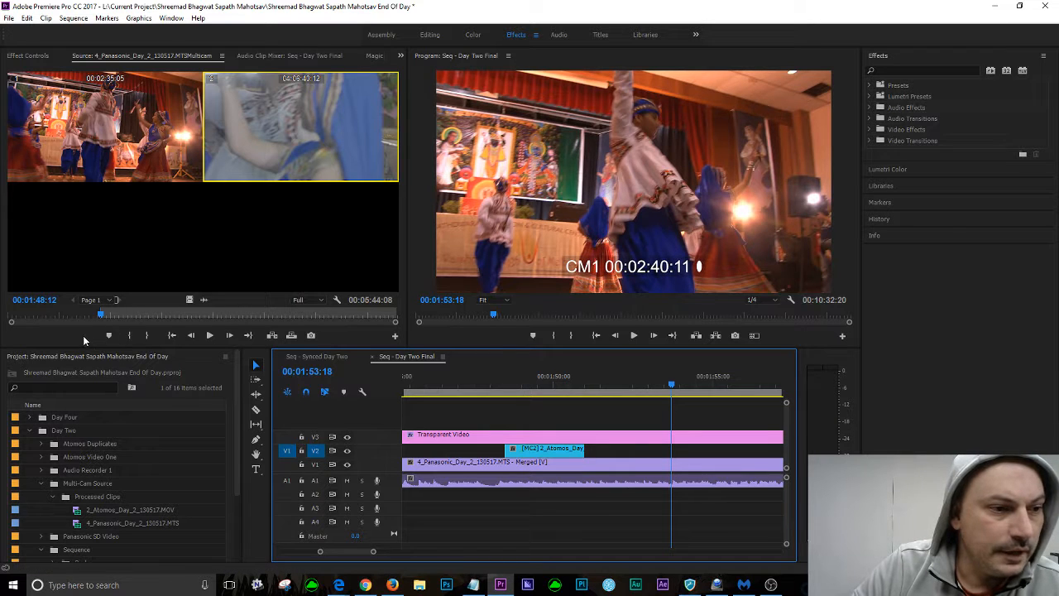
left_click(8, 17)
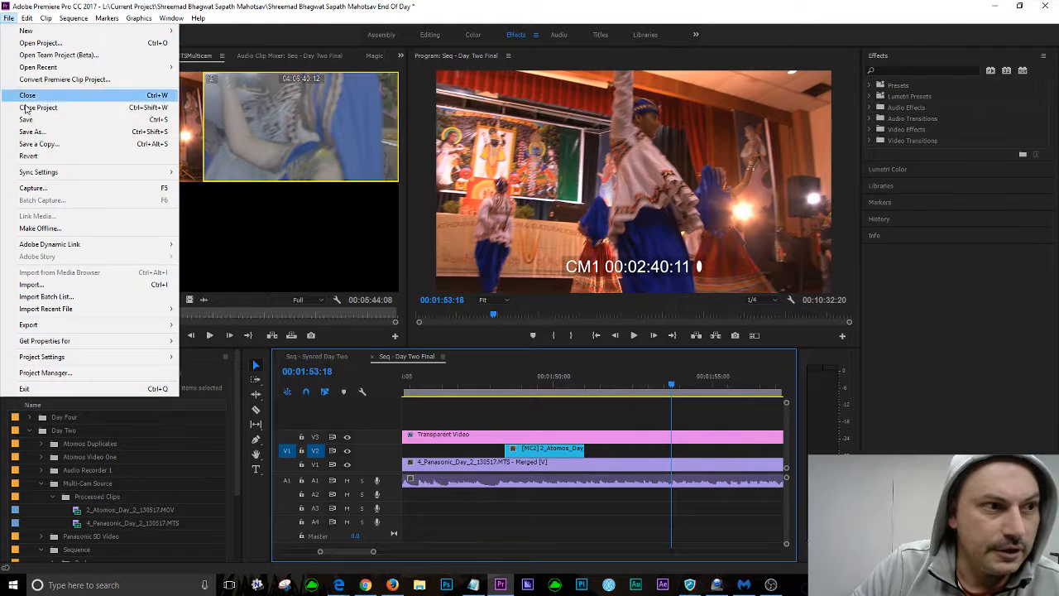
left_click(25, 119)
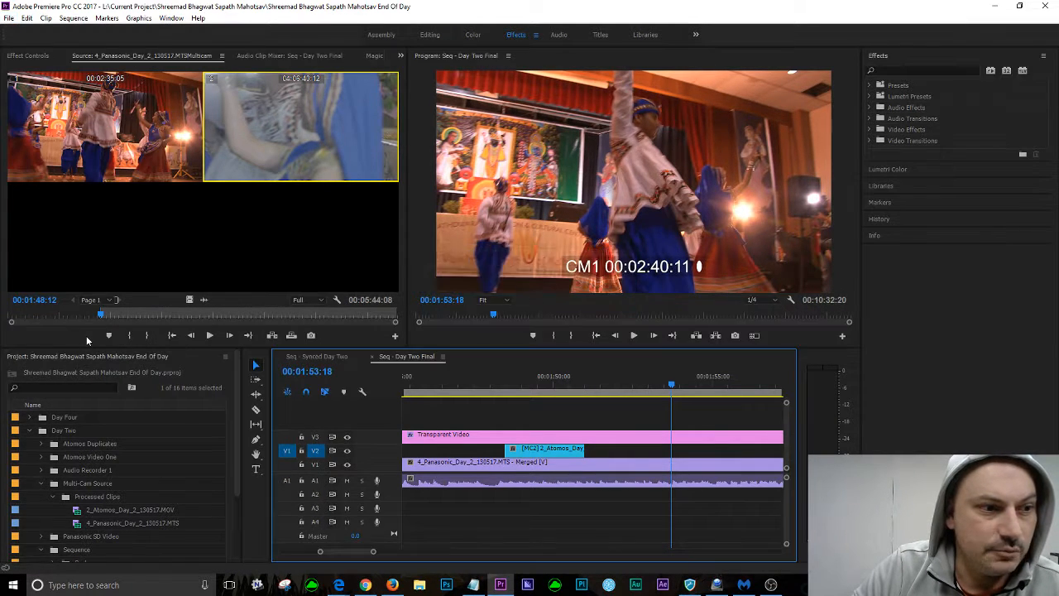
Play and scrub the multicam source onward from 00:01:48:12 for the next shot, and mark a source In point at 00:01:56:12
key("space")
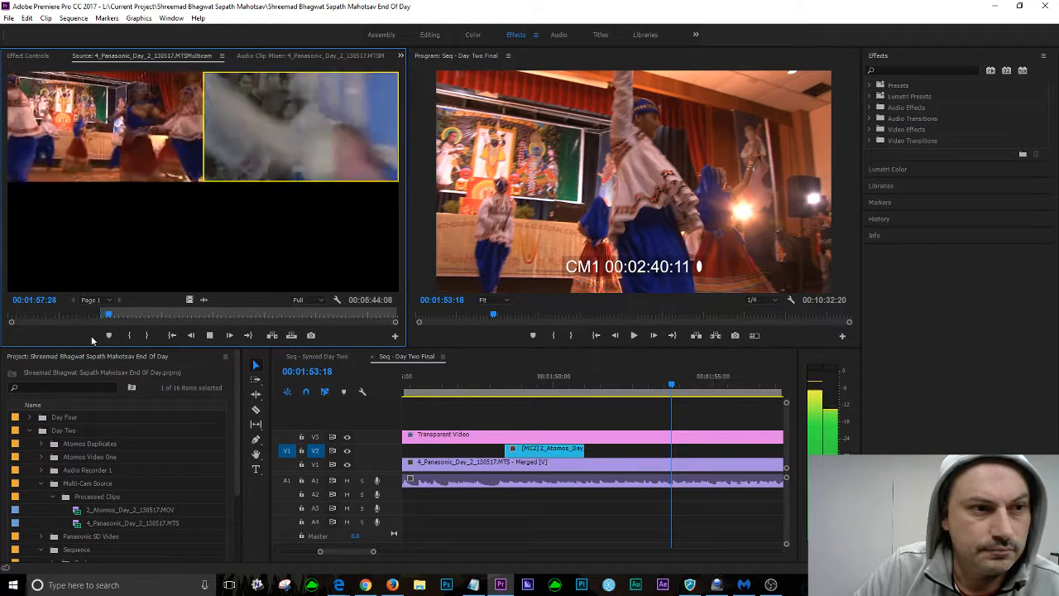
key("space")
left_click_drag(110, 314, 106, 316)
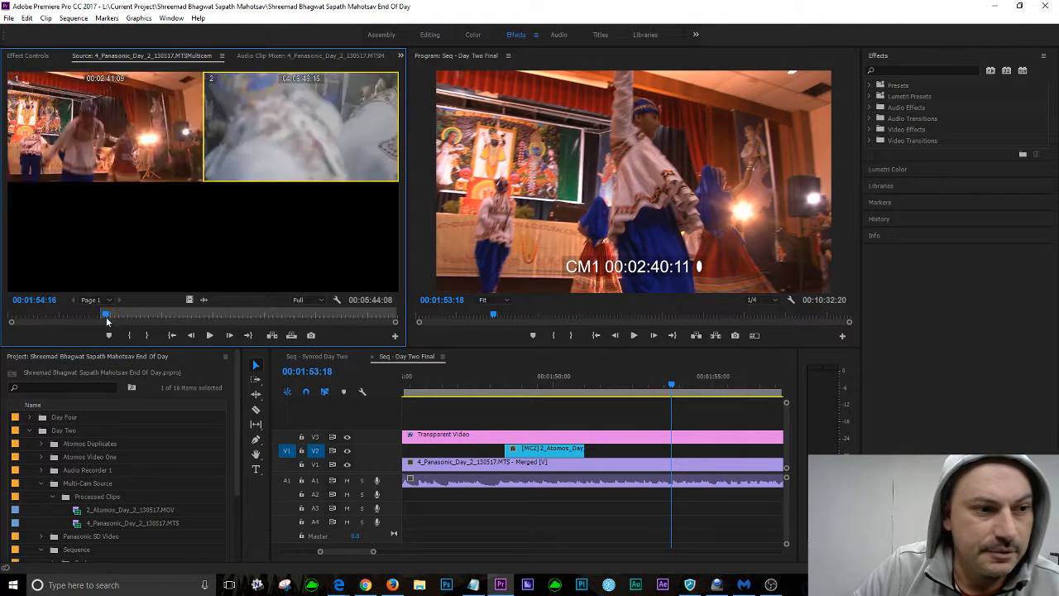
key("space")
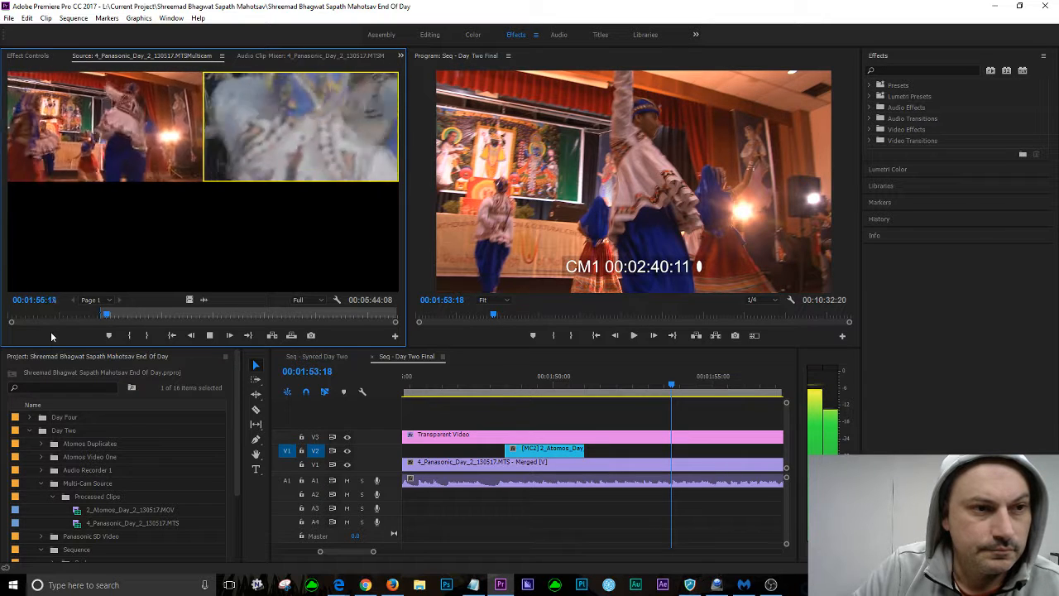
key("space")
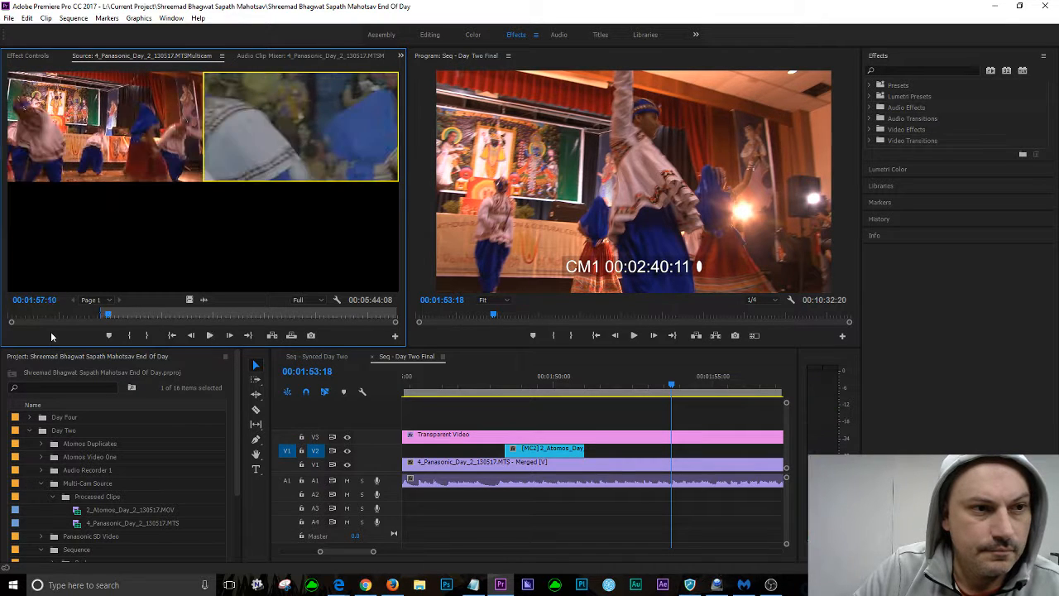
left_click_drag(107, 318, 102, 316)
key("space")
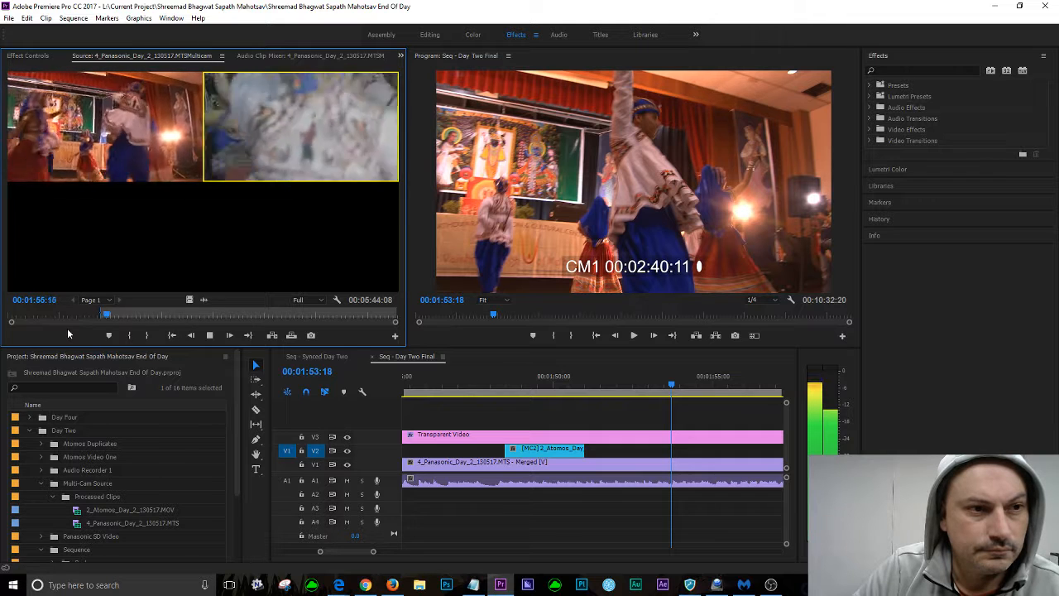
key("space")
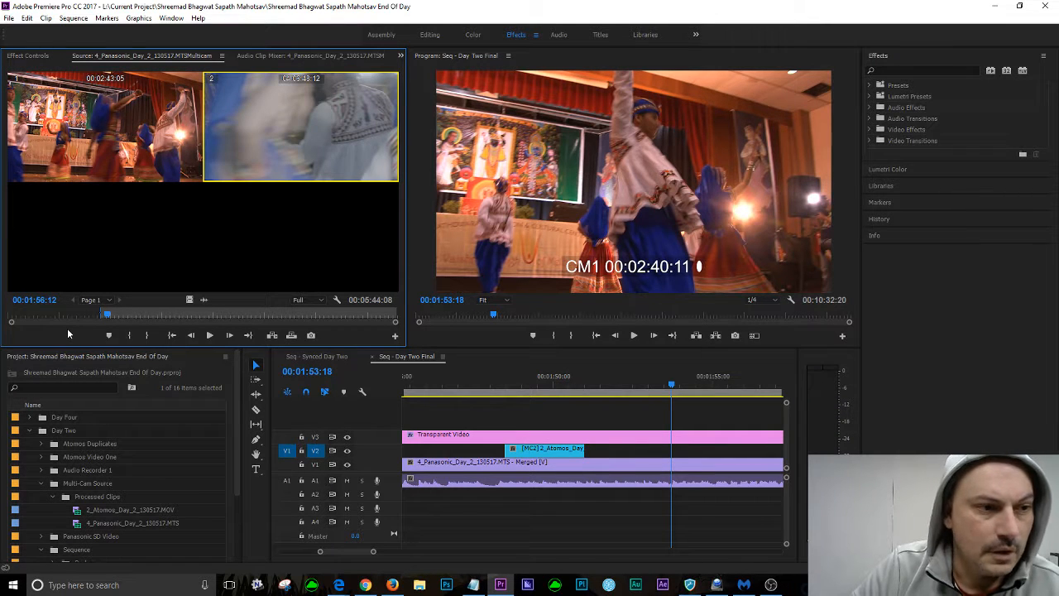
Replay the multicam source from the 00:01:56:12 In point to judge where the next camera 2 shot should start
key("space")
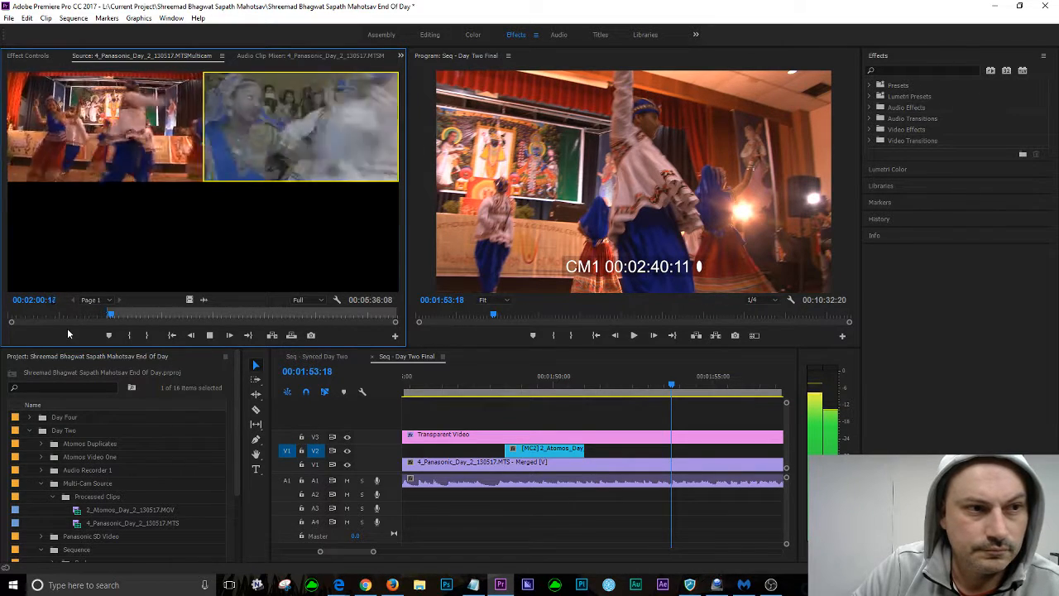
key("space")
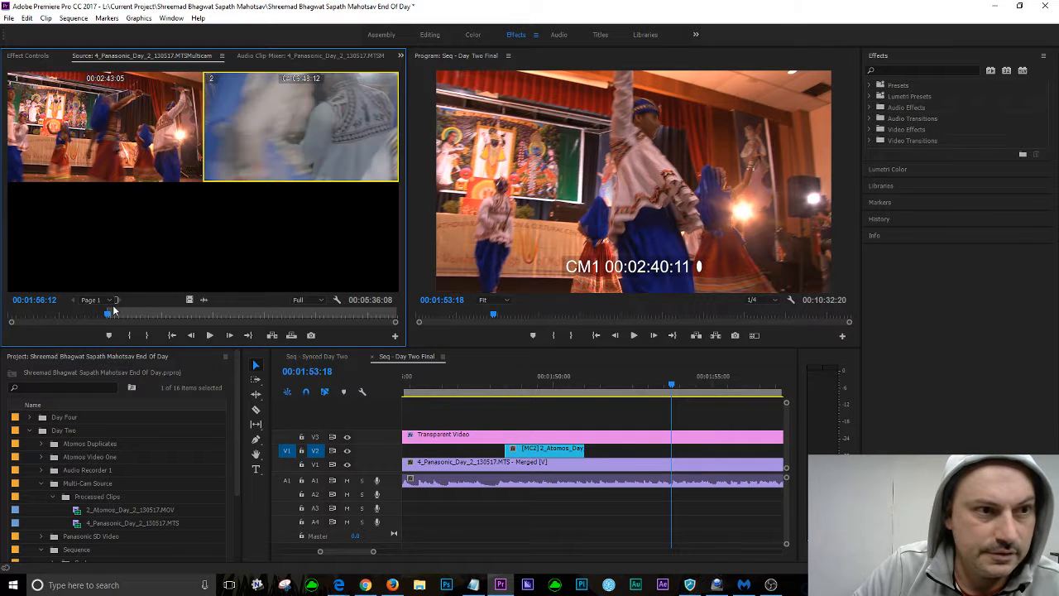
key("space")
key("space")
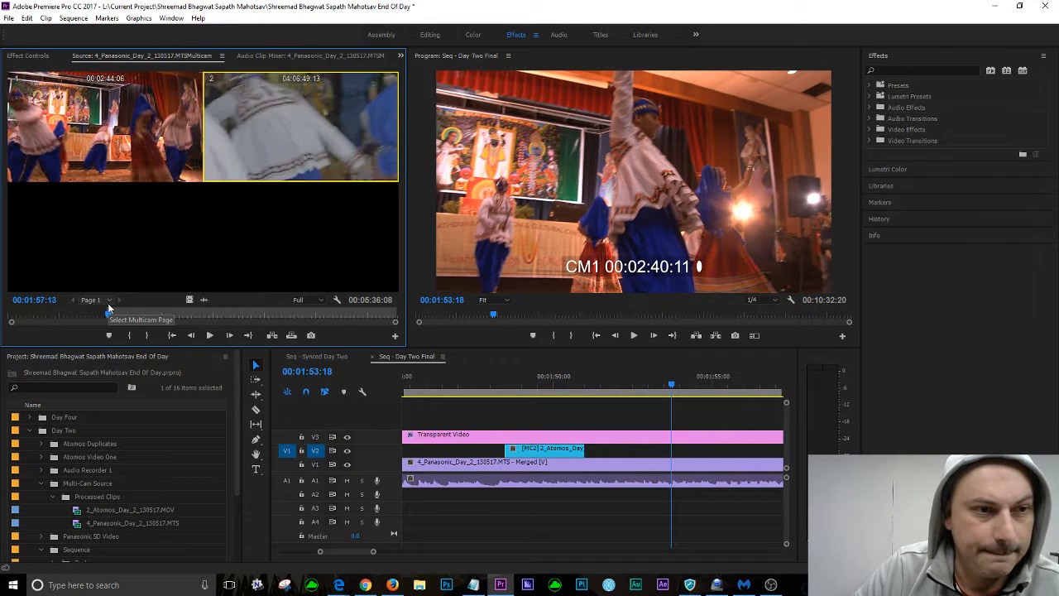
key("space")
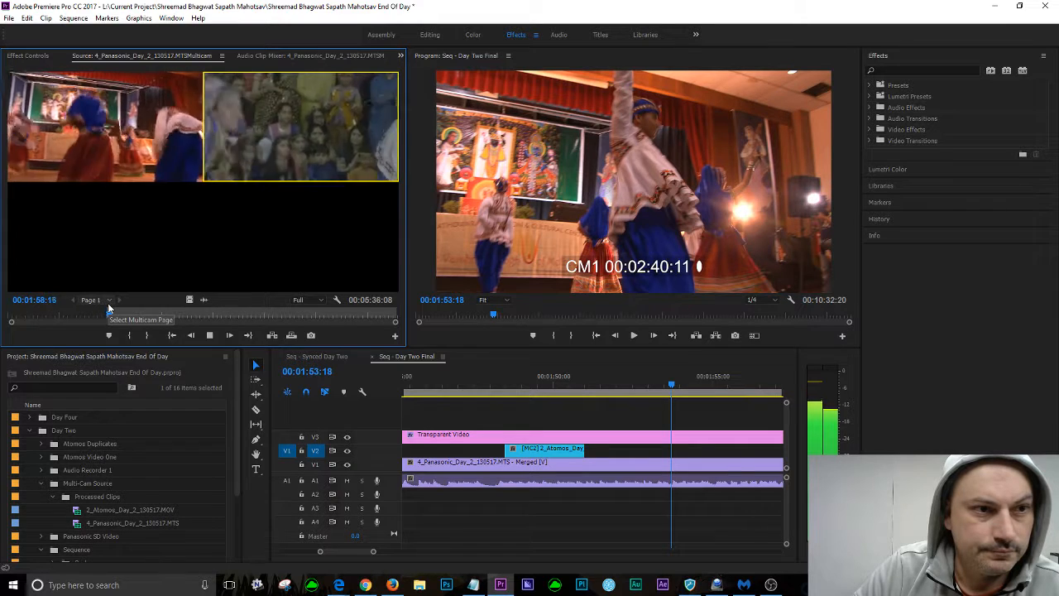
key("space")
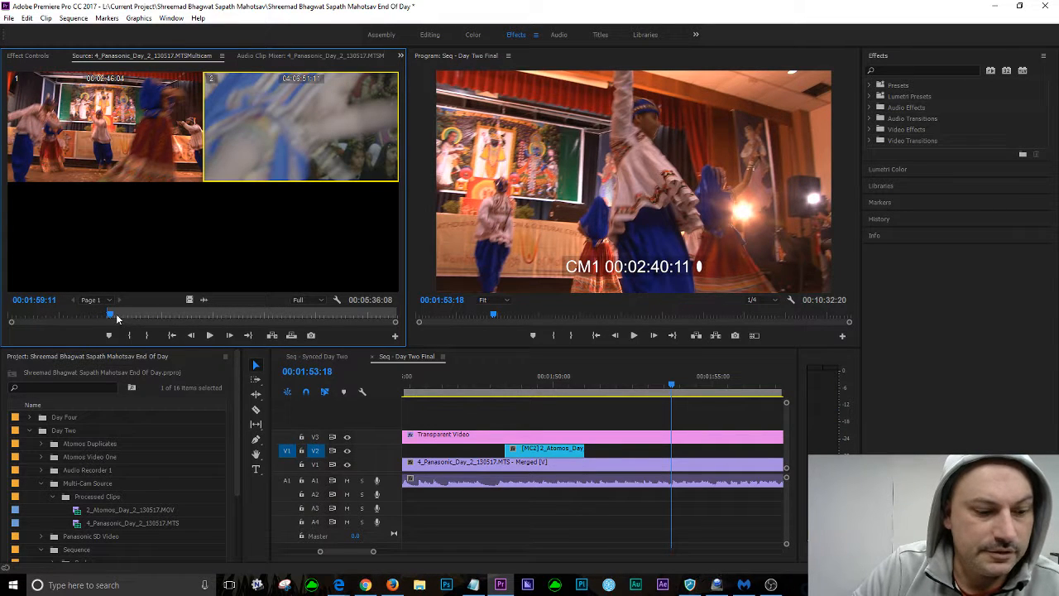
left_click(107, 312)
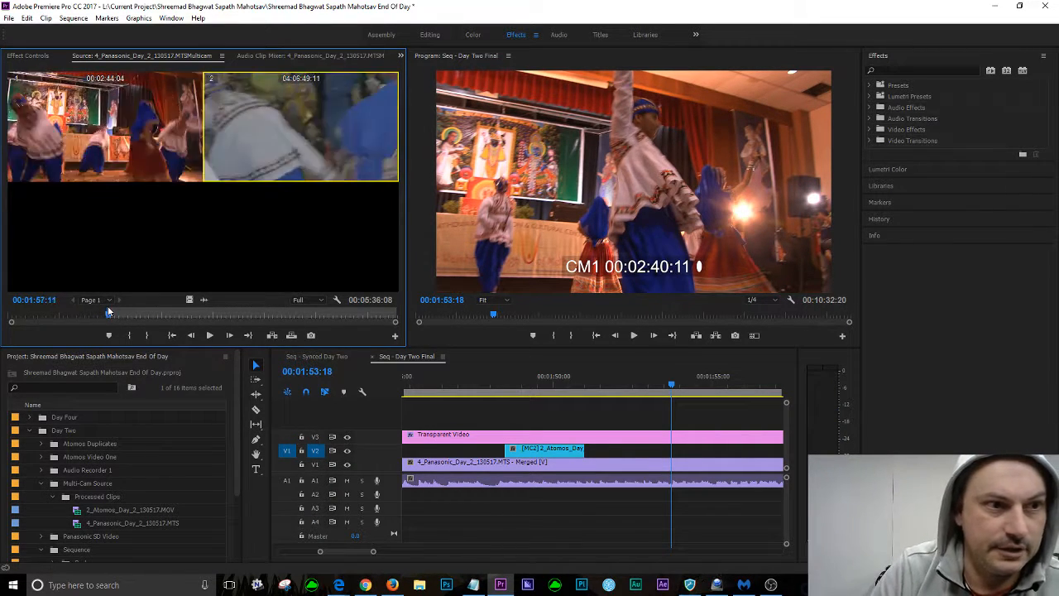
key("space")
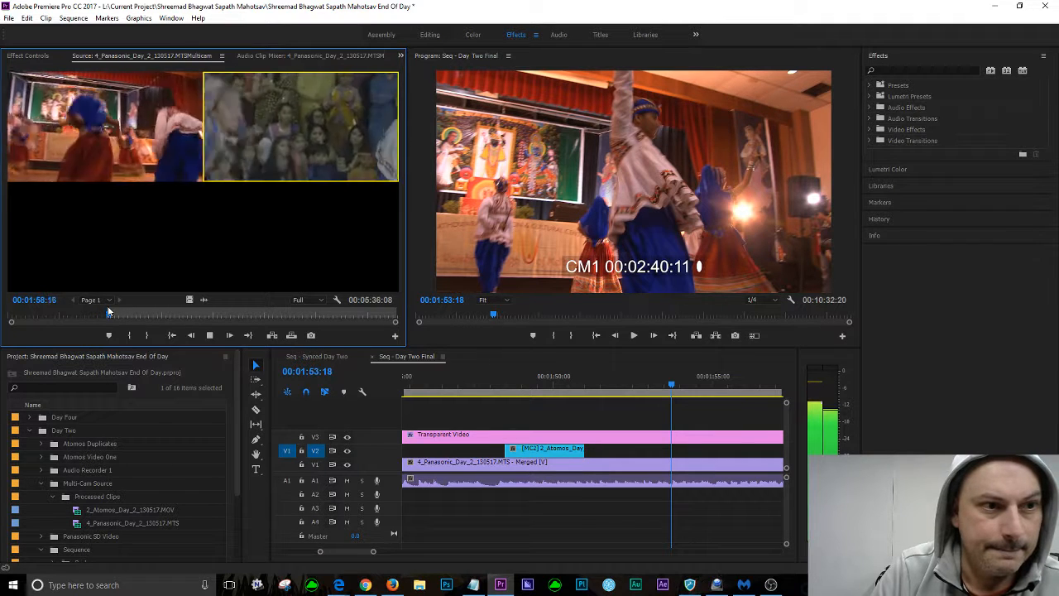
key("space")
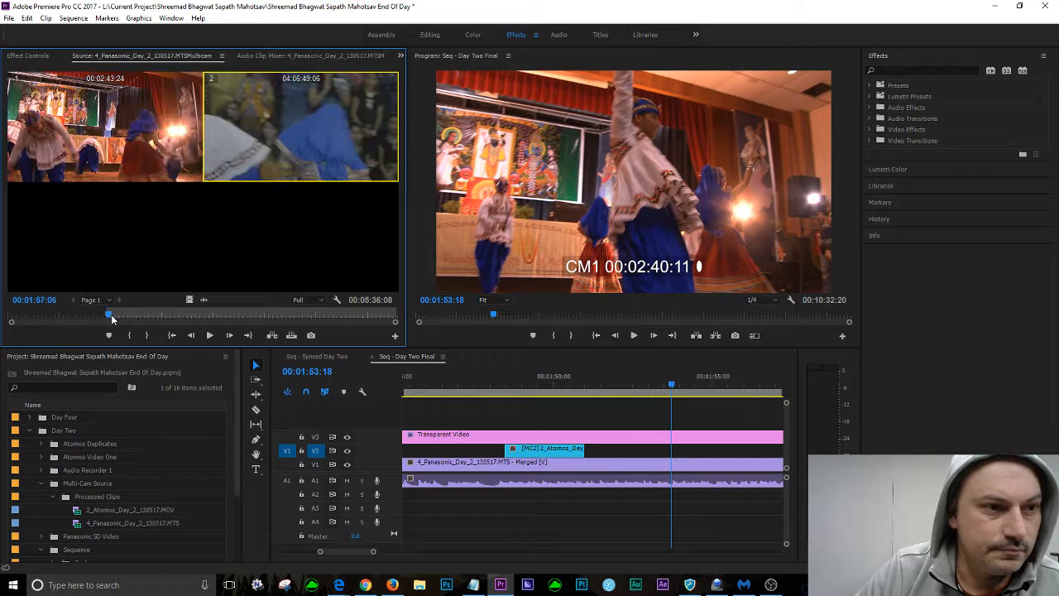
Step the multicam source back in short jumps and replay the passage up to 00:01:59:04
key("space")
key("space")
key("shift+Left")
key("shift+Left")
key("shift+Left")
key("shift+Left")
key("shift+Left")
key("shift+Left")
key("shift+Left")
key("shift+Left")
key("shift+Left")
key("shift+Left")
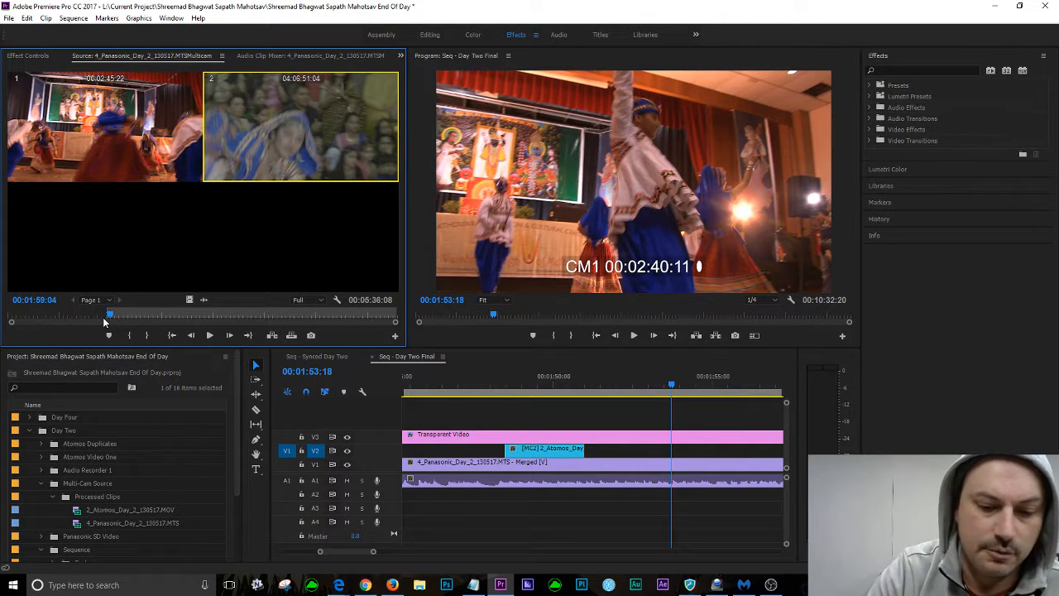
key("space")
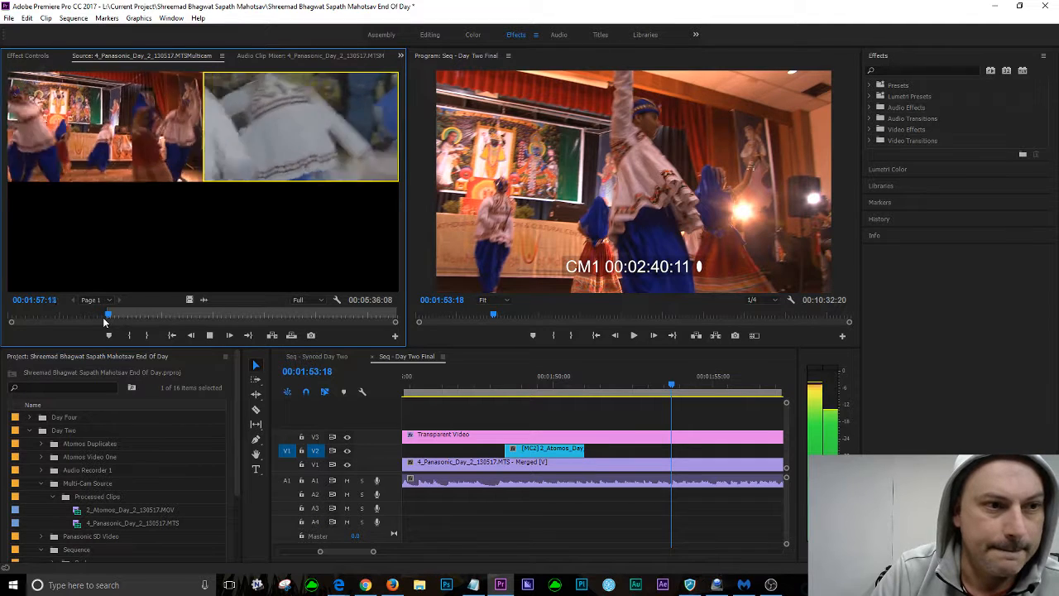
key("space")
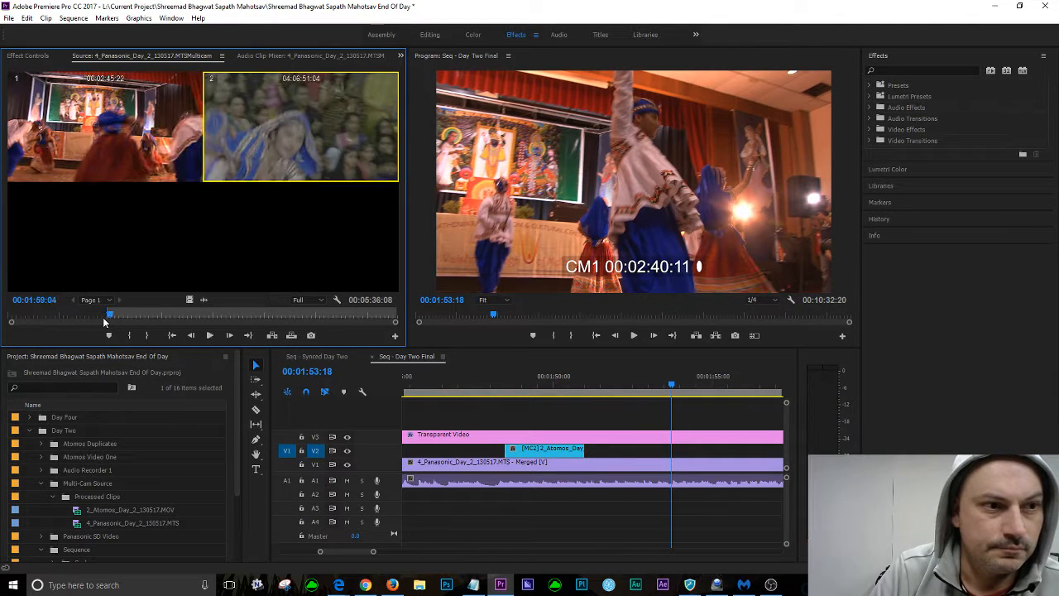
Narrow down the shot's start in the multicam source and mark a new source In point at 00:01:58:22
key("shift+Left")
key("shift+Left")
key("space")
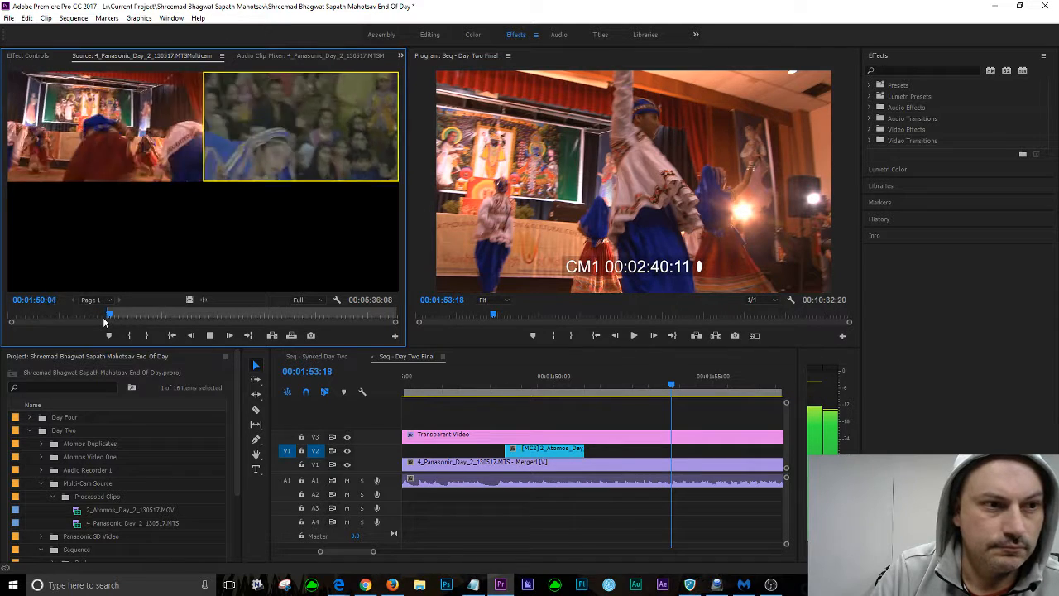
key("space")
key("shift+Left")
key("shift+Left")
key("space")
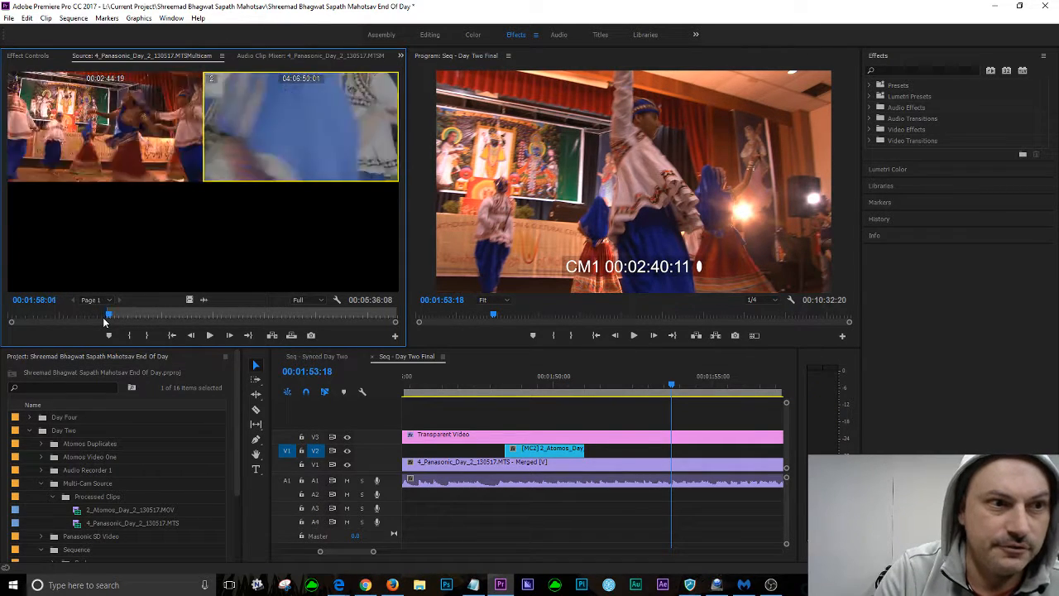
key("space")
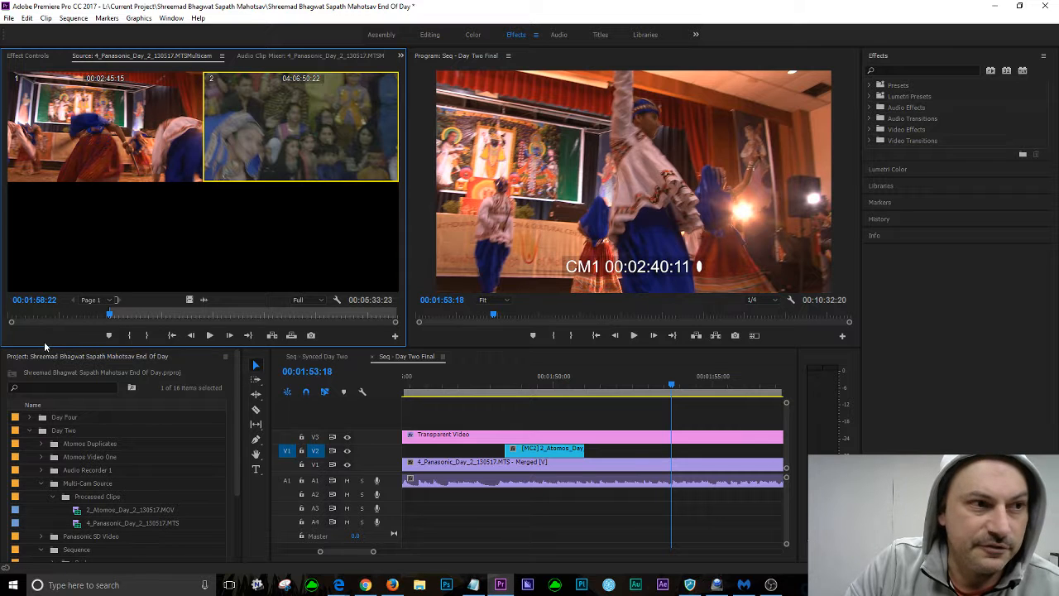
Park the sequence at 00:01:58:22, matching camera 1 timecode 00:02:45:15, and mark a sequence In point there
left_click(668, 389)
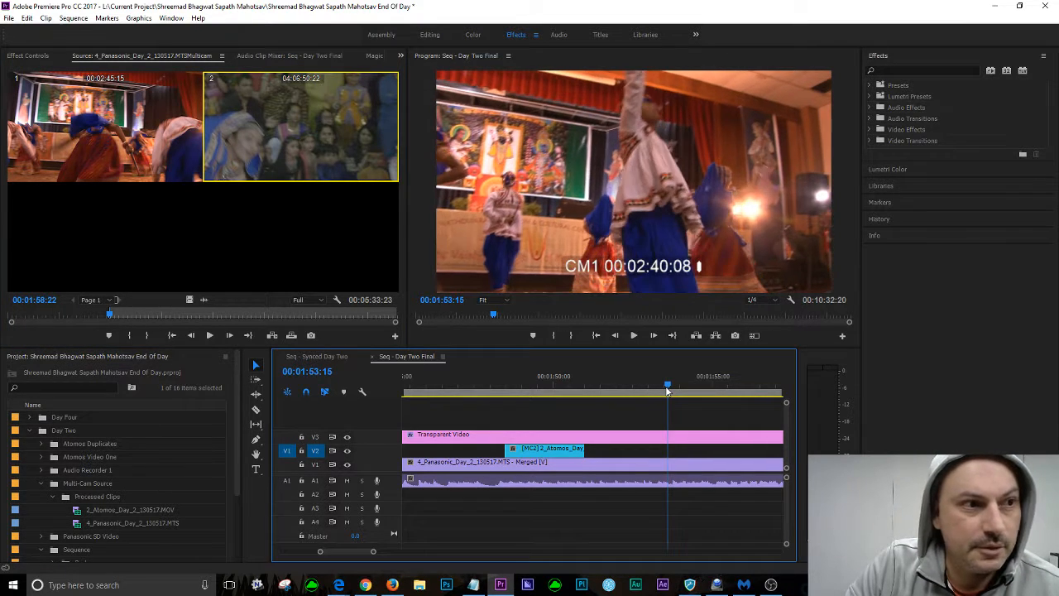
left_click_drag(667, 389, 742, 389)
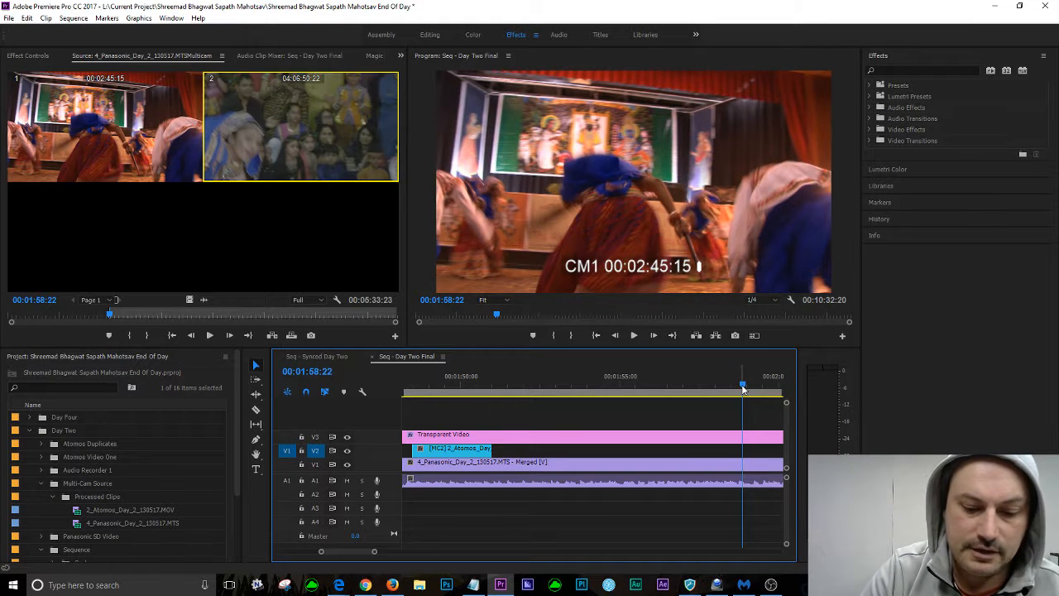
key("i")
Play the multicam source to 00:02:04:17 and mark a sequence Out point at 00:02:04:17, matching camera 1 timecode 00:02:51:10
left_click(18, 339)
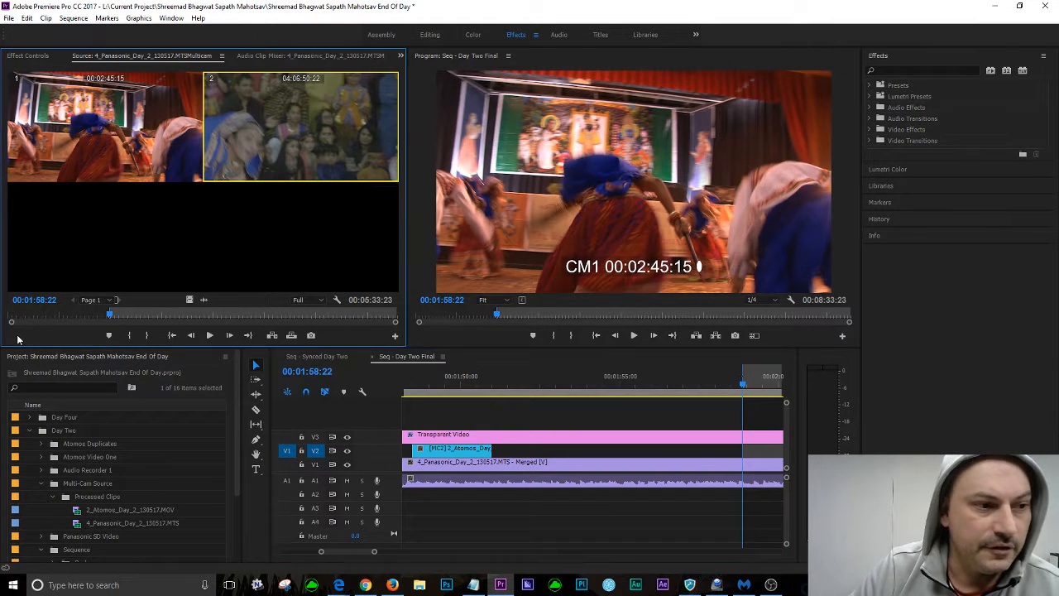
key("space")
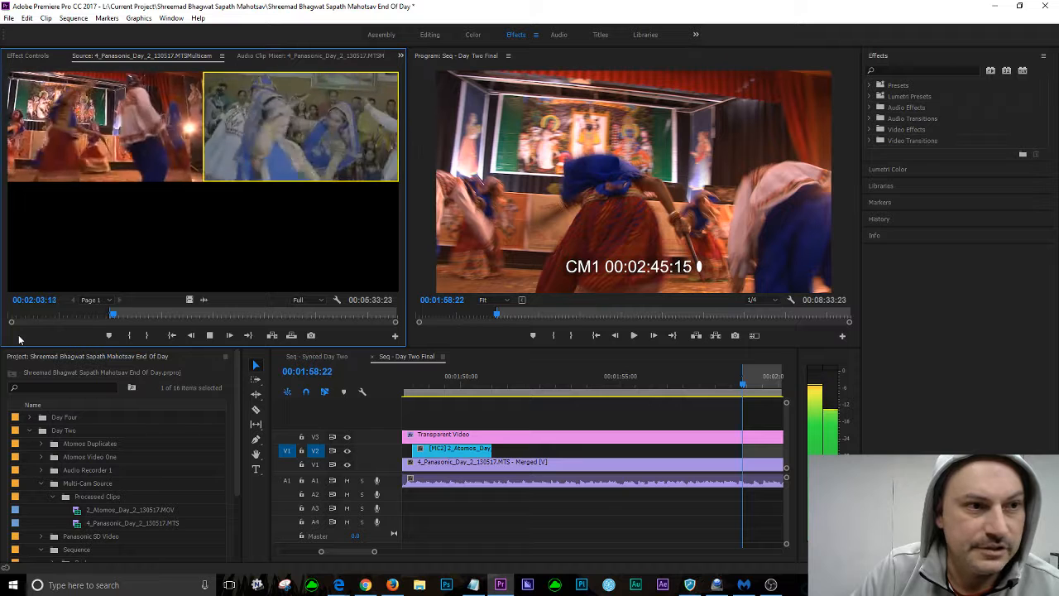
key("space")
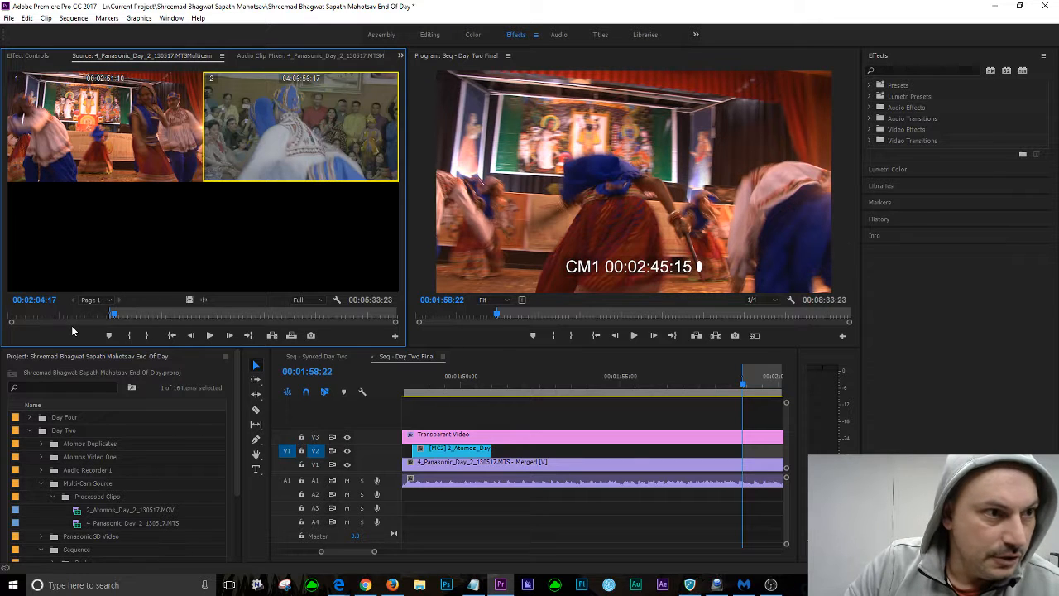
left_click_drag(361, 552, 366, 552)
left_click(552, 383)
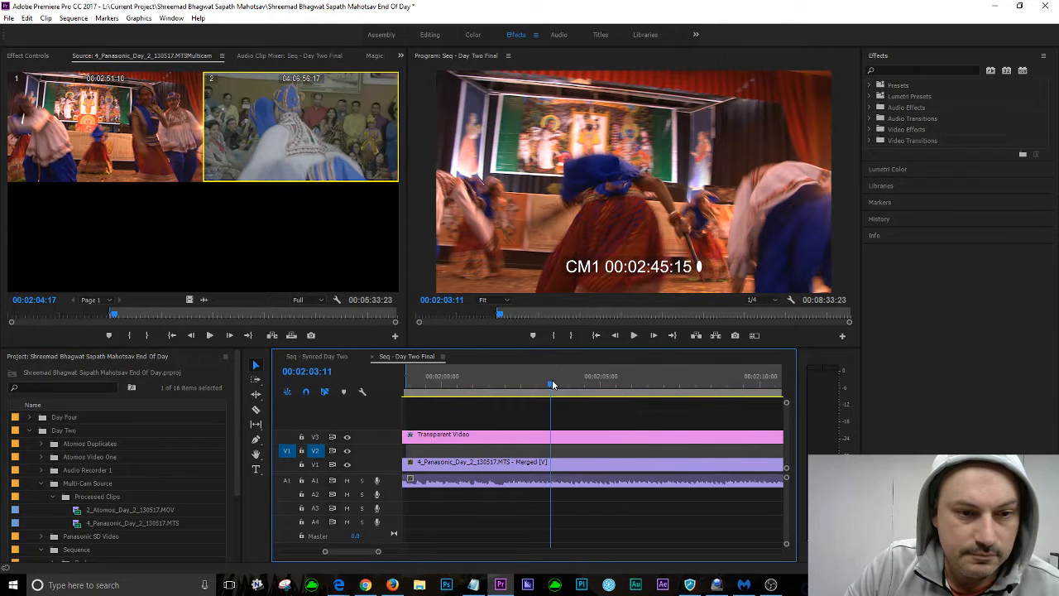
left_click_drag(558, 385, 587, 387)
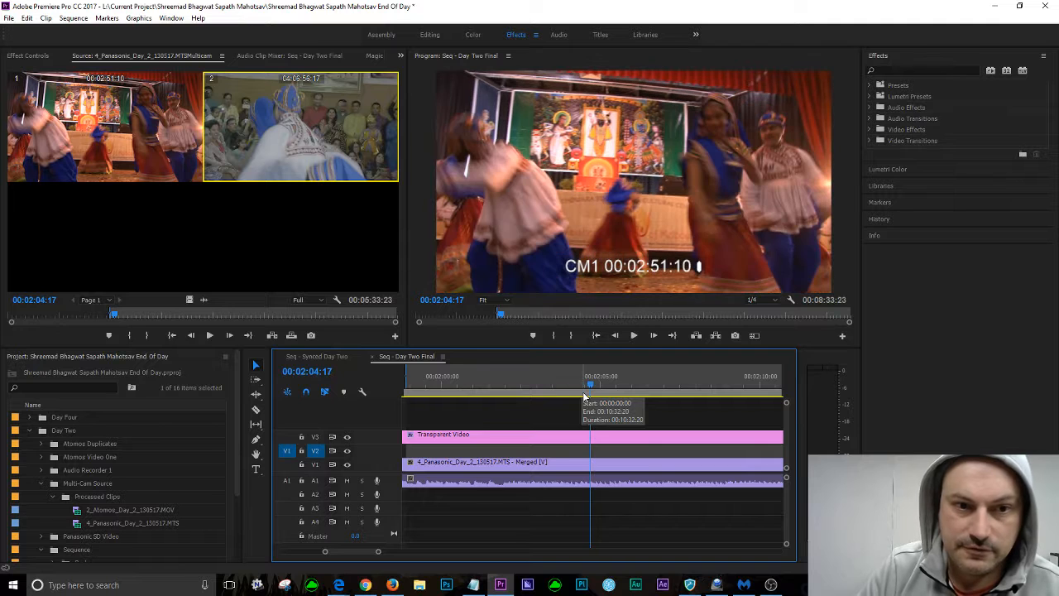
key("o")
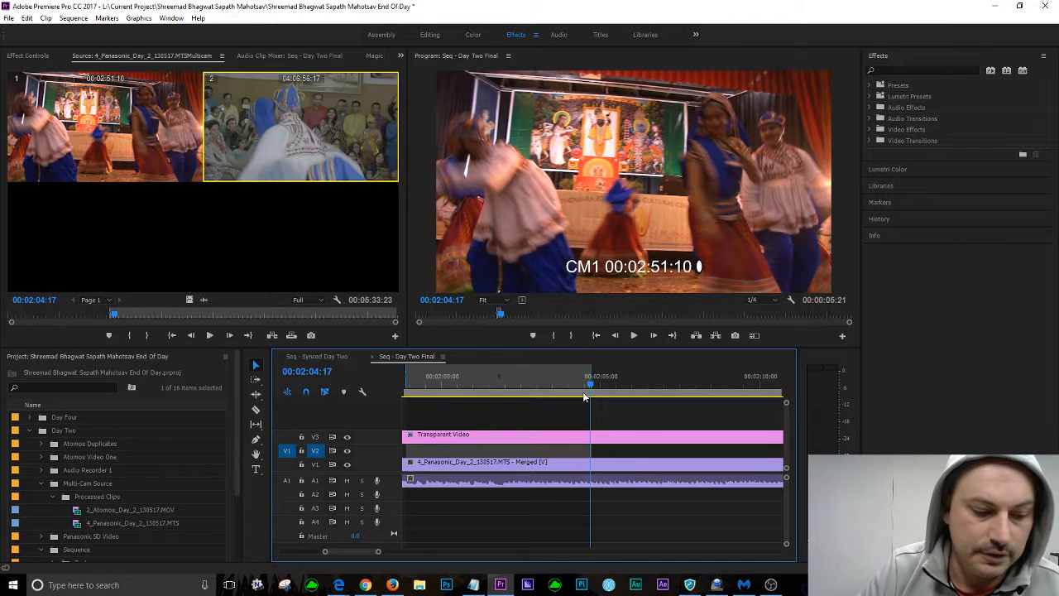
Return sequence and source to their In points at 00:01:58:22 and overwrite camera 2 onto V2 between the sequence marks
key("shift+i")
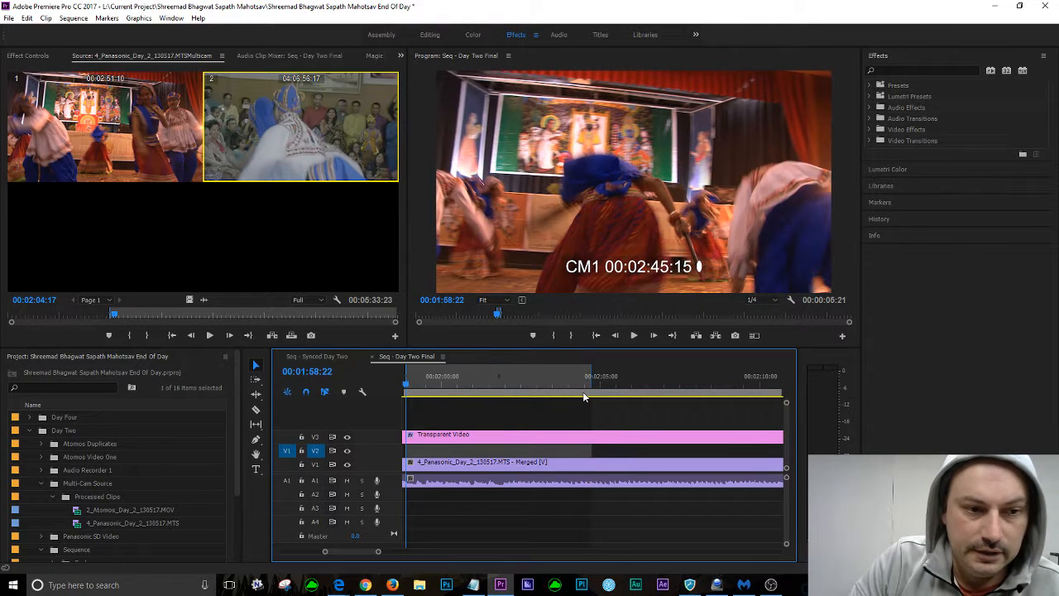
left_click(61, 333)
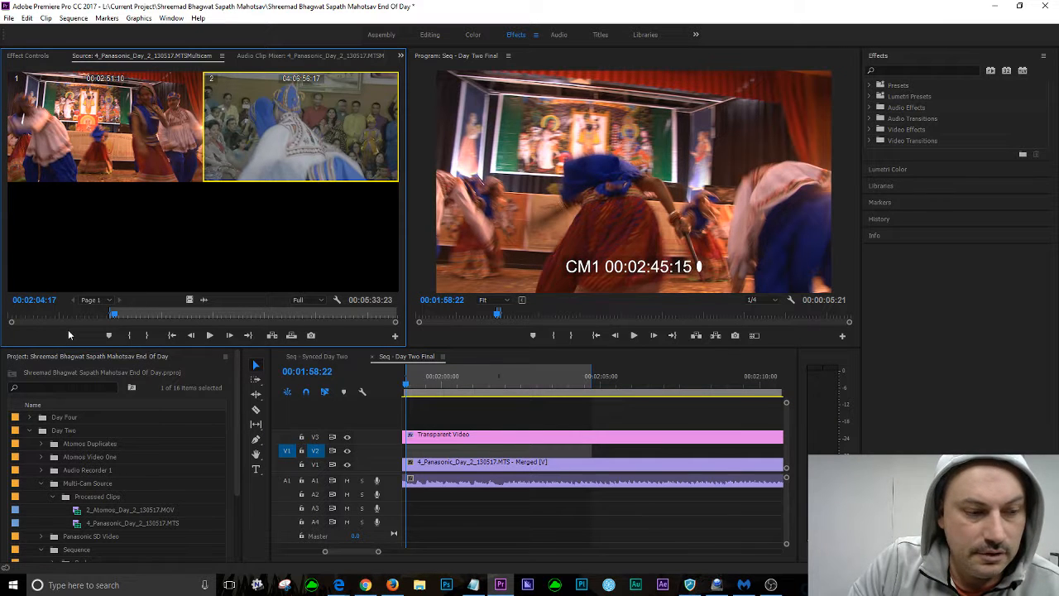
key("shift+i")
key("period")
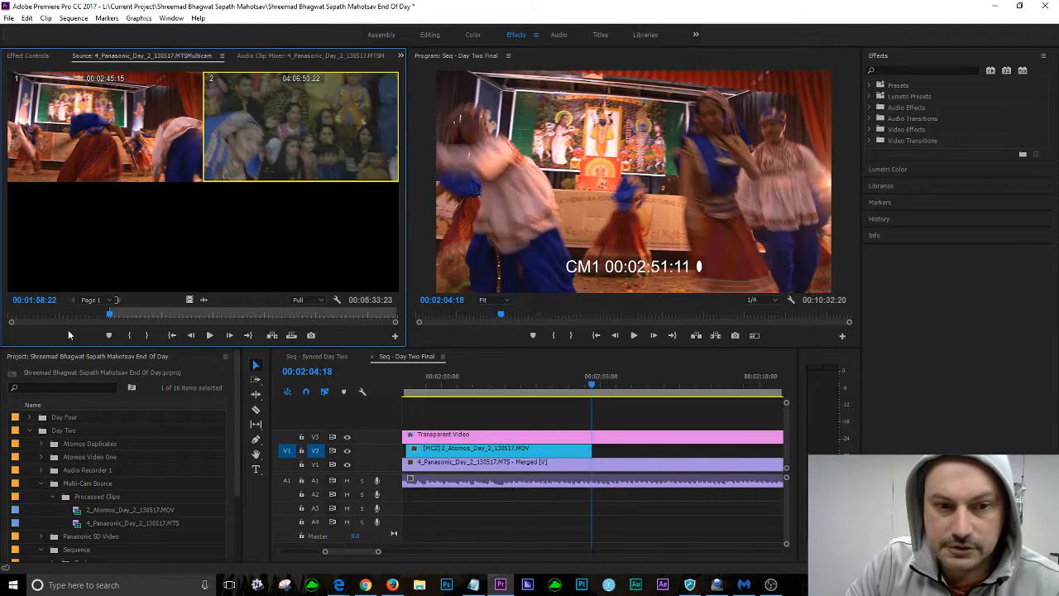
Play the sequence across the second V2 clip, stopping at 00:02:08:07, and save the project
left_click_drag(325, 553, 320, 554)
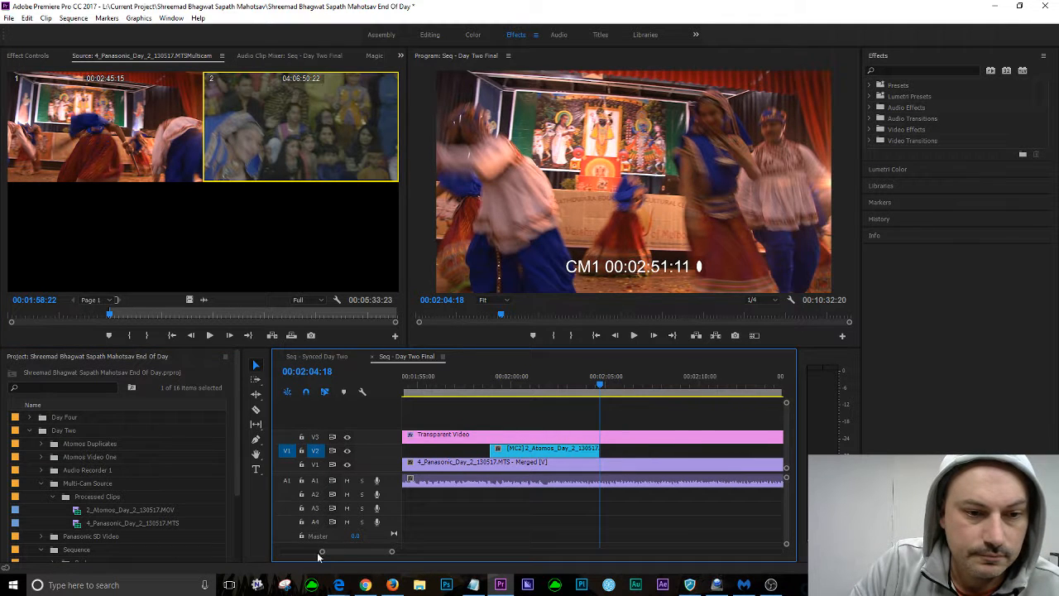
left_click(419, 382)
key("space")
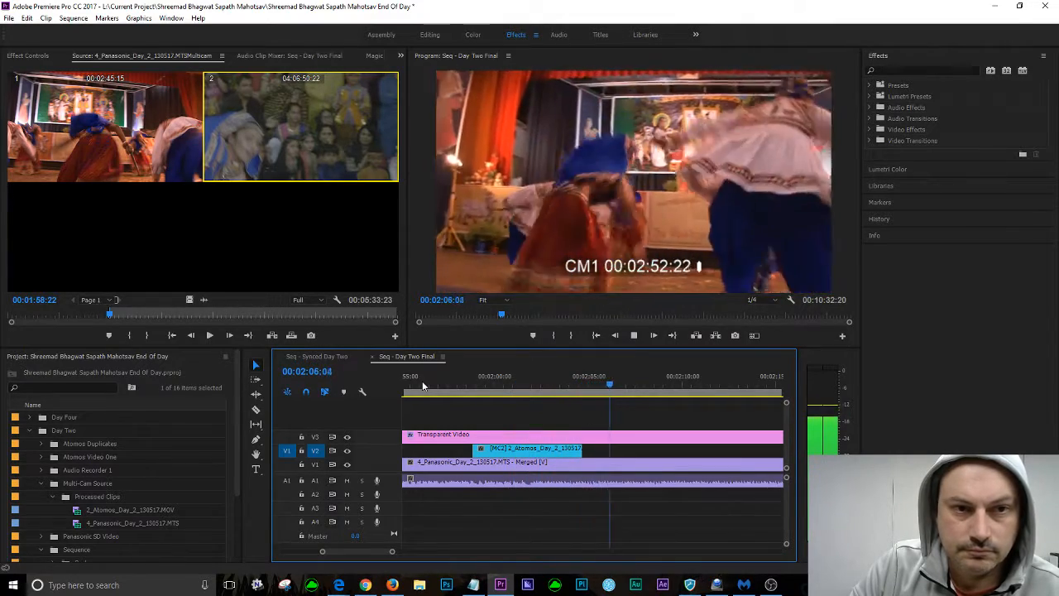
key("space")
left_click(10, 20)
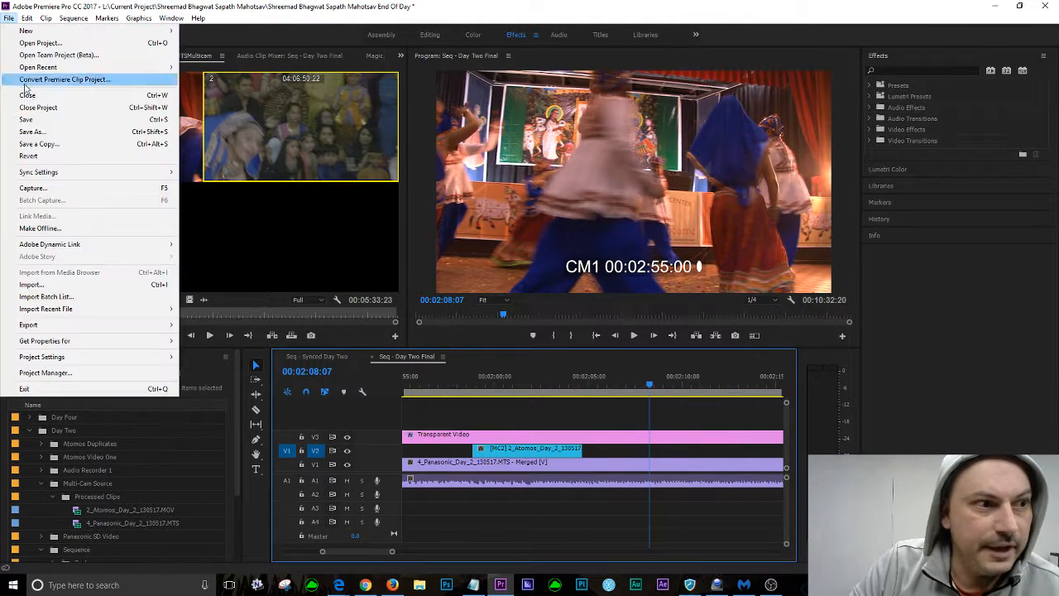
left_click(33, 126)
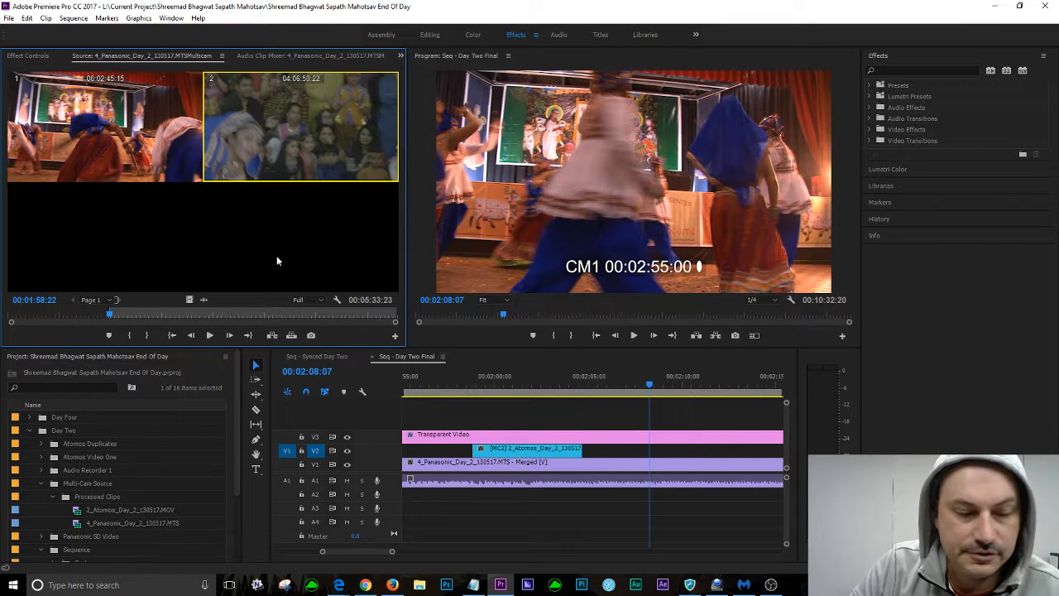
Play through the multicam source to find the next camera 2 moment and mark a source In point at 00:02:07:10
key("space")
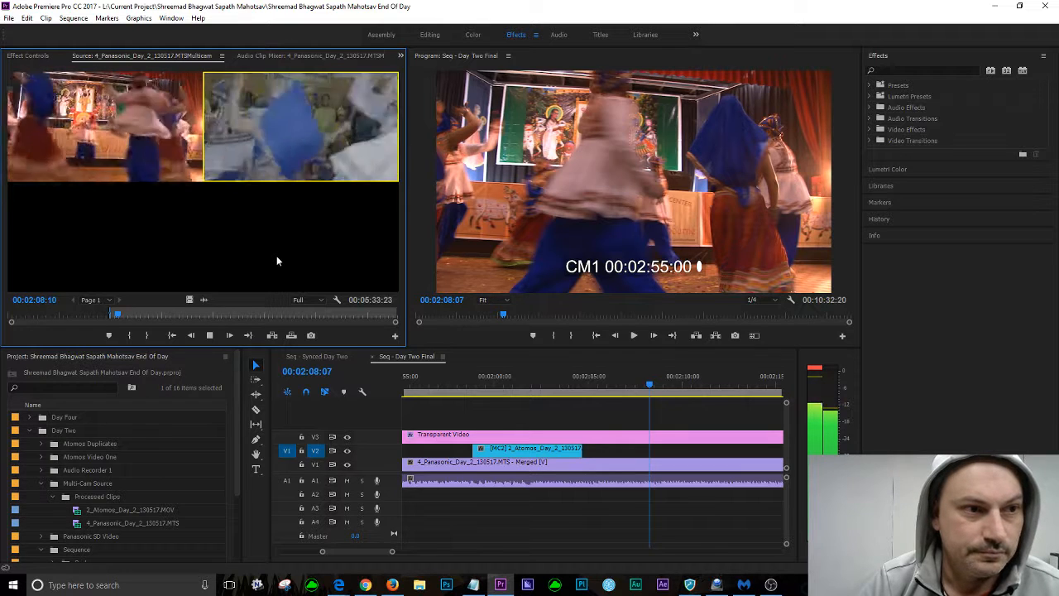
key("space")
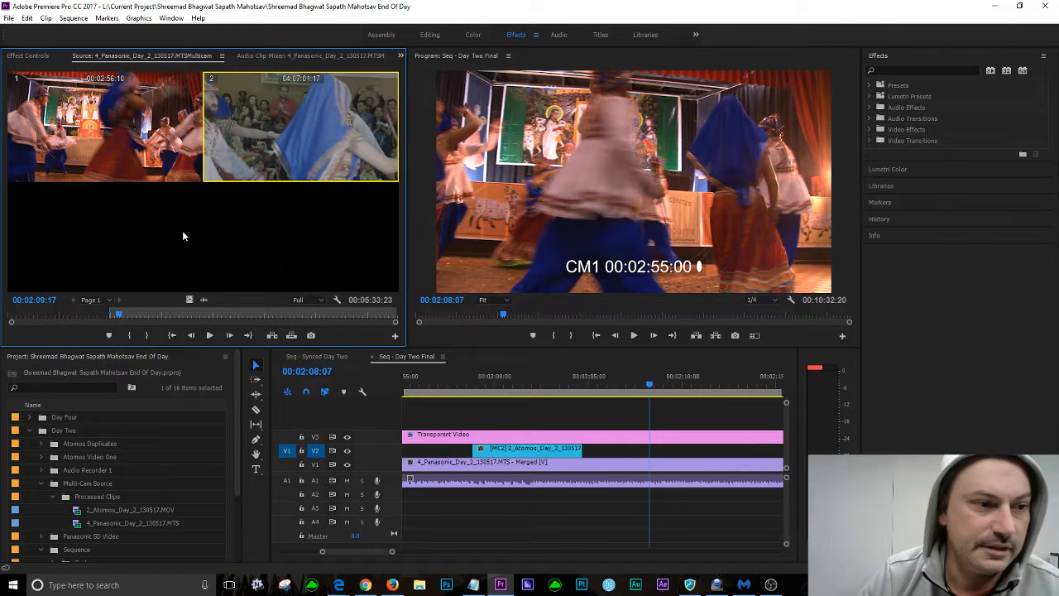
left_click_drag(122, 319, 113, 313)
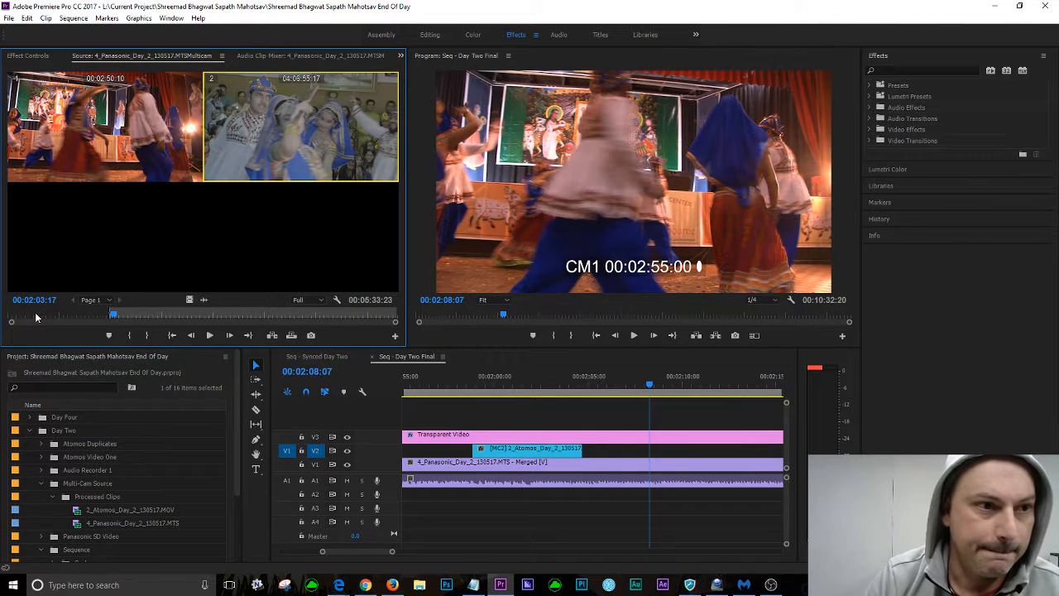
key("space")
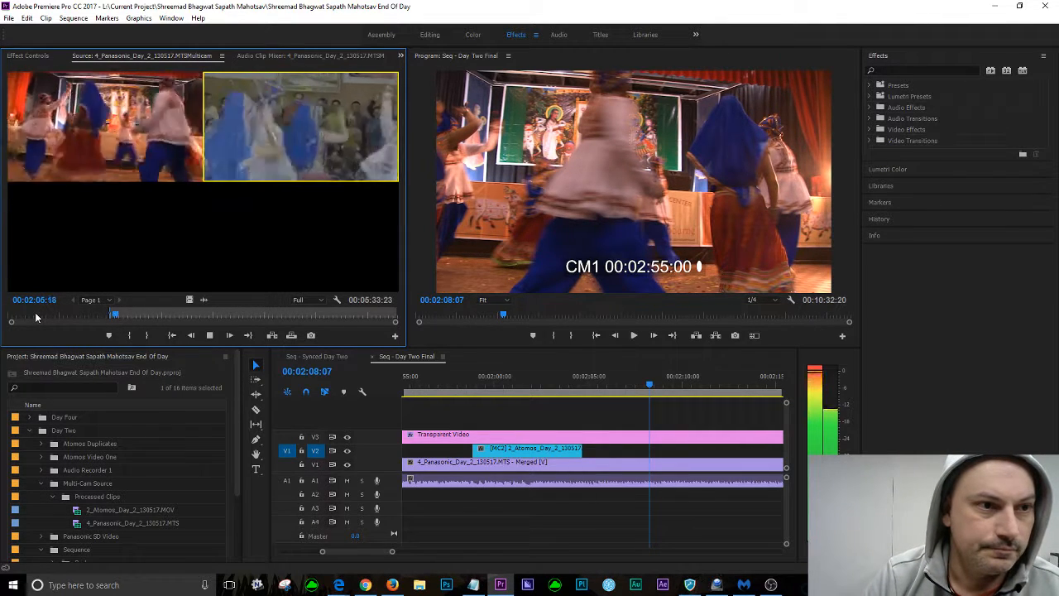
key("space")
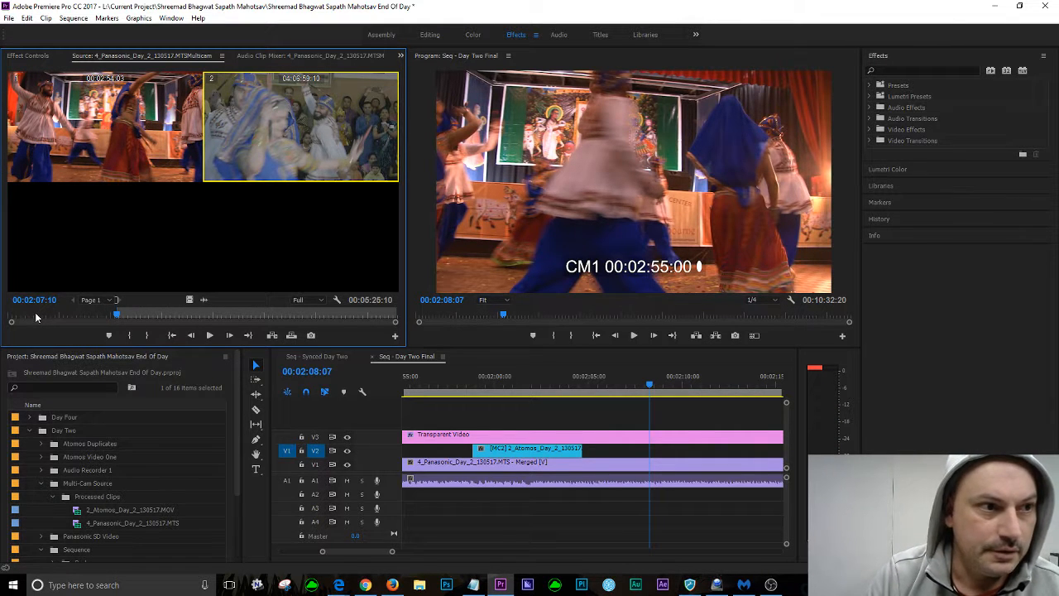
Play the source to 00:02:13:18 and mark a sequence Out point at 00:02:13:18, matching camera 1 timecode 00:03:00:11
key("space")
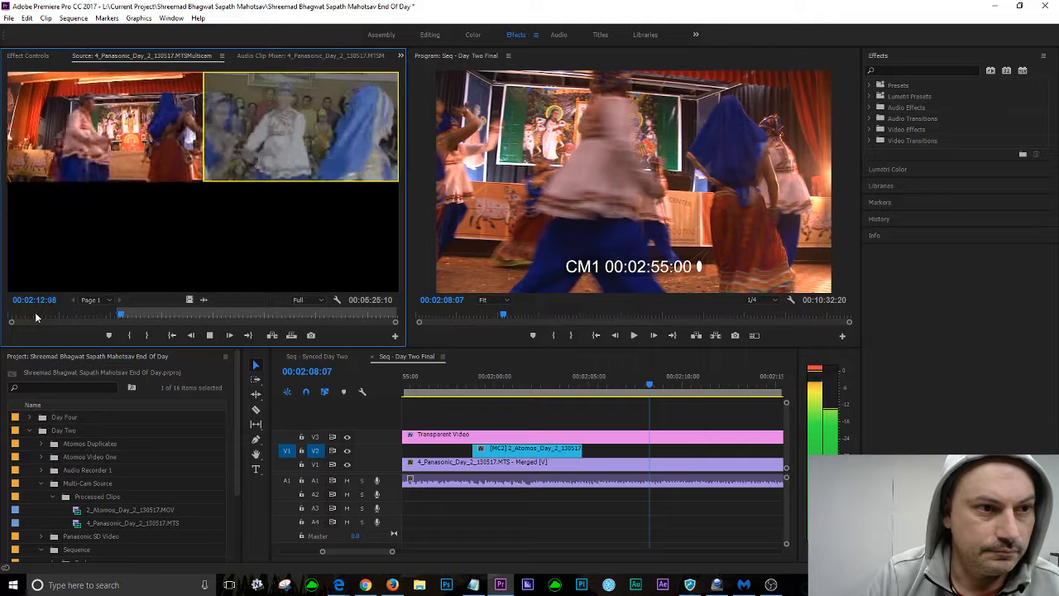
key("space")
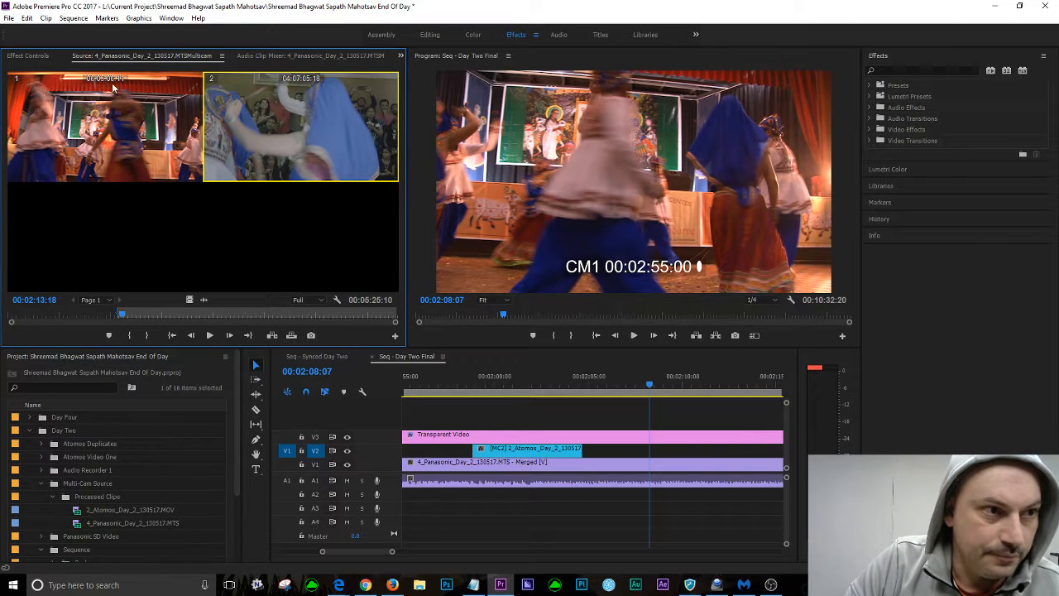
left_click(371, 413)
left_click_drag(649, 385, 749, 373)
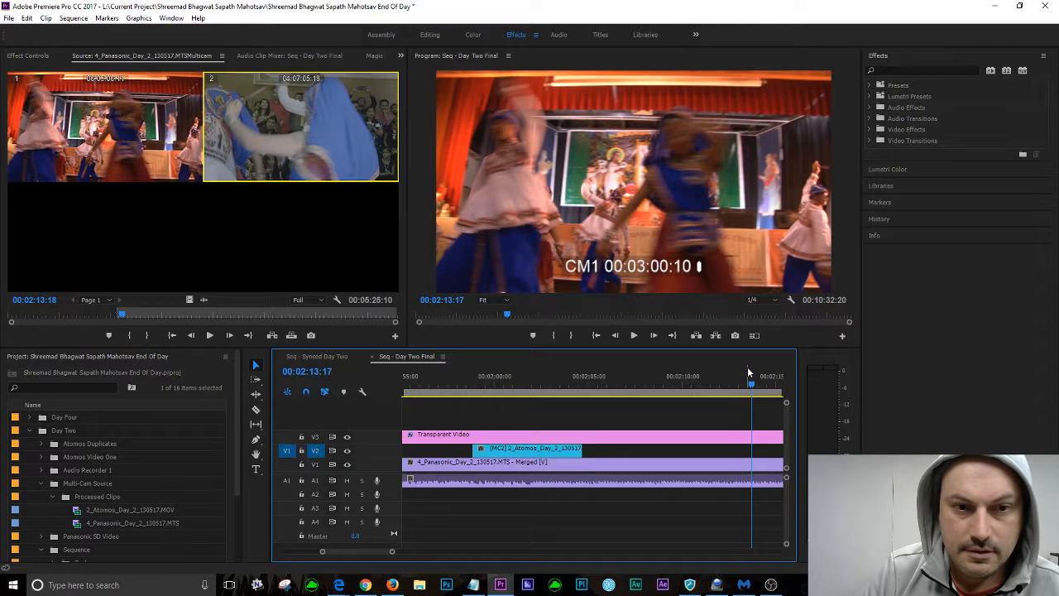
key("Right")
key("o")
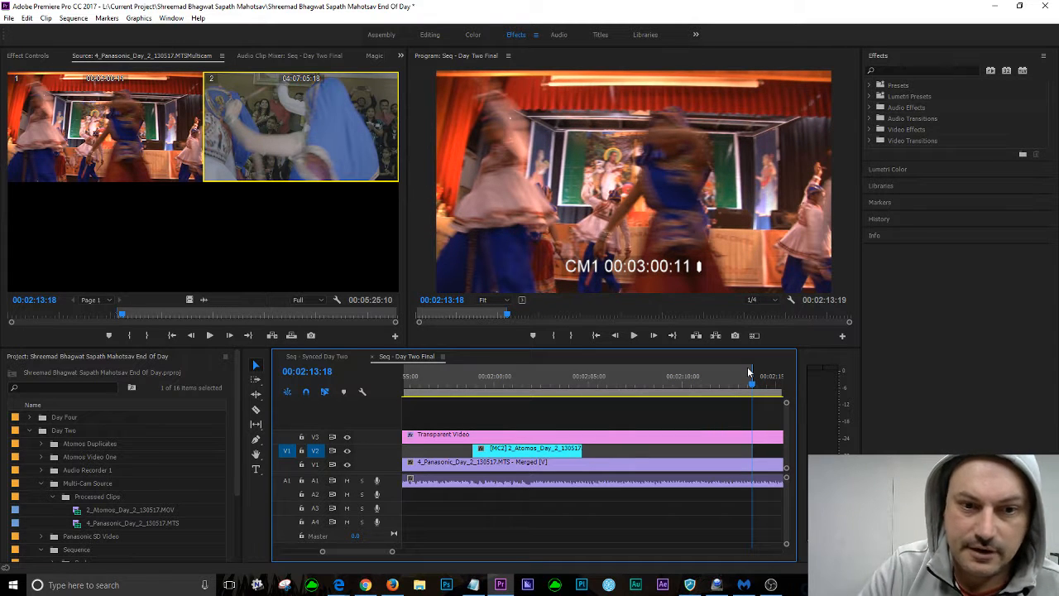
Return the source to its In point, mark the sequence In point at 00:02:07:11, and overwrite camera 2 onto V2 between the marks
left_click(67, 342)
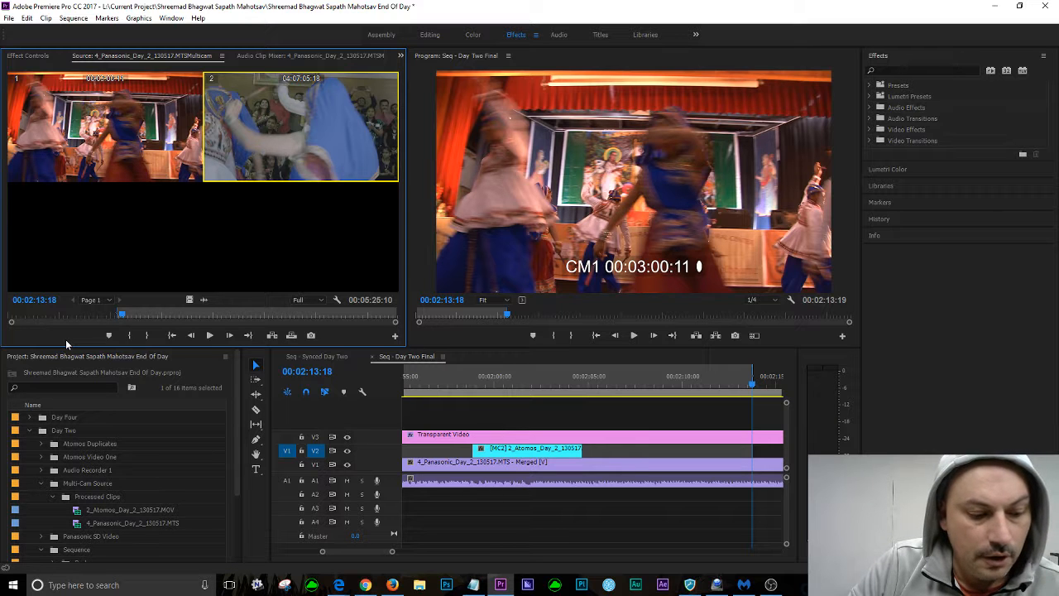
key("shift+i")
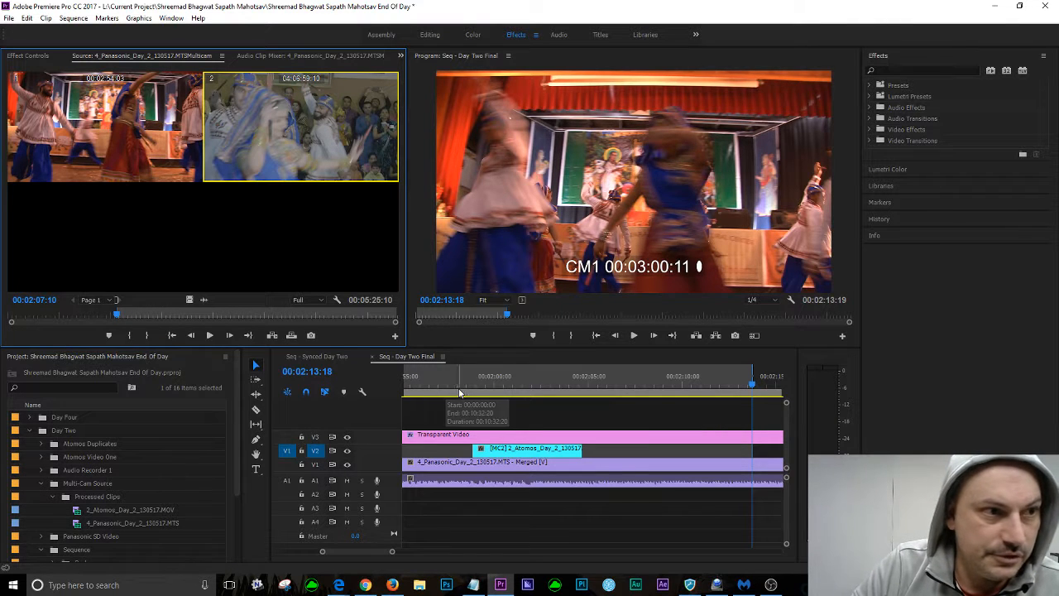
left_click(685, 386)
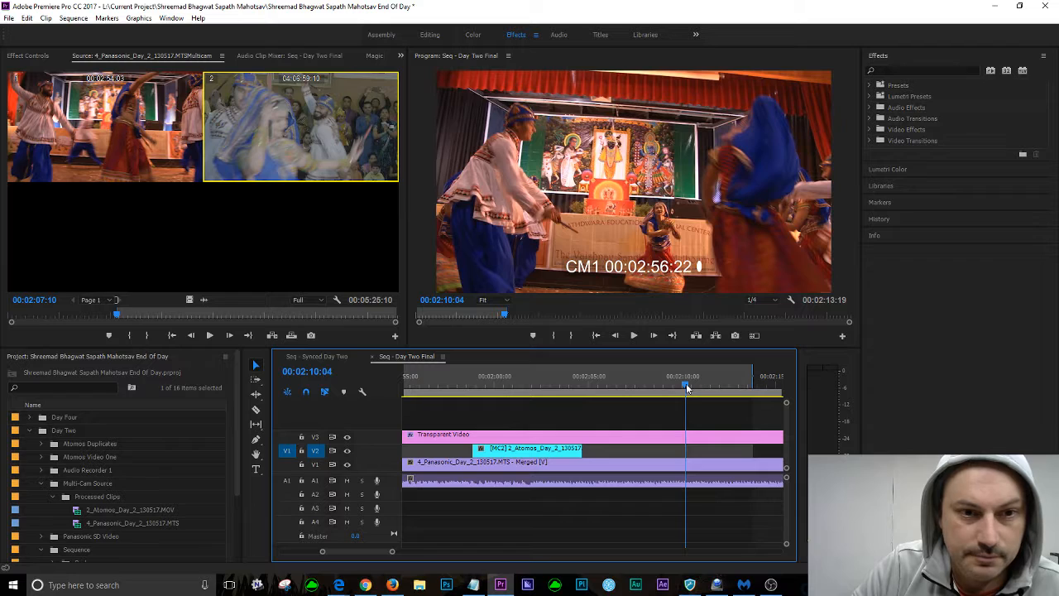
left_click_drag(685, 386, 633, 391)
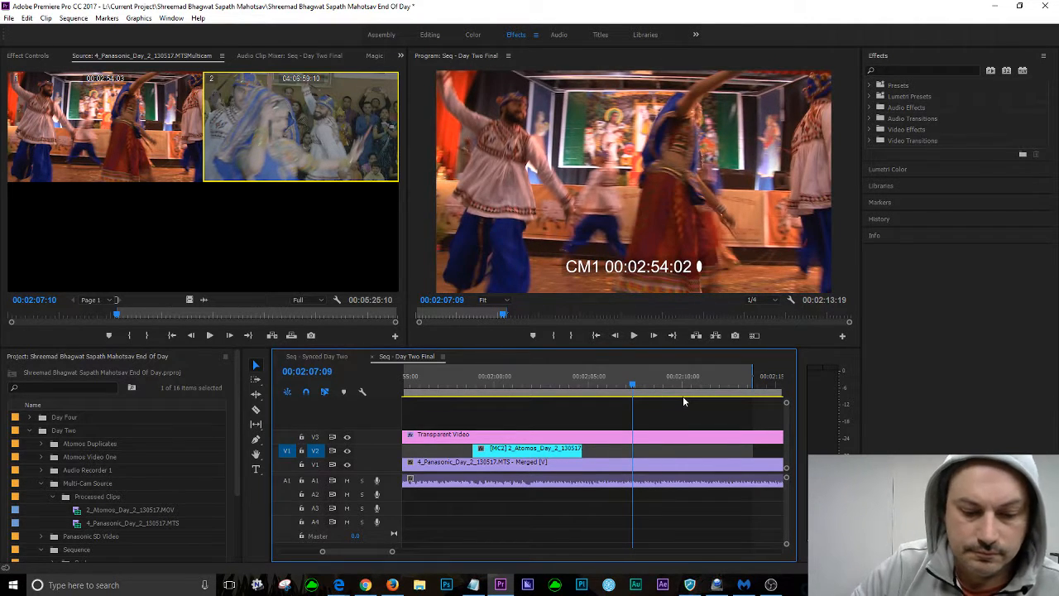
key("Right")
key("Right")
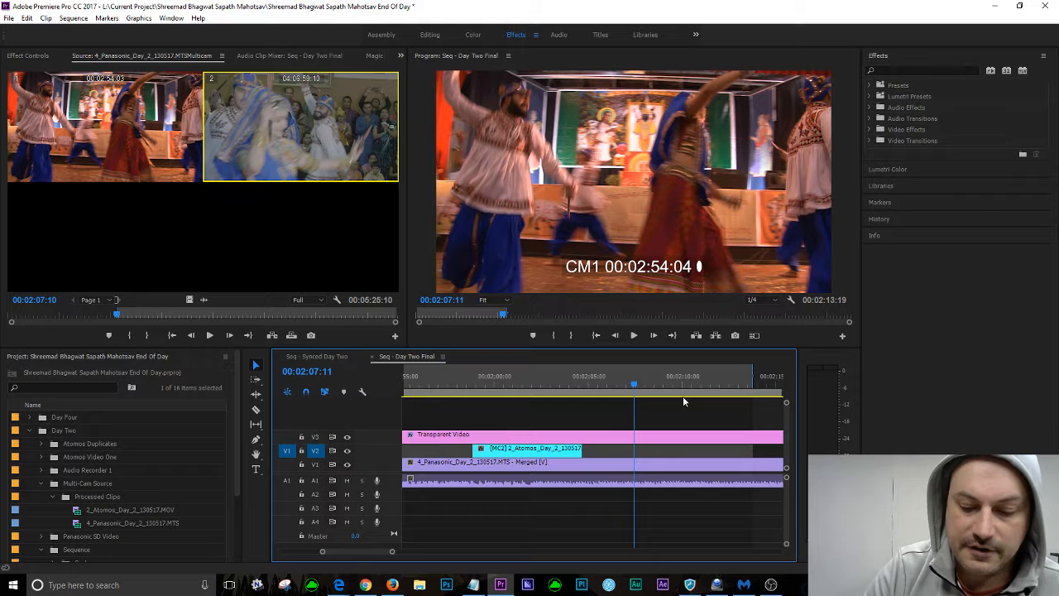
key("i")
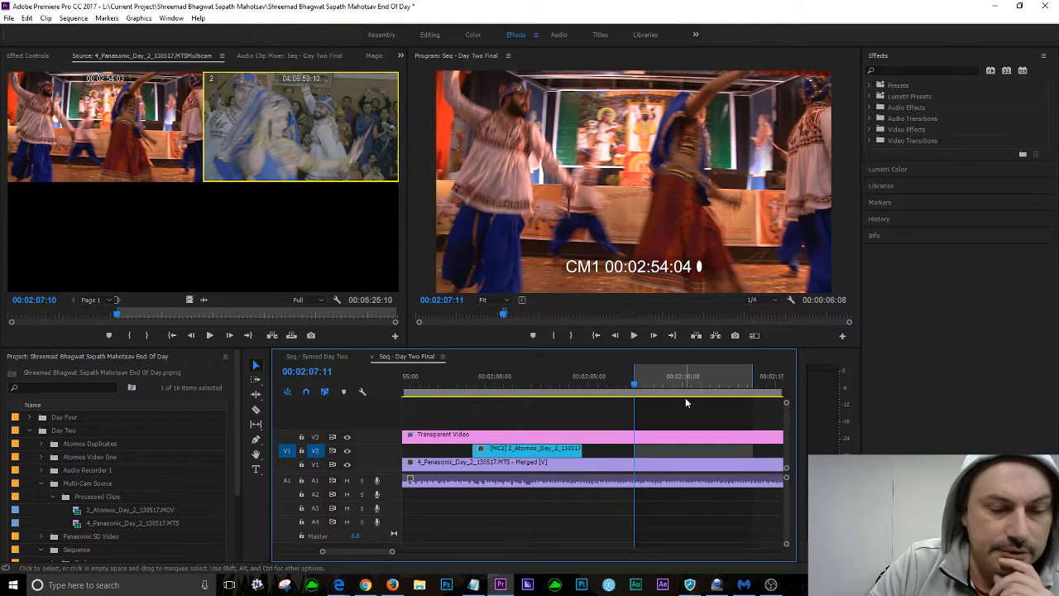
key("period")
Play the sequence from 00:01:58:02 across both V2 clips, stopping at 00:02:17:10, and save the project
left_click(456, 376)
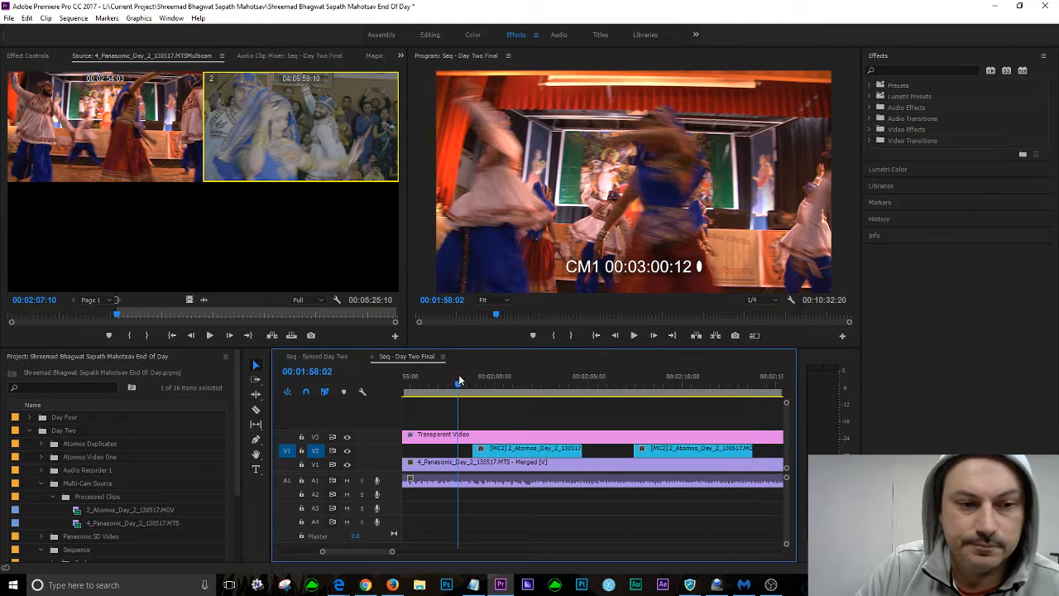
key("space")
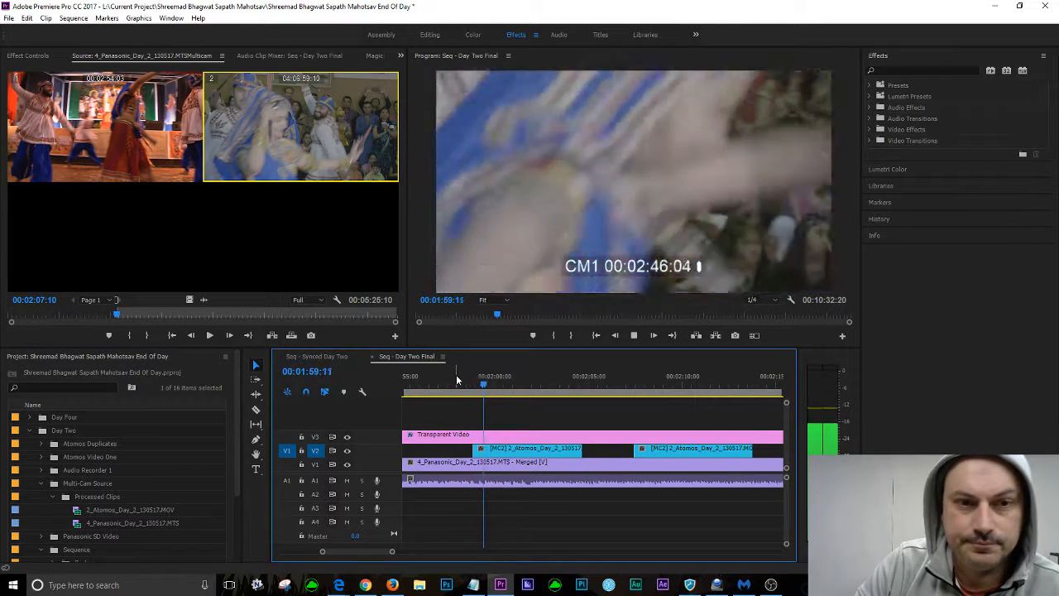
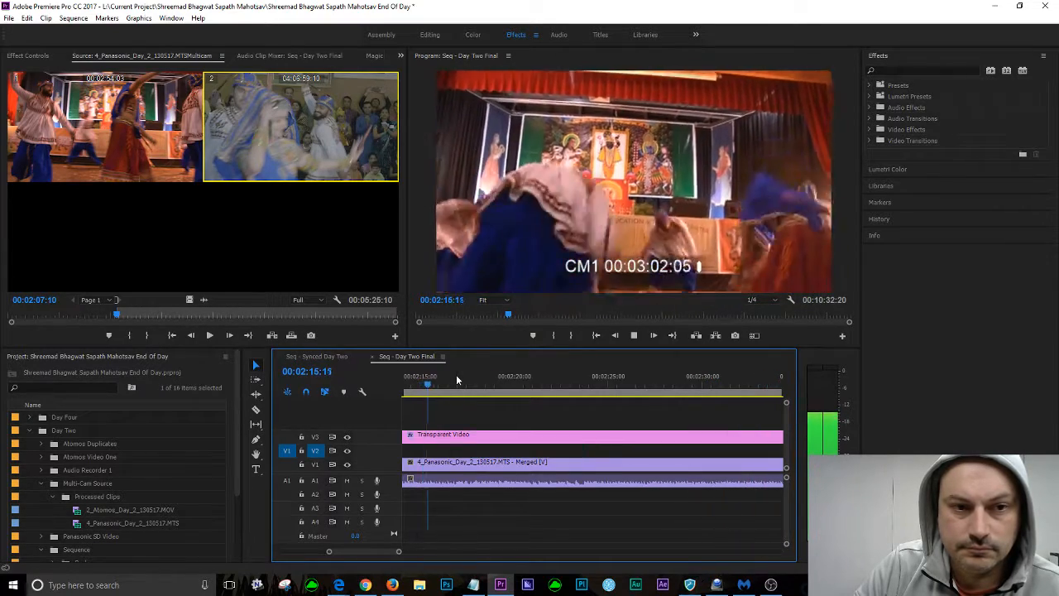
key("space")
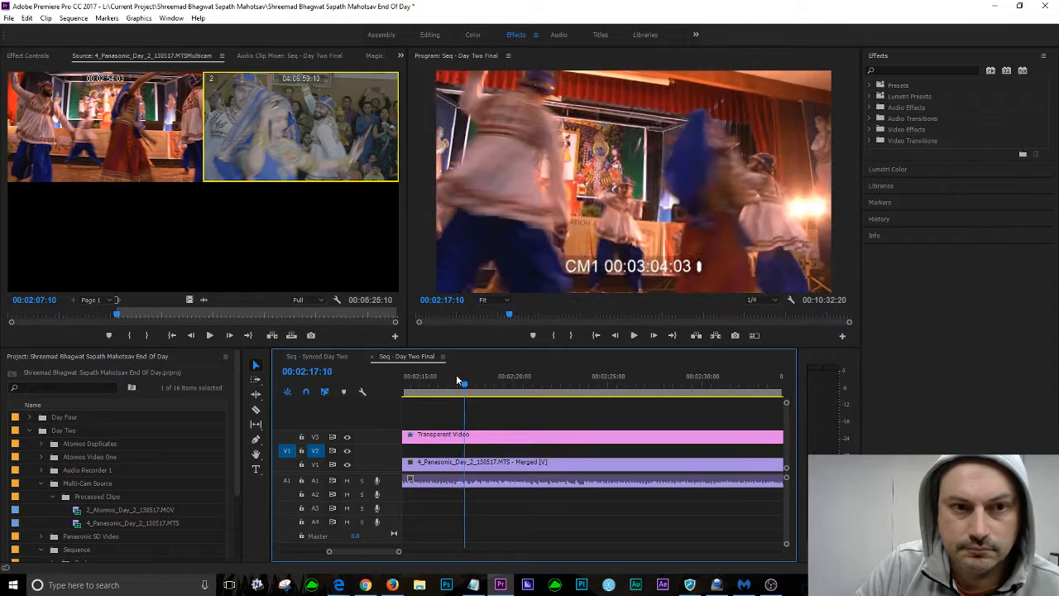
left_click(10, 18)
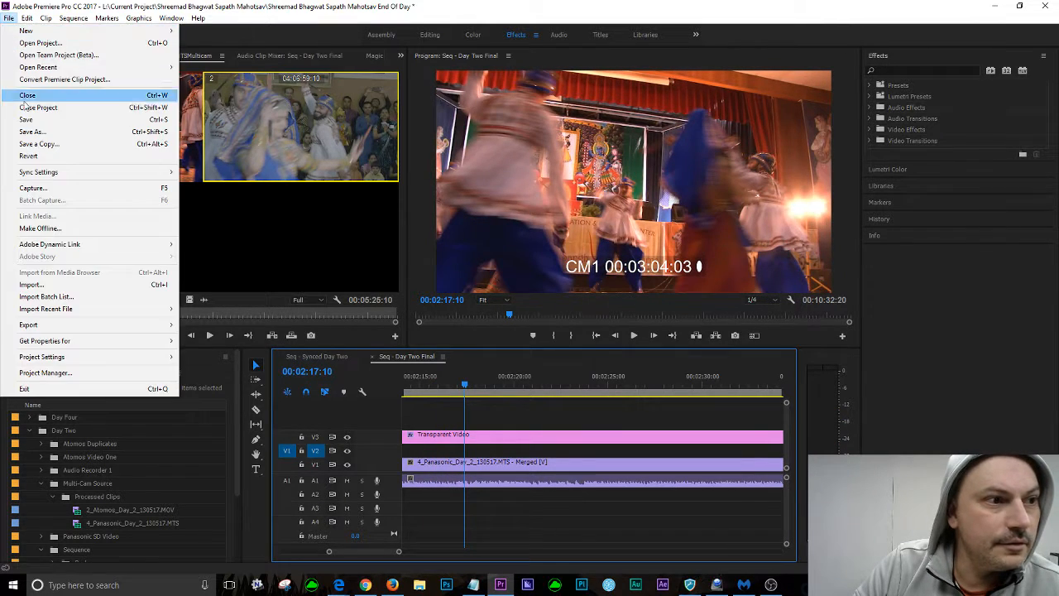
left_click(39, 123)
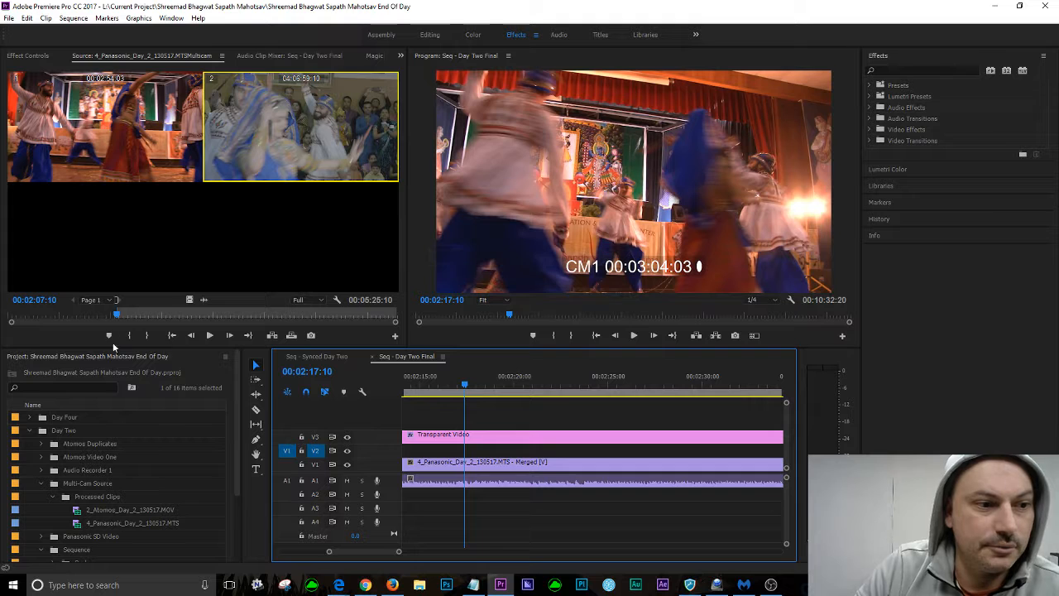
Review the dance footage in the multicam source and mark an In point at 00:02:15:12
left_click(79, 339)
key("space")
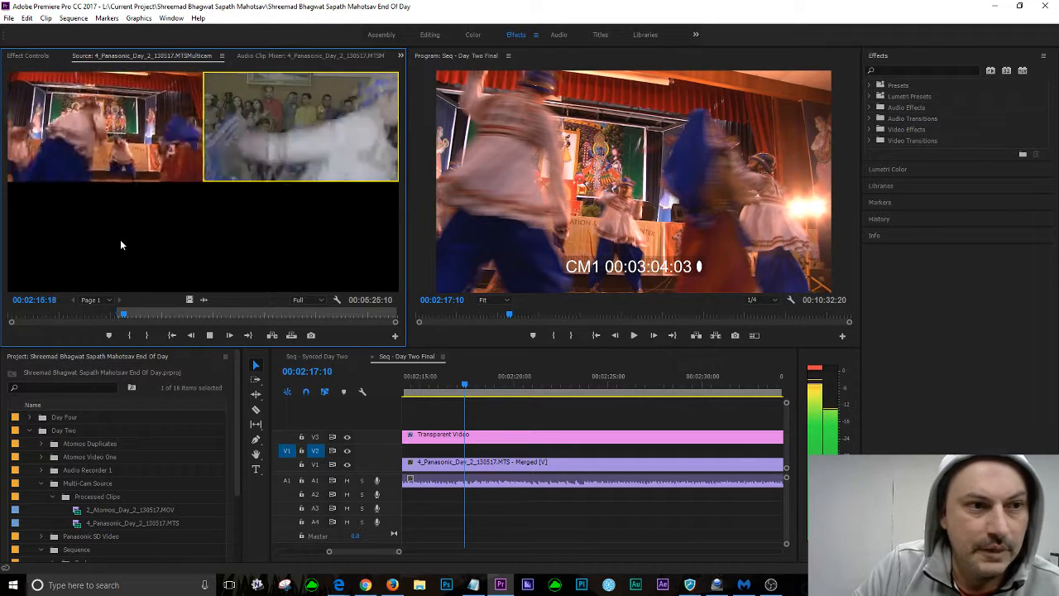
key("space")
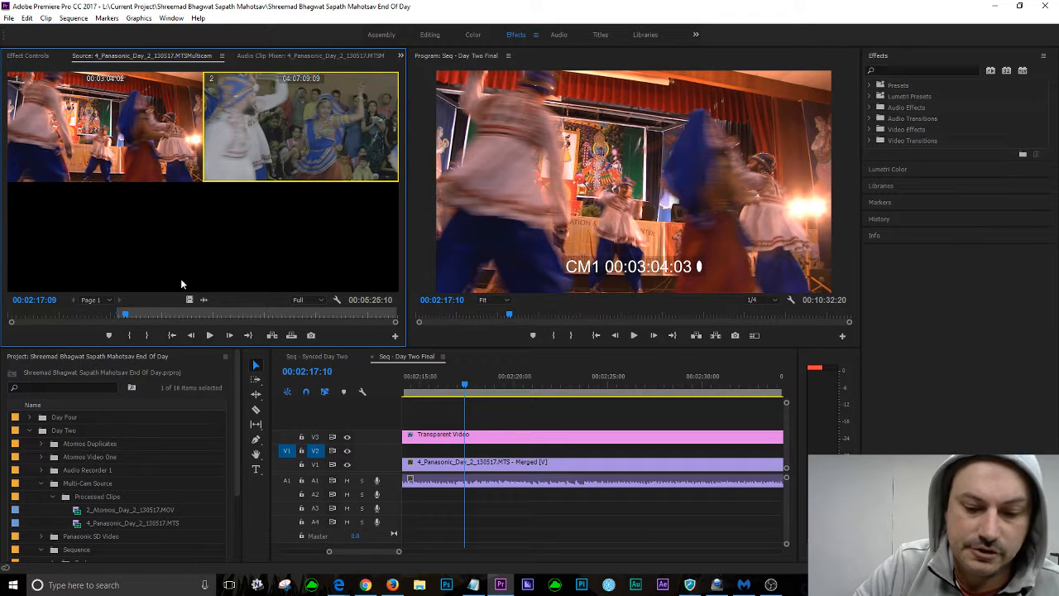
key("j")
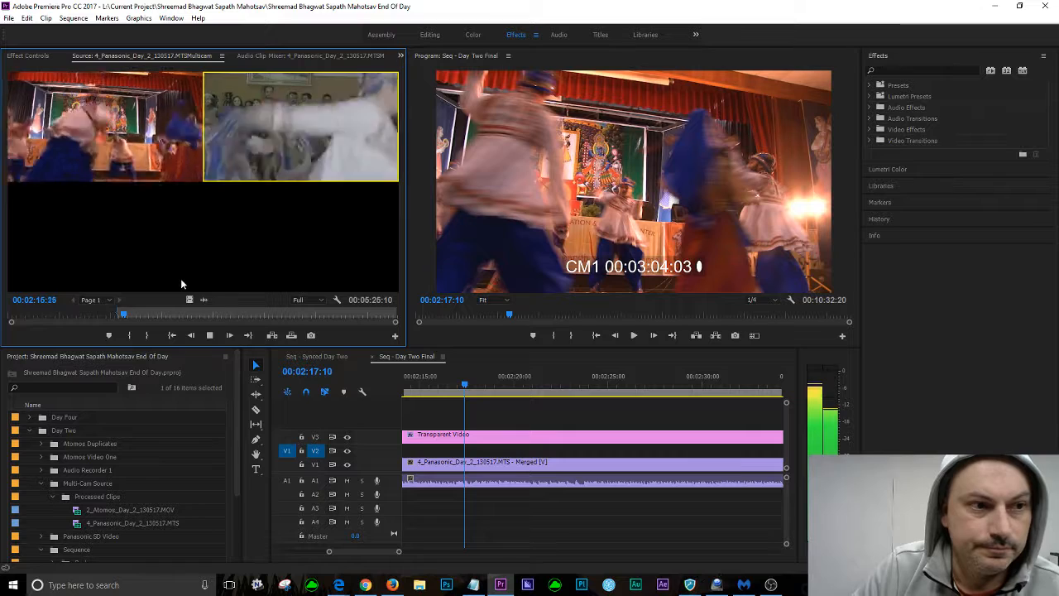
key("l")
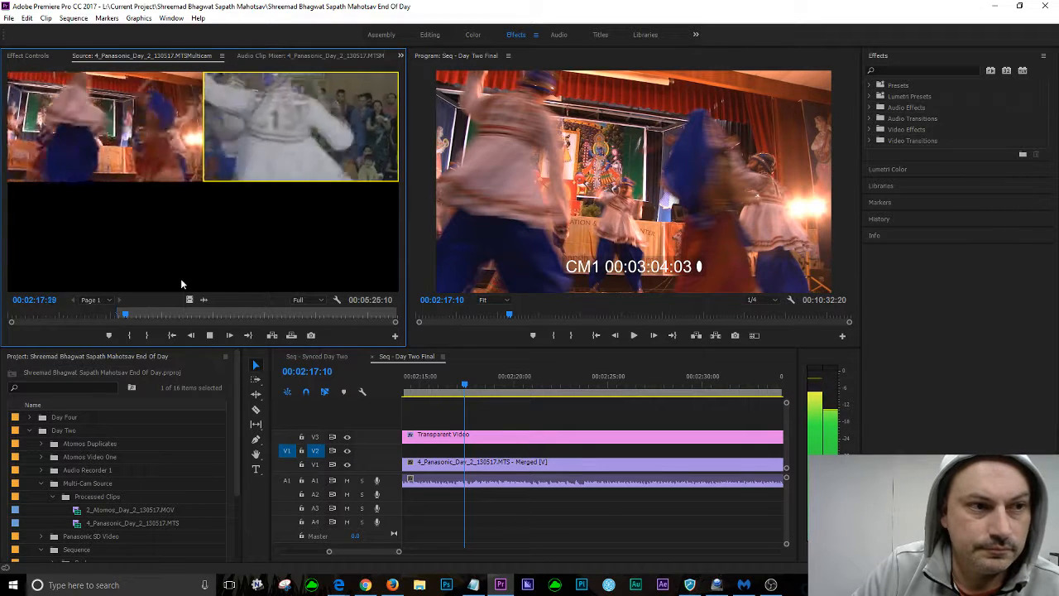
key("k")
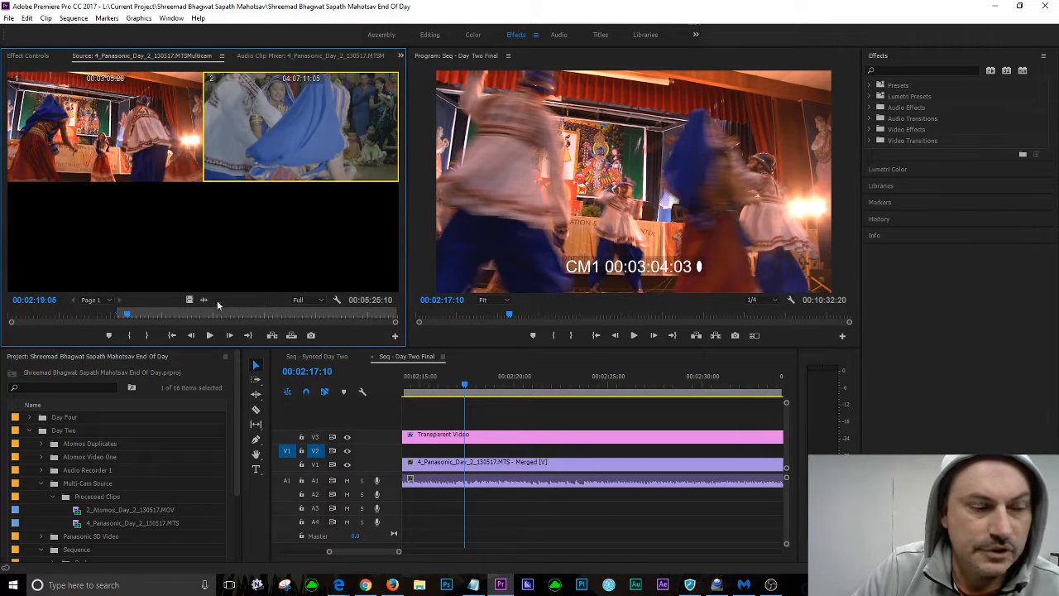
key("j")
key("j")
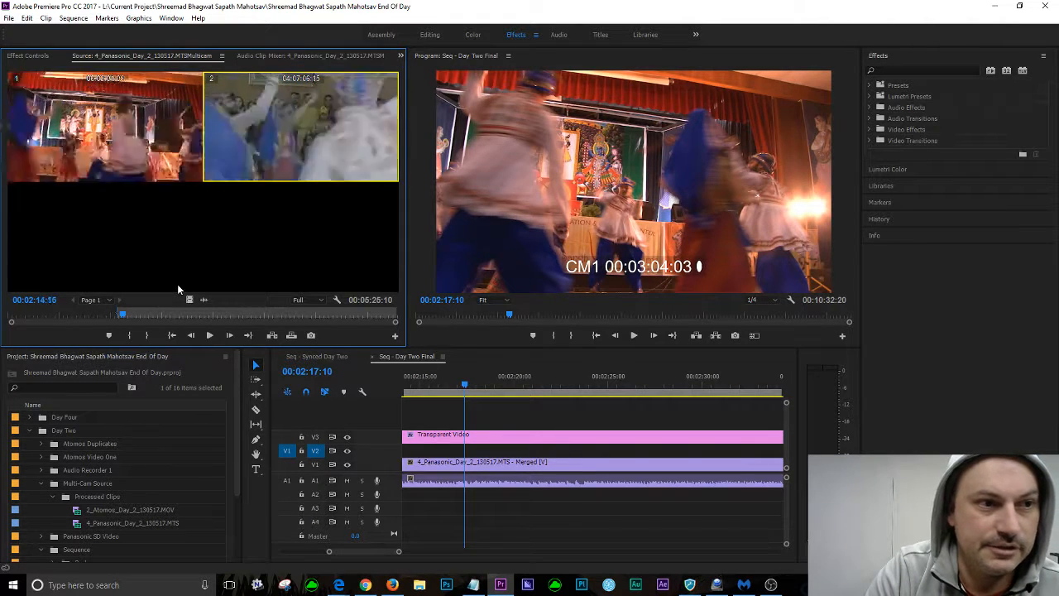
key("l")
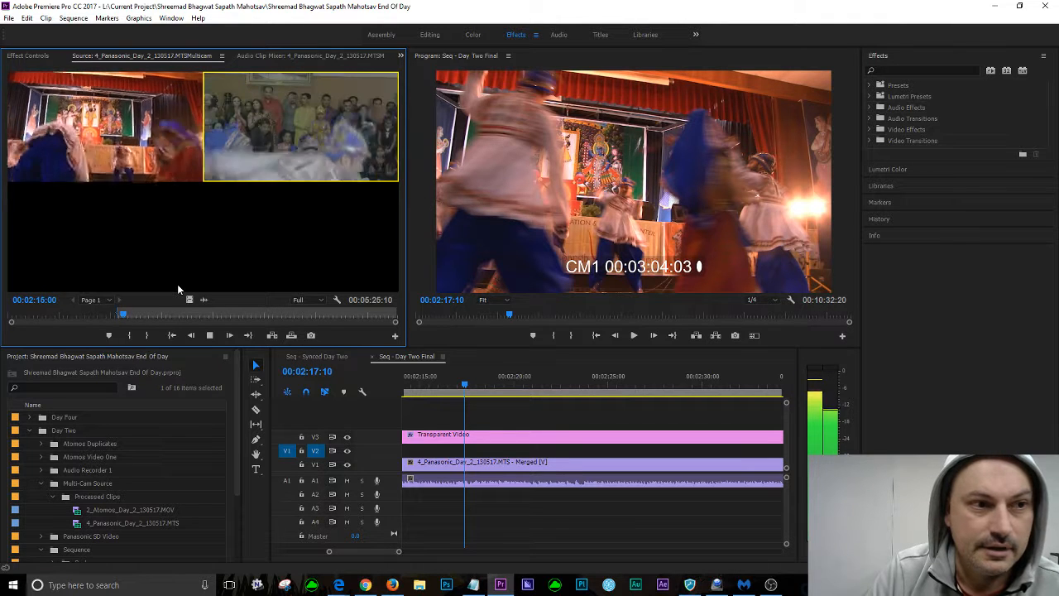
key("k")
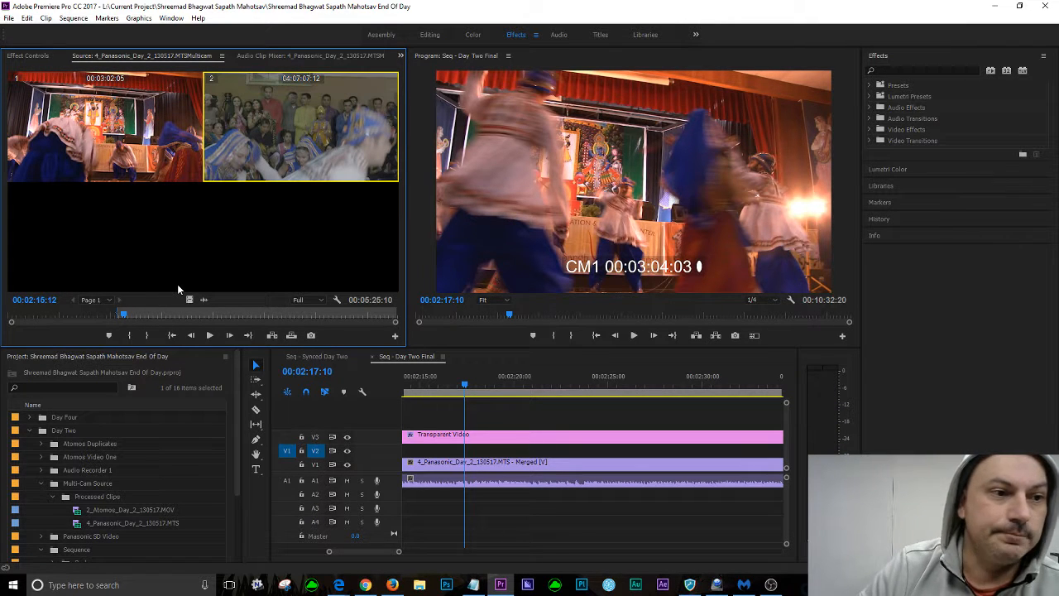
key("i")
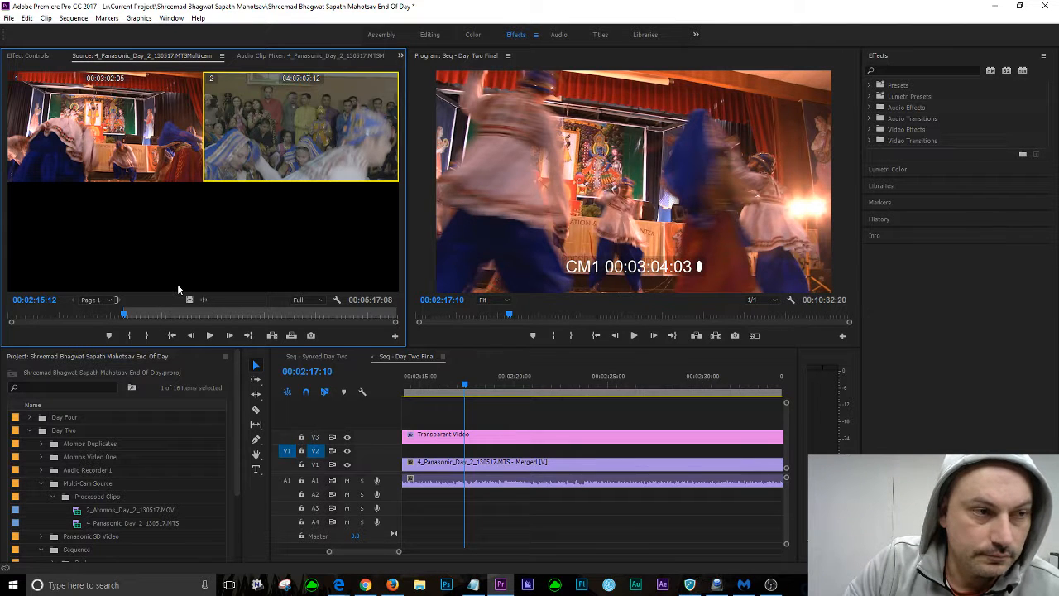
Find the end of the camera 2 shot in the source and mark the sequence Out point at the matching 00:02:21:24
key("l")
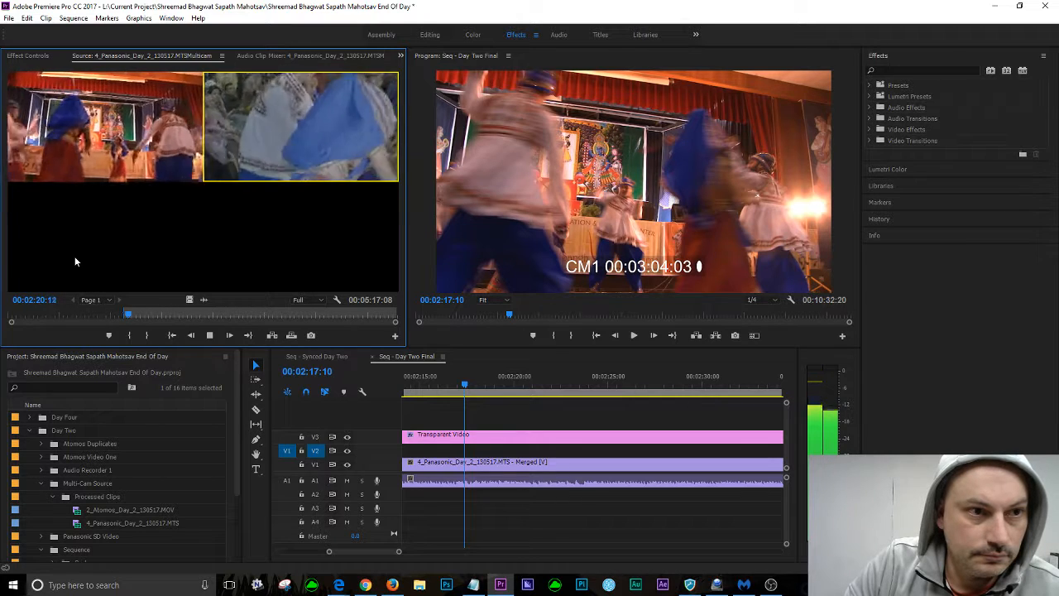
key("k")
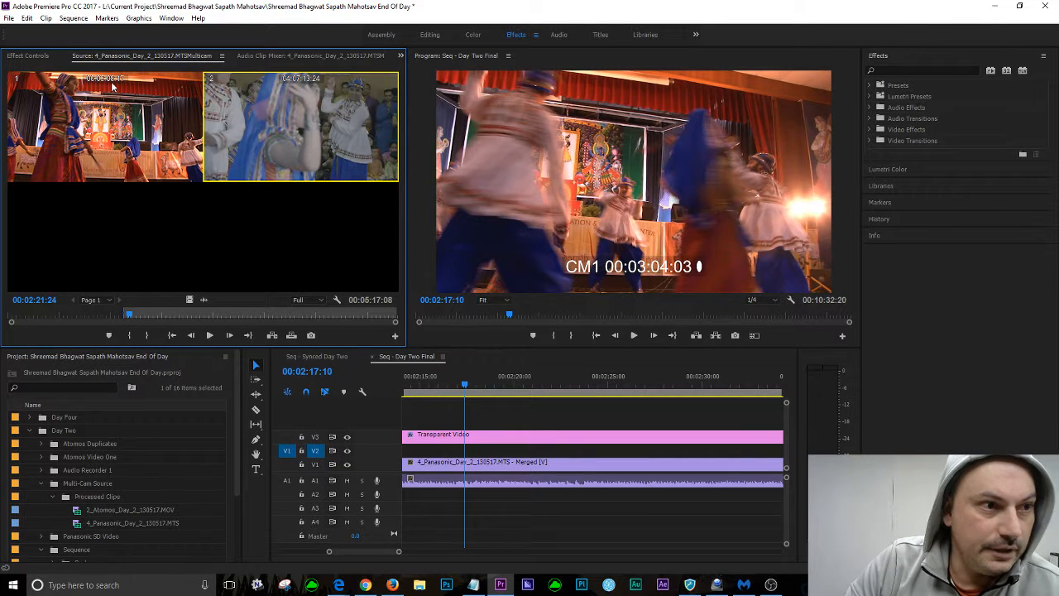
left_click_drag(465, 387, 555, 390)
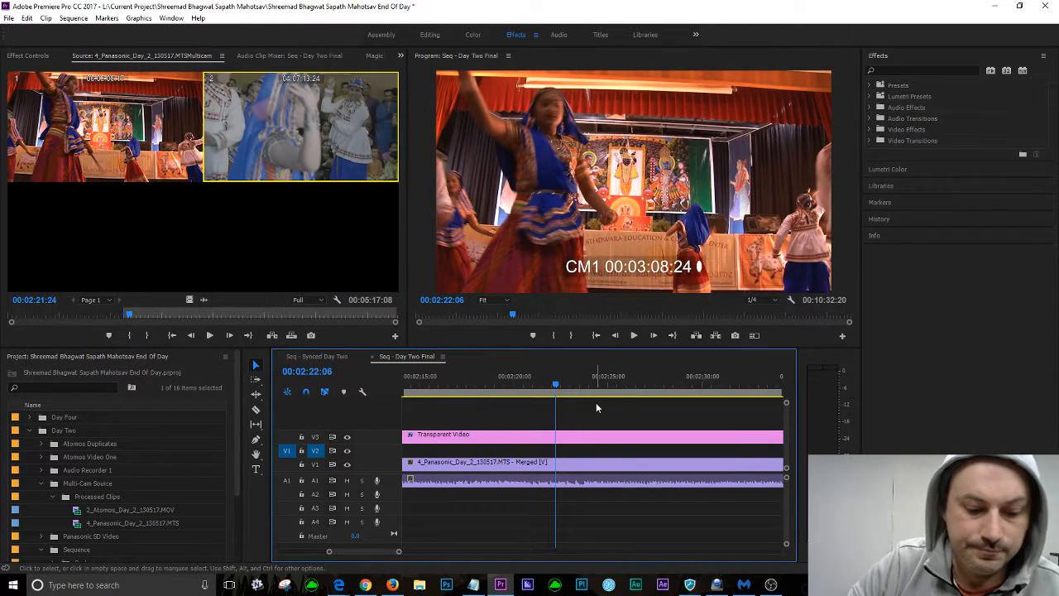
key("shift+Left")
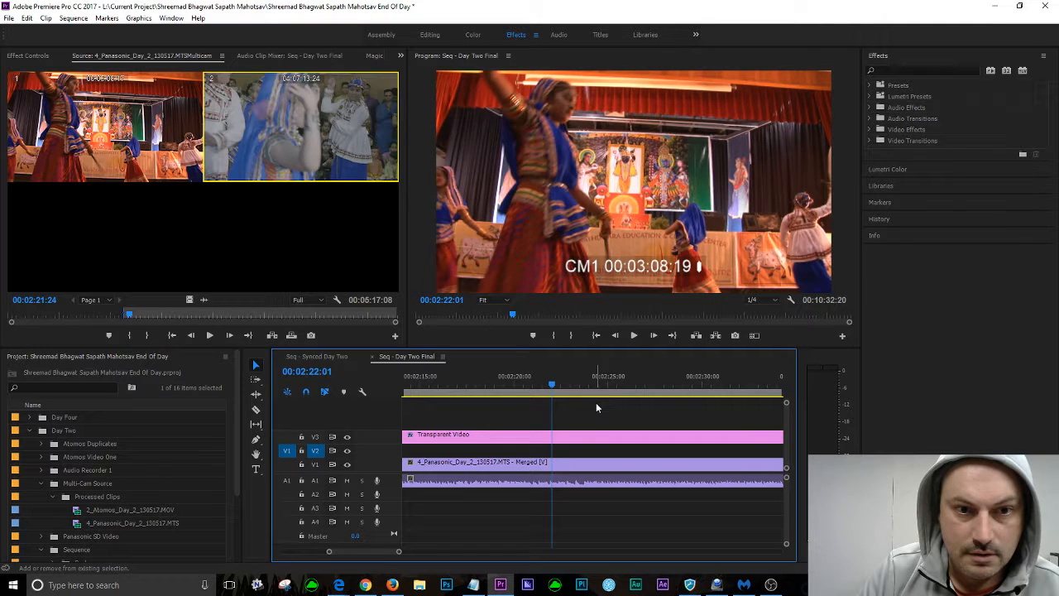
key("Left")
key("Left")
key("o")
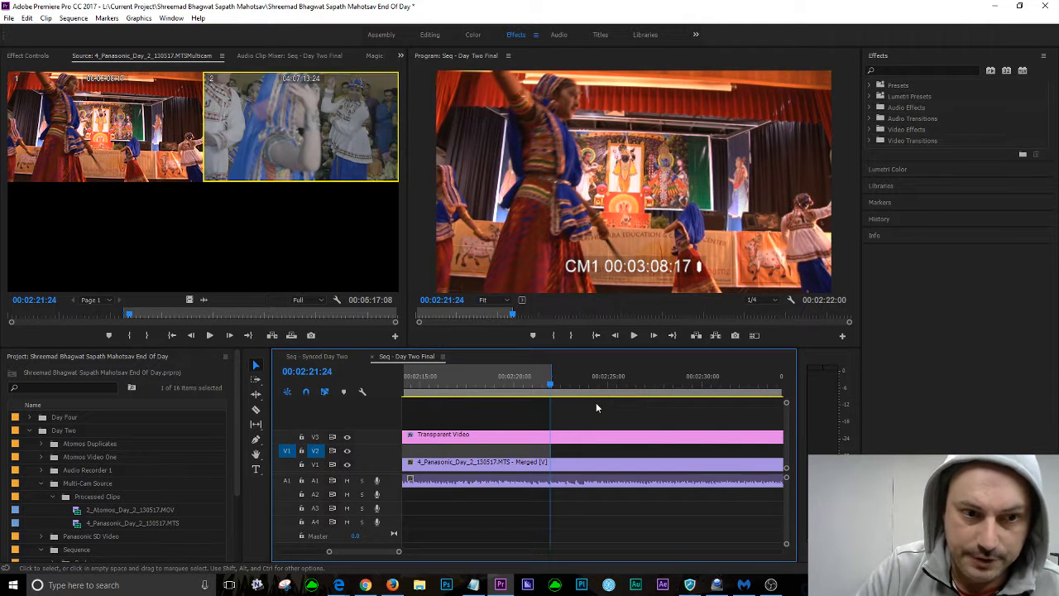
Return the source to its In point and mark the sequence In point at the matching 00:02:15:12
left_click(48, 340)
key("shift+i")
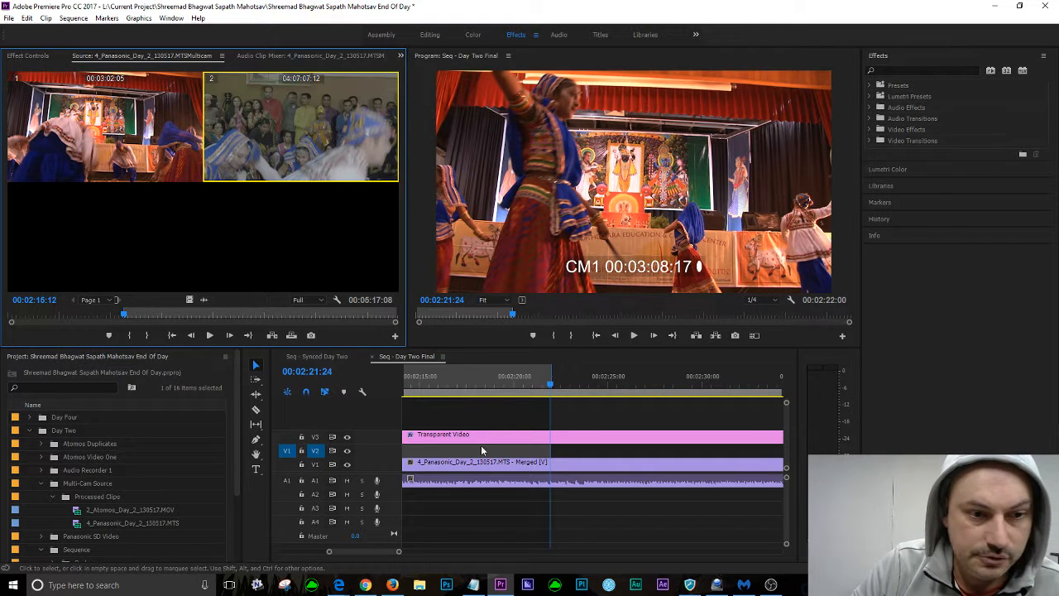
left_click_drag(398, 551, 406, 552)
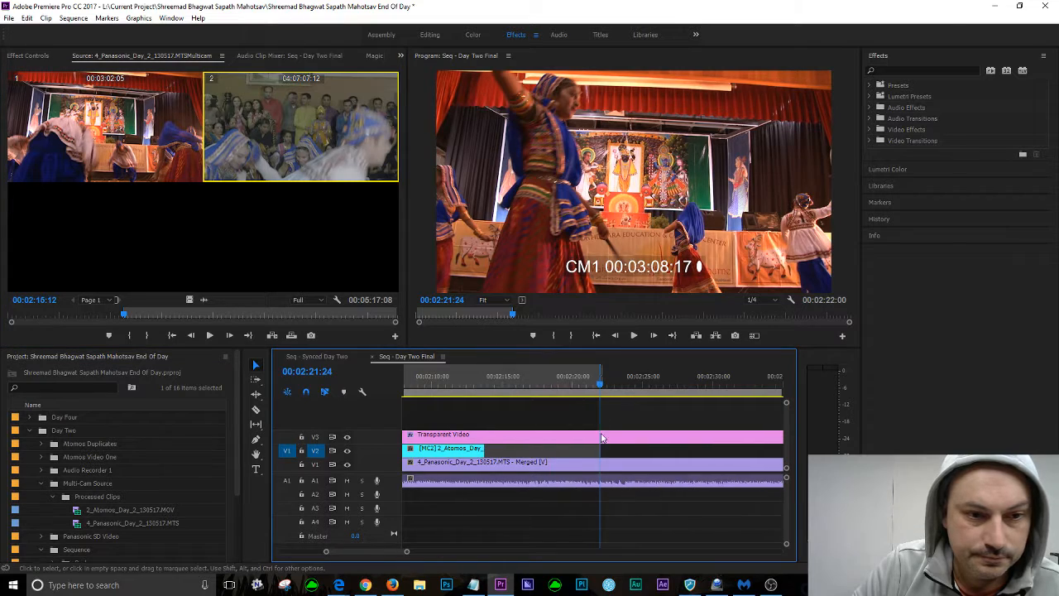
left_click(594, 385)
left_click_drag(595, 386, 515, 379)
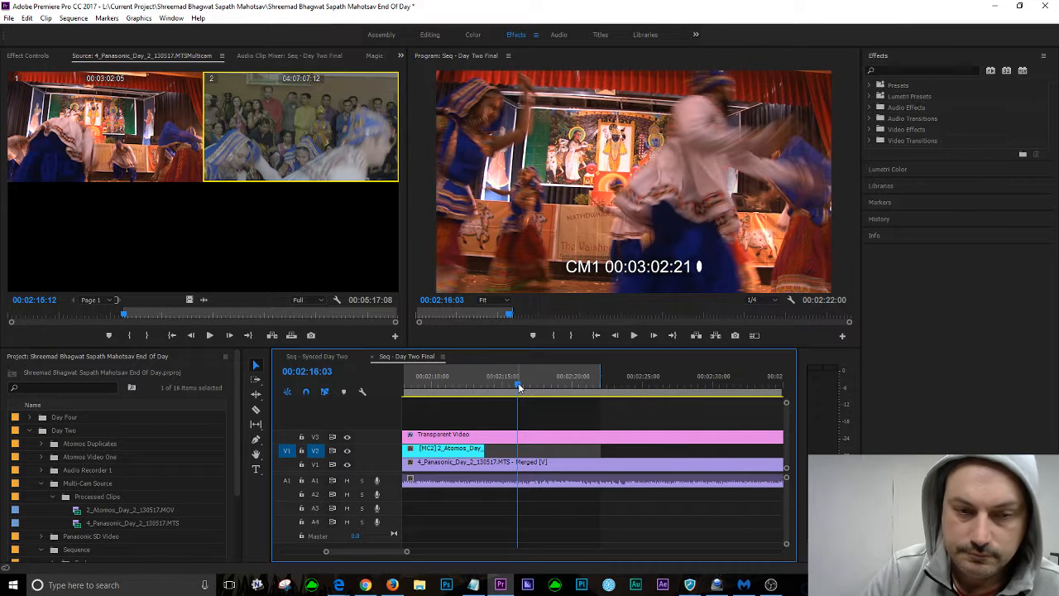
key("shift+Left")
key("shift+Left")
key("shift+Left")
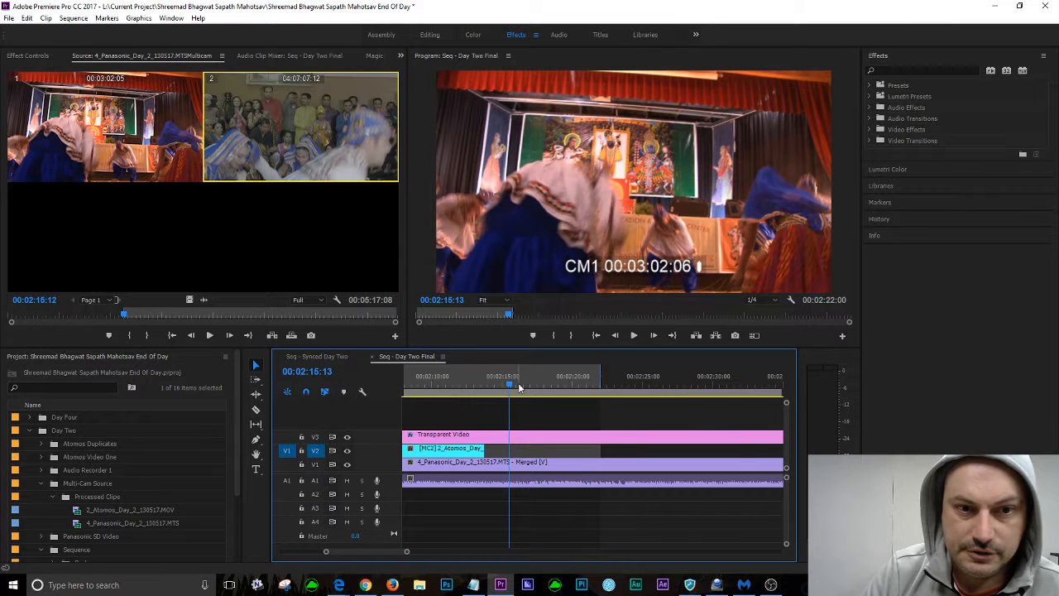
key("Left")
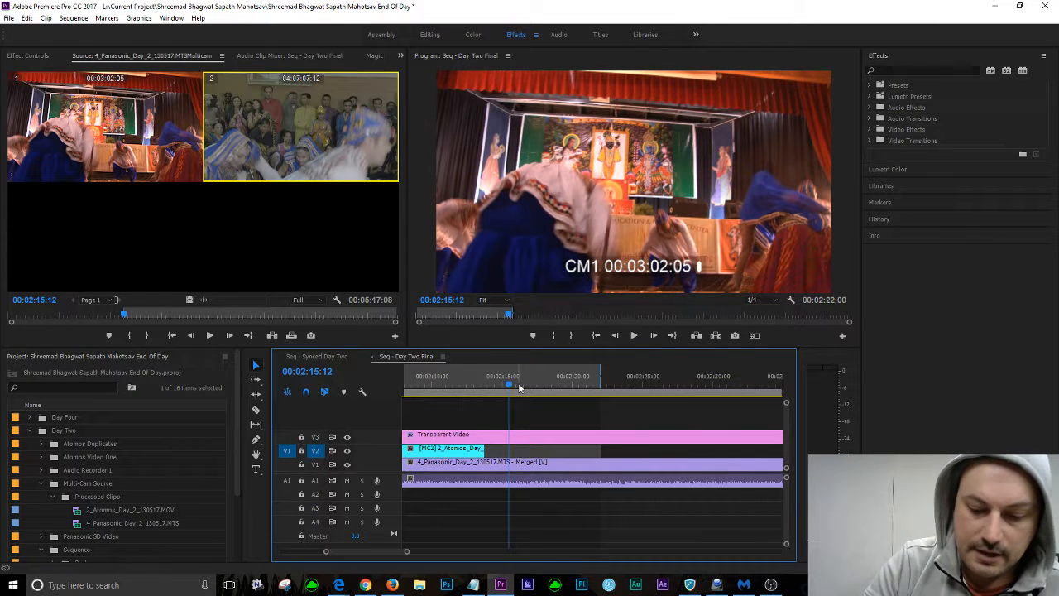
key("i")
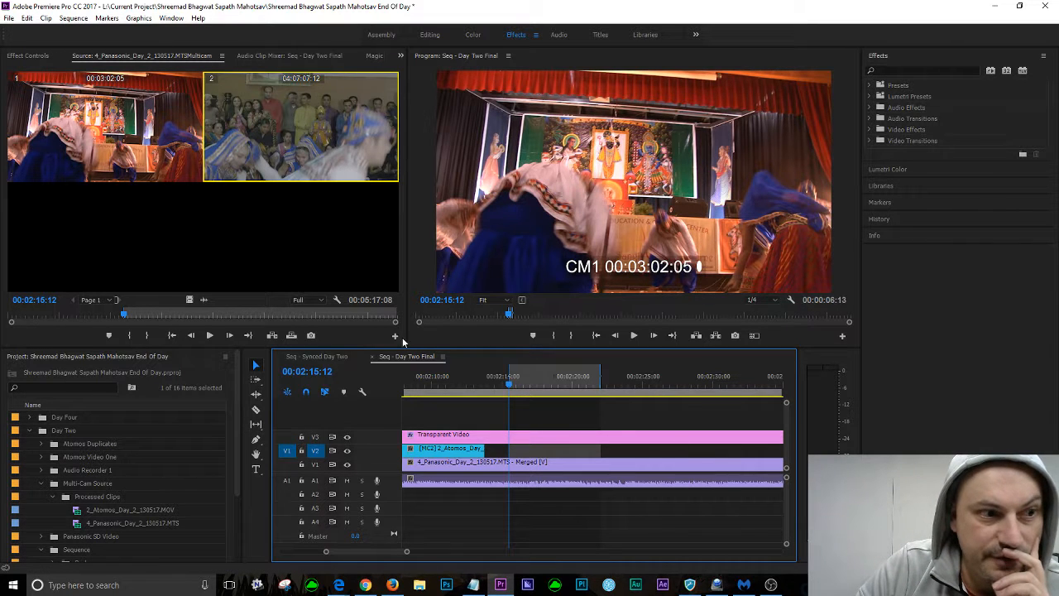
Overwrite the marked camera 2 shot onto V2 between the sequence In and Out points, and play back the edit
left_click(70, 340)
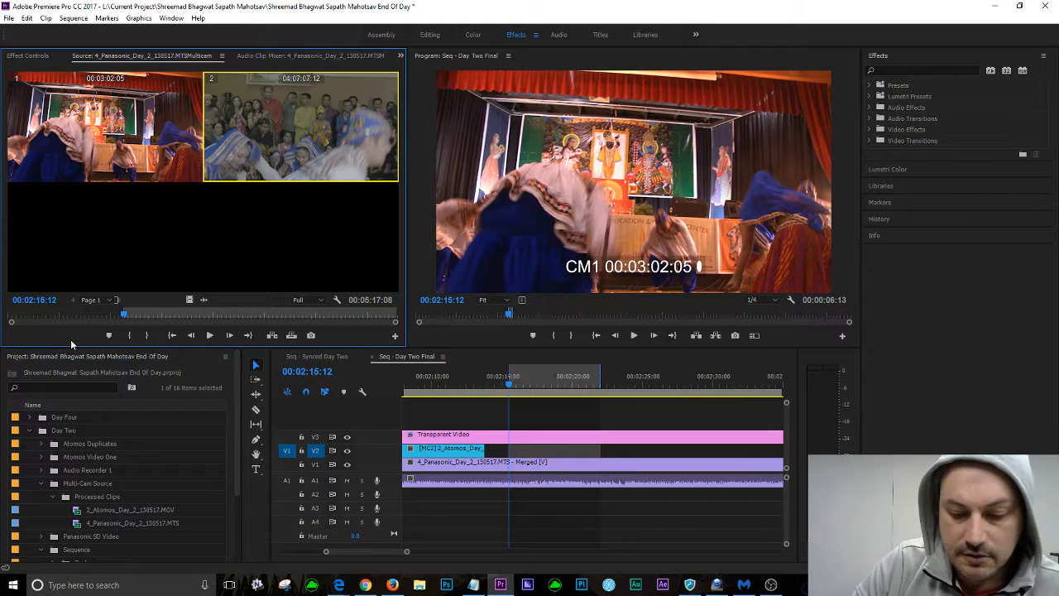
key("period")
left_click(445, 376)
key("space")
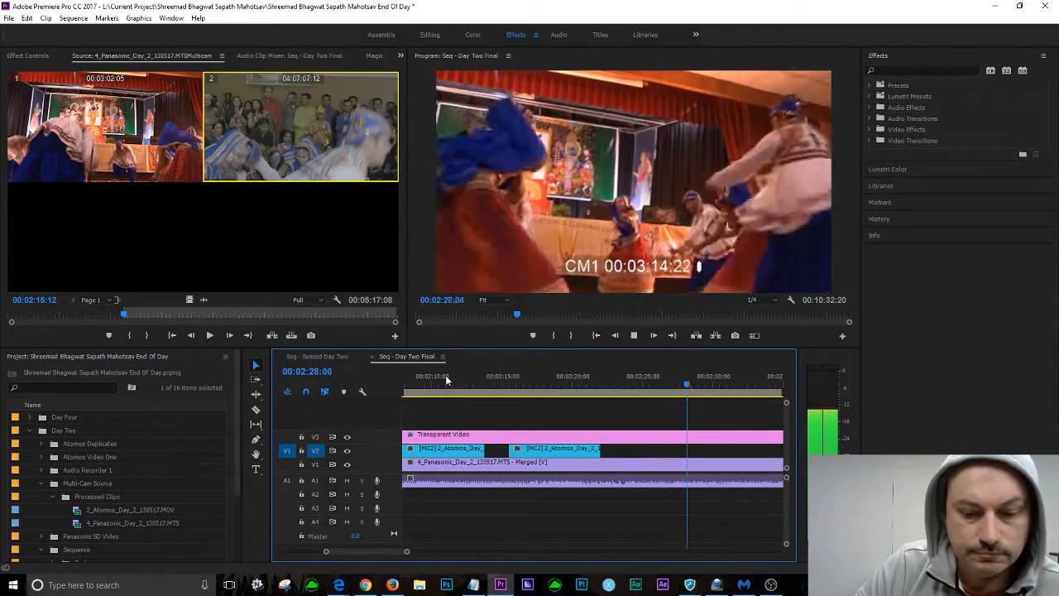
key("space")
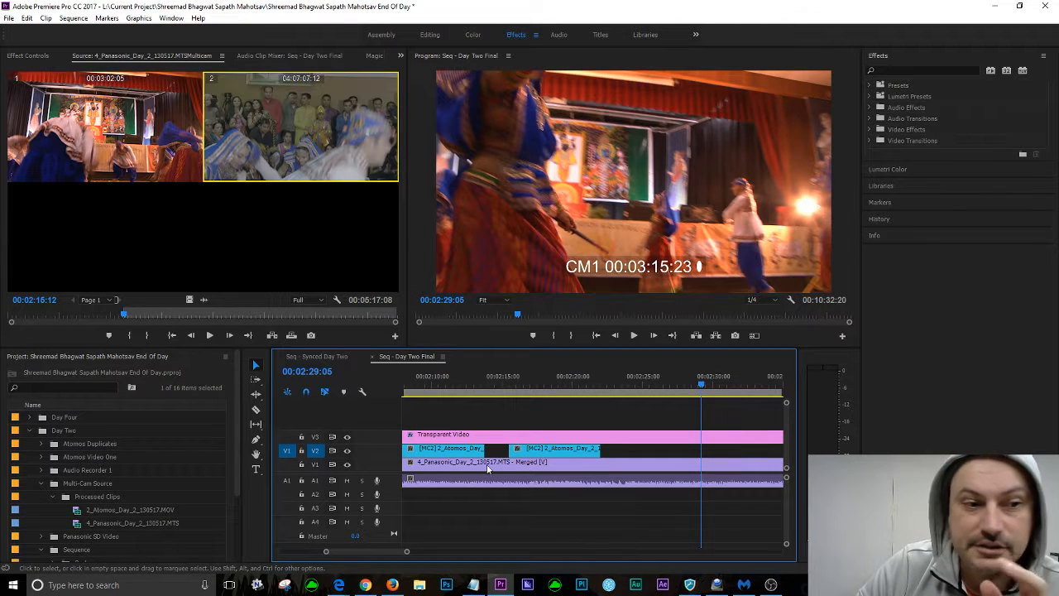
Review the dance footage after 00:02:16:12 in the multicam source, replaying passages to look for the next usable camera 2 shot
left_click(56, 337)
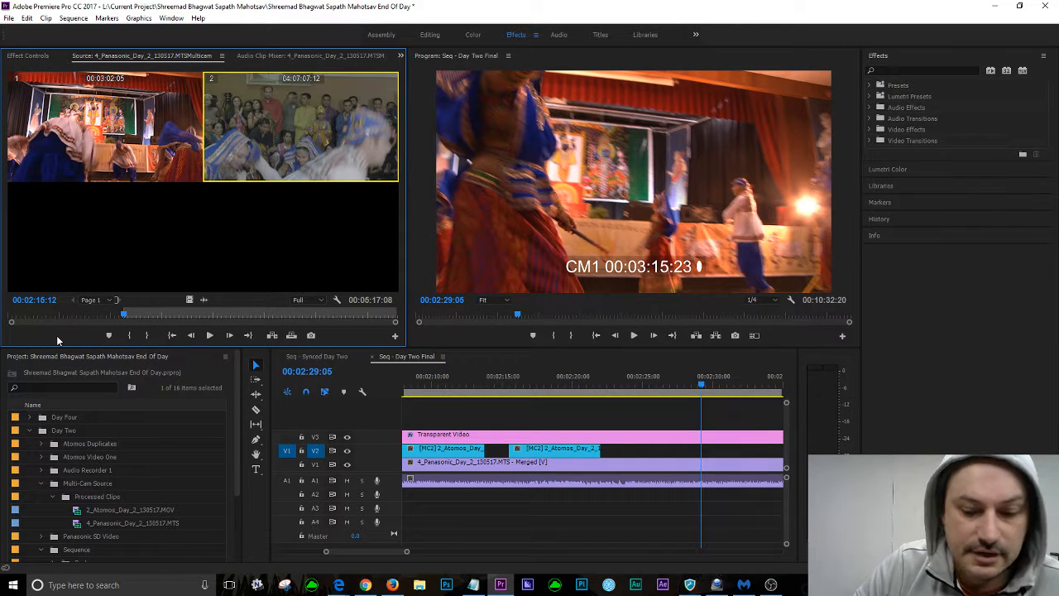
key("space")
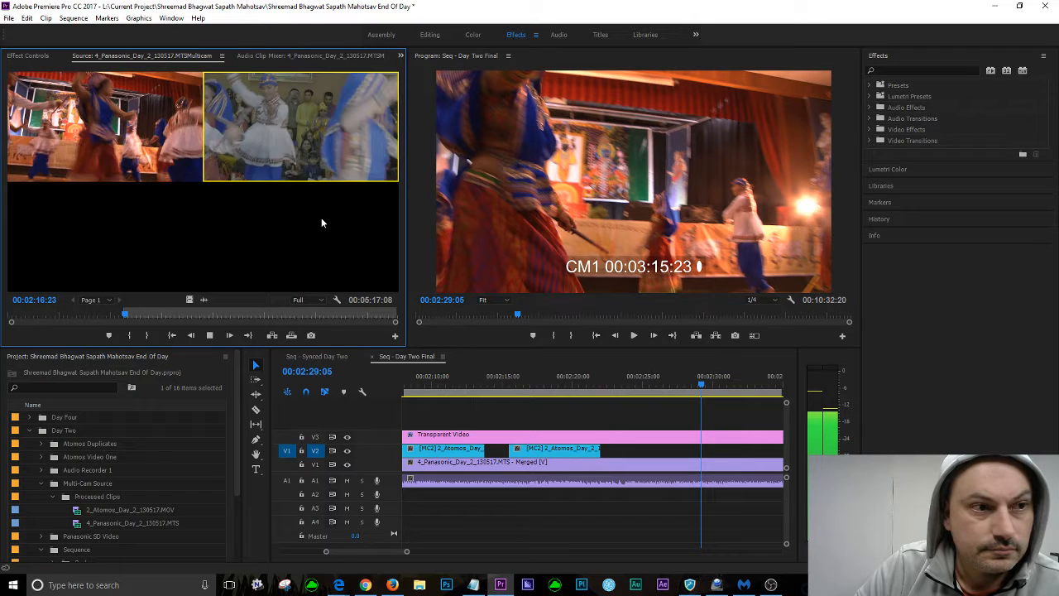
key("space")
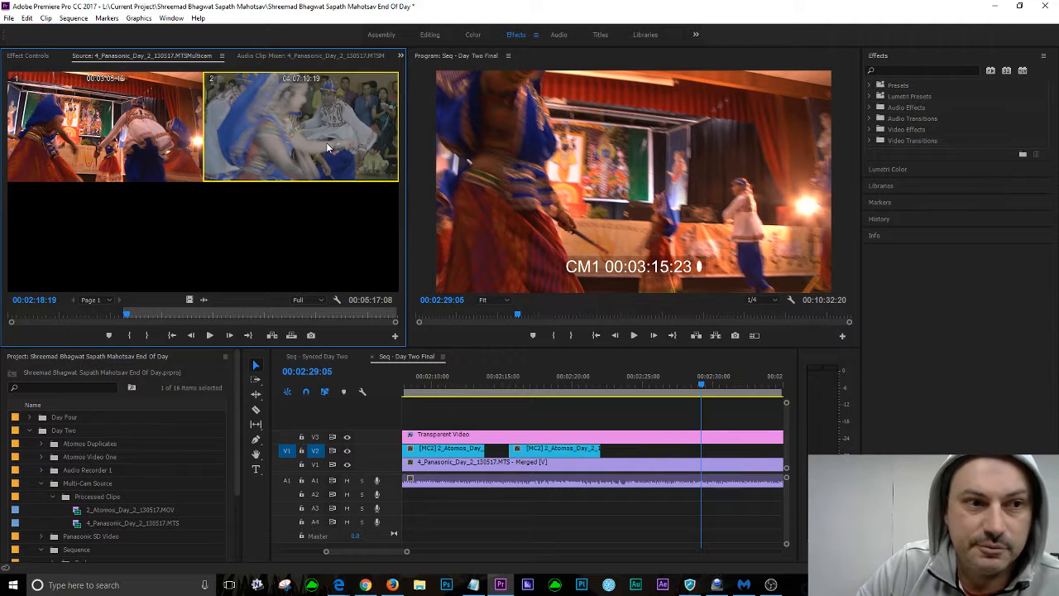
key("space")
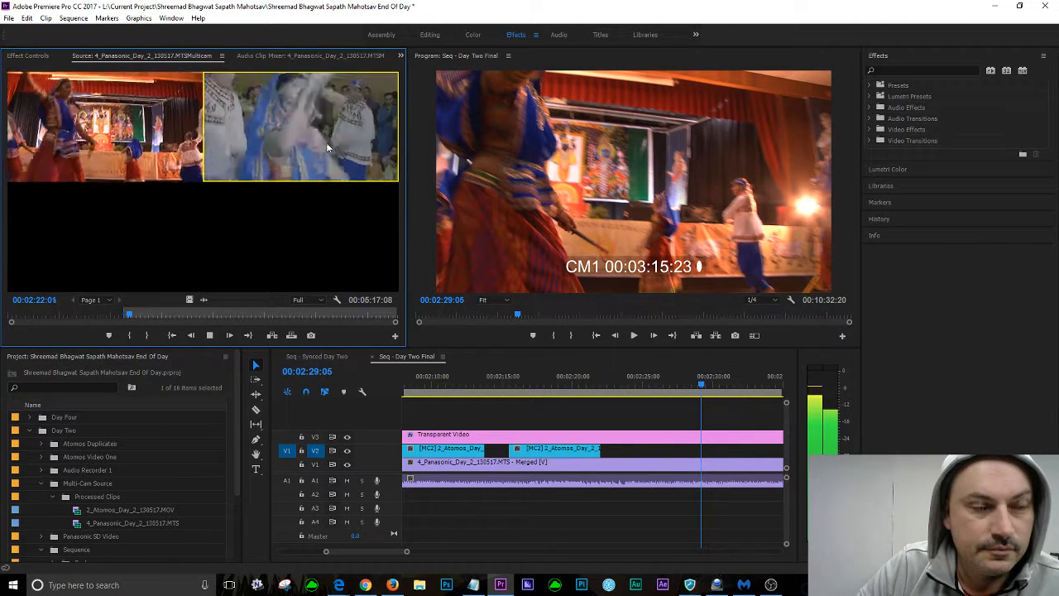
key("space")
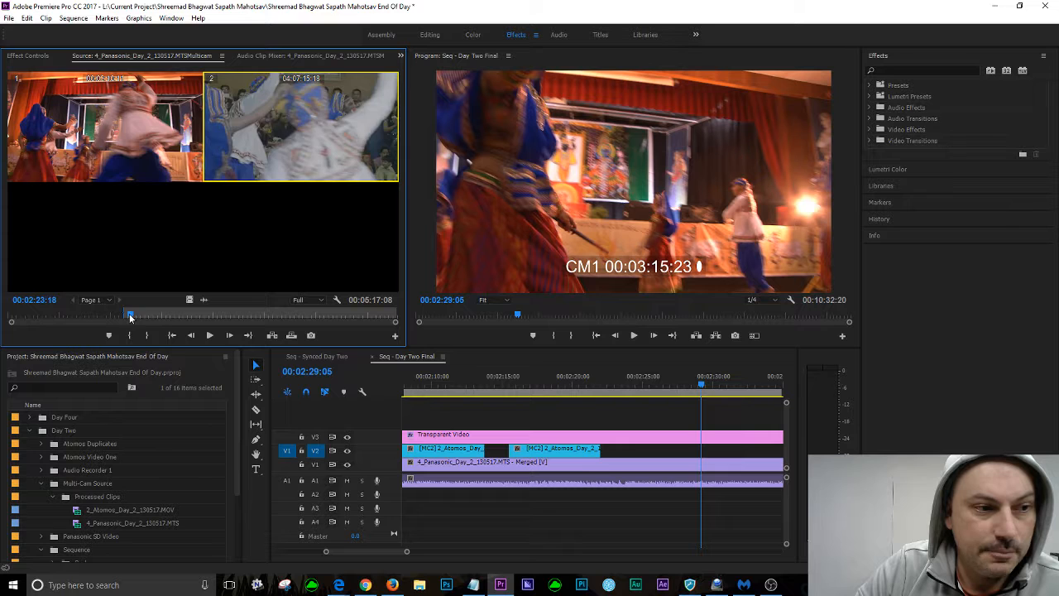
left_click_drag(129, 313, 124, 314)
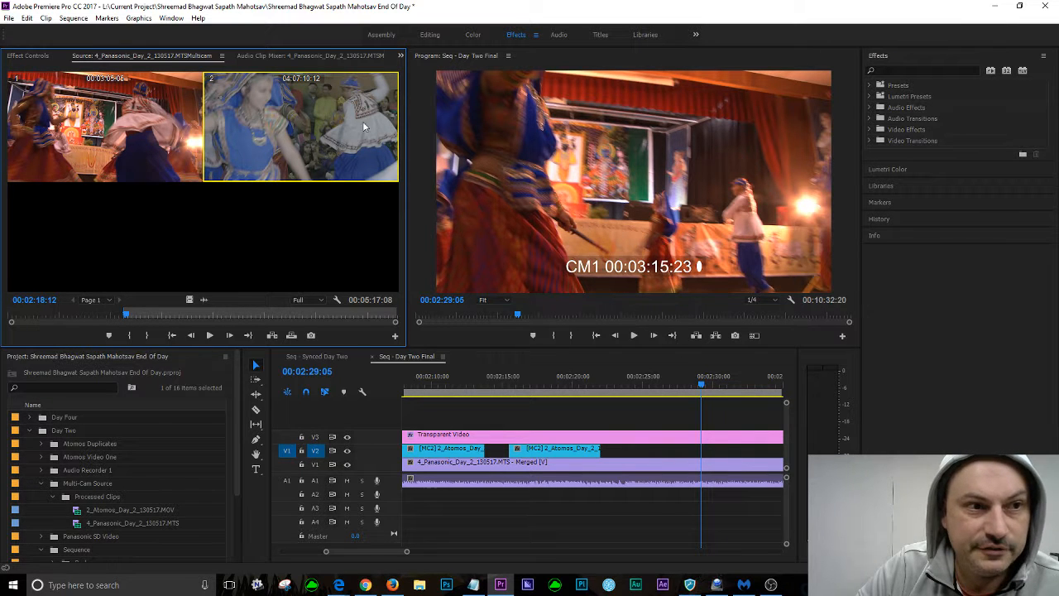
key("space")
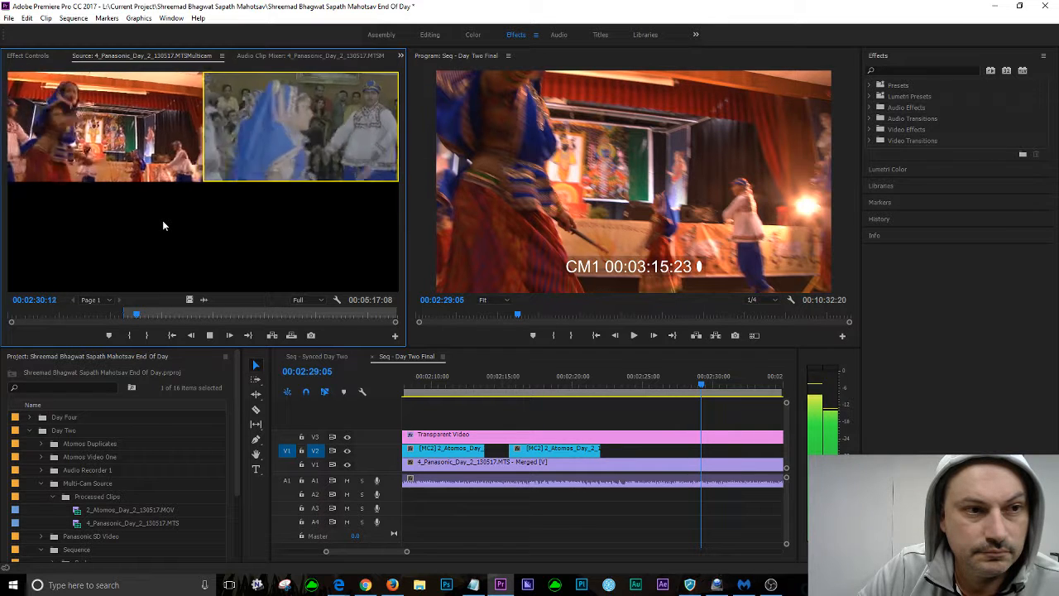
key("space")
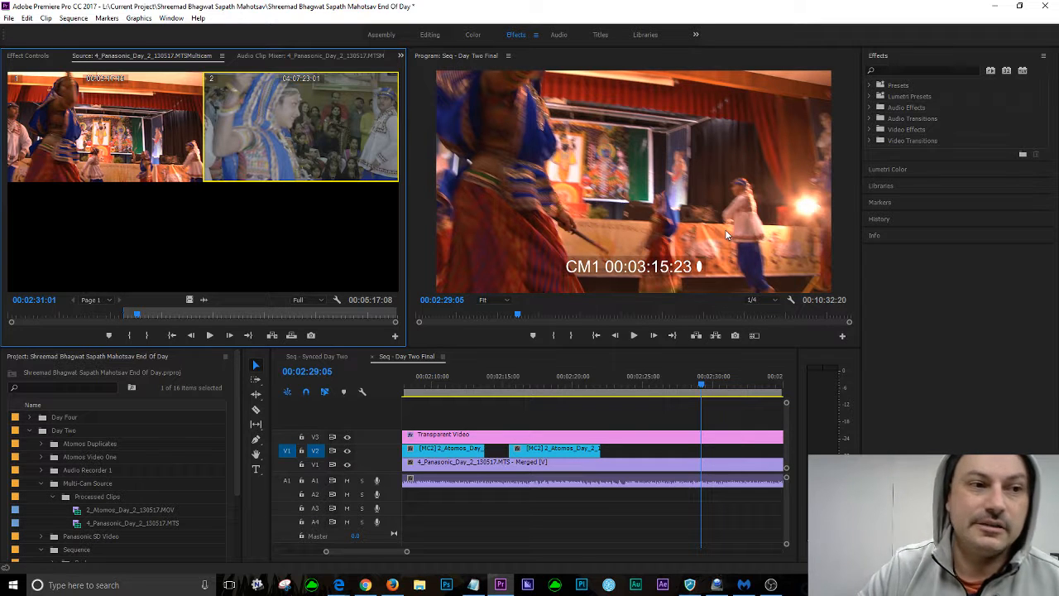
left_click(134, 313)
key("space")
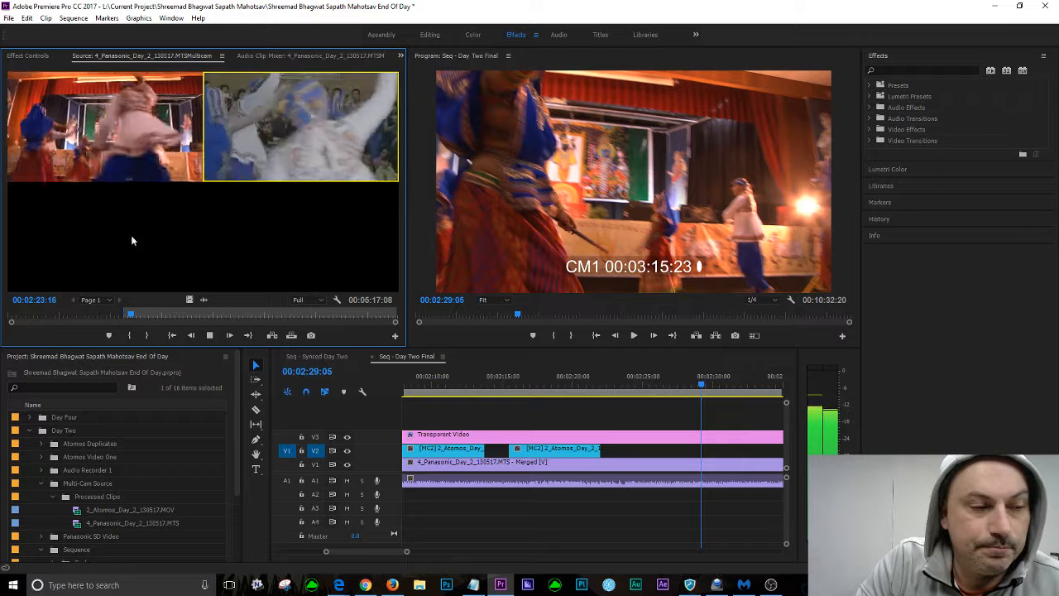
key("space")
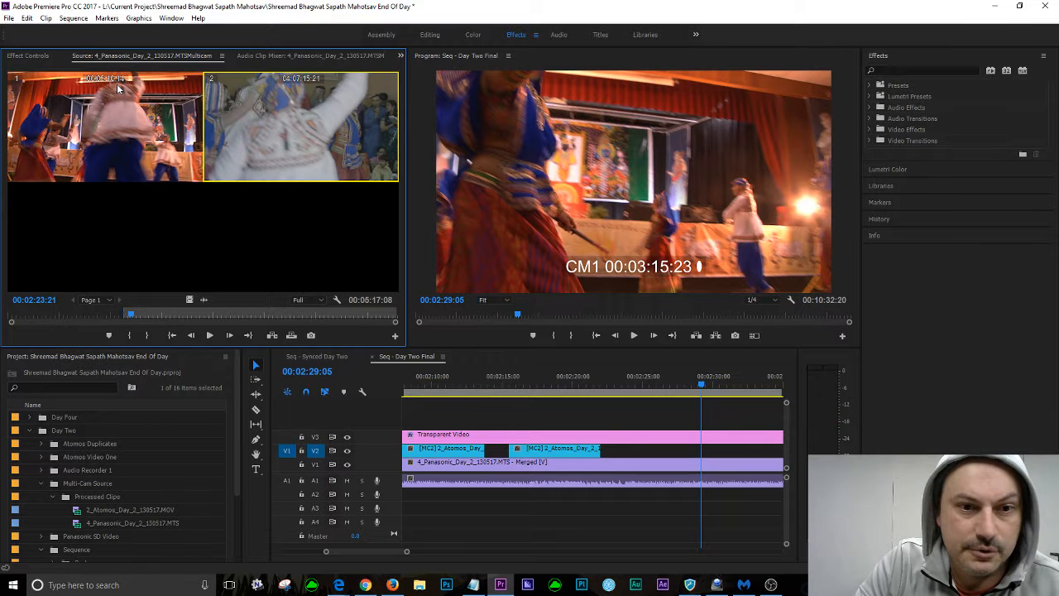
key("space")
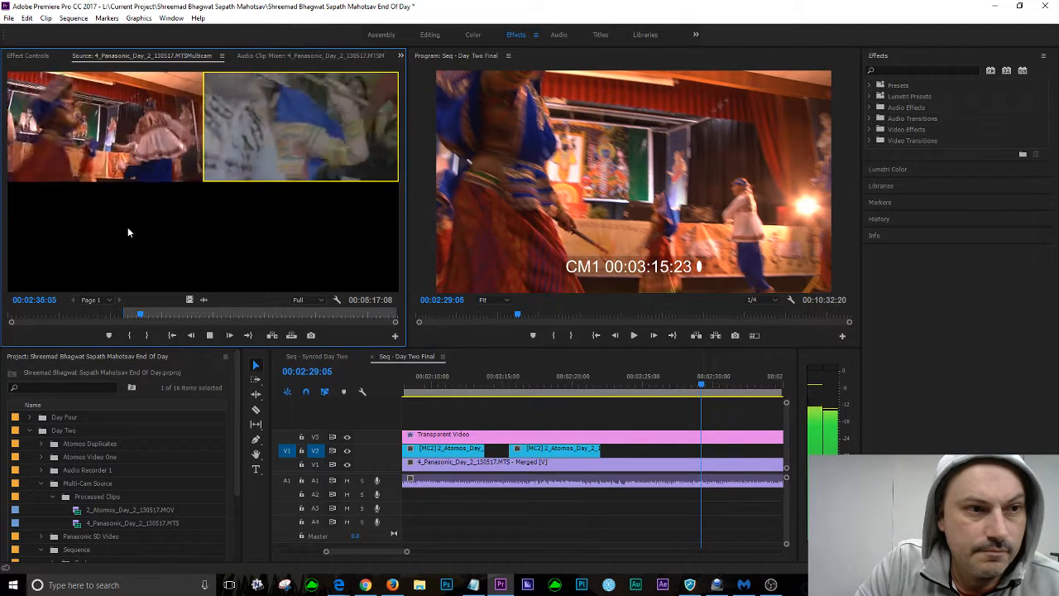
key("space")
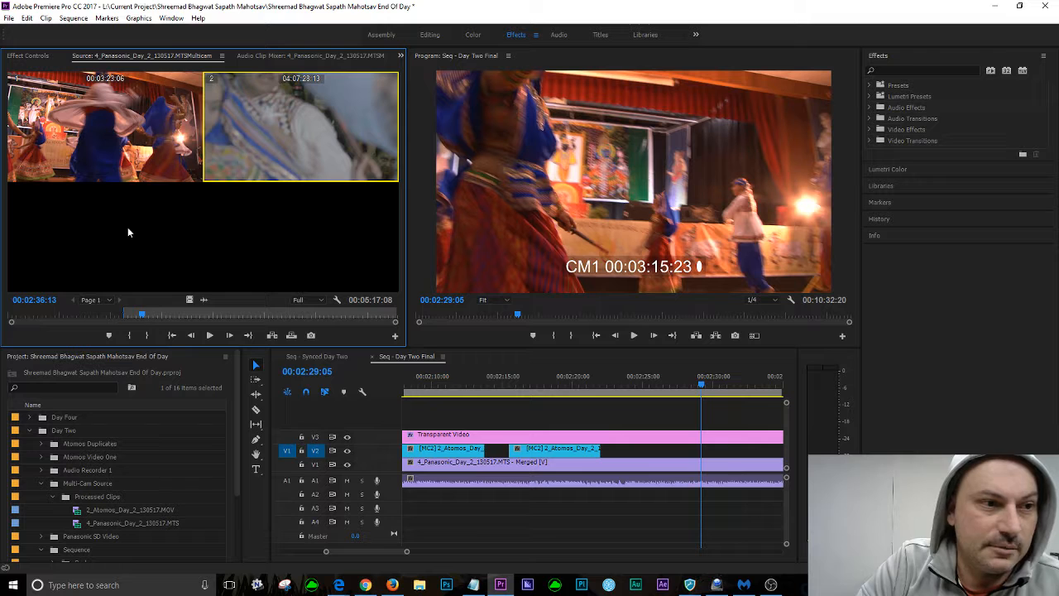
left_click(137, 315)
left_click(130, 315)
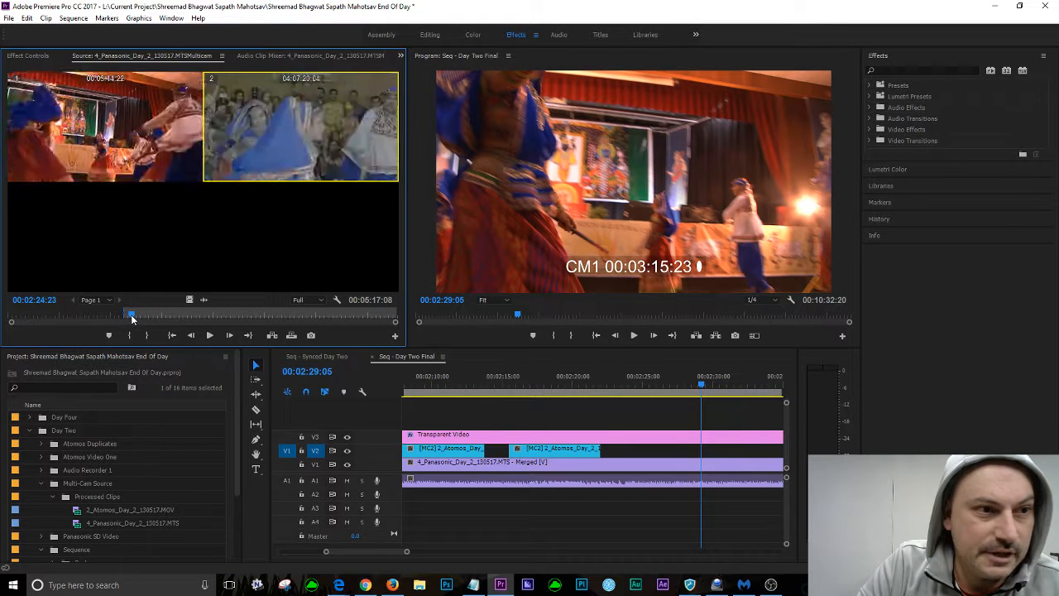
key("space")
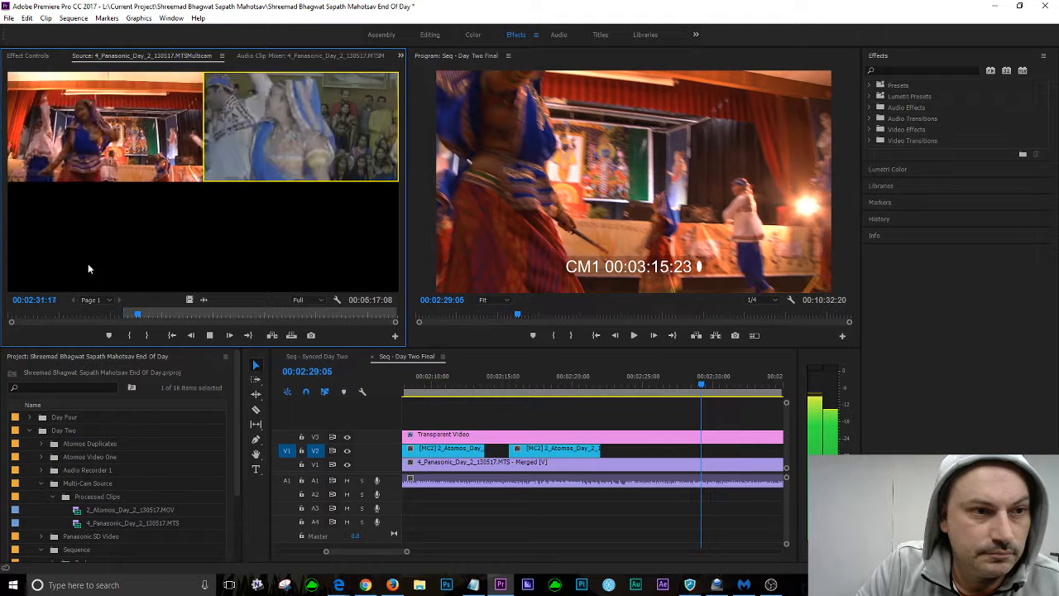
key("space")
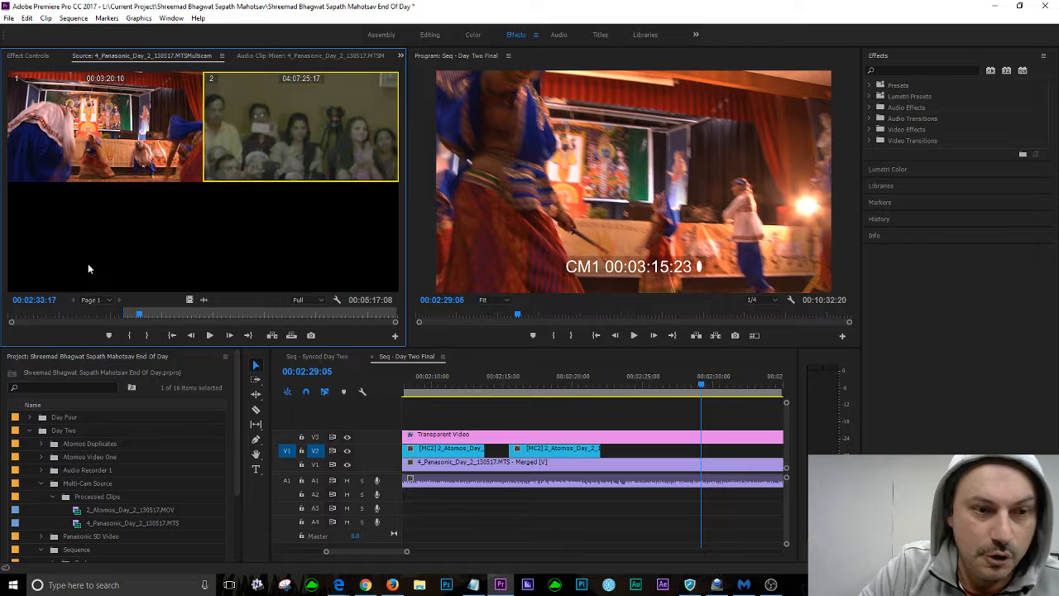
Find the start of the next camera 2 shot and mark In points at 00:02:34:06 in both the source and the sequence
key("space")
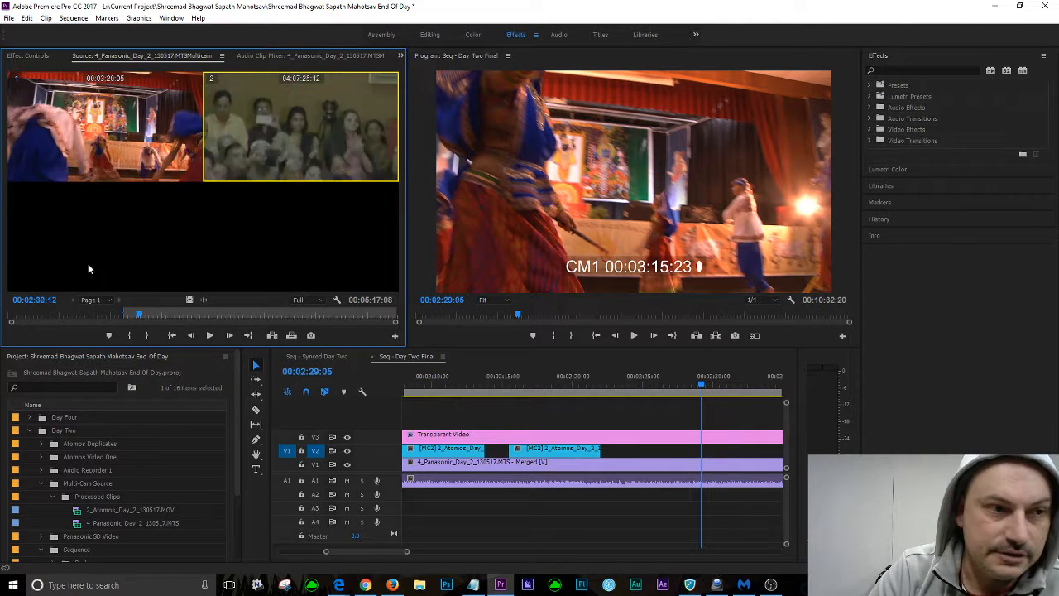
key("shift+Left")
key("shift+Left")
key("shift+Left")
key("shift+Left")
key("shift+Left")
key("shift+Left")
key("space")
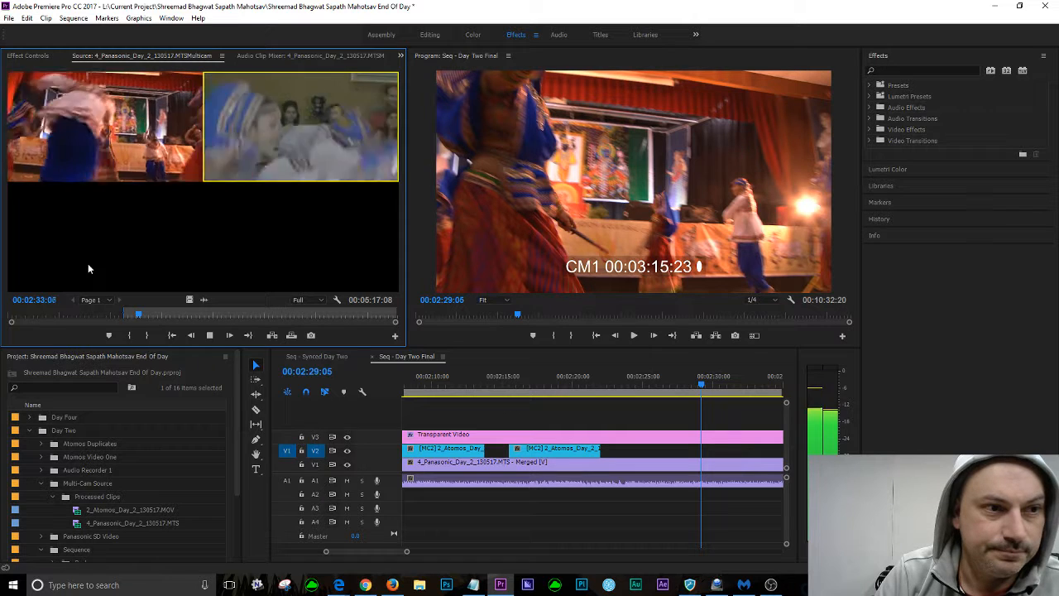
key("space")
key("i")
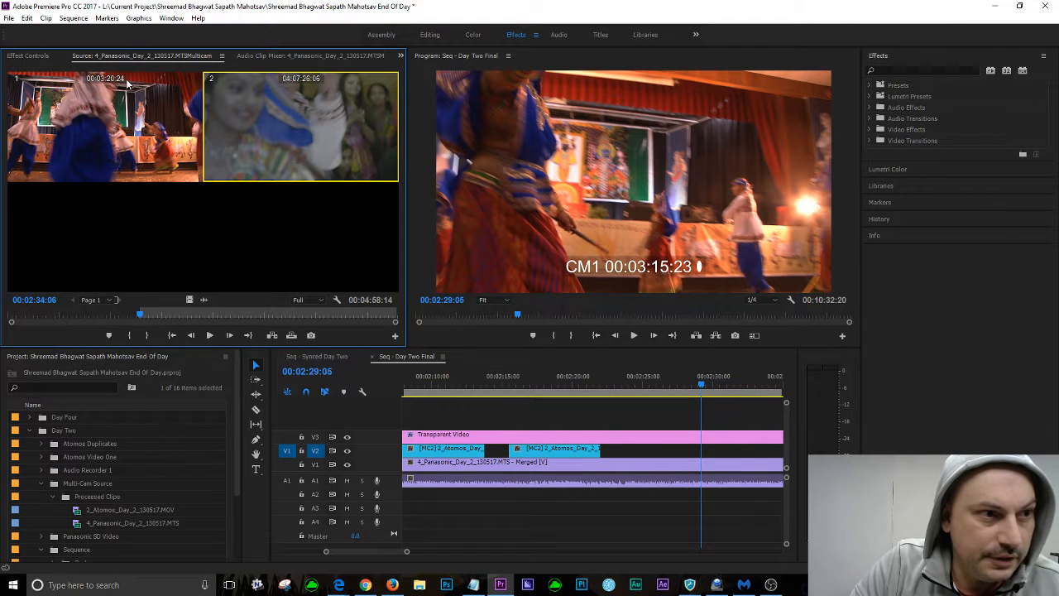
left_click_drag(704, 388, 774, 390)
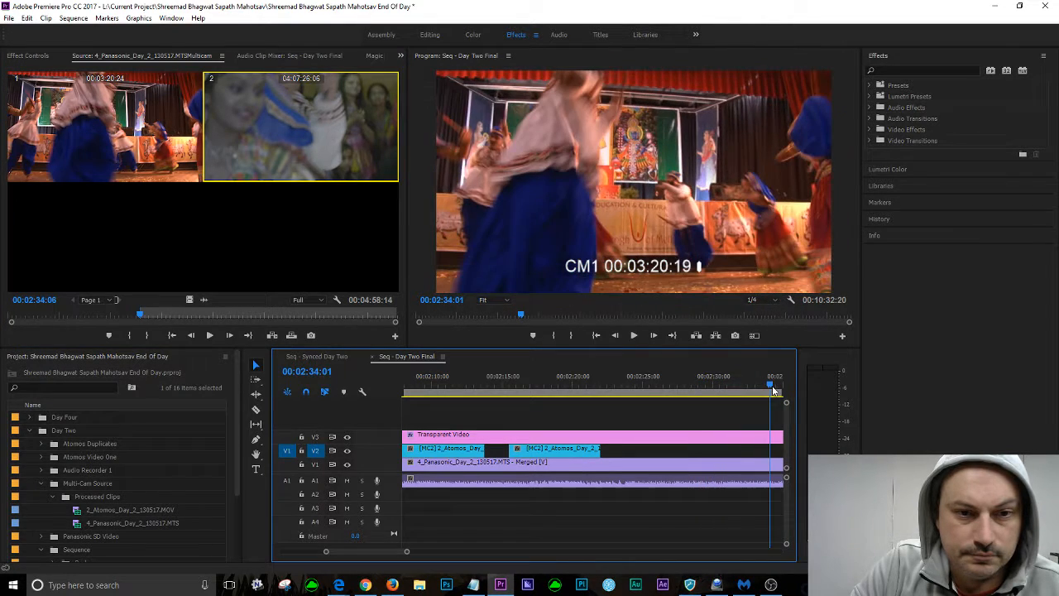
key("shift+Right")
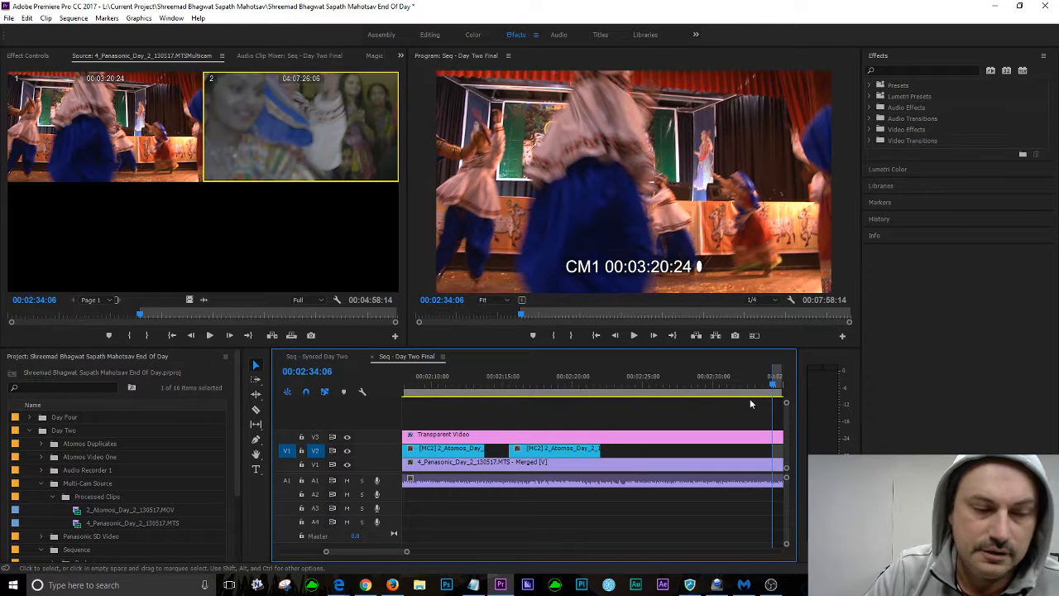
Find the end of the camera 2 shot in the source and mark the sequence Out point at the matching 00:02:37:09
left_click(33, 337)
key("space")
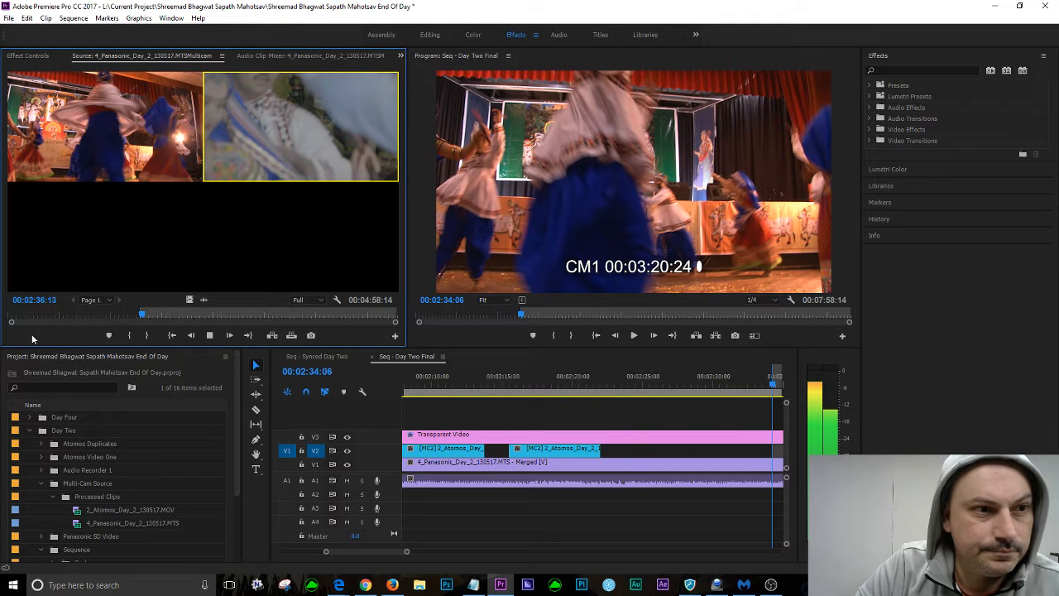
key("space")
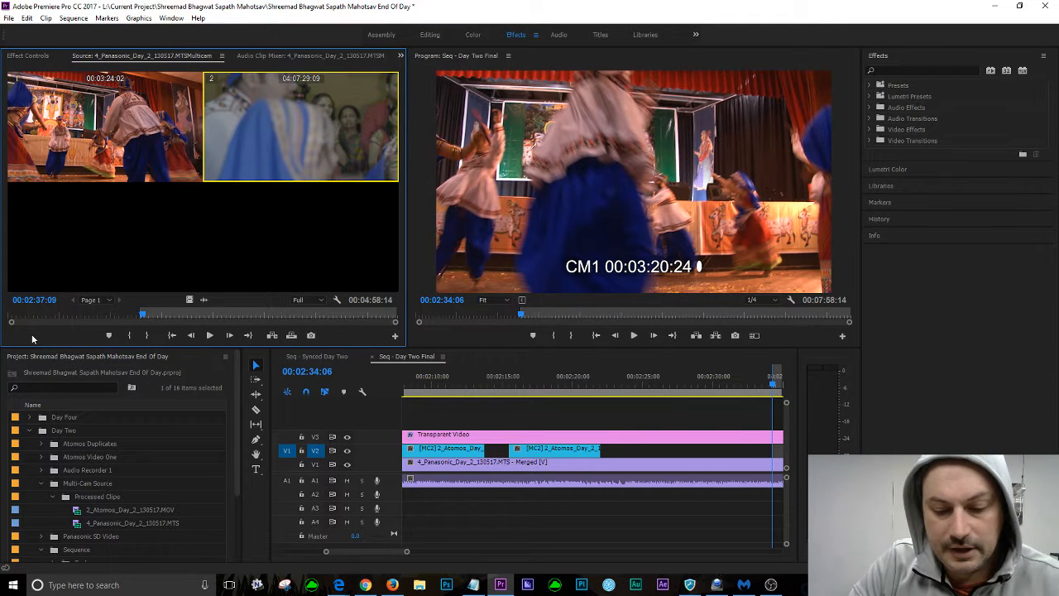
key("o")
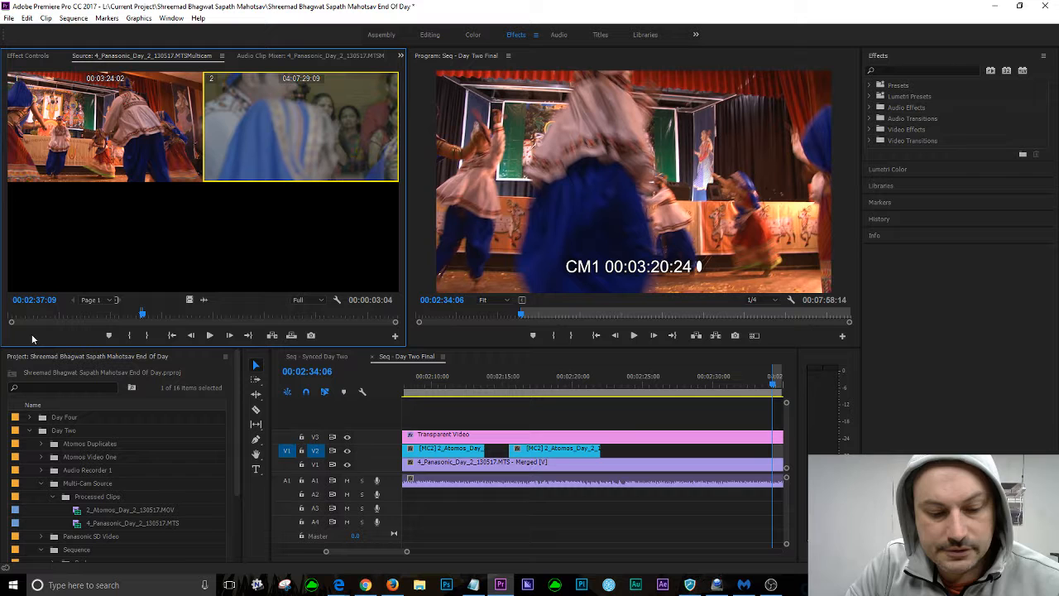
key("ctrl+shift+o")
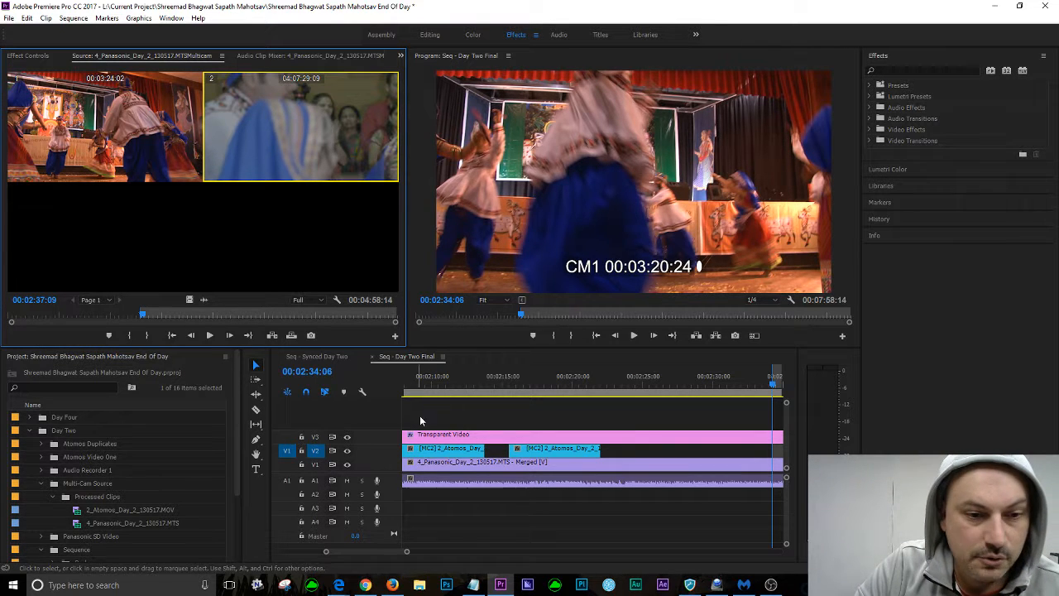
left_click_drag(362, 551, 366, 552)
left_click_drag(593, 389, 639, 393)
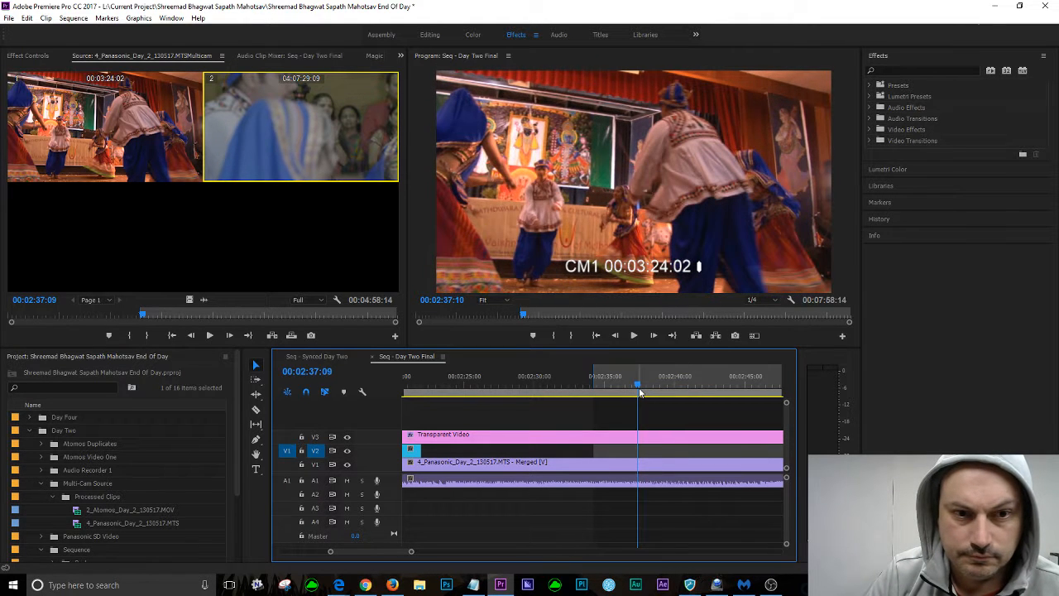
key("o")
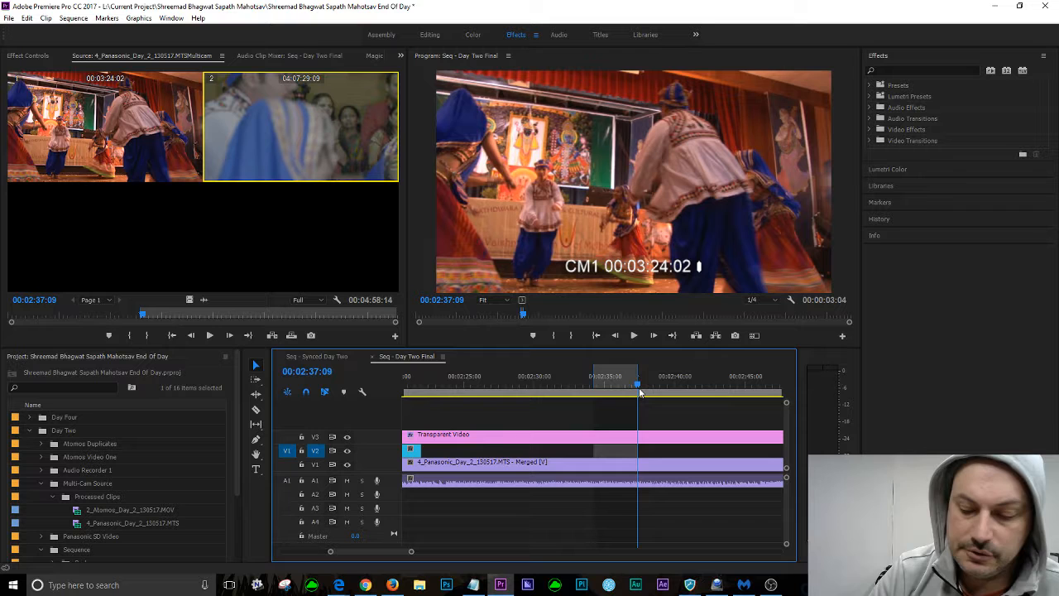
Overwrite the camera 2 shot from the source In point onto V2 between the sequence In and Out points, and play back the edit
key("shift+i")
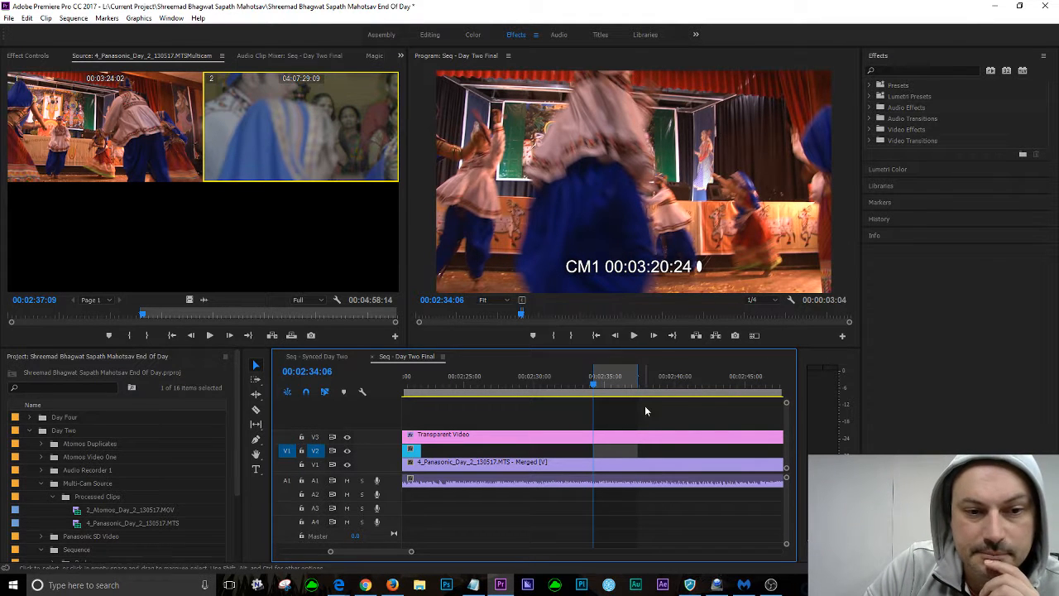
left_click(71, 335)
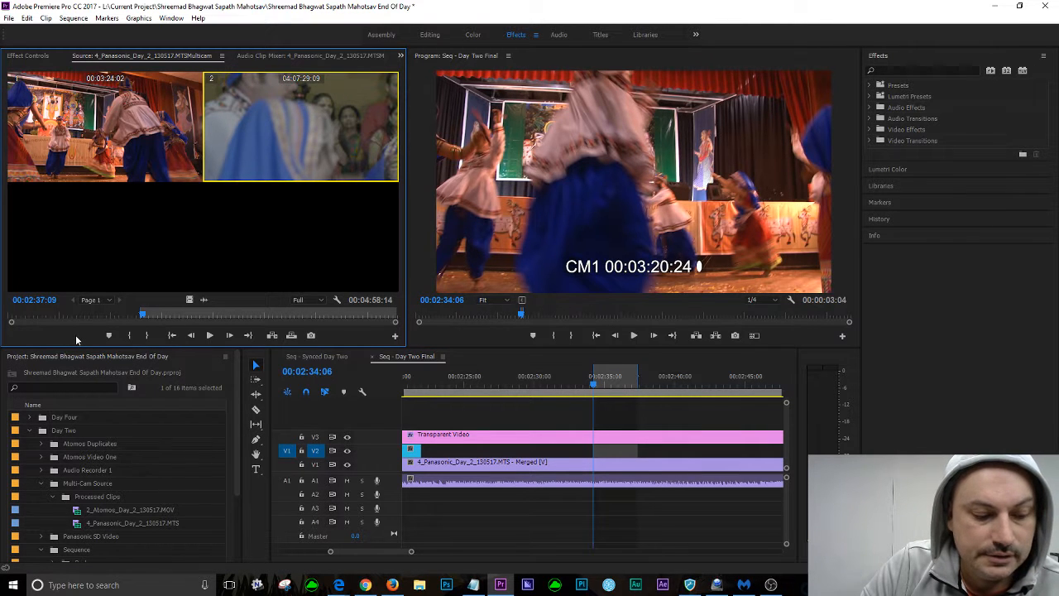
key("shift+i")
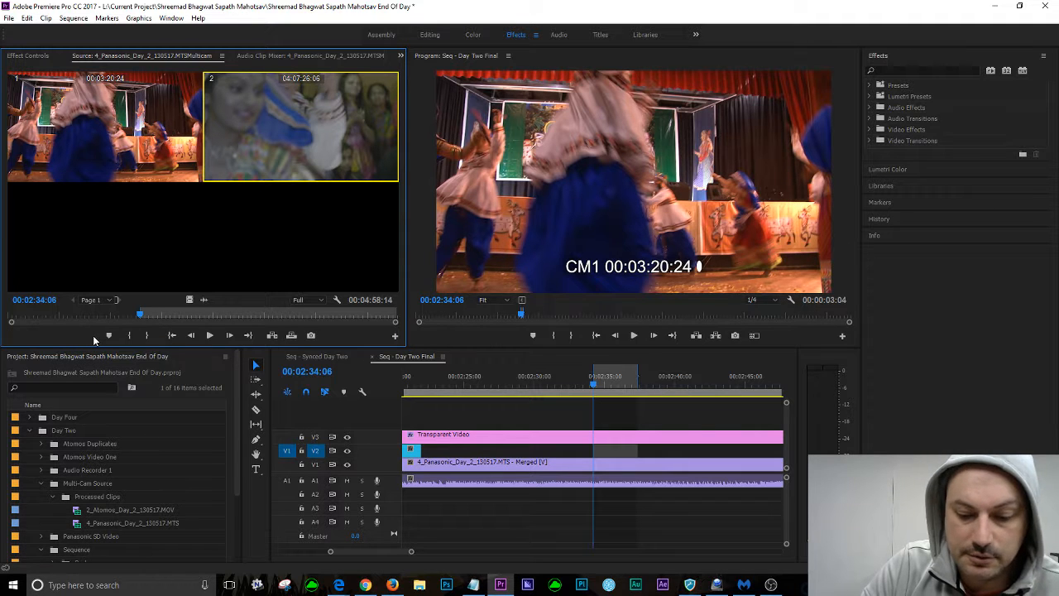
key("period")
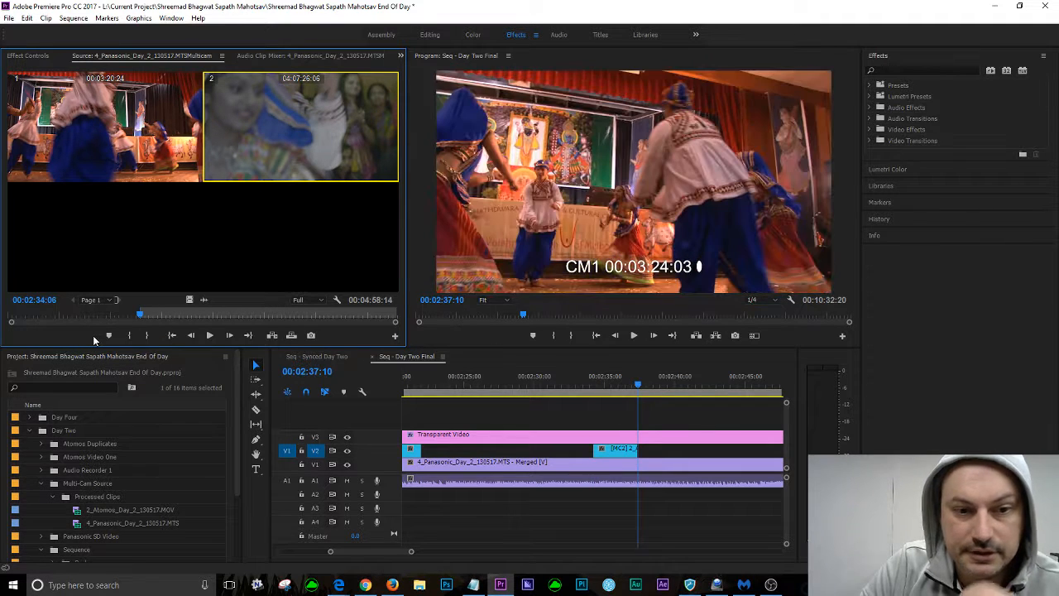
left_click(562, 383)
key("space")
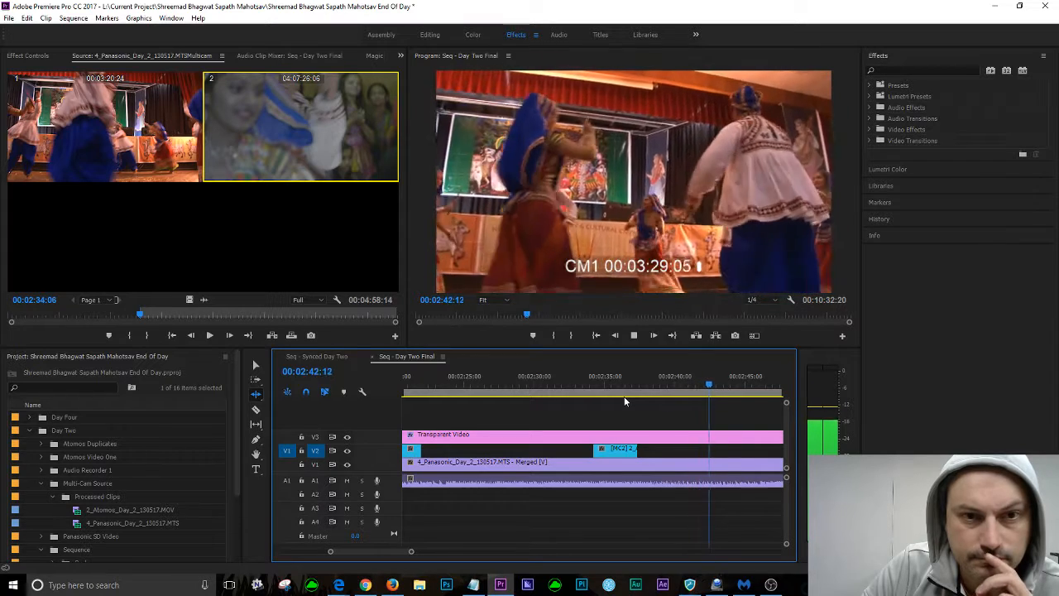
key("space")
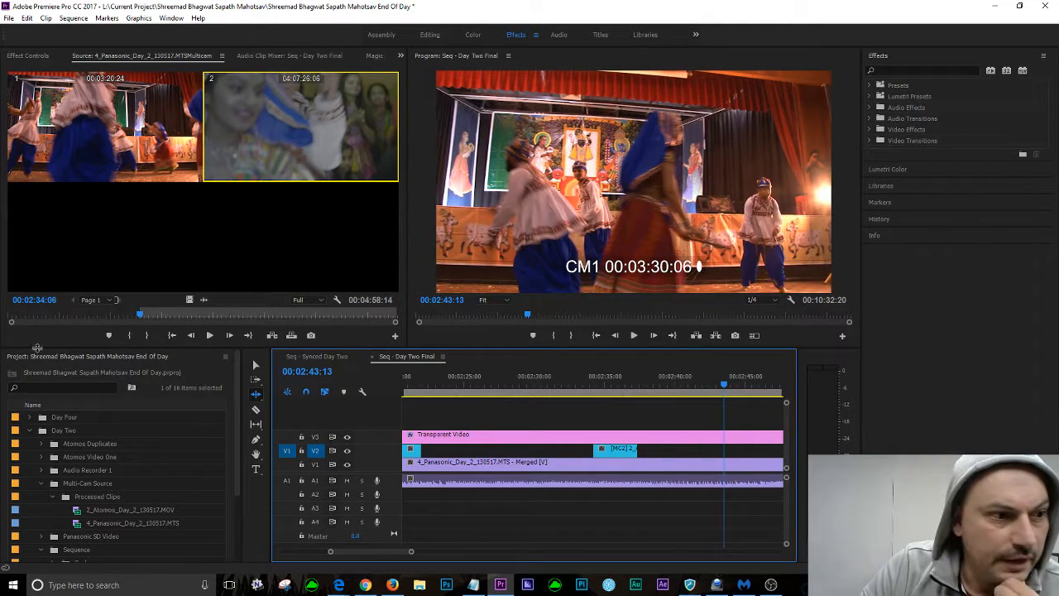
Replay the multicam source after 00:02:34:06 to find the next camera 2 shot and mark its source In point at 00:02:38:05
left_click(291, 287)
key("space")
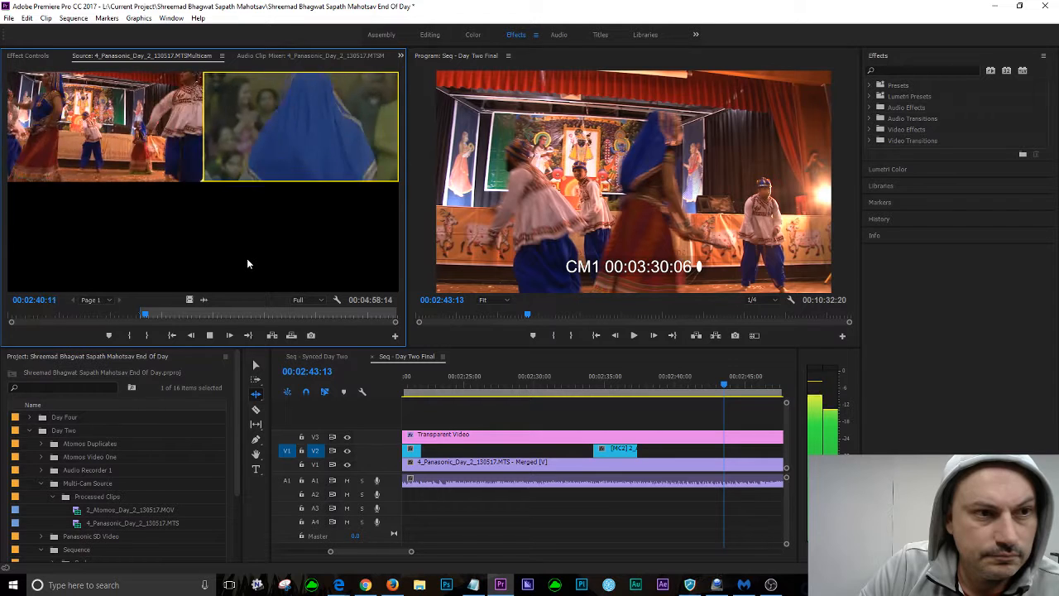
key("space")
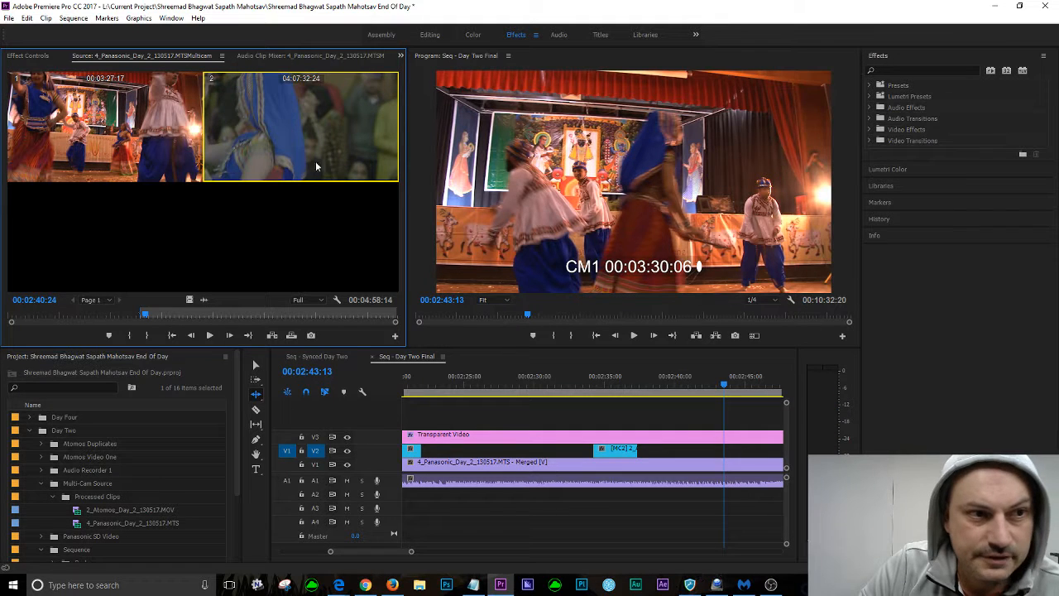
left_click(139, 315)
key("space")
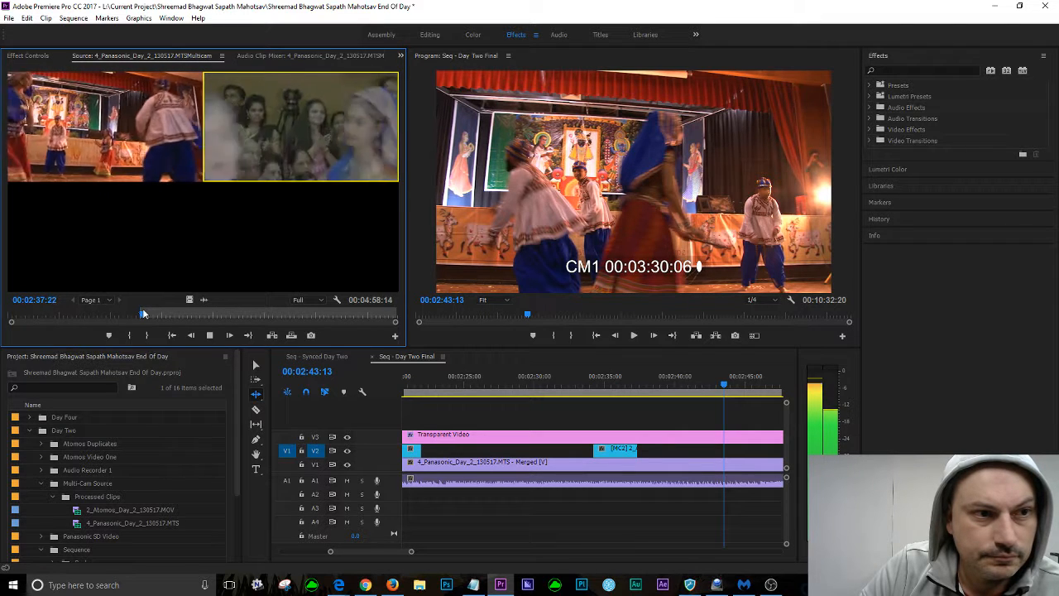
key("space")
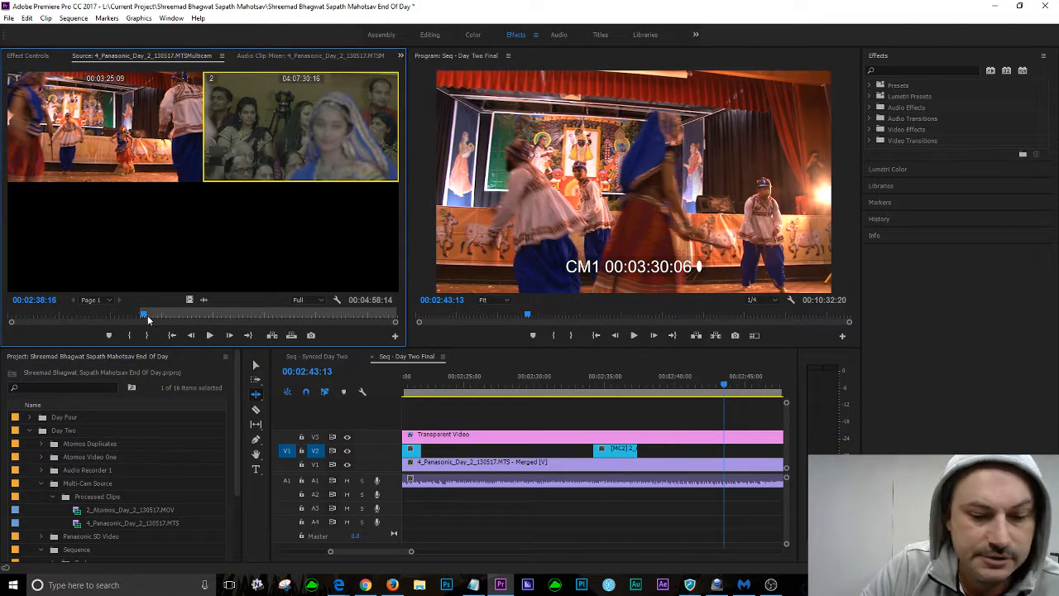
key("j")
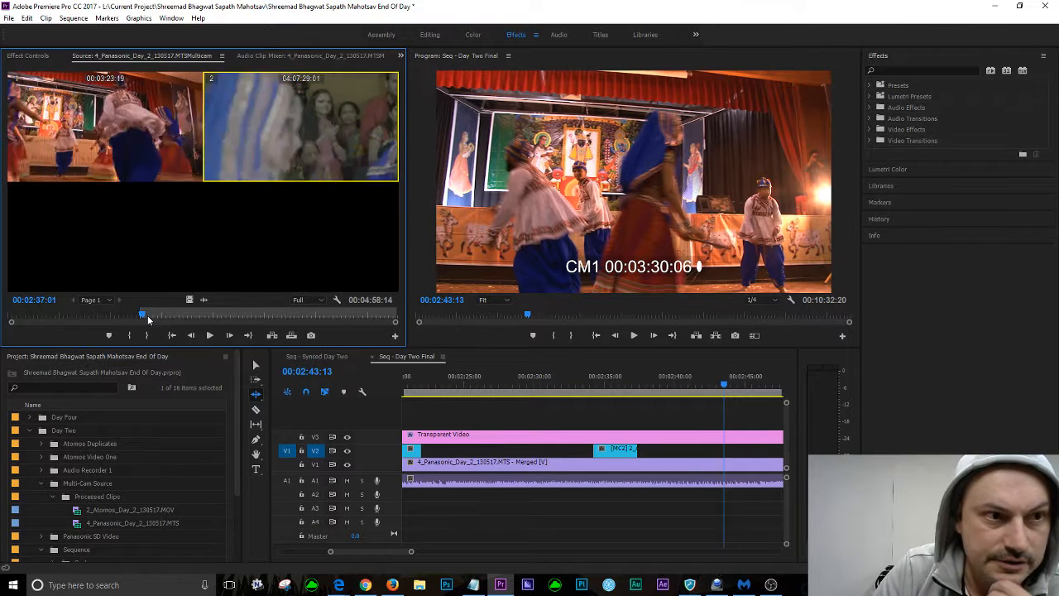
Find the end of the camera 2 shot in the source and mark the sequence Out point just past it at 00:02:44:21
key("space")
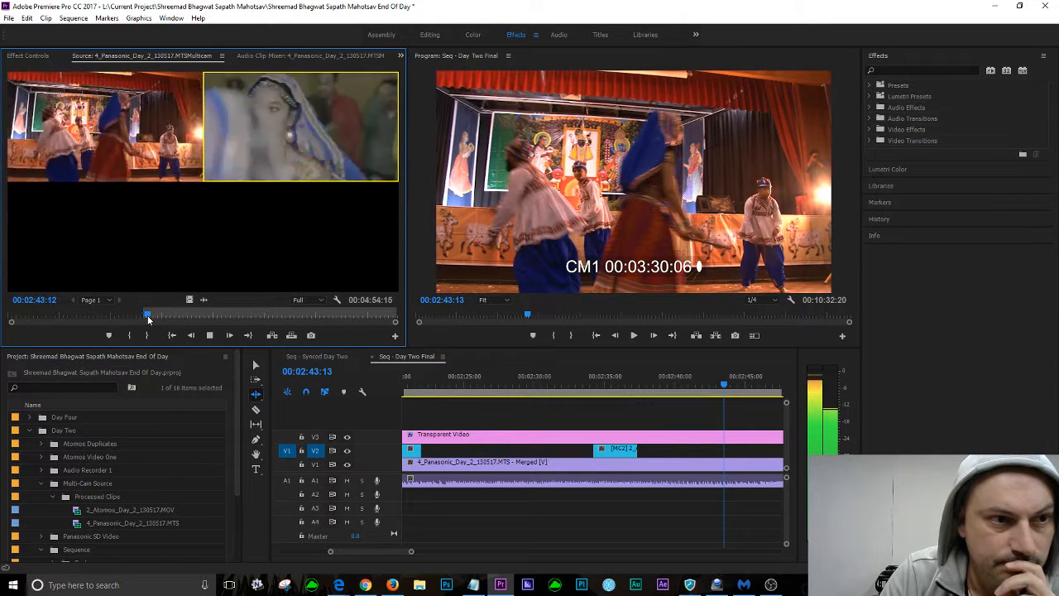
key("space")
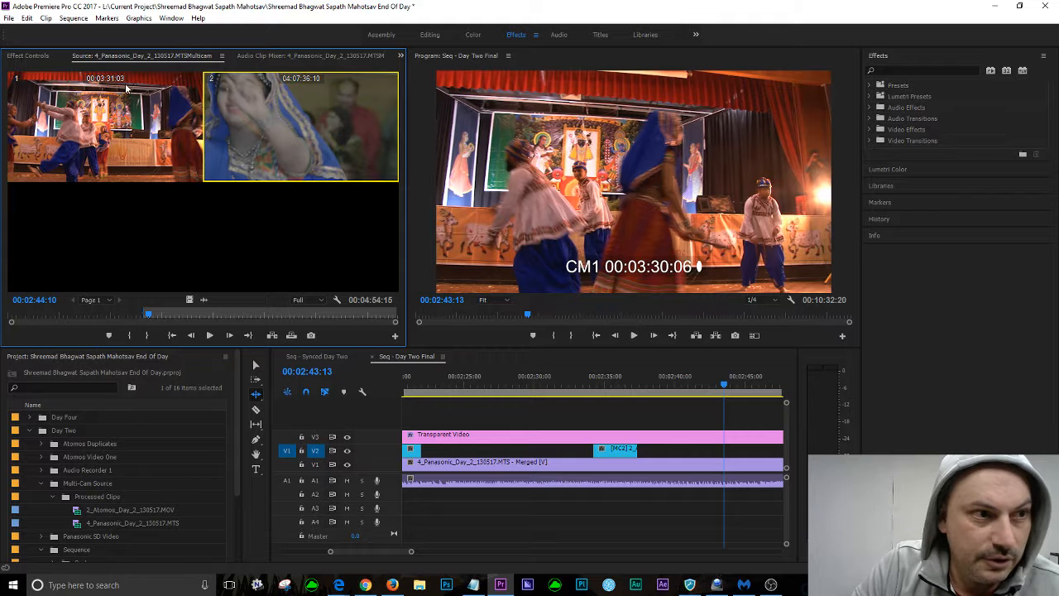
left_click_drag(724, 389, 739, 392)
key("Left")
key("Left")
key("Left")
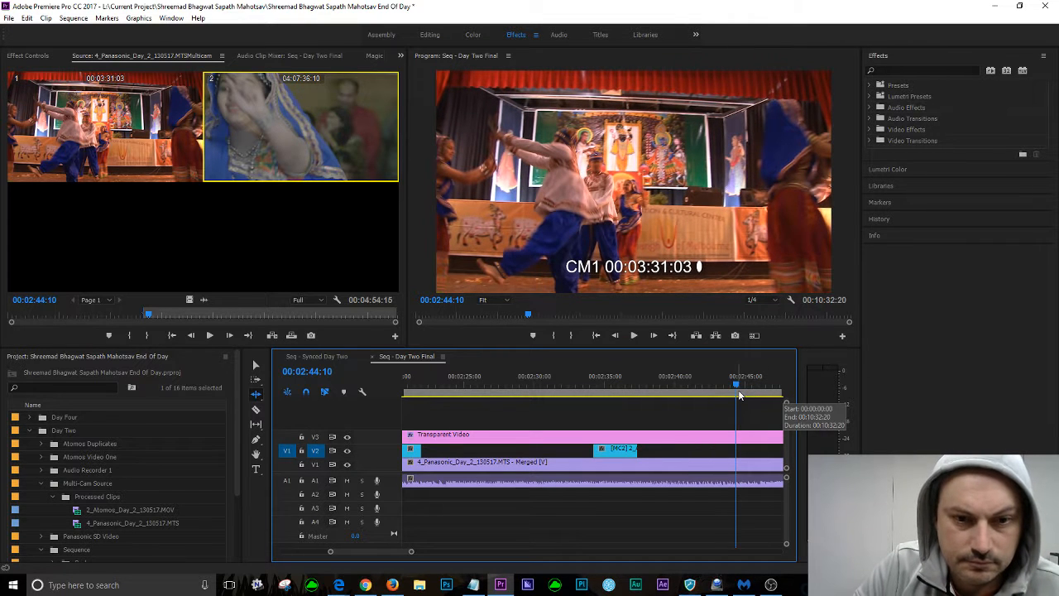
mouse_move(739, 389)
left_mouse_down()
mouse_move(753, 394)
mouse_move(726, 388)
left_mouse_up()
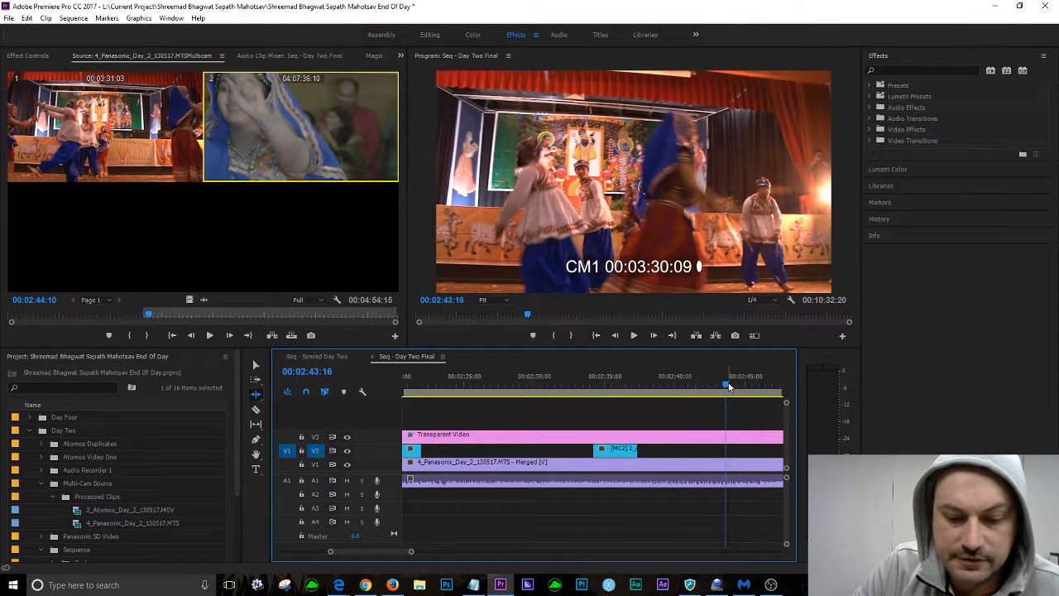
key("space")
key("space")
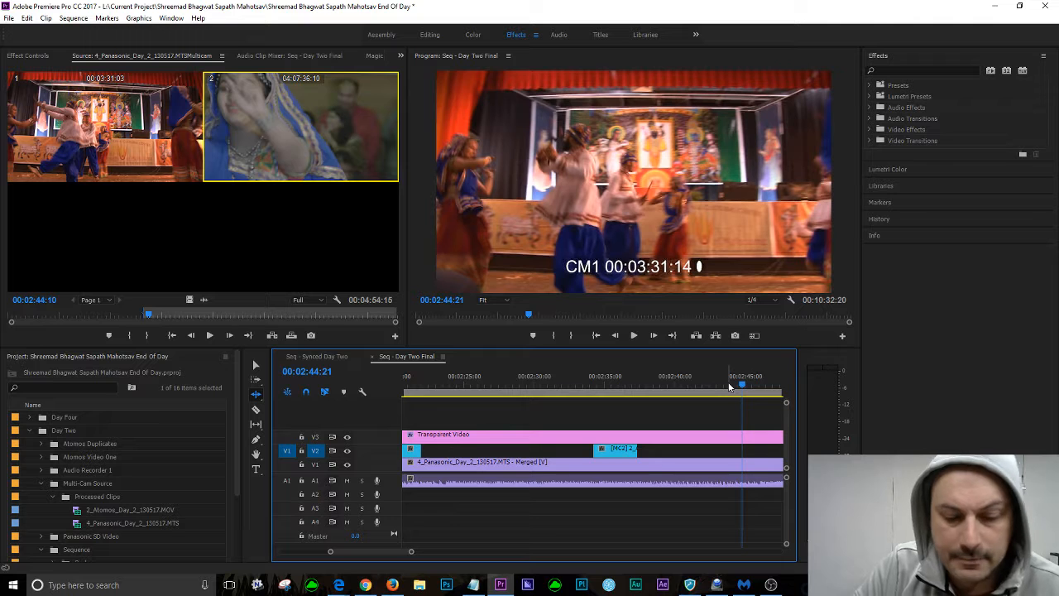
key("o")
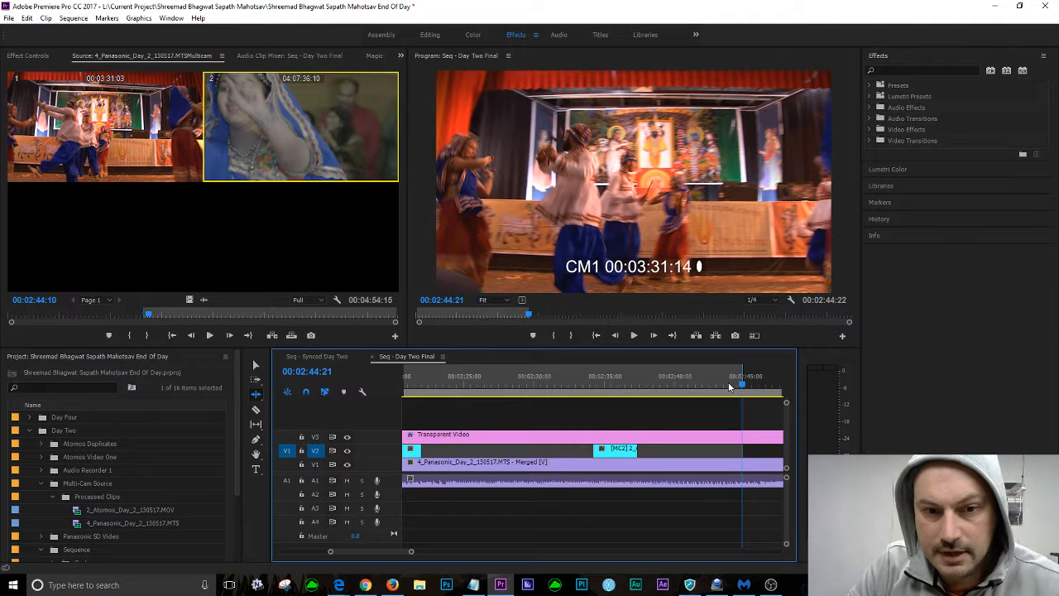
Mark the sequence In point at 00:02:38:05 to match the source In point
left_click(69, 341)
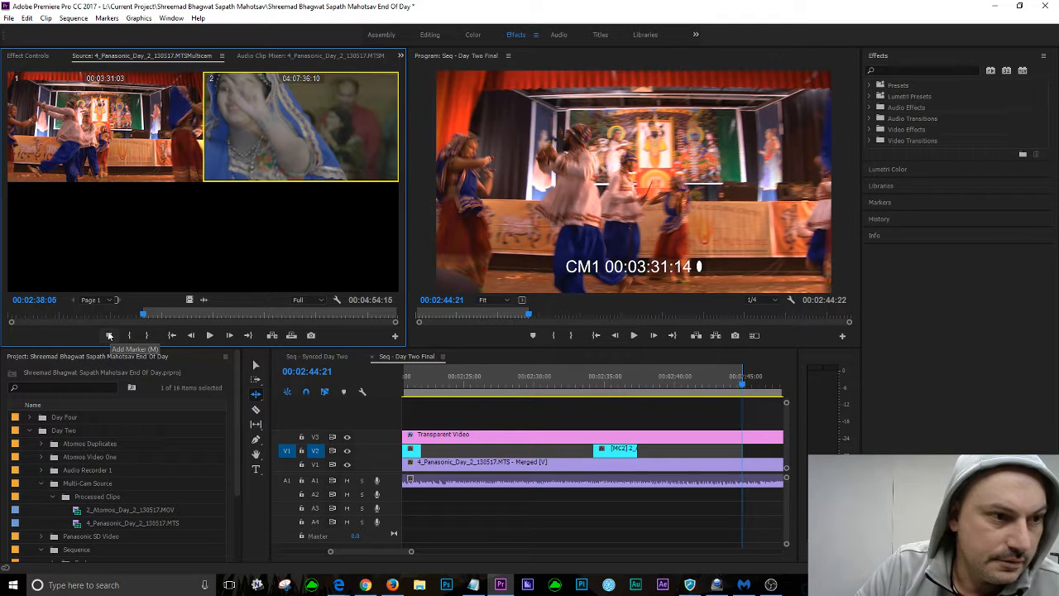
key("shift+i")
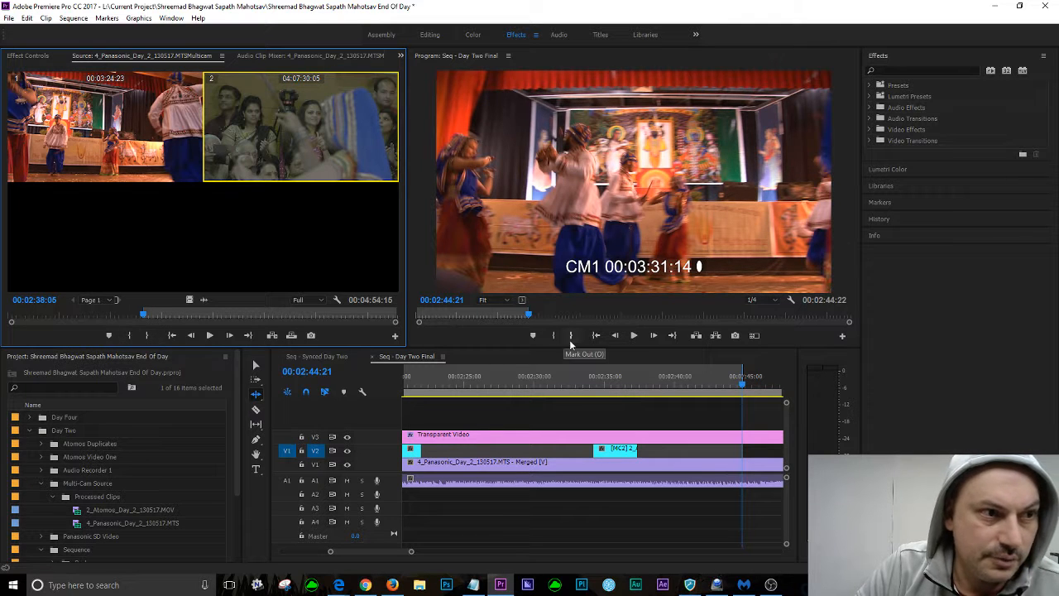
left_click(698, 385)
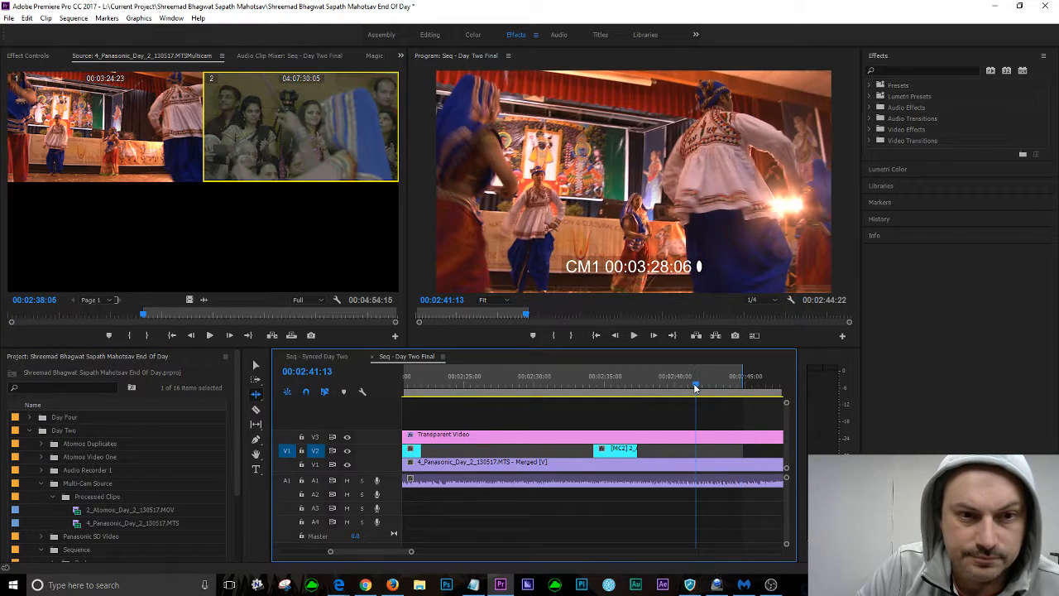
left_click_drag(694, 383, 646, 376)
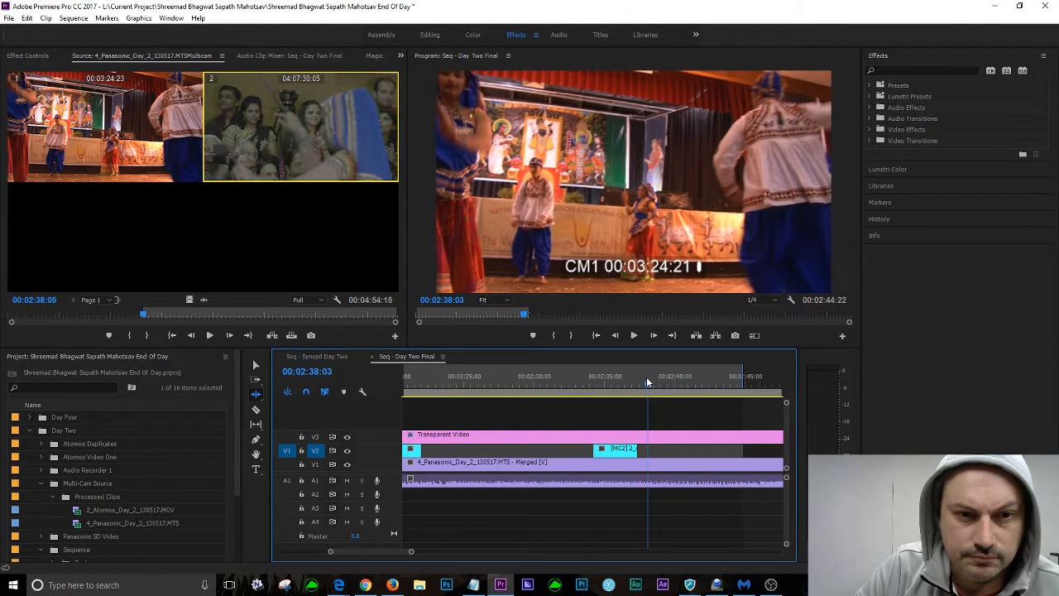
key("Right")
key("Right")
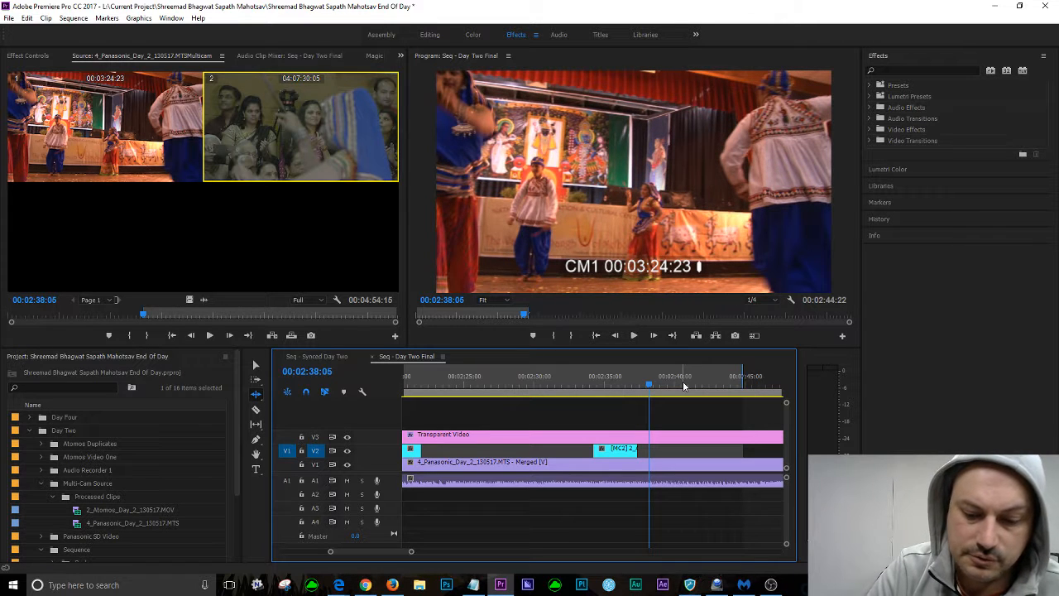
key("i")
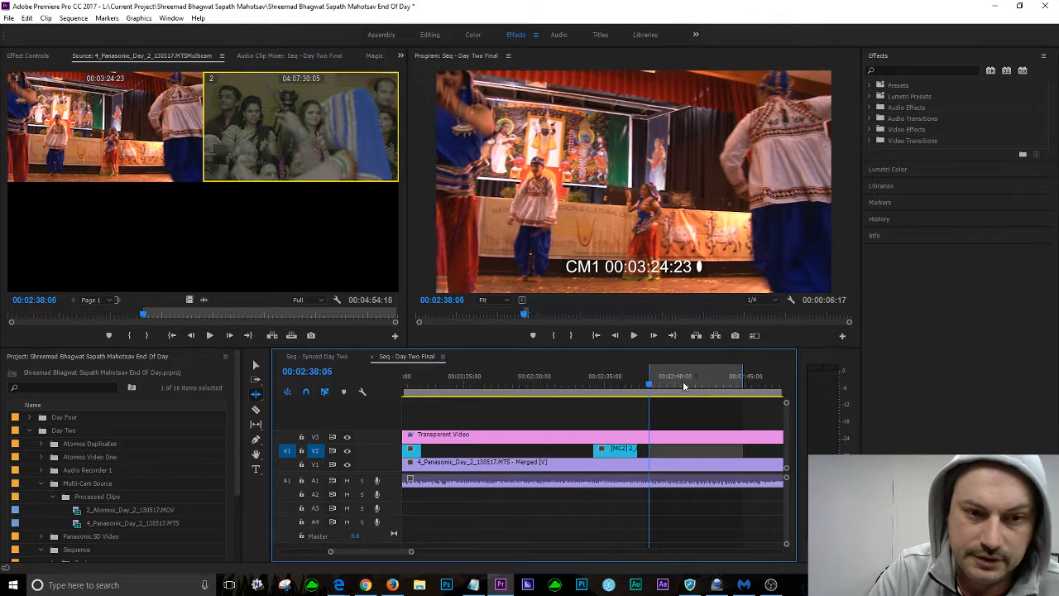
Overwrite the camera 2 shot onto V2 between the sequence In and Out points, and play back the edit from 00:02:27:09
left_click(75, 330)
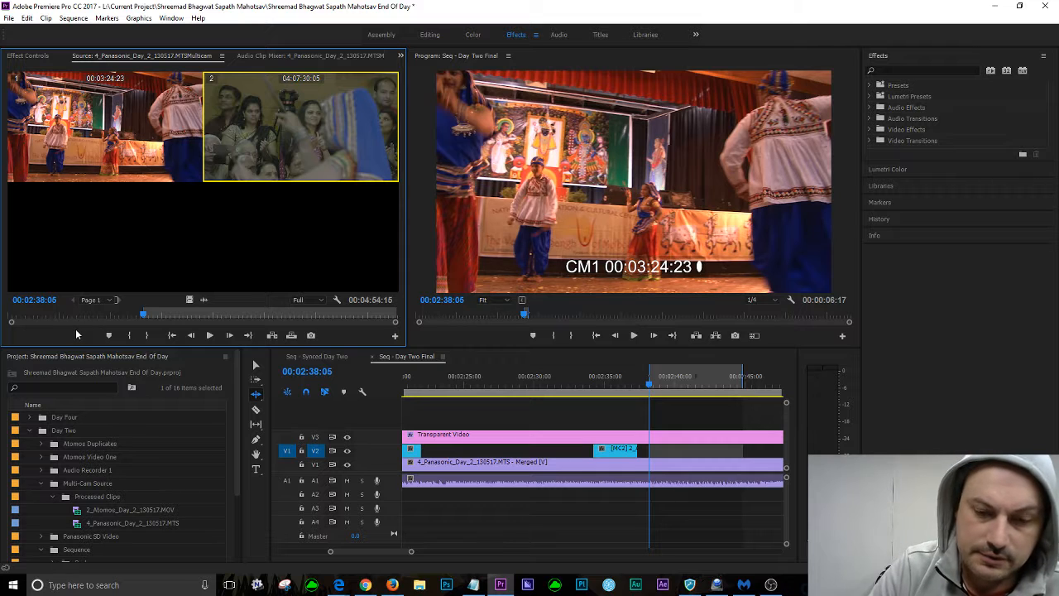
key("period")
left_click(498, 377)
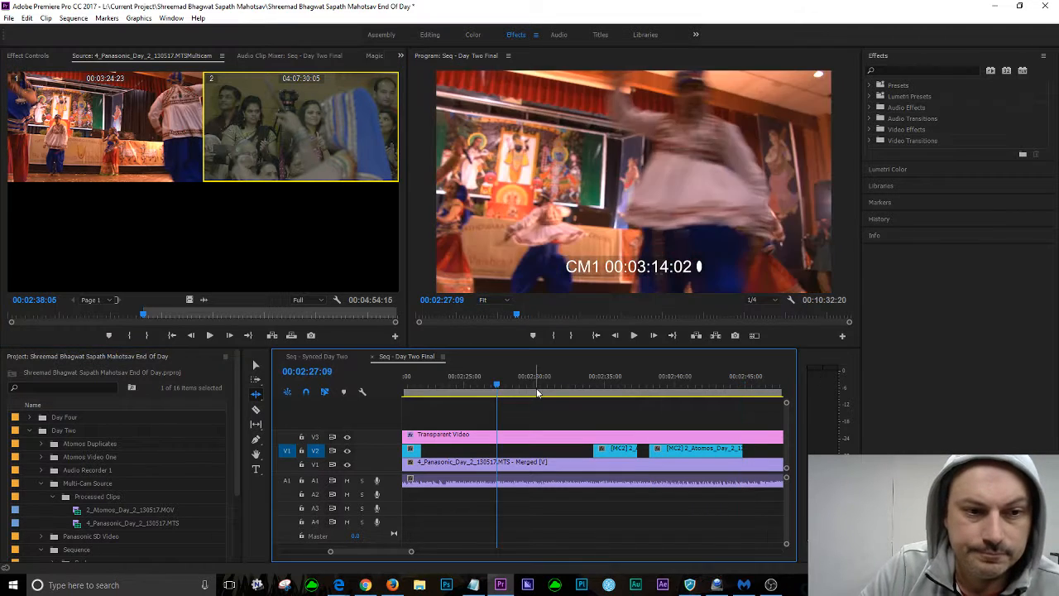
key("space")
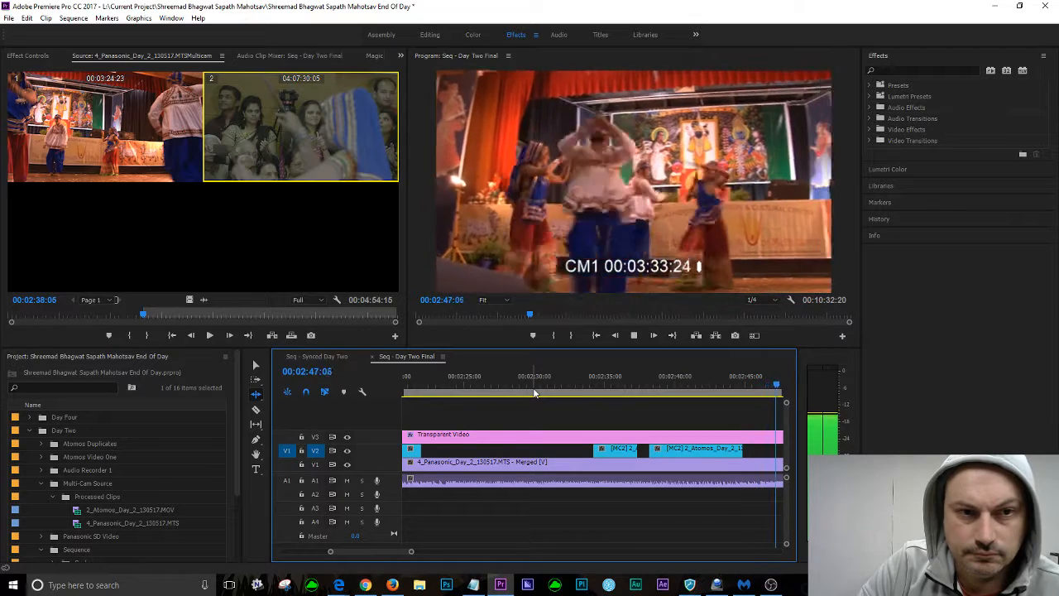
key("space")
Review the dance footage after 00:02:38:05 in the multicam source, looking for the next usable camera 2 shot
left_click(48, 336)
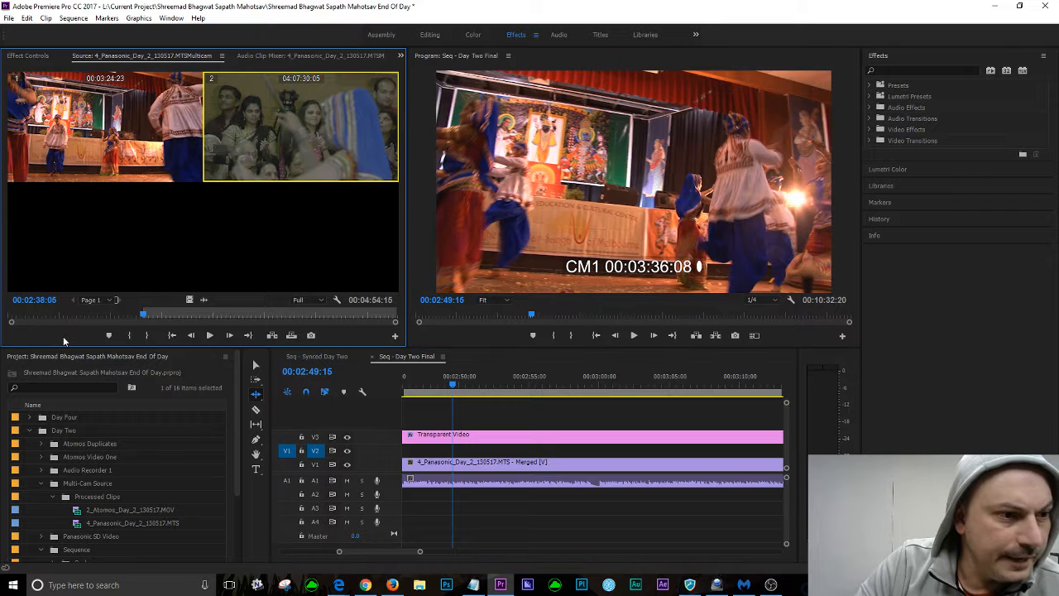
key("space")
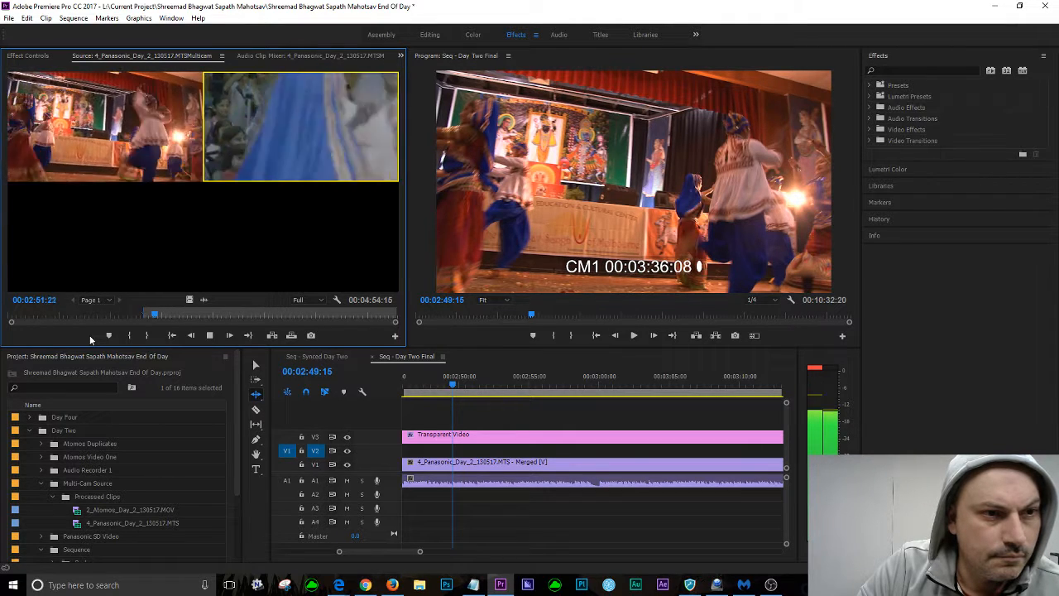
key("space")
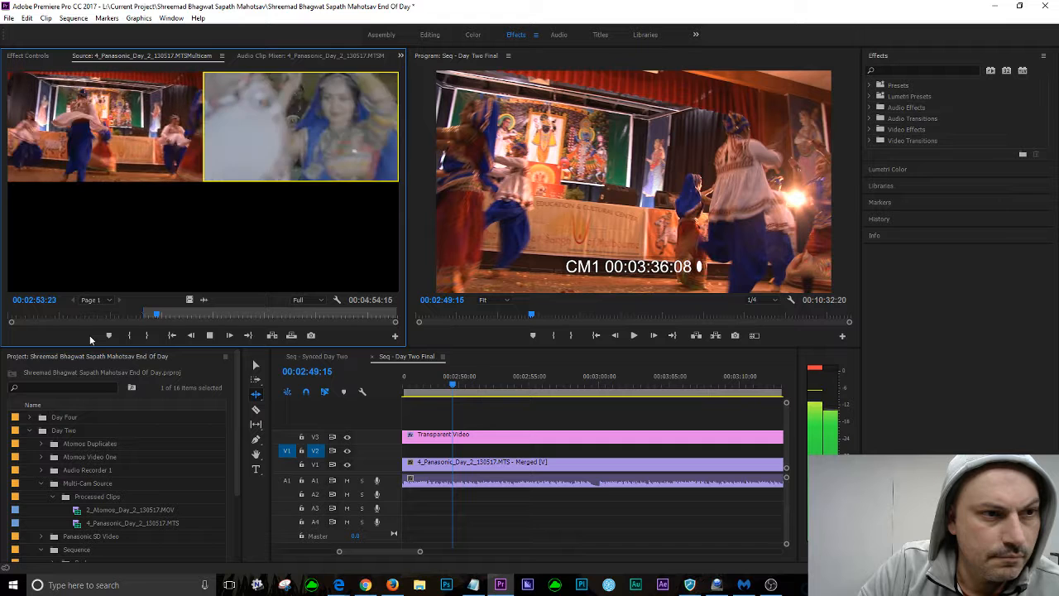
key("j")
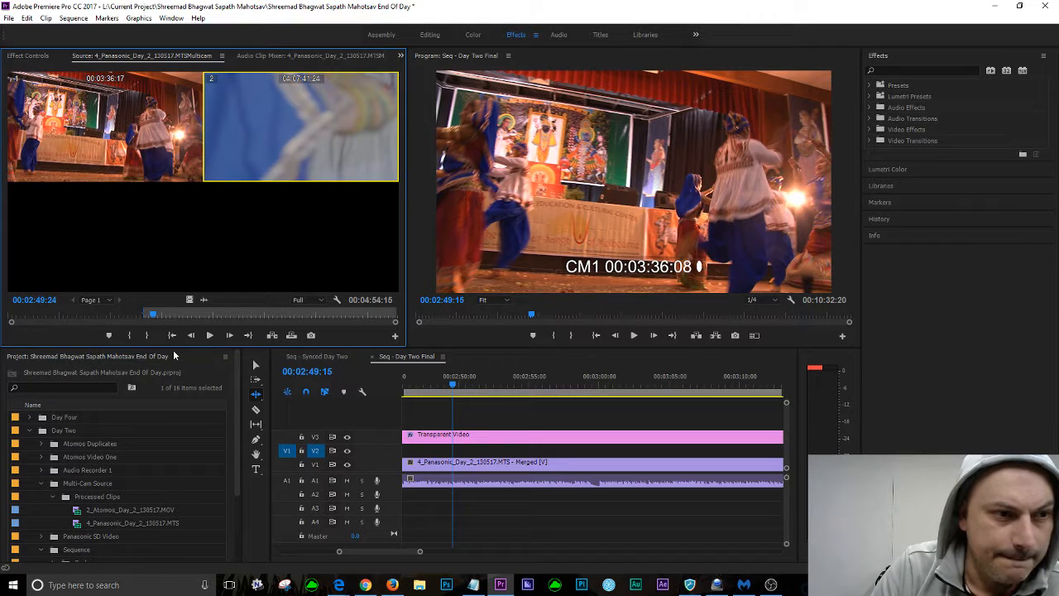
key("space")
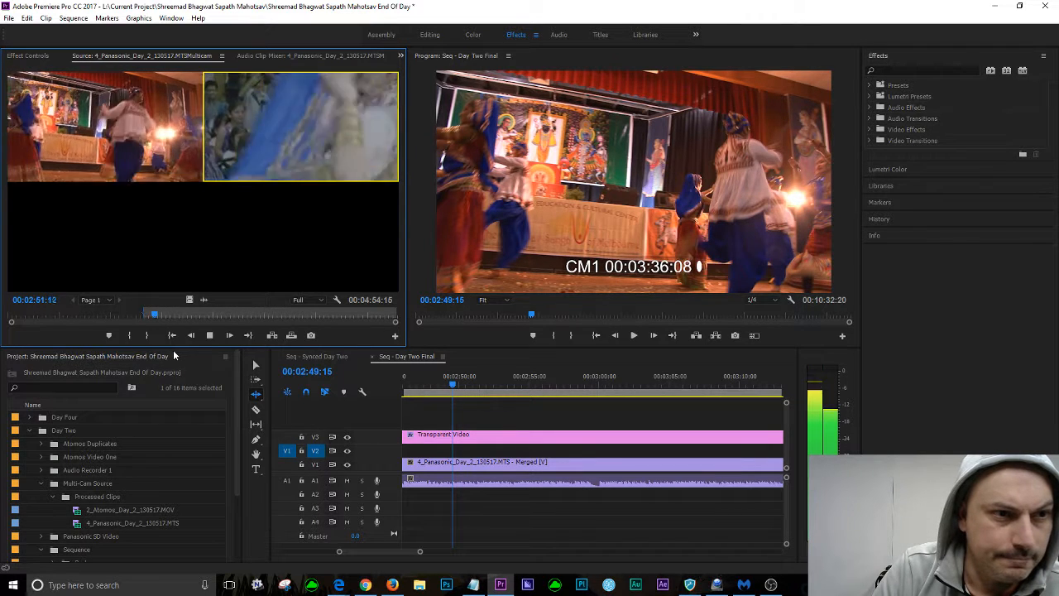
key("space")
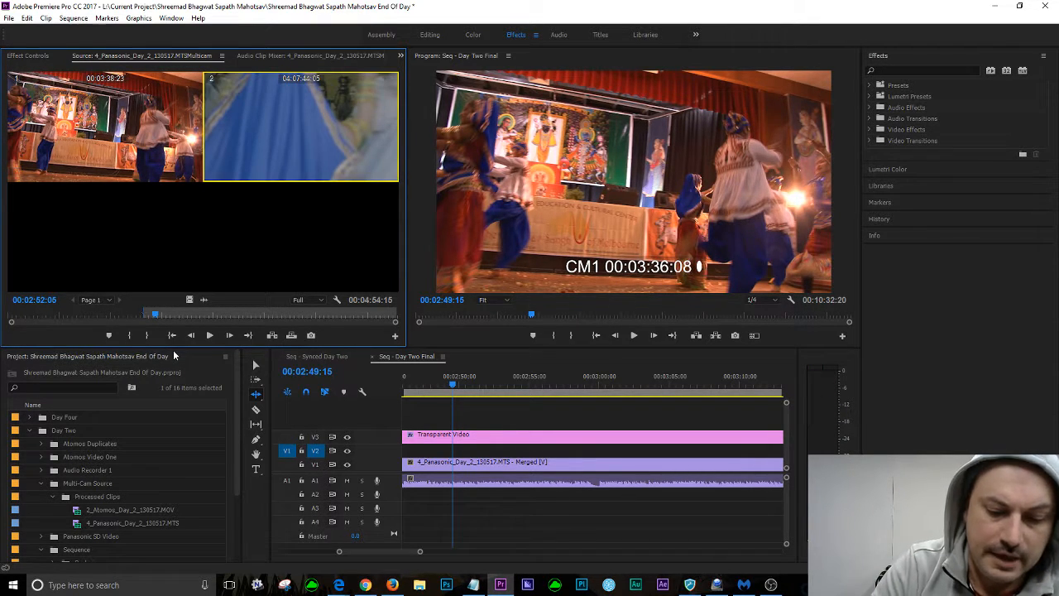
Replay the source passage around 00:02:50 to find the start of the next camera 2 shot and mark its In point at 00:02:52:05
key("shift+Left")
key("shift+Left")
key("shift+Left")
key("shift+Left")
key("shift+Left")
key("shift+Left")
key("shift+Left")
key("shift+Left")
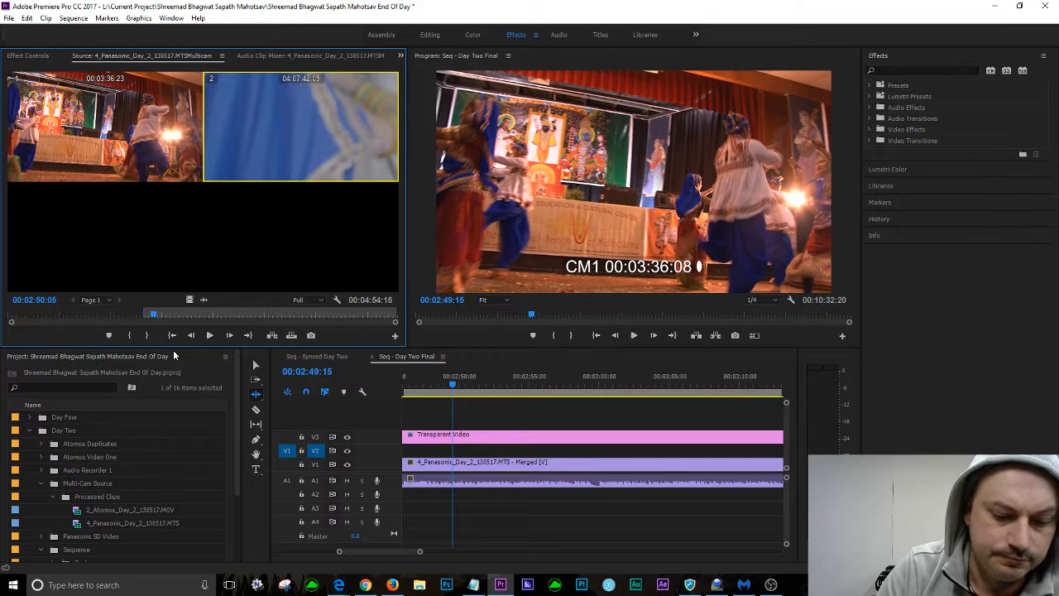
key("space")
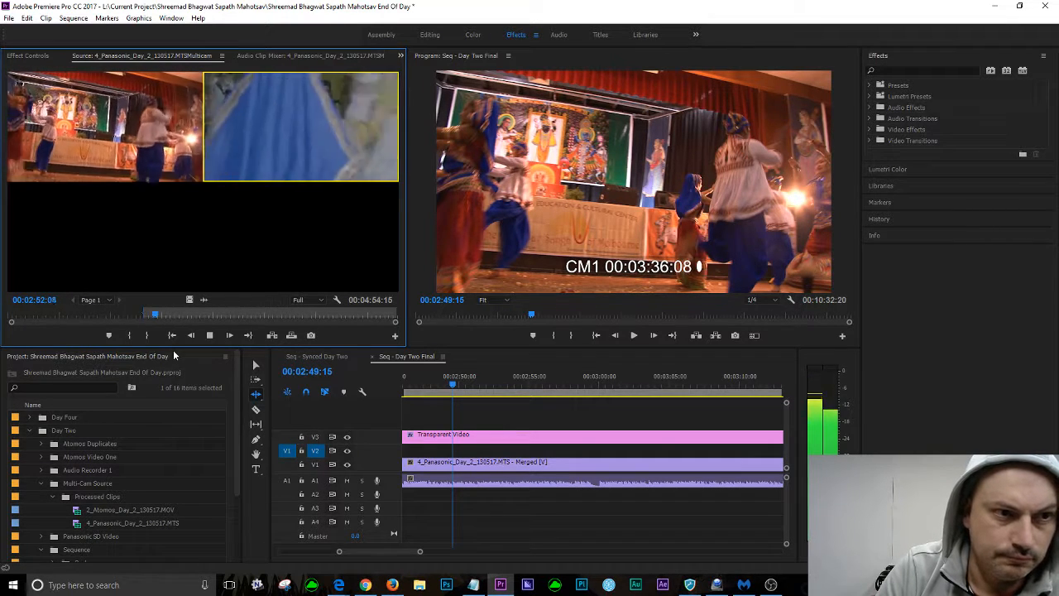
key("space")
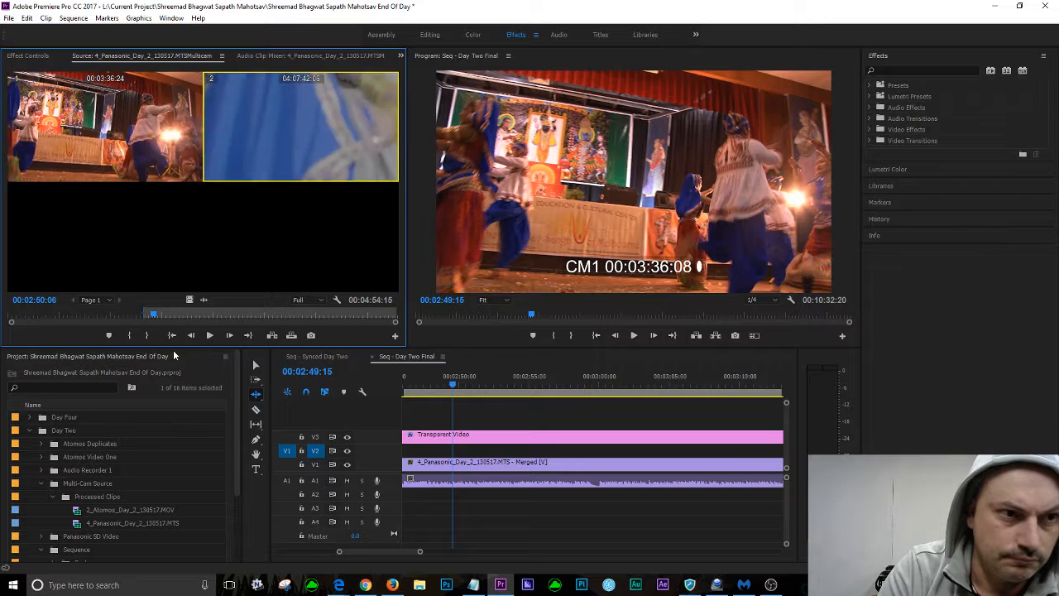
key("space")
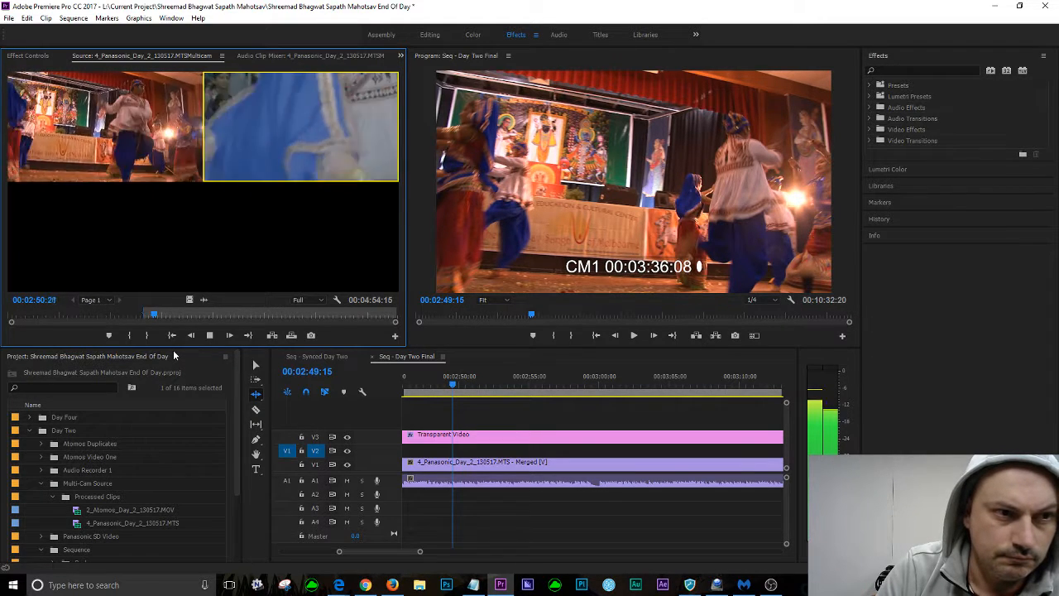
key("space")
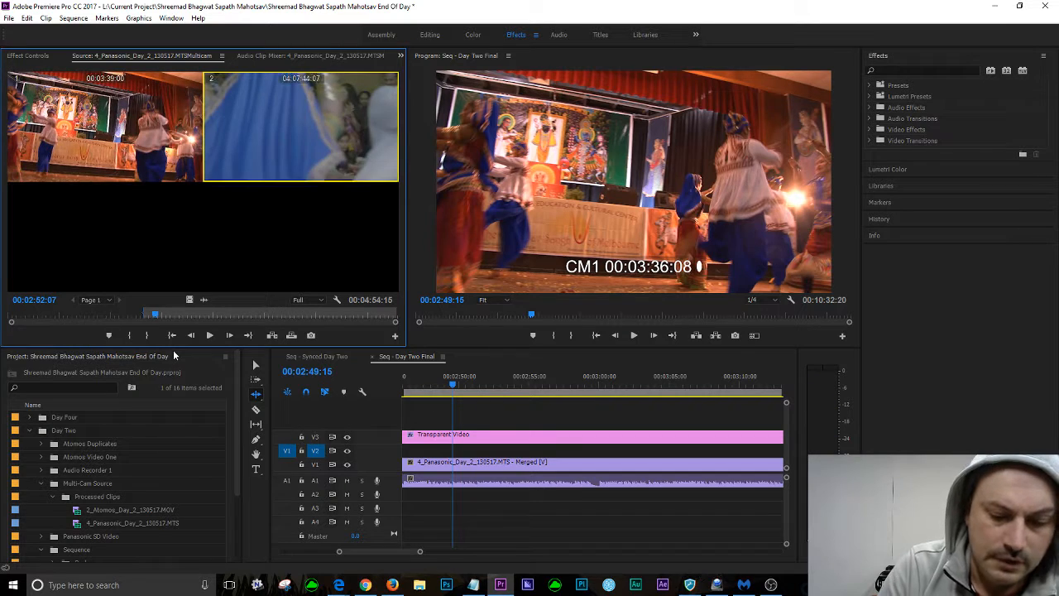
Replay the multicam source to find the end of the camera 2 shot and mark the sequence Out point at 00:02:56:14
key("space")
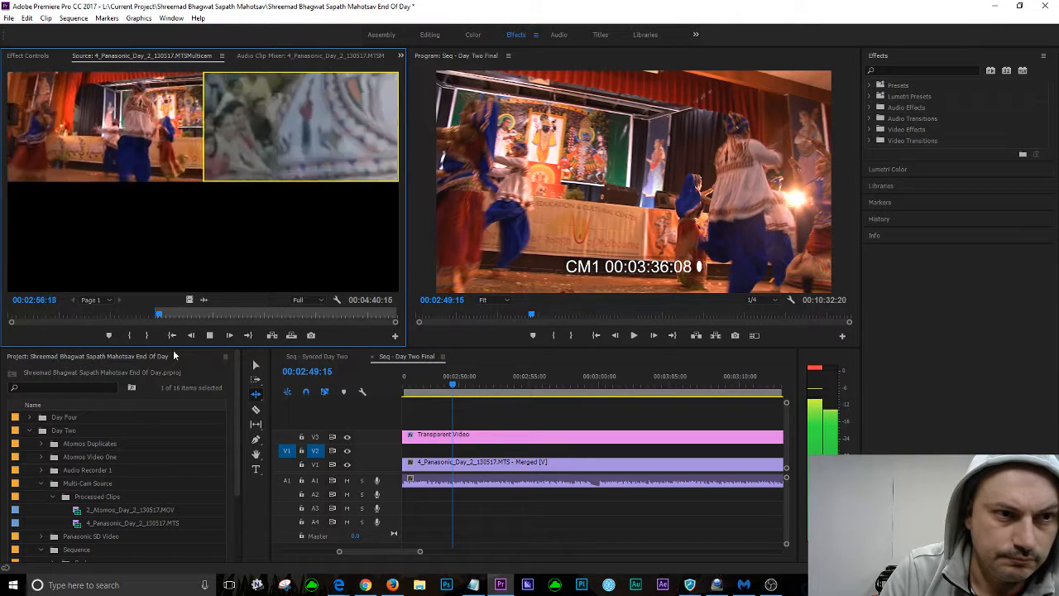
key("space")
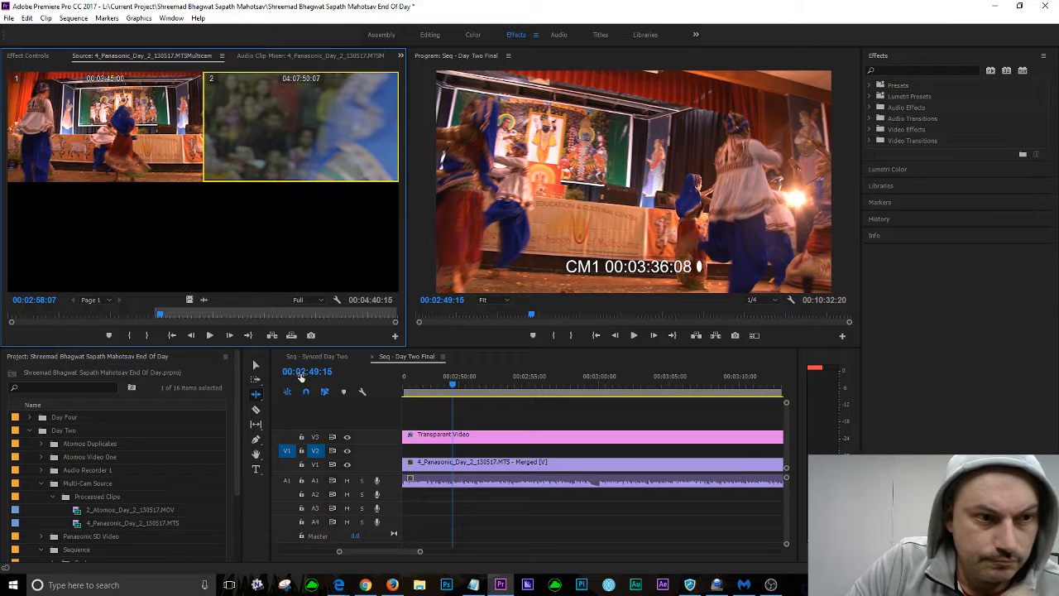
left_click_drag(158, 314, 155, 316)
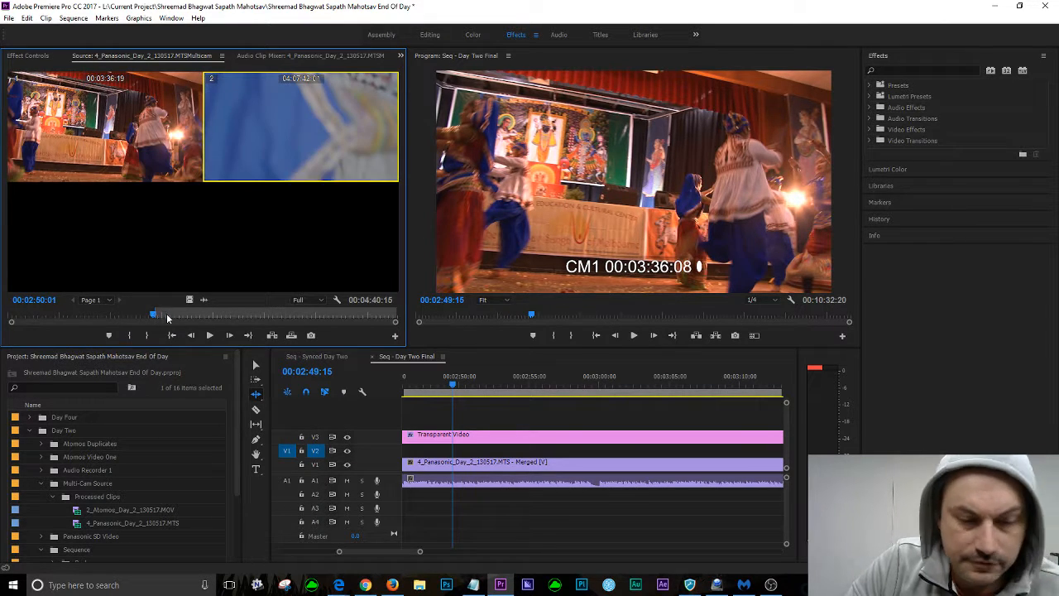
key("space")
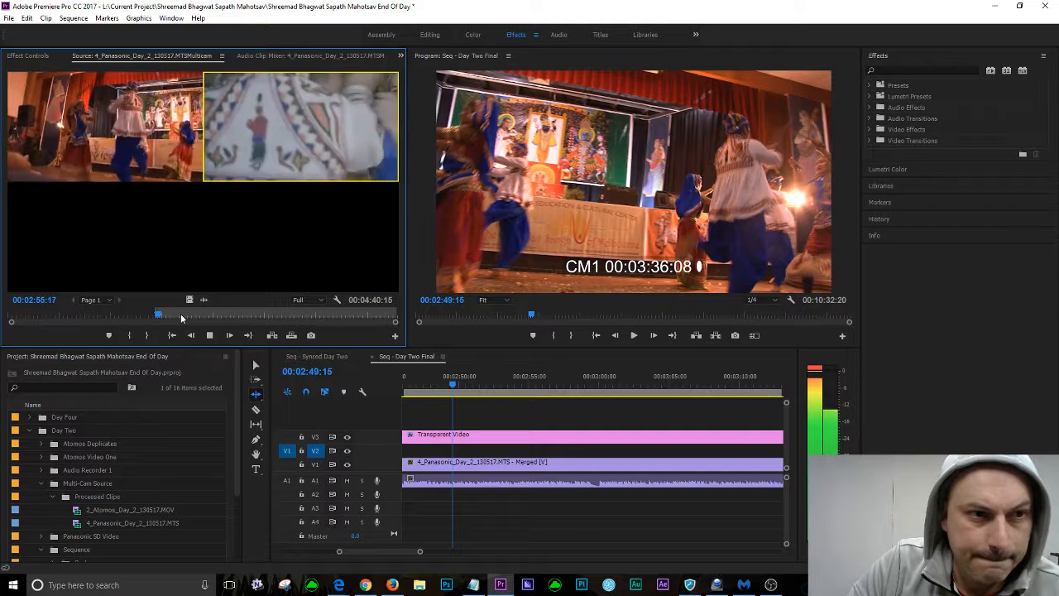
key("space")
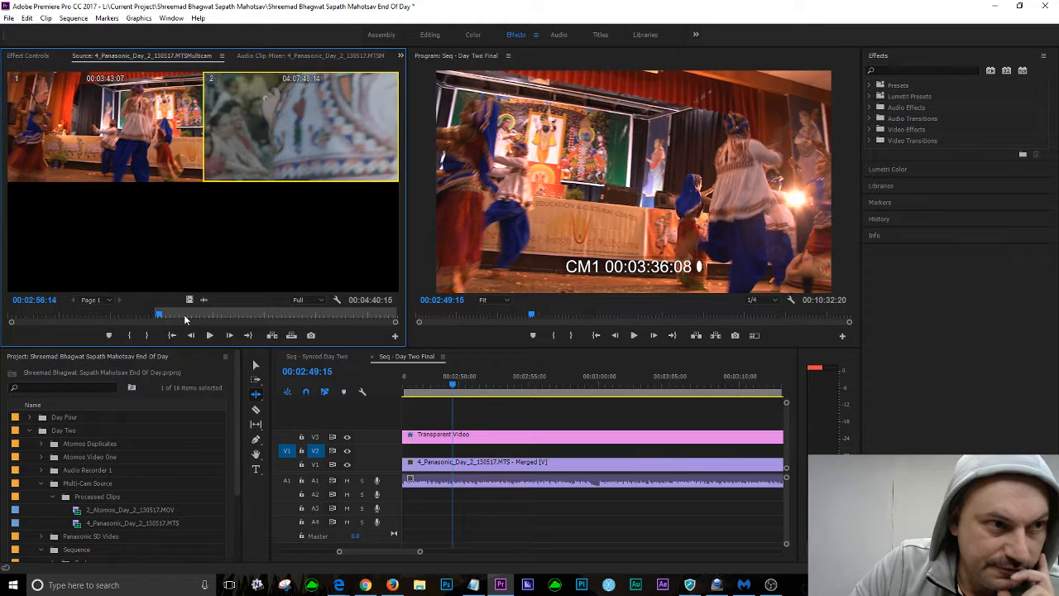
left_click_drag(451, 387, 548, 395)
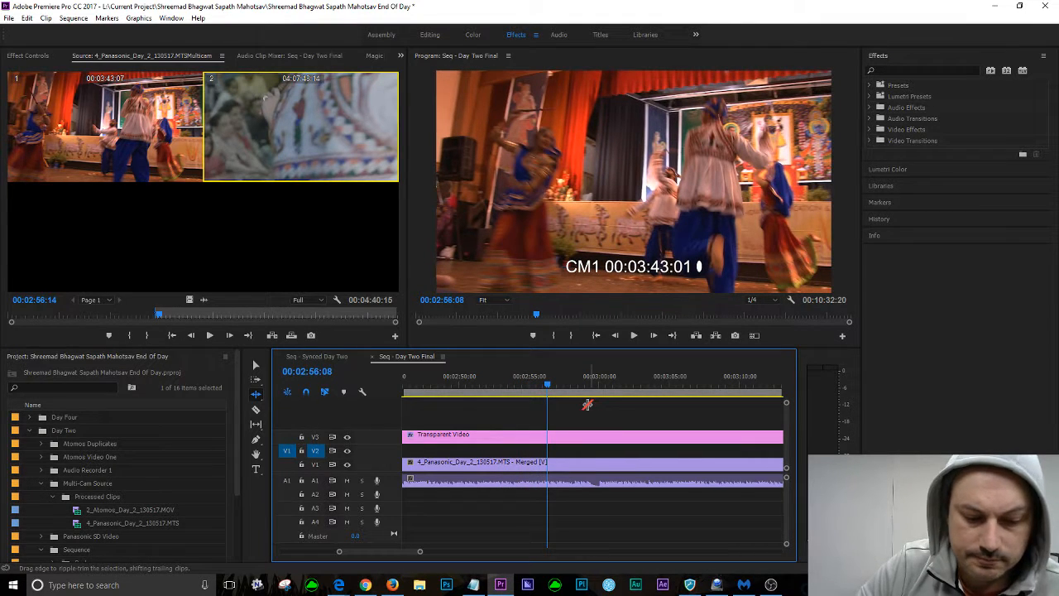
key("shift+Right")
key("Right")
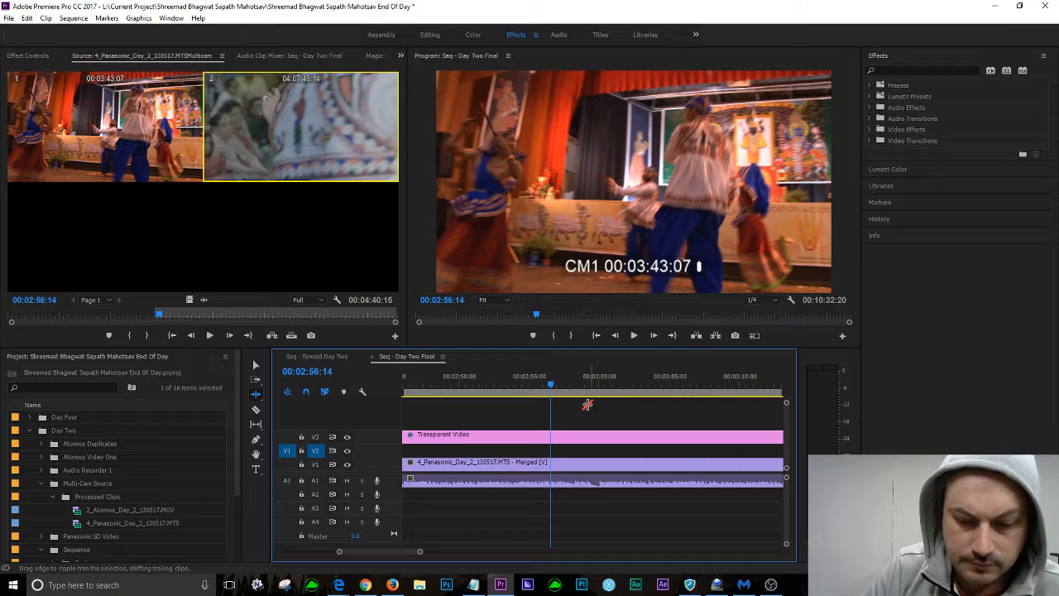
key("o")
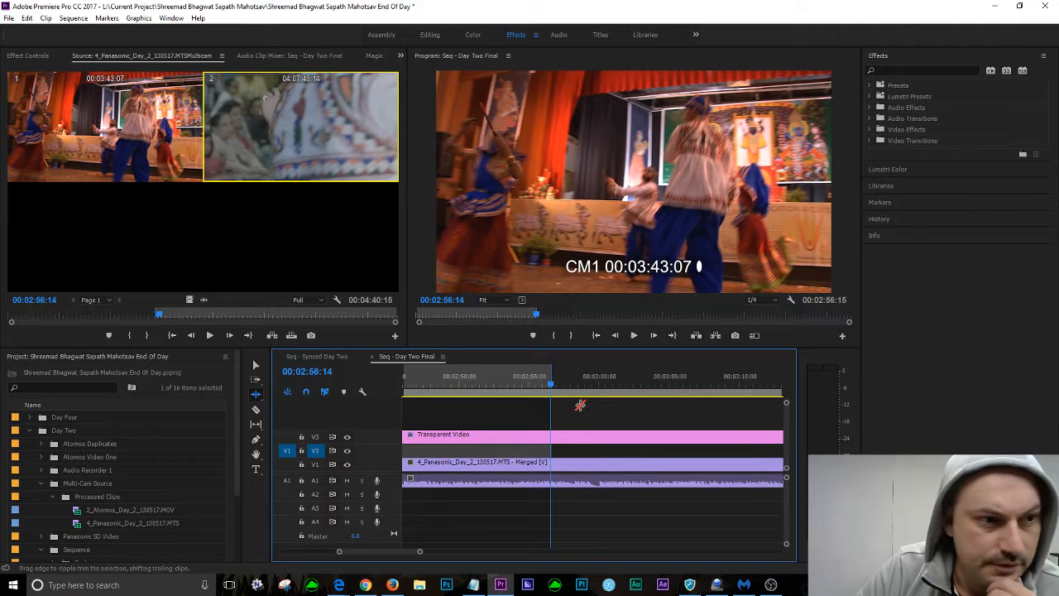
Return the source to its In point and mark the sequence In point at the matching 00:02:52:05
left_click(79, 339)
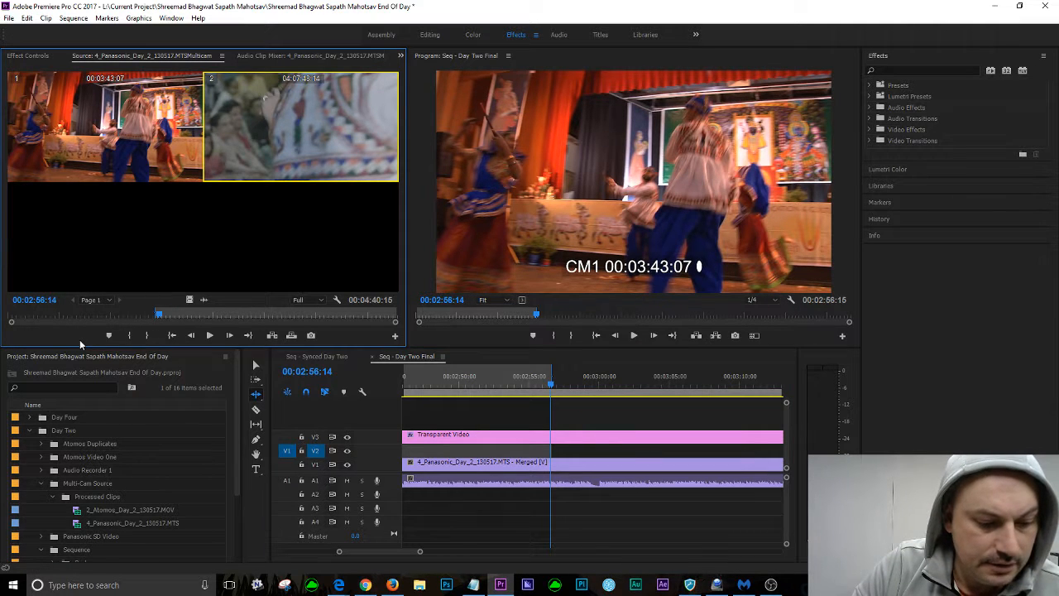
key("shift+i")
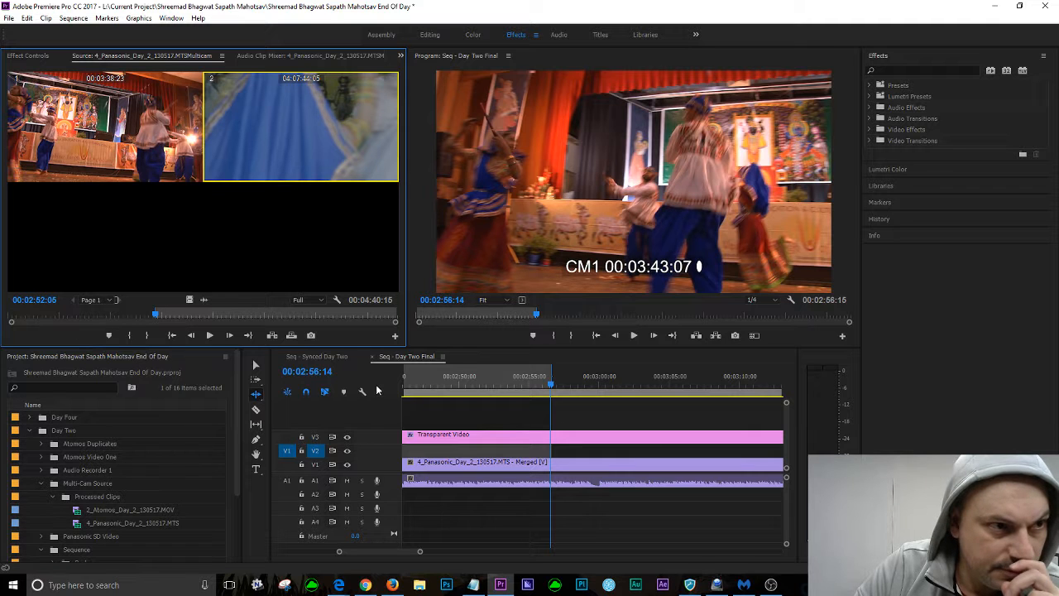
left_click(434, 386)
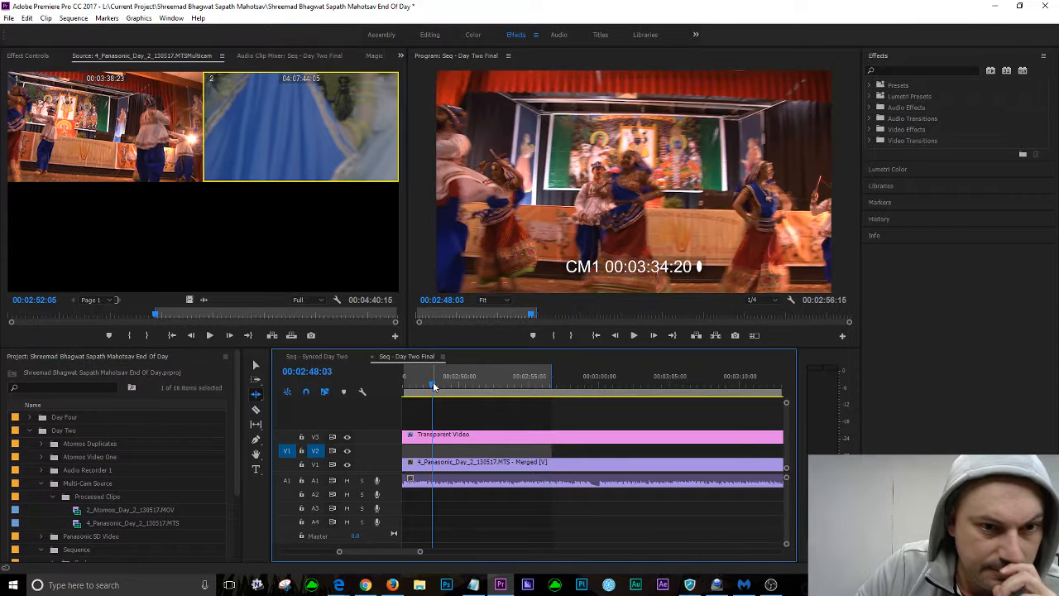
left_click_drag(435, 386, 478, 392)
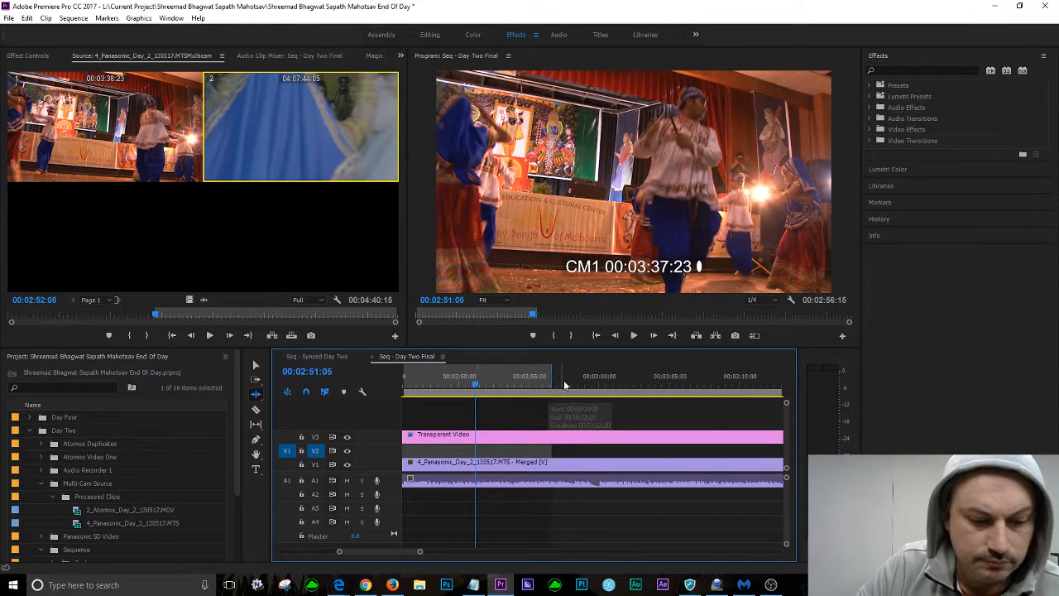
key("space")
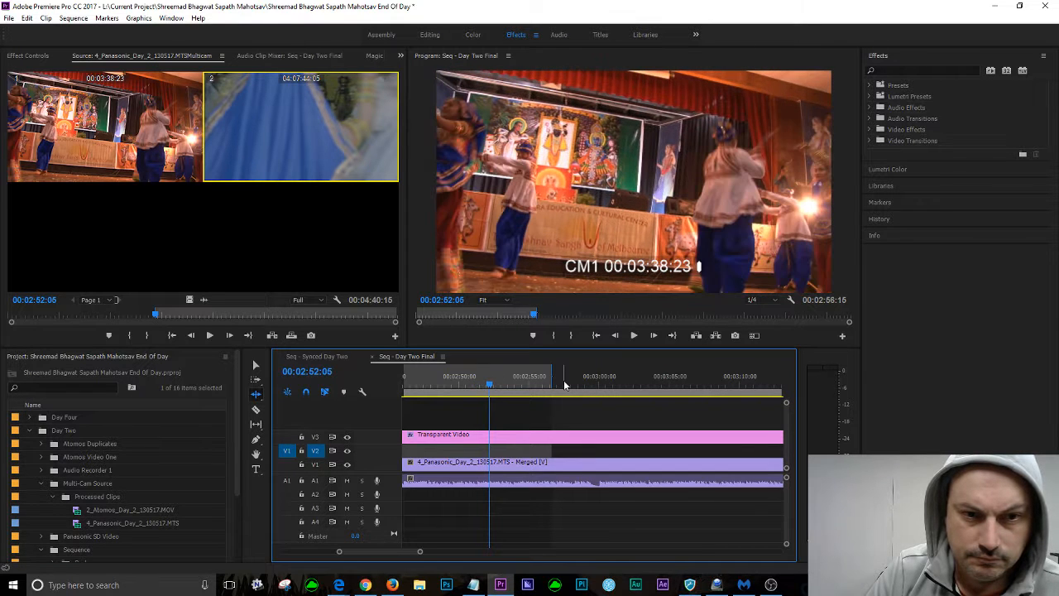
key("i")
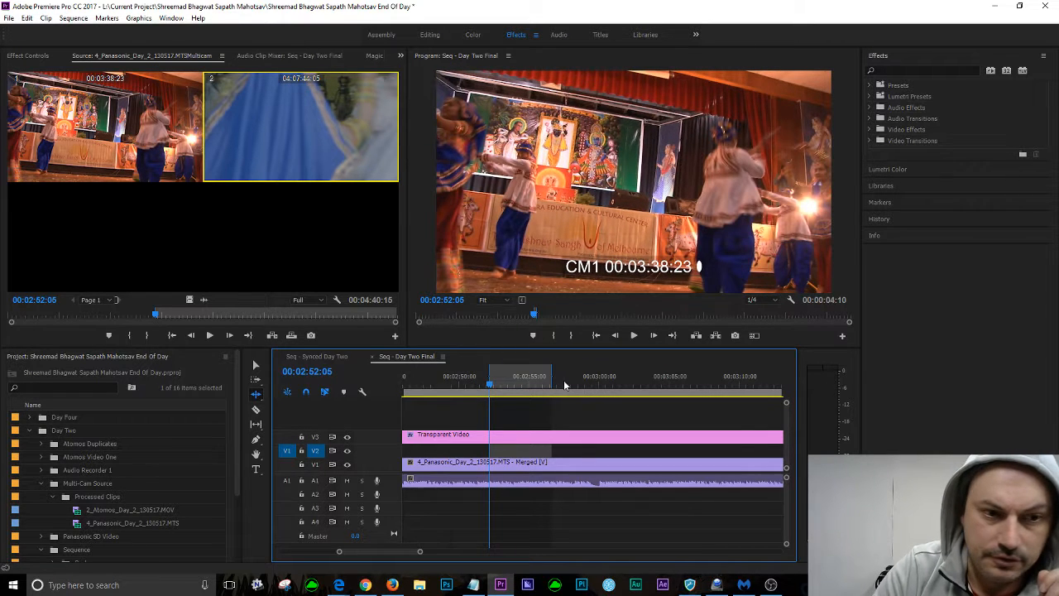
Overwrite the camera 2 shot onto V2 between the sequence In and Out points, check its playback, and save the project
left_click(82, 340)
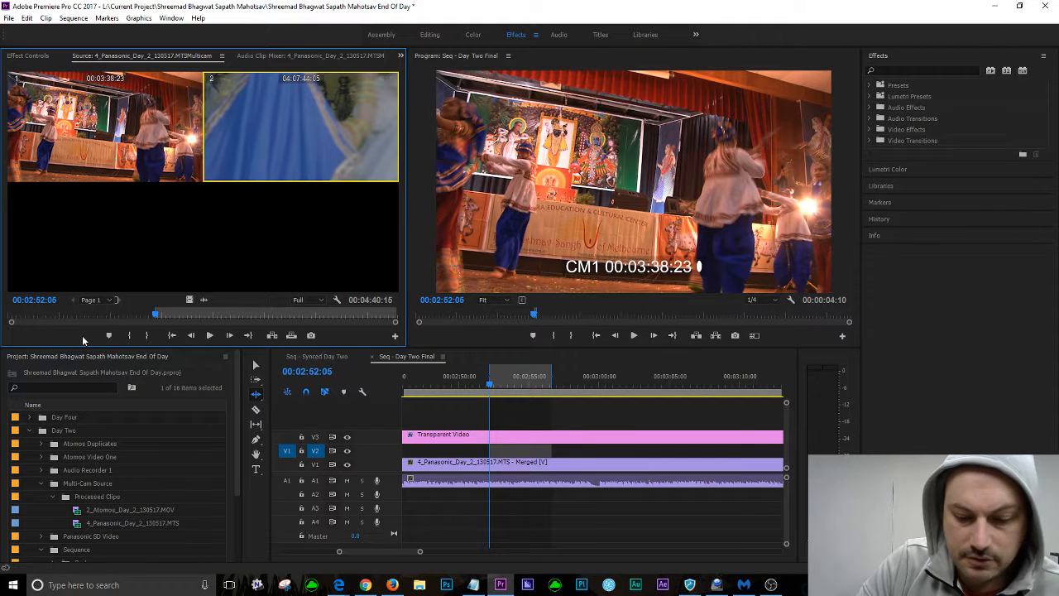
key(".")
left_click(429, 385)
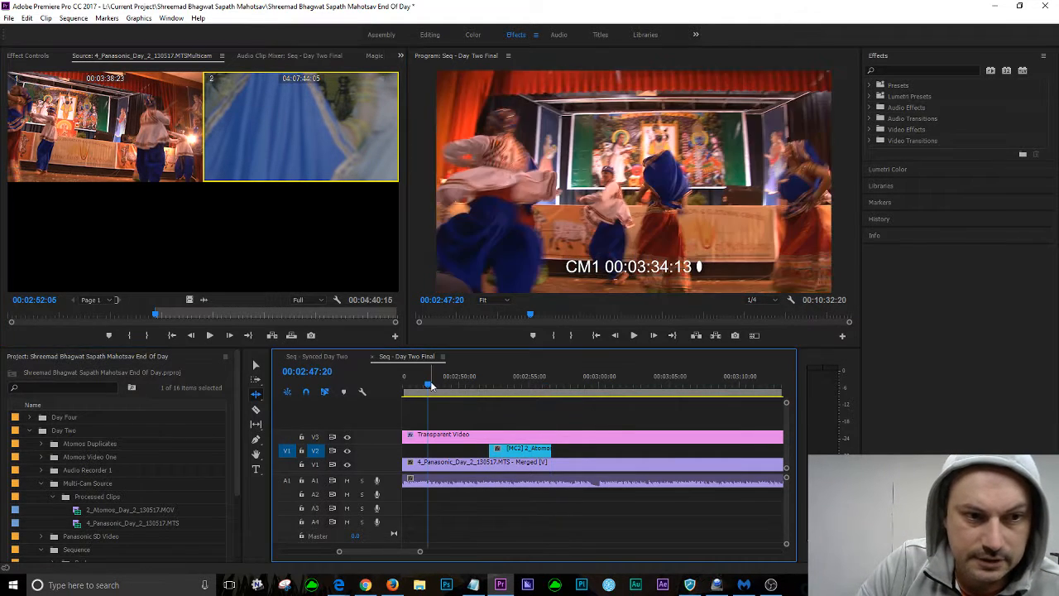
key("space")
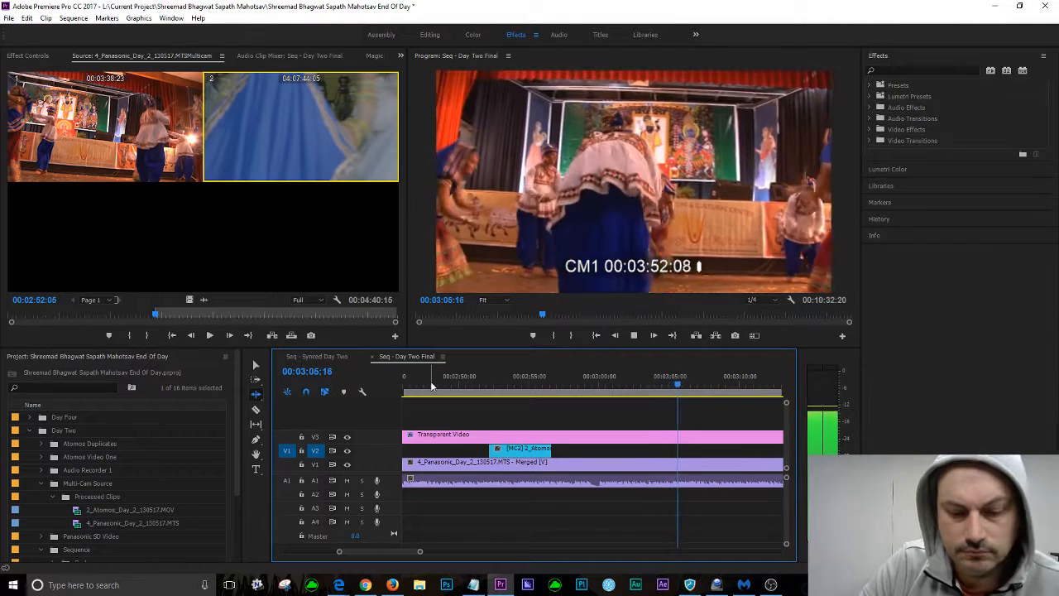
key("space")
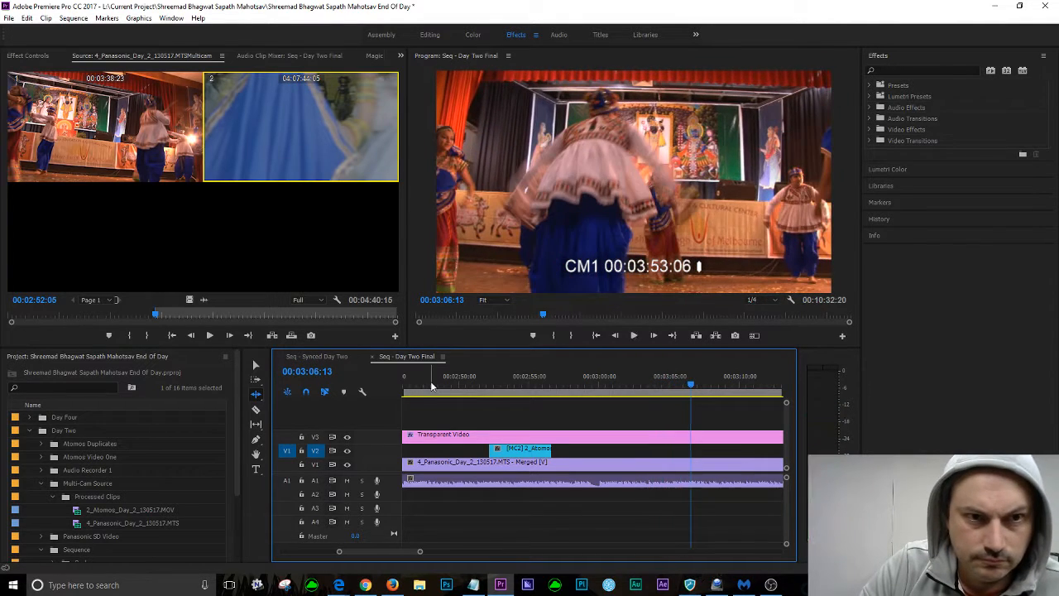
left_click(8, 18)
left_click(33, 135)
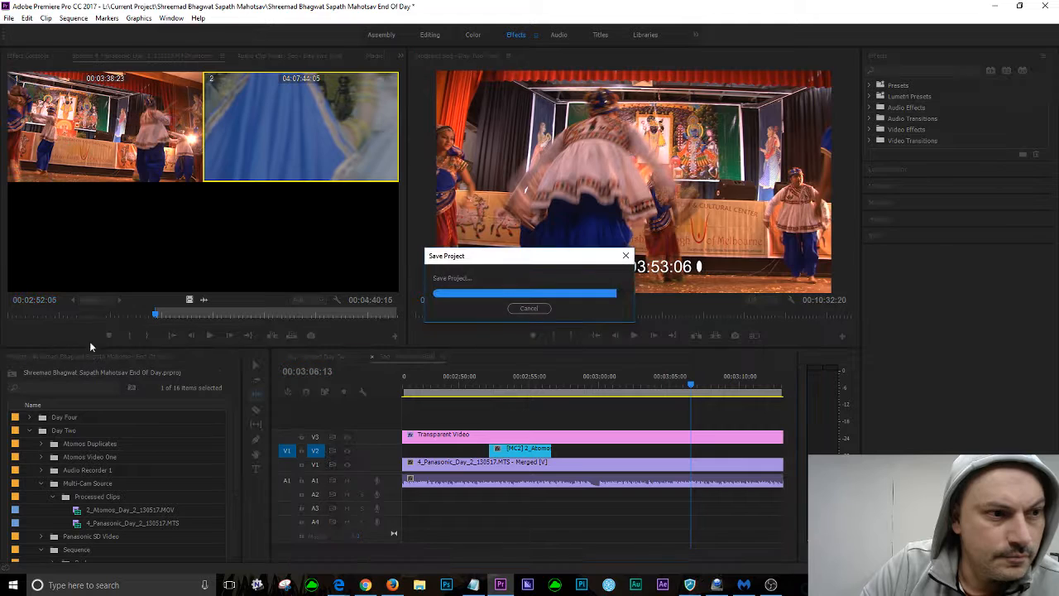
Review the multicam source from about 00:02:54 to 00:03:09, checking how far the camera 2 shot remains usable
key("space")
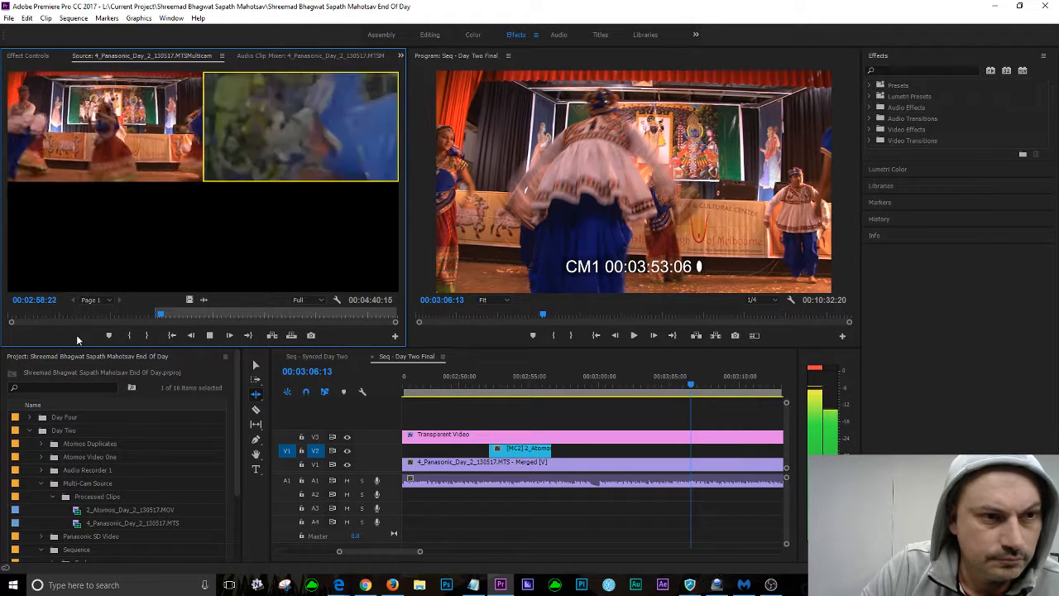
key("space")
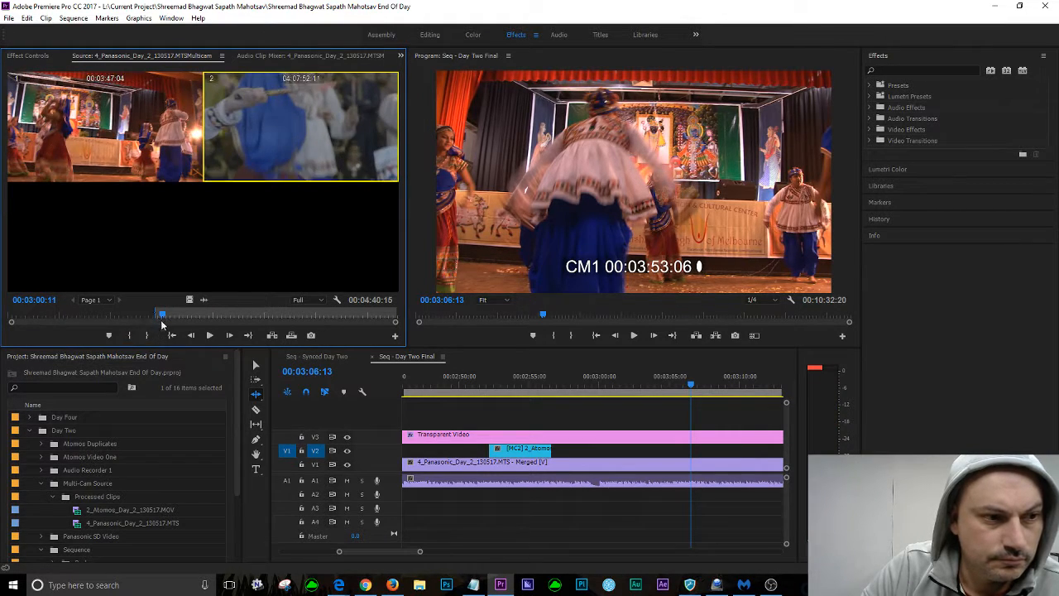
left_click(157, 314)
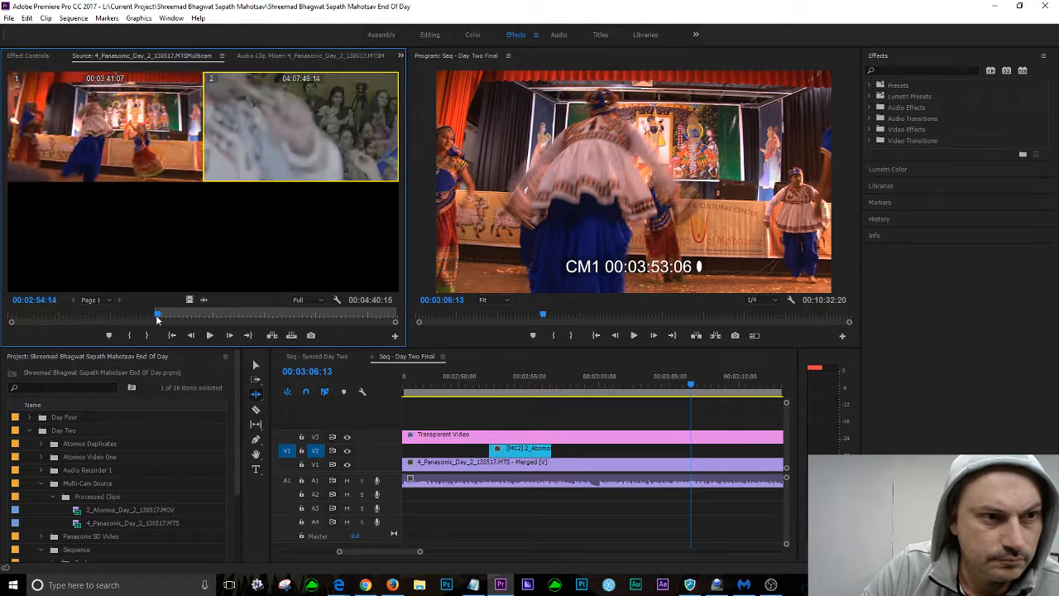
key("space")
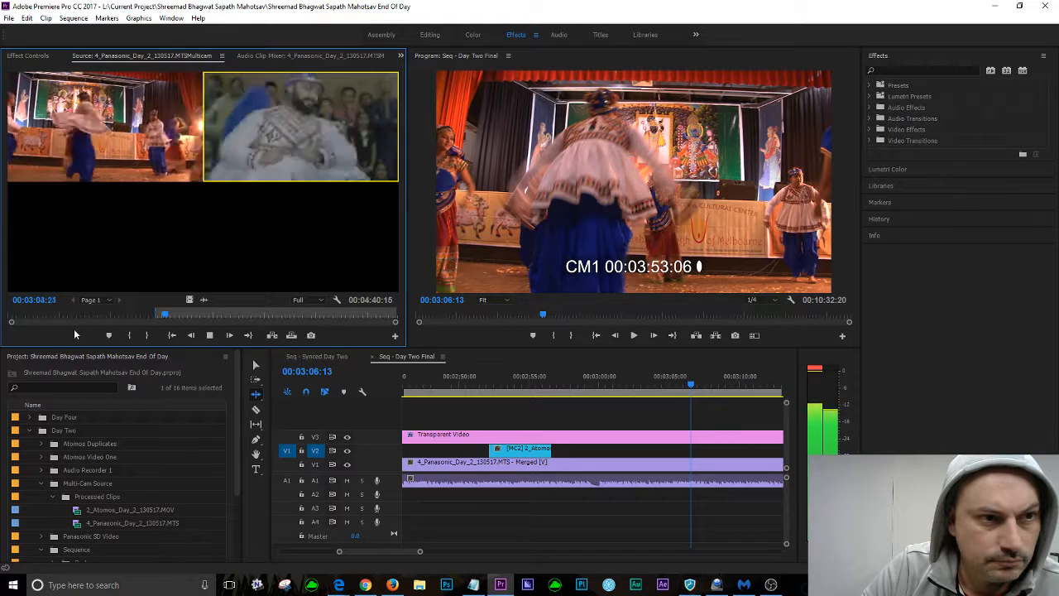
key("space")
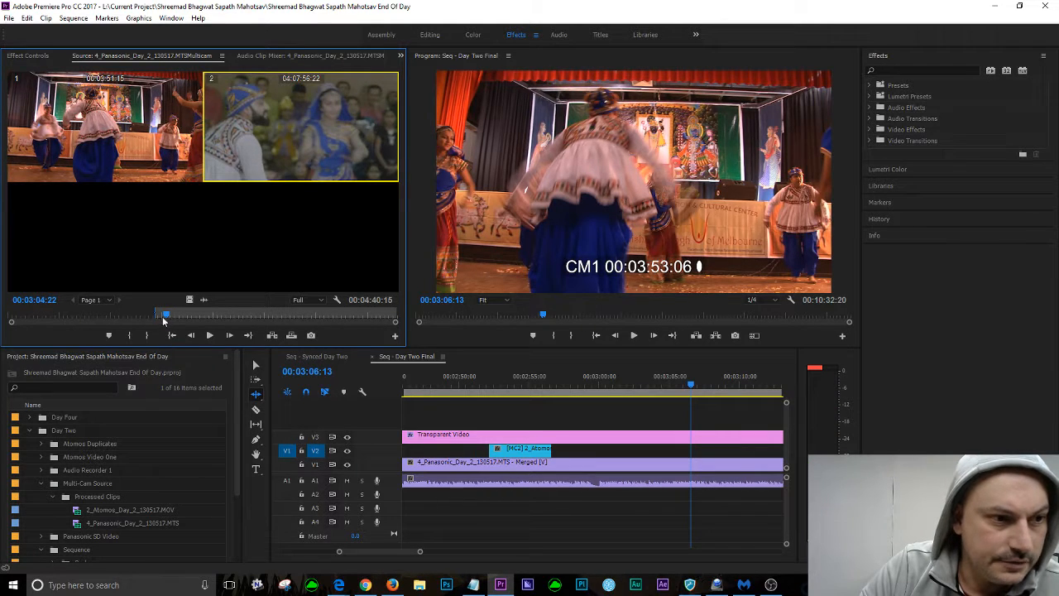
left_click_drag(166, 318, 159, 321)
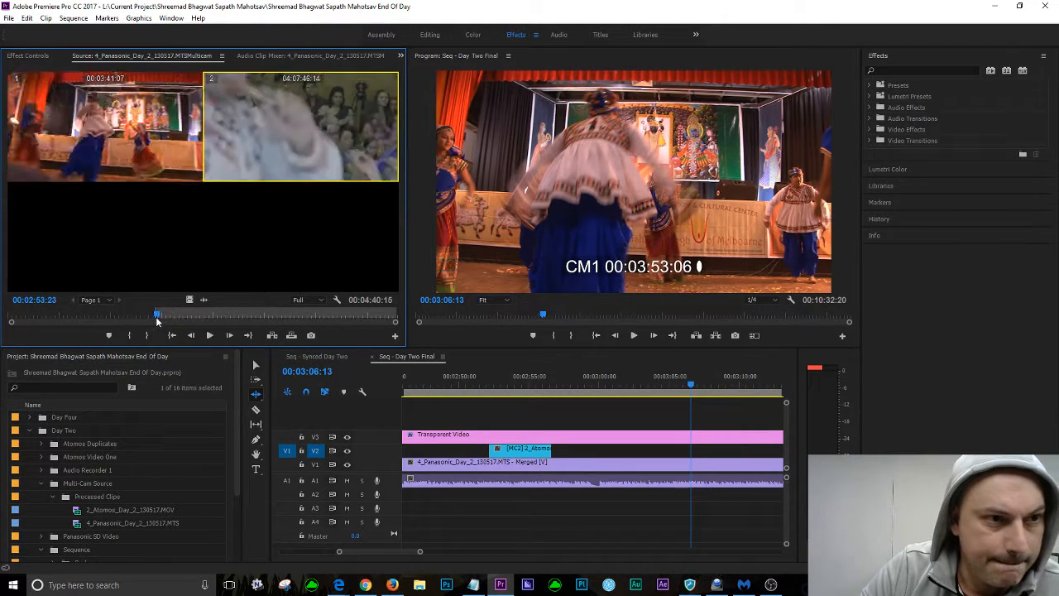
key("space")
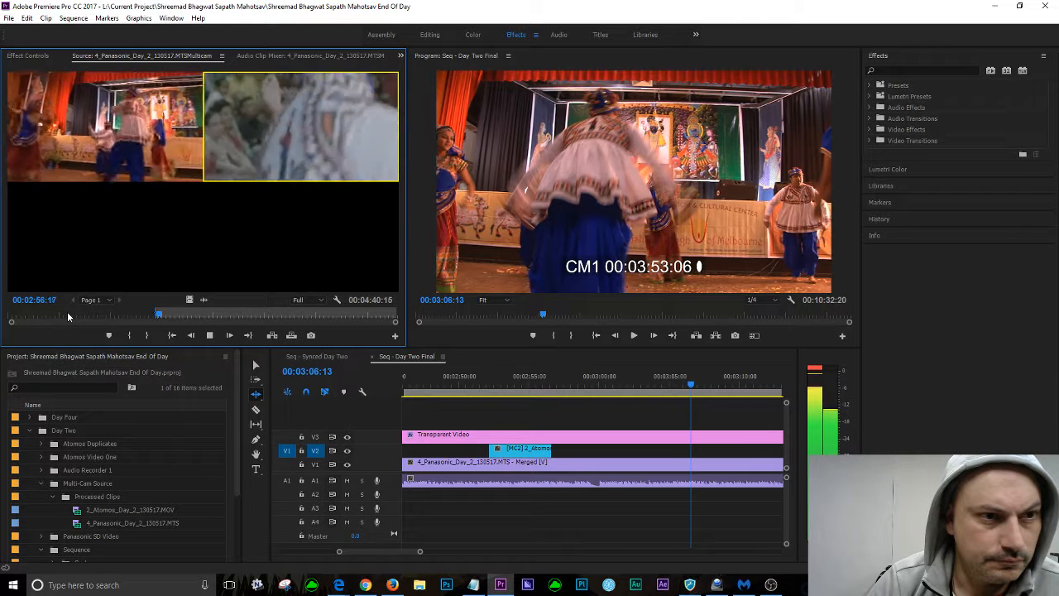
key("space")
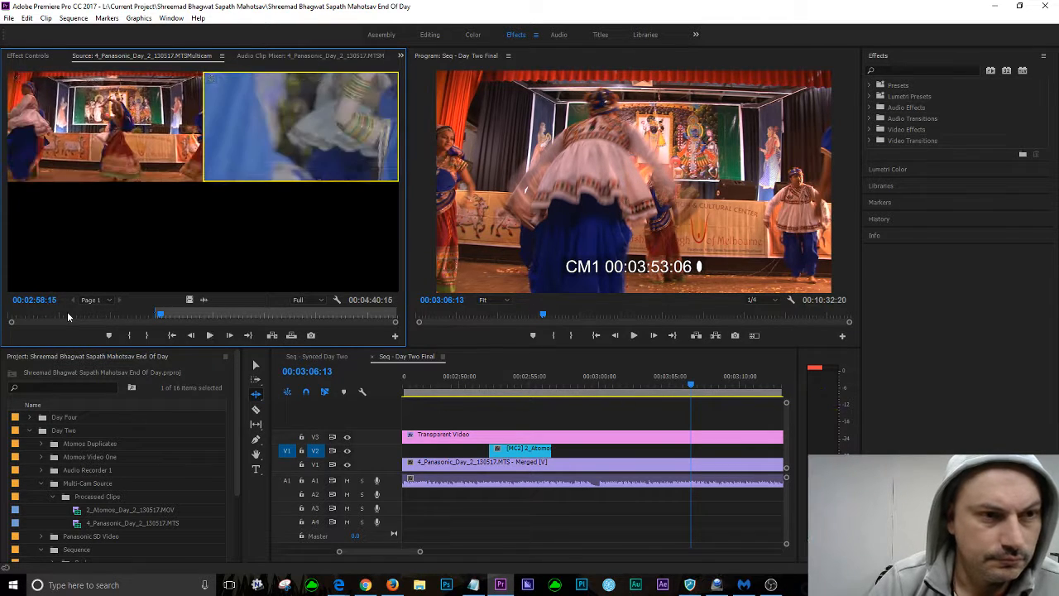
Extend the end of the camera 2 clip on V2 to 00:02:57:02 and play back the cut to the main camera
left_click(542, 378)
left_click(548, 385)
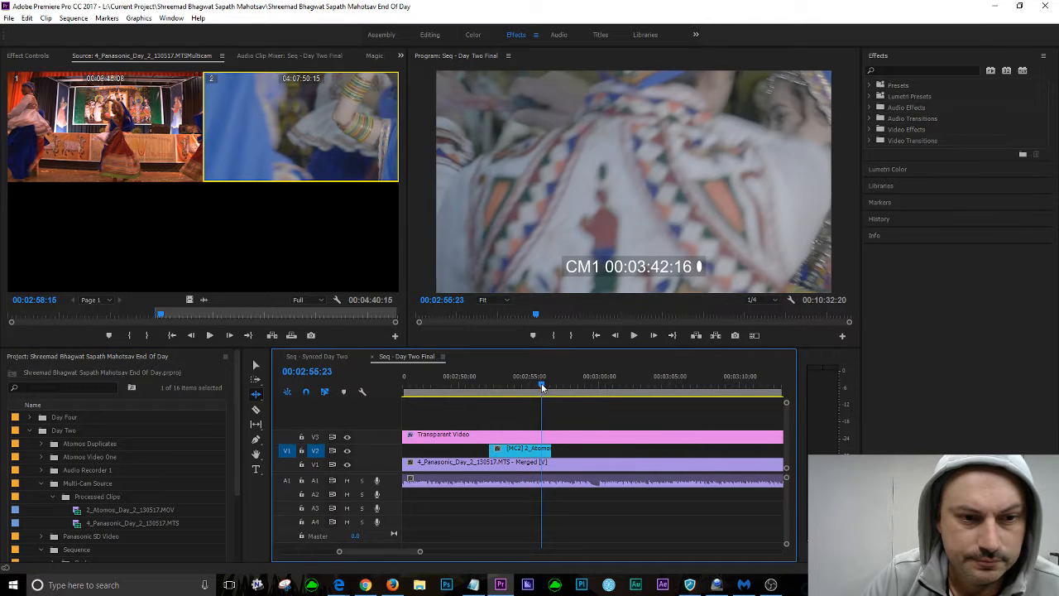
left_click_drag(548, 388, 557, 389)
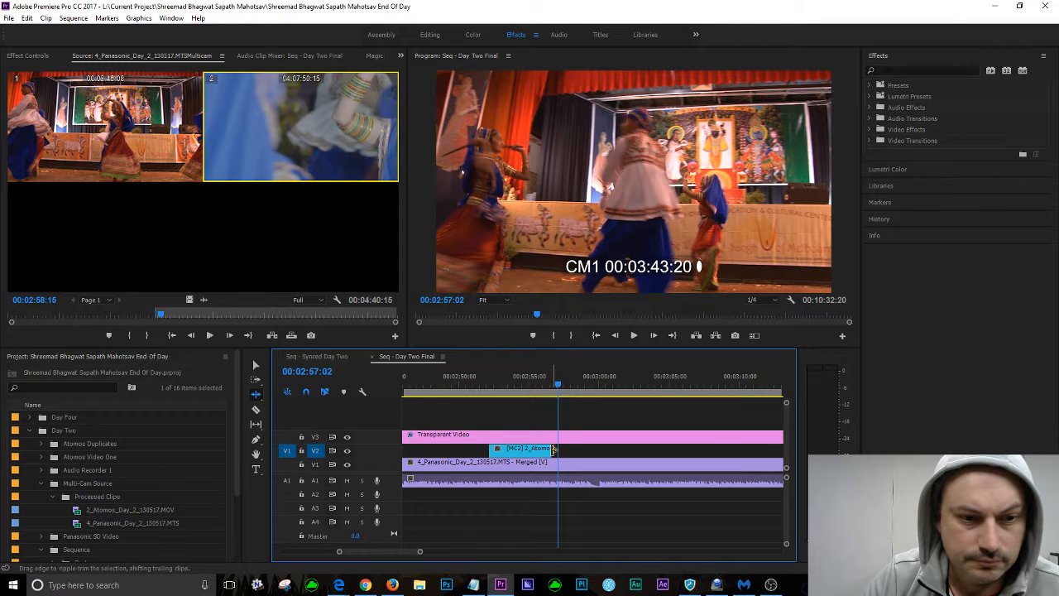
left_click_drag(548, 448, 557, 448)
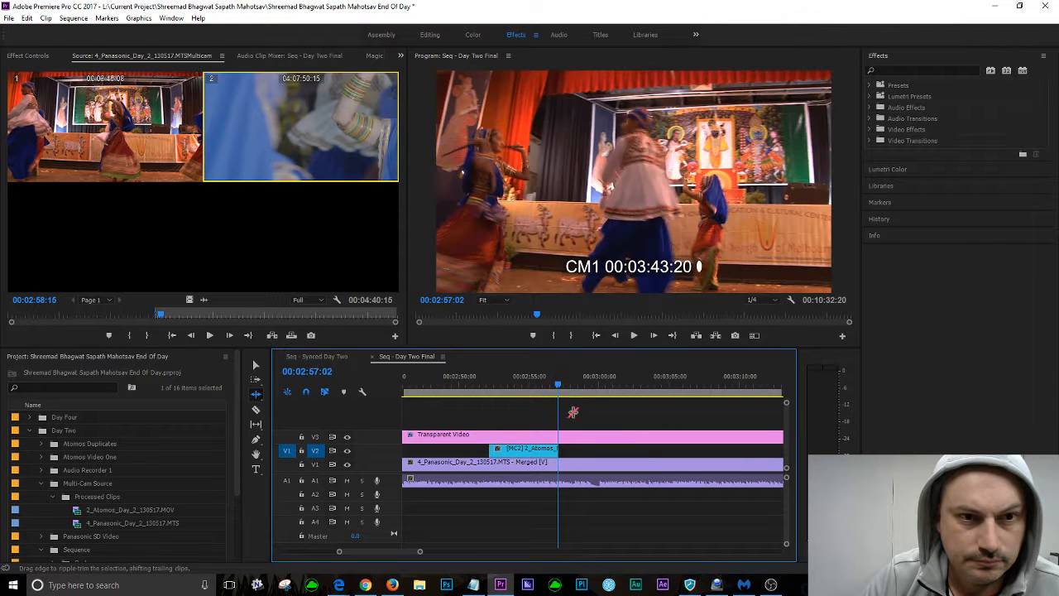
left_click(523, 387)
key("space")
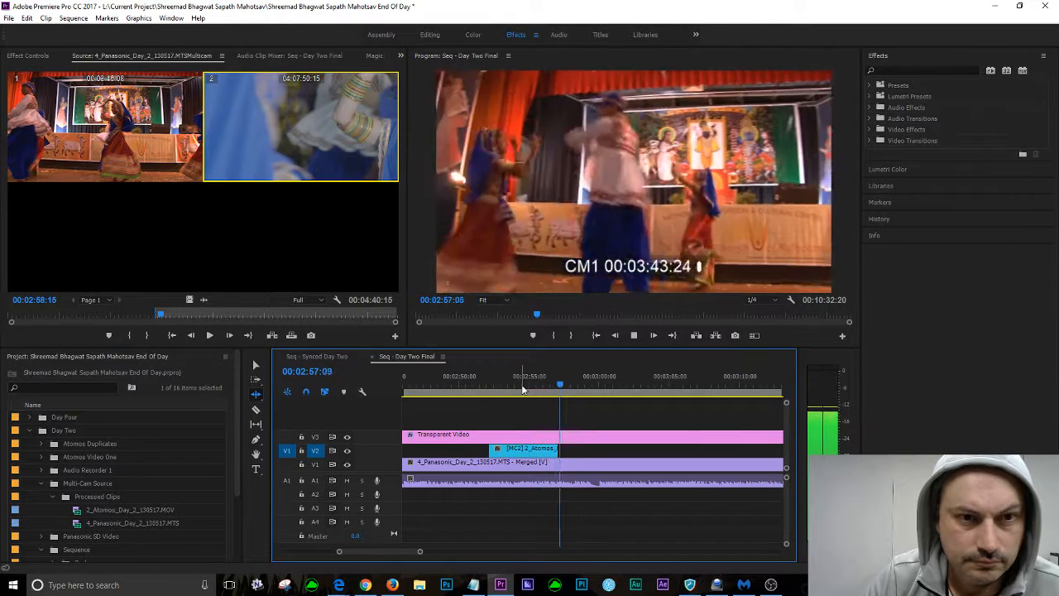
key("space")
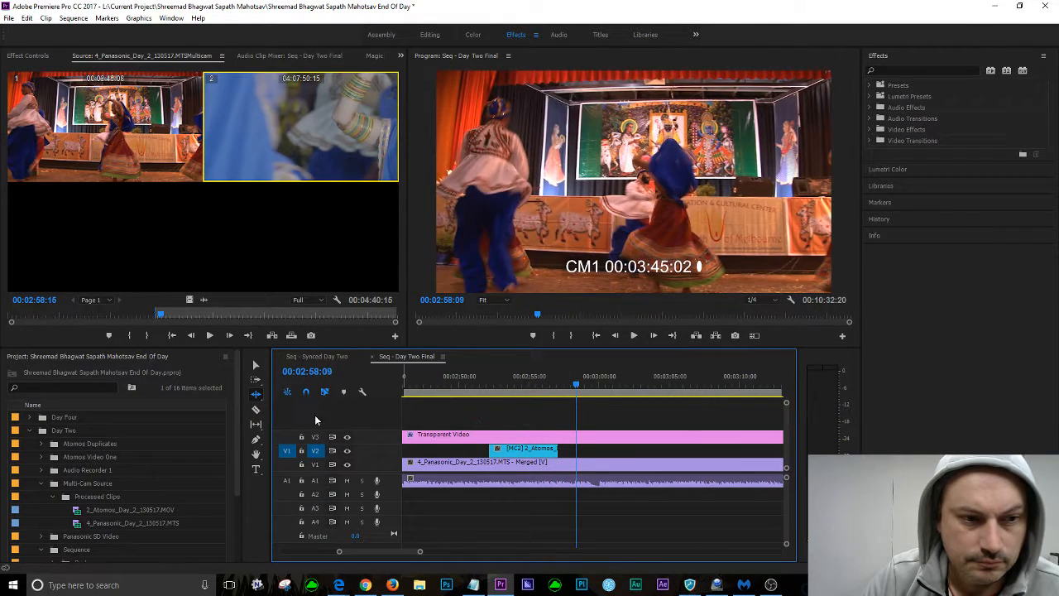
Lengthen the end of the camera 2 clip on V2 by about another half second and play it back from 00:02:53:03
mouse_move(556, 448)
left_mouse_down()
mouse_move(583, 448)
mouse_move(549, 447)
mouse_move(562, 448)
left_mouse_up()
left_click(503, 382)
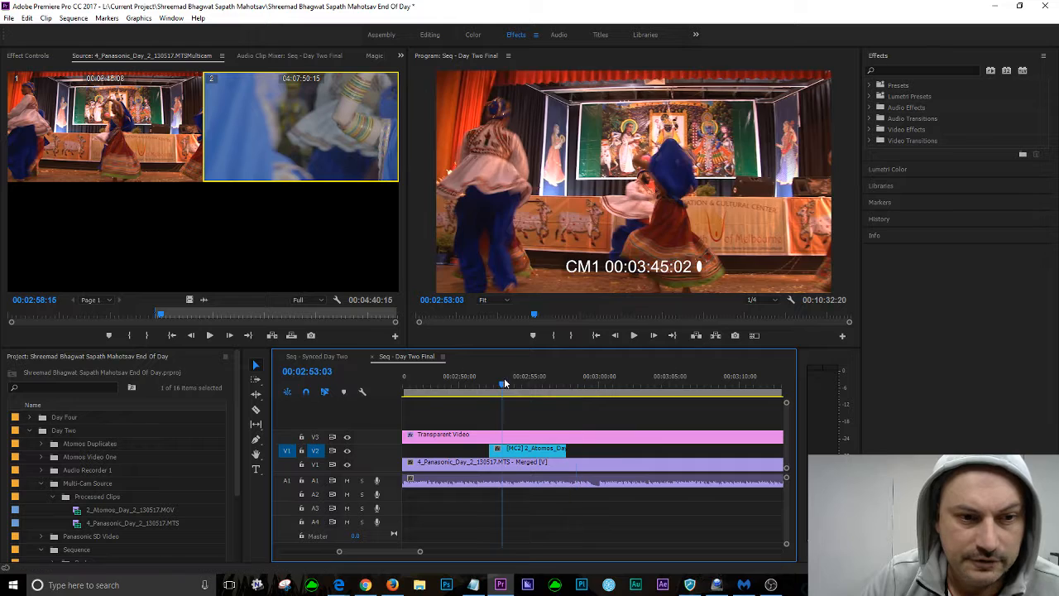
key("space")
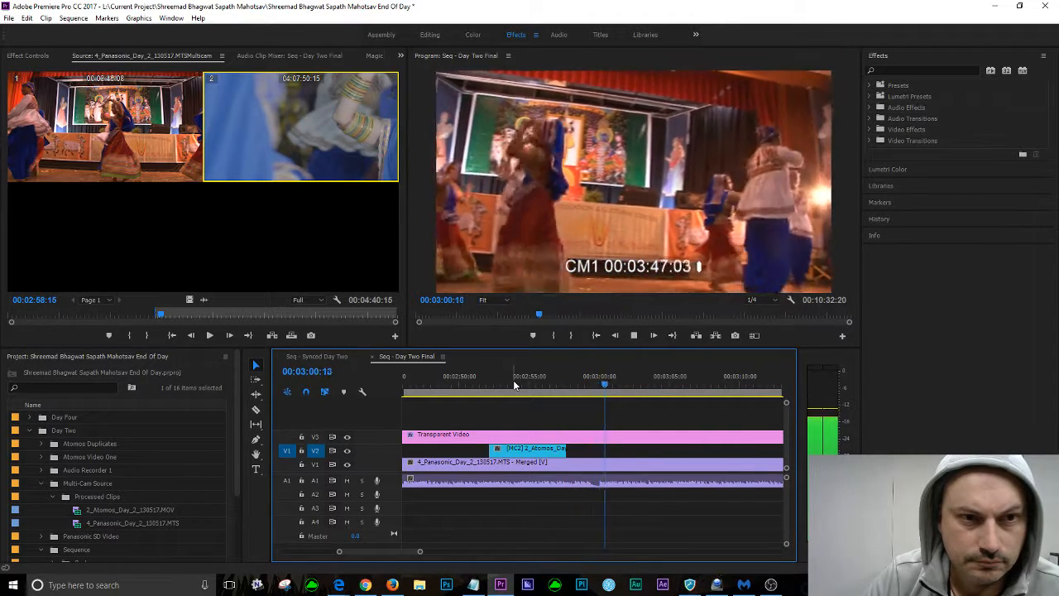
key("space")
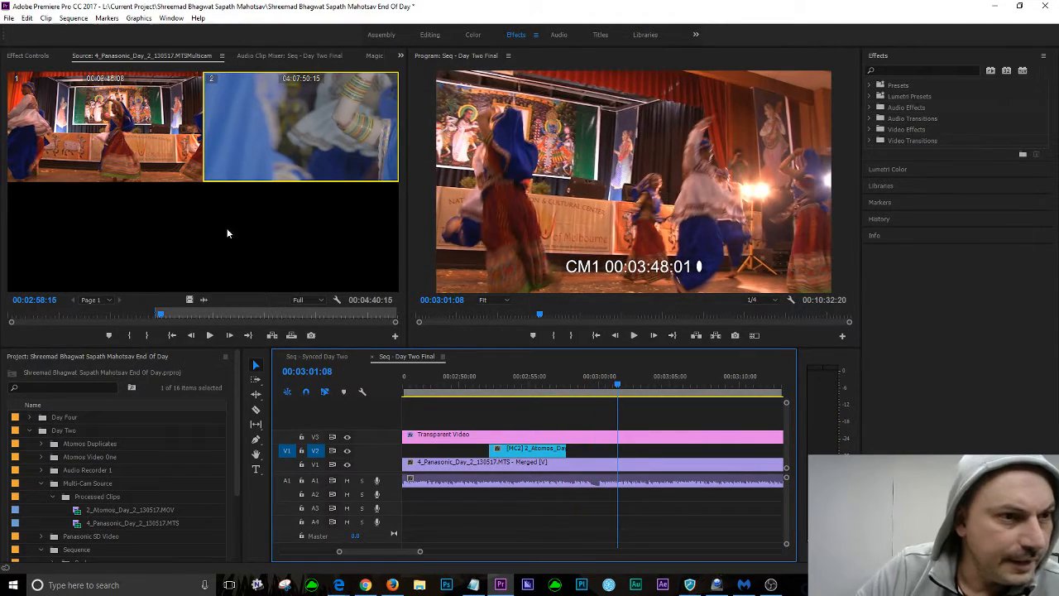
Review the multicam source from about 00:02:58 for the next usable camera 2 shot and mark its In point at 00:03:02:06
left_click(116, 337)
key("space")
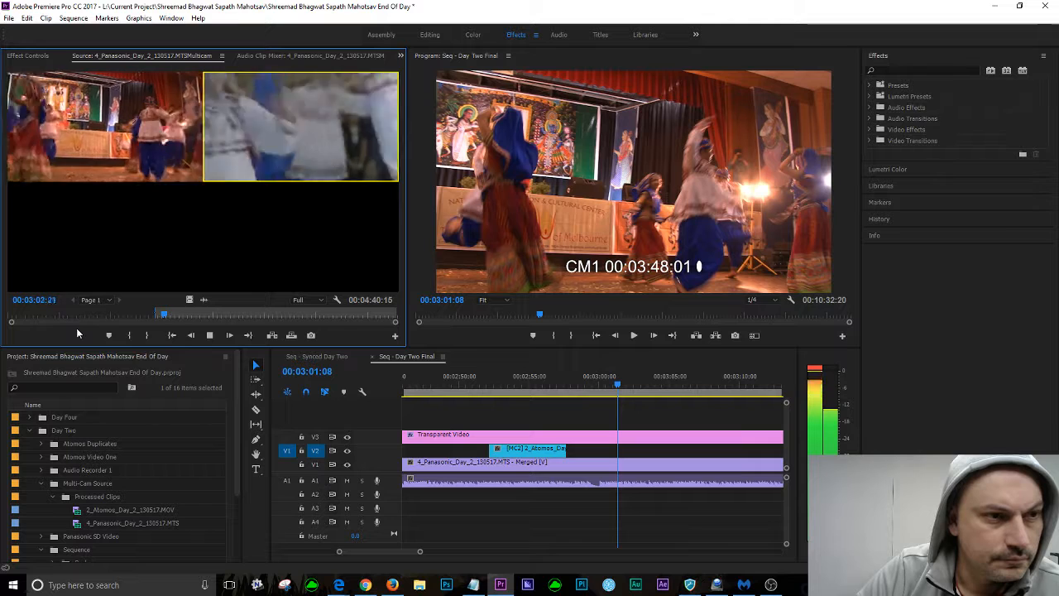
key("space")
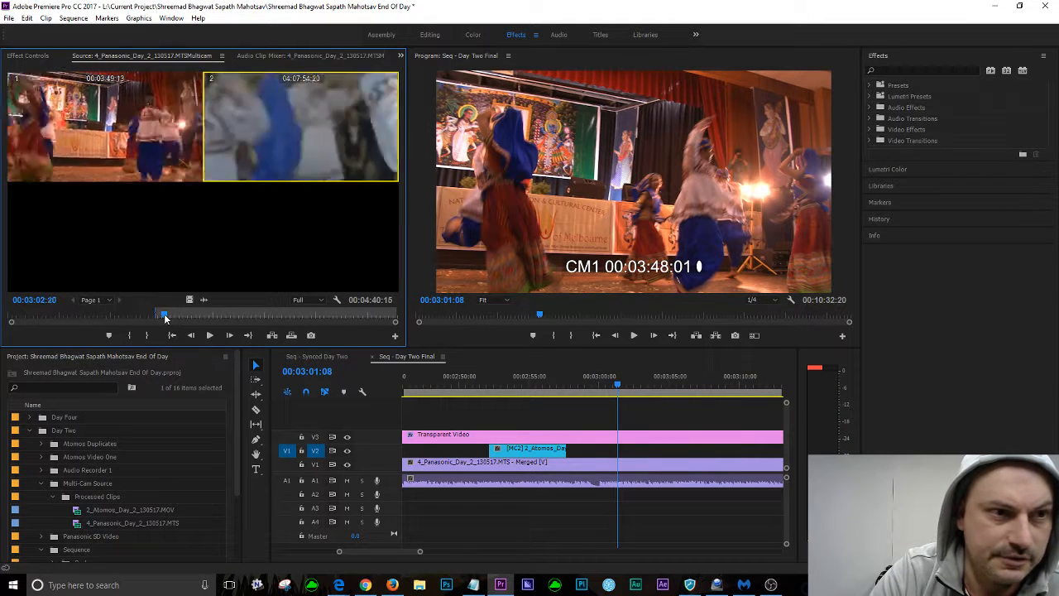
key("space")
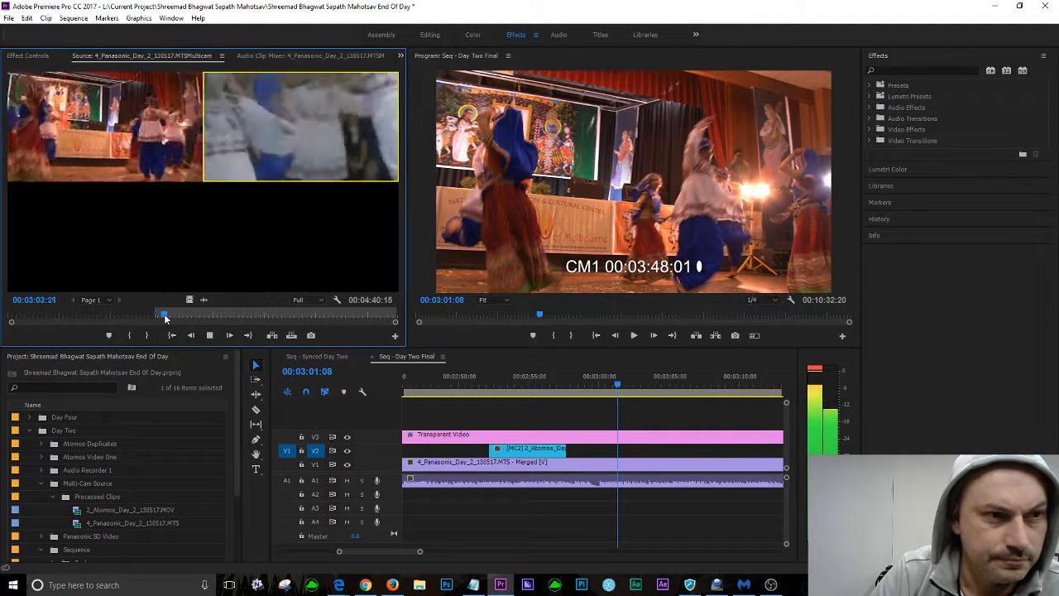
key("space")
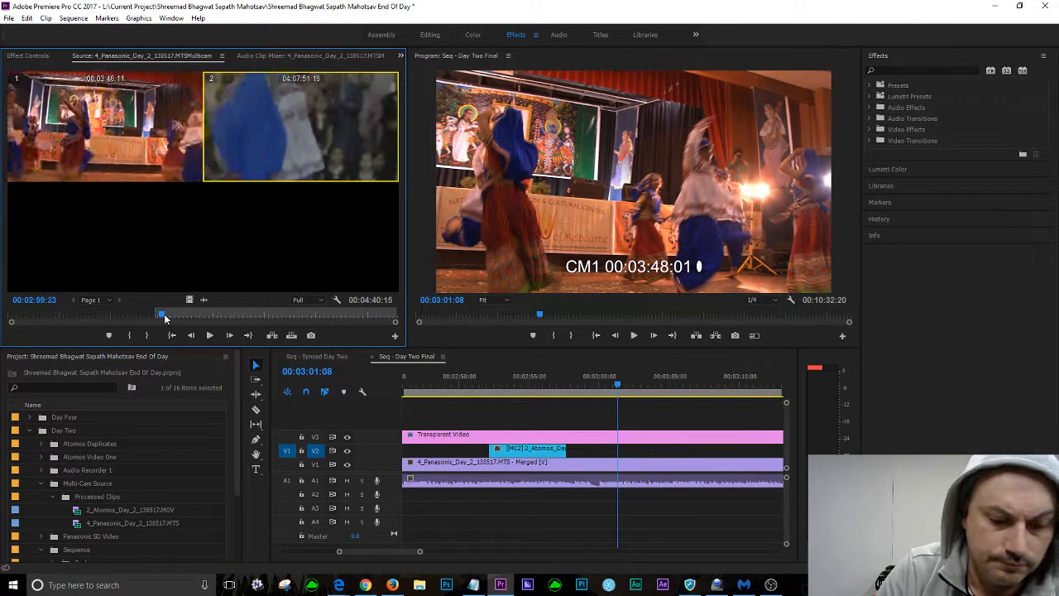
key("space")
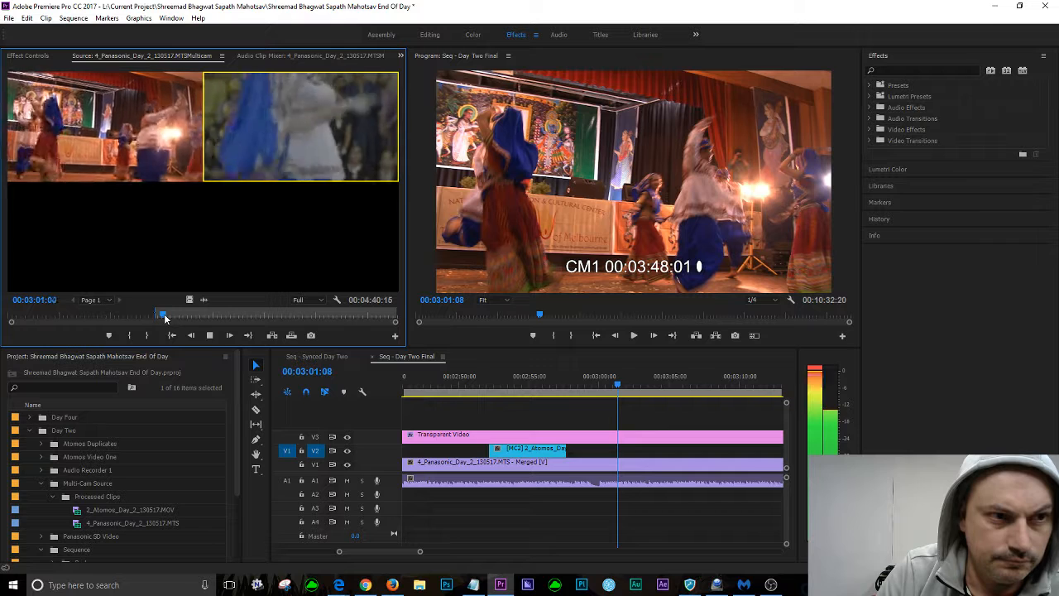
key("space")
key("shift+Left")
key("shift+Left")
key("shift+Left")
key("shift+Left")
key("shift+Left")
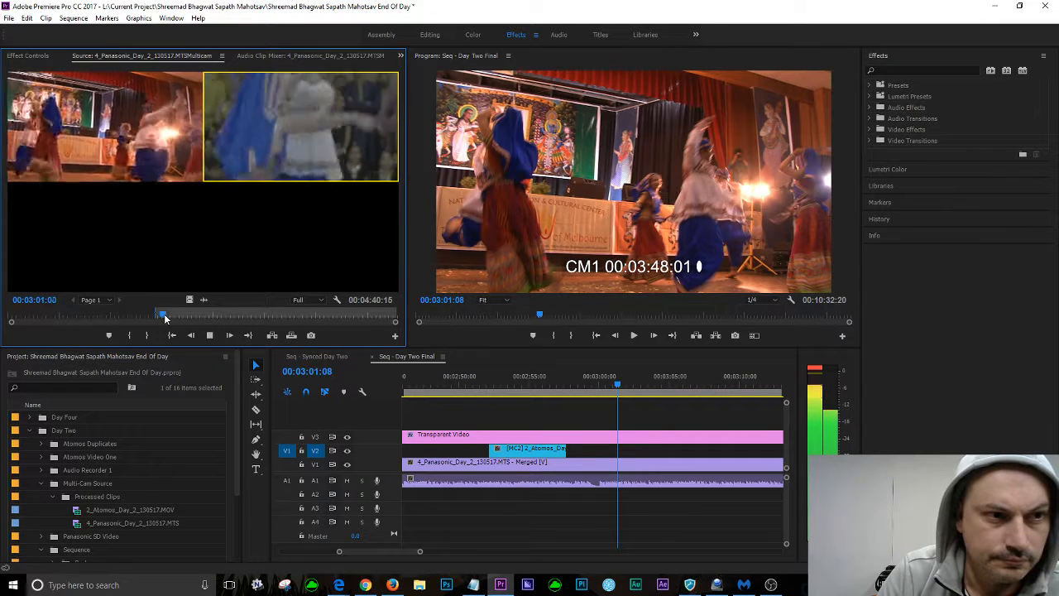
key("space")
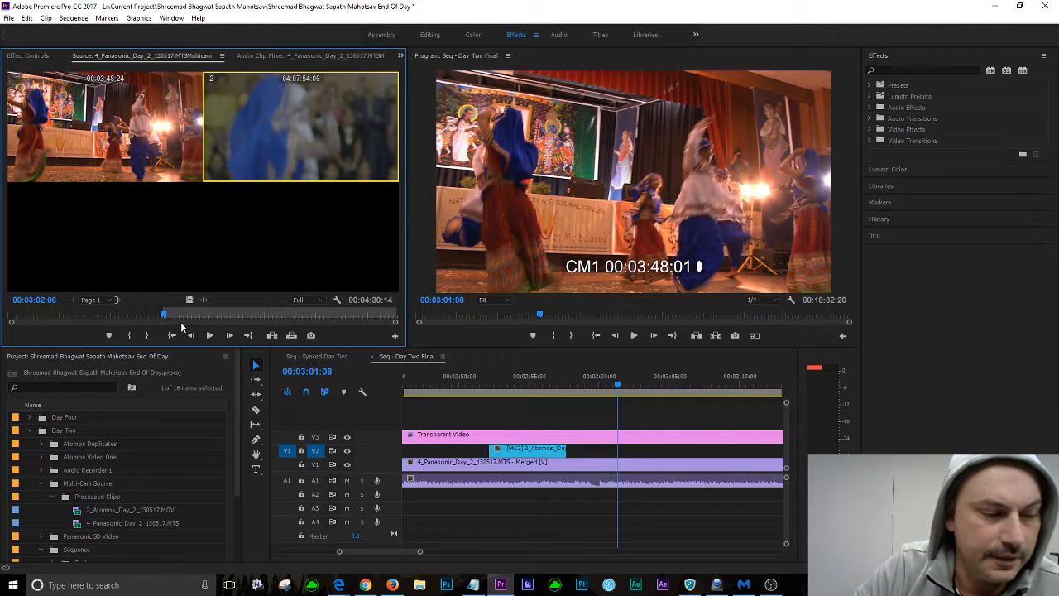
Play and step through the multicam source from 00:03:02:06 to about 00:03:07:21, checking where the camera 2 shot should end
key("space")
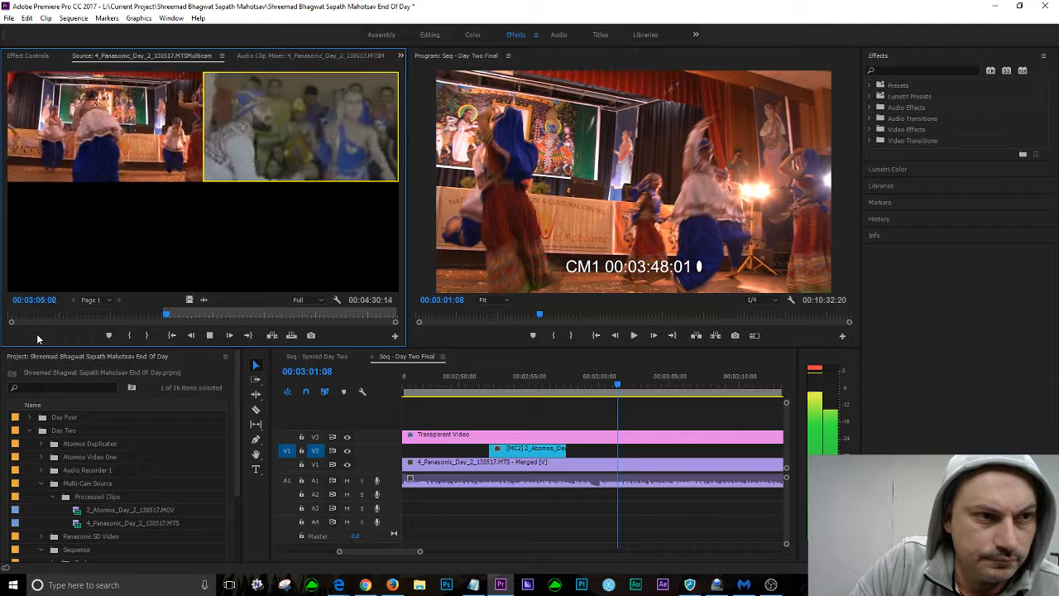
key("space")
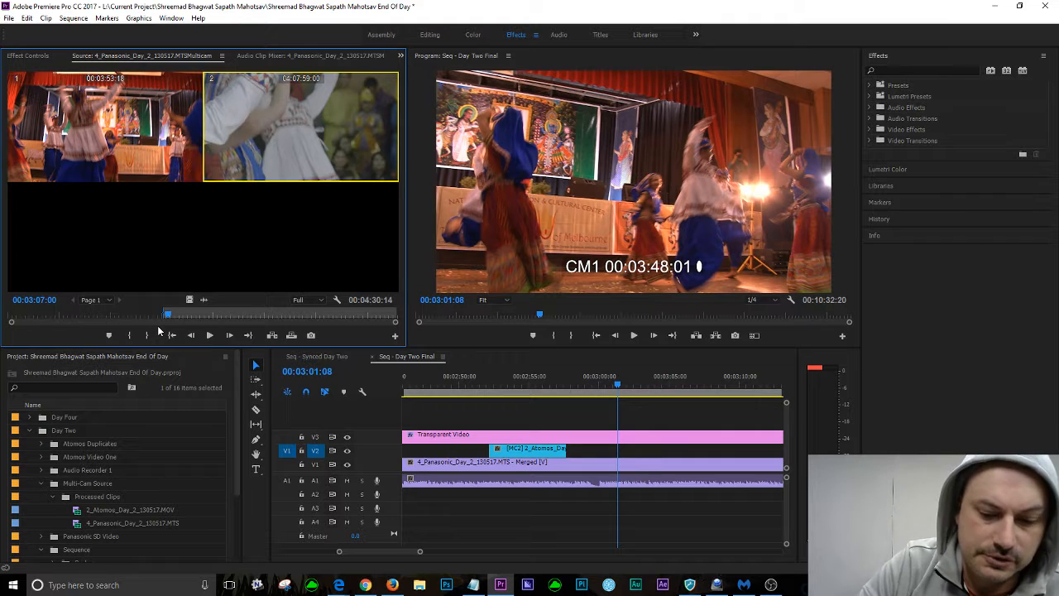
key("shift+Left")
key("shift+Left")
key("shift+Left")
key("shift+Left")
key("shift+Left")
key("shift+Left")
key("shift+Left")
key("shift+Left")
key("shift+Left")
key("space")
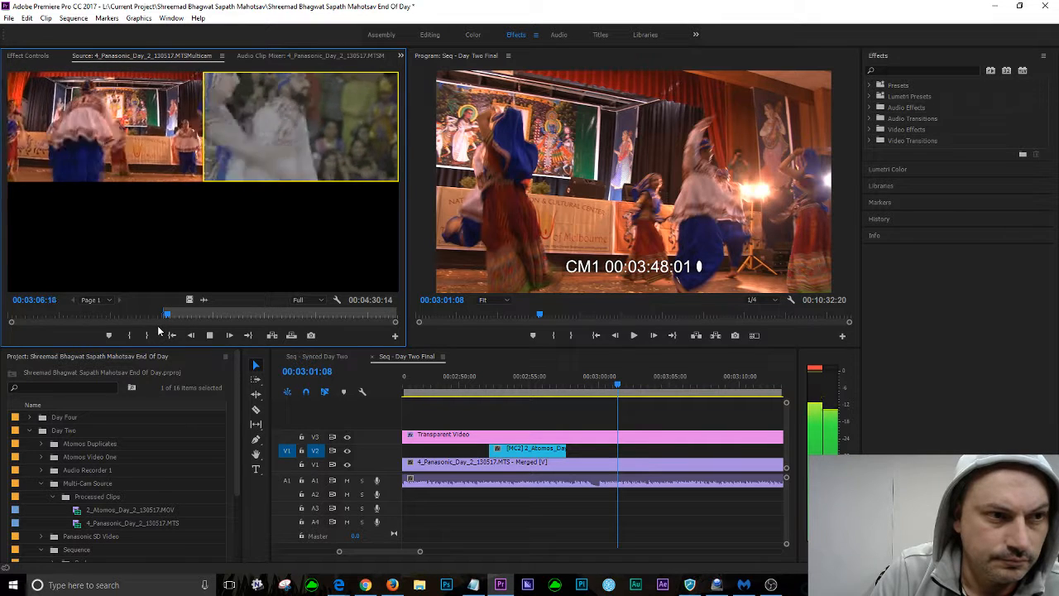
key("space")
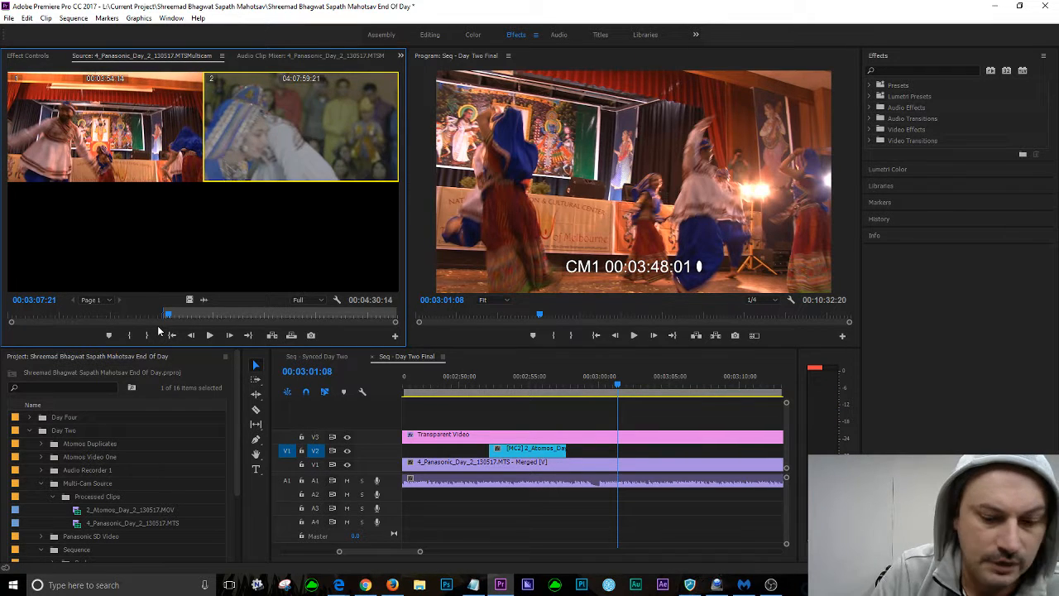
key("j")
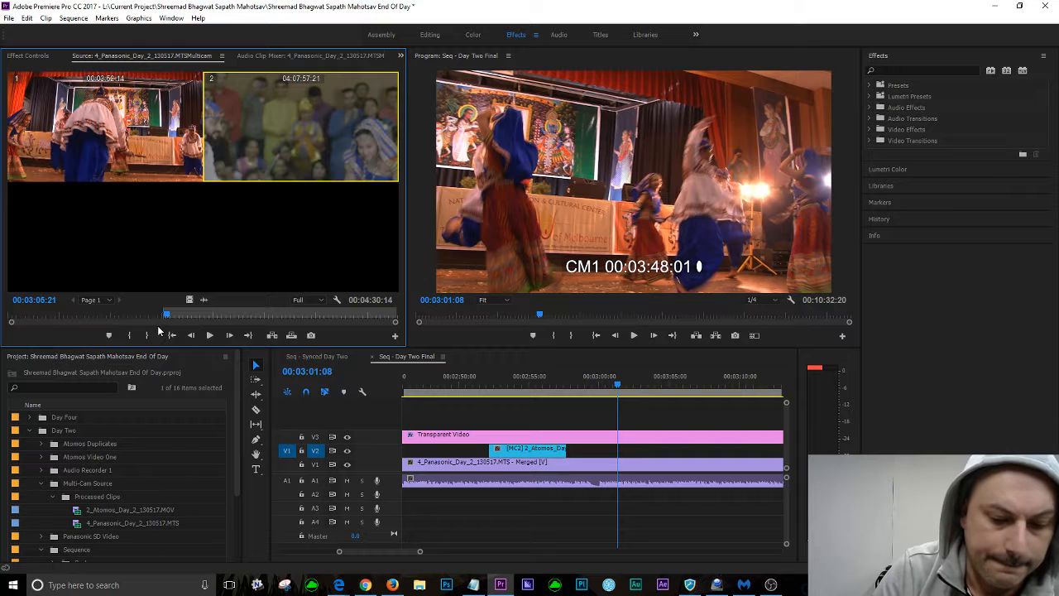
key("space")
key("space")
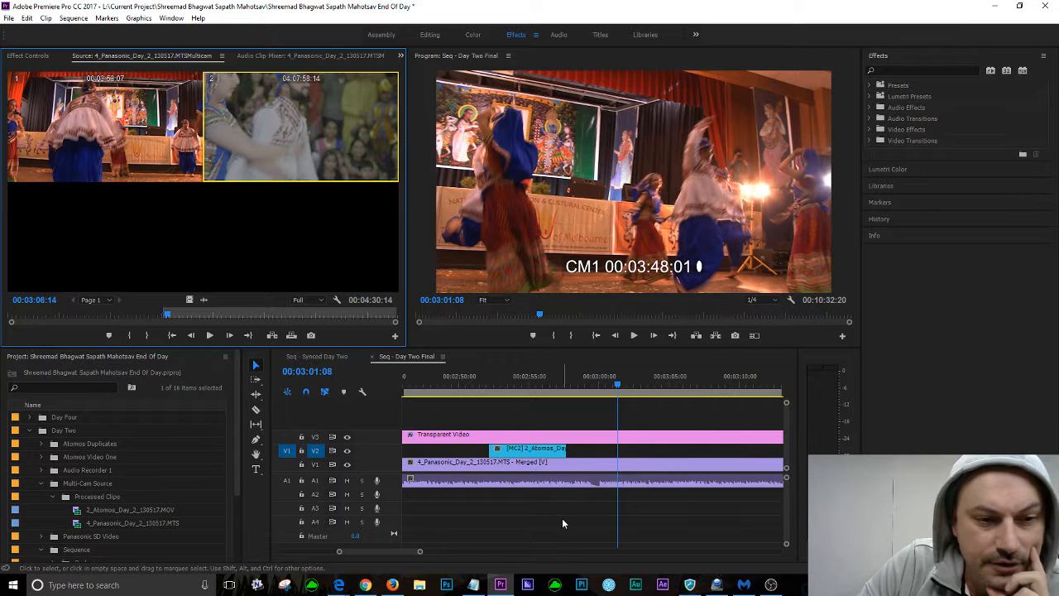
Mark an Out point at 00:03:06:14 in the Day Two Final sequence
left_click_drag(385, 551, 389, 552)
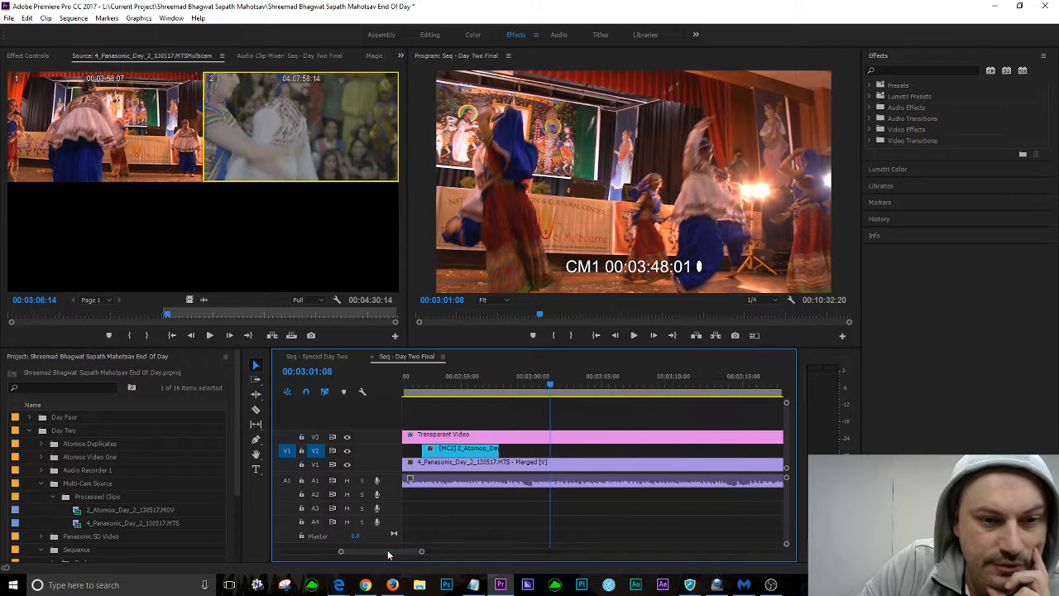
left_click_drag(551, 388, 628, 389)
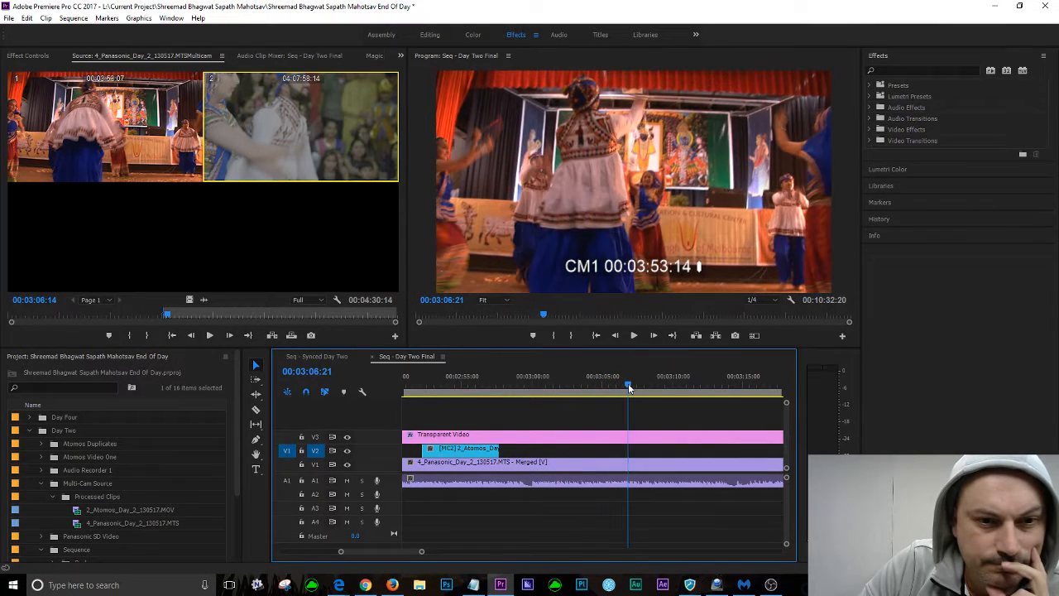
key("shift+Left")
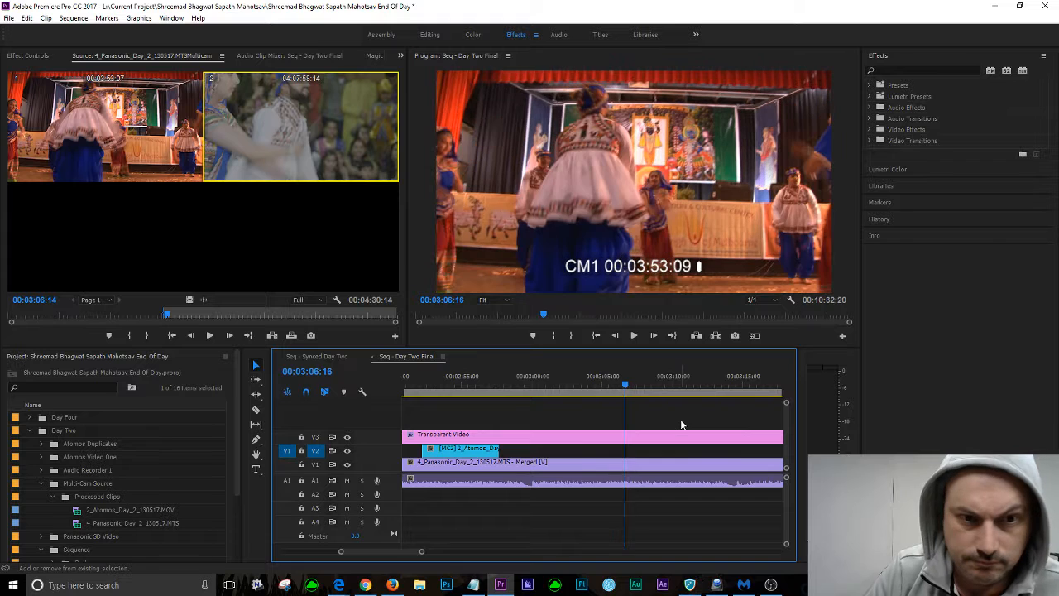
key("Left")
key("Left")
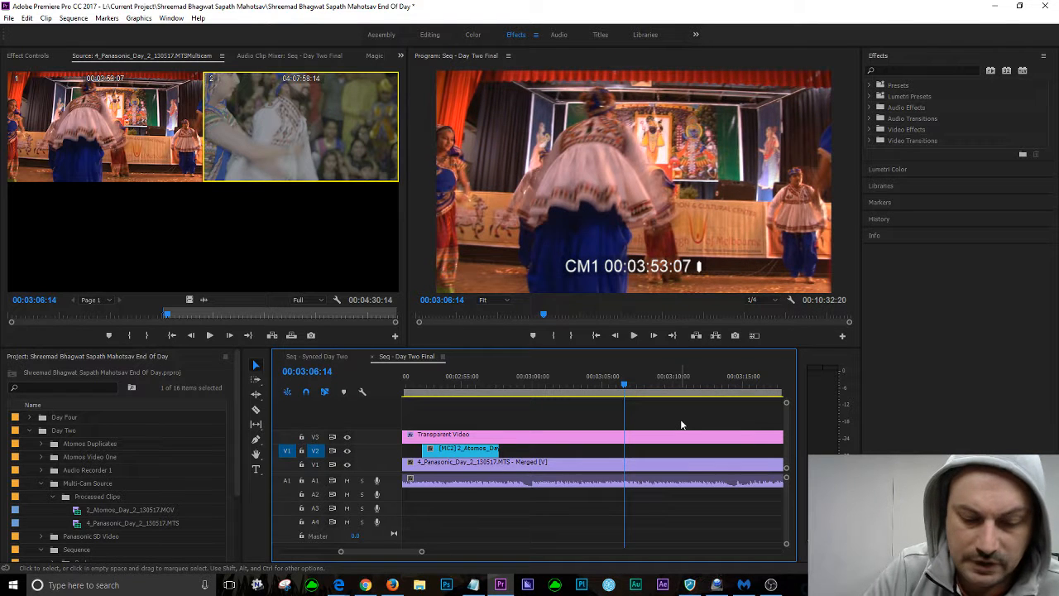
key("o")
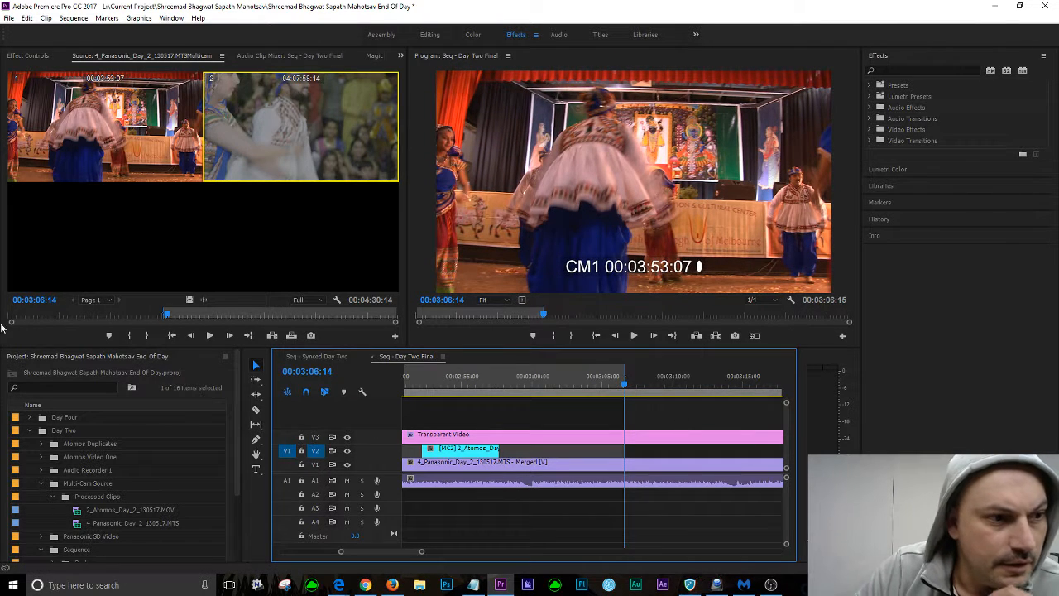
Return the source to its In point and mark the matching sequence In point at 00:03:02:06
left_click(59, 337)
key("shift+i")
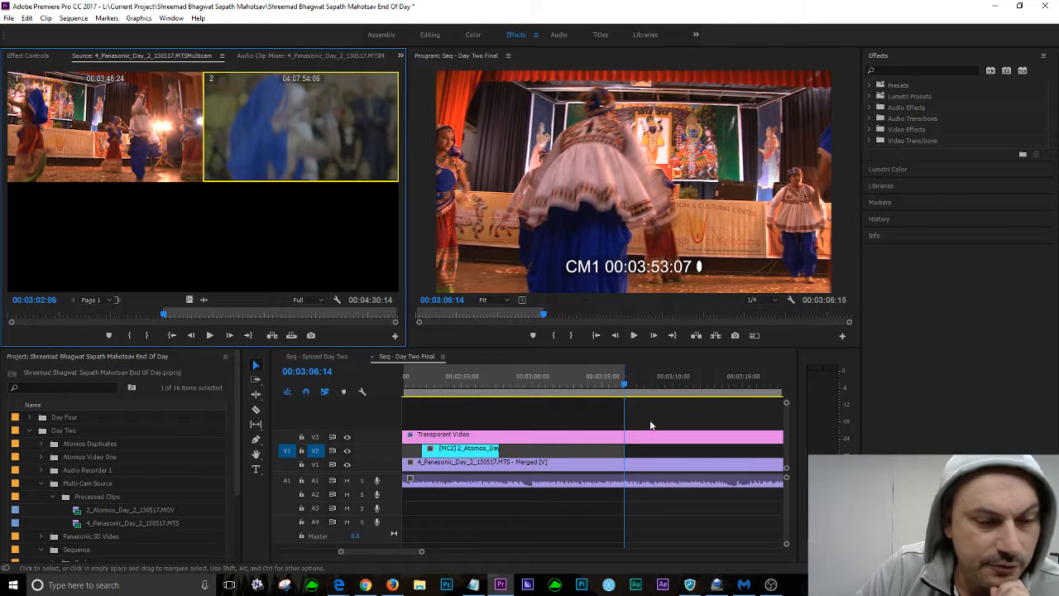
left_click_drag(576, 385, 562, 386)
key("Right")
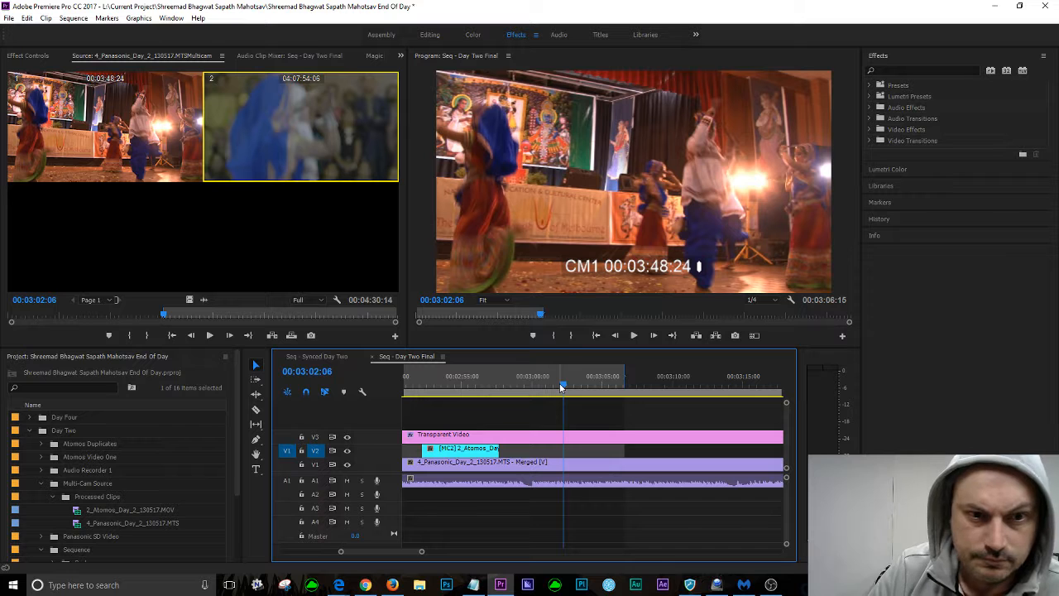
key("i")
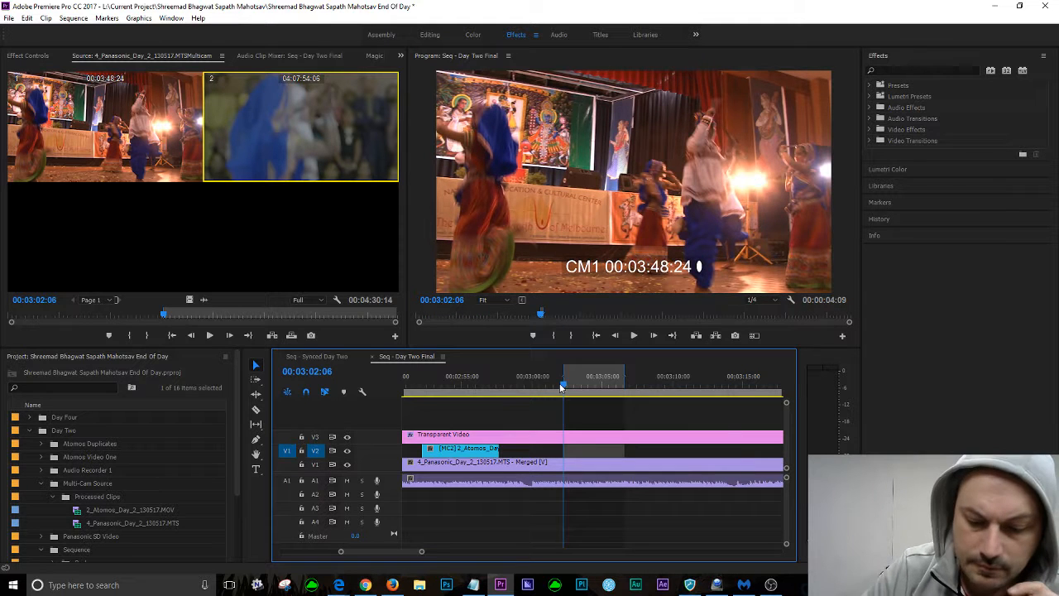
Overwrite the marked camera 2 shot onto V2 and play back the edit from about 00:02:56 to 00:03:12:04
key(".")
left_click(476, 382)
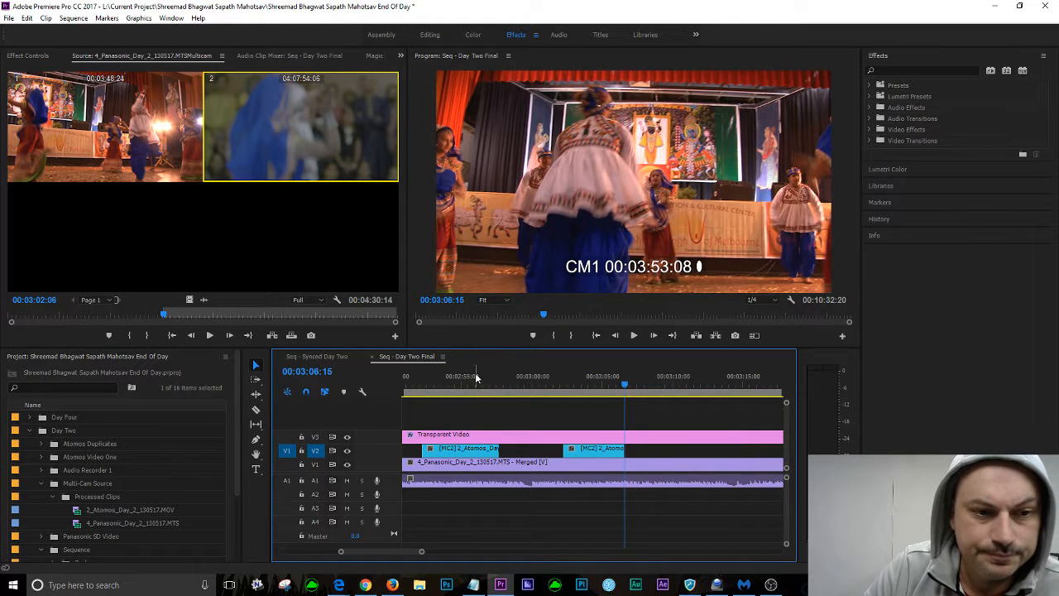
key("space")
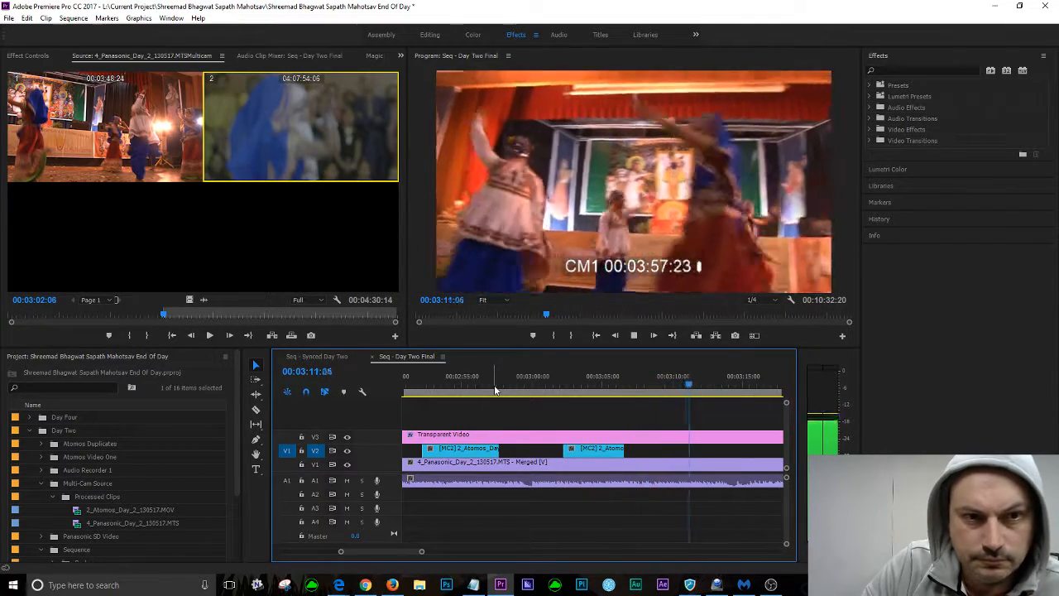
key("space")
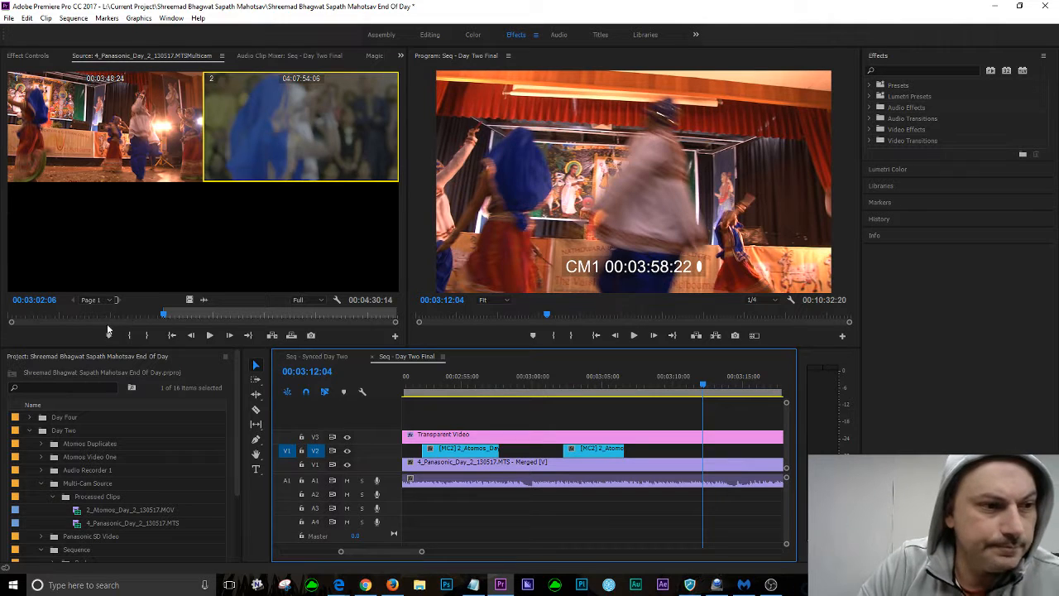
Review the multicam source up to about 00:03:14 for another camera 2 shot, replaying it from 00:03:11:23
left_click(80, 337)
key("space")
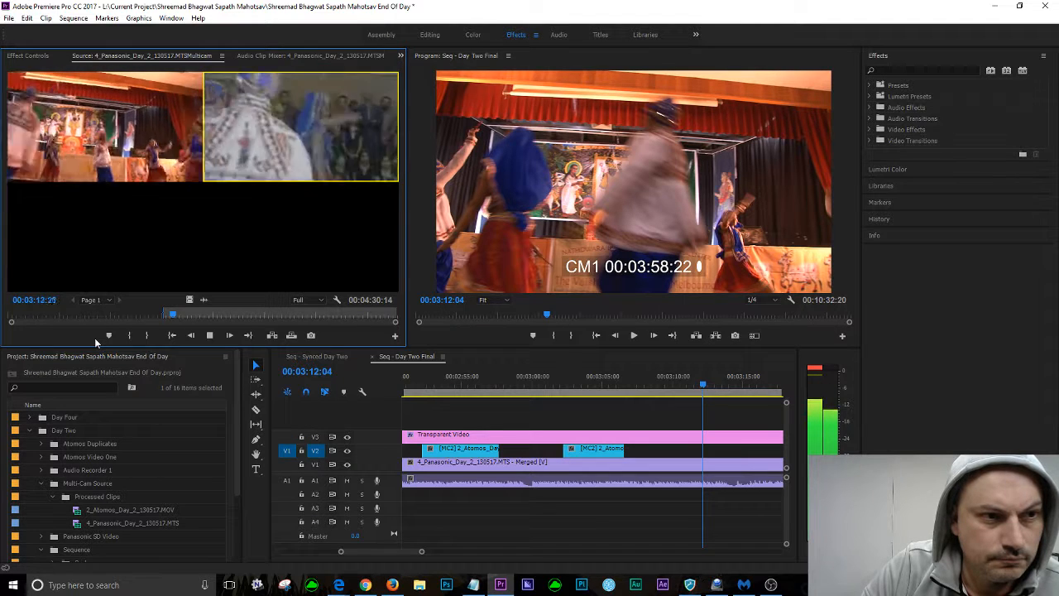
key("space")
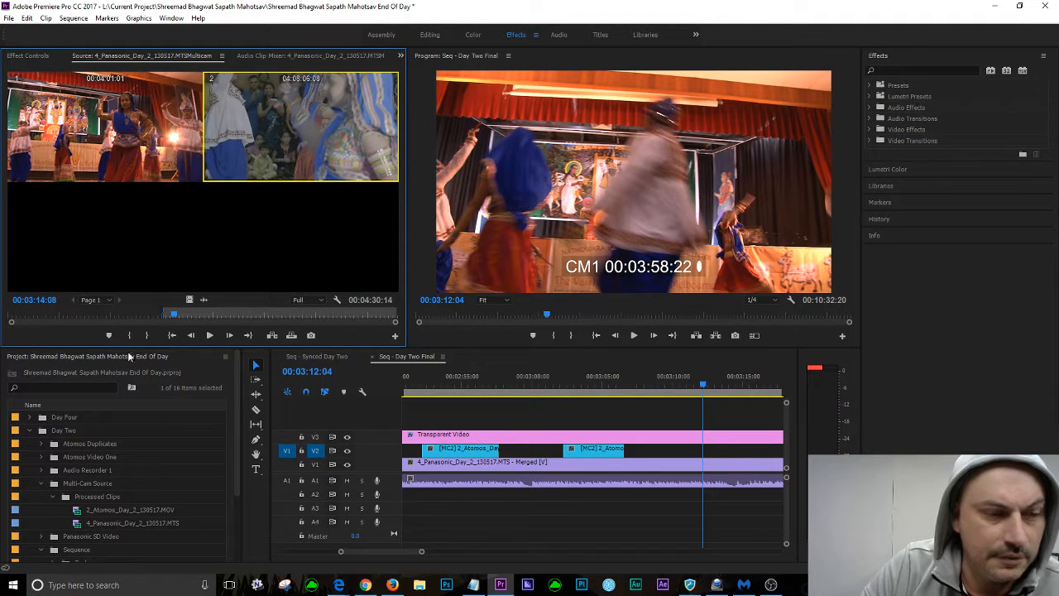
left_click_drag(175, 317, 167, 319)
key("space")
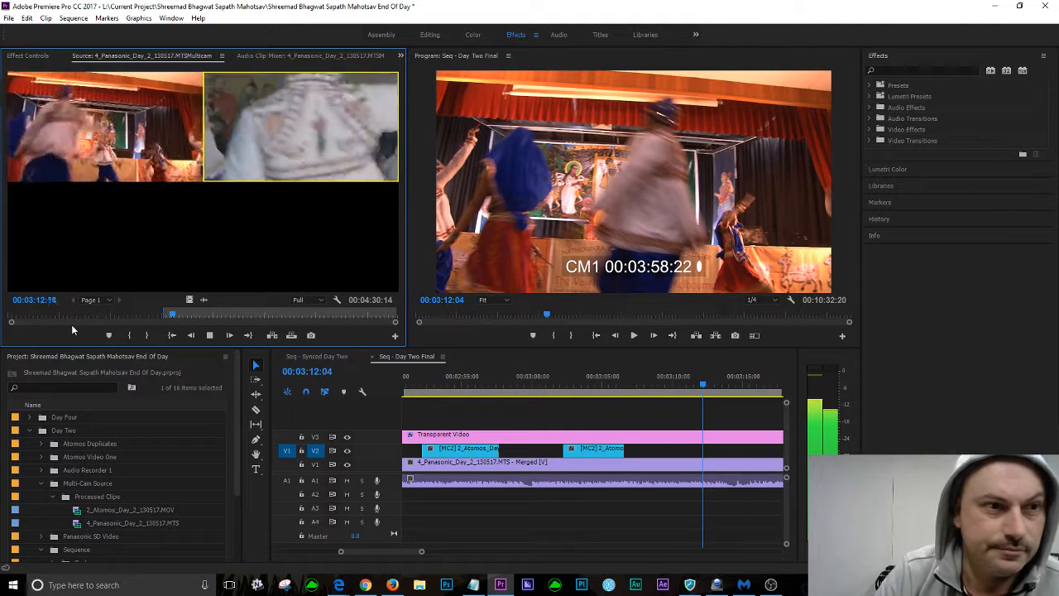
key("space")
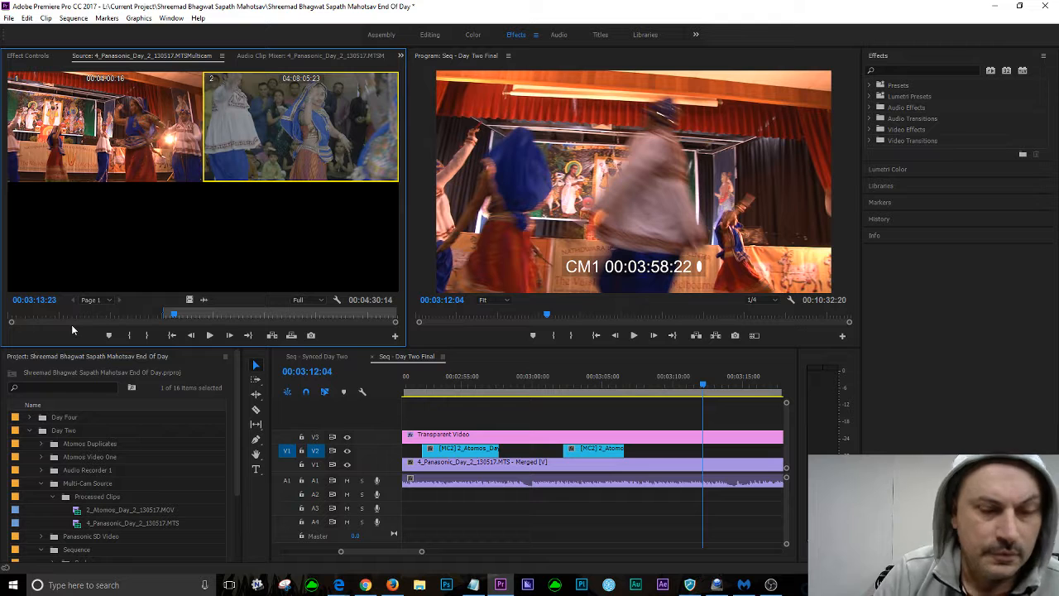
key("shift+Left")
key("shift+Left")
key("shift+Left")
key("shift+Left")
key("shift+Left")
key("shift+Left")
key("shift+Left")
key("shift+Left")
key("shift+Left")
key("shift+Left")
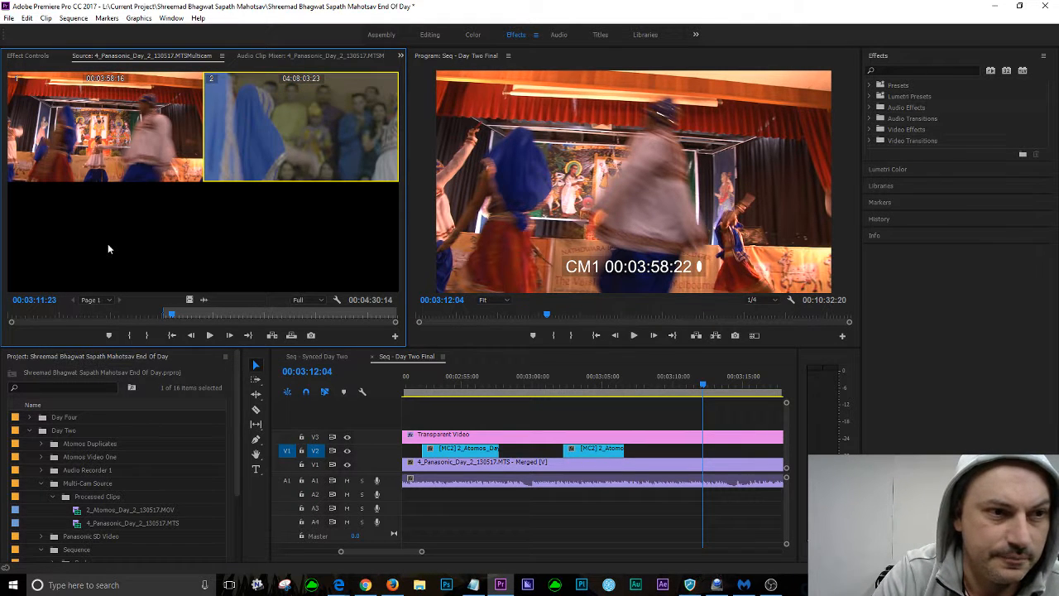
key("space")
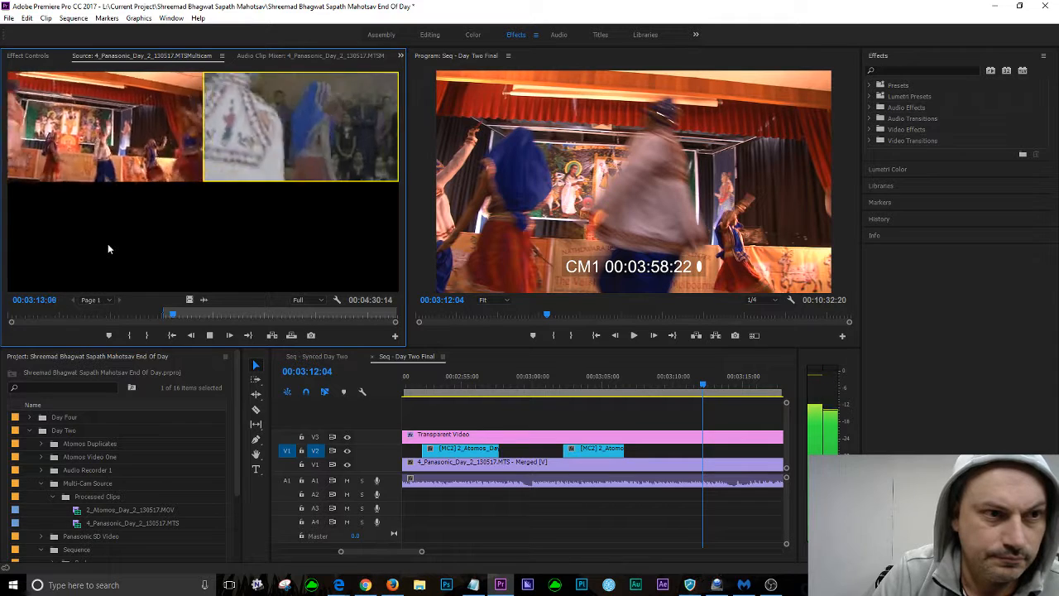
Go back to 00:03:09:23 in the multicam source and replay camera 2 to about 00:03:12:06, checking for a usable start
key("shift+Left")
key("shift+Left")
key("shift+Left")
key("shift+Left")
key("shift+Left")
key("shift+Left")
key("shift+Left")
key("shift+Left")
key("shift+Left")
key("shift+Left")
key("shift+Left")
key("shift+Left")
key("shift+Left")
key("shift+Left")
key("shift+Left")
key("shift+Left")
key("shift+Left")
key("shift+Left")
key("shift+Left")
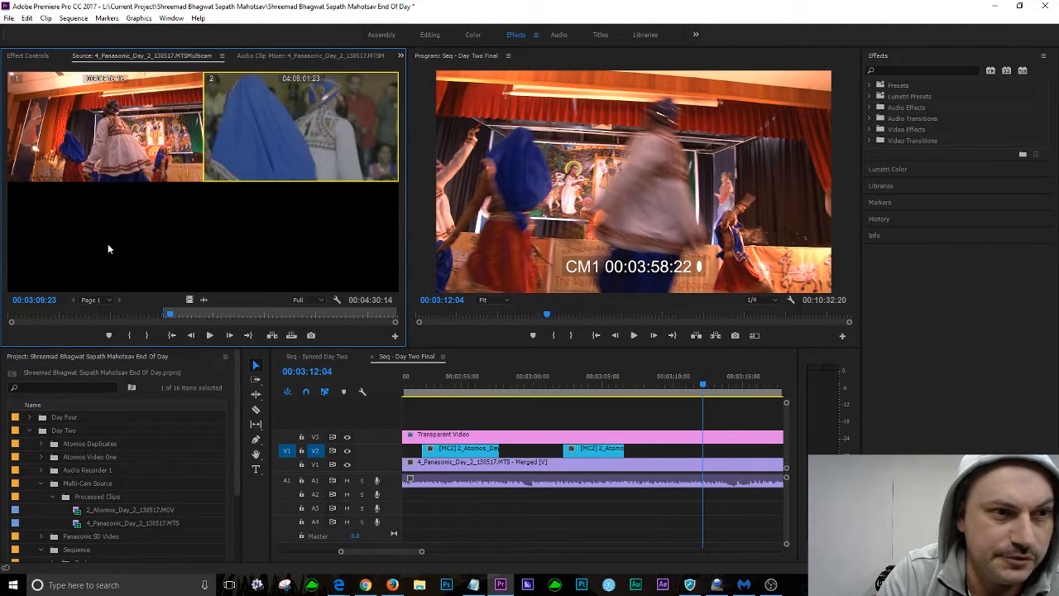
key("space")
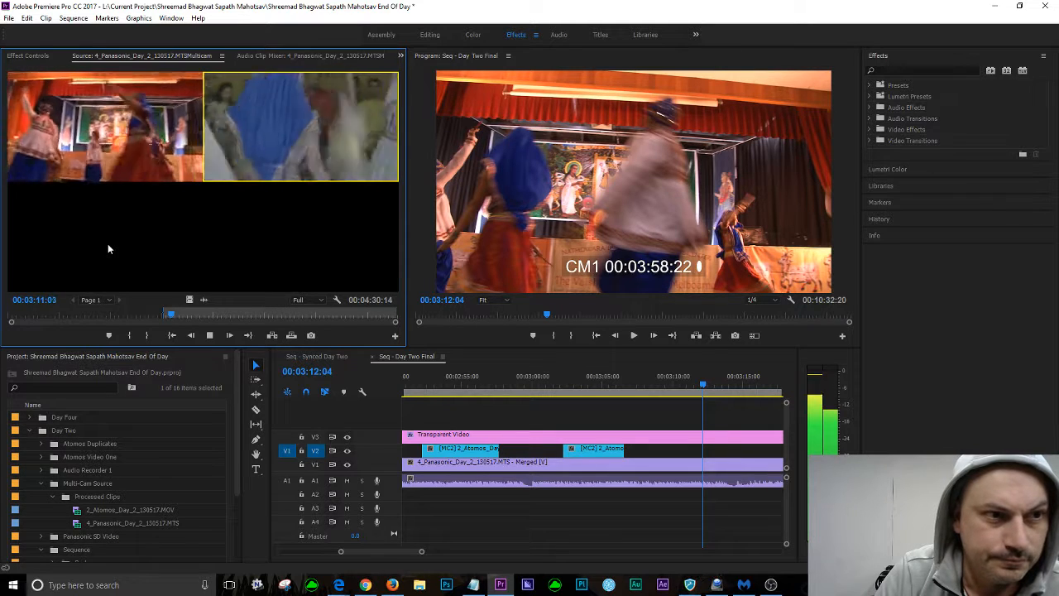
key("space")
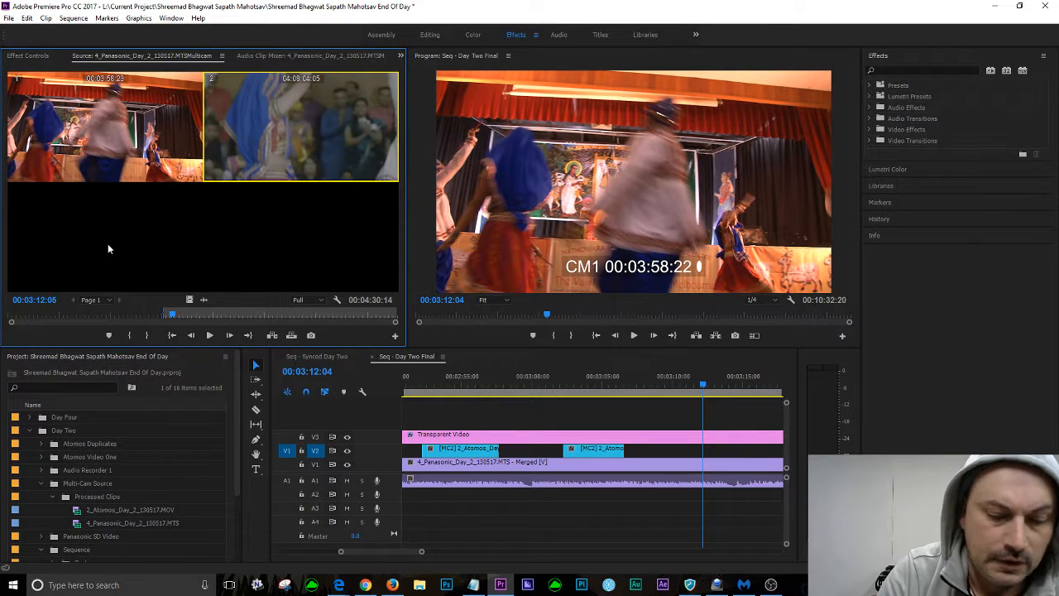
Go back to 00:03:08:06 in the multicam source and replay camera 2 from there, checking for a usable start
key("shift+Left")
key("shift+Left")
key("shift+Left")
key("shift+Left")
key("shift+Left")
key("shift+Left")
key("shift+Left")
key("shift+Left")
key("shift+Left")
key("shift+Left")
key("shift+Left")
key("shift+Left")
key("shift+Left")
key("shift+Left")
key("shift+Left")
key("shift+Left")
key("shift+Left")
key("shift+Left")
key("shift+Left")
key("shift+Left")
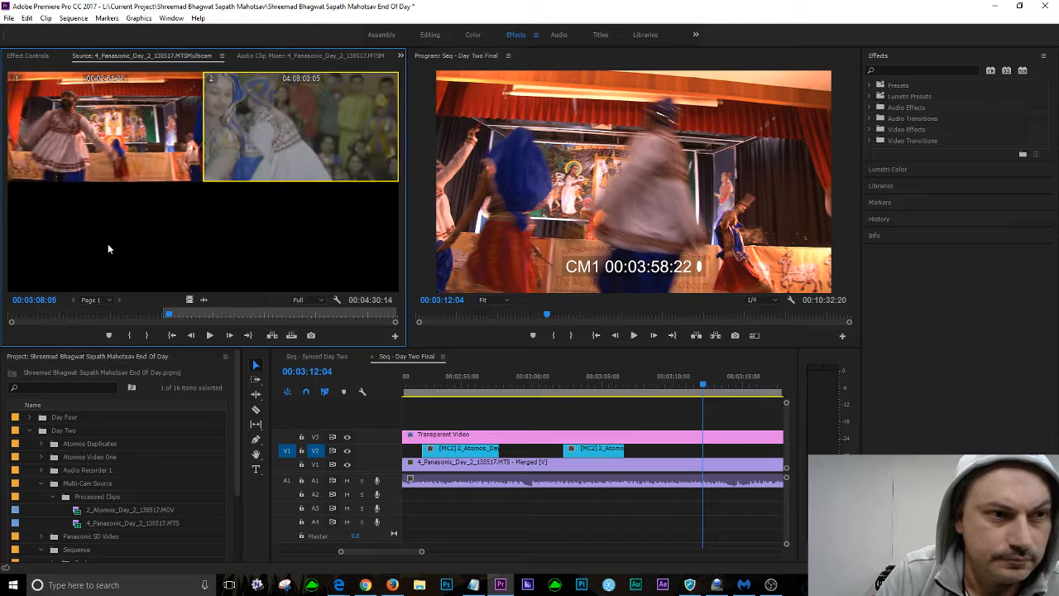
key("space")
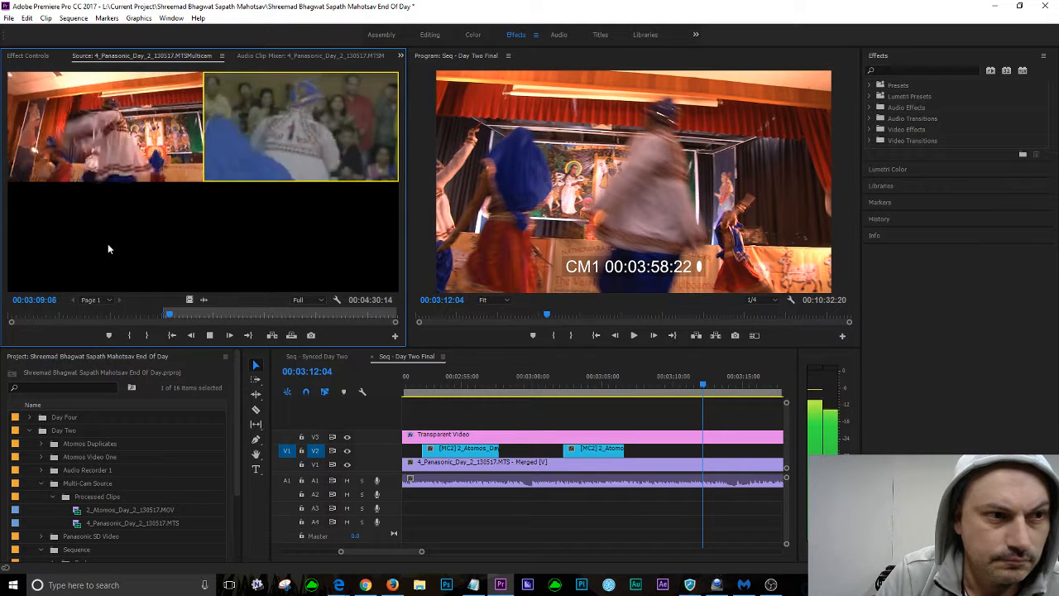
key("space")
Replay the multicam source from 00:03:07:06 and mark the source In point at 00:03:10:11
key("shift+Left")
key("shift+Left")
key("shift+Left")
key("shift+Left")
key("shift+Left")
key("shift+Left")
key("shift+Left")
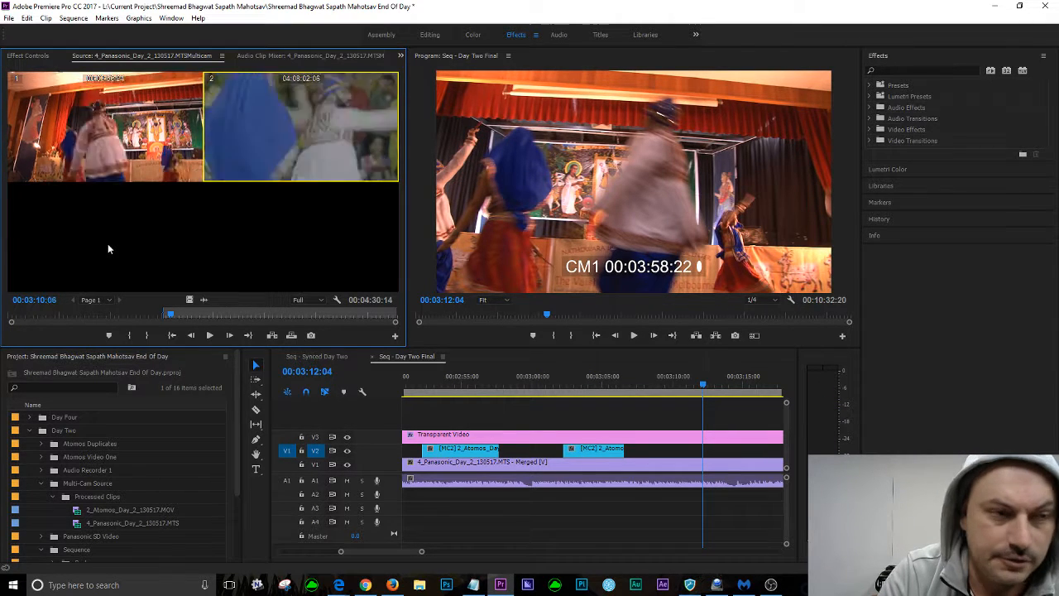
key("shift+Left")
key("shift+Left")
key("shift+Left")
key("shift+Left")
key("shift+Left")
key("shift+Left")
key("shift+Left")
key("shift+Left")
key("shift+Left")
key("shift+Left")
key("shift+Left")
key("shift+Left")
key("shift+Left")
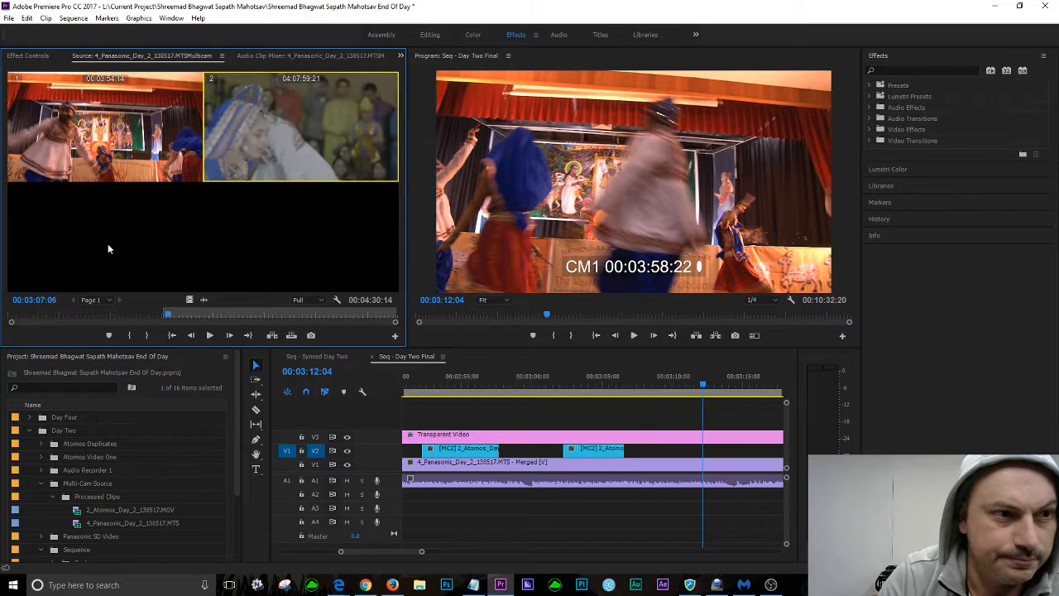
key("space")
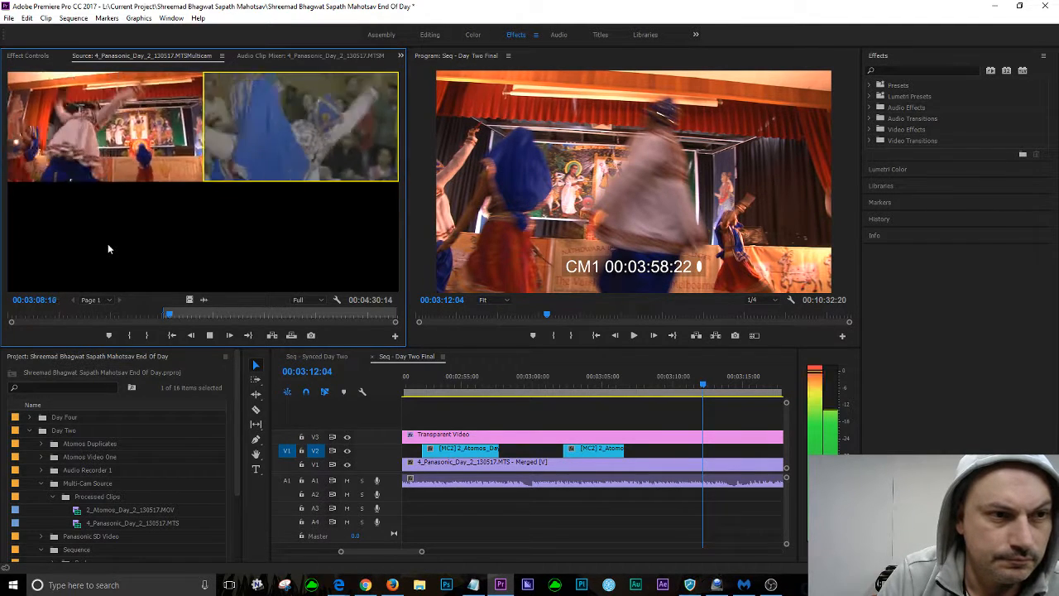
key("space")
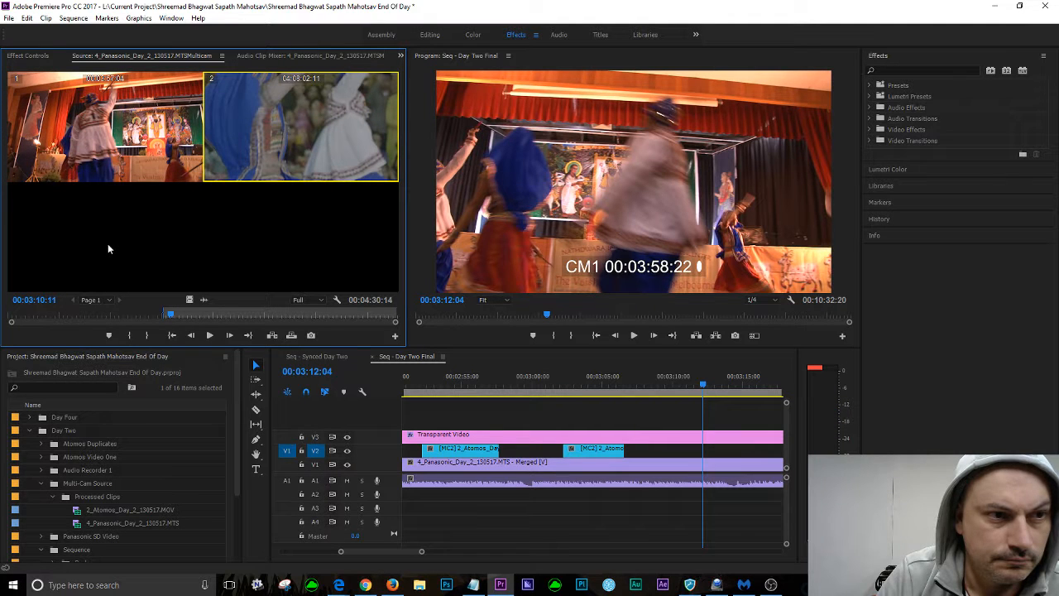
key("i")
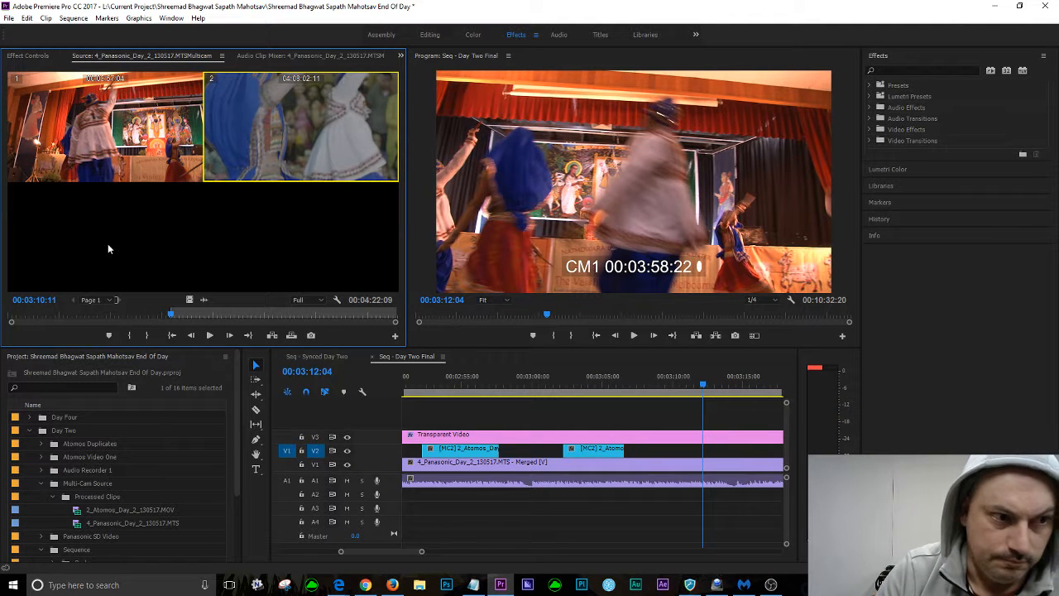
Review camera 2 from the source In point to 00:03:21:10, replaying from 00:03:15:10 to 00:03:19:17 to look for the shot's end
key("space")
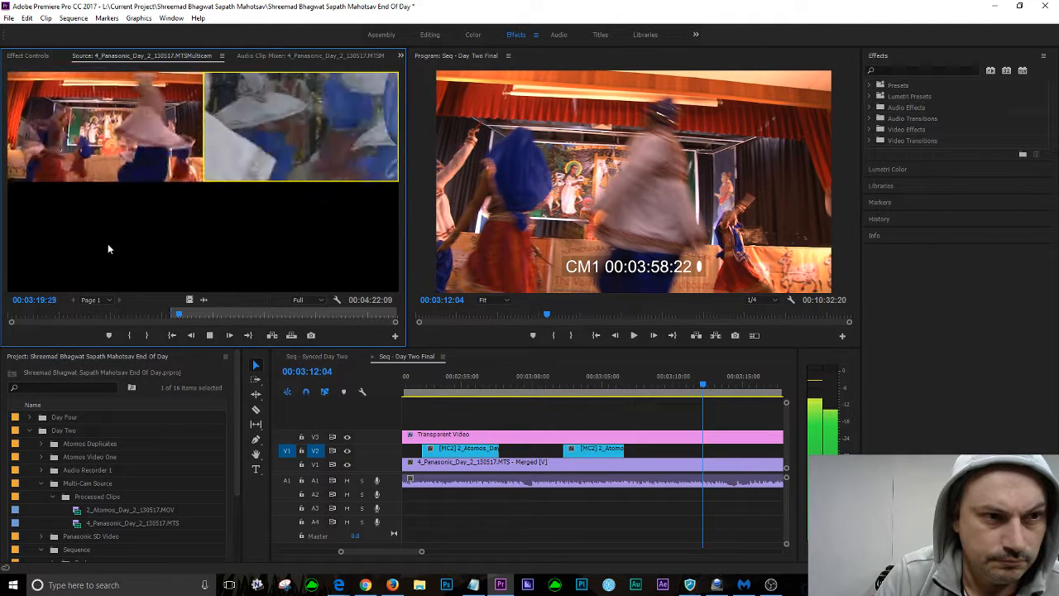
key("space")
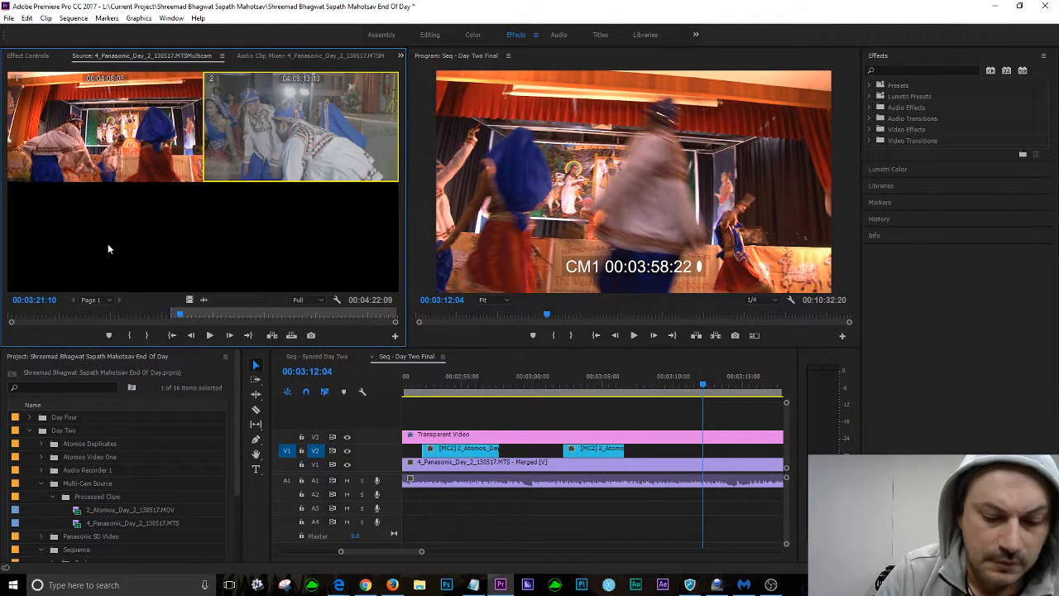
key("shift+Left")
key("shift+Left")
key("shift+Left")
key("shift+Left")
key("shift+Left")
key("shift+Left")
key("shift+Left")
key("shift+Left")
key("shift+Left")
key("shift+Left")
key("shift+Left")
key("shift+Left")
key("shift+Left")
key("shift+Left")
key("shift+Left")
key("shift+Left")
key("shift+Left")
key("shift+Left")
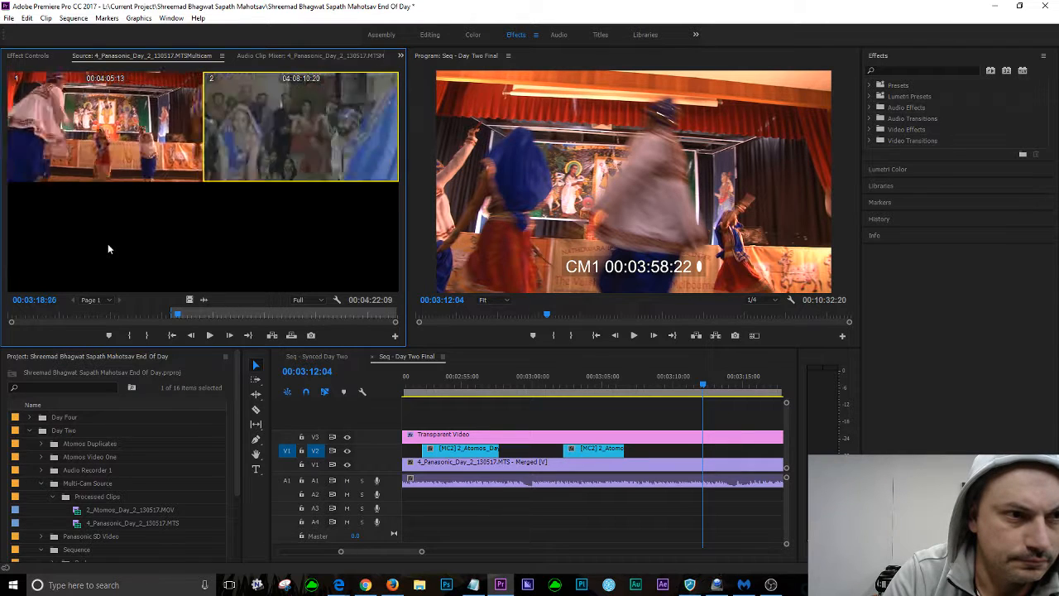
key("shift+Left")
key("shift+Left")
key("shift+Left")
key("shift+Left")
key("shift+Left")
key("shift+Left")
key("shift+Left")
key("shift+Left")
key("shift+Left")
key("shift+Left")
key("shift+Left")
key("shift+Left")
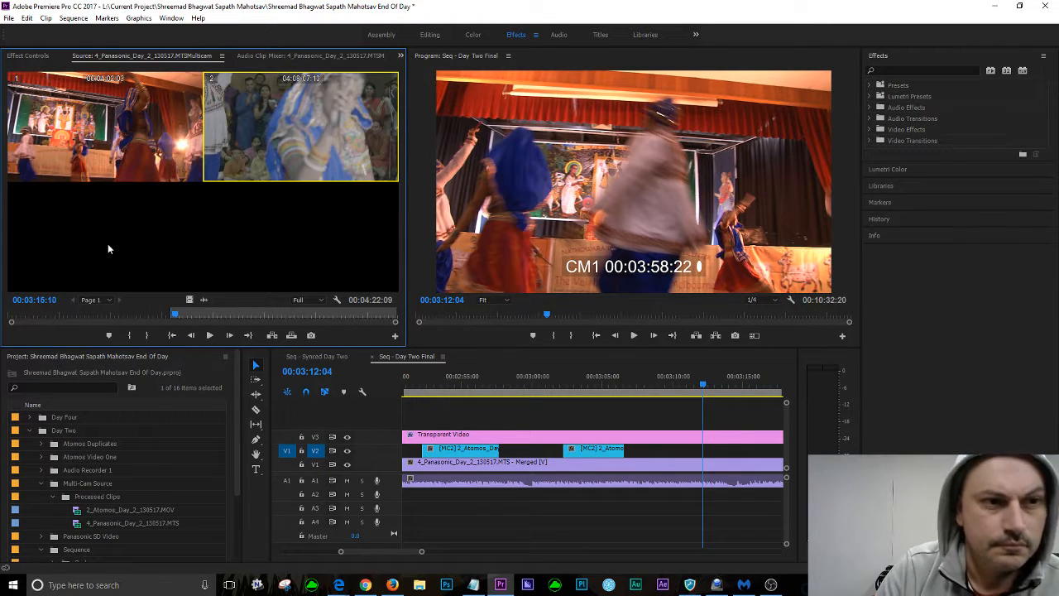
key("space")
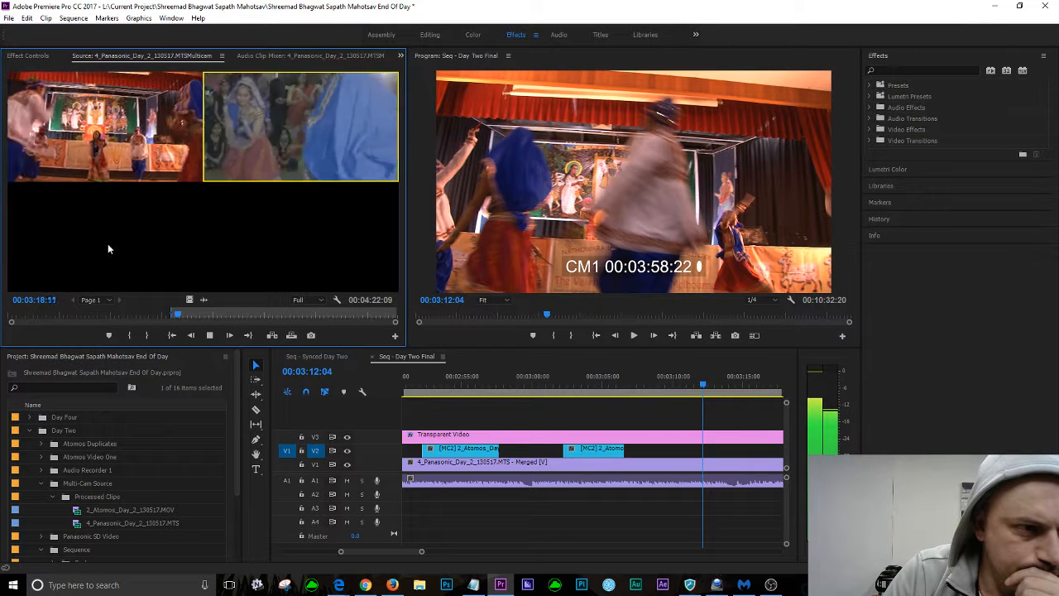
key("space")
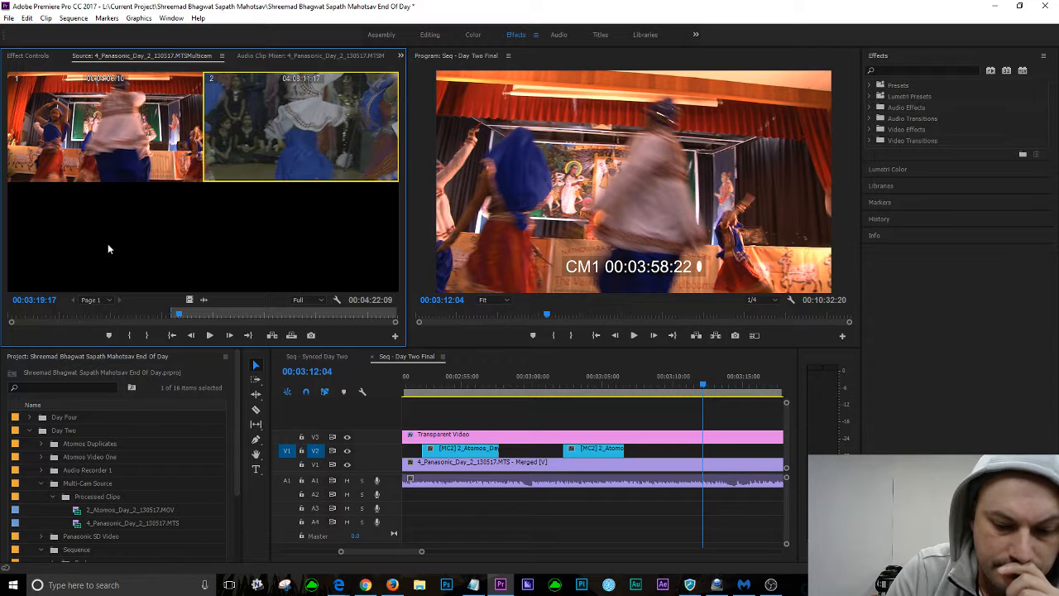
Shuttle through the source between about 00:03:14:02 and 00:03:18:01 and park it at 00:03:18:01 as the shot's end
key("j")
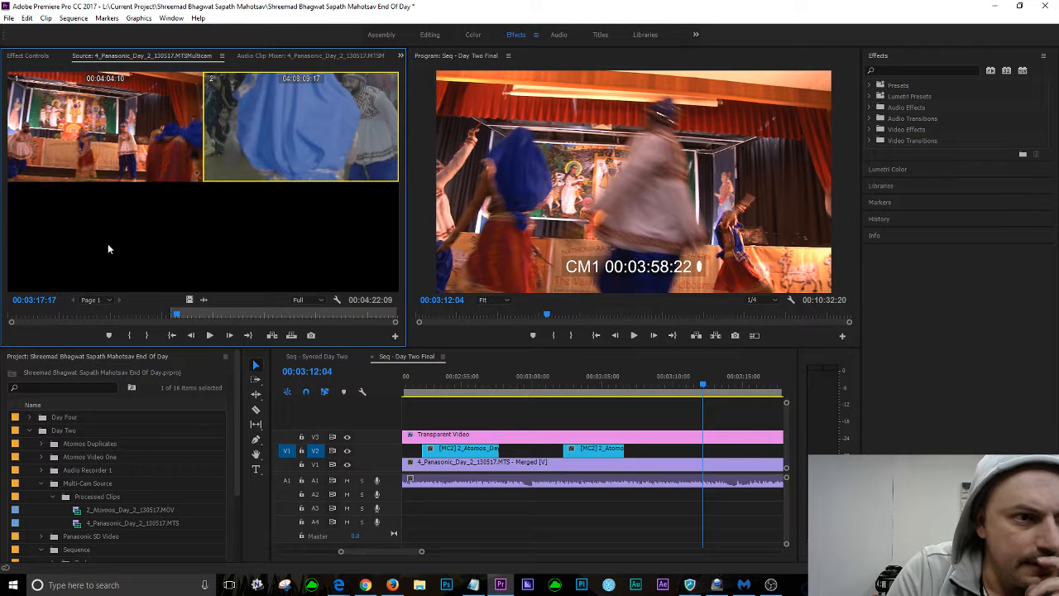
key("j")
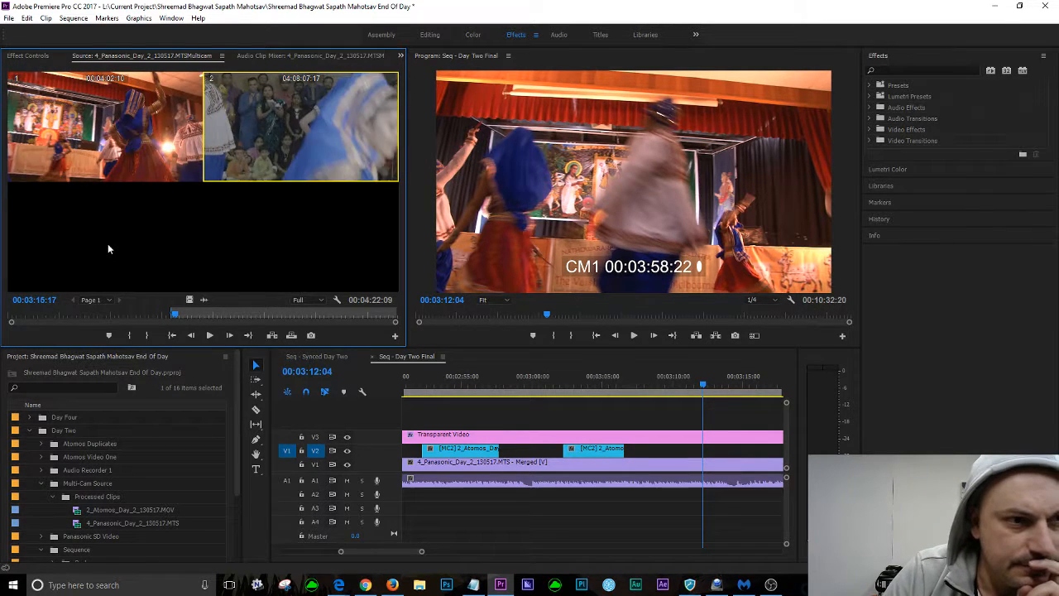
key("l")
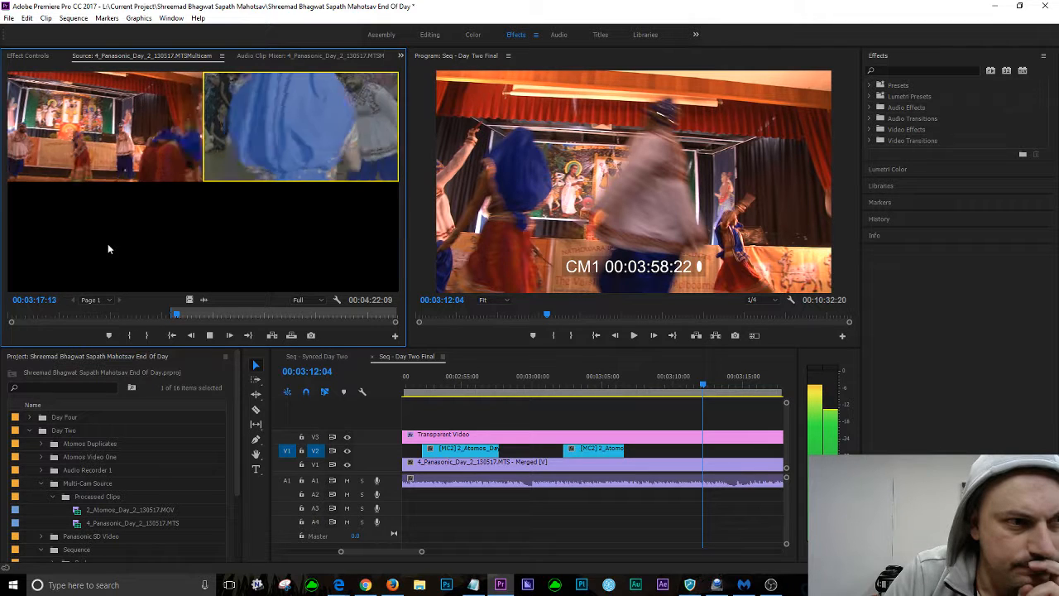
key("k")
key("j")
key("j")
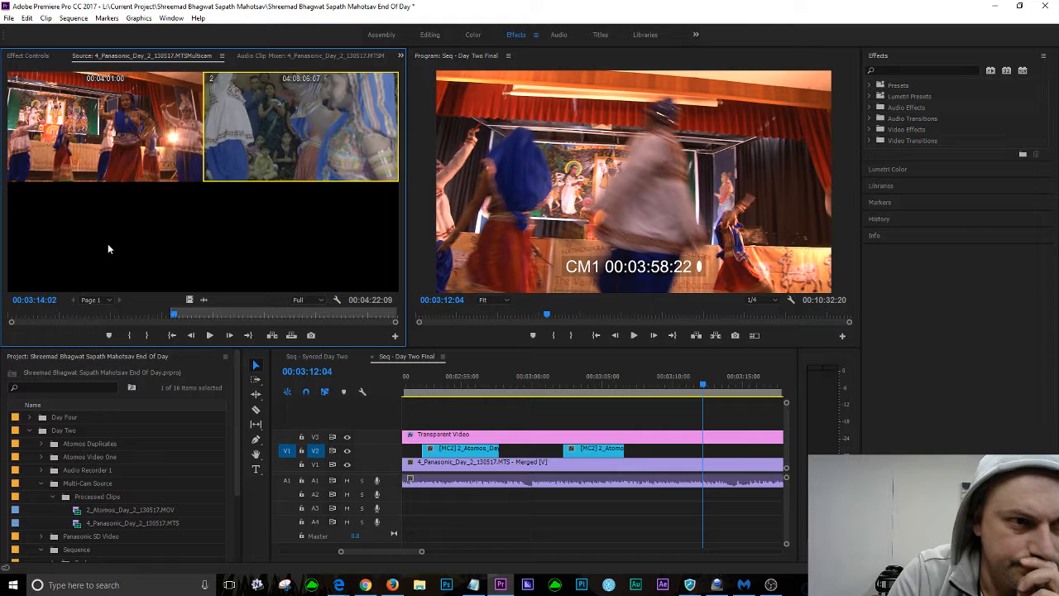
key("l")
key("l")
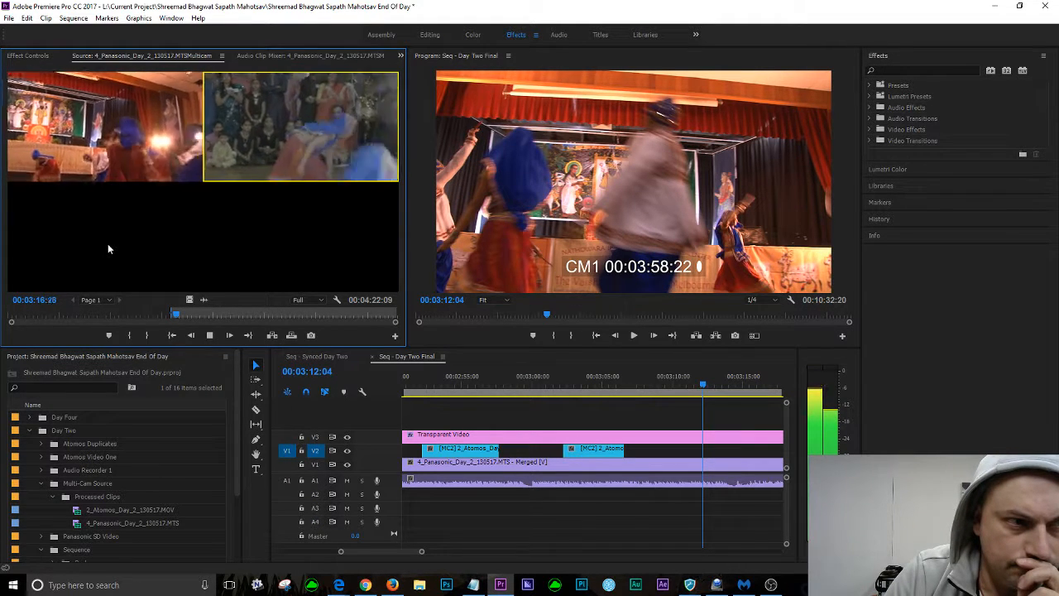
key("k")
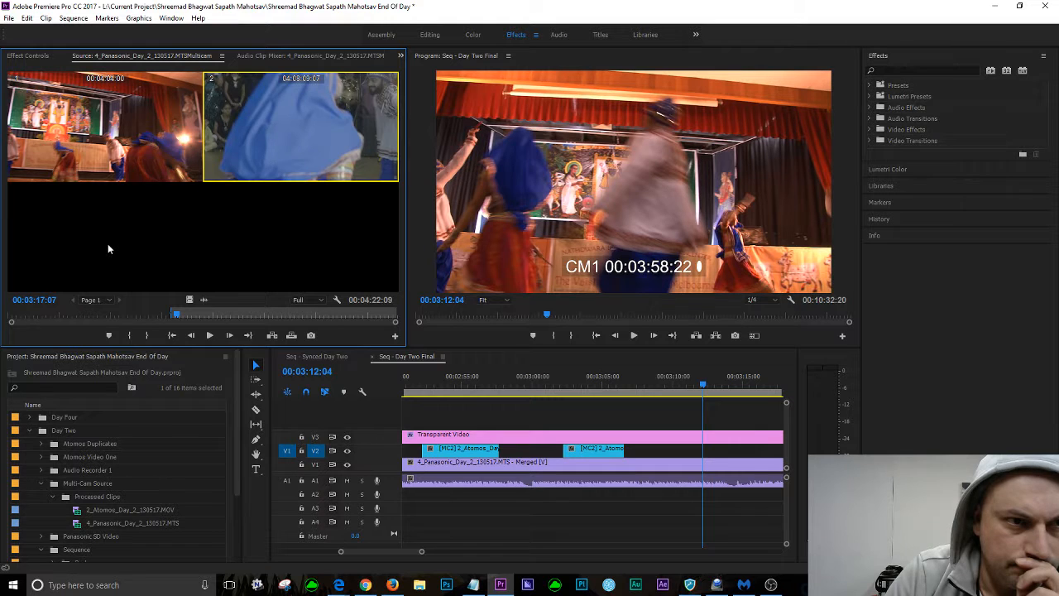
key("l")
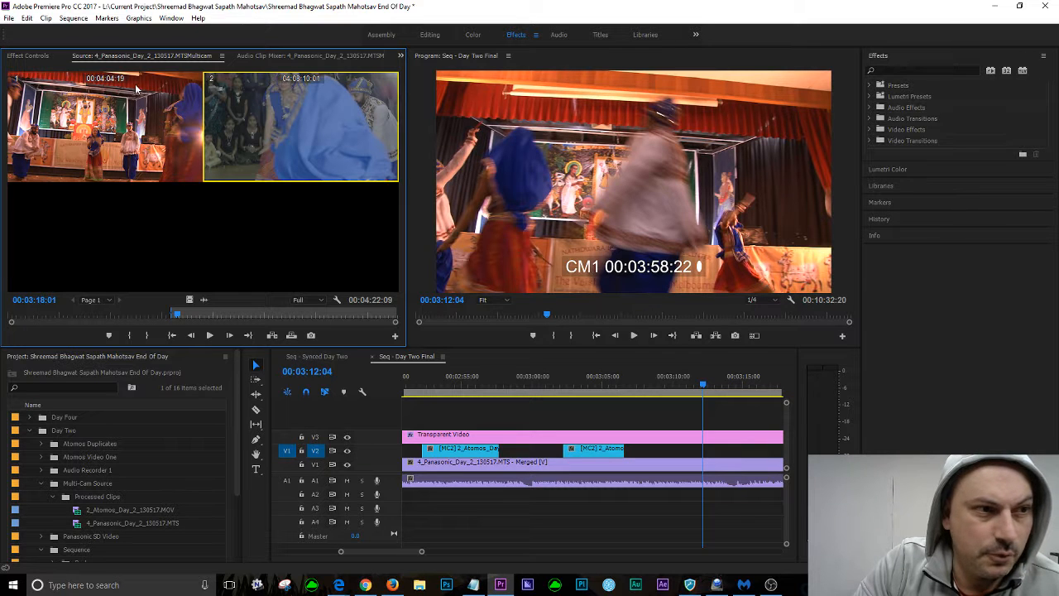
Mark the Out point of the Day Two Final sequence at 00:03:18:01
left_click_drag(703, 389, 777, 395)
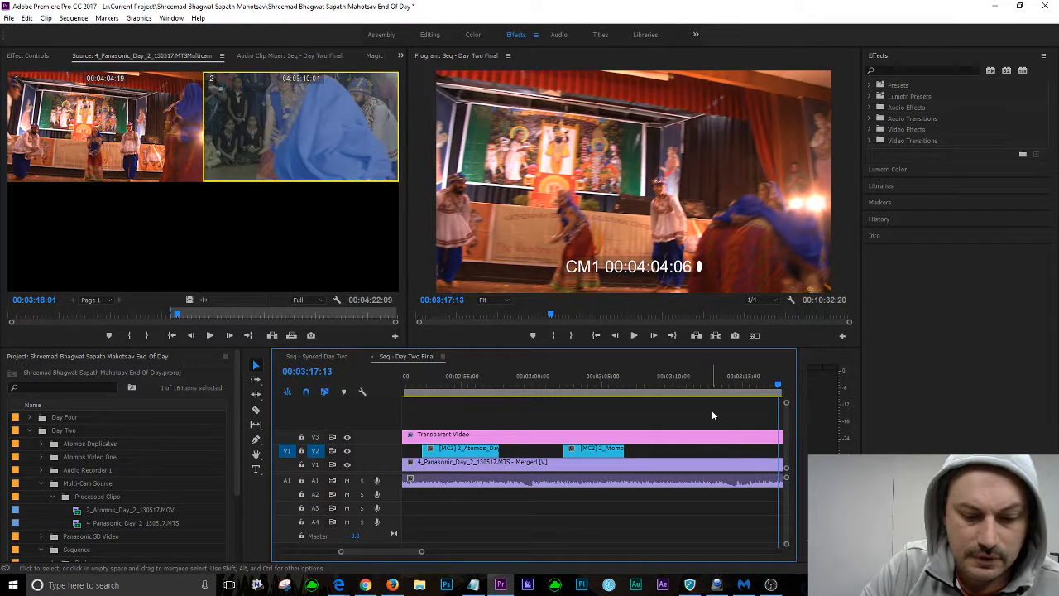
key("shift+Right")
key("shift+Right")
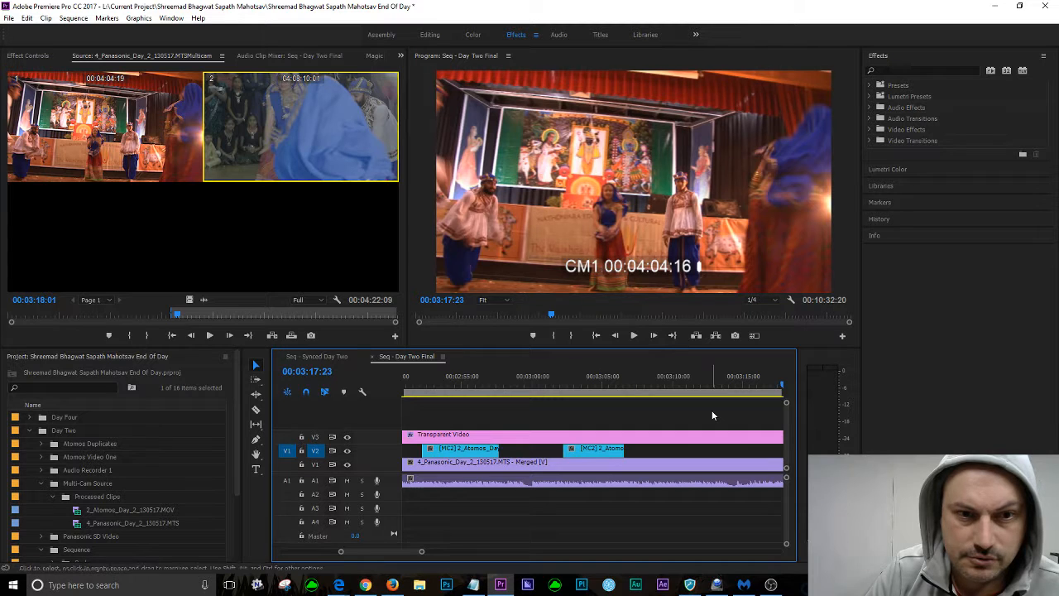
key("Right")
key("Right")
key("Right")
key("o")
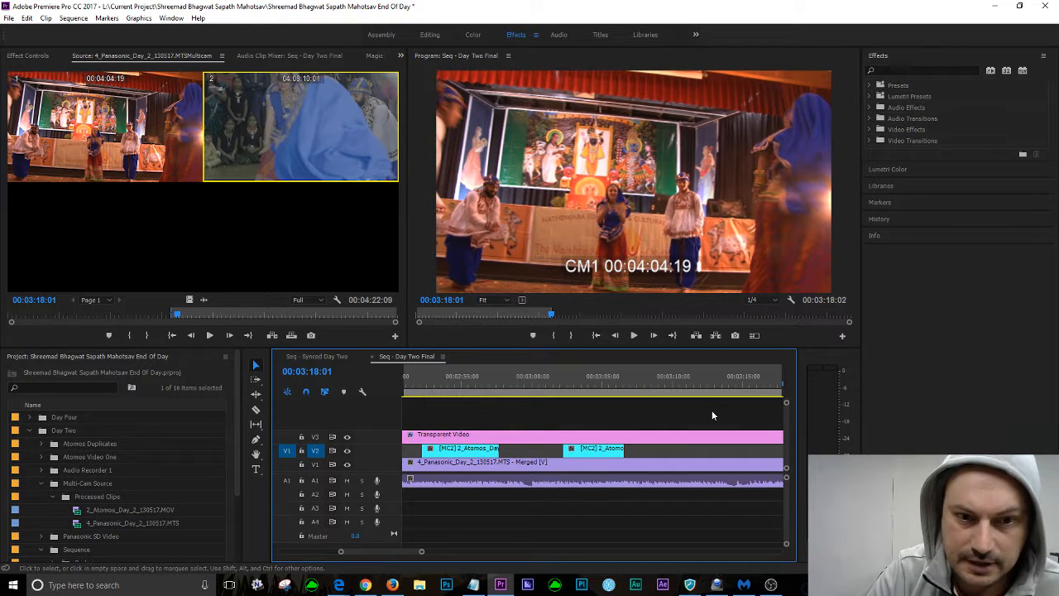
Return the source to its In point and mark the matching sequence In point at 00:03:10:11
left_click(69, 340)
key("shift+i")
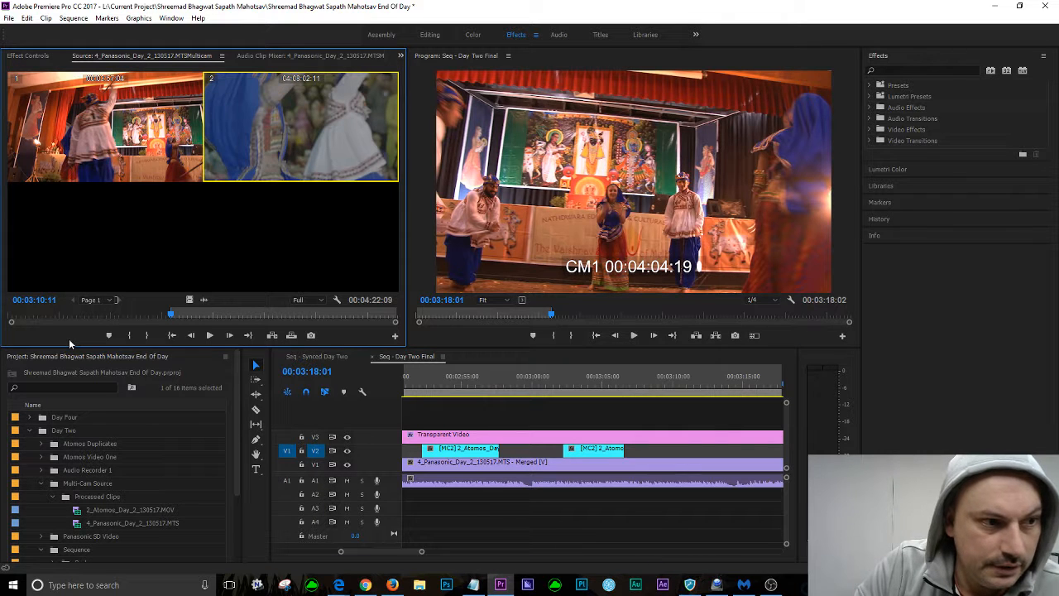
left_click(697, 388)
left_click_drag(698, 388, 685, 388)
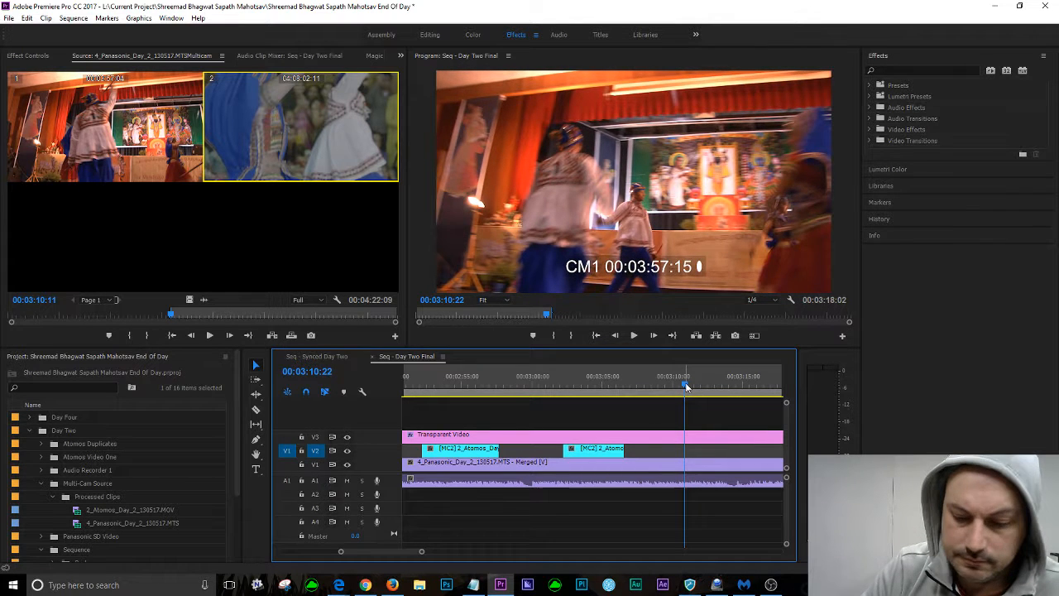
key("Left")
key("Left")
key("Left")
key("Left")
key("Left")
key("shift+Left")
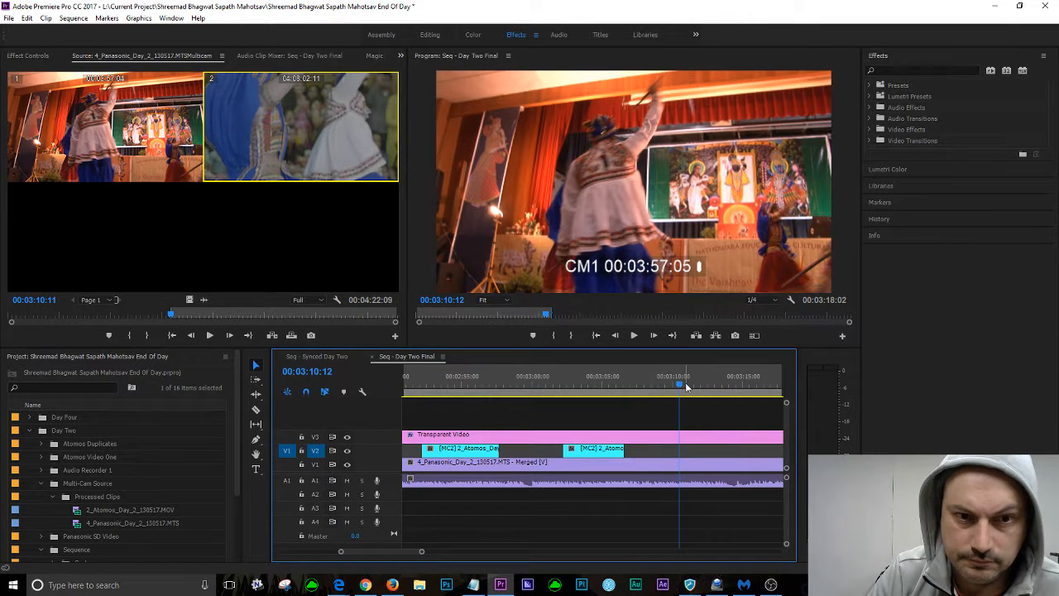
key("Left")
key("i")
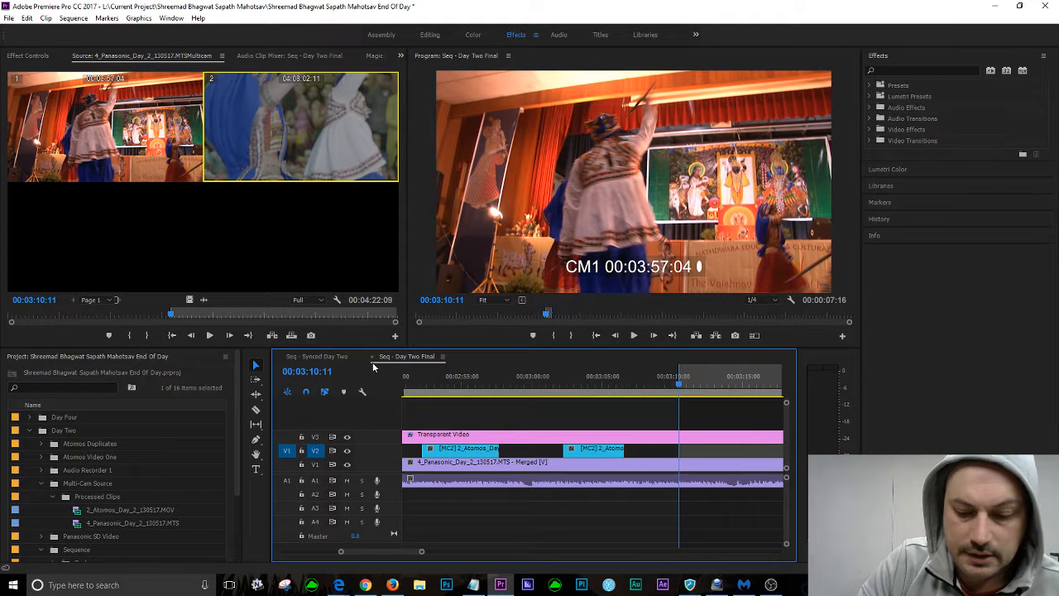
Overwrite the marked camera 2 shot onto V2 and play back the edit from 00:03:04:19 to 00:03:21:09
left_click(601, 384)
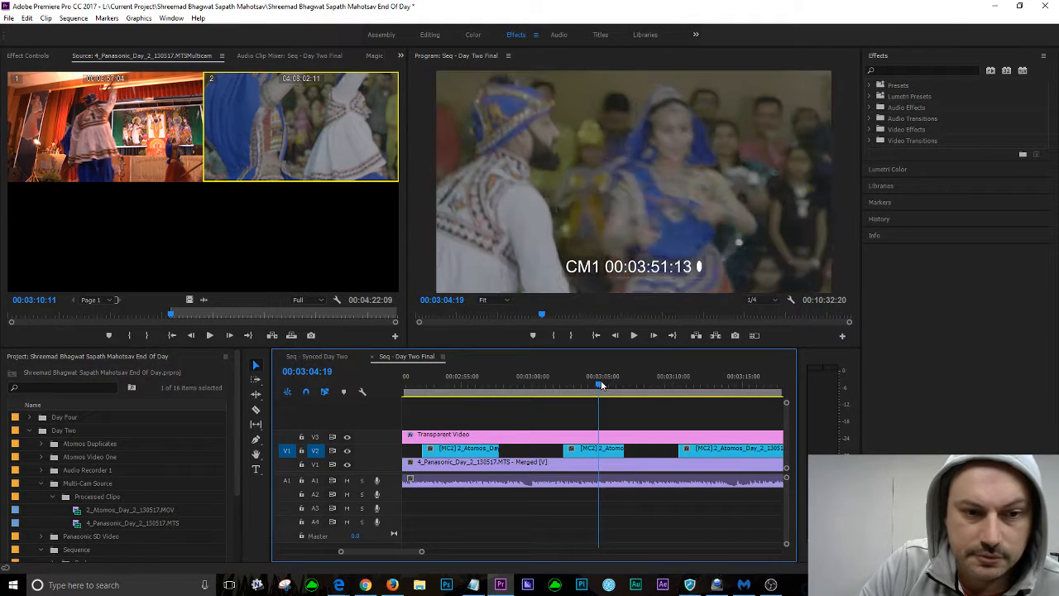
key("space")
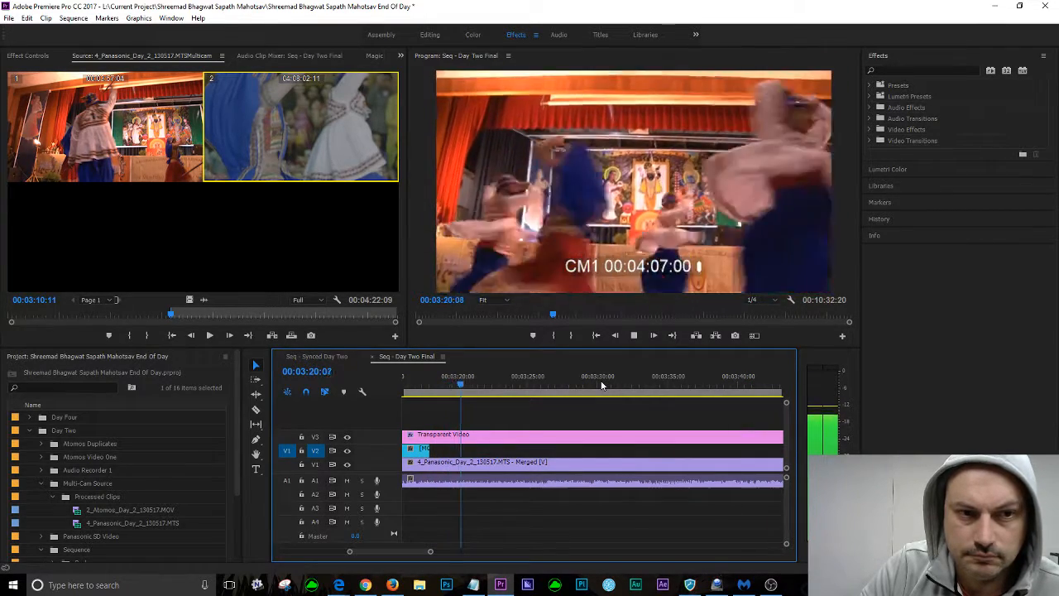
key("space")
Play the multicam source from its In point to about 00:03:23:02, reviewing camera 2 for the next shot
left_click(89, 335)
key("space")
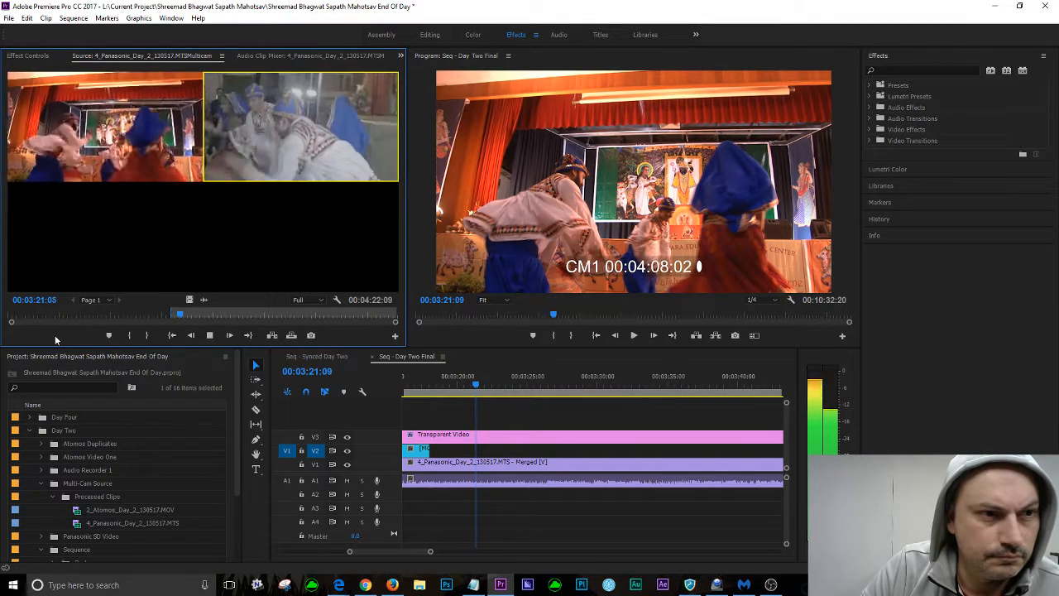
key("space")
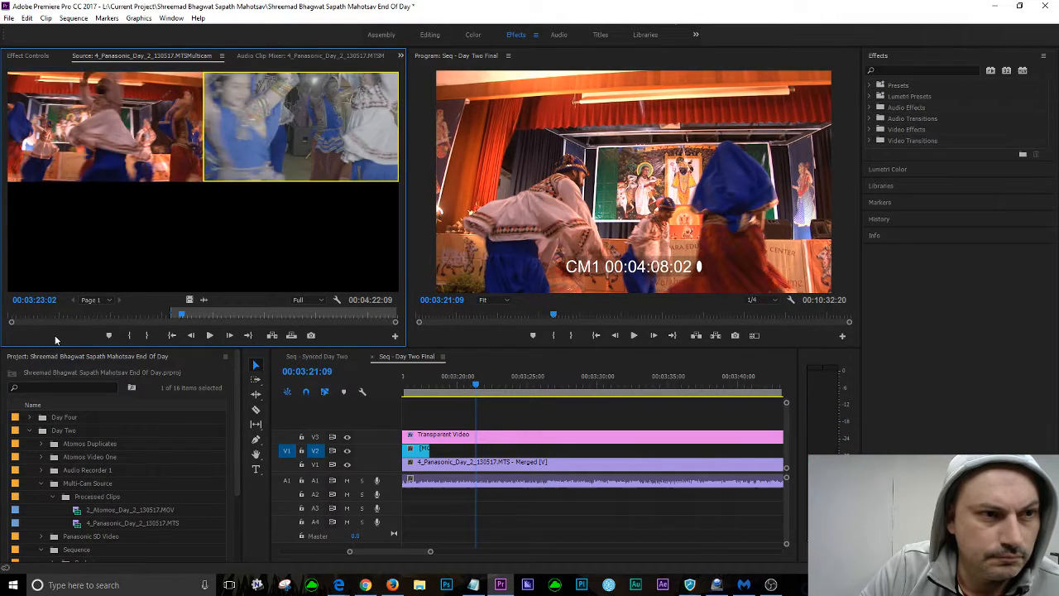
Go back to 00:03:17:22 in the multicam source and replay camera 2 to 00:03:19:13, checking for a usable start
key("shift+Left")
key("shift+Left")
key("shift+Left")
key("shift+Left")
key("shift+Left")
key("shift+Left")
key("shift+Left")
key("shift+Left")
key("shift+Left")
key("shift+Left")
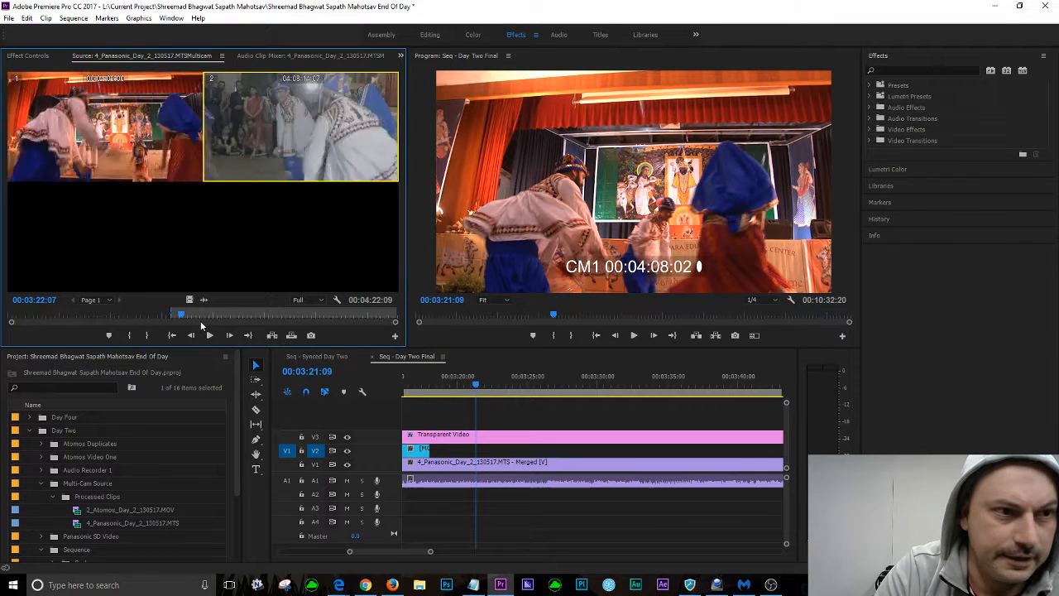
key("shift+Left")
key("shift+Left")
key("shift+Left")
key("shift+Left")
key("shift+Left")
key("shift+Left")
key("shift+Left")
key("shift+Left")
key("shift+Left")
key("shift+Left")
key("shift+Left")
key("shift+Left")
key("shift+Left")
key("shift+Left")
key("shift+Left")
key("shift+Left")
key("shift+Left")
key("shift+Left")
key("shift+Left")
key("shift+Left")
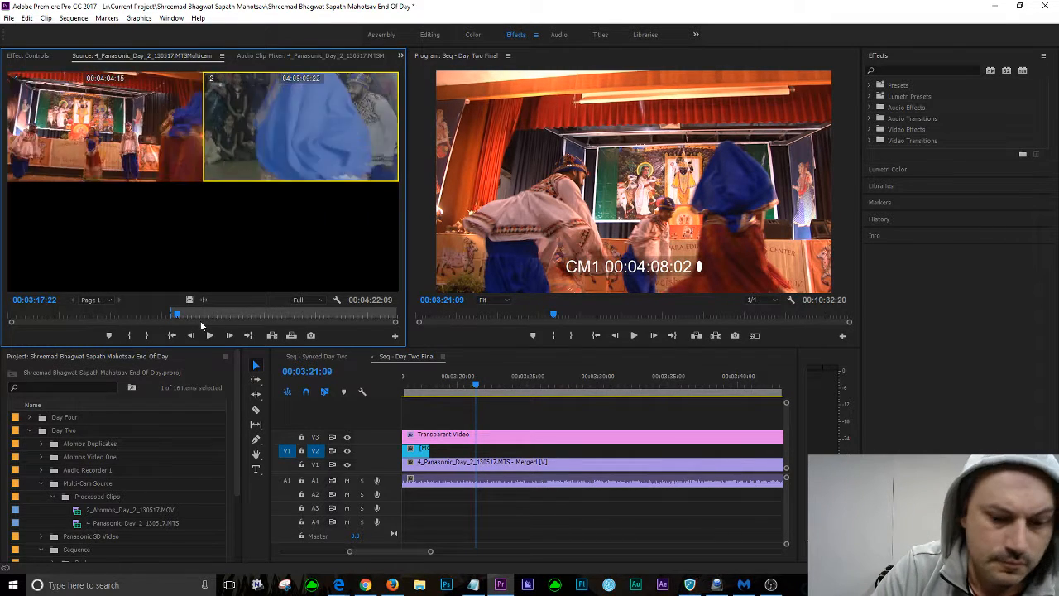
key("space")
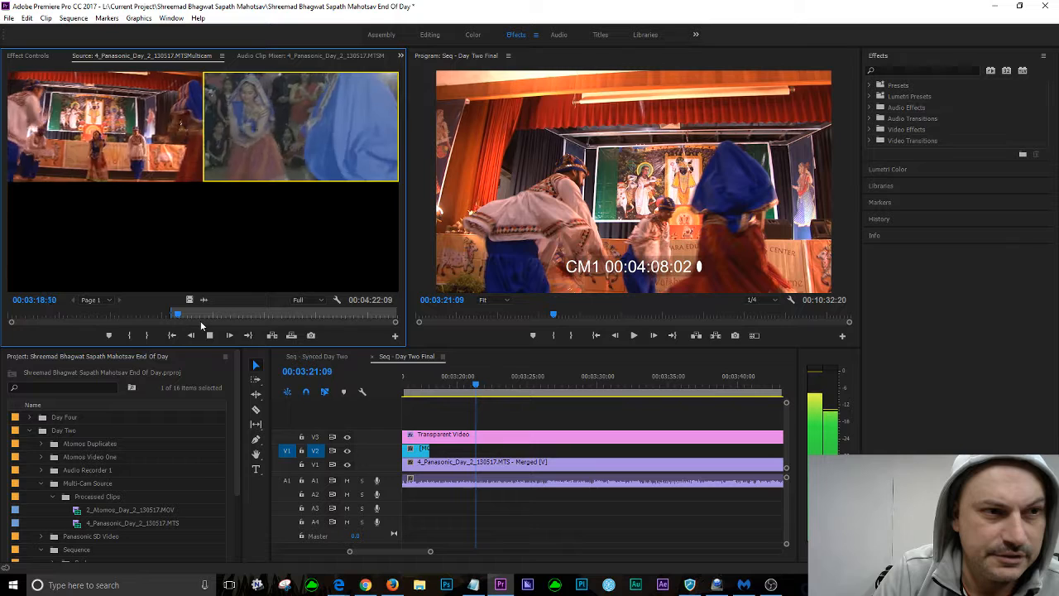
key("space")
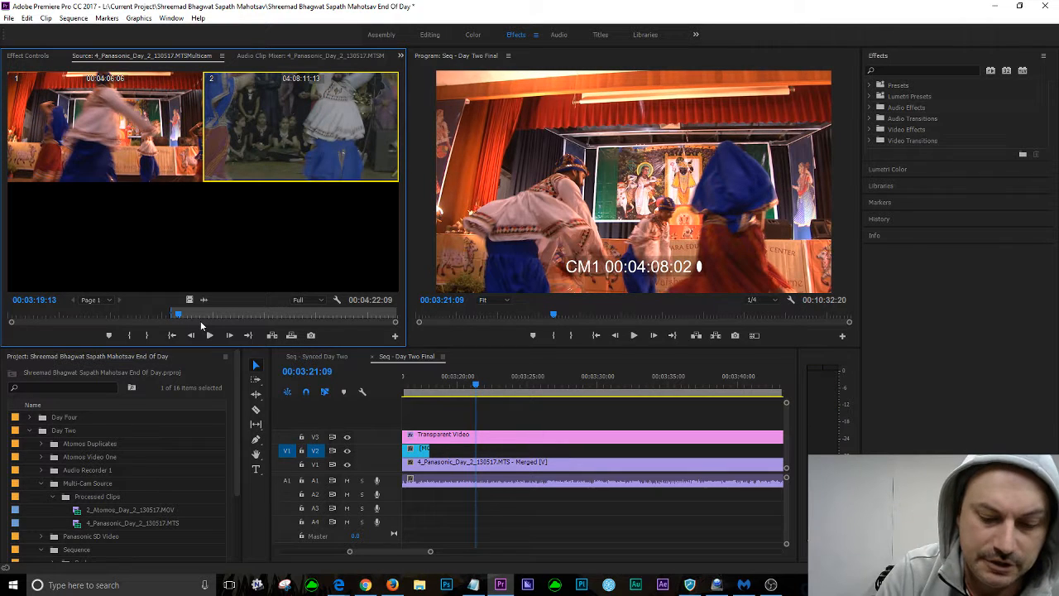
Mark the source In point at 00:03:19:13 and review camera 2 to about 00:03:28:09, parking at 00:03:23:12 as the shot's end
key("space")
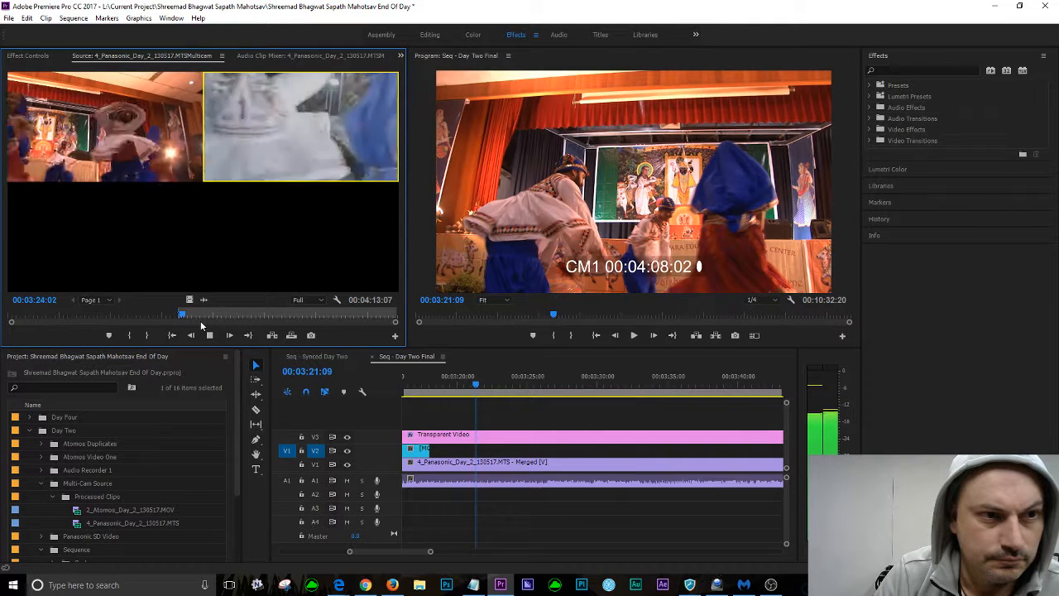
key("space")
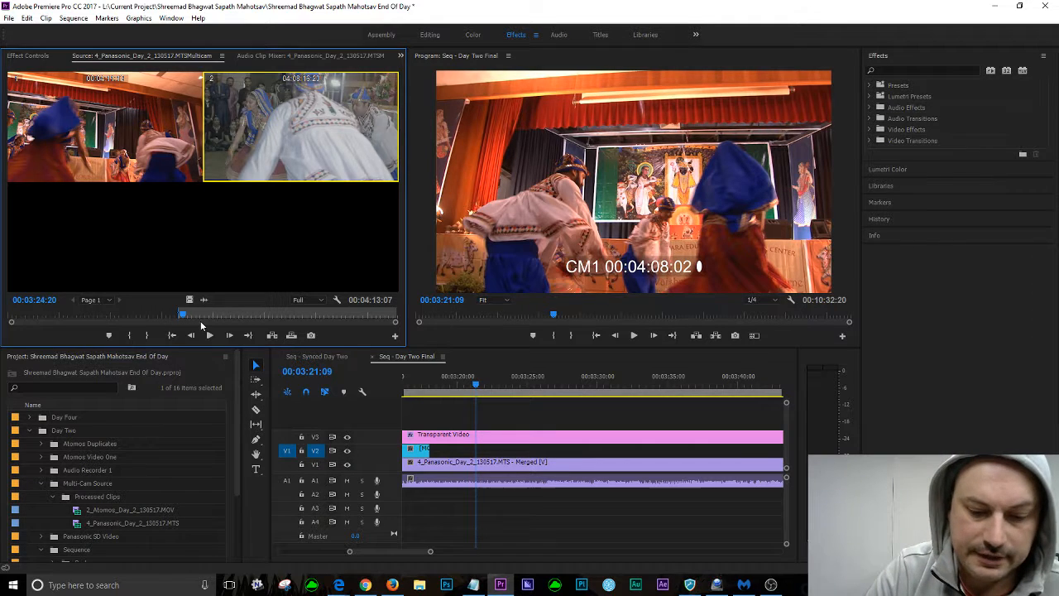
key("space")
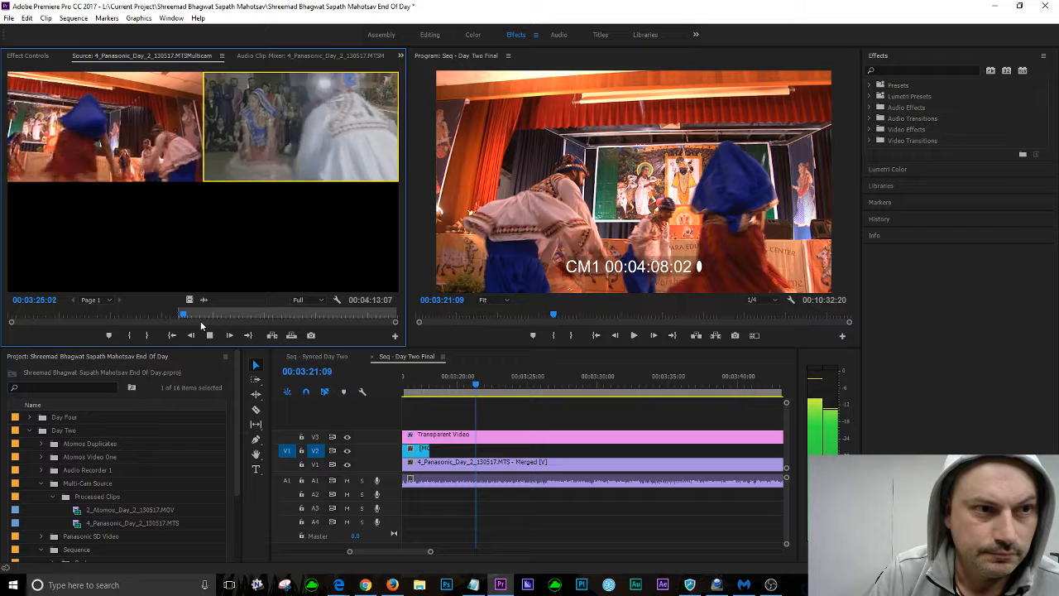
key("space")
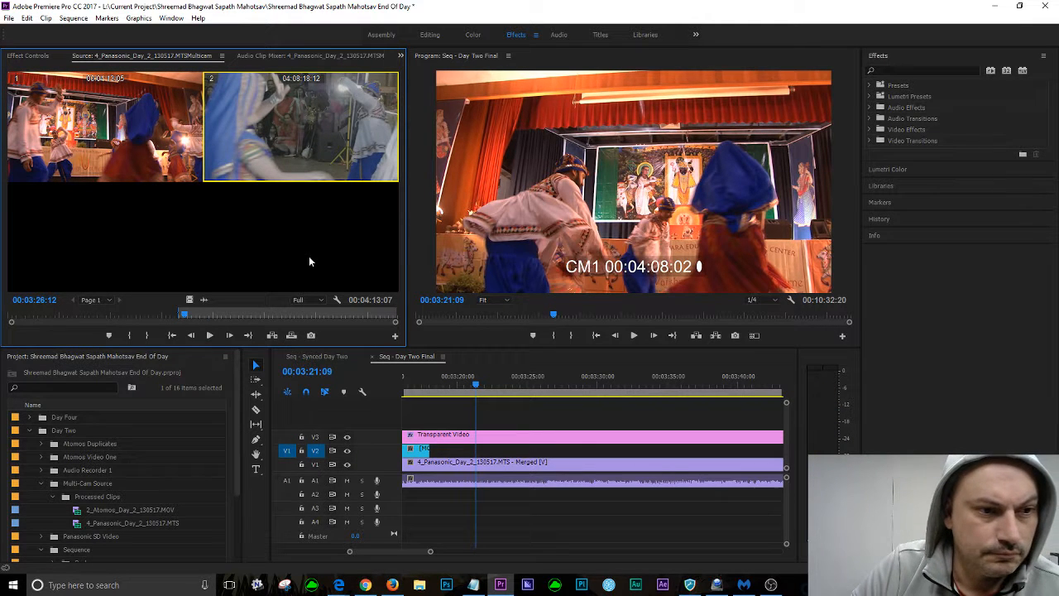
key("j")
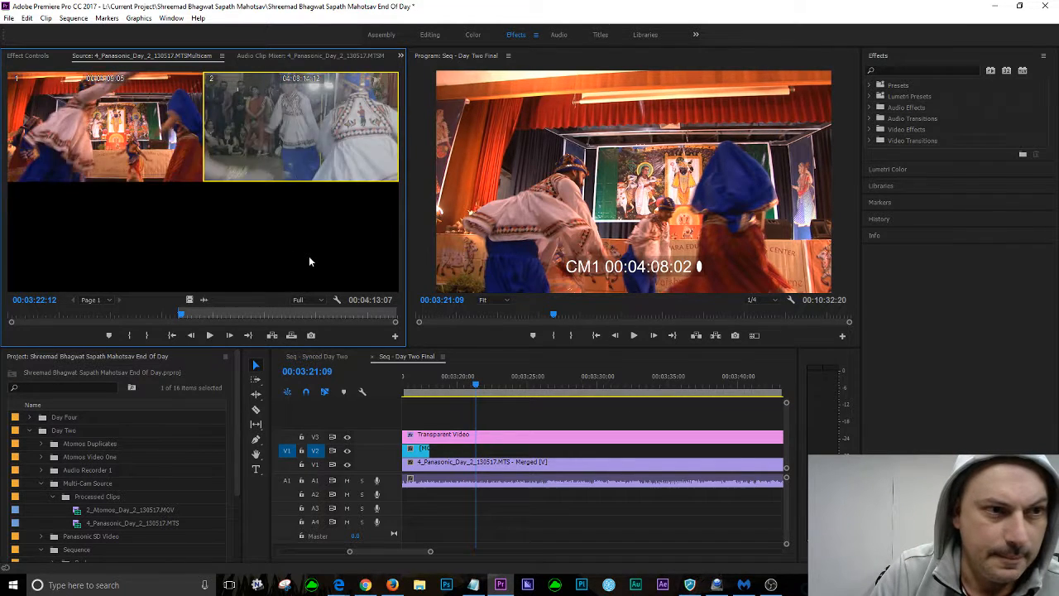
key("space")
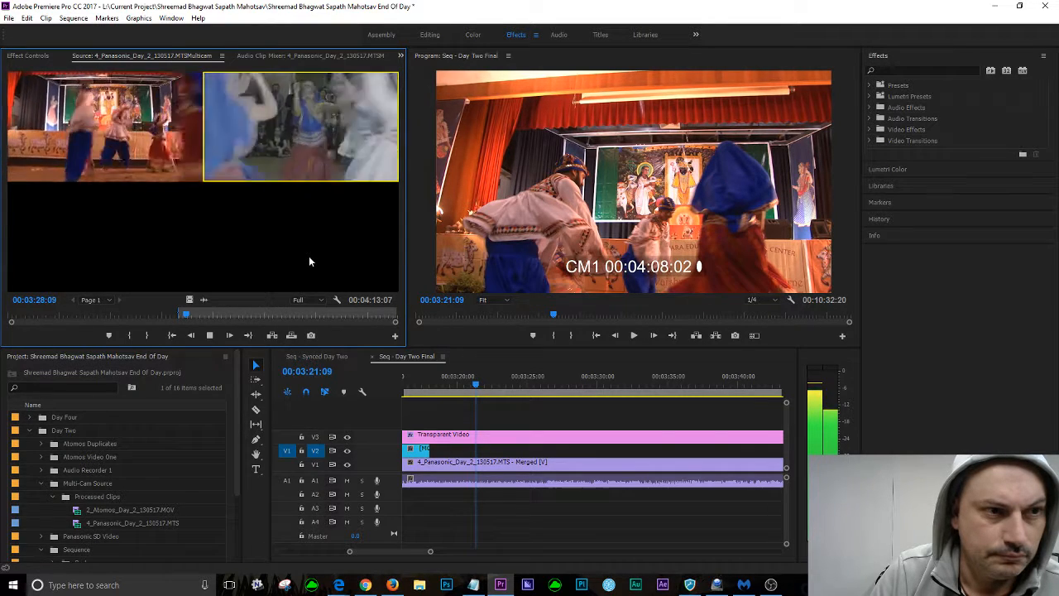
key("space")
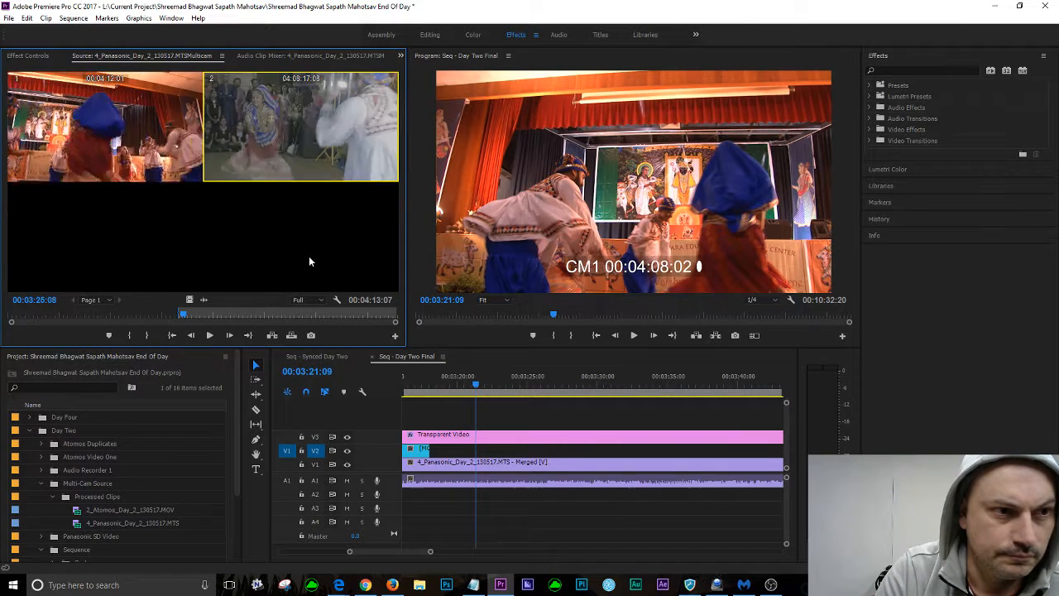
key("space")
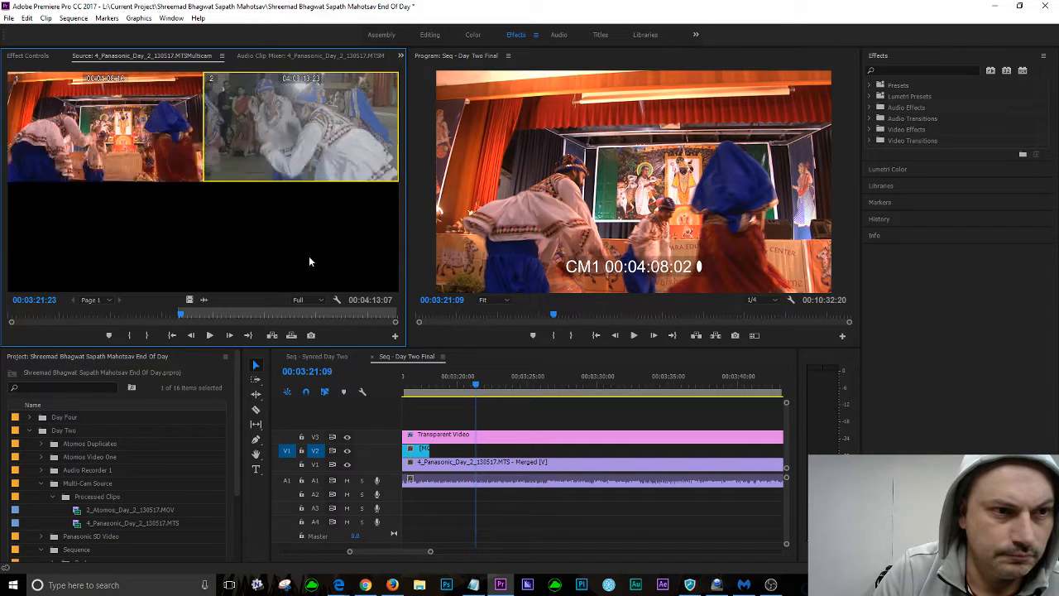
key("space")
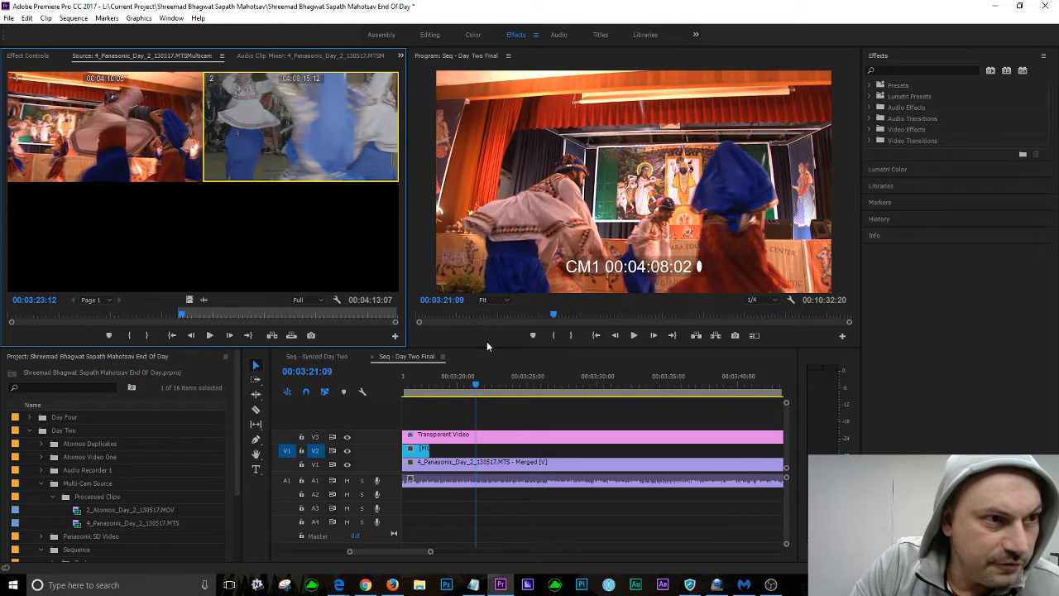
Mark the sequence Out point at 00:03:23:12, matching the source frame
left_click_drag(477, 390, 508, 391)
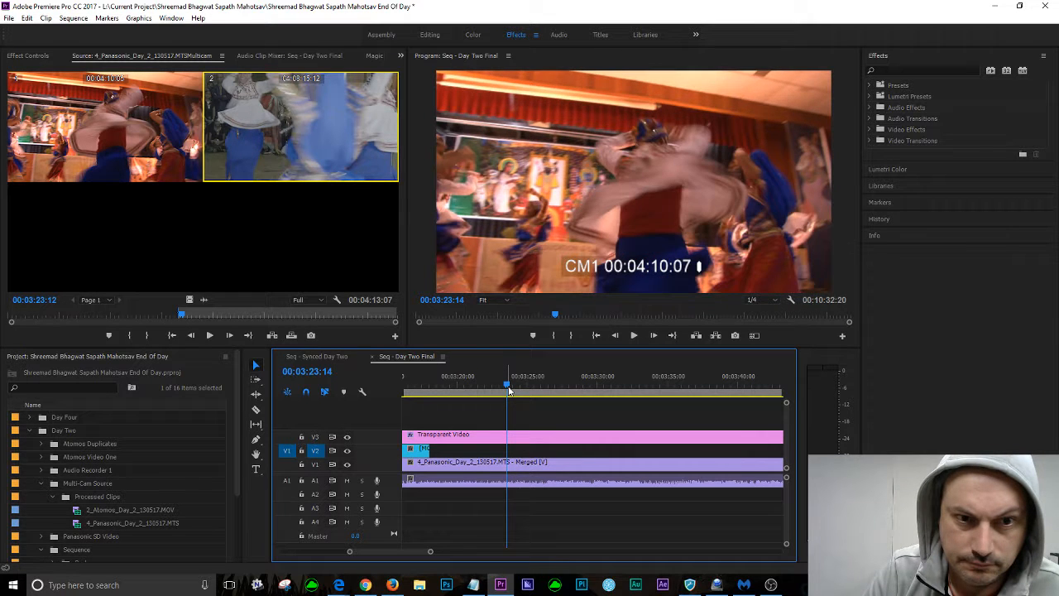
key("Left")
key("Left")
key("o")
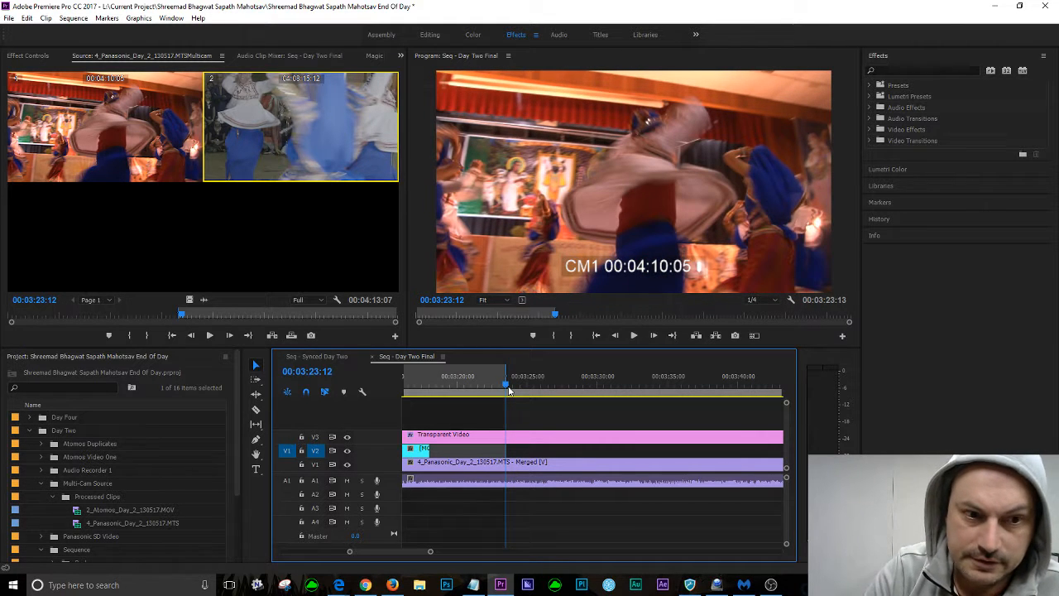
Return the source to its In point and mark the matching sequence In point at 00:03:19:13
left_click(39, 336)
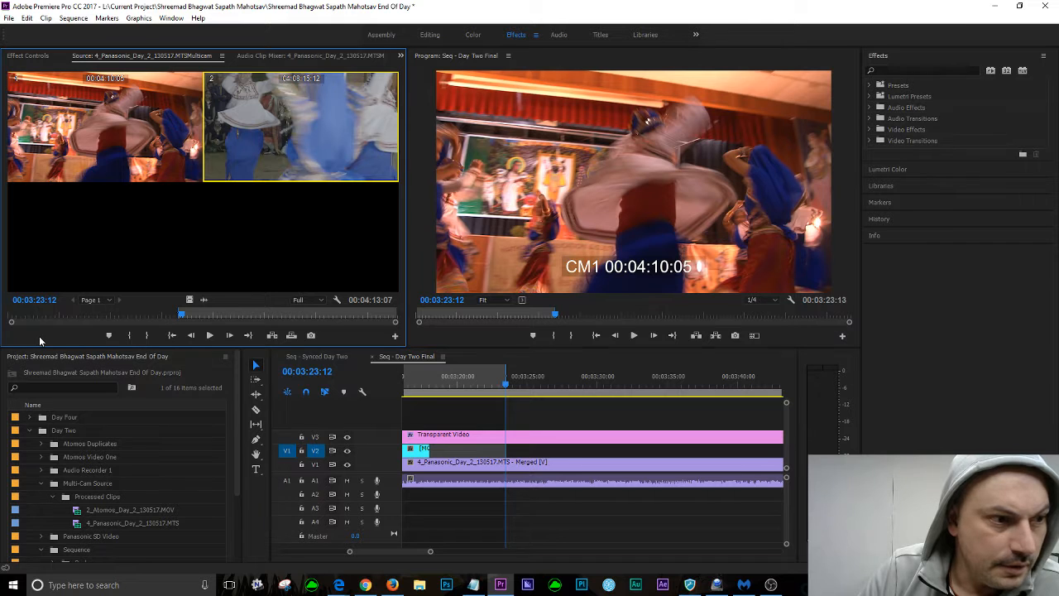
key("shift+i")
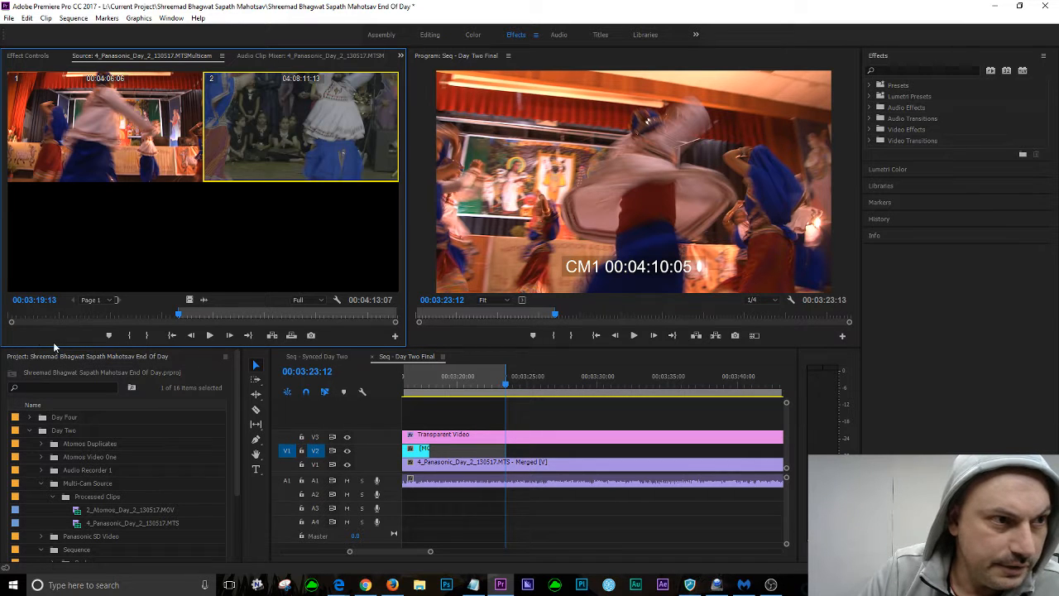
left_click(461, 387)
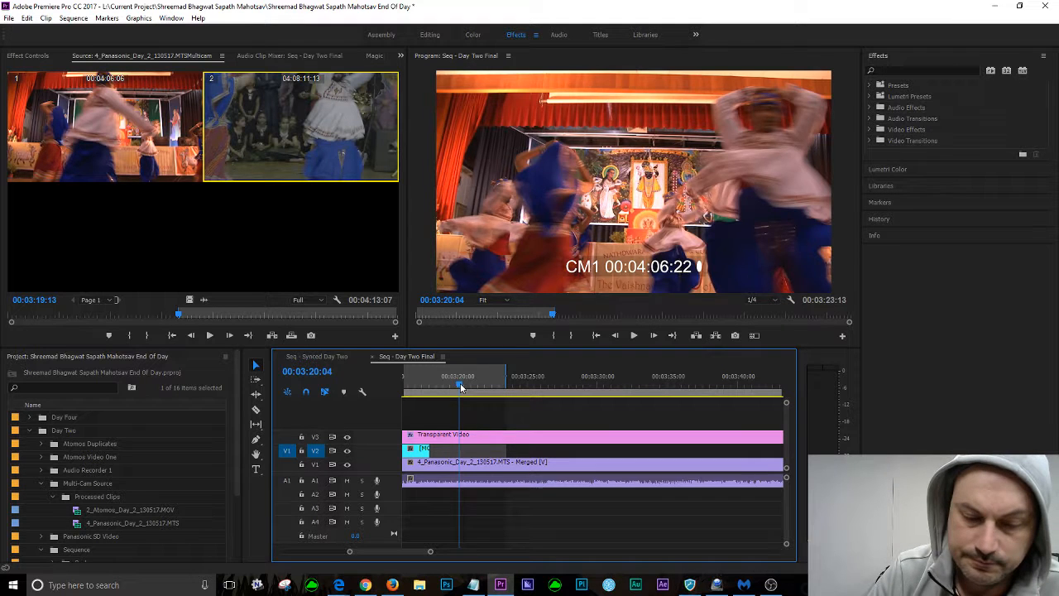
key("shift+Left")
key("shift+Left")
key("shift+Left")
key("Left")
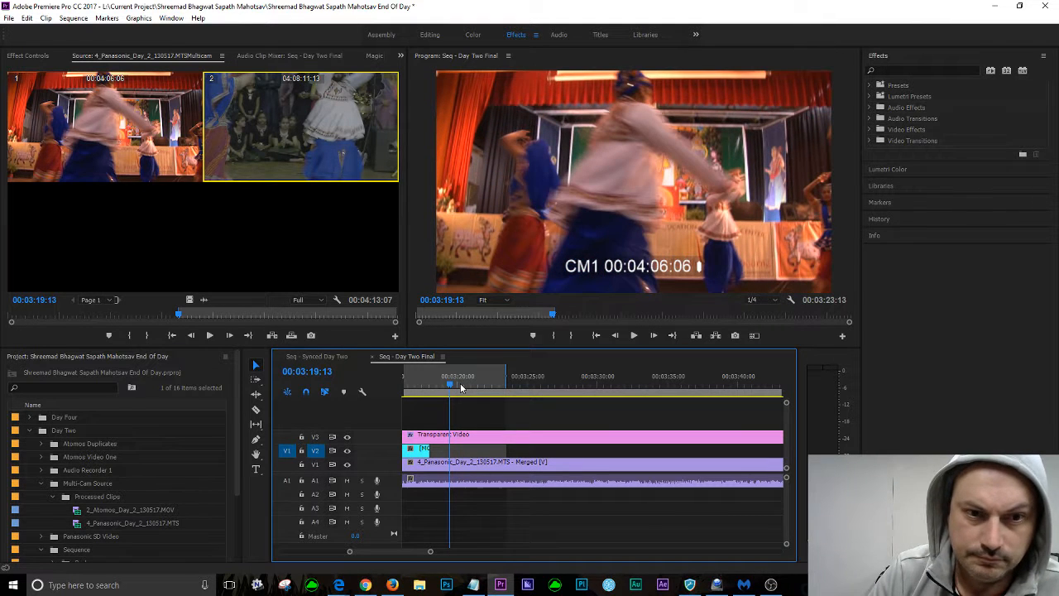
key("i")
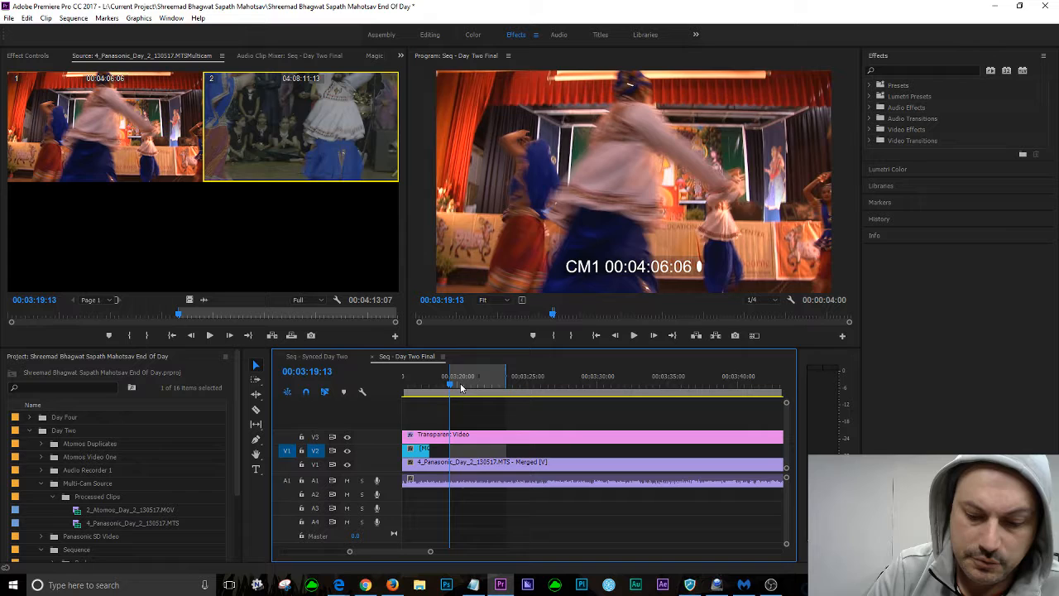
Overwrite the marked camera 2 shot onto V2 and play back the edit from 00:03:16:22 to 00:03:31:16
key(".")
left_click(415, 387)
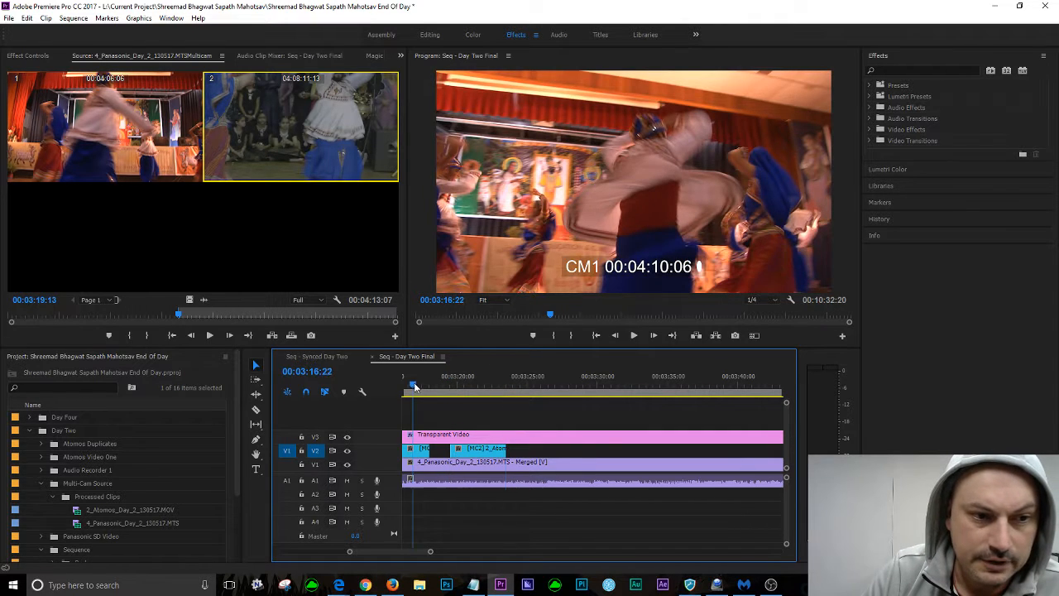
key("space")
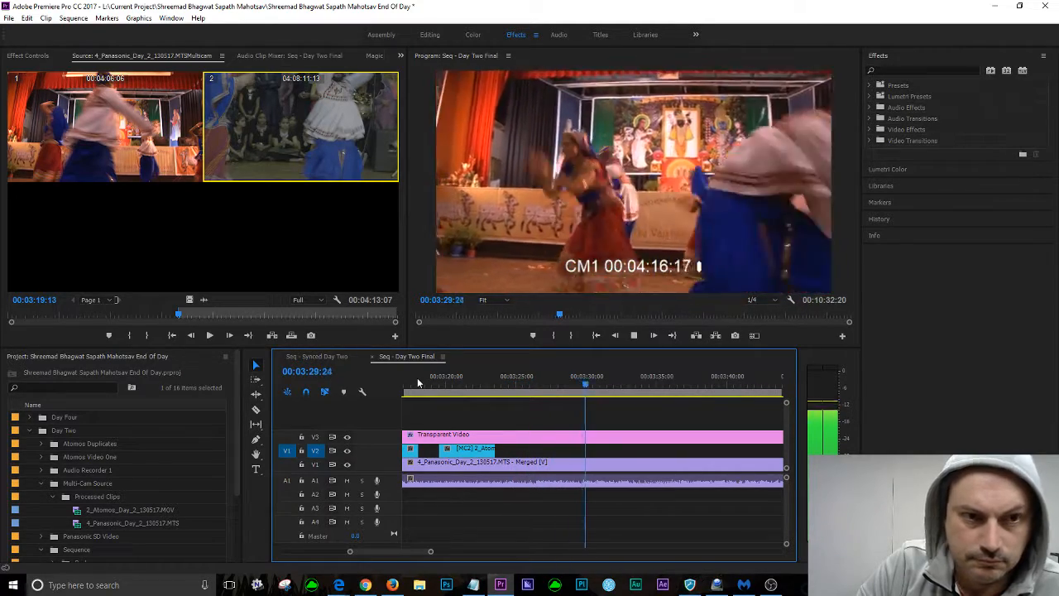
key("space")
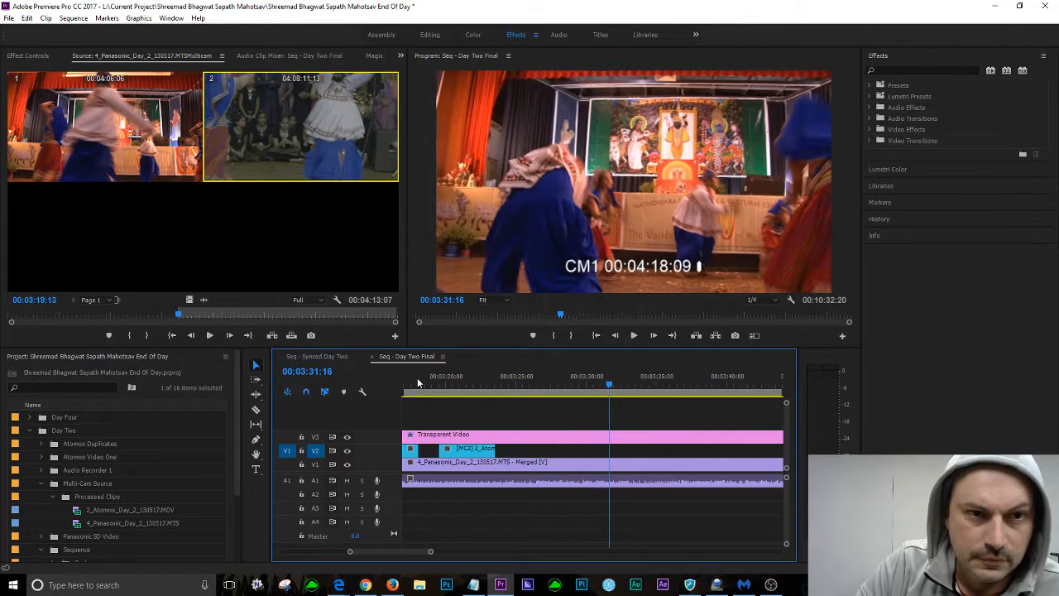
Play the multicam source on from 00:03:19:13 and mark a new source In point at 00:03:26:11
left_click(62, 339)
key("space")
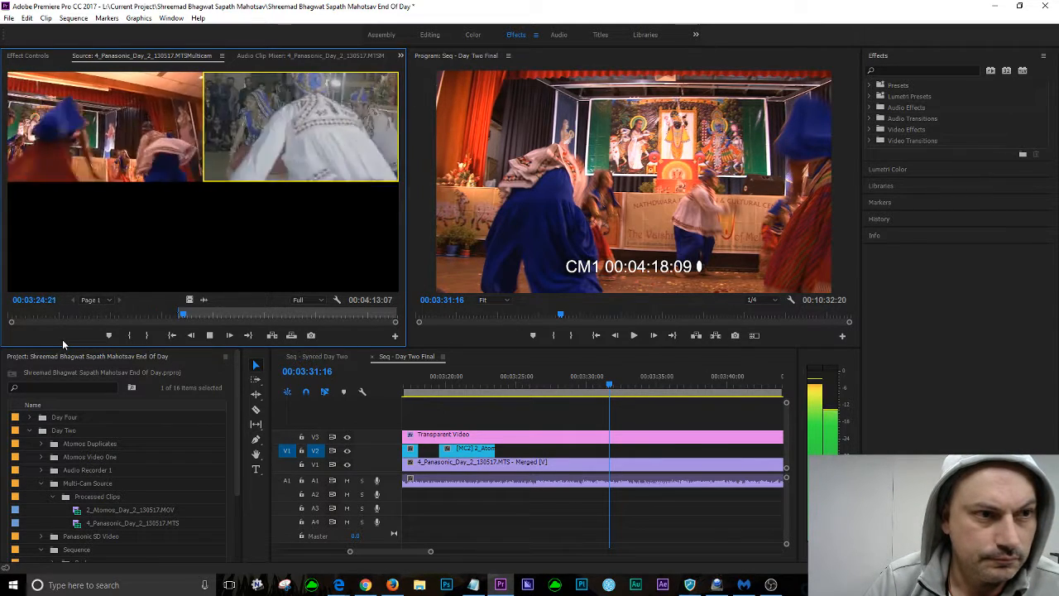
key("space")
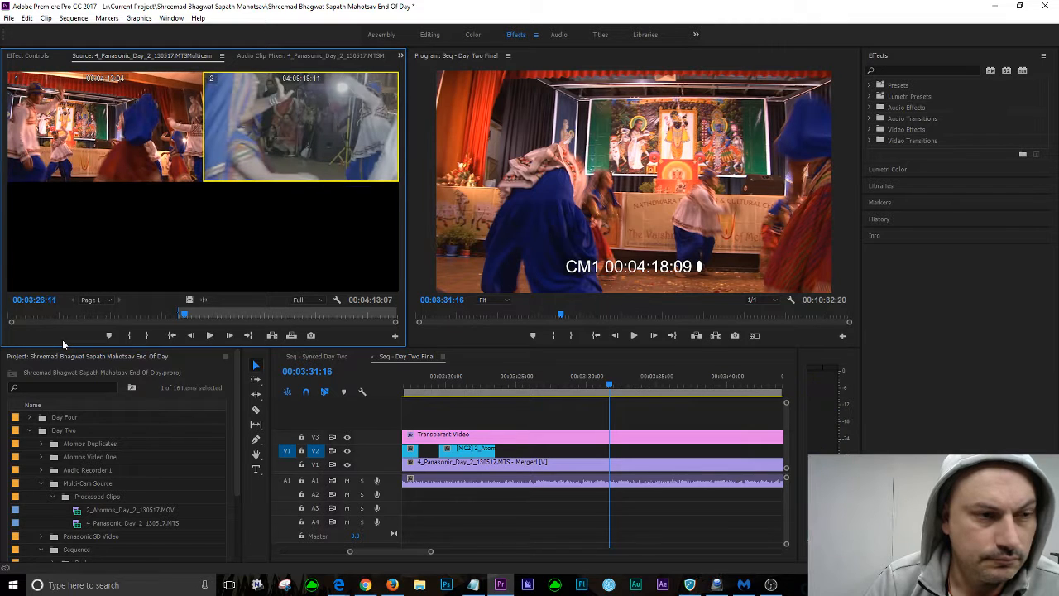
key("i")
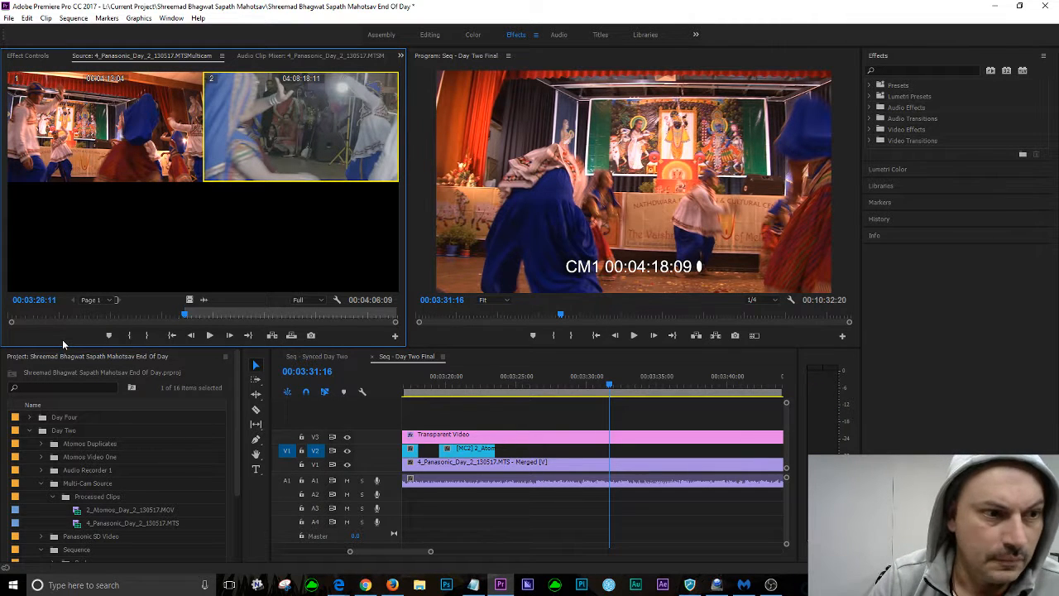
Review camera 2 from 00:03:26:11 to 00:03:33:09 and step the source back to 00:03:29:09
key("space")
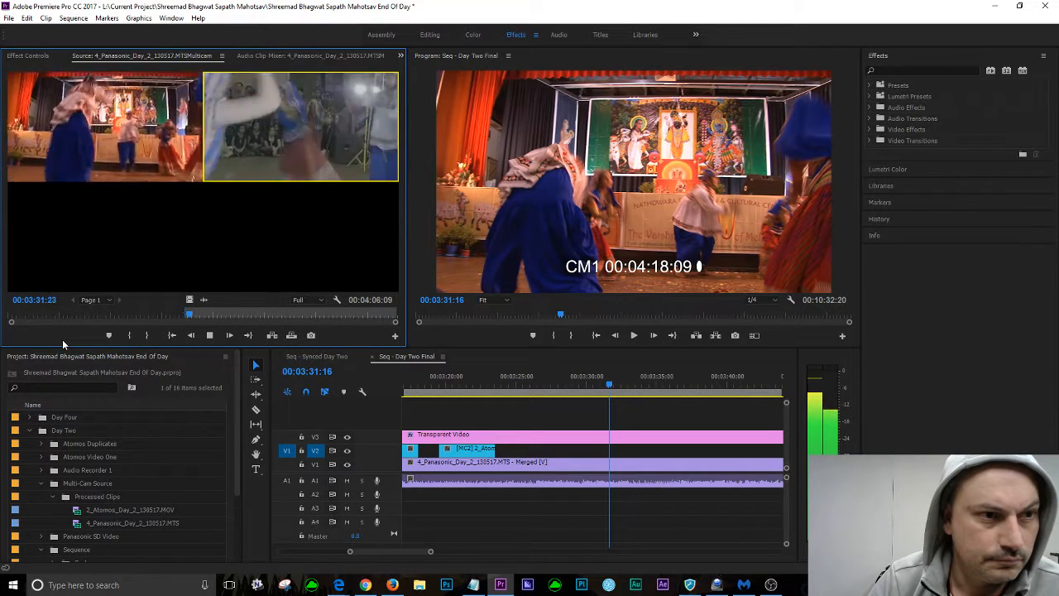
key("space")
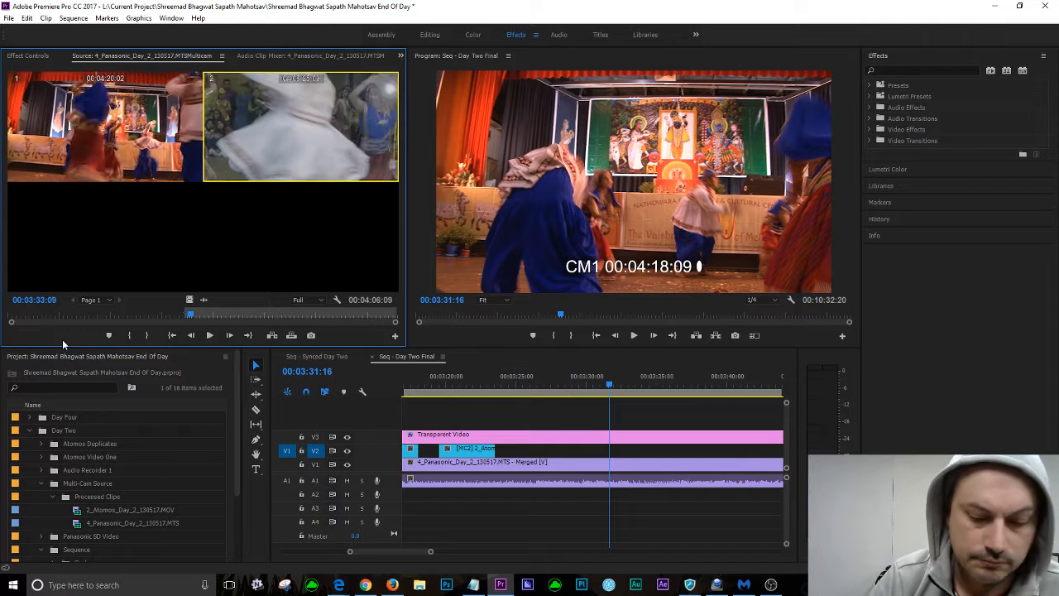
key("shift+Left")
key("shift+Left")
key("shift+Left")
key("shift+Left")
key("shift+Left")
key("shift+Left")
key("shift+Left")
key("shift+Left")
key("shift+Left")
key("shift+Left")
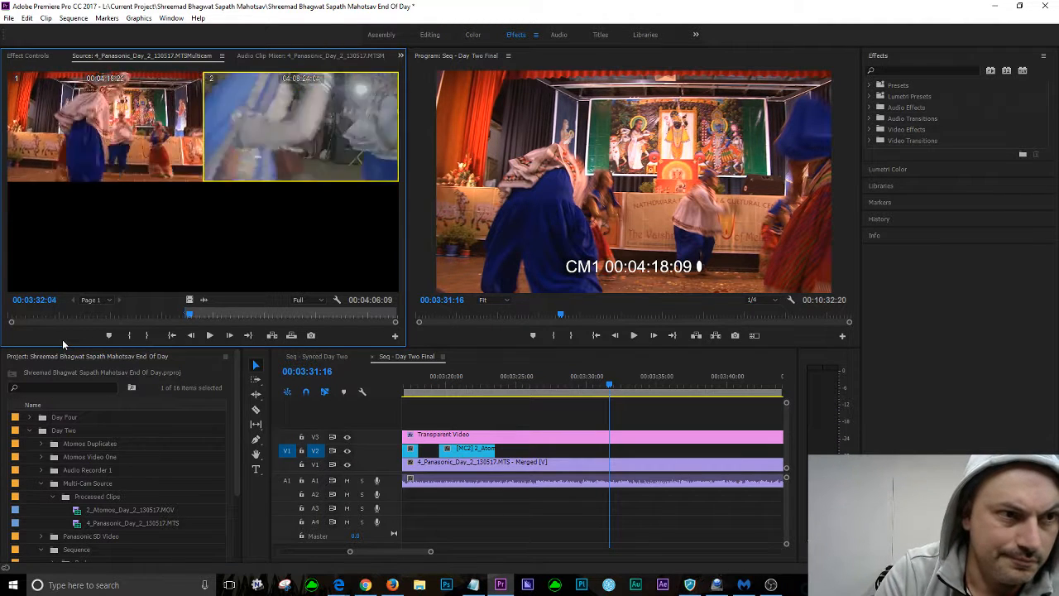
key("shift+Left")
key("shift+Left")
key("shift+Left")
key("shift+Left")
key("shift+Left")
key("shift+Left")
key("shift+Left")
key("shift+Left")
key("shift+Left")
key("shift+Left")
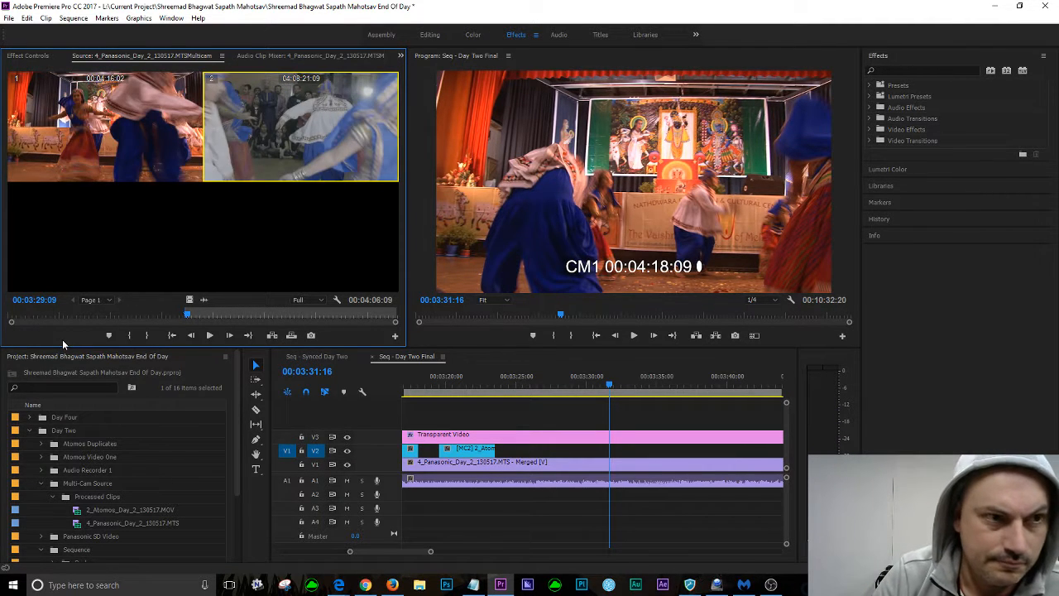
Replay camera 2 around 00:03:29:13 to 00:03:31:16 and on to 00:03:37:10, checking for the next usable shot
key("space")
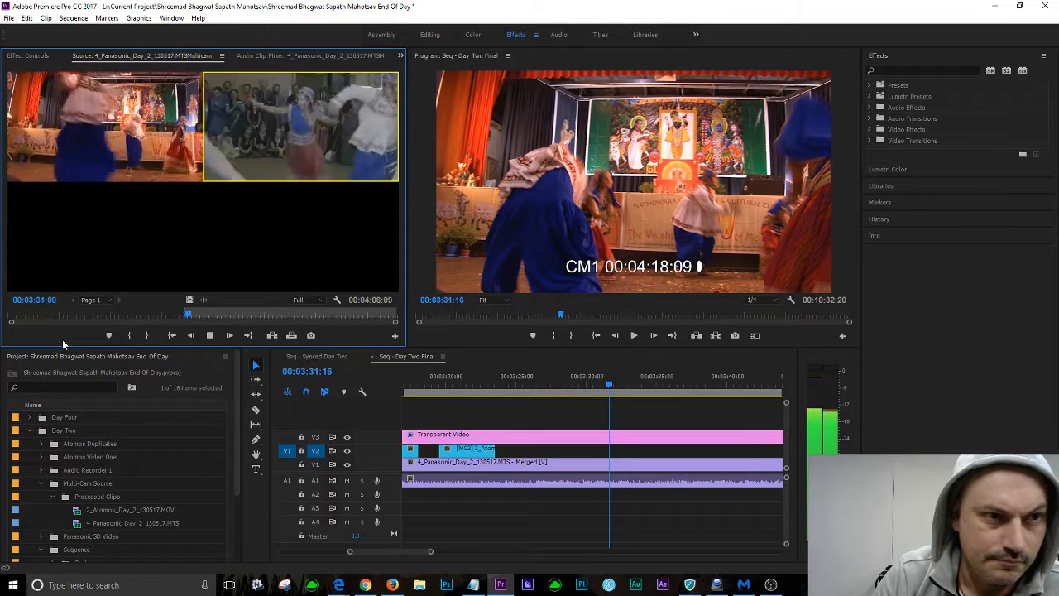
key("space")
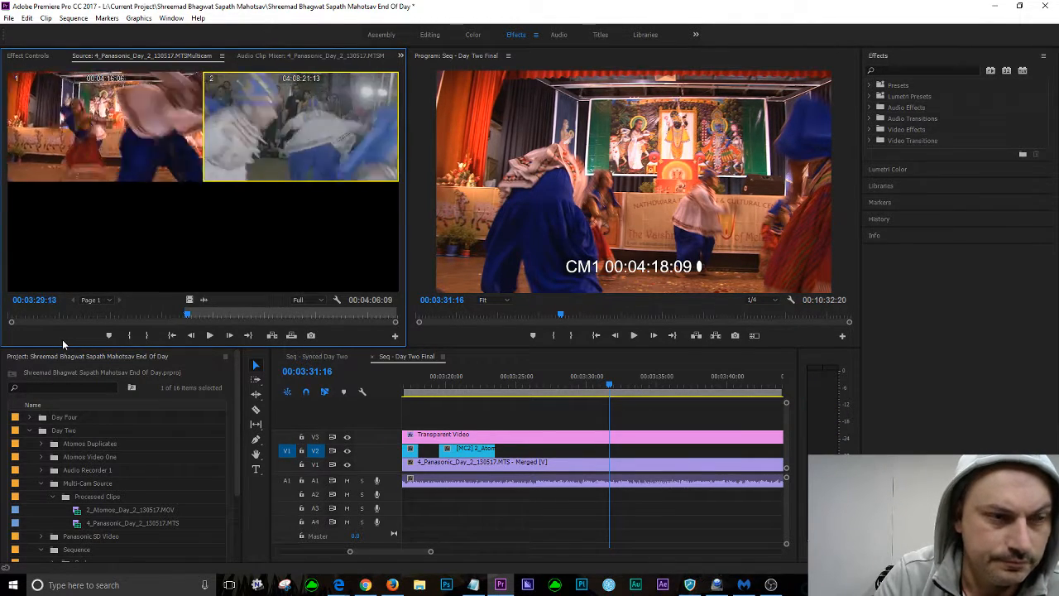
key("space")
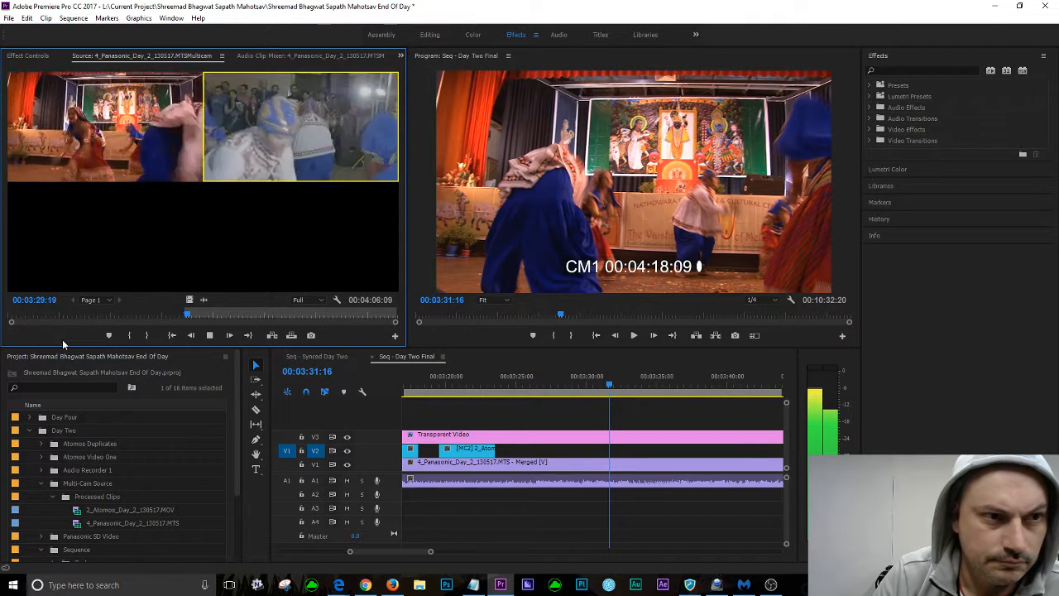
key("space")
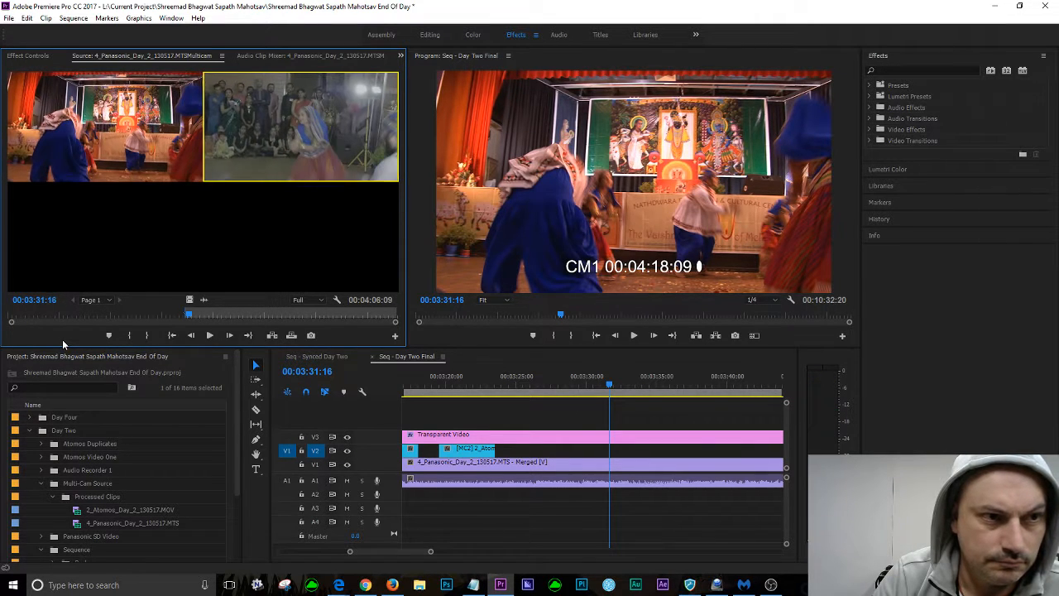
key("j")
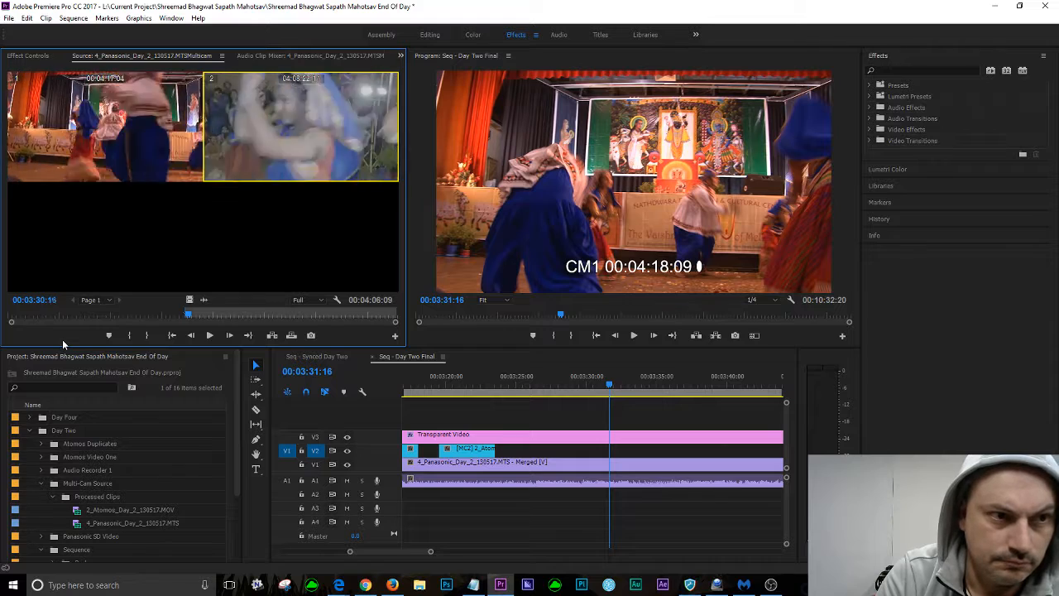
key("space")
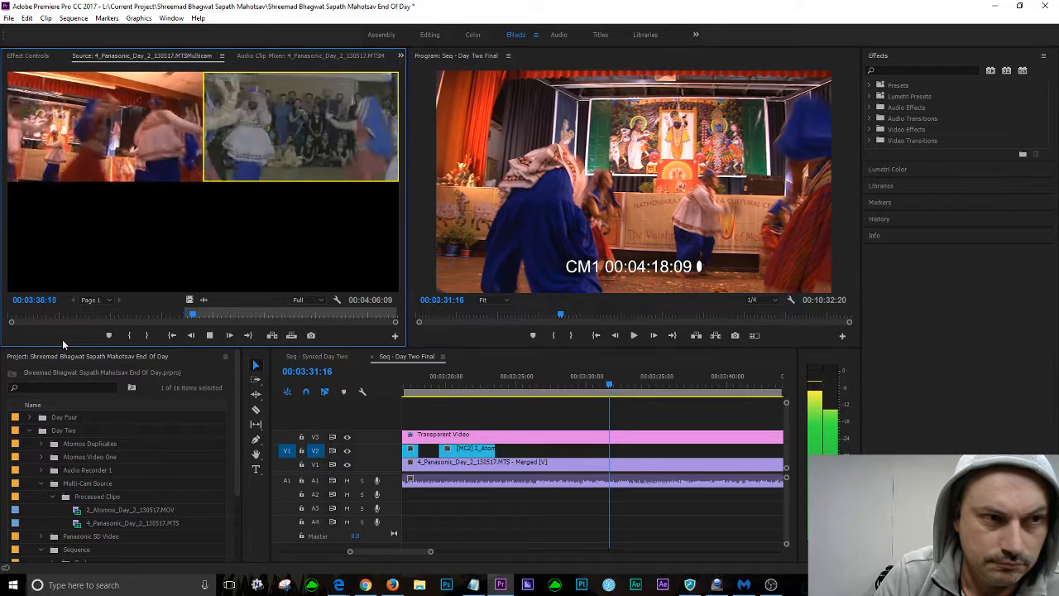
key("space")
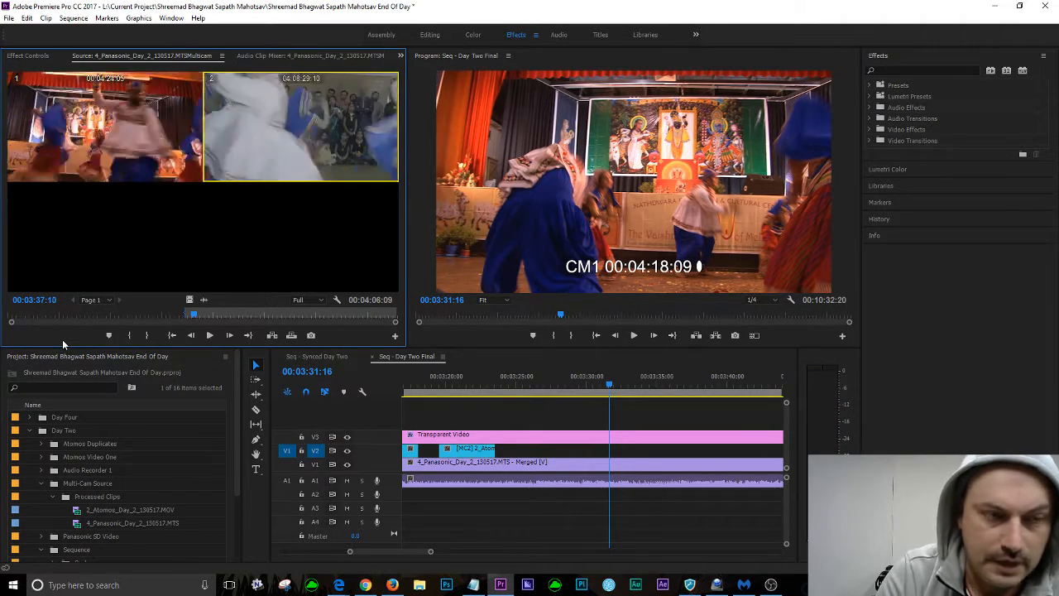
Step the multicam source back from 00:03:37:10 to 00:03:29:15 to recheck the camera 2 shot
key("shift+Left")
key("shift+Left")
key("shift+Left")
key("shift+Left")
key("shift+Left")
key("shift+Left")
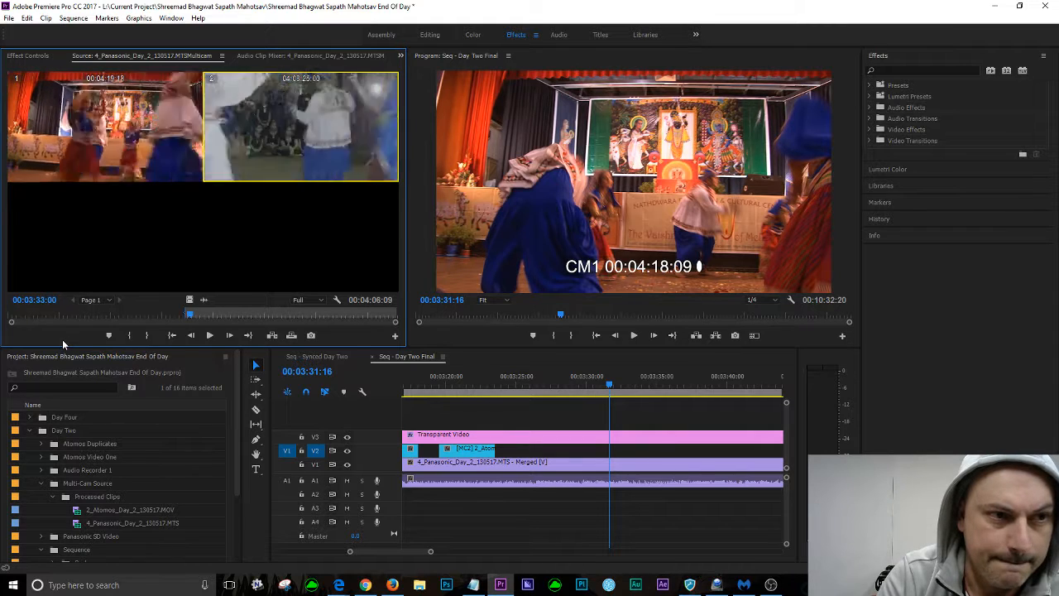
key("shift+Left")
key("shift+Left")
key("shift+Left")
key("shift+Left")
key("shift+Left")
key("shift+Left")
key("shift+Left")
key("shift+Left")
key("shift+Left")
key("shift+Left")
key("shift+Left")
key("shift+Left")
key("shift+Left")
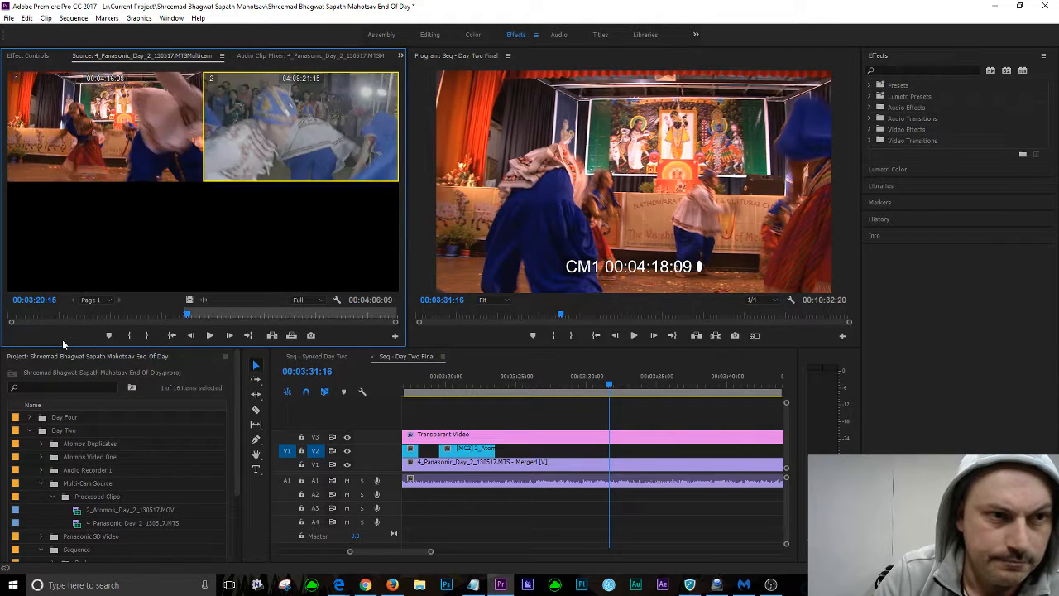
Replay camera 2 around 00:03:29:15, step the multicam source back, and mark a new source In point at 00:03:29:20
key("space")
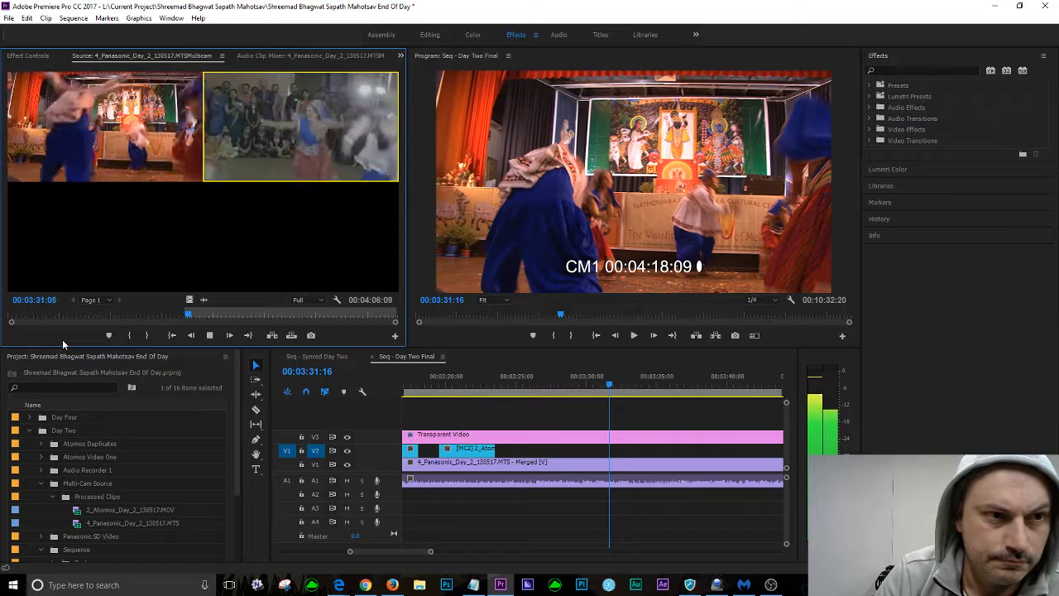
key("space")
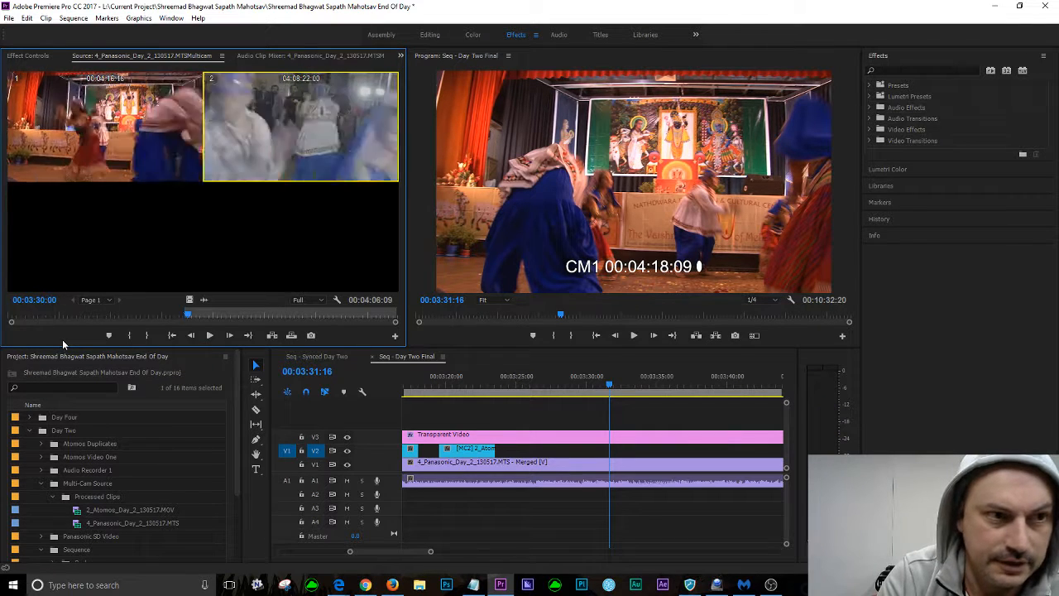
key("shift+Left")
key("shift+Left")
key("shift+Left")
key("shift+Left")
key("shift+Left")
key("shift+Left")
key("shift+Left")
key("shift+Left")
key("shift+Left")
key("shift+Left")
key("shift+Left")
key("shift+Left")
key("shift+Left")
key("shift+Left")
key("shift+Left")
key("shift+Left")
key("shift+Left")
key("space")
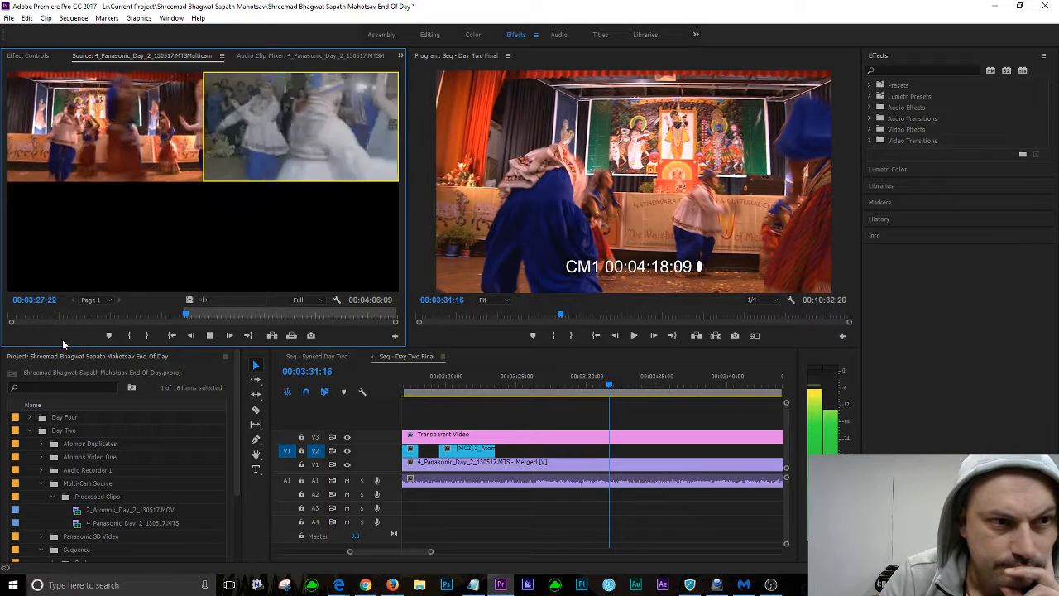
key("space")
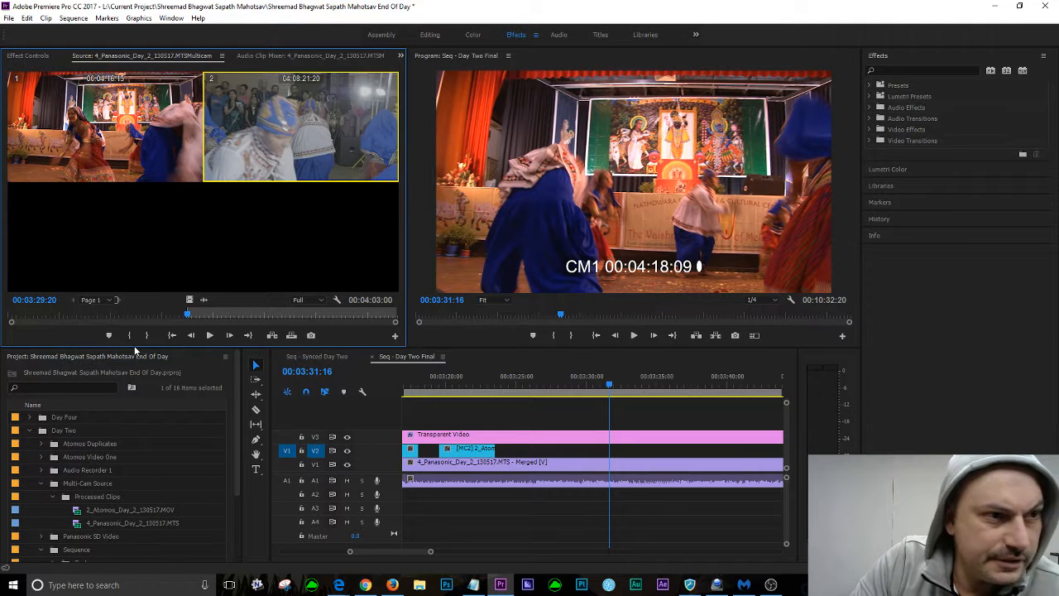
Play the multicam source on to 00:03:35:00 and mark the sequence Out point at the matching 00:03:35:00
key("space")
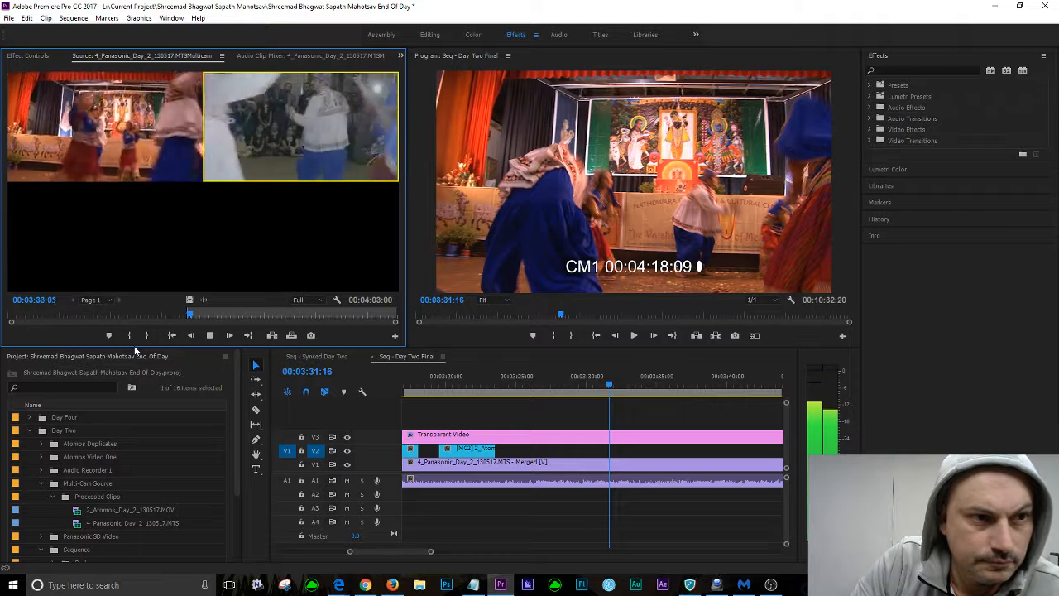
key("space")
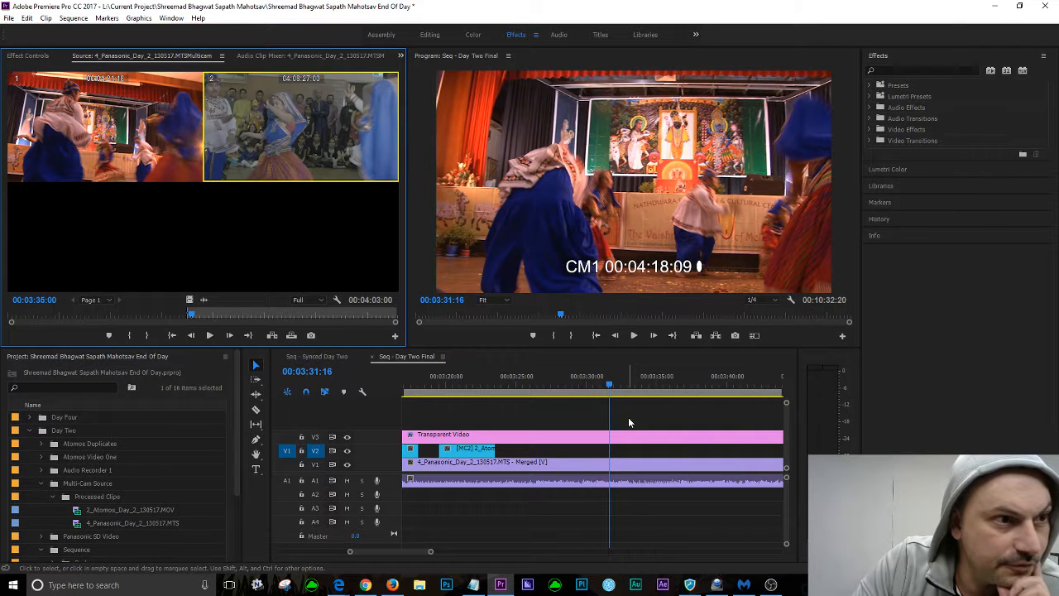
left_click_drag(612, 386, 653, 393)
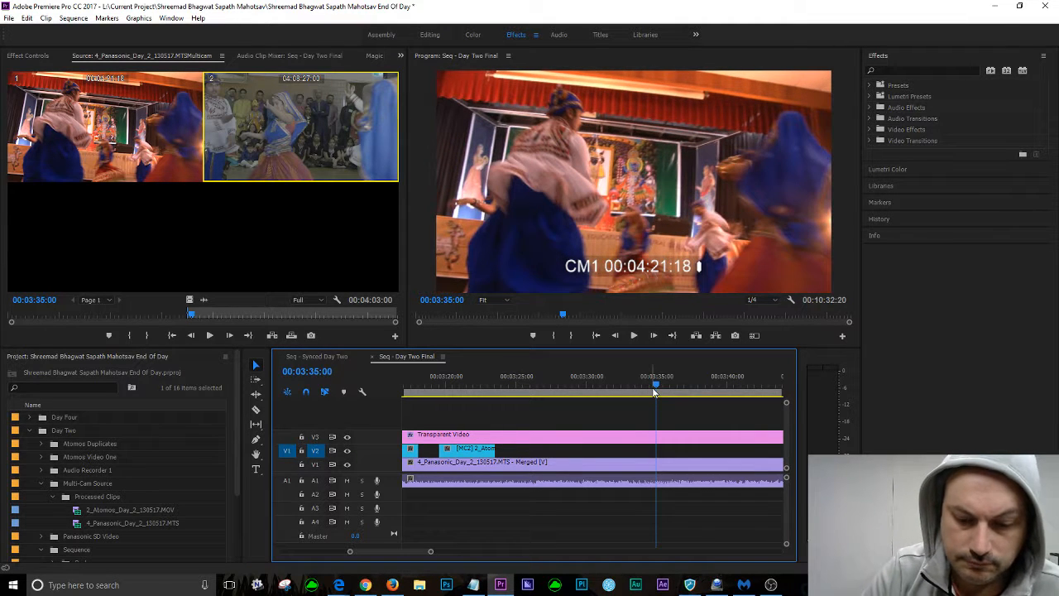
key("o")
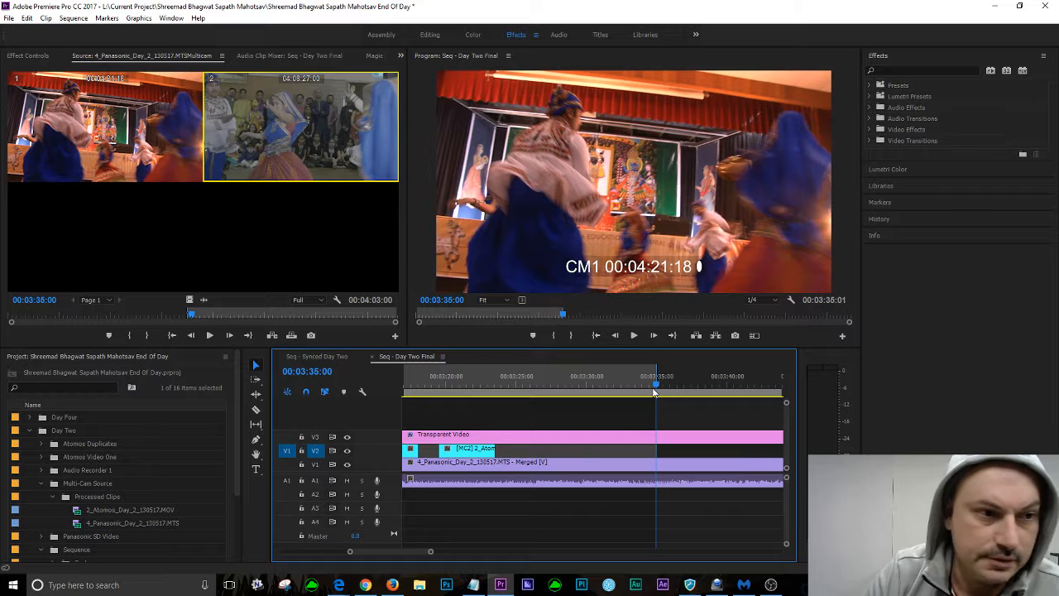
Return the source to its In point, mark the sequence In at 00:03:29:20, and overwrite the camera 2 shot onto V2
left_click(65, 336)
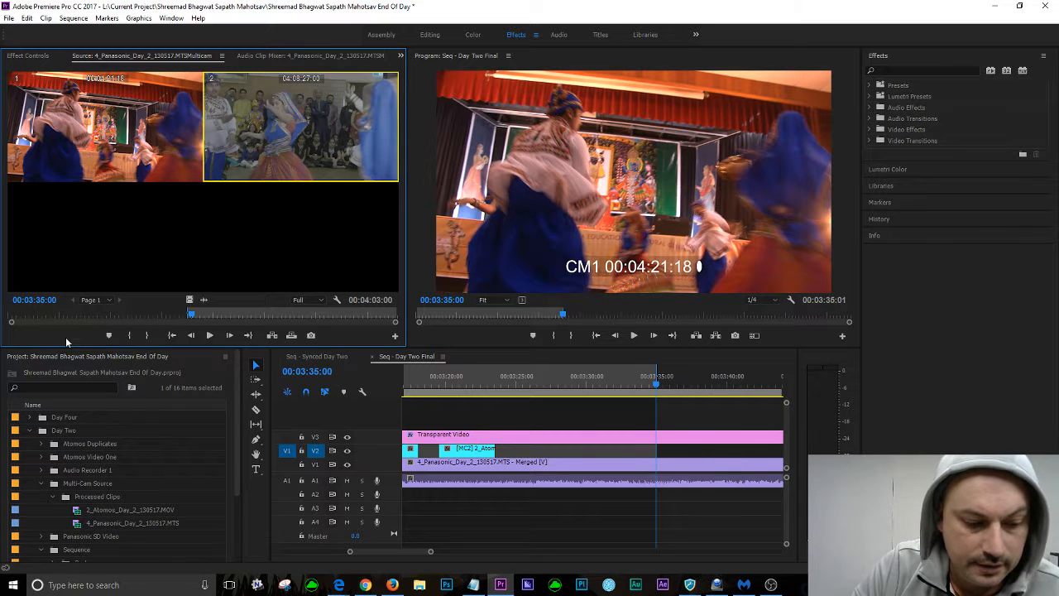
key("shift+i")
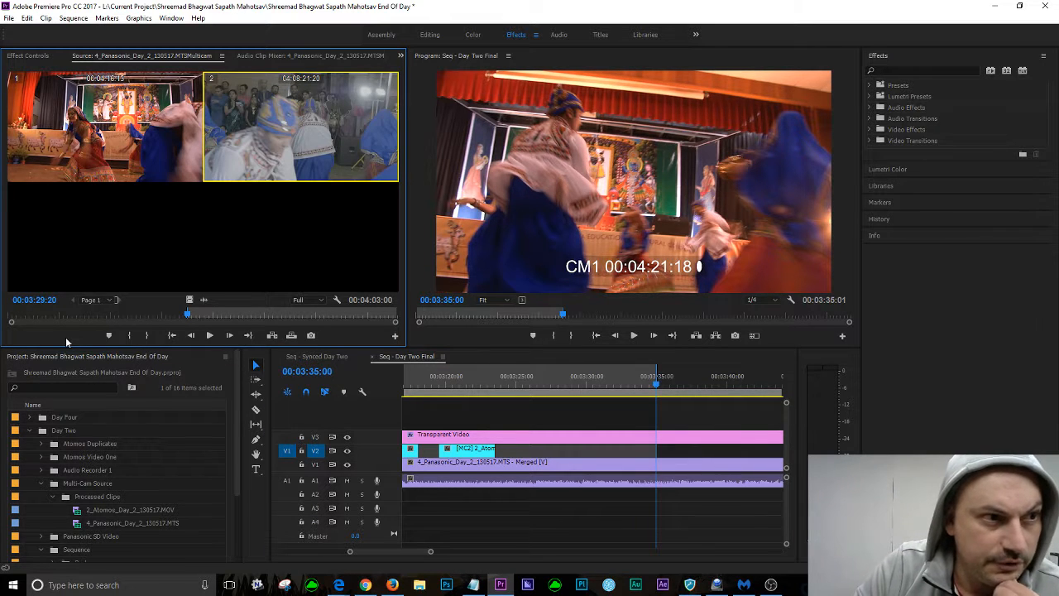
left_click_drag(656, 384, 581, 390)
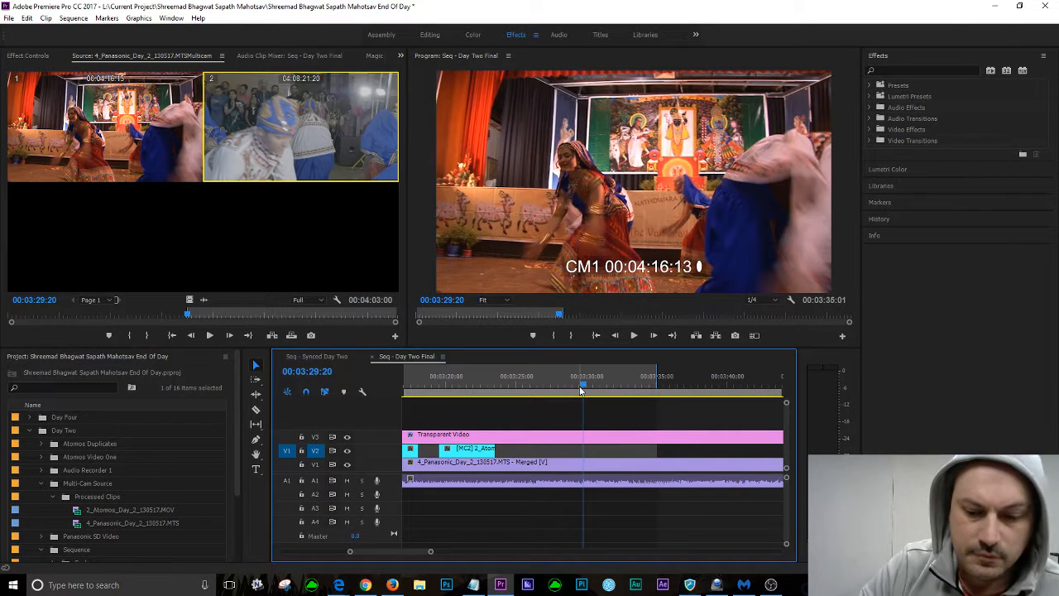
key("i")
key("period")
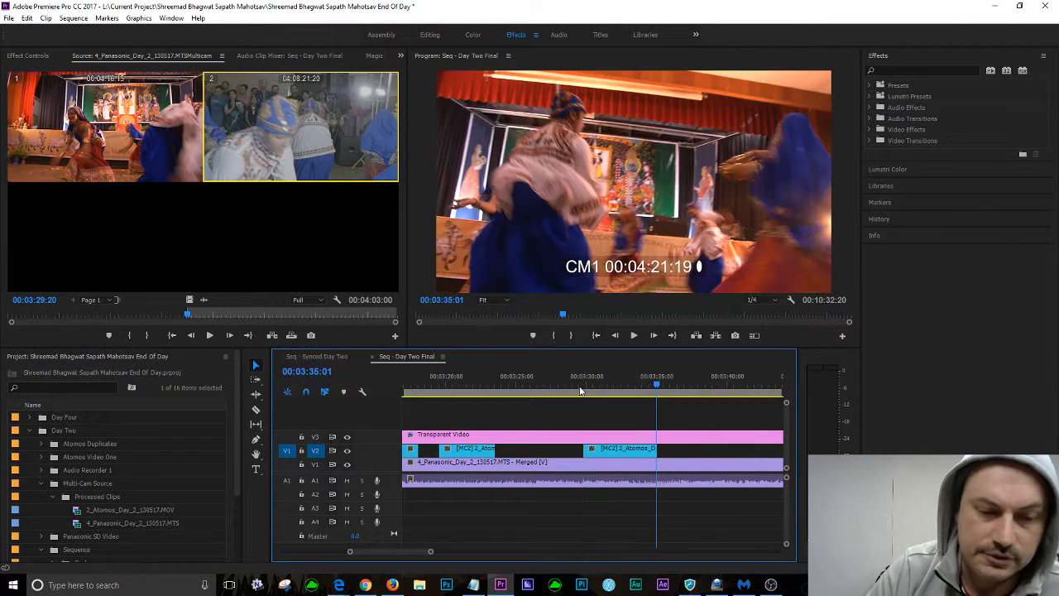
Play the sequence from about 00:03:27:00 to 00:03:43:14 to check the new camera 2 shot against the main camera
left_click(544, 384)
key("space")
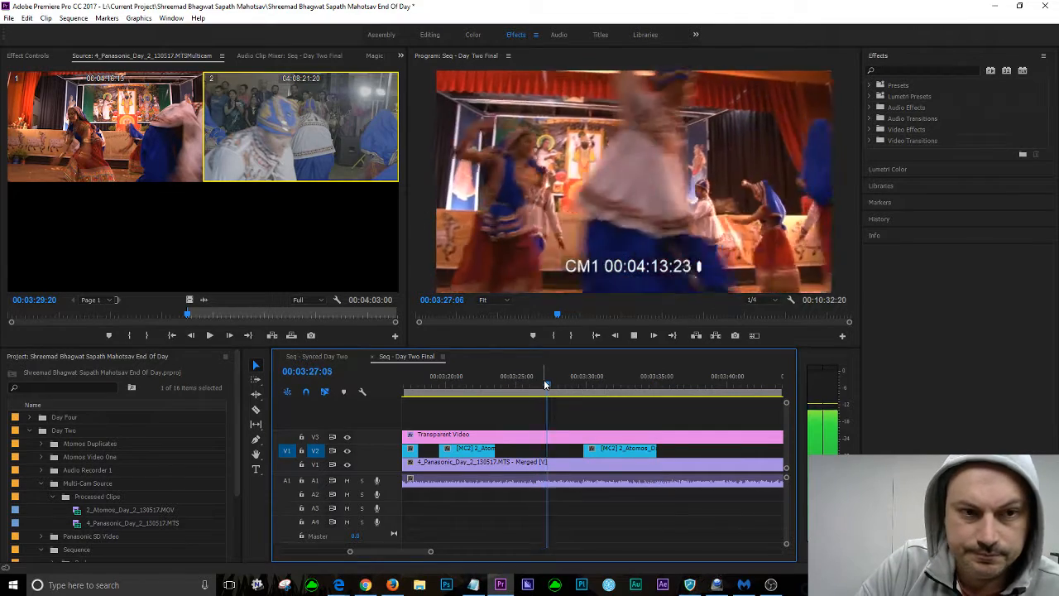
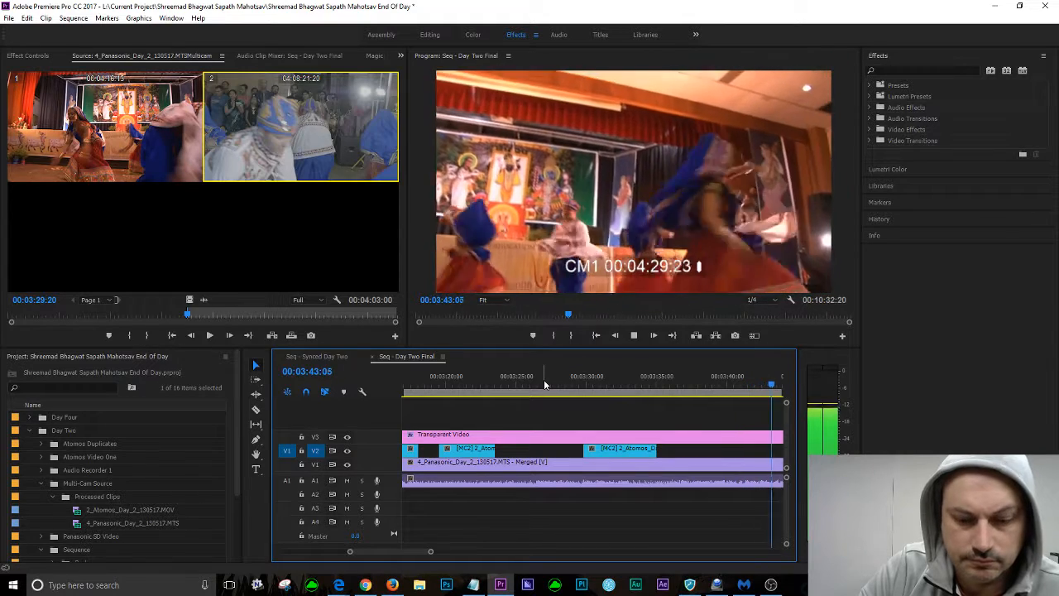
key("space")
Review camera 2 in the multicam source between about 00:03:33:06 and 00:03:41:08, looking for the next usable shot
left_click(222, 305)
key("space")
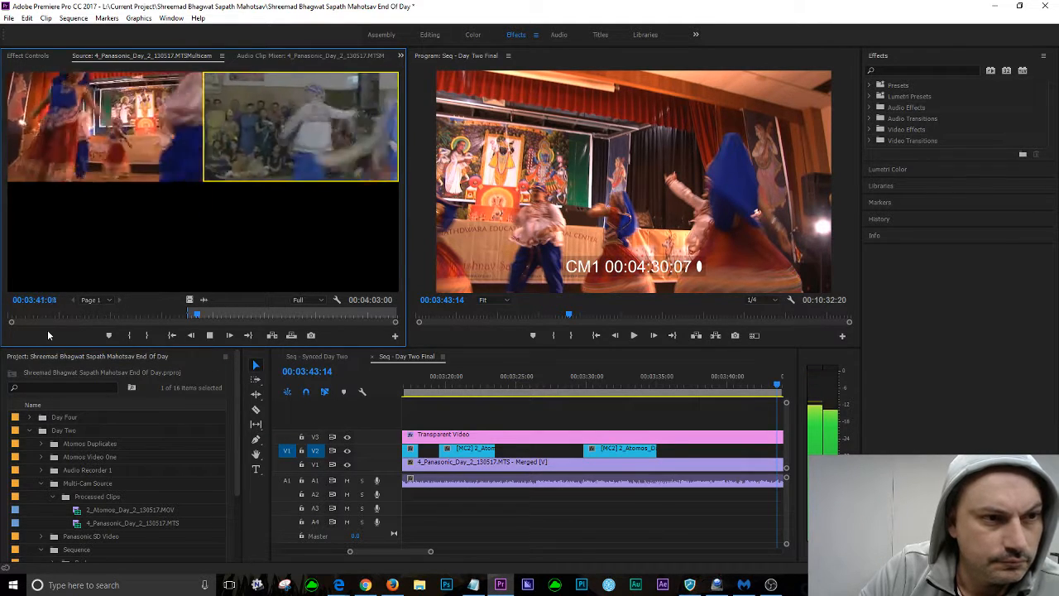
key("space")
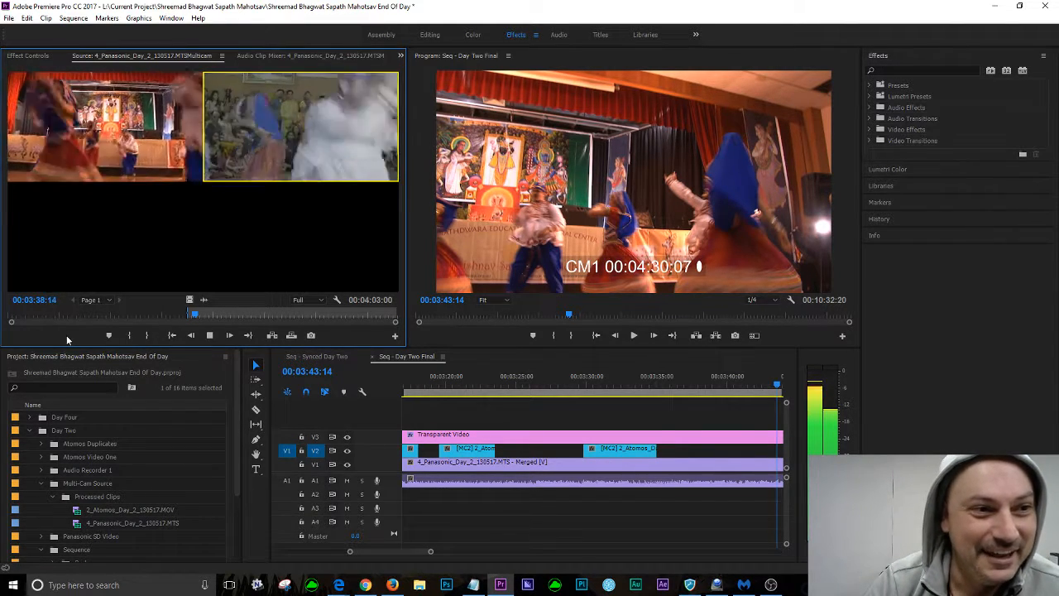
key("space")
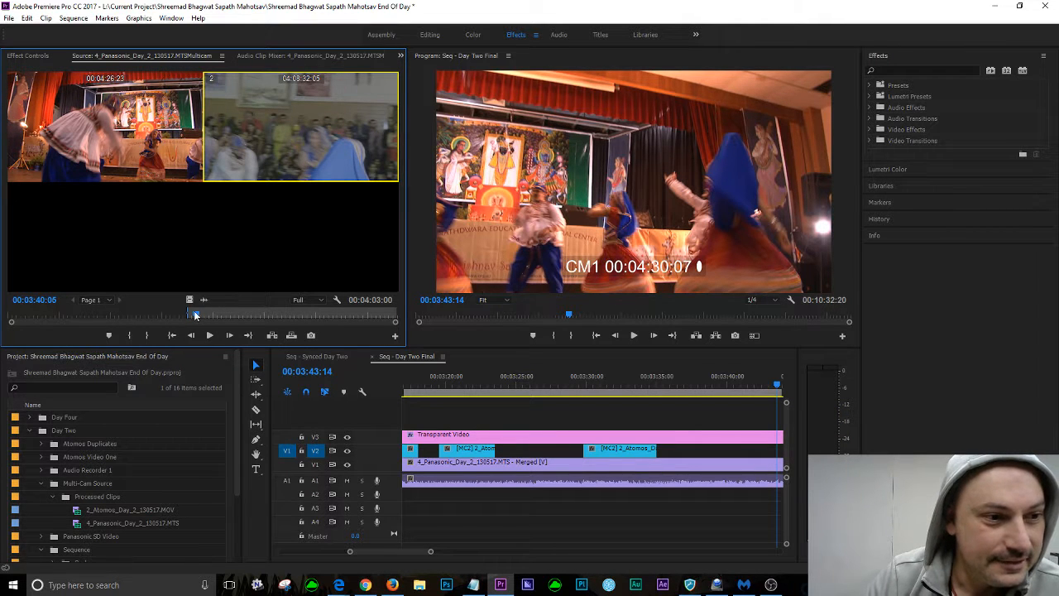
key("space")
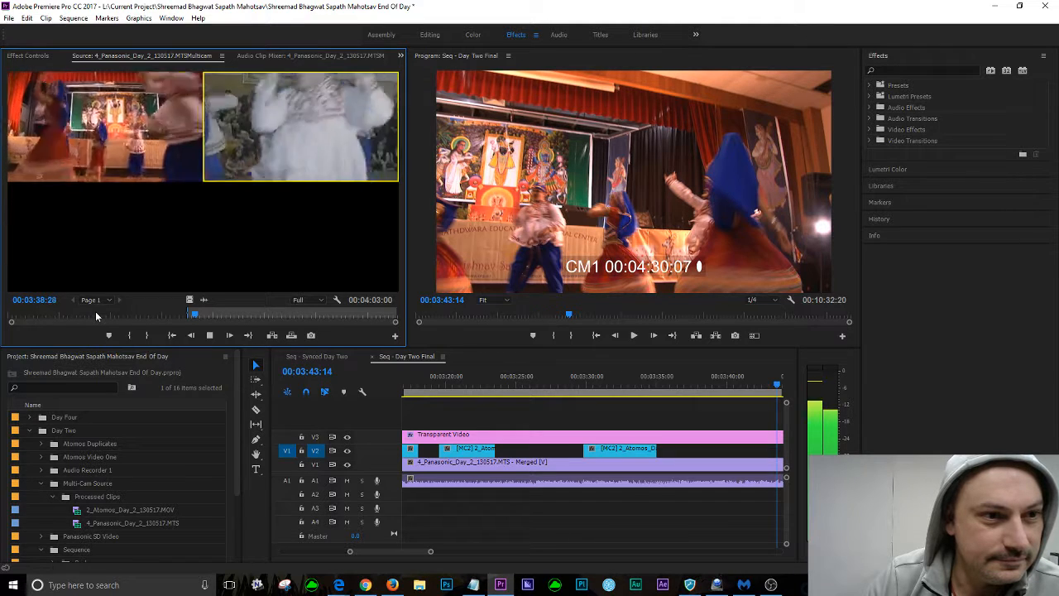
key("space")
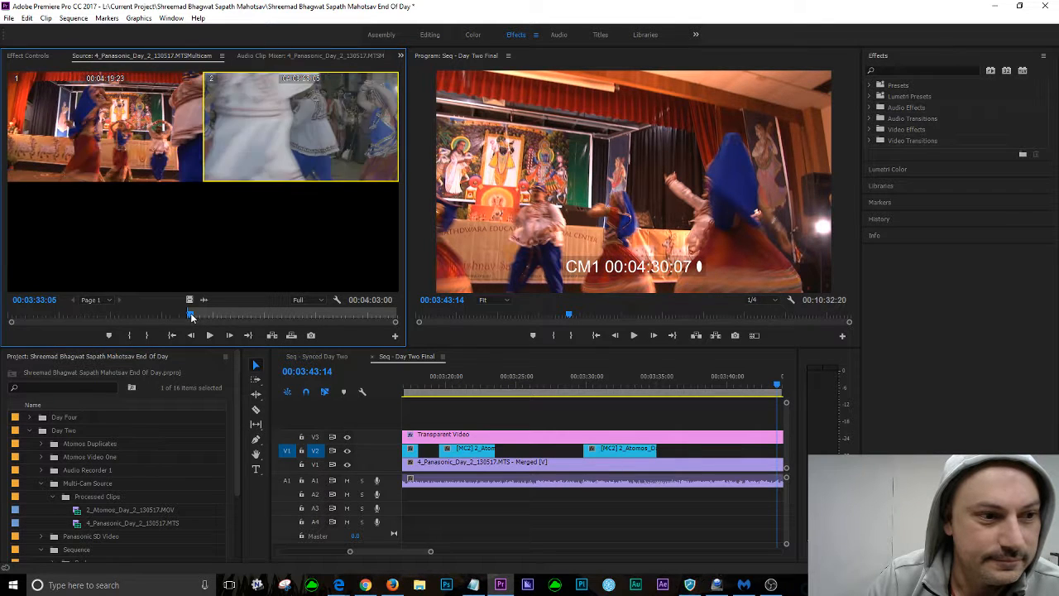
key("space")
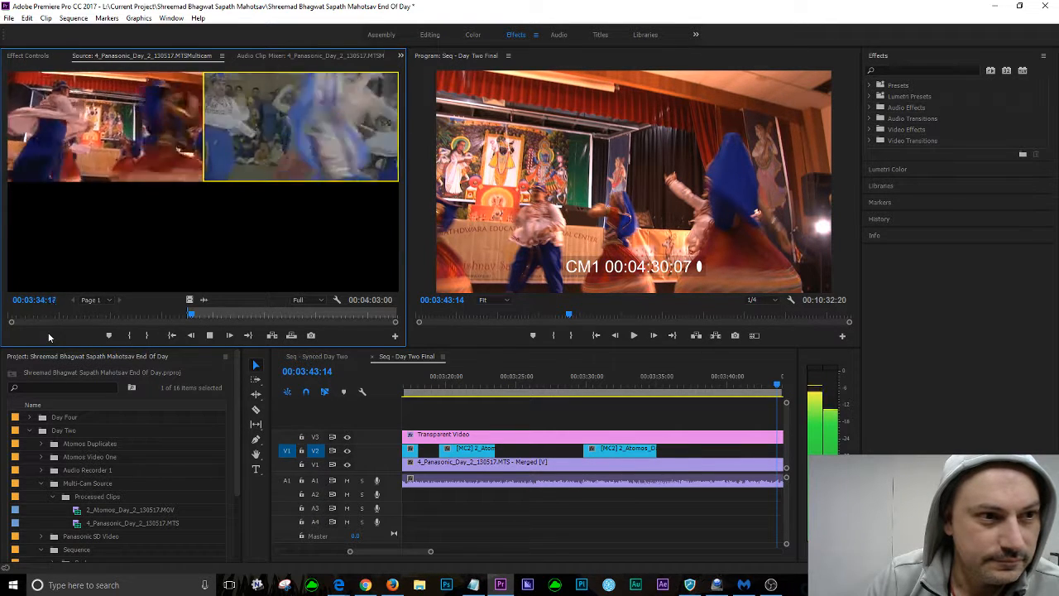
key("space")
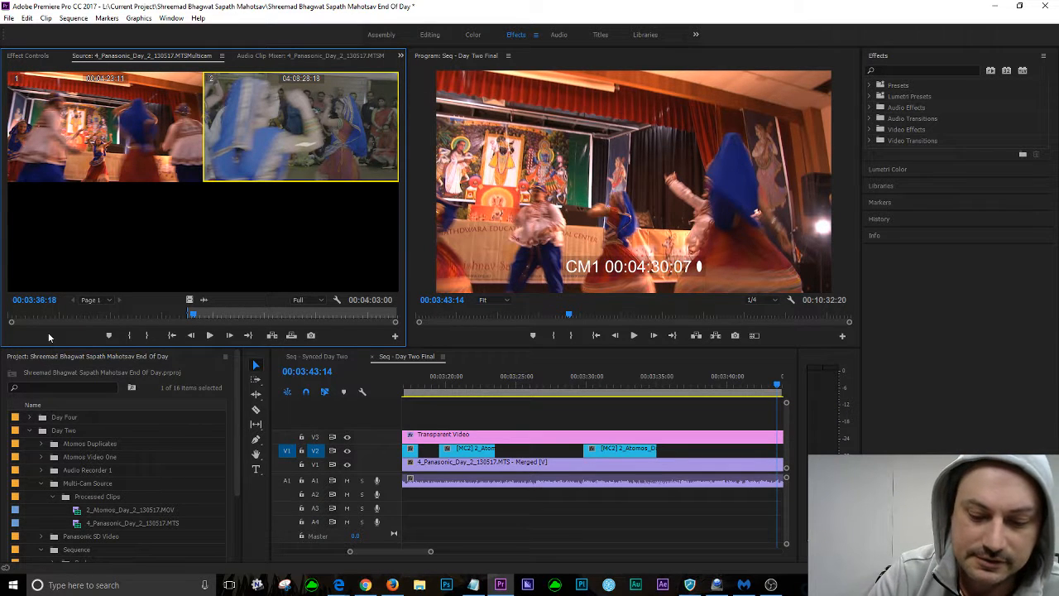
key("space")
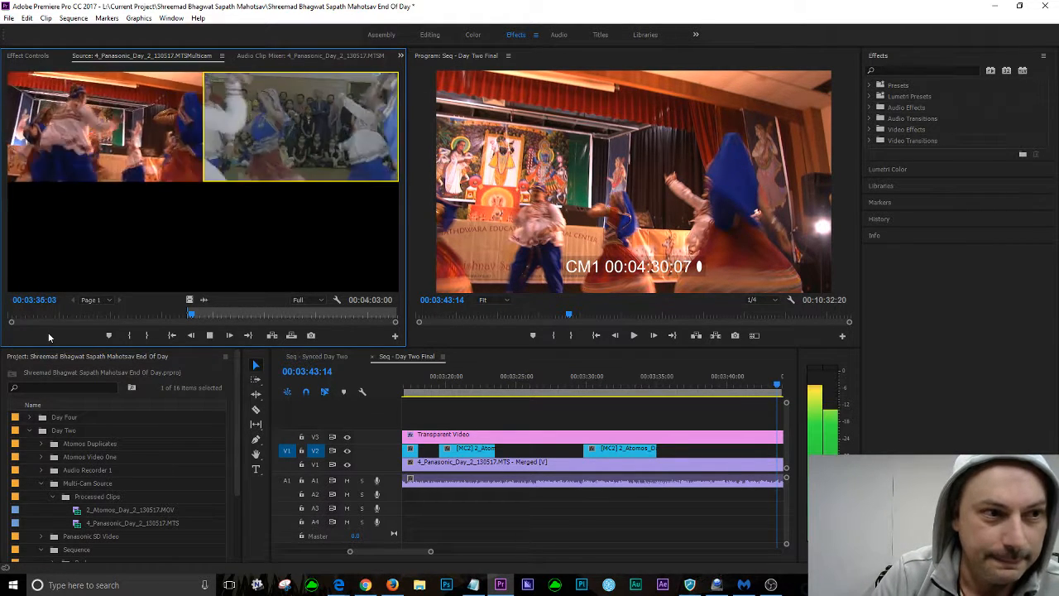
key("space")
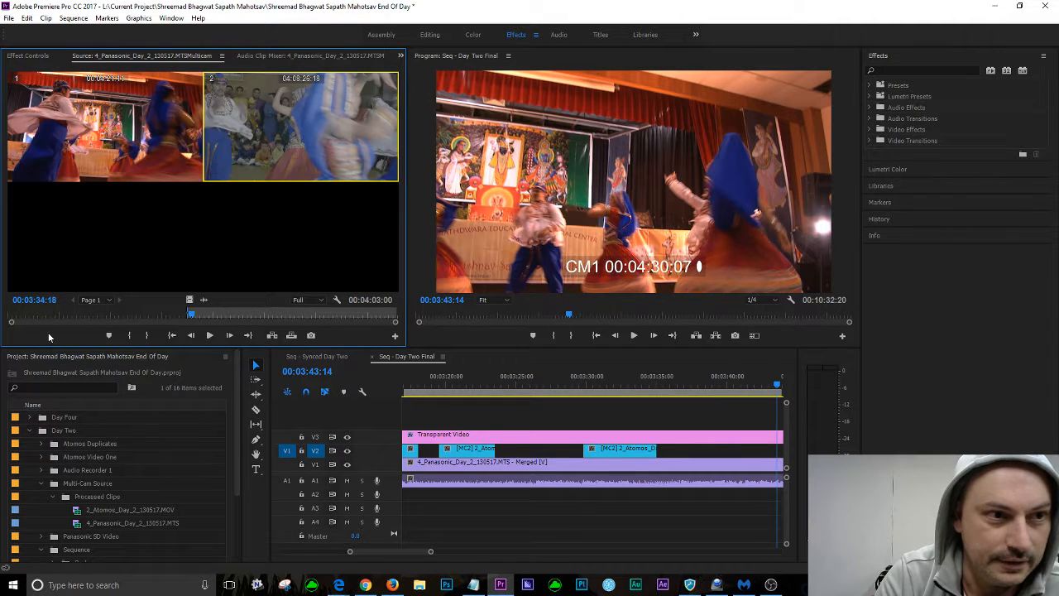
Step the multicam source back to 00:03:32:18 and mark a new source In point there
key("shift+Left")
key("shift+Left")
key("shift+Left")
key("shift+Left")
key("shift+Left")
key("shift+Left")
key("shift+Left")
key("shift+Left")
key("shift+Left")
key("shift+Left")
key("shift+Left")
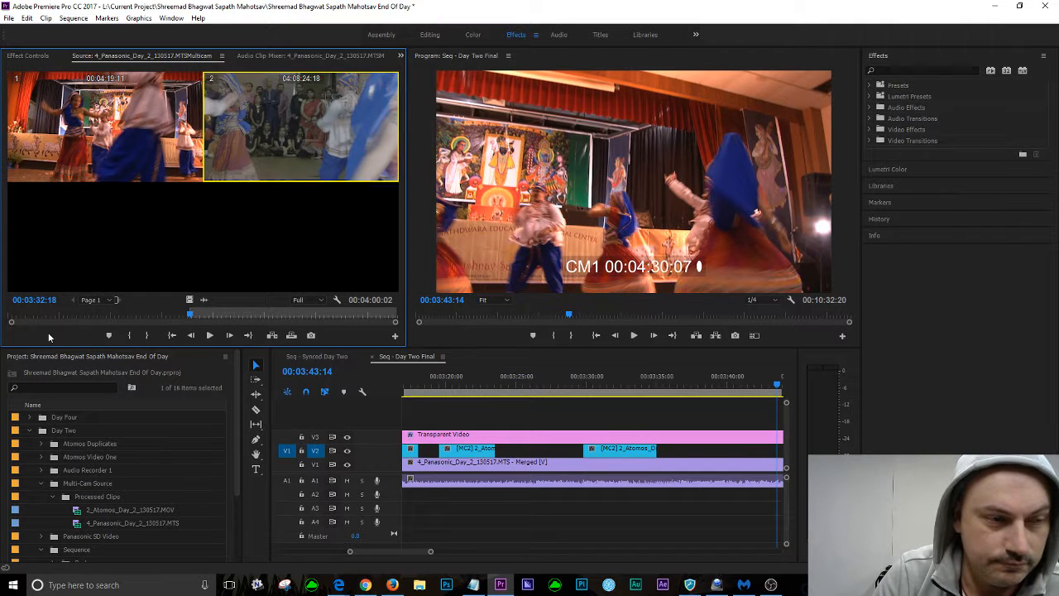
Play the multicam source on to 00:03:41:24 and mark the sequence Out point at the matching 00:03:41:24
key("space")
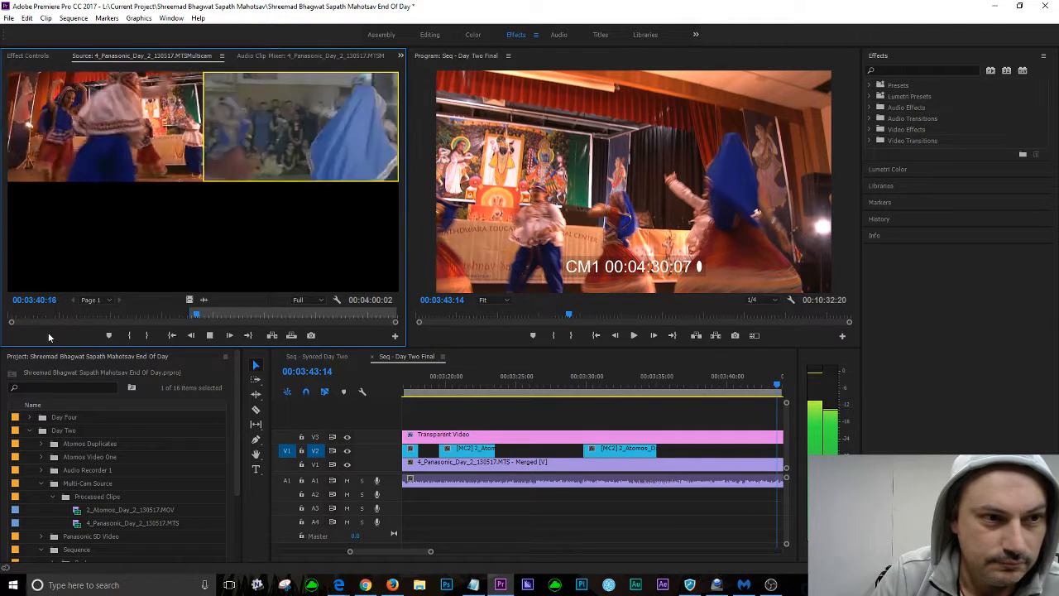
key("space")
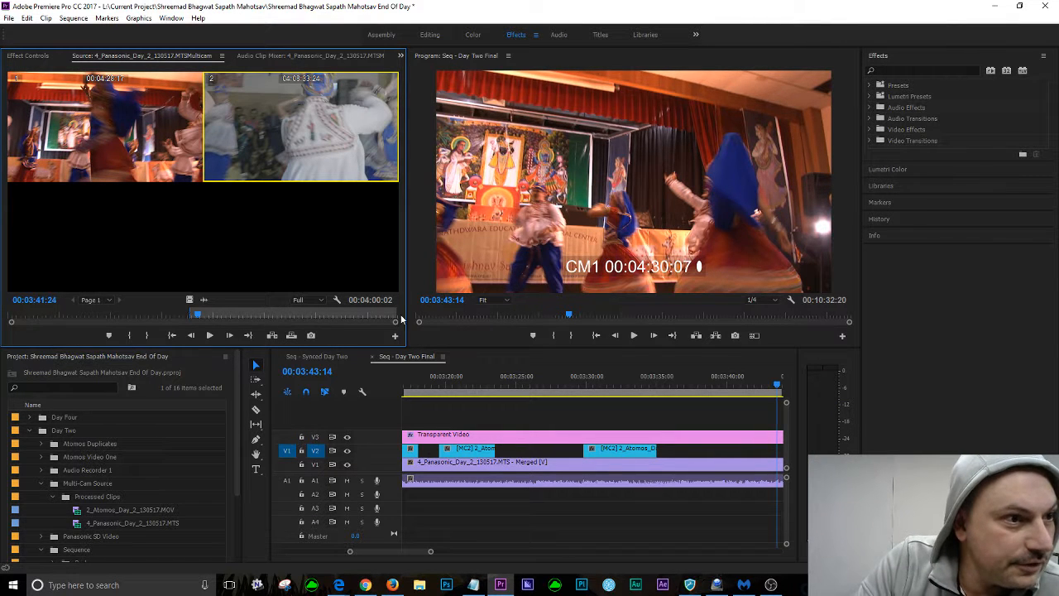
left_click_drag(410, 548, 420, 548)
left_click_drag(529, 385, 506, 395)
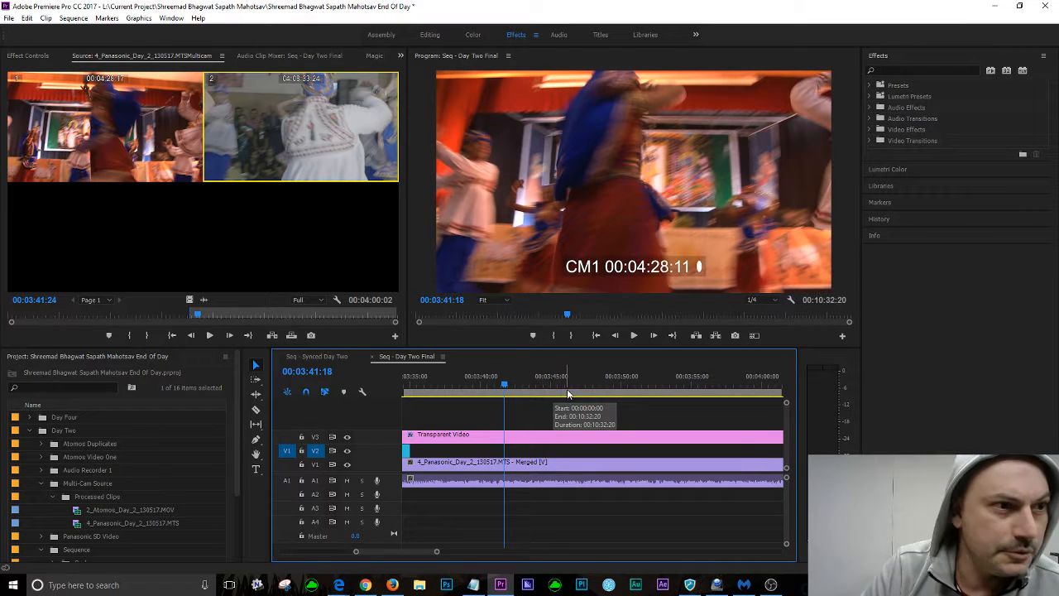
key("shift+Right")
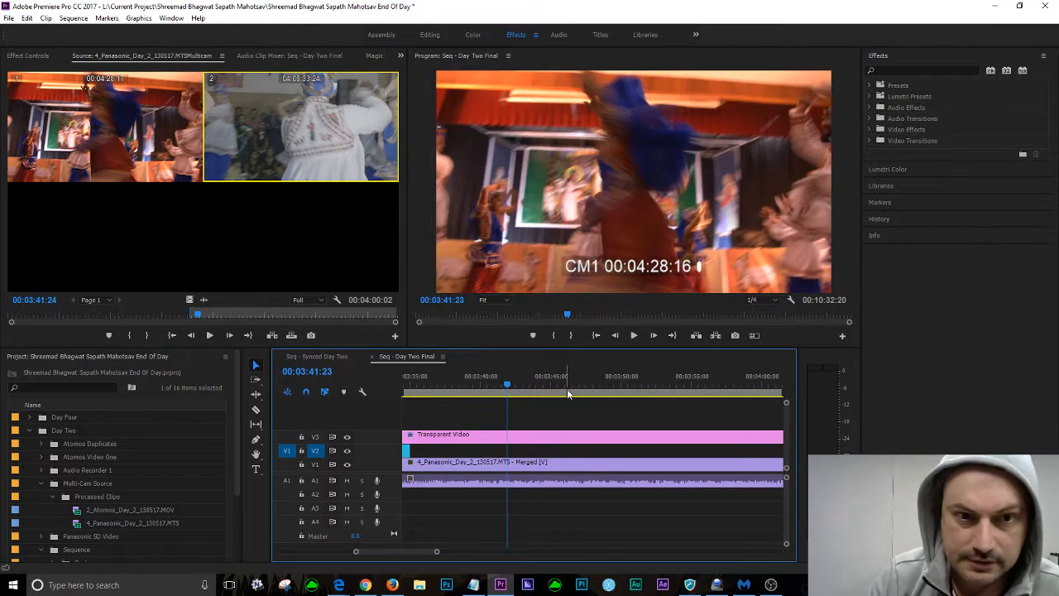
key("Right")
key("o")
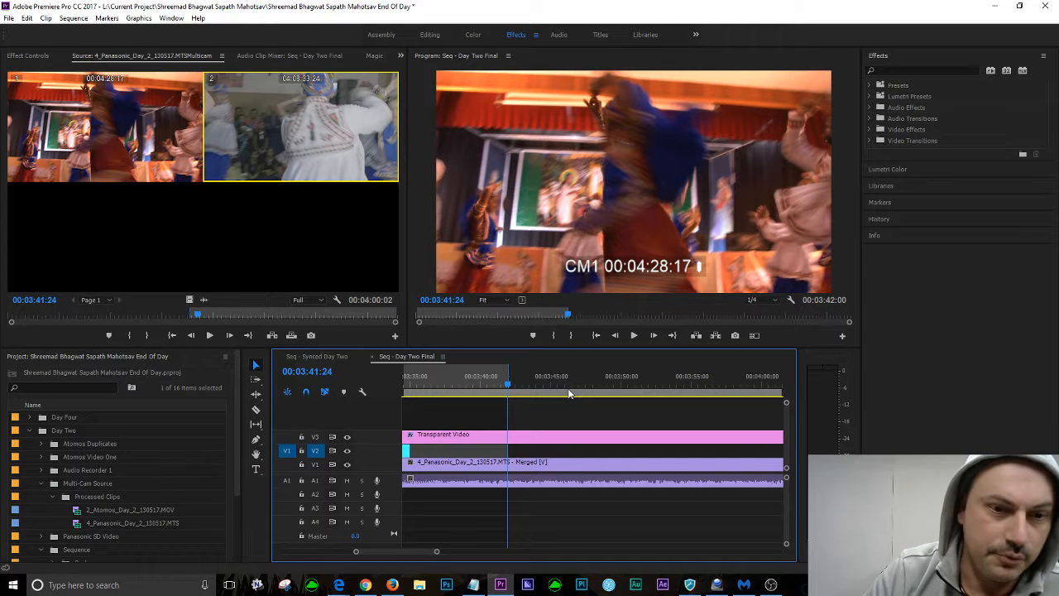
Return the source to its In point and place the sequence playhead at 00:03:35:01, the end of the last V2 clip
left_click(60, 332)
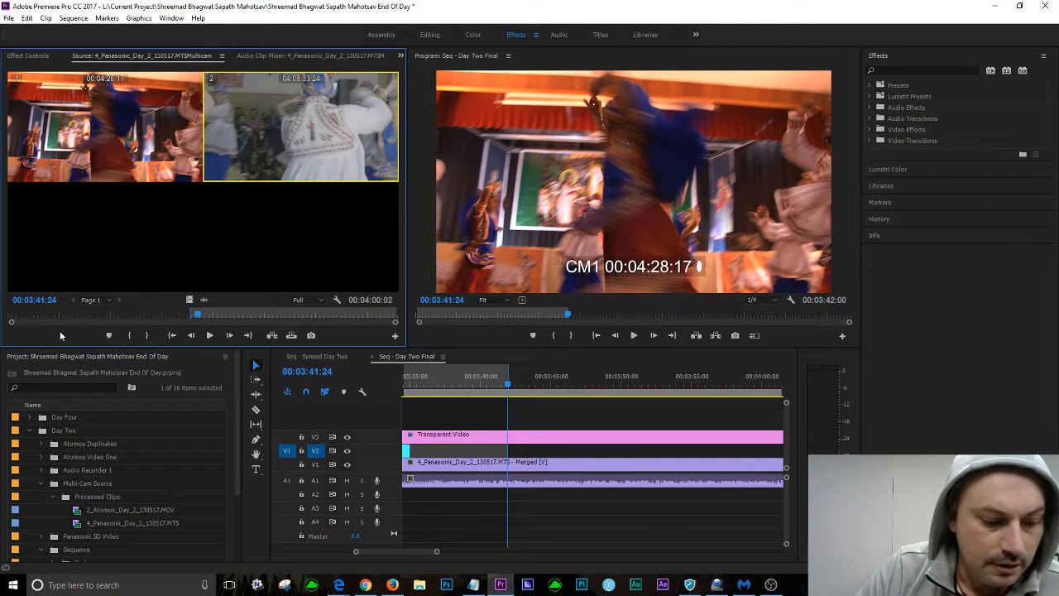
key("shift+i")
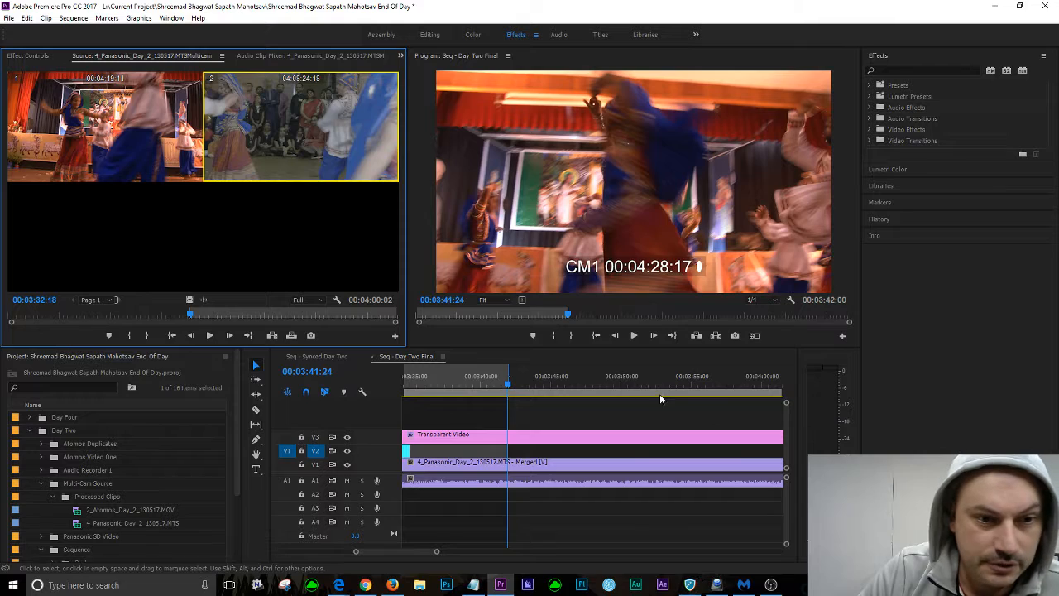
left_click_drag(507, 386, 412, 395)
left_click_drag(413, 551, 406, 552)
left_click(700, 387)
left_click_drag(700, 387, 702, 391)
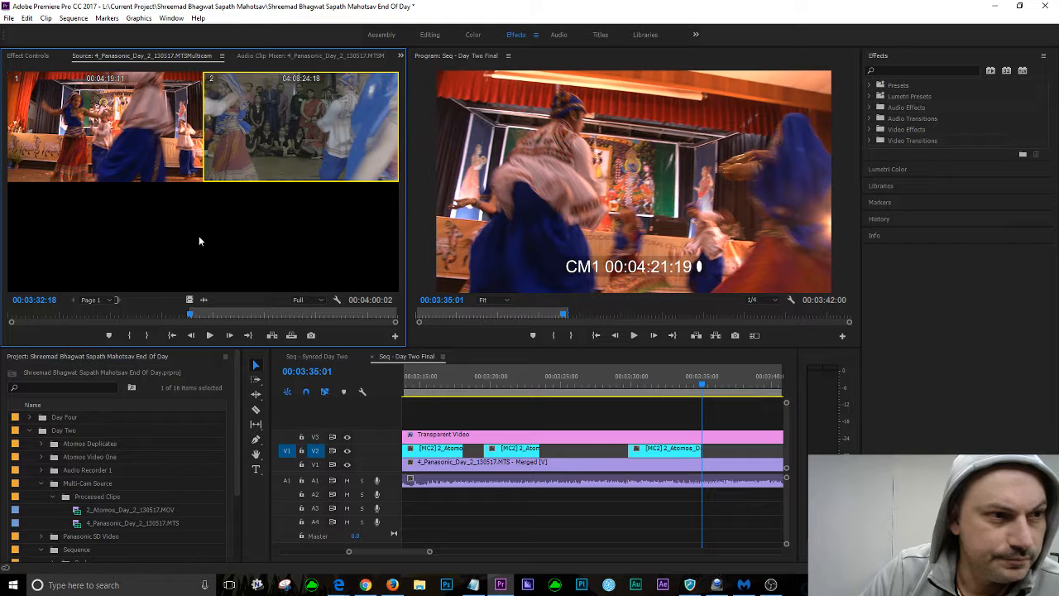
Play the multicam source on from 00:03:32:18 to 00:03:35:22 to check camera 2 where the last V2 clip ends
key("ctrl+s")
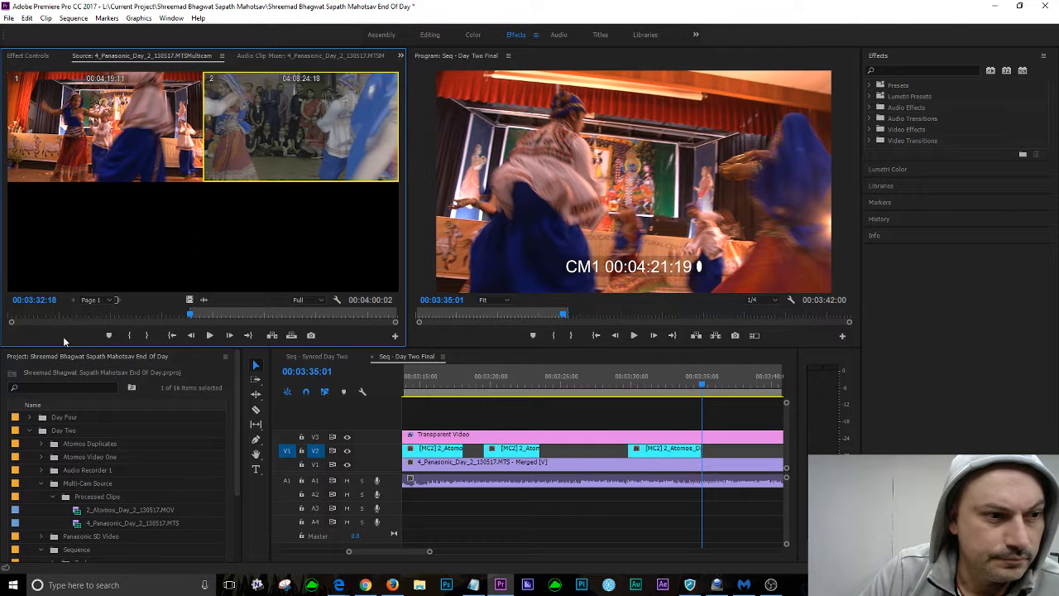
key("space")
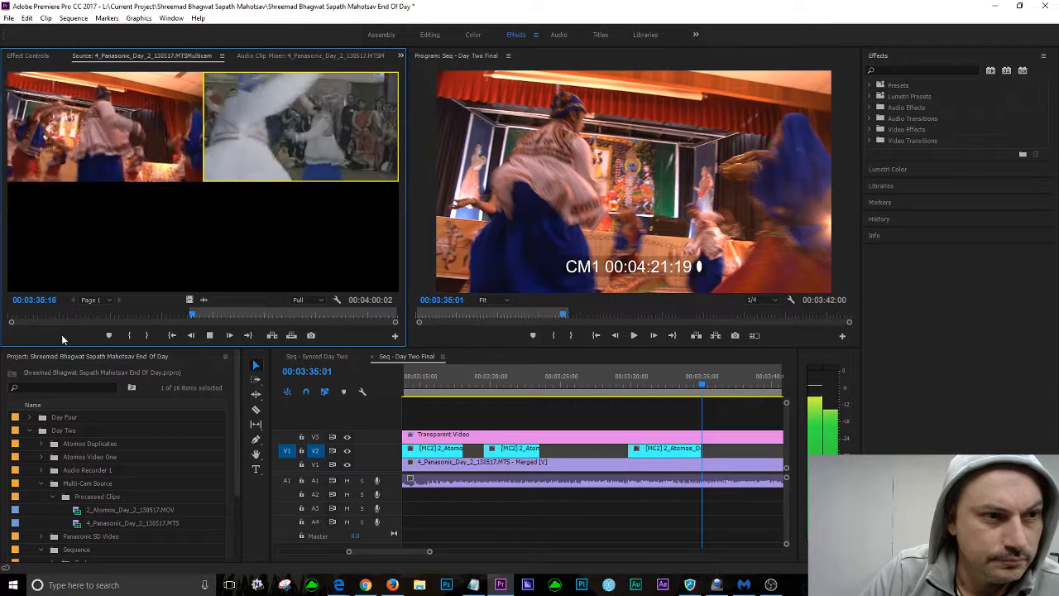
key("space")
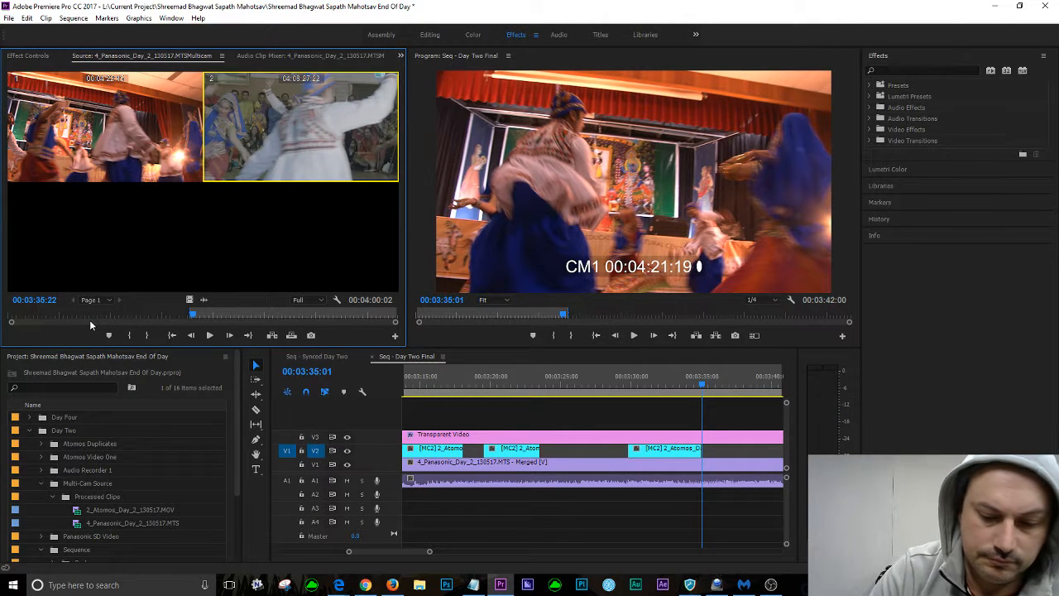
Step the multicam source back to 00:03:33:22 and mark a source In point there
key("shift+Left")
key("shift+Left")
key("shift+Left")
key("shift+Left")
key("shift+Left")
key("shift+Left")
key("shift+Left")
key("shift+Left")
key("shift+Left")
key("shift+Left")
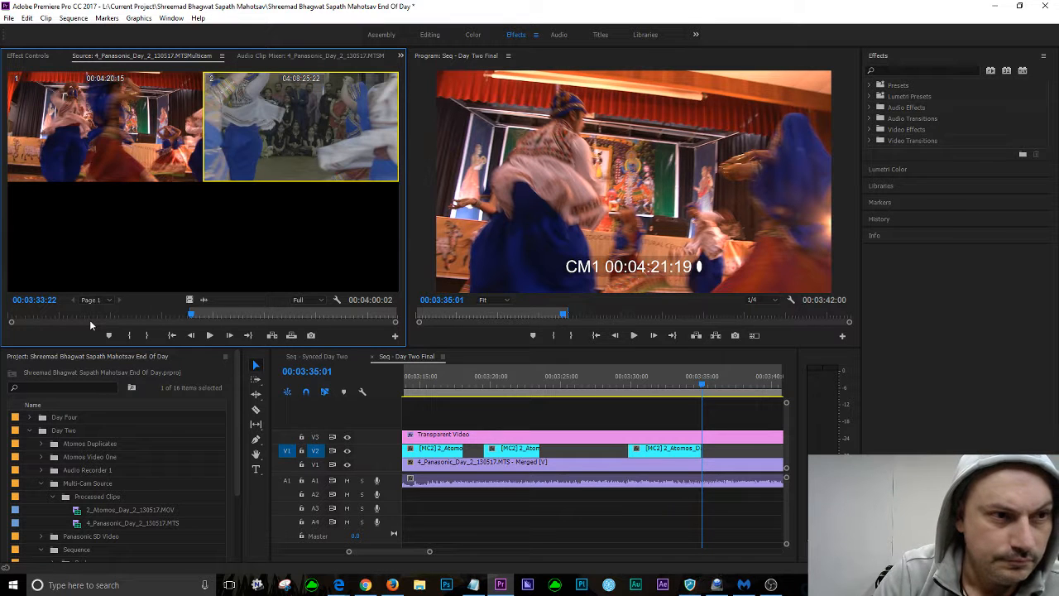
key("i")
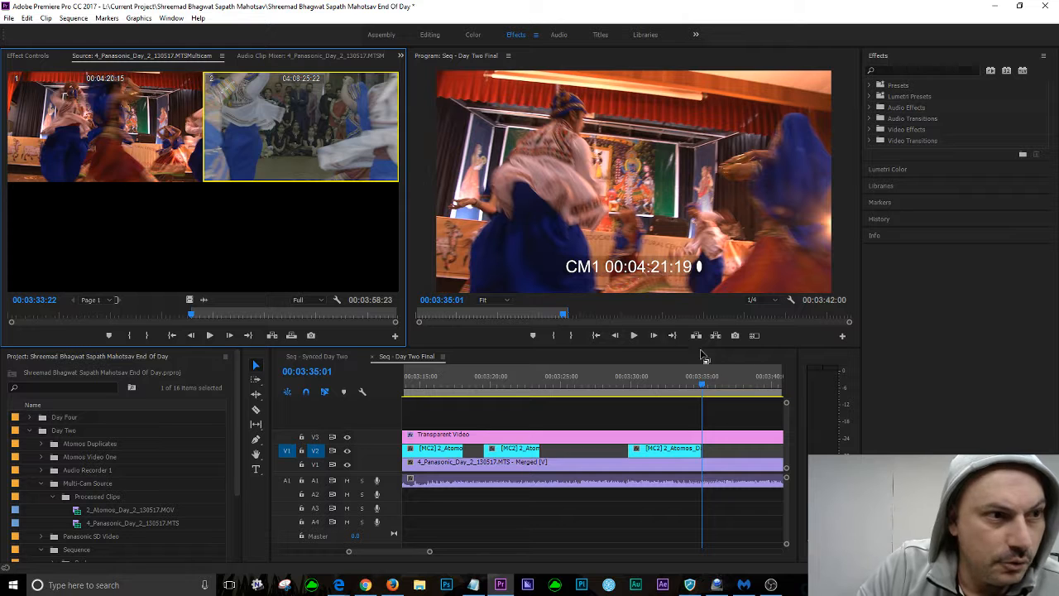
Play the sequence from 00:03:36:00 to 00:03:36:23 and mark the multicam source In point at the matching 00:03:36:23
left_click_drag(703, 385, 731, 389)
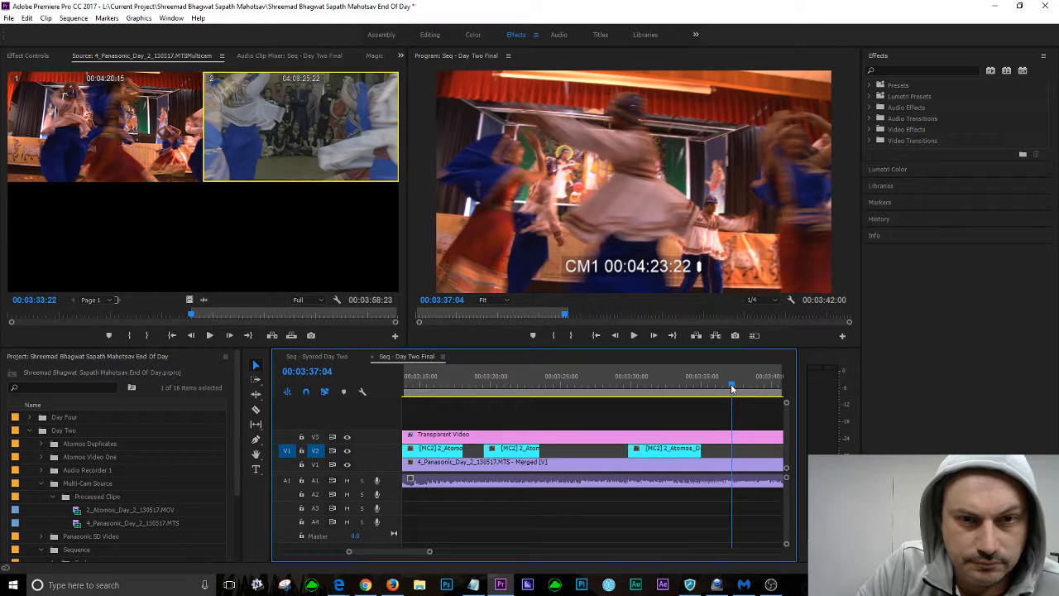
left_click_drag(731, 389, 716, 389)
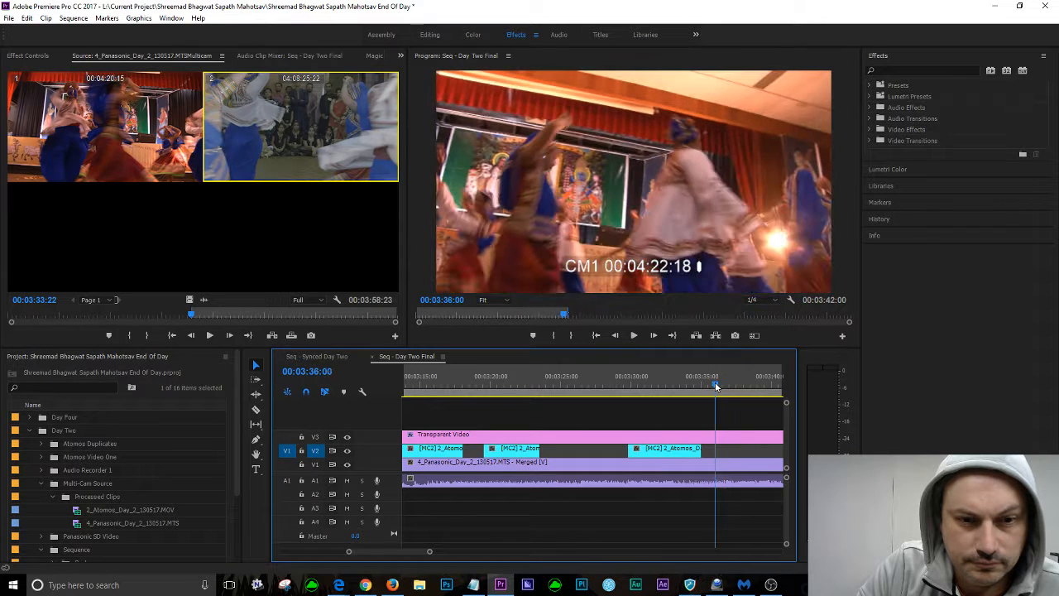
key("space")
key("space")
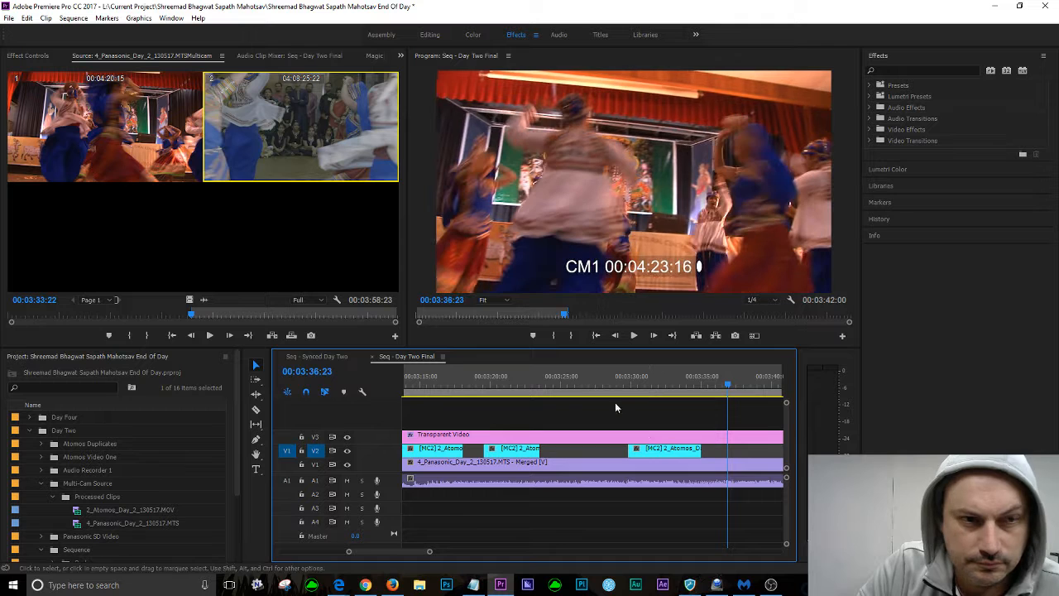
left_click(47, 343)
left_click_drag(192, 315, 192, 314)
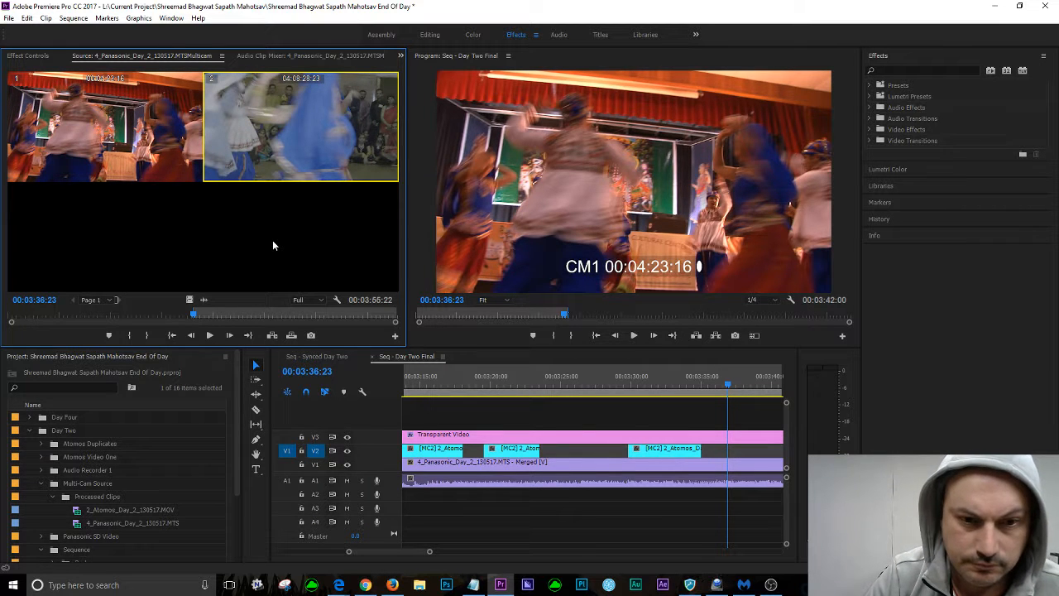
Mark the sequence In point at 00:03:36:23 and overwrite the camera 2 shot onto V2 up to the sequence Out point
left_click(379, 418)
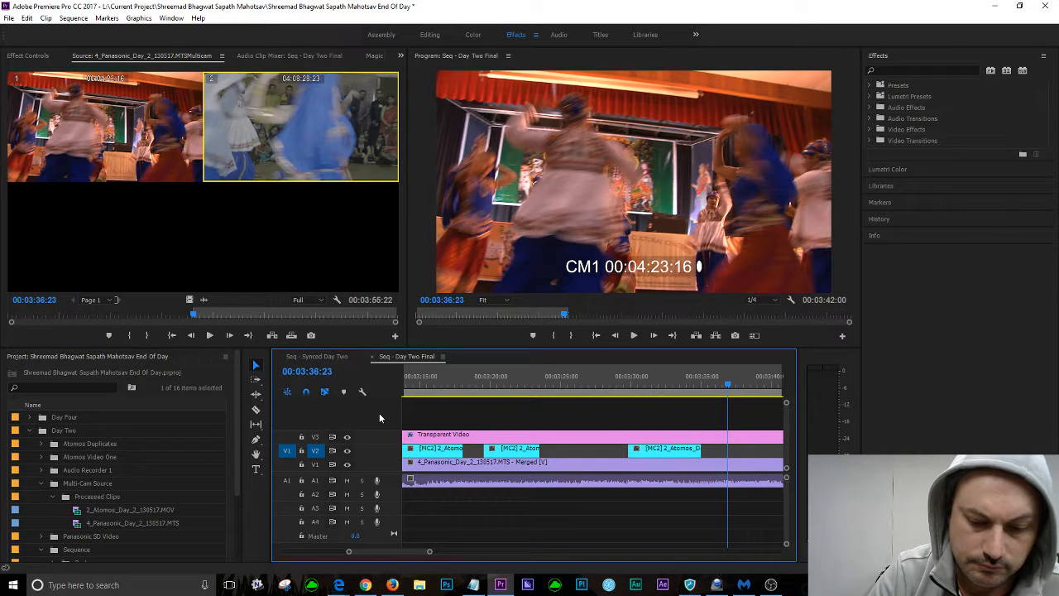
key("i")
scroll(379, 417, "down", 5)
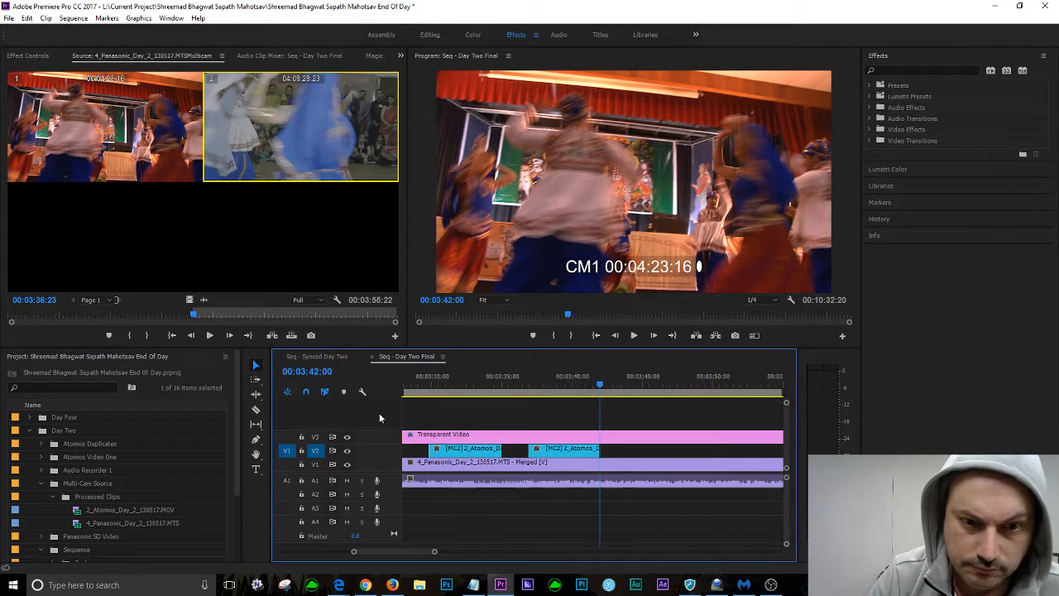
Play the sequence from the gap before the new V2 clip on to 00:03:46:04 to check the cut
left_click(468, 389)
key("space")
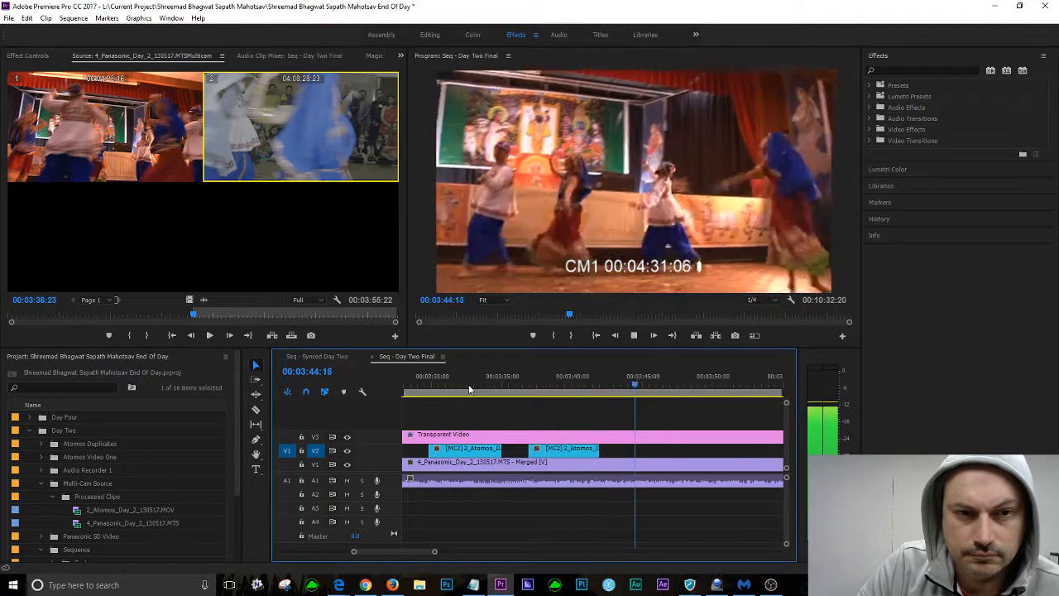
key("space")
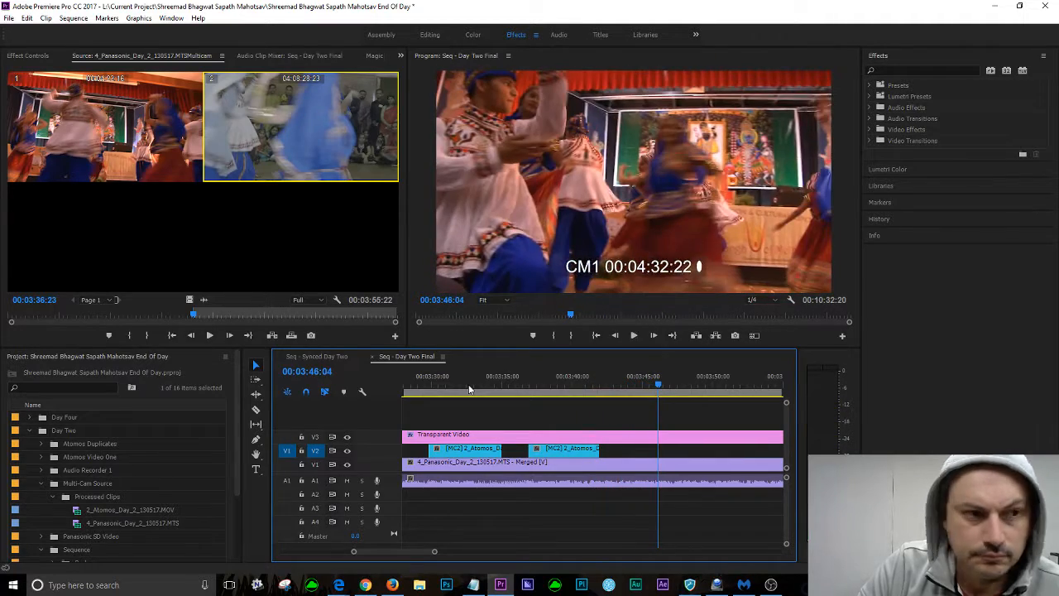
Play the multicam source on past 00:03:50:11 to look for the next usable camera 2 shot
left_click(56, 336)
key("space")
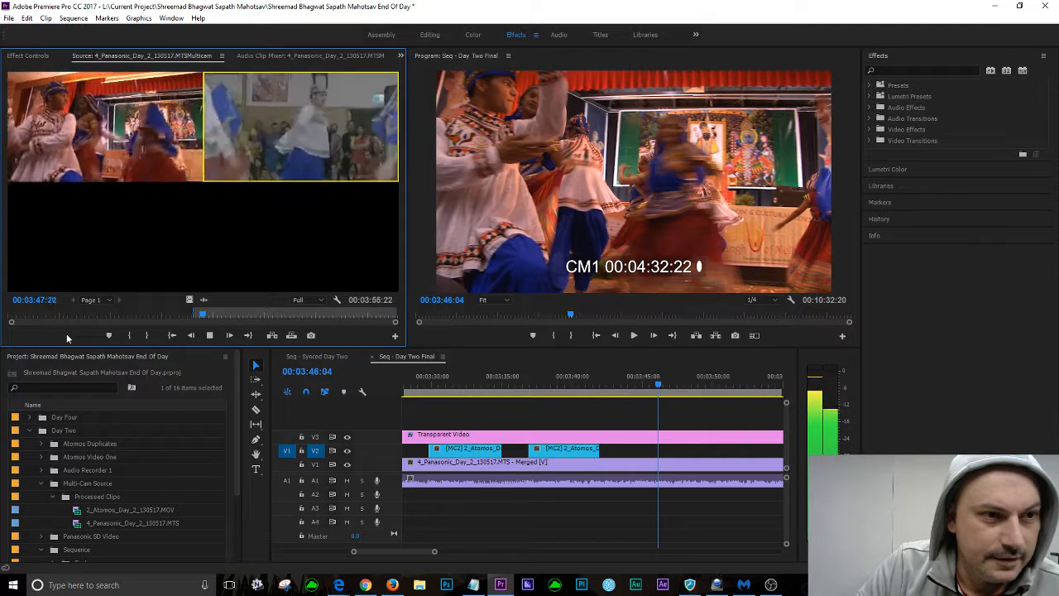
key("space")
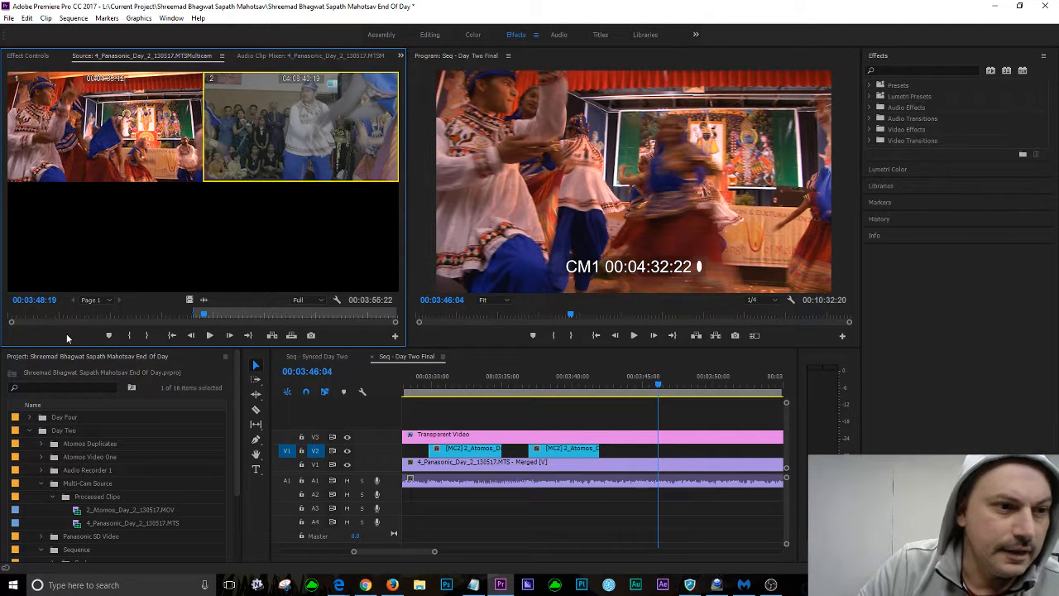
key("space")
key("space")
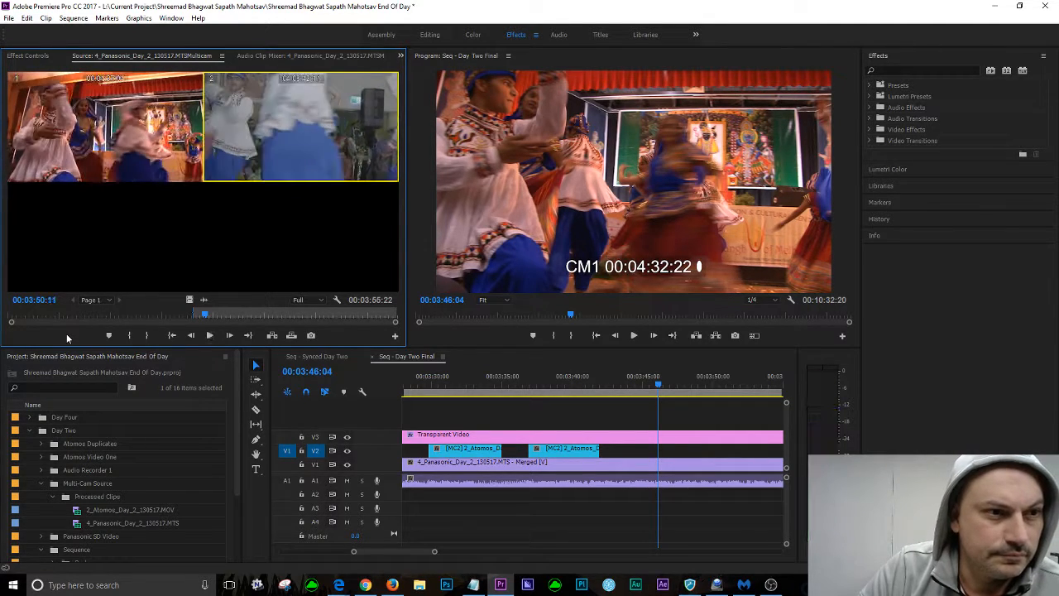
key("space")
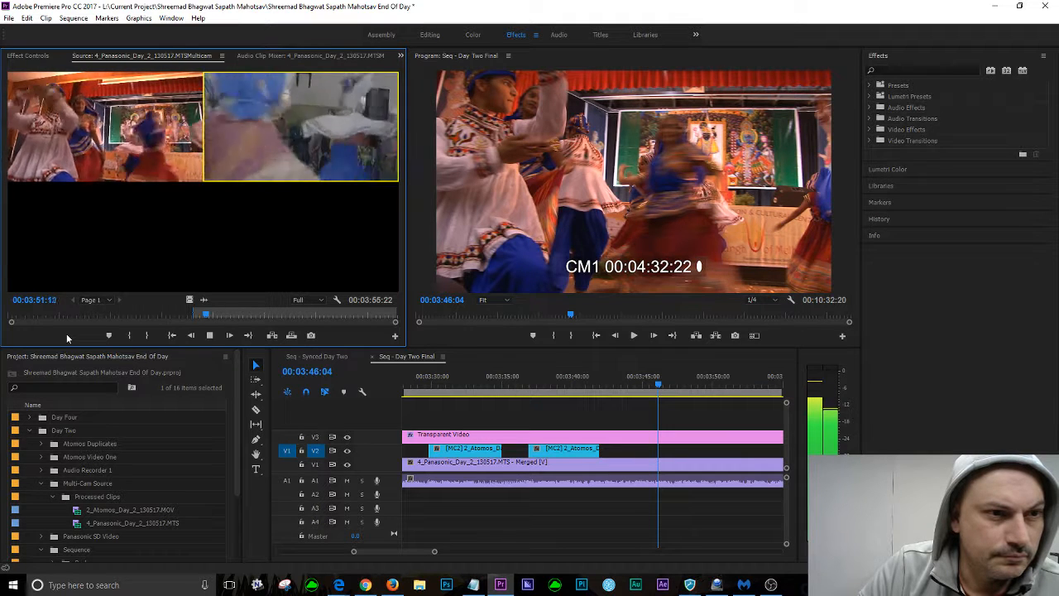
Replay the multicam source from about 00:03:45 and mark a new source In point at 00:03:50:11
key("space")
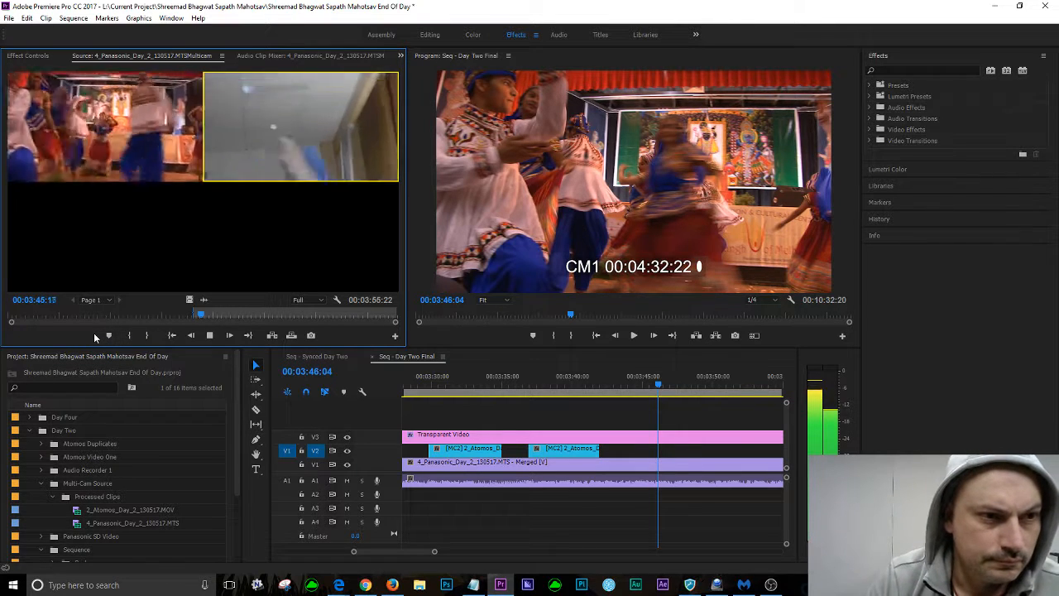
key("space")
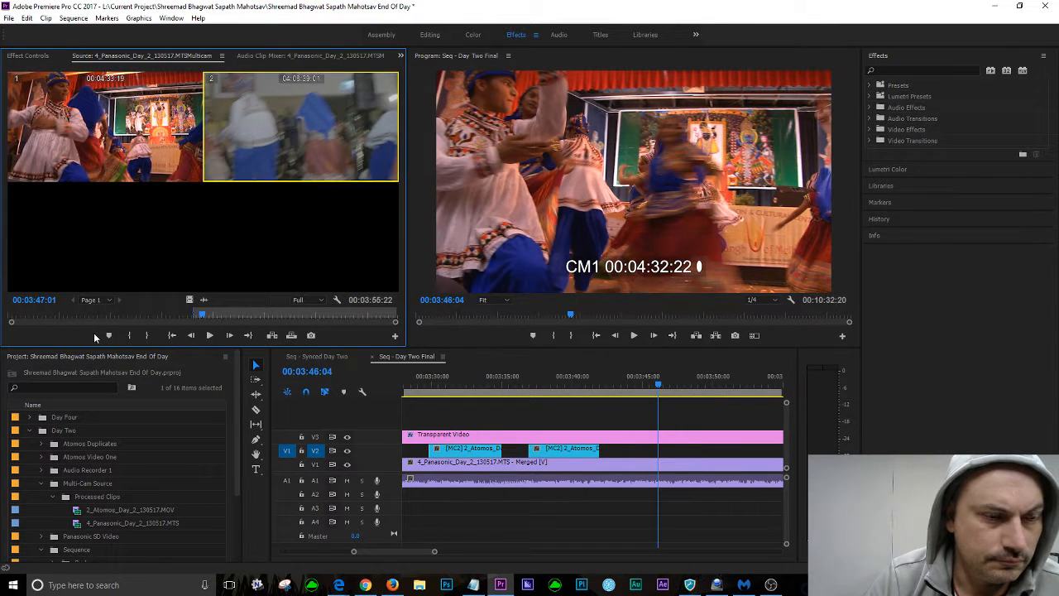
key("space")
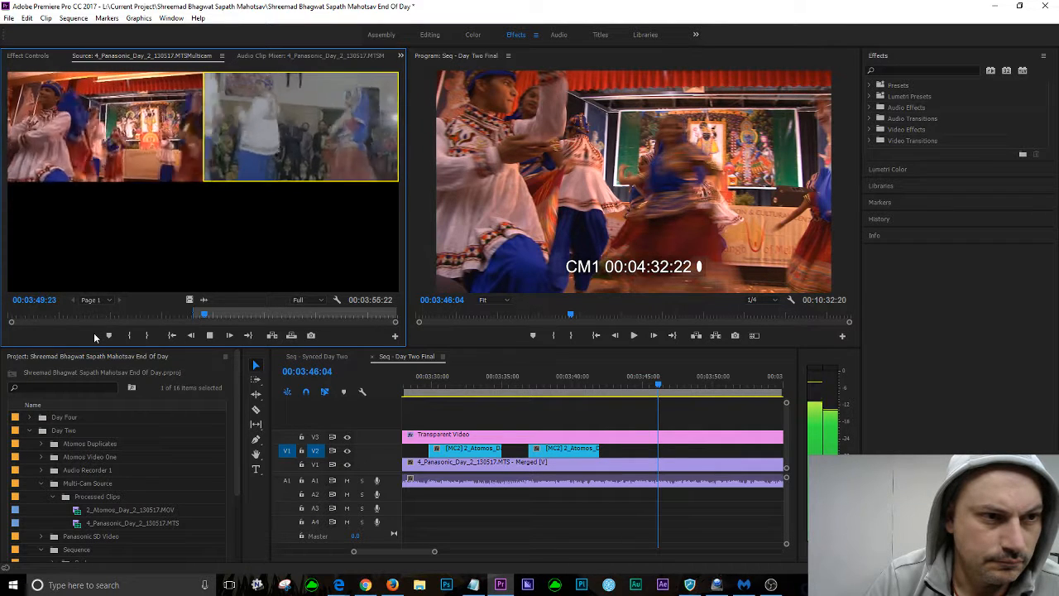
key("space")
key("i")
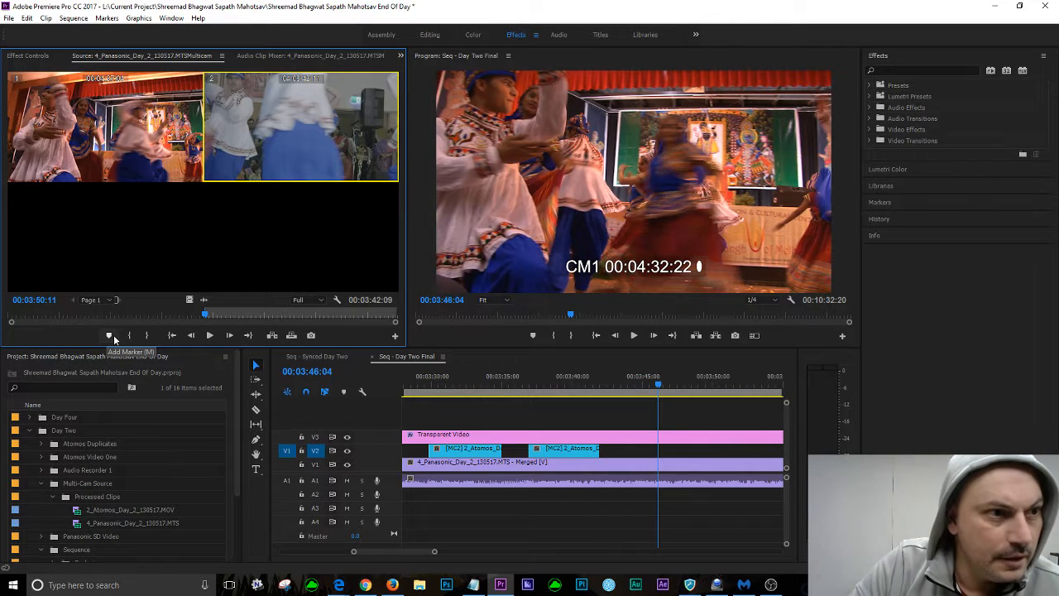
Play the multicam source on to 00:03:59:00 and mark the sequence Out point at the matching 00:03:59:00
key("space")
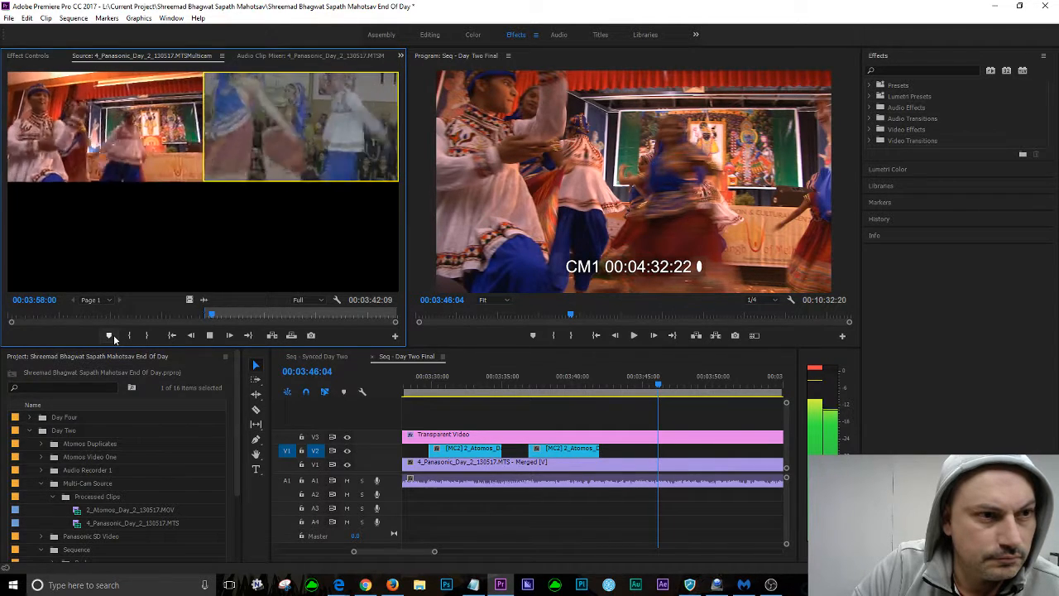
key("space")
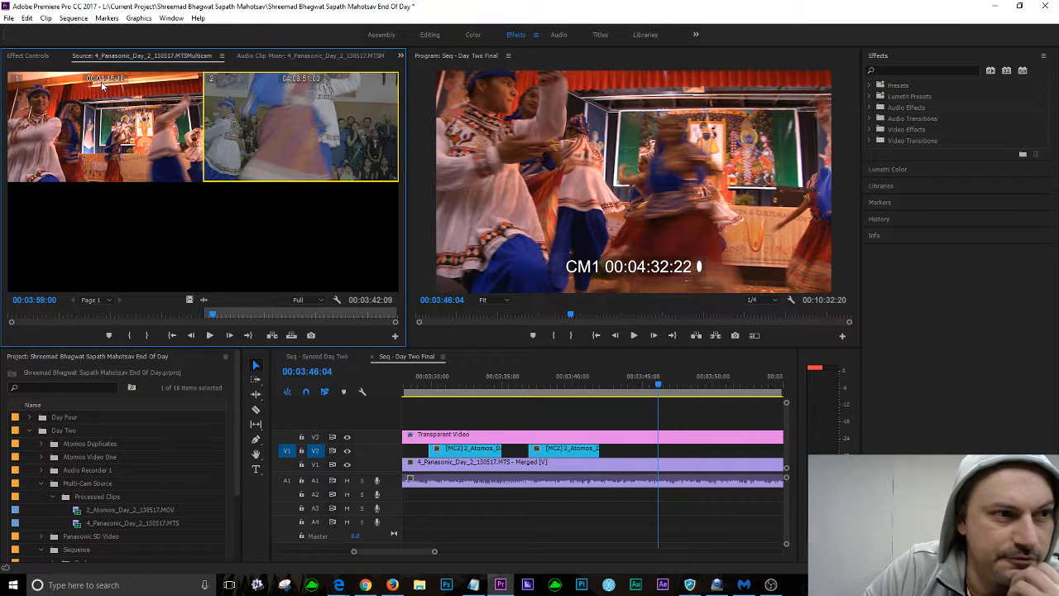
left_click_drag(657, 384, 732, 393)
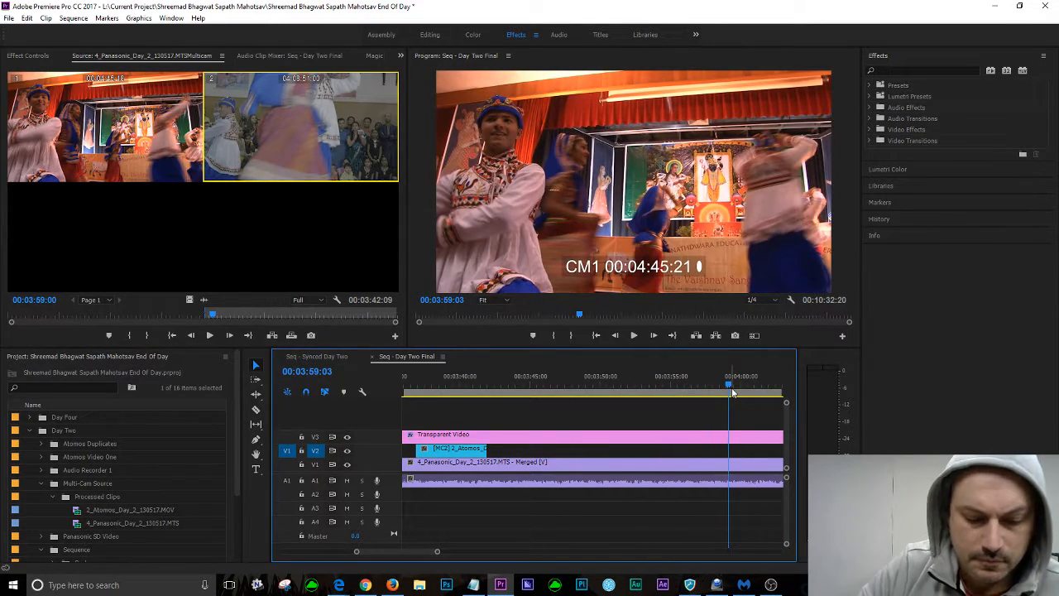
key("Left")
key("Left")
key("Left")
key("Left")
key("Right")
key("Right")
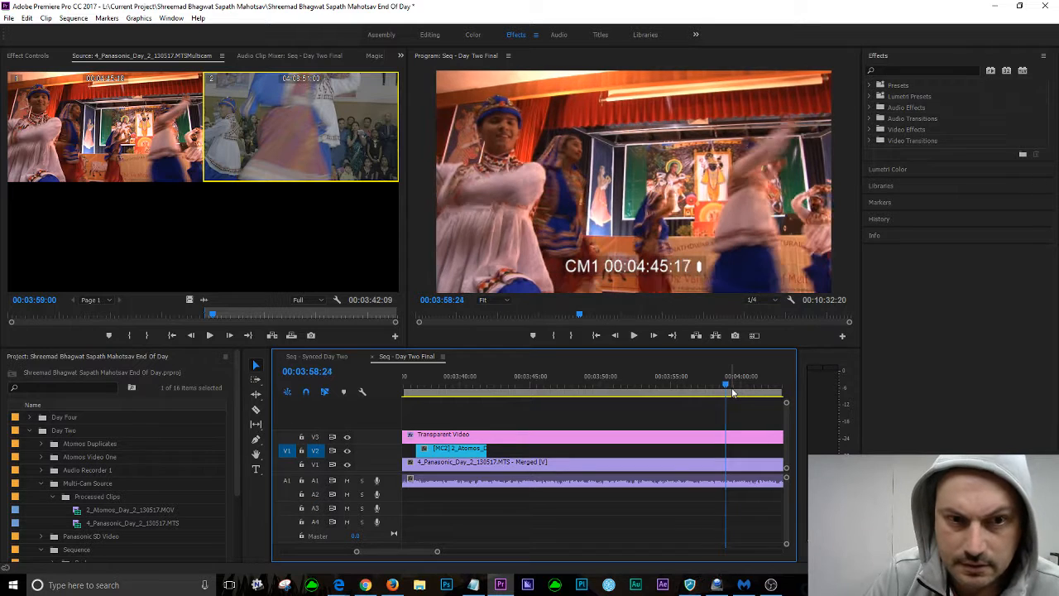
key("o")
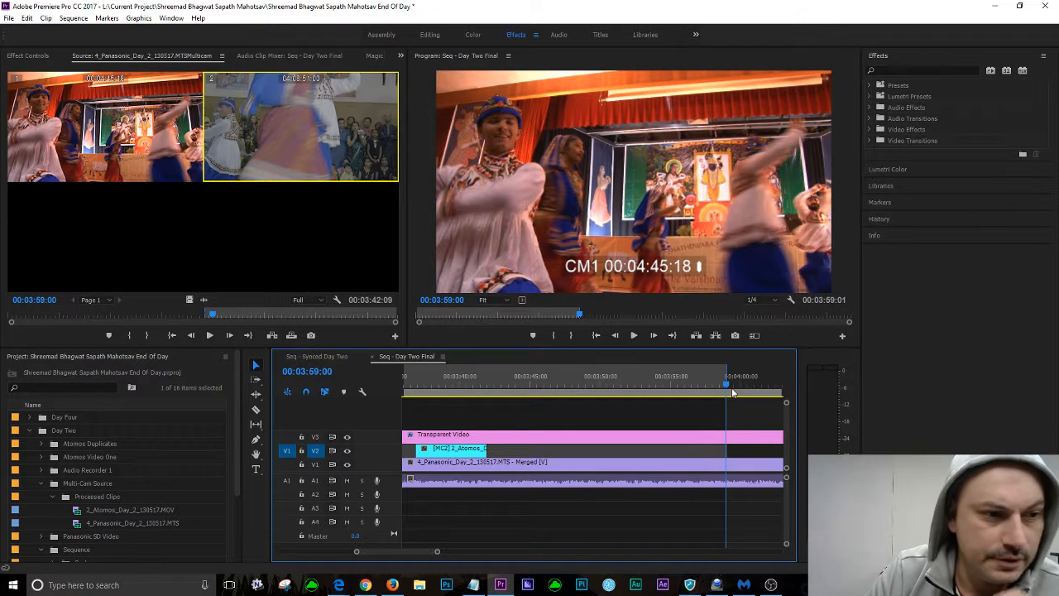
Mark the sequence In point at 00:03:50:11, matching the source In point, and overwrite the camera 2 shot onto V2
left_click(78, 333)
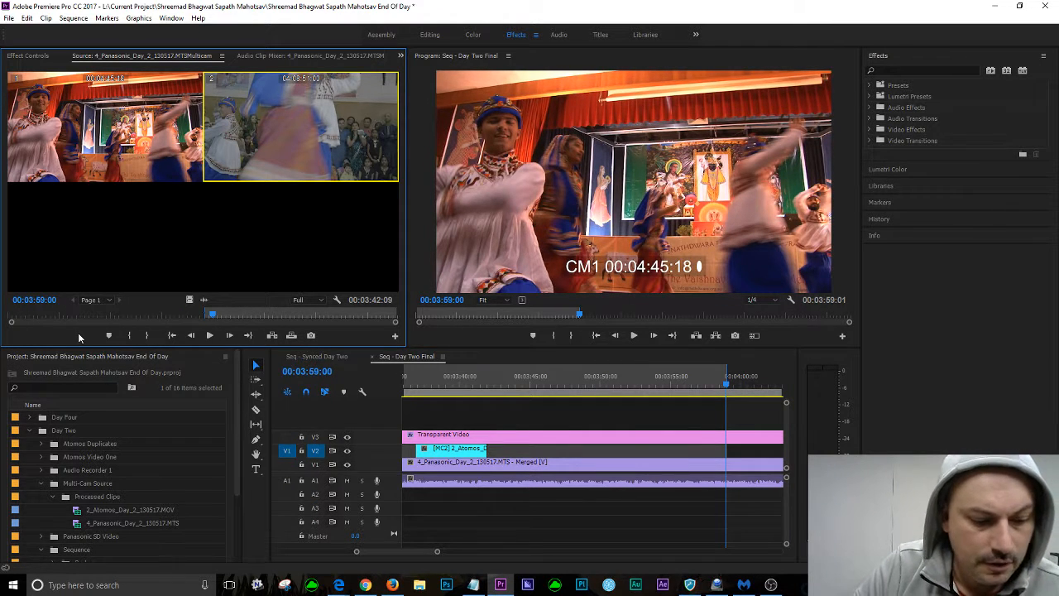
key("shift+i")
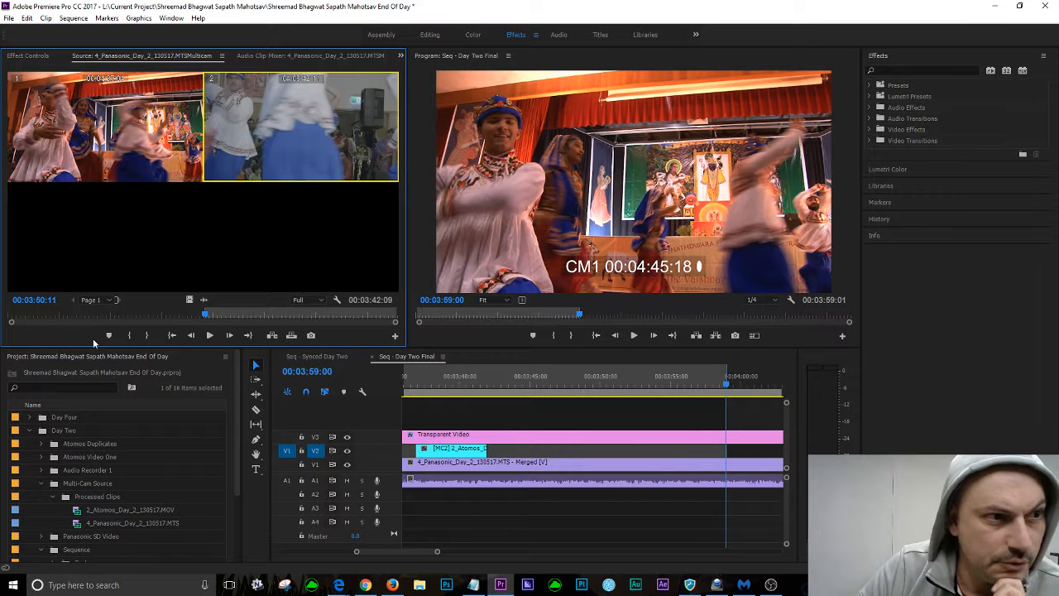
left_click(620, 382)
left_click_drag(619, 384, 611, 389)
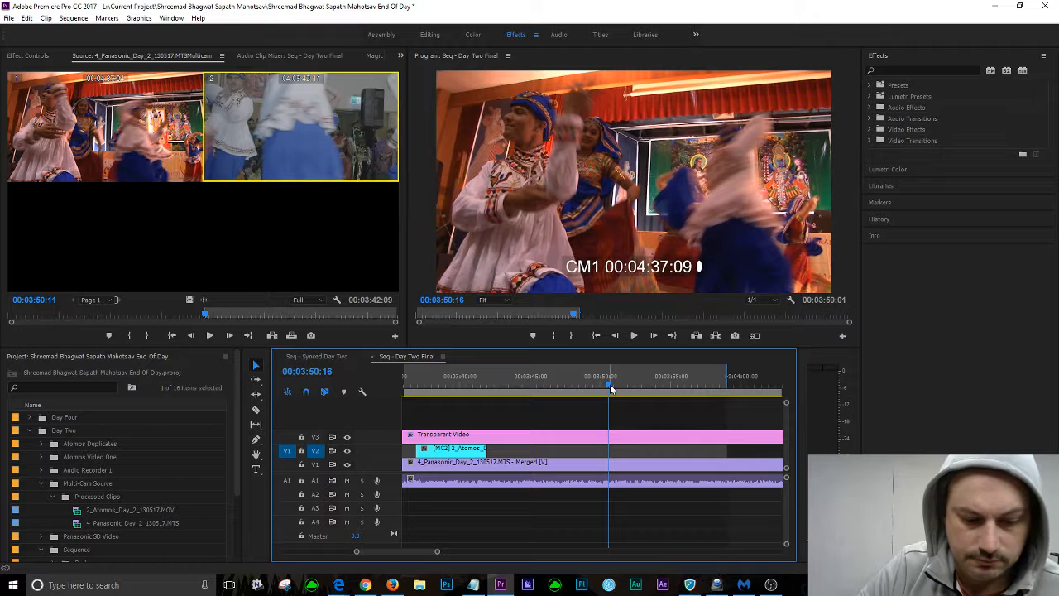
key("shift+Left")
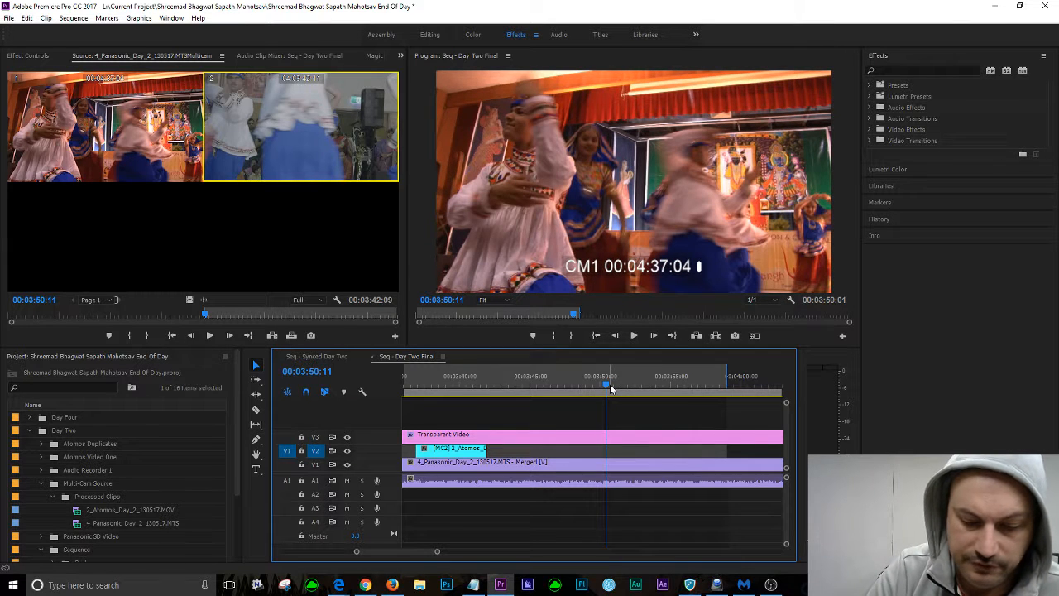
key("i")
key("period")
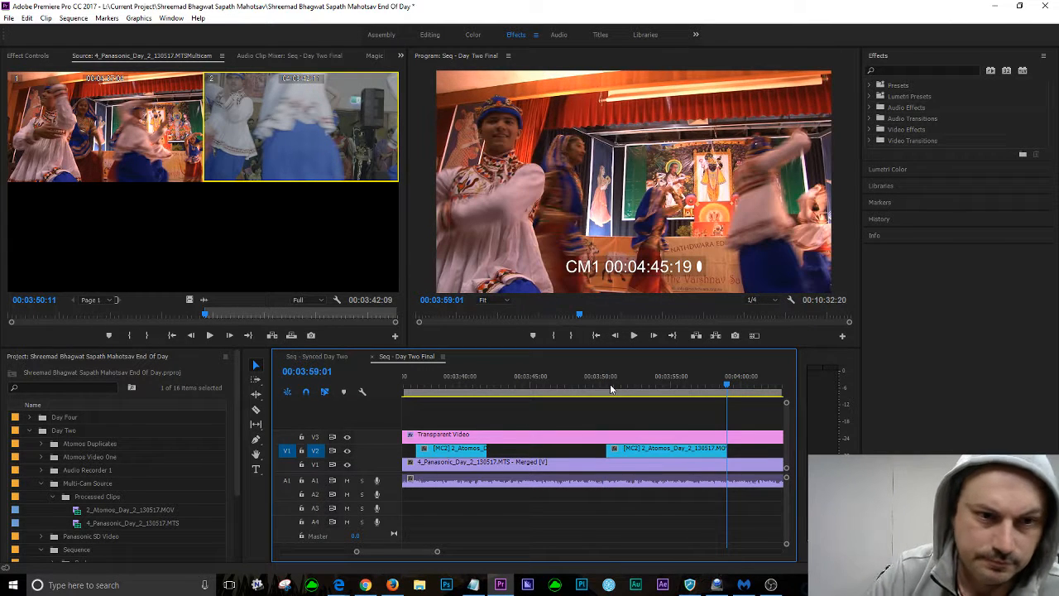
Play the sequence from 00:03:47:16 through the new V2 clip to check its cuts
left_click(568, 376)
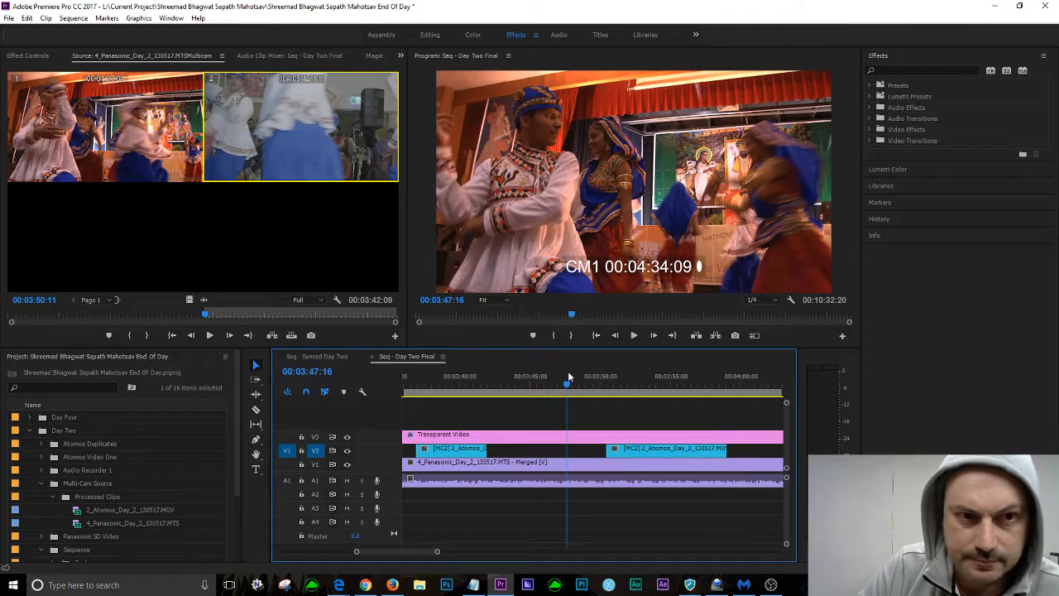
key("space")
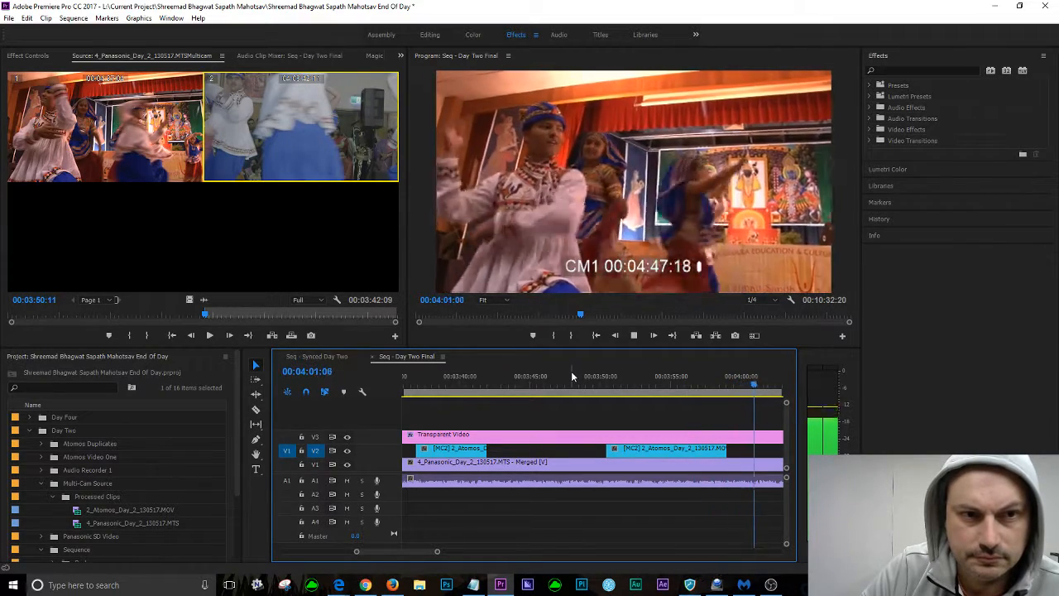
Review the multicam source clip around 00:03:55 and mark its In point at 00:03:55:00
key("space")
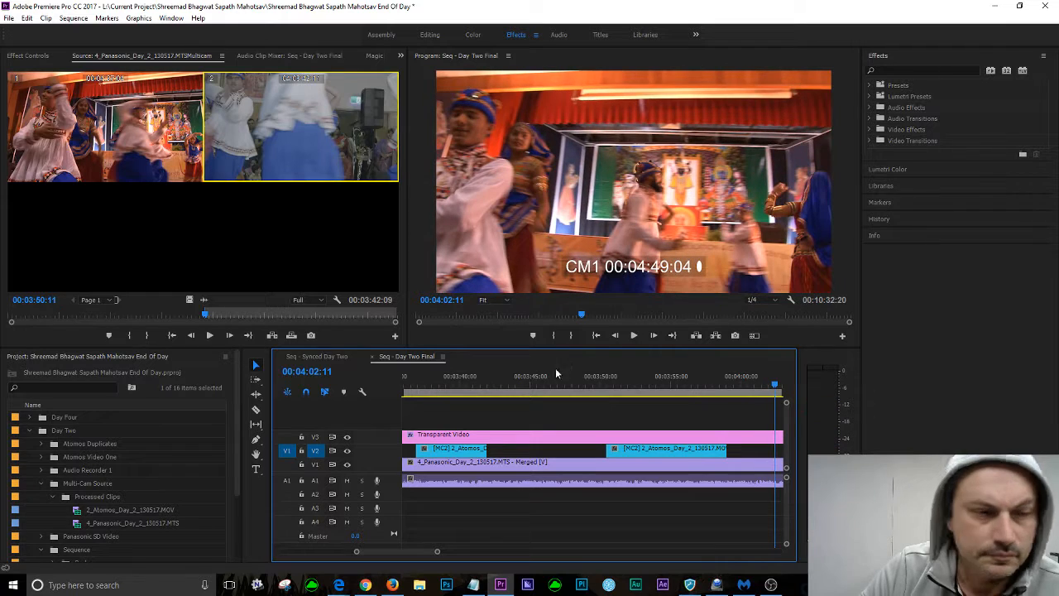
left_click(41, 321)
key("space")
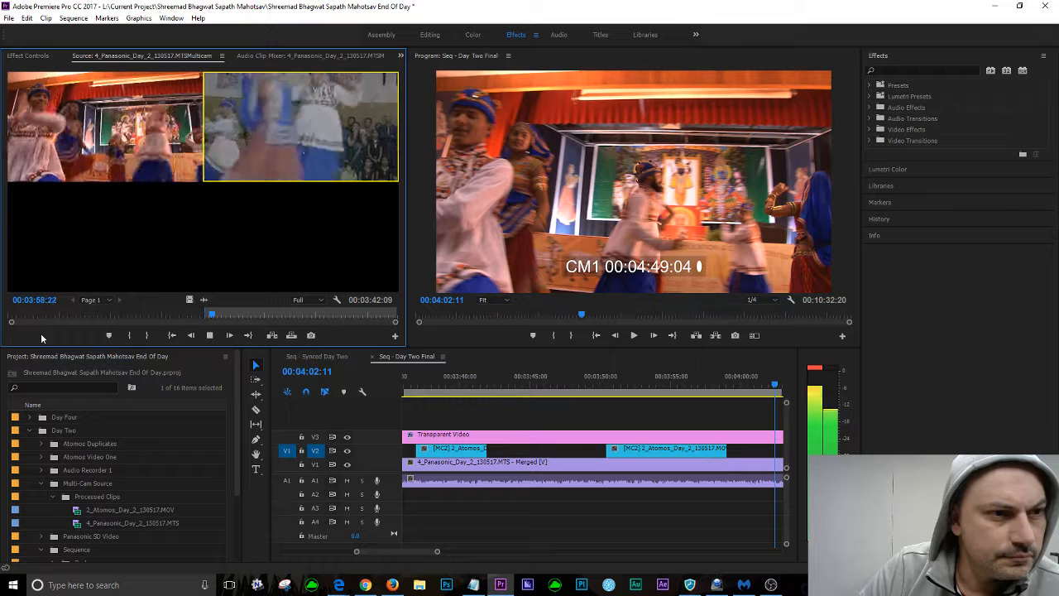
key("space")
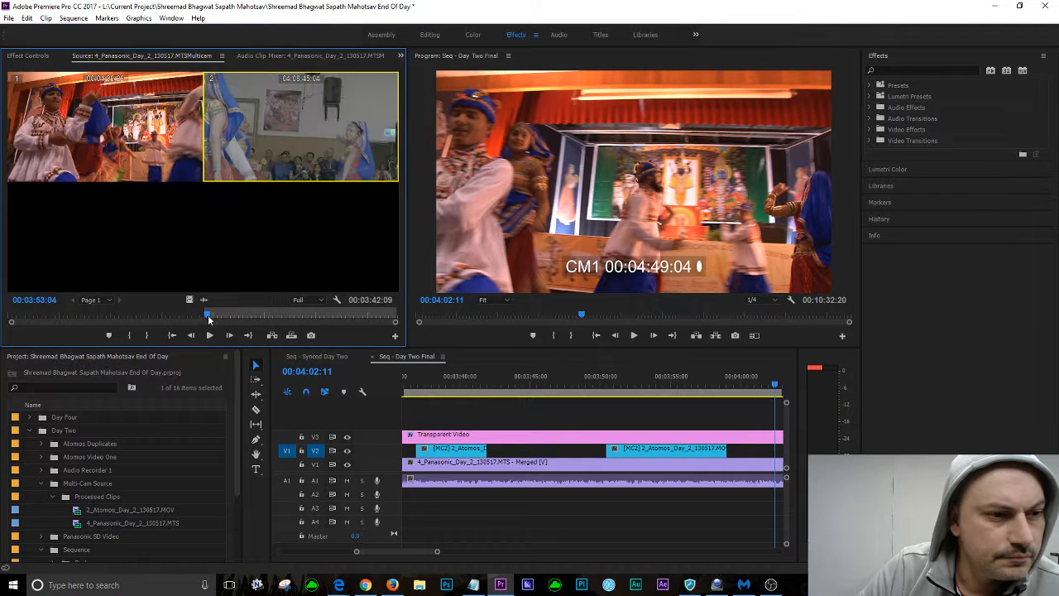
key("space")
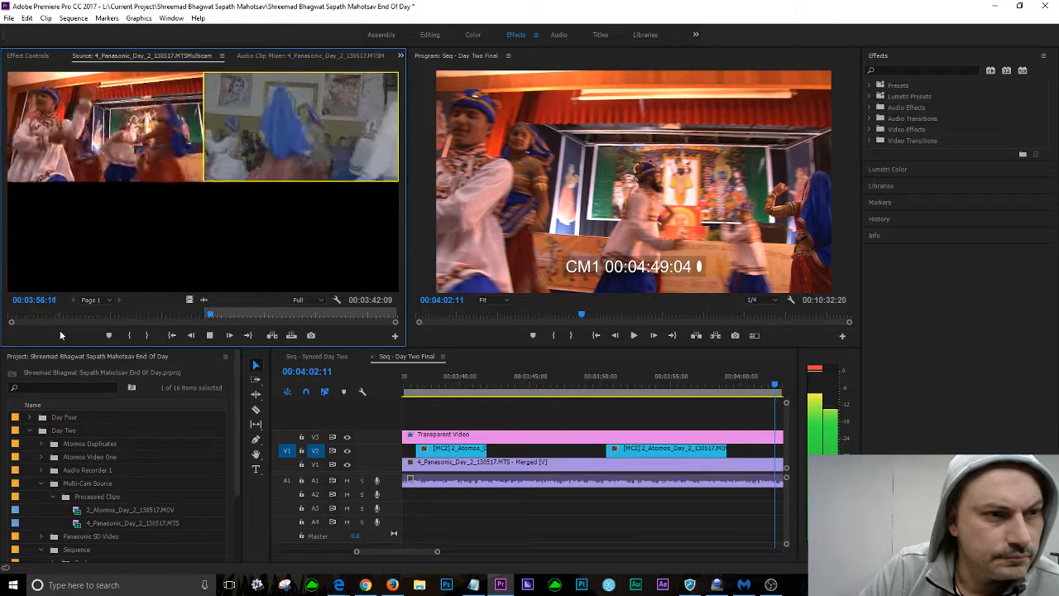
key("space")
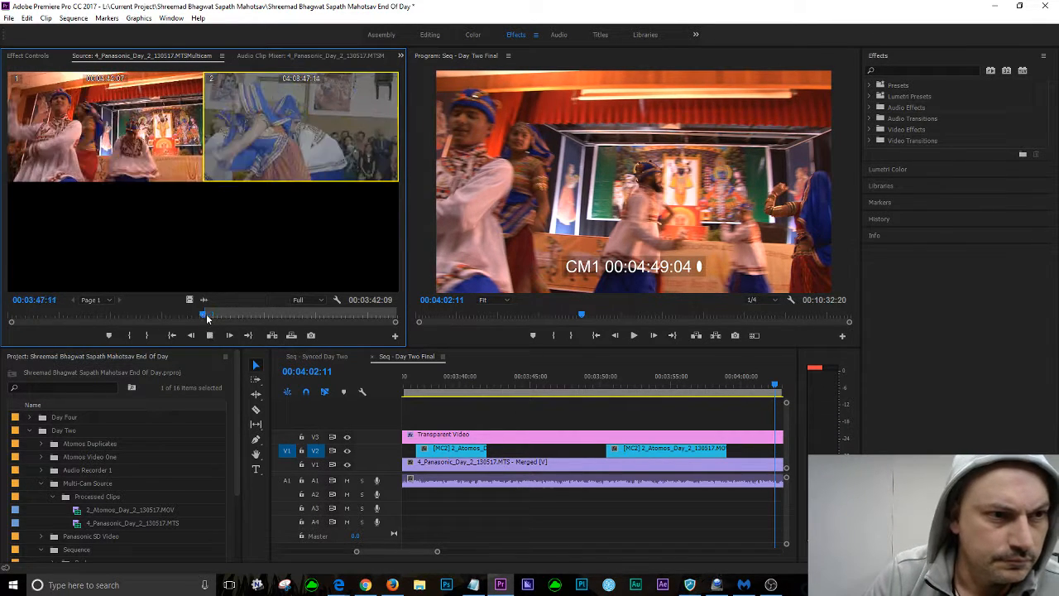
key("space")
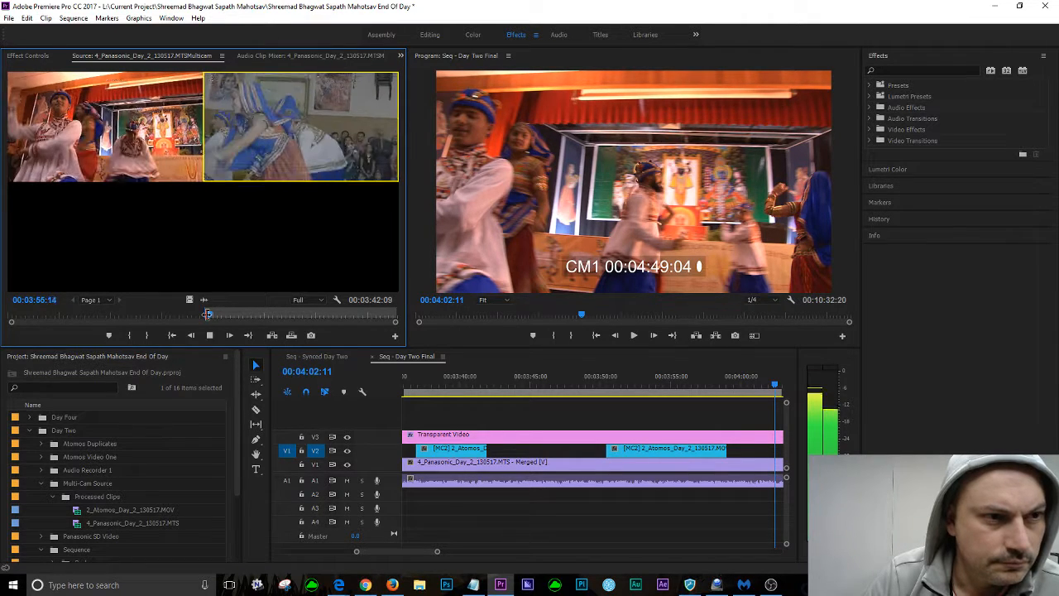
key("space")
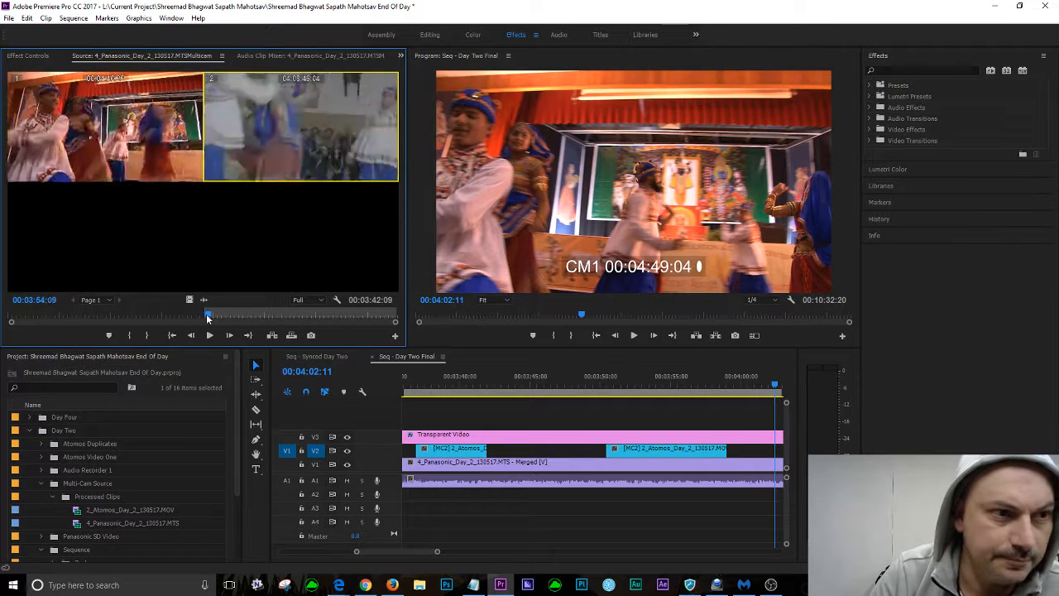
key("space")
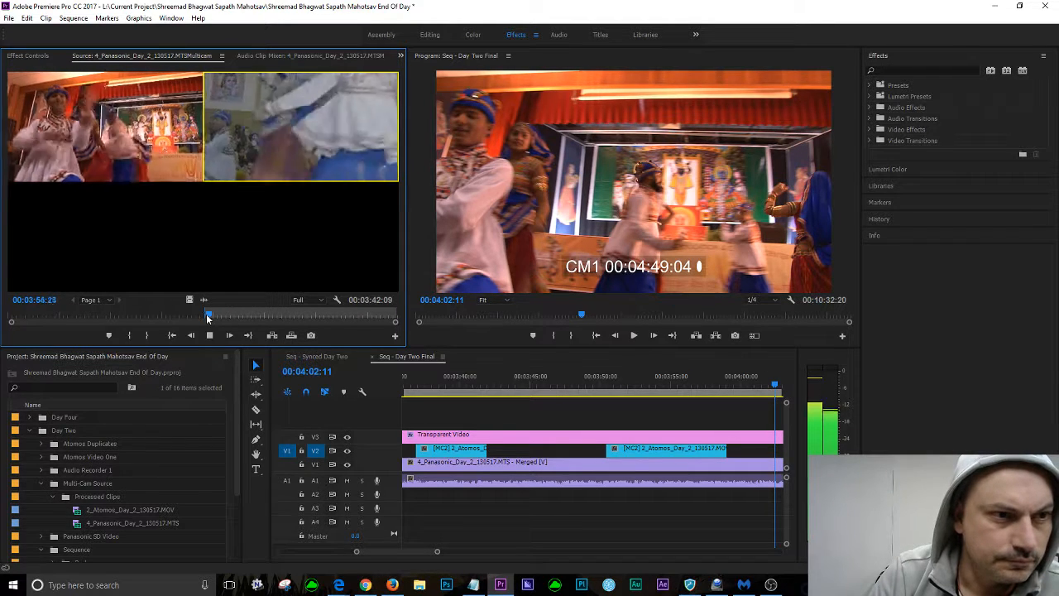
key("space")
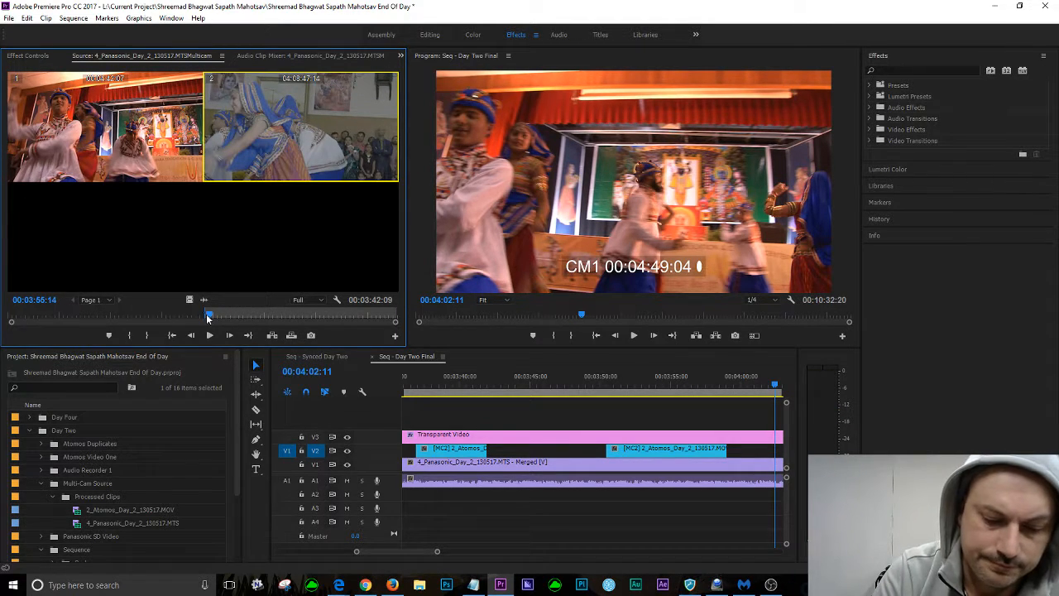
key("space")
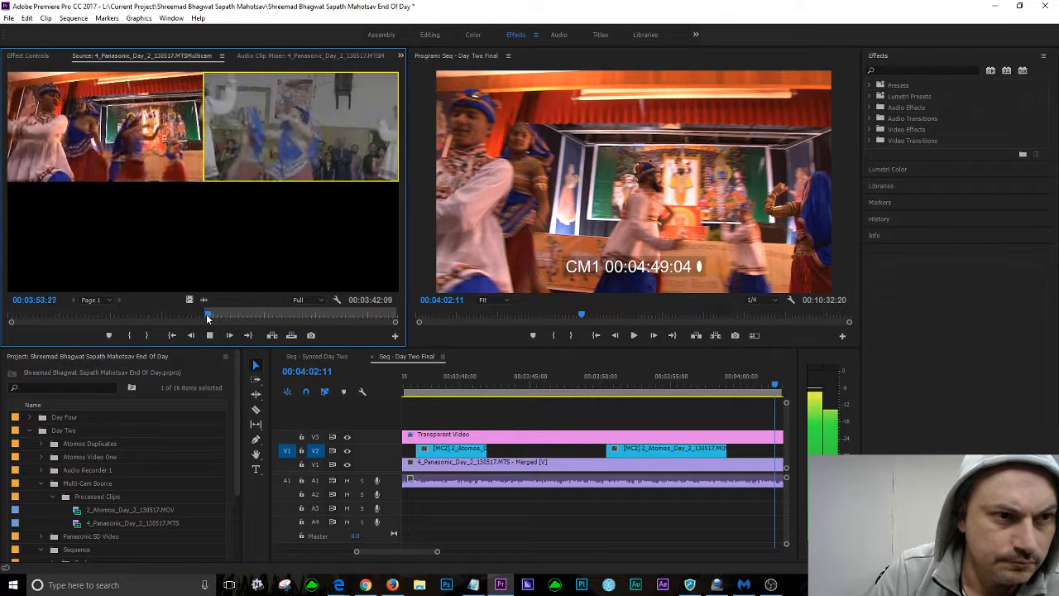
key("space")
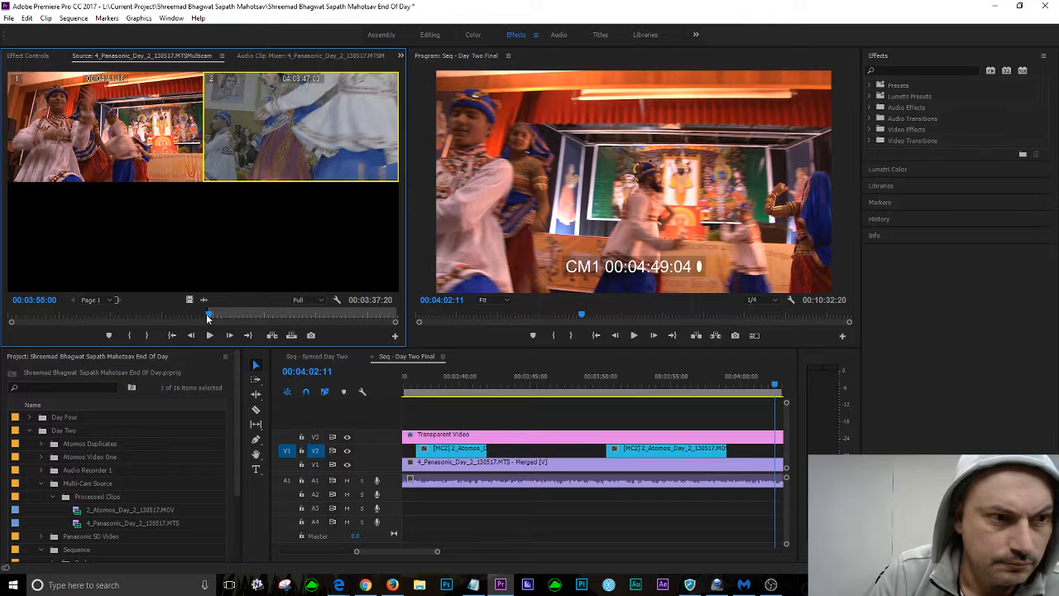
Find the shot's end in the source at 00:04:00:19 and mark the sequence's Out point at that same timecode
key("space")
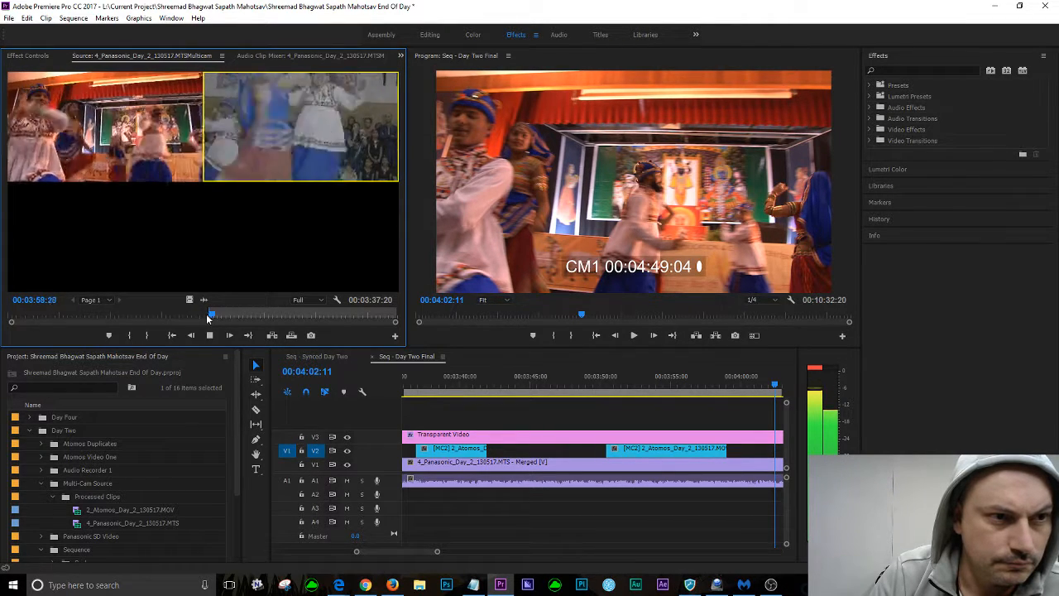
key("space")
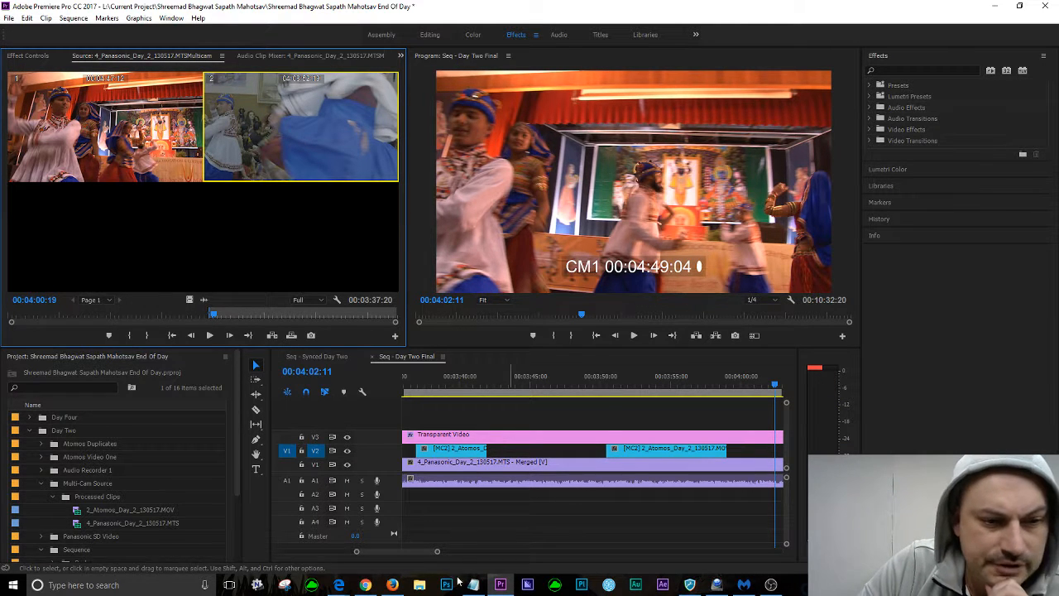
left_click_drag(394, 550, 399, 549)
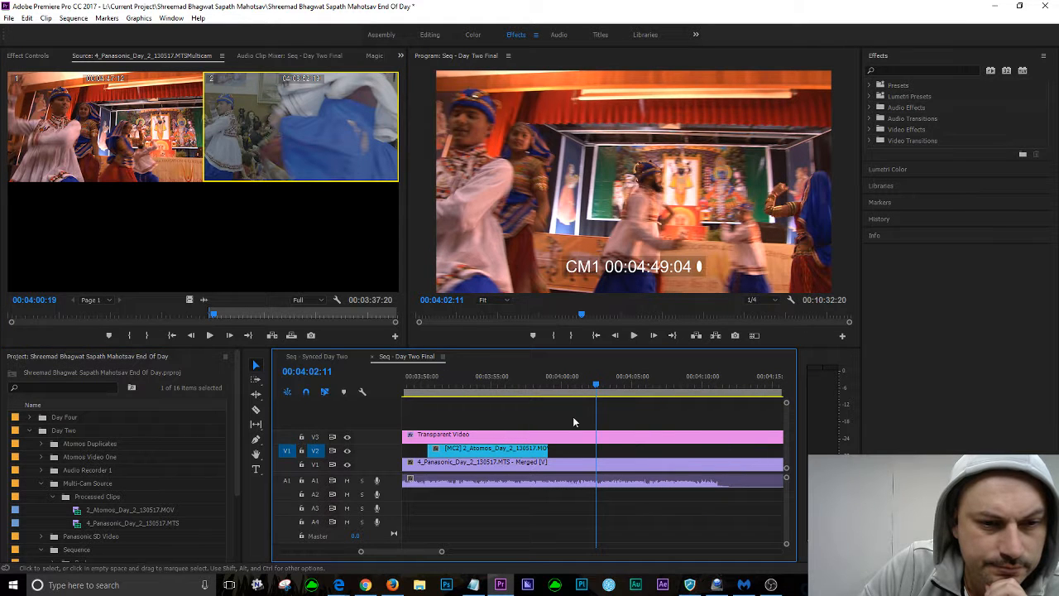
left_click_drag(596, 386, 570, 382)
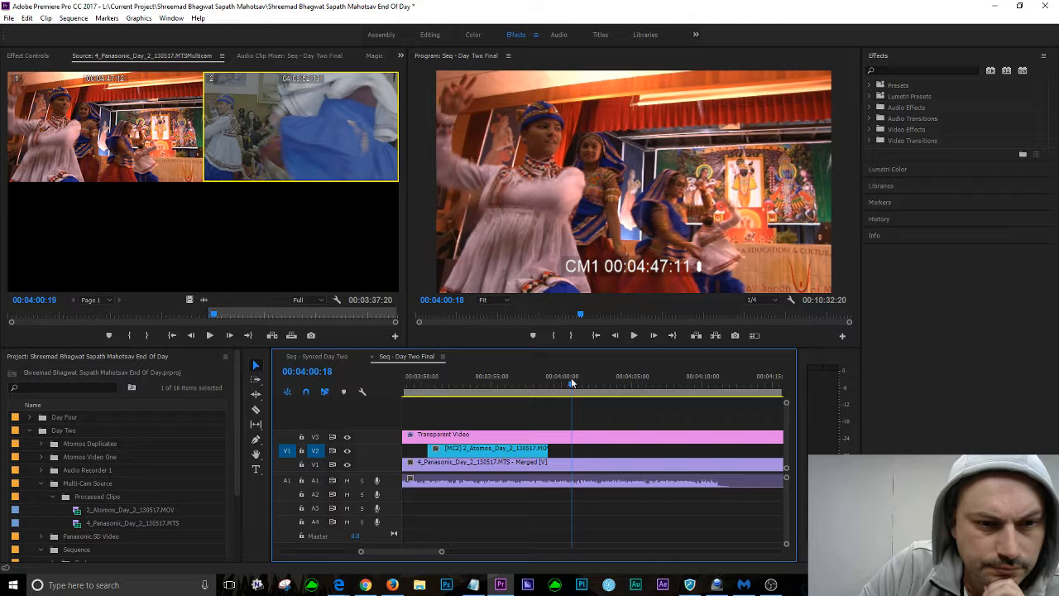
left_click_drag(571, 382, 572, 382)
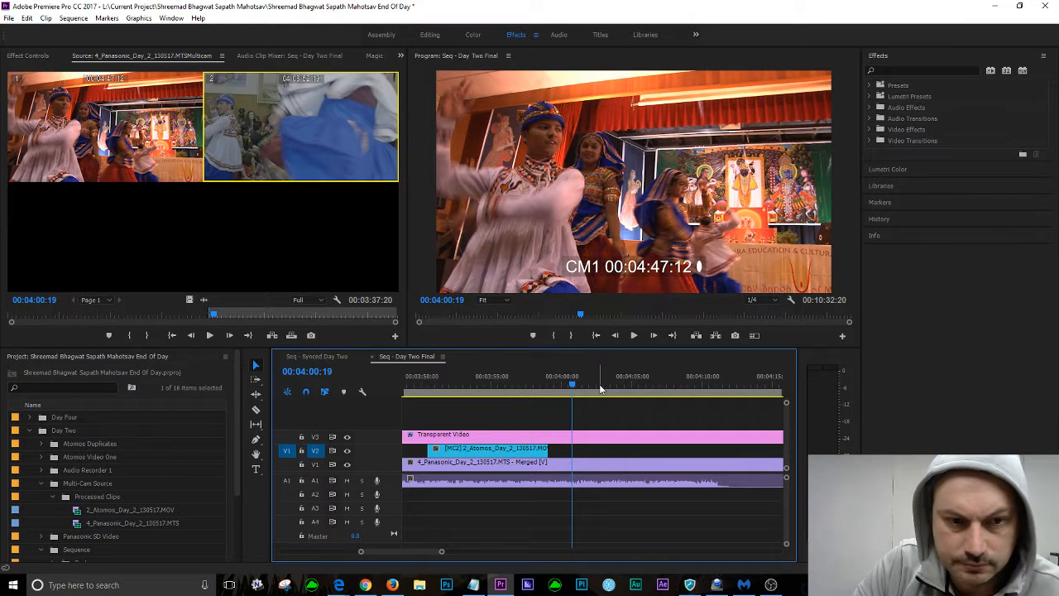
key("o")
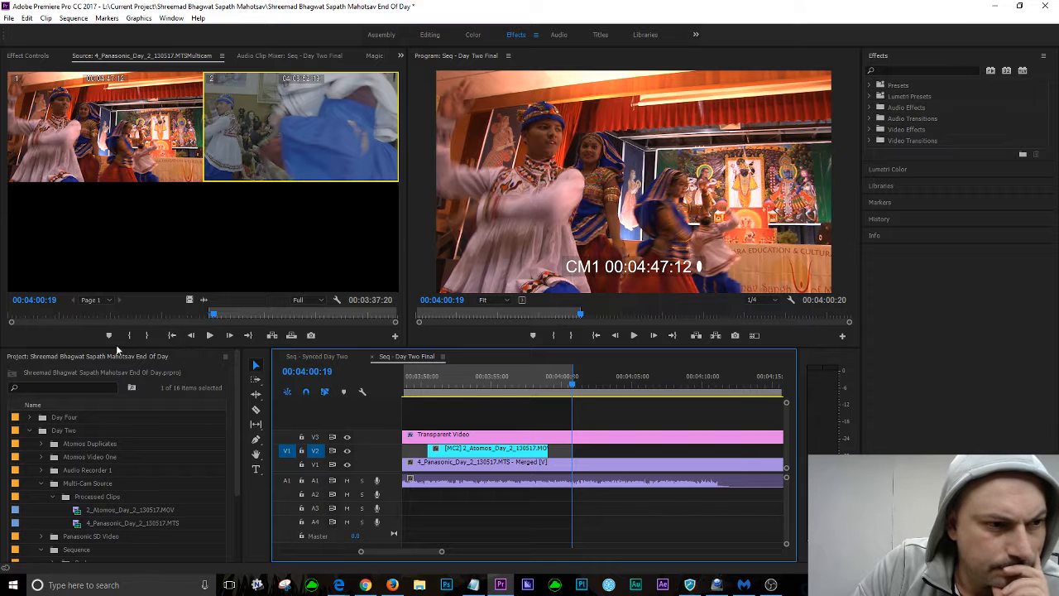
Play the multicam source onward from its In point to look for a better start for the camera 2 shot
left_click(69, 340)
key("shift+i")
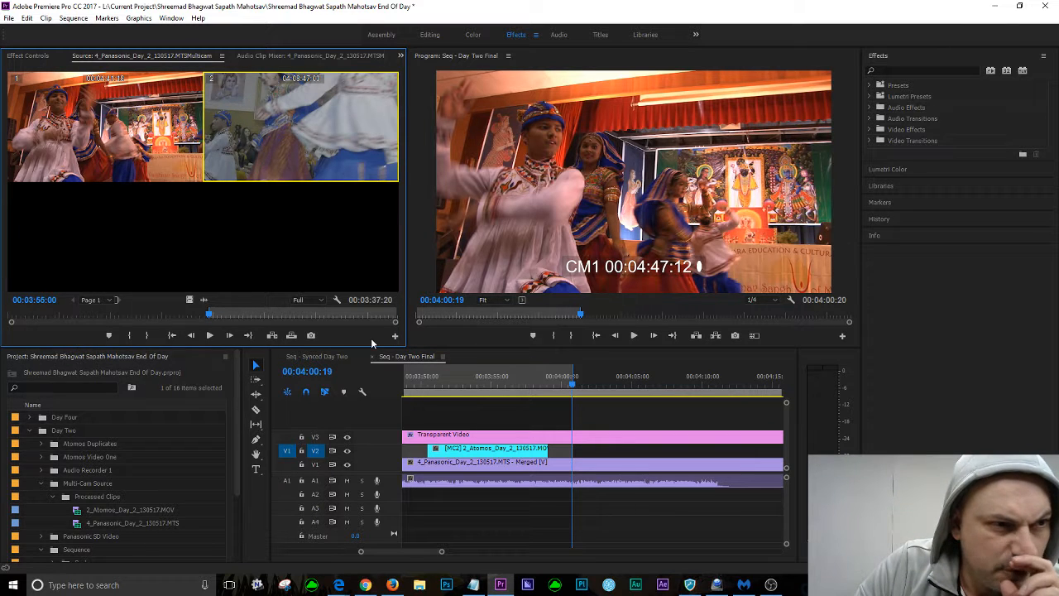
mouse_move(573, 381)
left_mouse_down()
mouse_move(475, 369)
mouse_move(559, 373)
left_mouse_up()
left_click(58, 331)
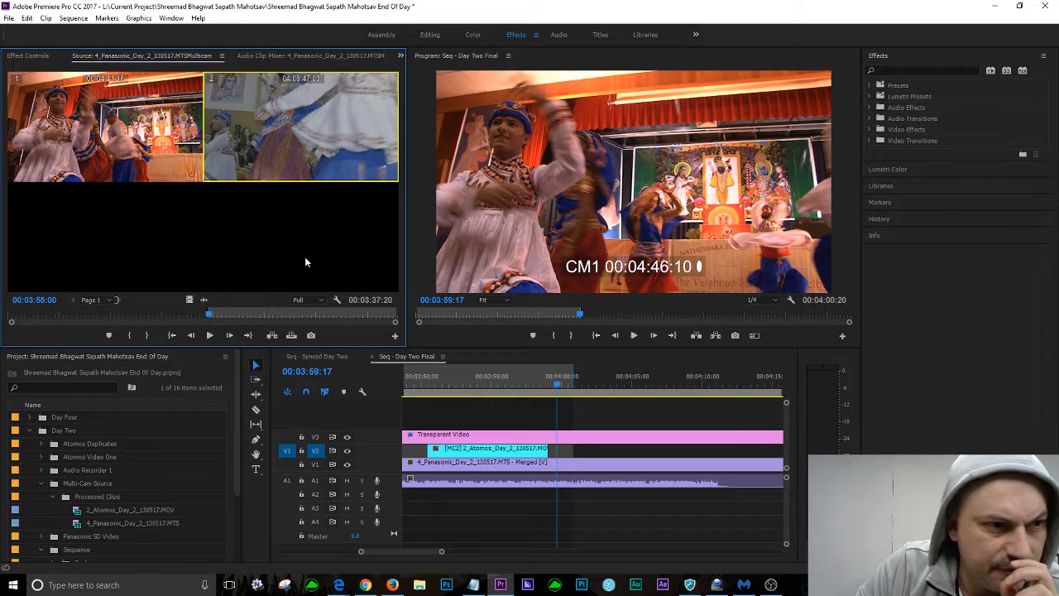
left_click_drag(209, 318, 238, 319)
left_click_drag(244, 317, 211, 313)
key("space")
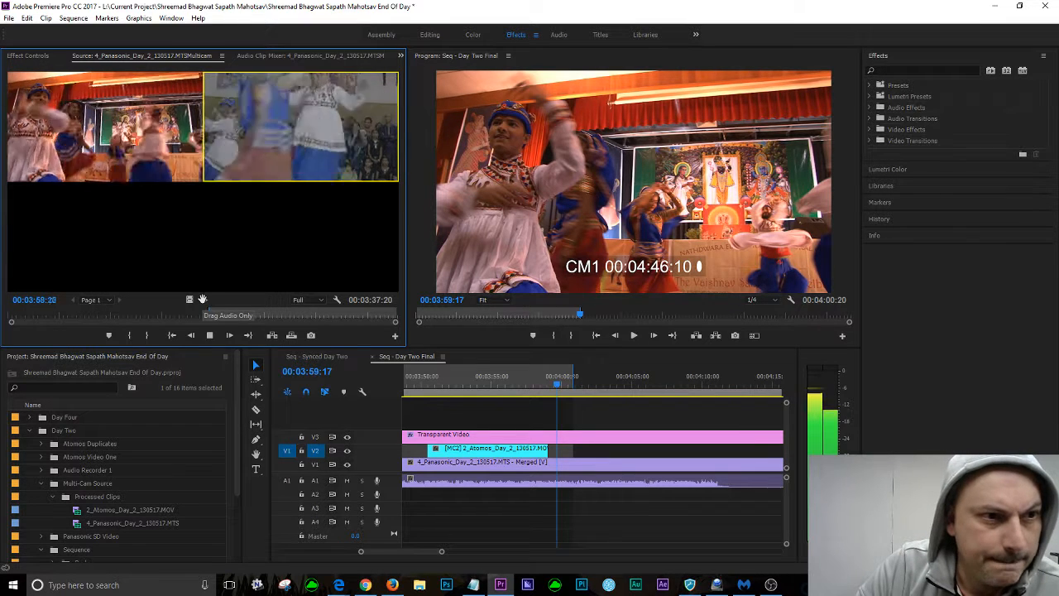
key("space")
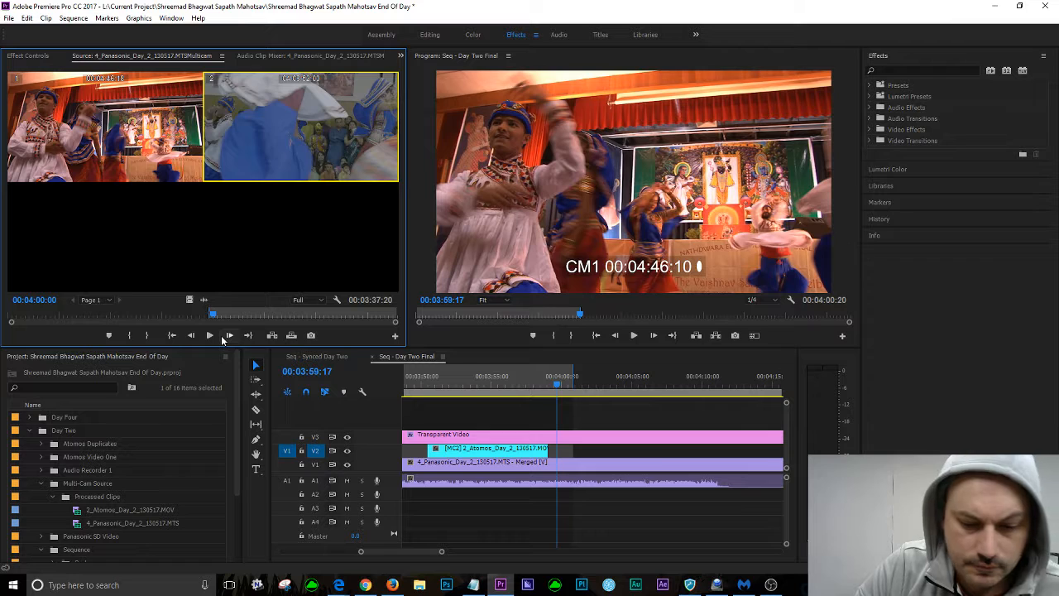
Replay the source from 00:03:58:00 and mark its In point at 00:03:59:15
key("shift+Left")
key("shift+Left")
key("shift+Left")
key("shift+Left")
key("shift+Left")
key("shift+Left")
key("shift+Left")
key("shift+Left")
key("shift+Left")
key("shift+Left")
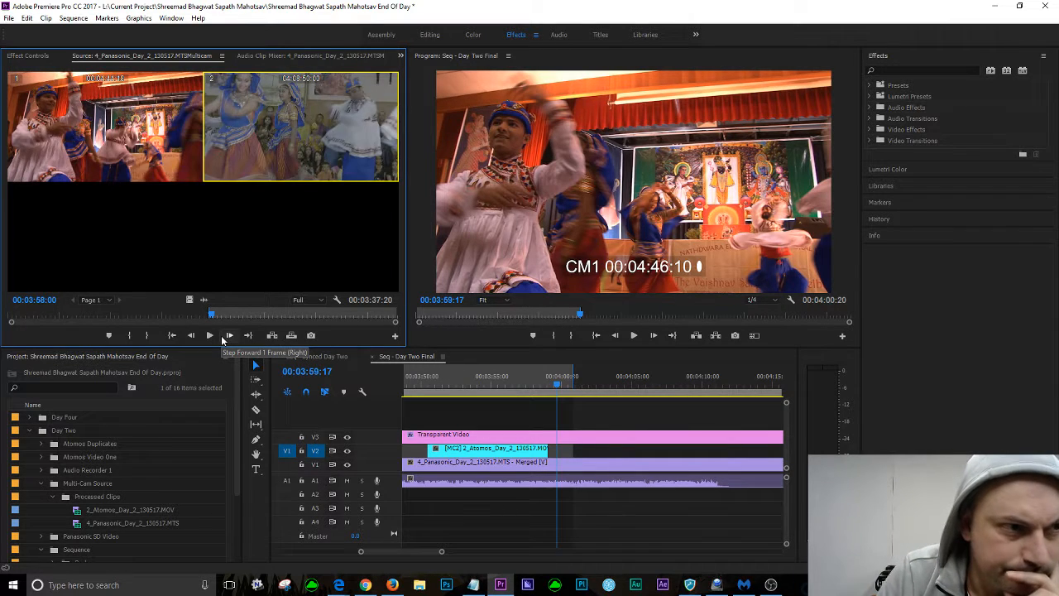
key("space")
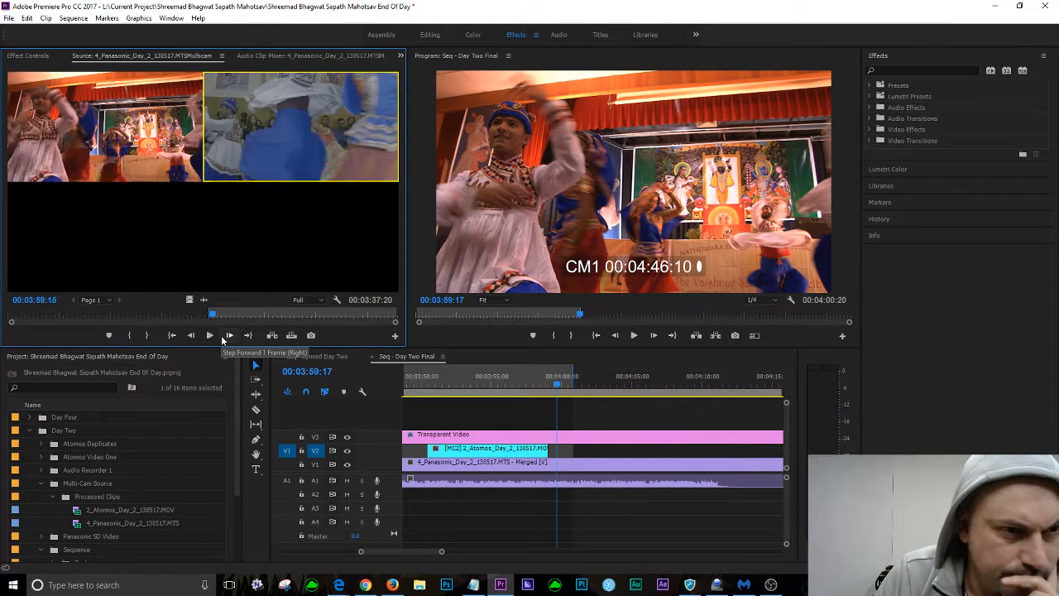
left_click(221, 339)
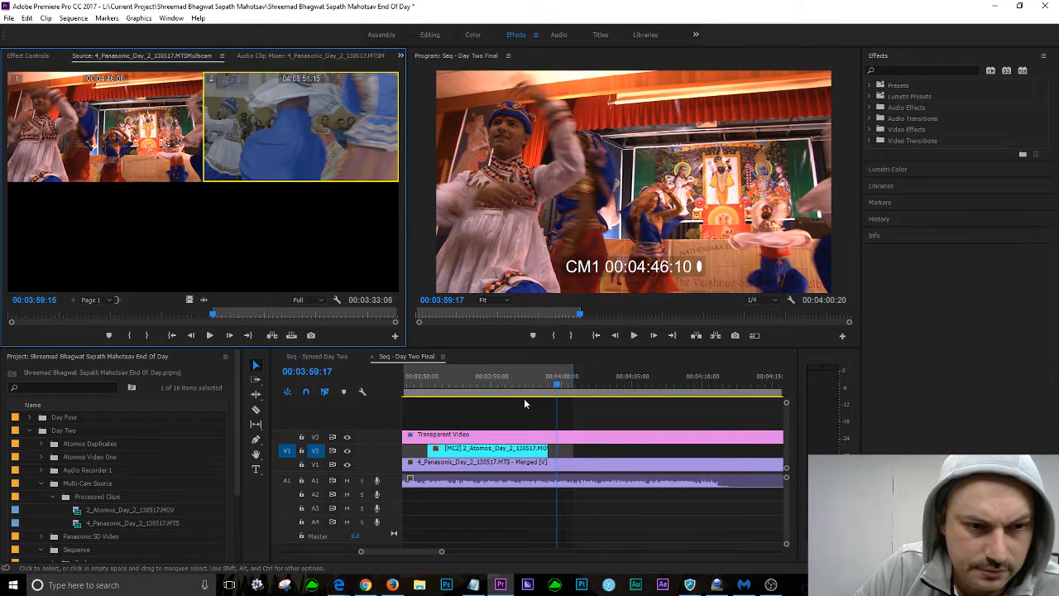
Mark the sequence's In point at 00:03:59:15, overwrite the marked source segment onto V2, and play back the edit
left_click(360, 417)
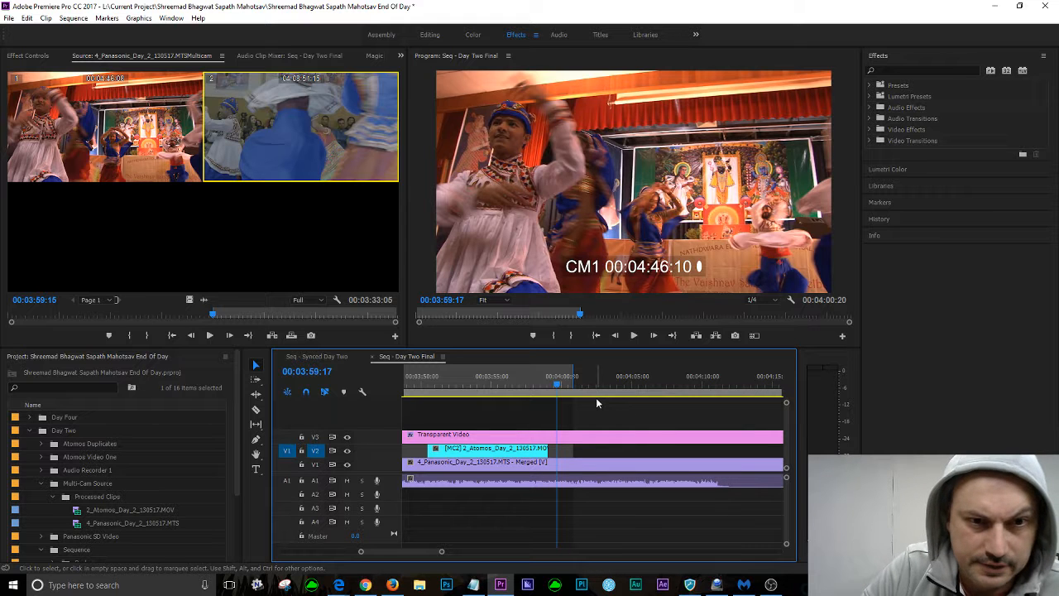
key("Left")
key("Left")
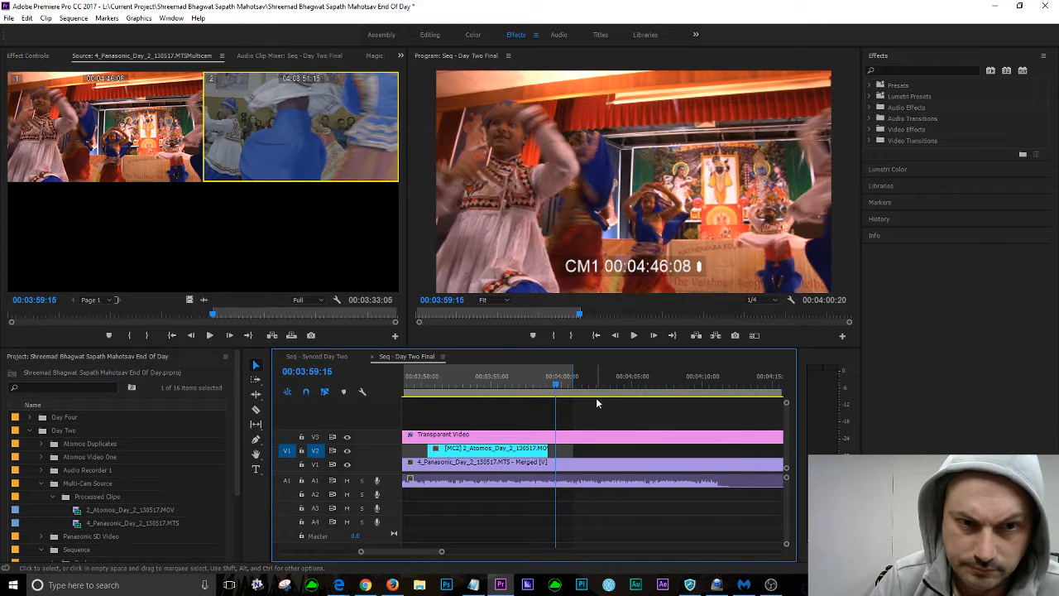
key("i")
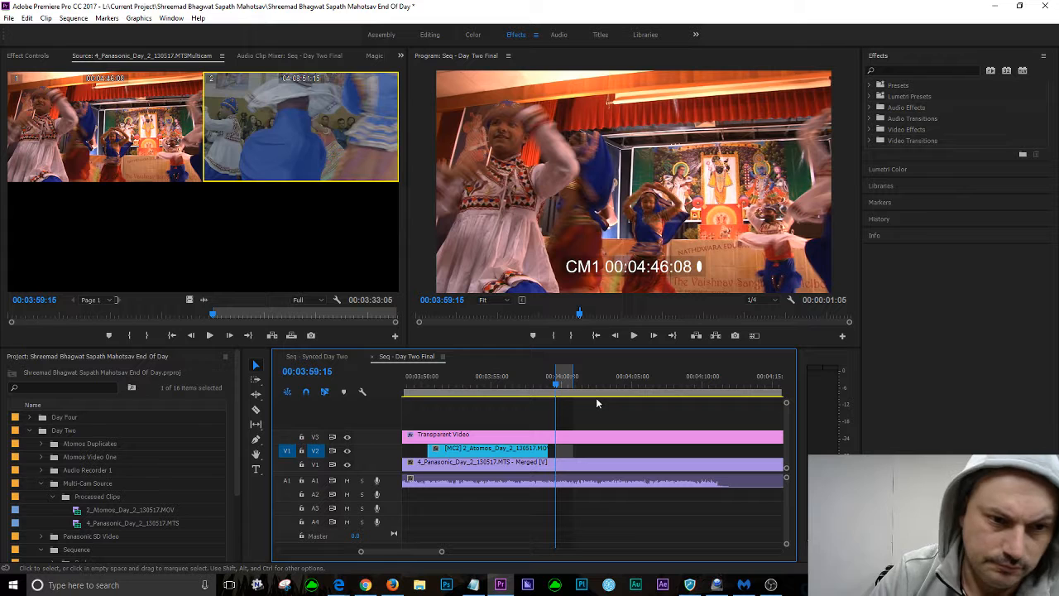
key("space")
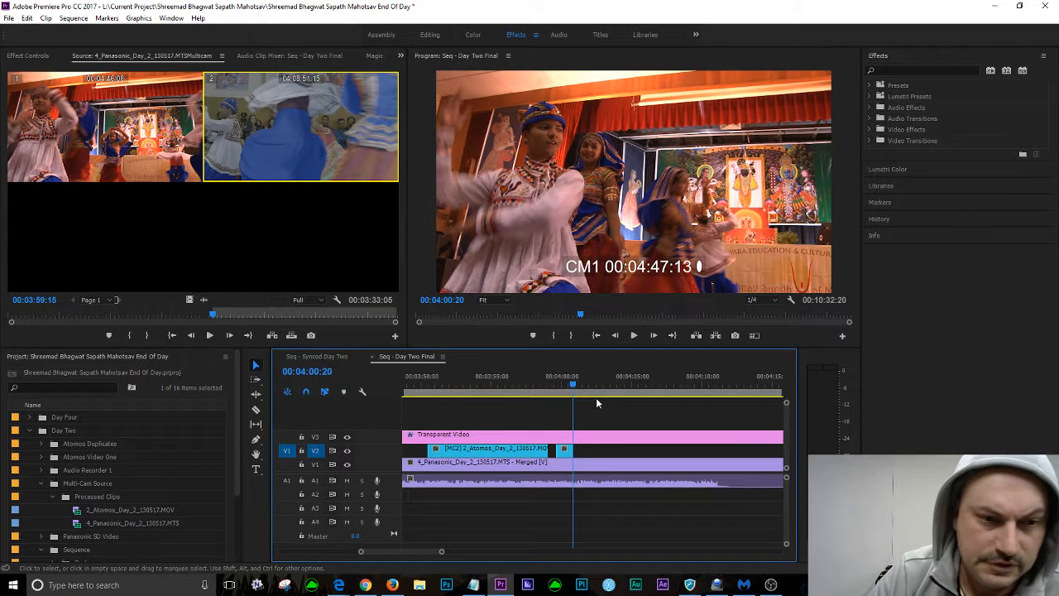
left_click(478, 391)
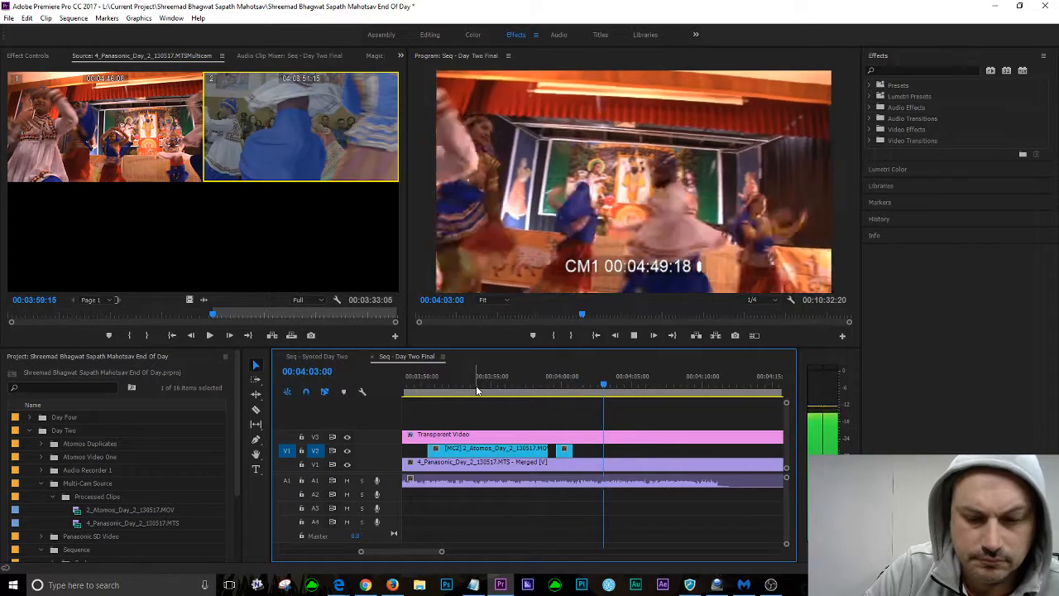
key("space")
Look through the multicam source for the next camera 2 shot and mark its In point at 00:04:07:17
left_click(56, 338)
key("space")
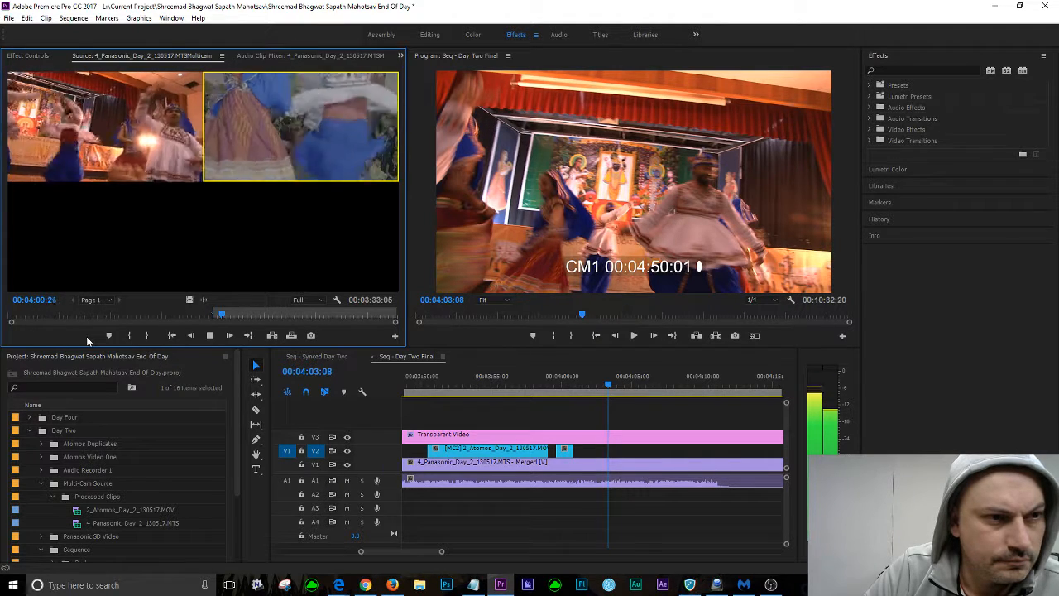
key("space")
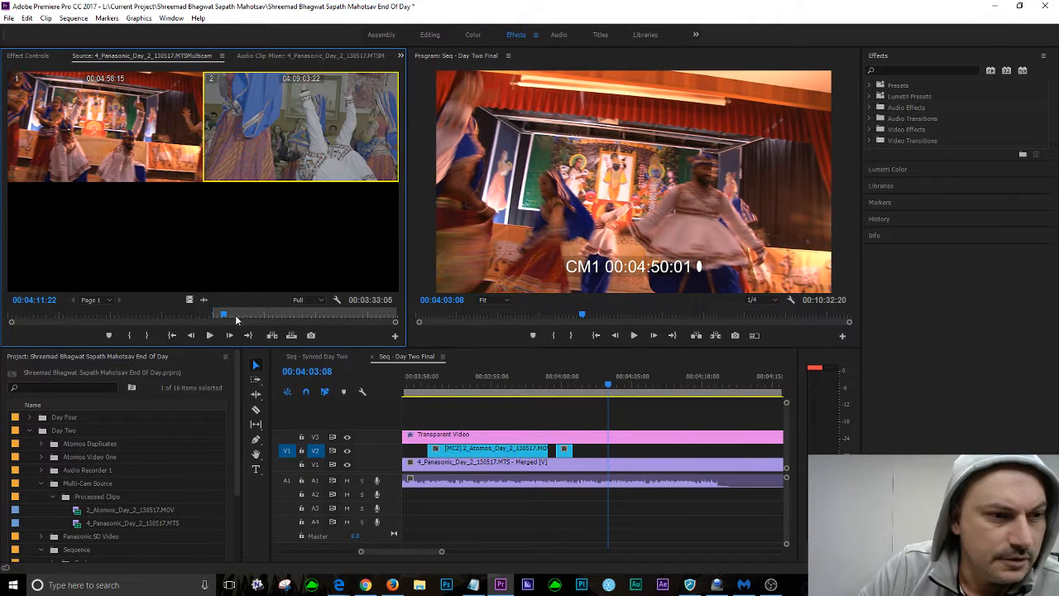
left_click_drag(223, 317, 219, 317)
key("space")
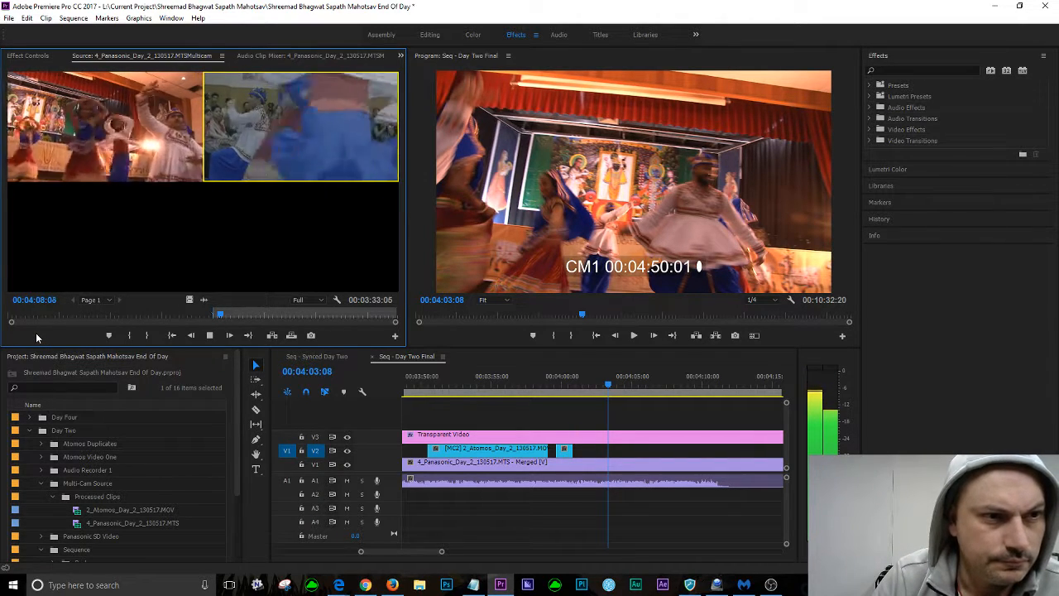
key("space")
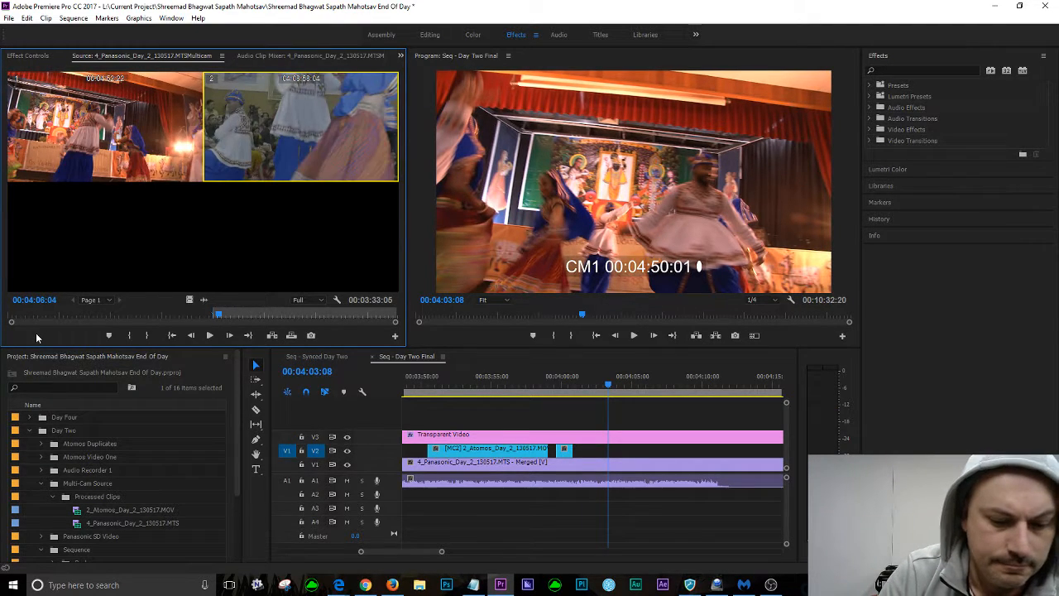
key("space")
key("space")
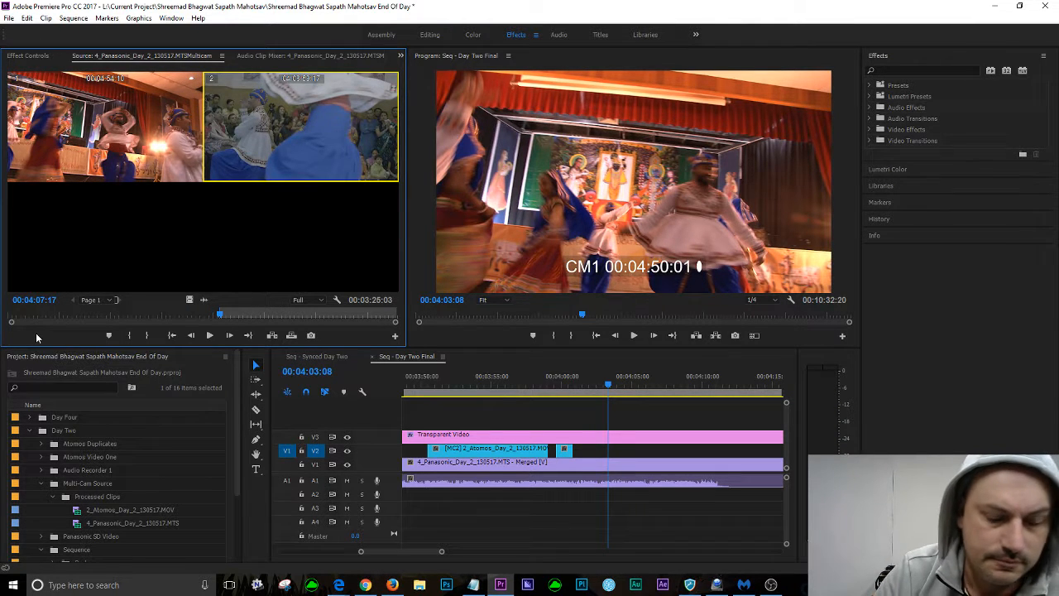
Play the multicam source to 00:04:12:00 to find the shot's end, and mark the sequence's Out point at that timecode
key("space")
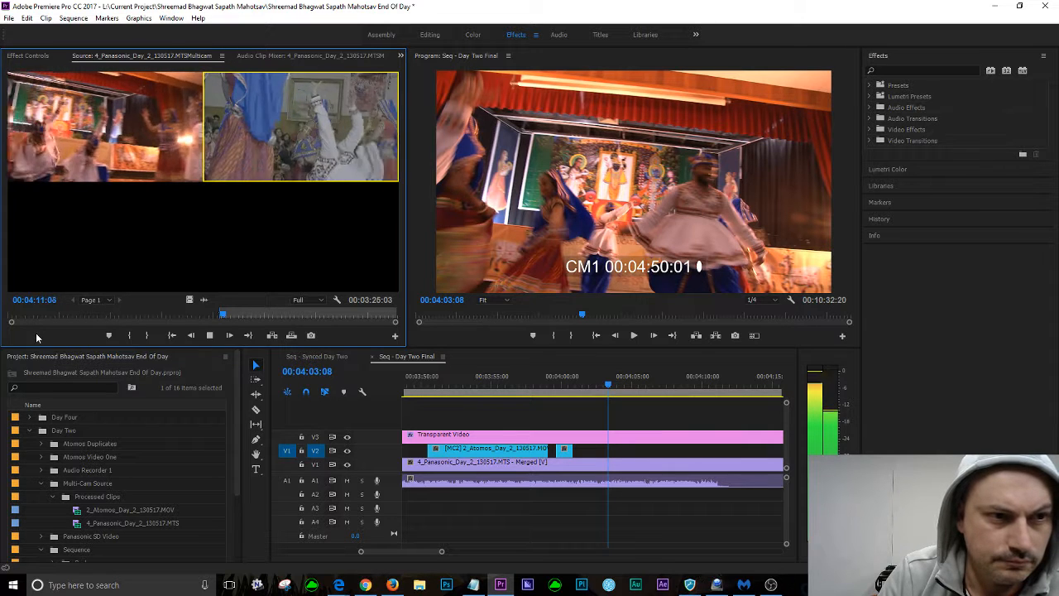
key("space")
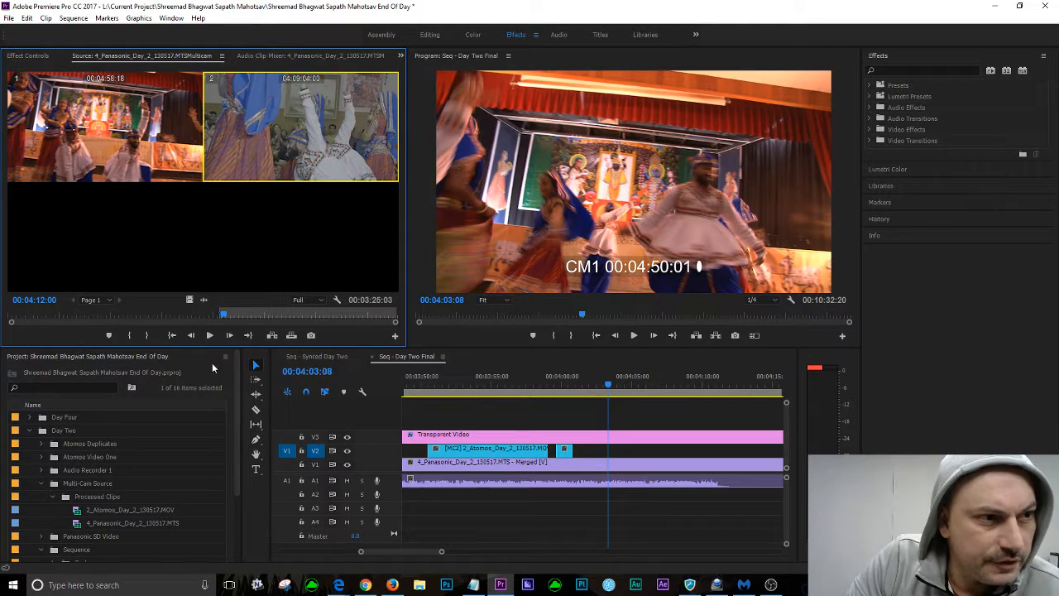
left_click(644, 387)
left_click_drag(644, 387, 730, 384)
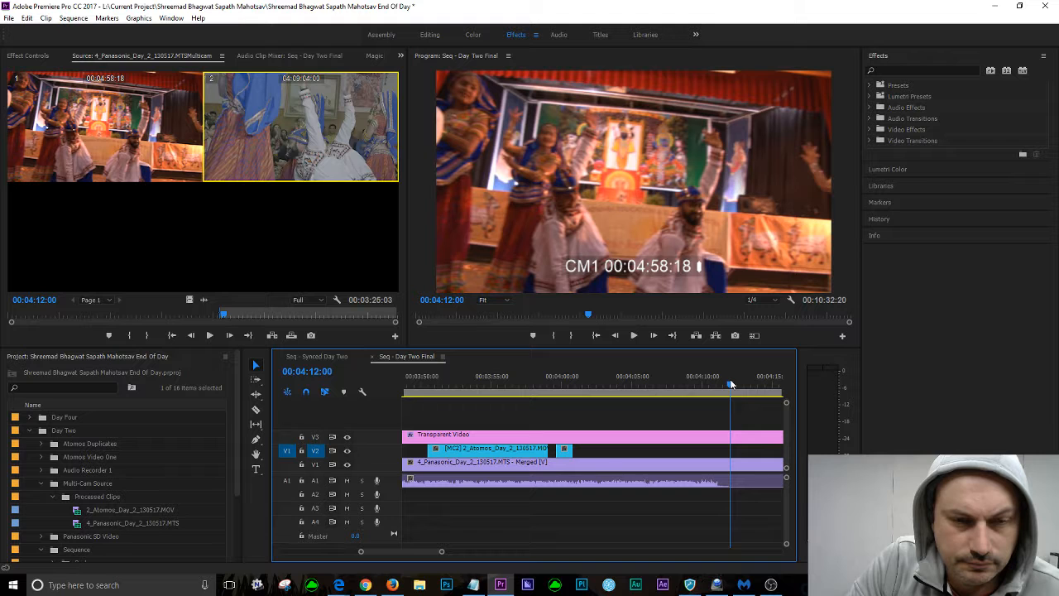
mouse_move(731, 384)
left_mouse_down()
mouse_move(719, 384)
mouse_move(730, 385)
left_mouse_up()
key("o")
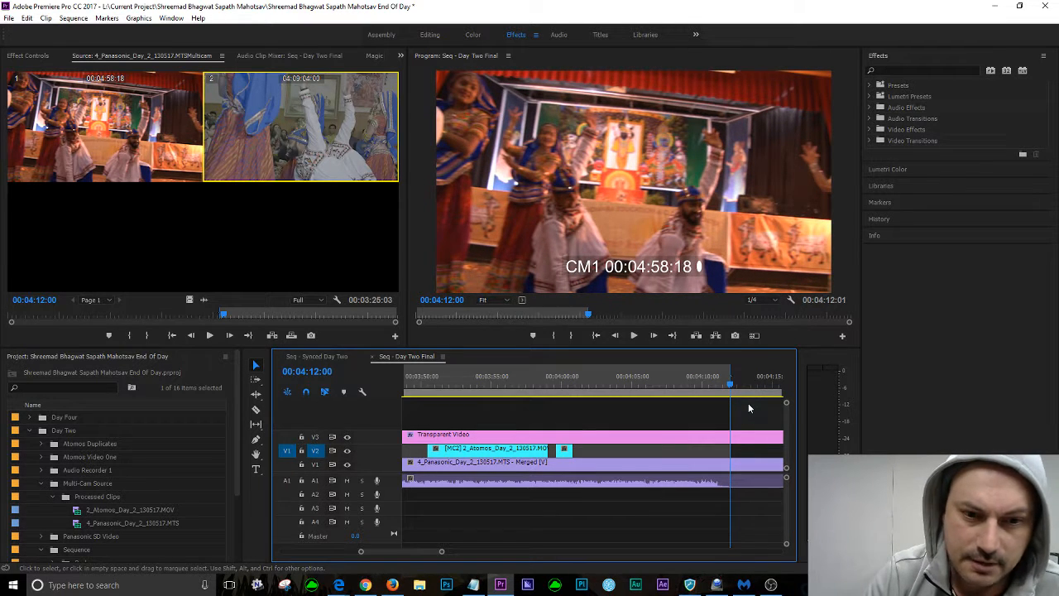
Return the source to its In point and mark the sequence's matching In point at 00:04:07:17
left_click(47, 339)
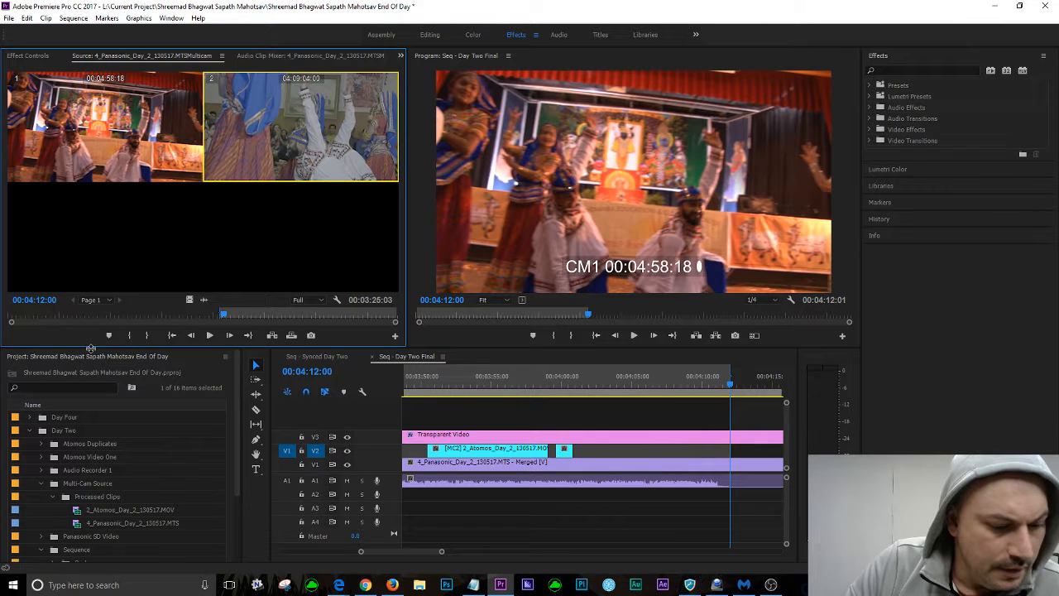
key("shift+i")
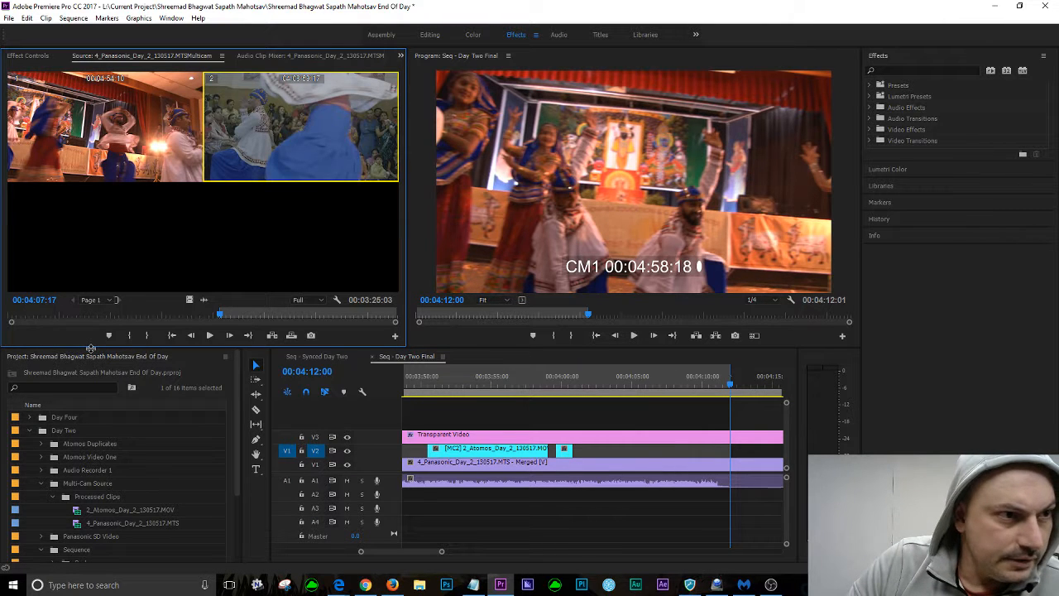
left_click(673, 386)
left_click_drag(674, 386, 670, 386)
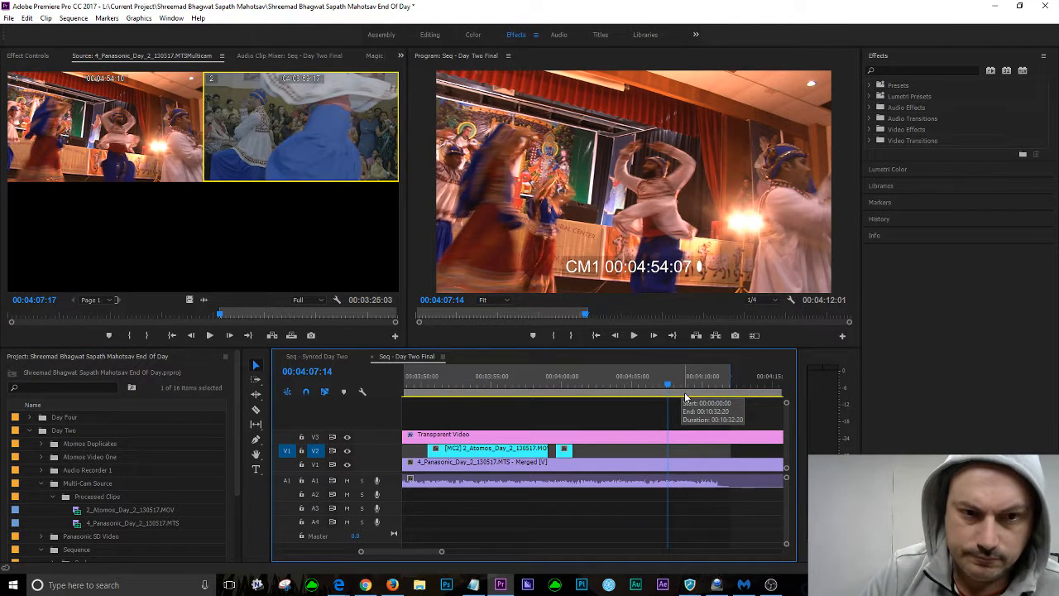
key("shift+Right")
key("Left")
key("Left")
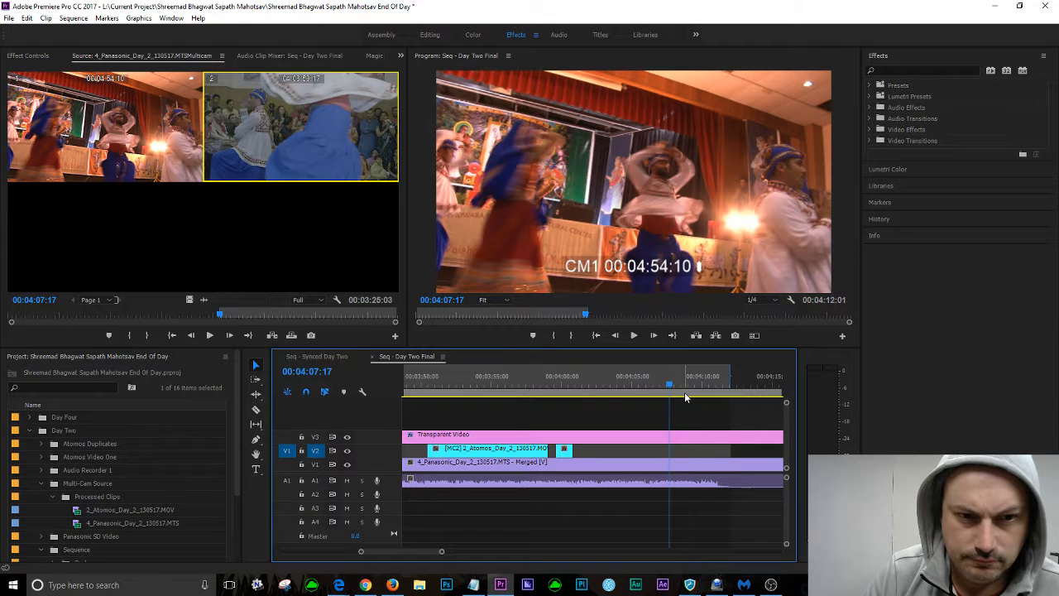
key("i")
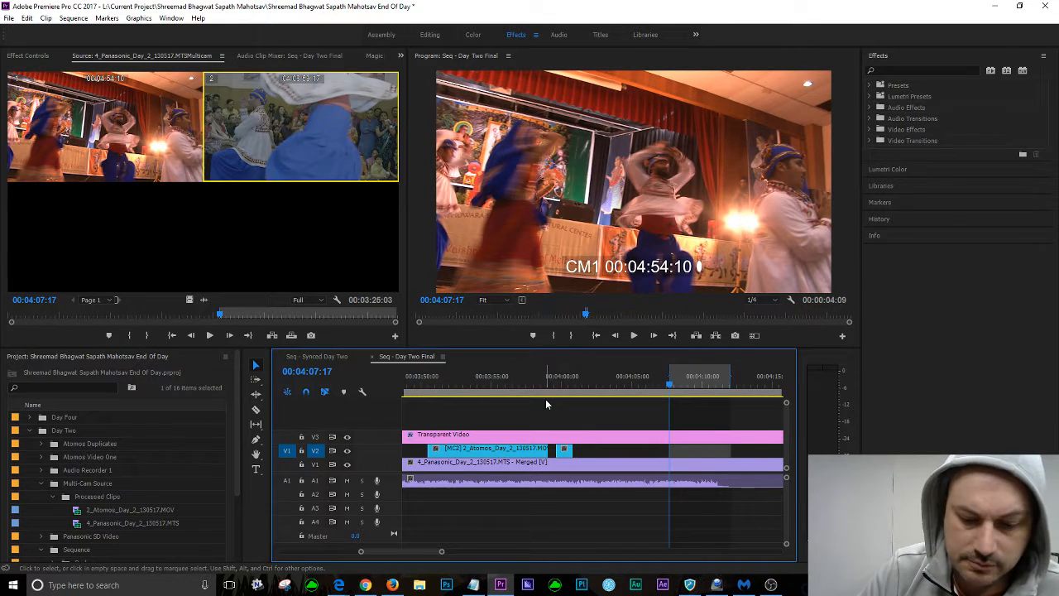
Overwrite the camera 2 shot onto V2 between the marked points, and play back the edit twice from just before it
key("period")
left_click(619, 382)
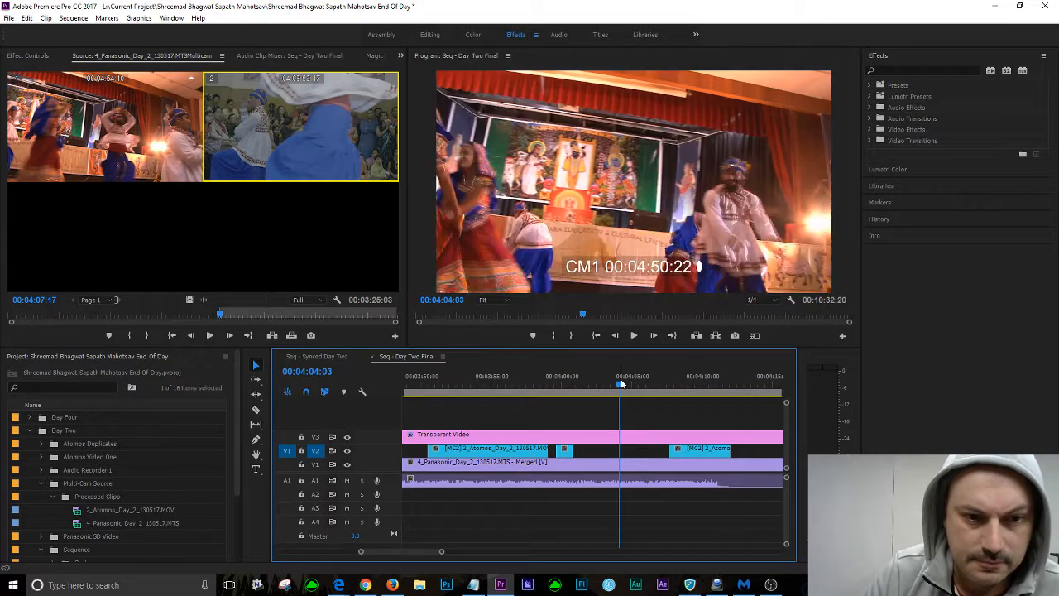
key("space")
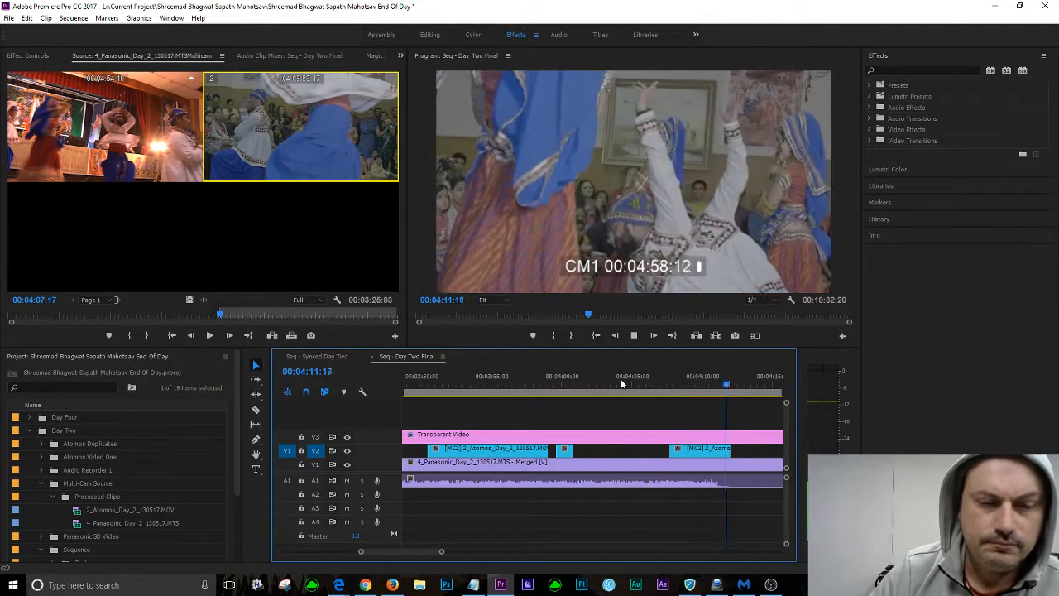
key("space")
left_click(645, 387)
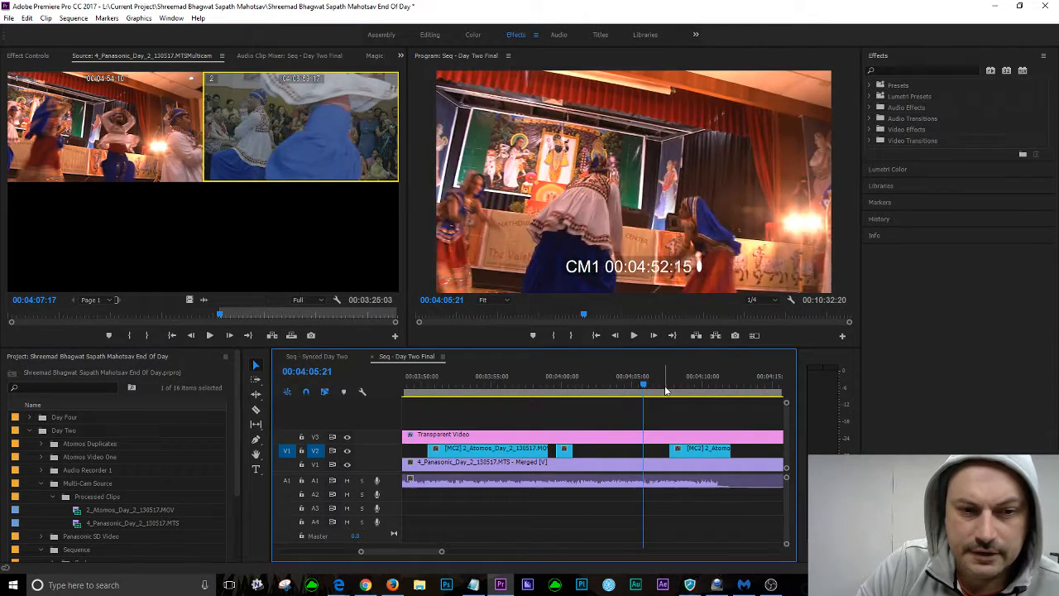
key("space")
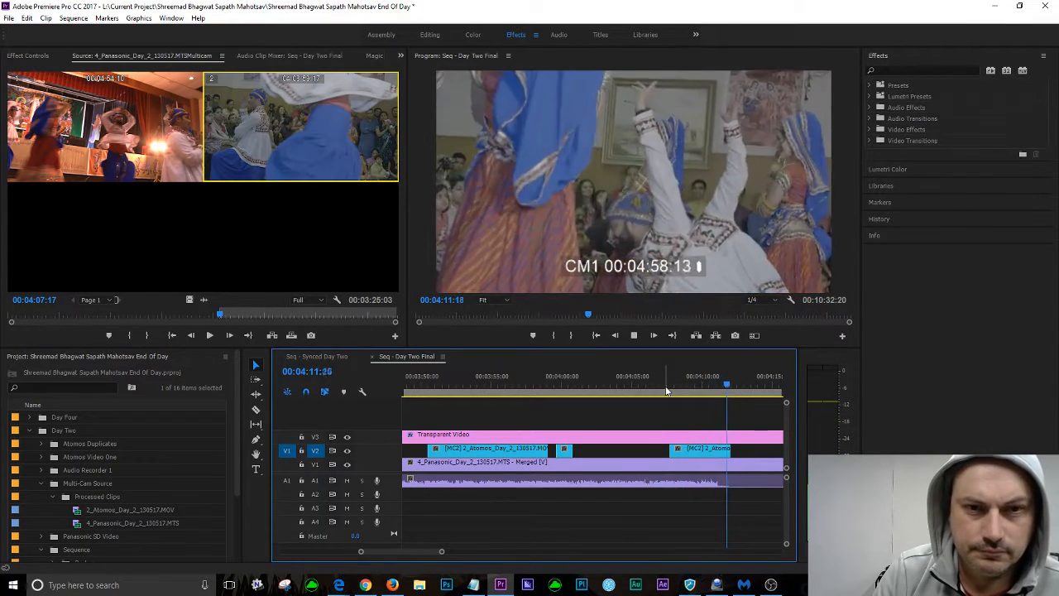
key("space")
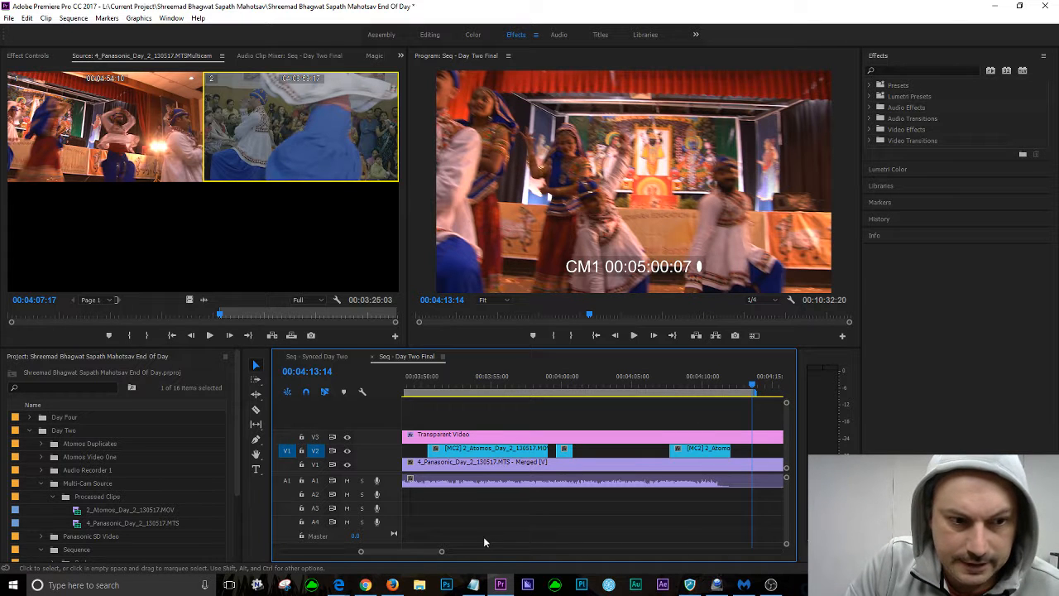
Trim the end of the merged Panasonic clip on V1, with its audio, back to the playhead at 00:04:13:14
left_click_drag(440, 552, 447, 554)
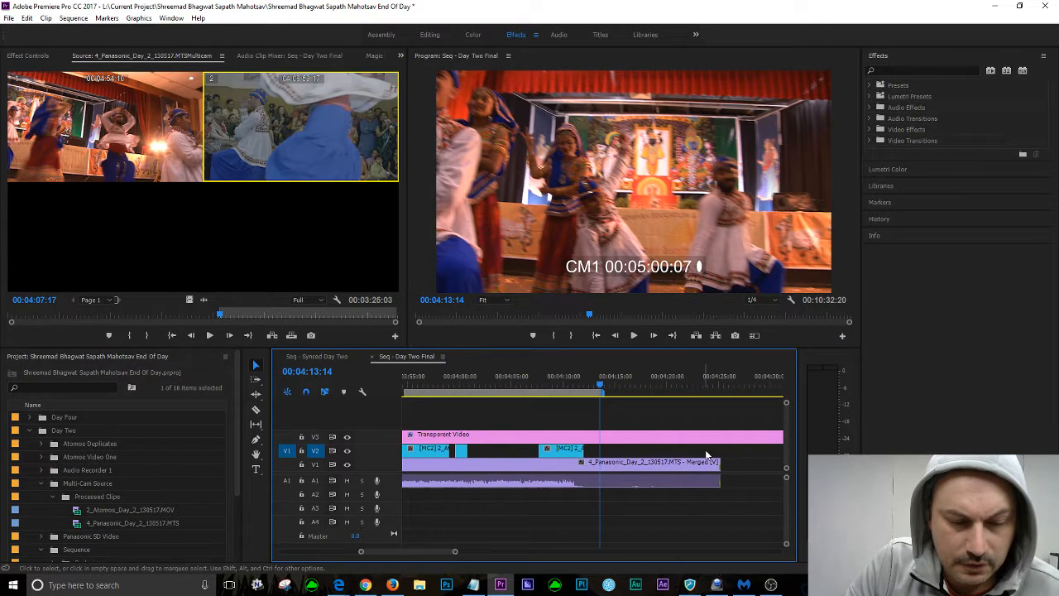
left_click_drag(717, 461, 599, 464)
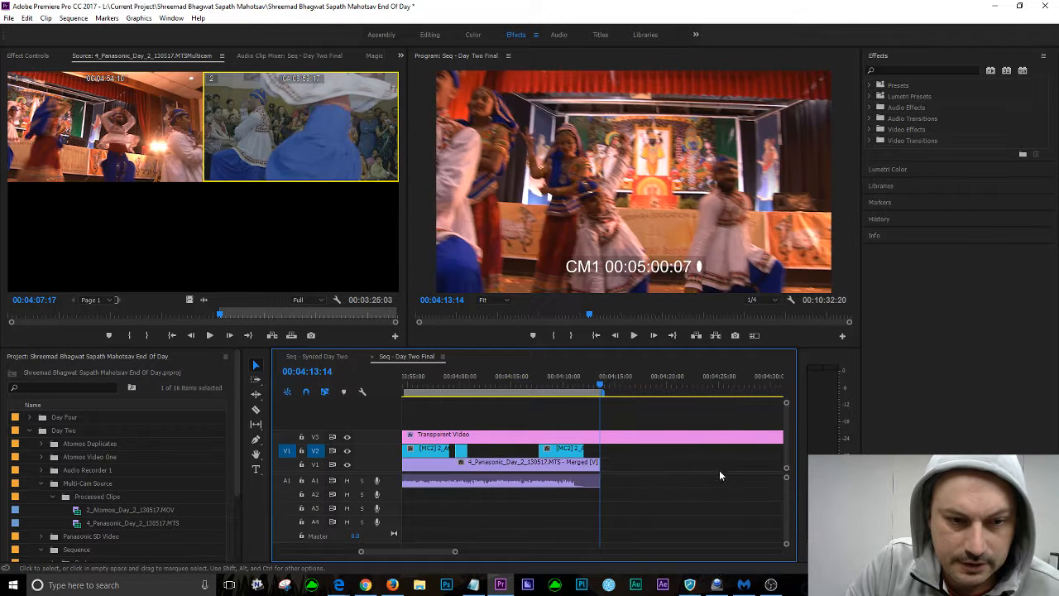
left_click(633, 443)
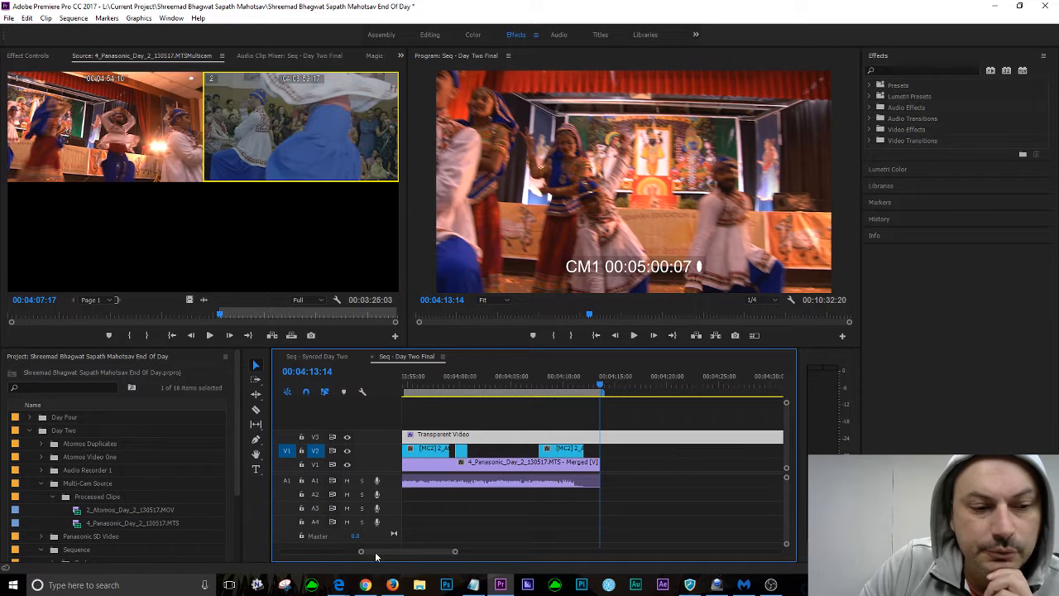
Survey the finished dance edit across the whole timeline, and scrub its opening part to 00:00:49:10
left_click_drag(361, 552, 221, 553)
left_click_drag(629, 555, 597, 565)
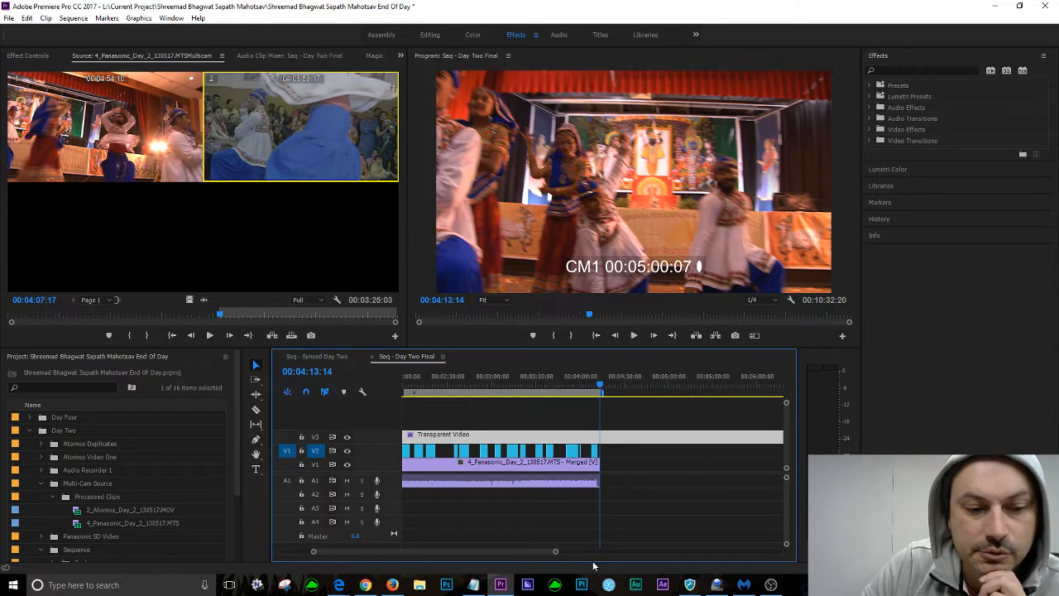
left_click_drag(525, 551, 452, 547)
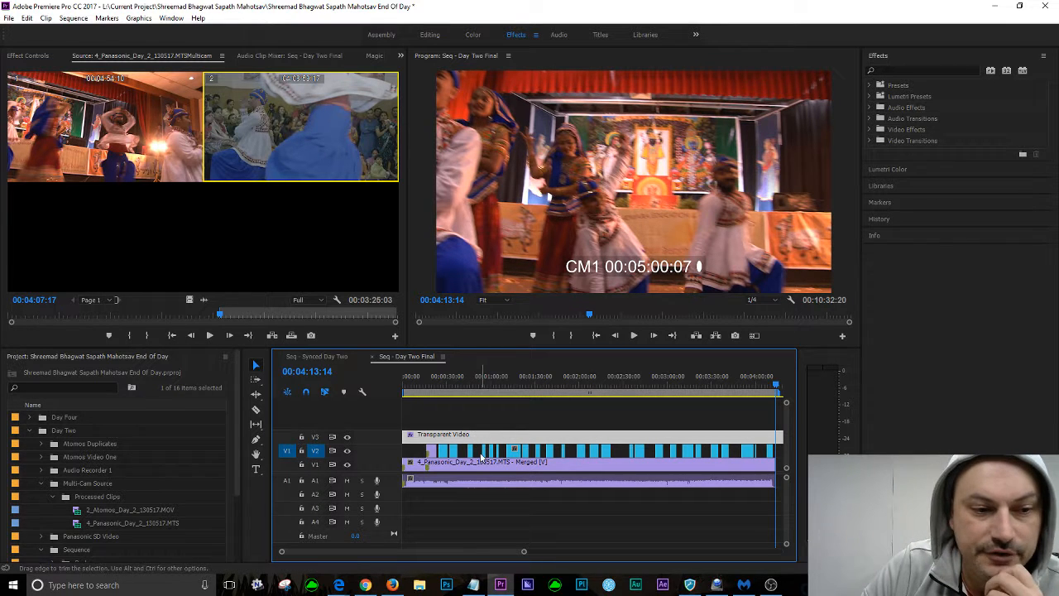
left_click_drag(417, 386, 474, 391)
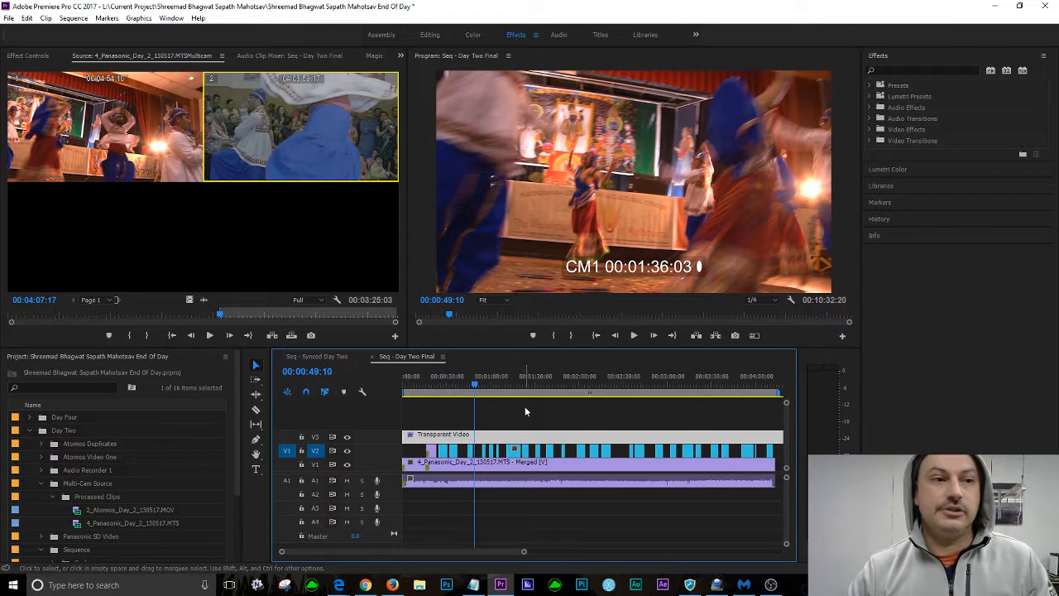
Enlarge the source monitor and switch the multicam to camera 1, then restore the layout and reselect camera 2
left_click(134, 306)
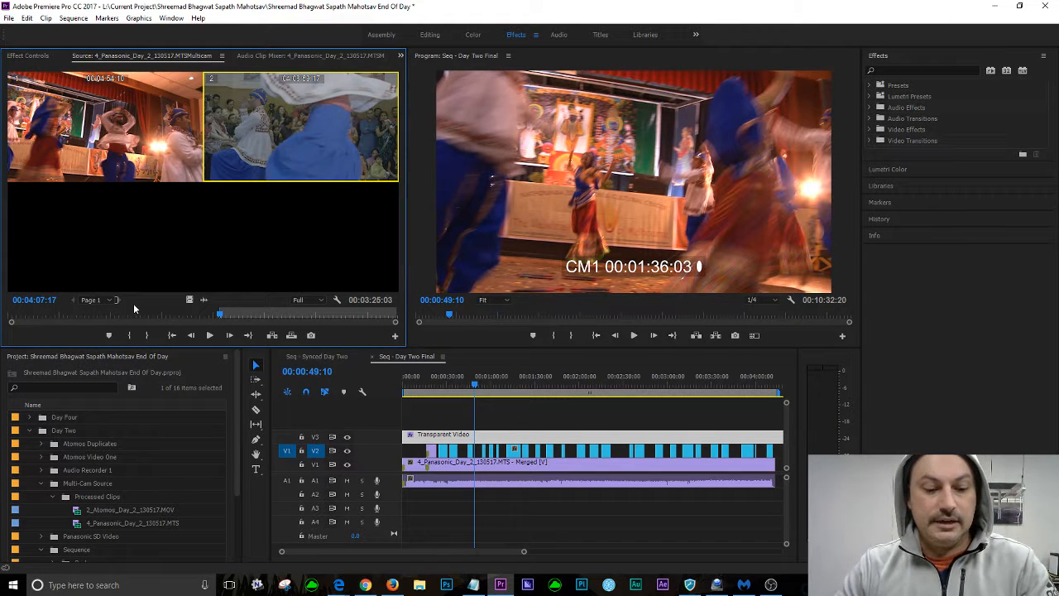
key("grave")
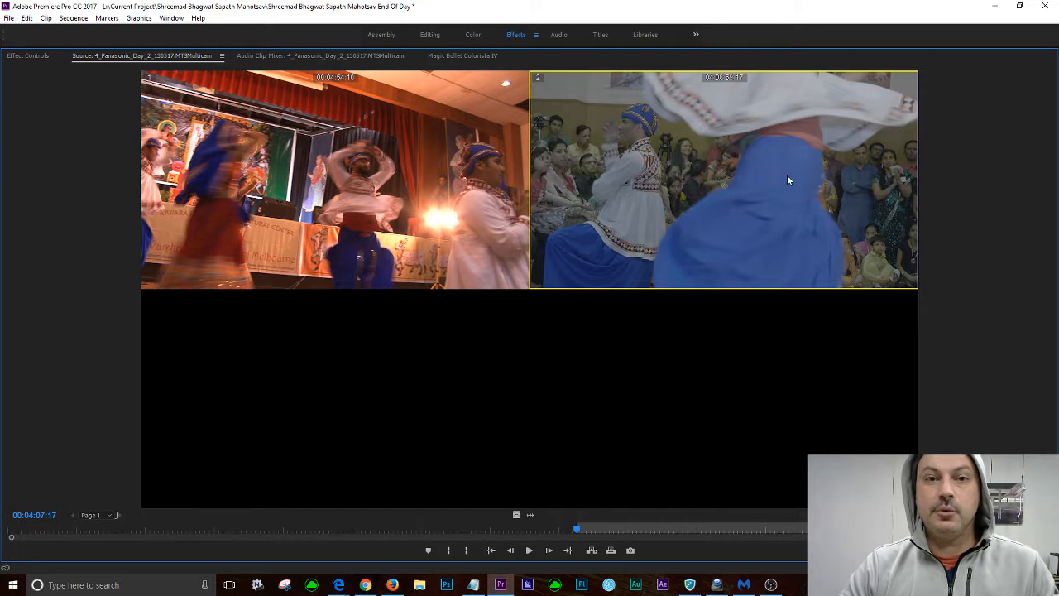
left_click(340, 228)
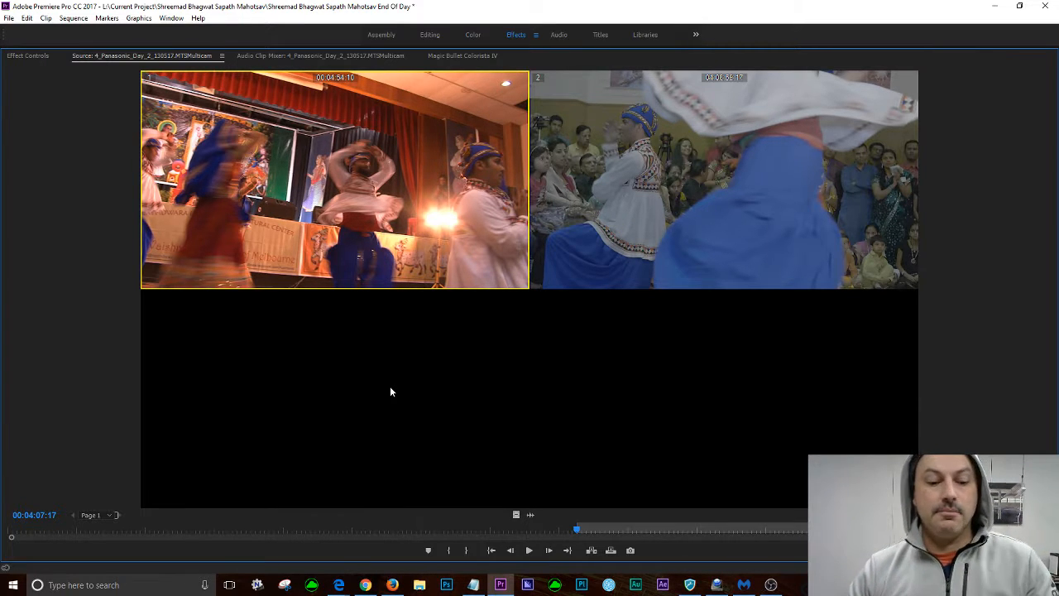
key("grave")
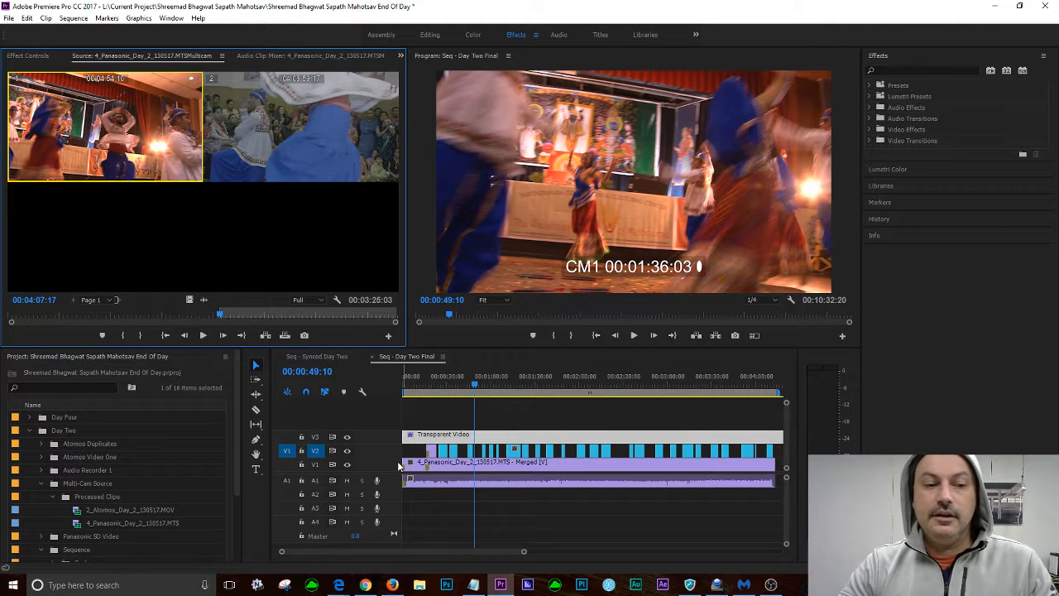
left_click(274, 165)
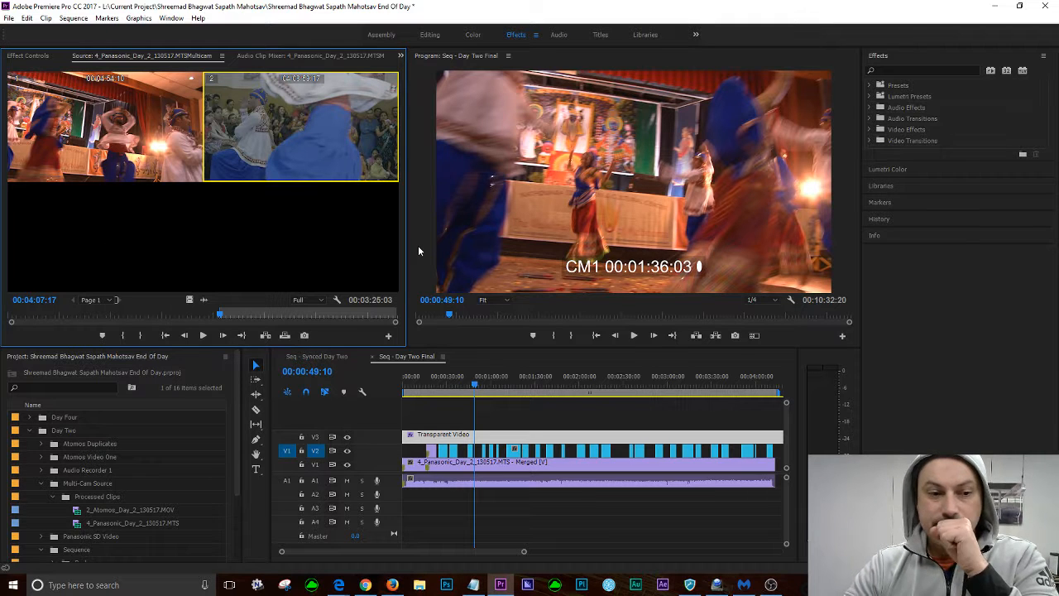
Try moving all the clips on V2 down onto V1, and undo the move
left_click(479, 386)
mouse_move(481, 387)
left_mouse_down()
mouse_move(494, 387)
mouse_move(469, 386)
left_mouse_up()
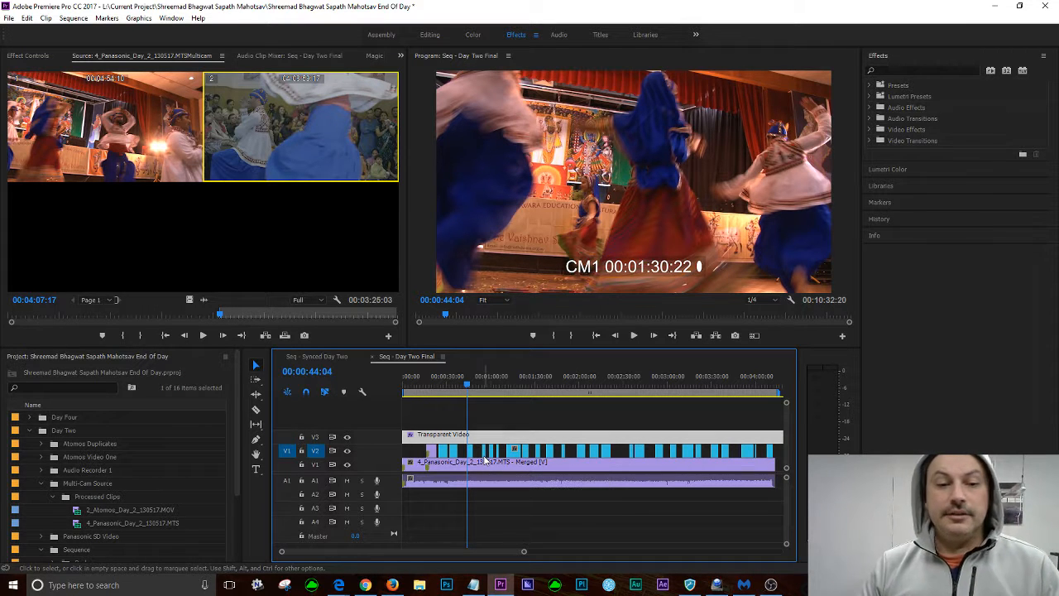
left_click_drag(419, 454, 777, 454)
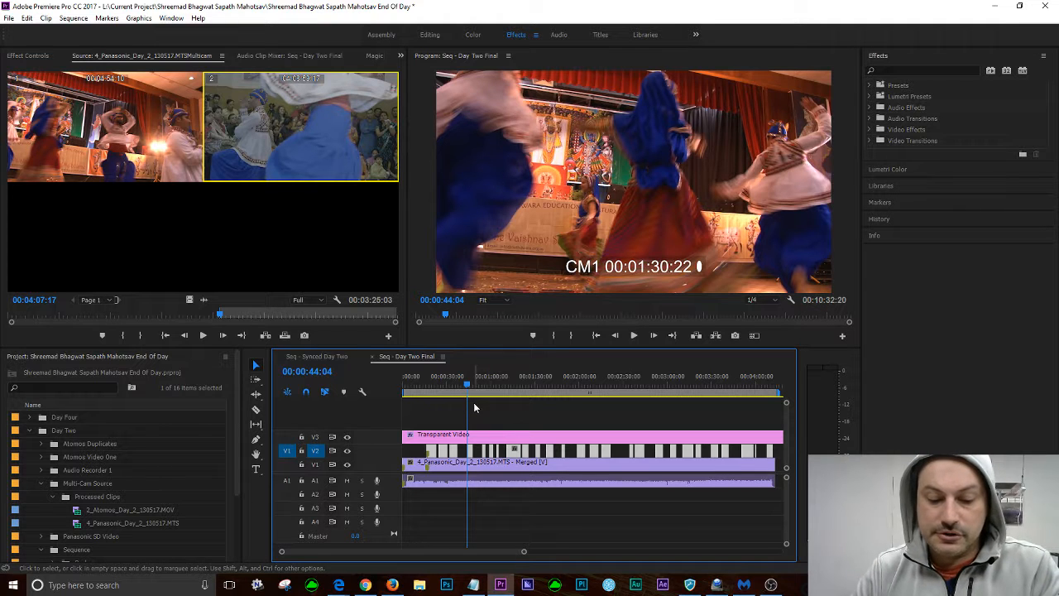
key("alt+Down")
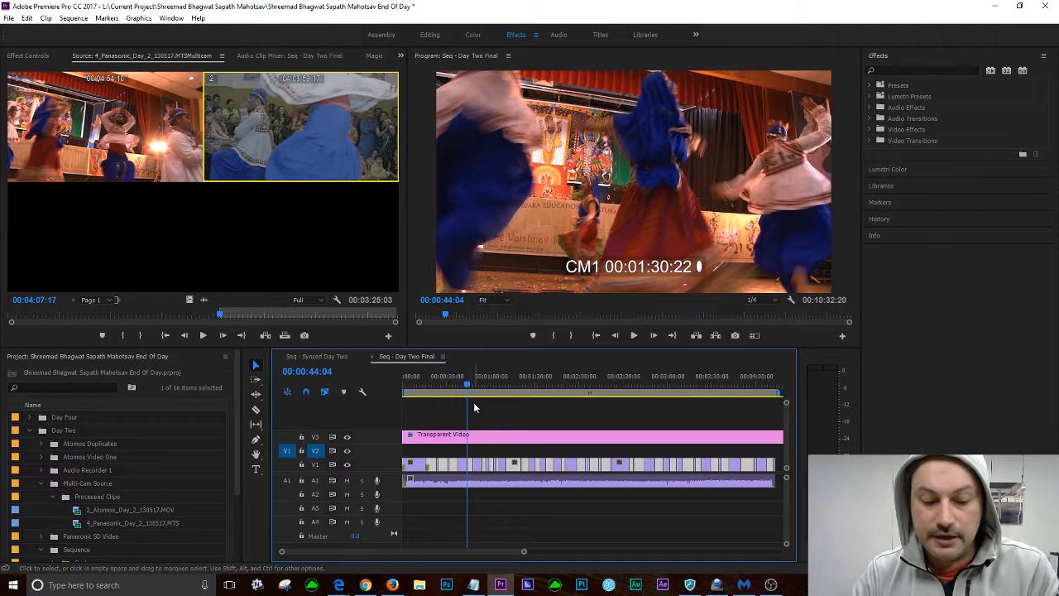
key("ctrl+z")
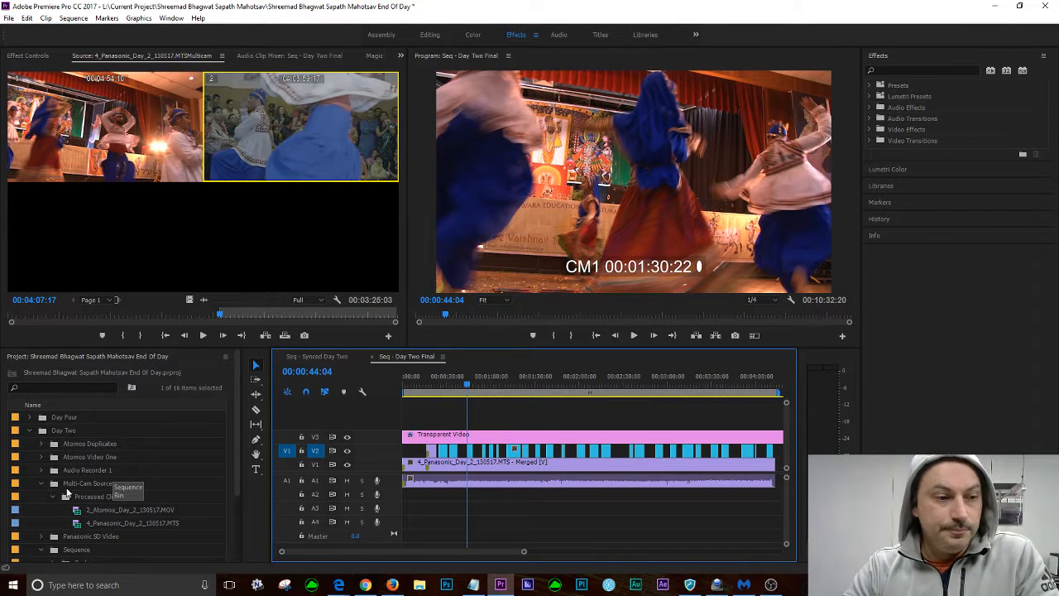
Open the Seq - Synced Day Two sequence and scrub the next performance from 00:10:15:22 to 00:14:33:18
scroll(103, 483, "down", 4)
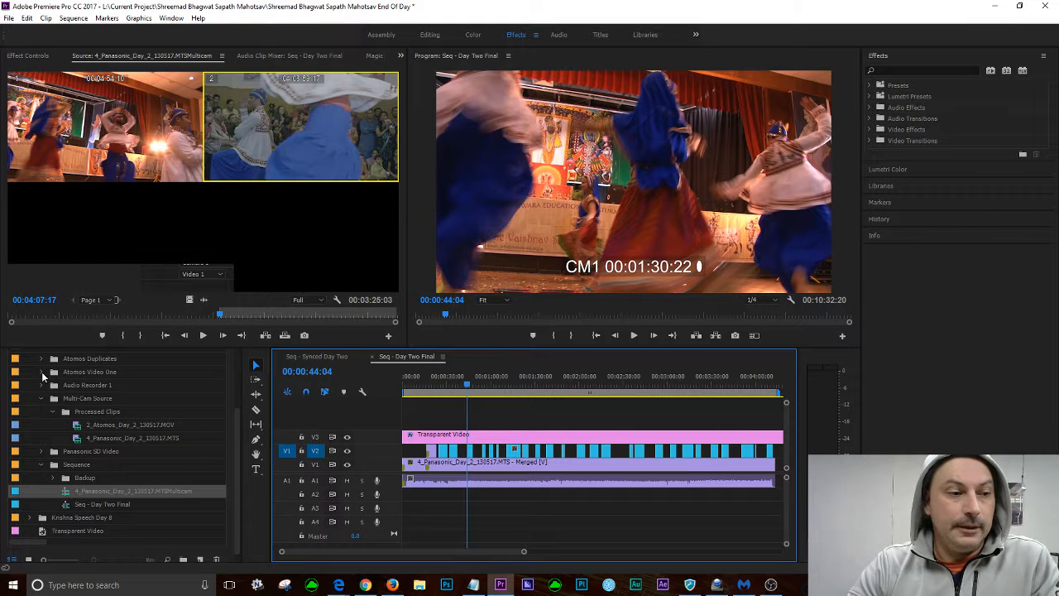
left_click(316, 359)
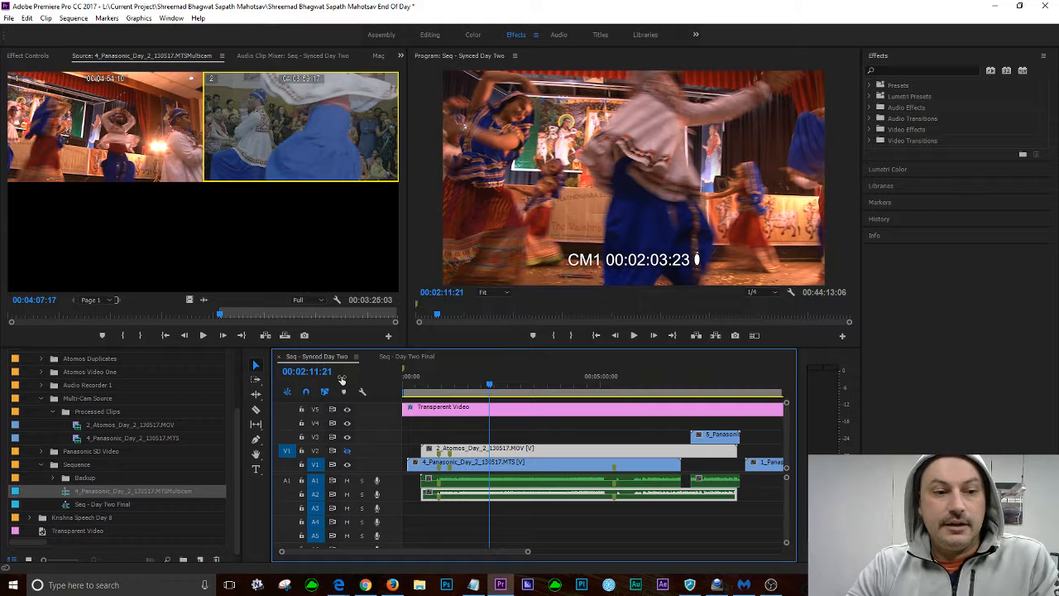
left_click_drag(414, 552, 458, 544)
left_click(503, 382)
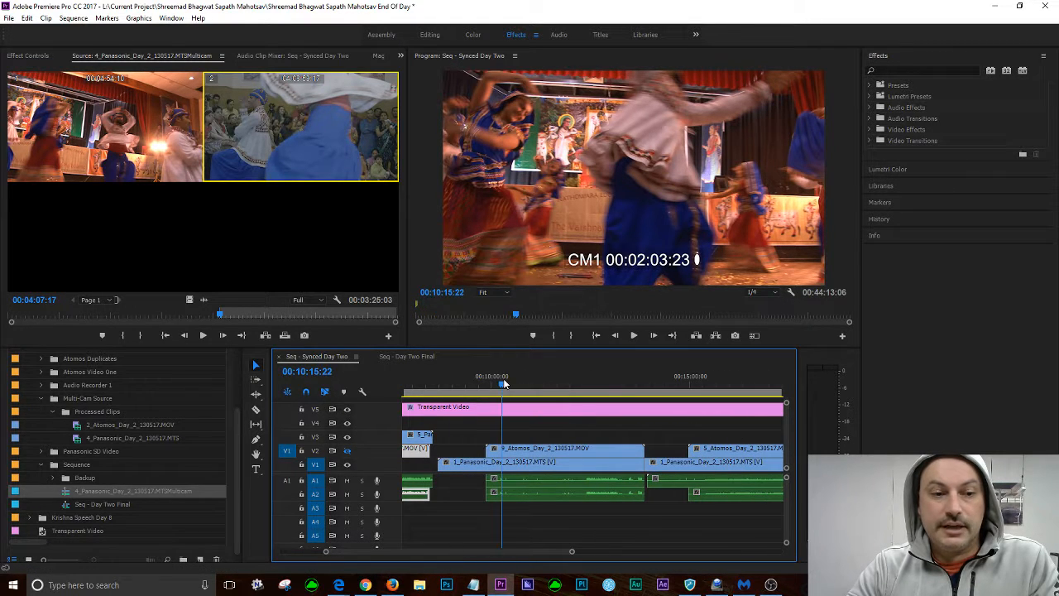
left_click_drag(503, 382, 673, 382)
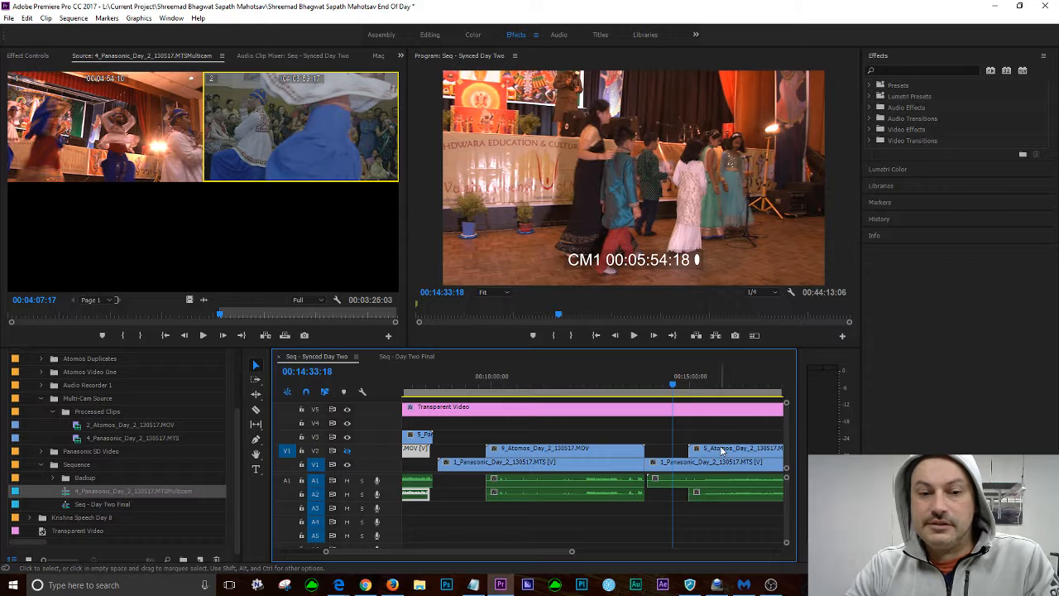
Select the 5_Atomos_Day_2_130517.MOV clip on V2, and scrub and play the children's performance above 1_Panasonic_Day_2_130517.MTS
left_click(722, 450)
left_click(676, 381)
left_click_drag(676, 381, 734, 383)
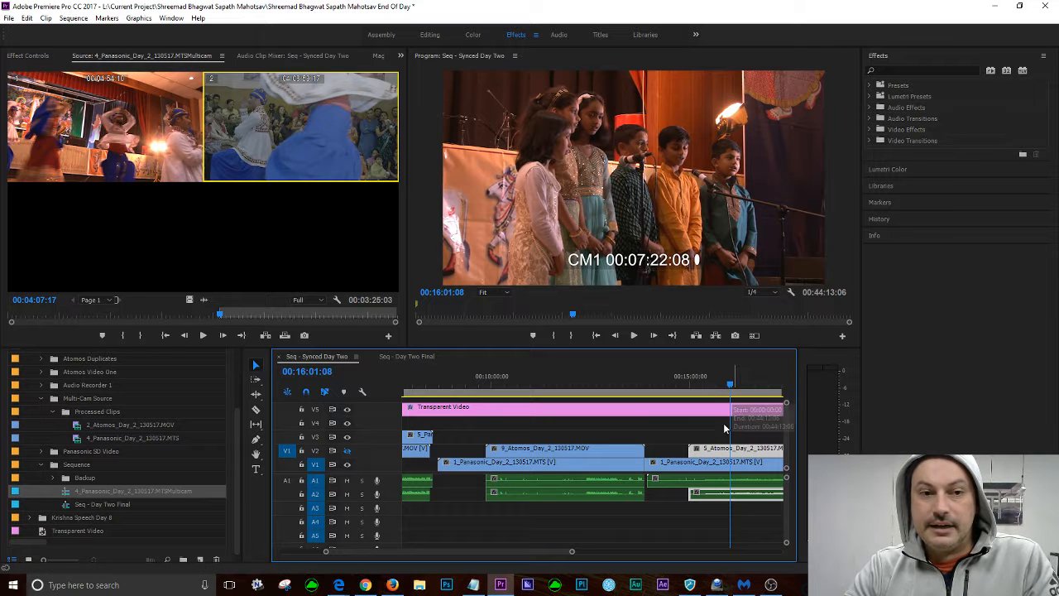
left_click_drag(730, 386, 721, 384)
key("space")
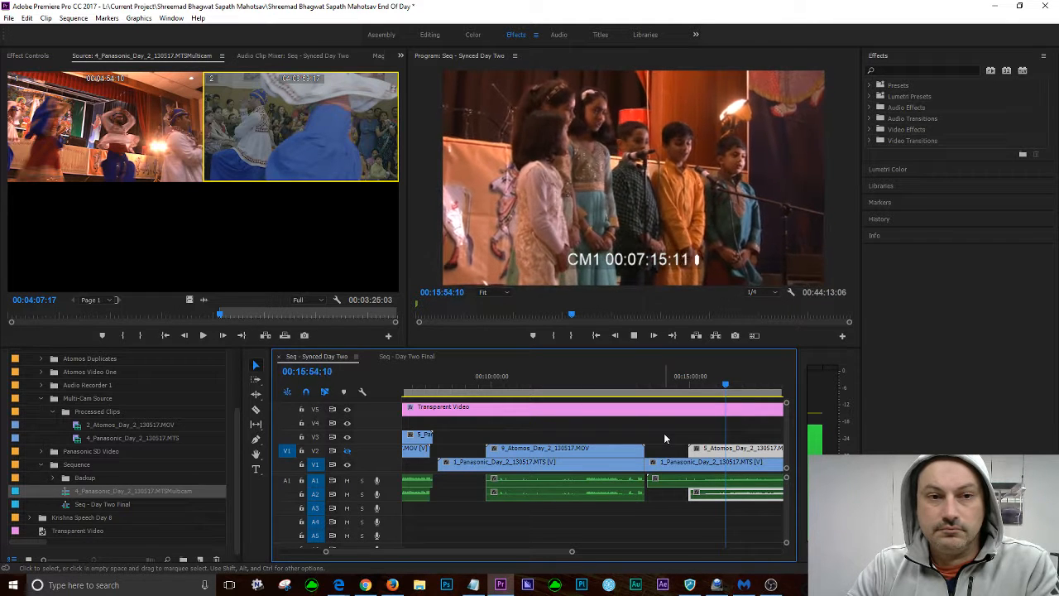
Replay the children's performance from about 00:15:44 and stop playback at 00:15:45:06
key("space")
left_click(720, 385)
left_click_drag(720, 388, 718, 389)
key("space")
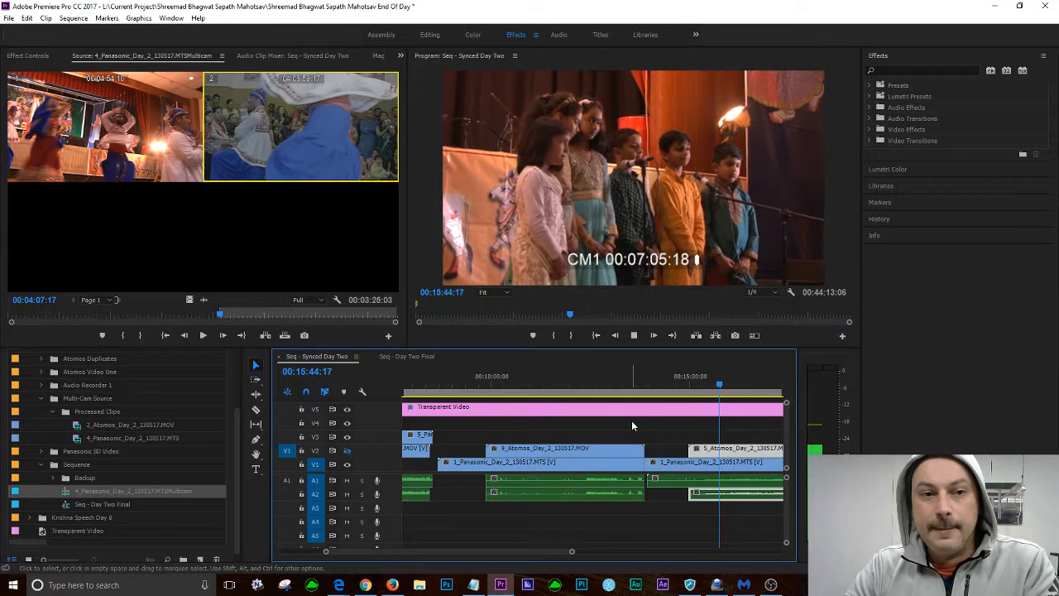
key("space")
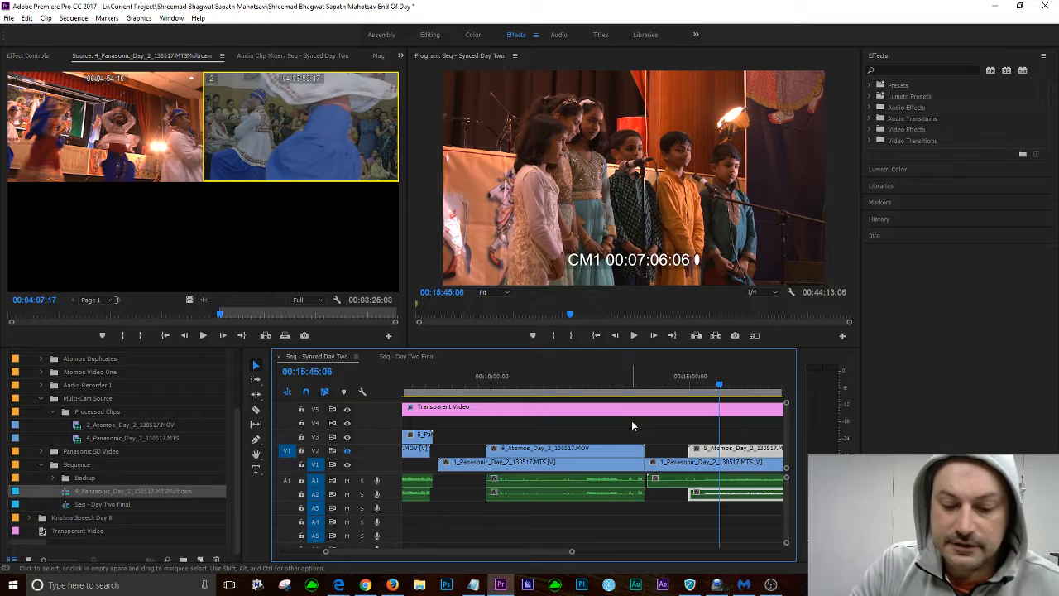
Maximize the timeline, unlink the 5_Atomos_Day_2_130517.MOV video from its audio, and select the A2 audio on its own
left_click_drag(572, 551, 578, 550)
key("grave")
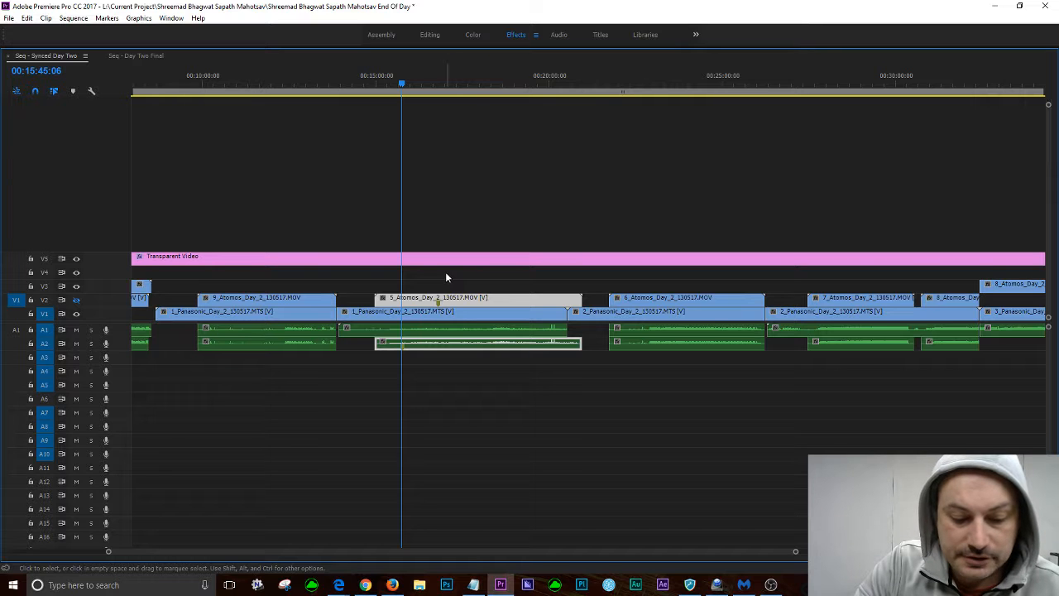
right_click(444, 301)
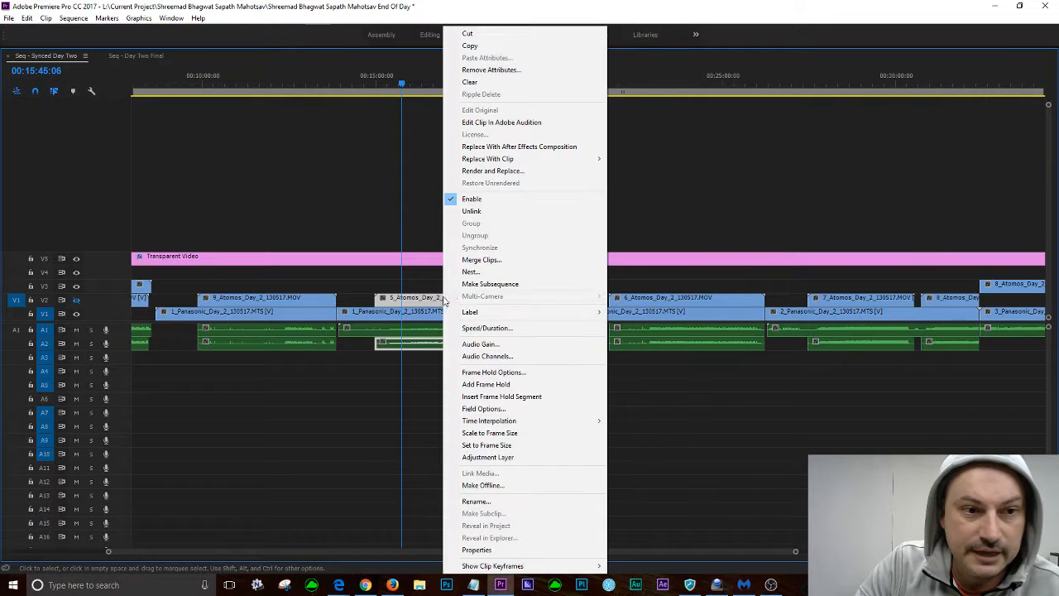
left_click(488, 212)
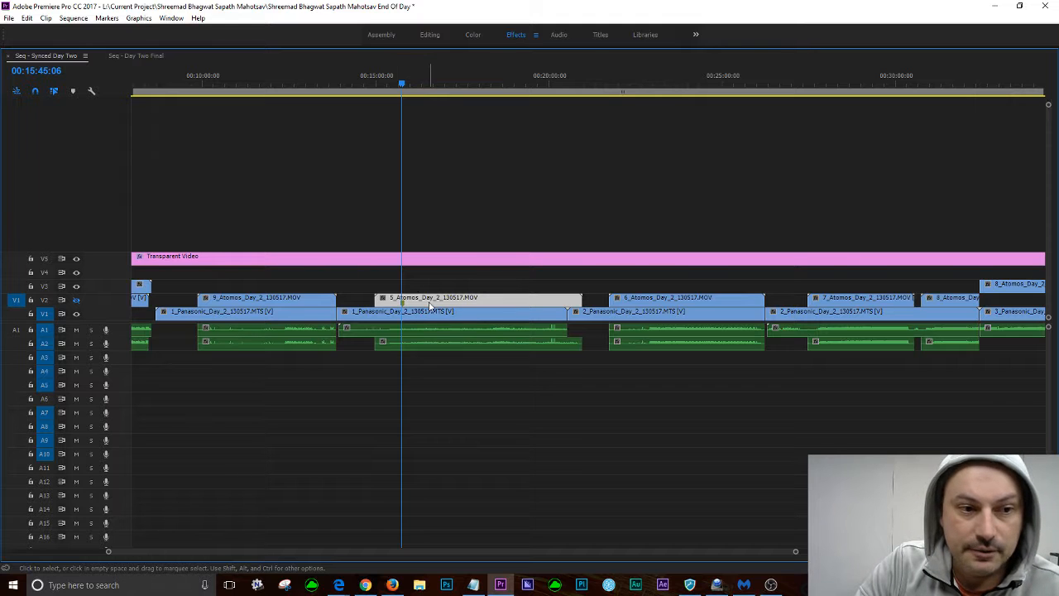
left_click(431, 346)
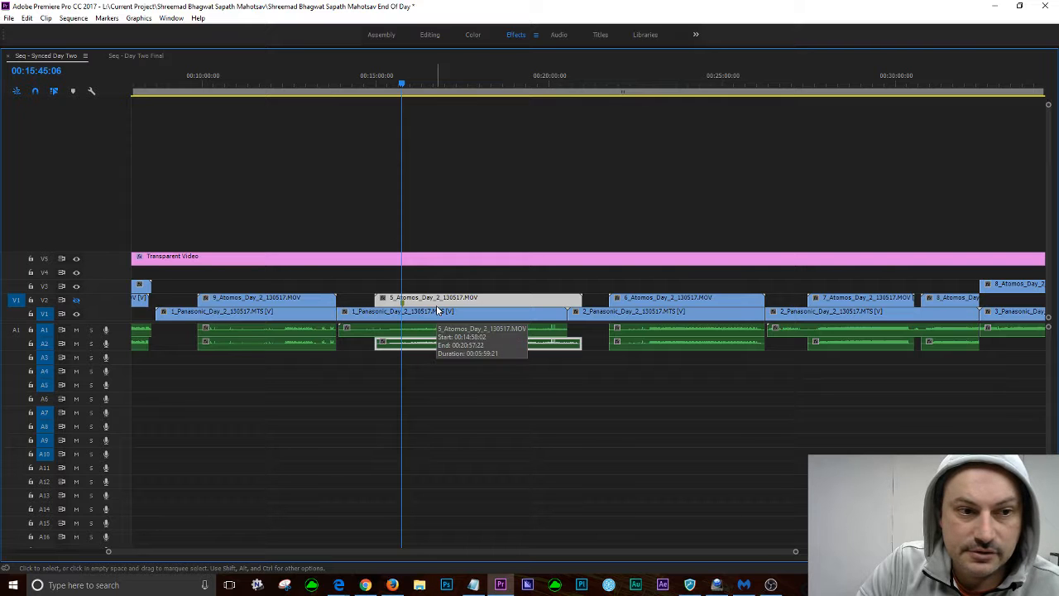
left_click(446, 271)
left_click(436, 341)
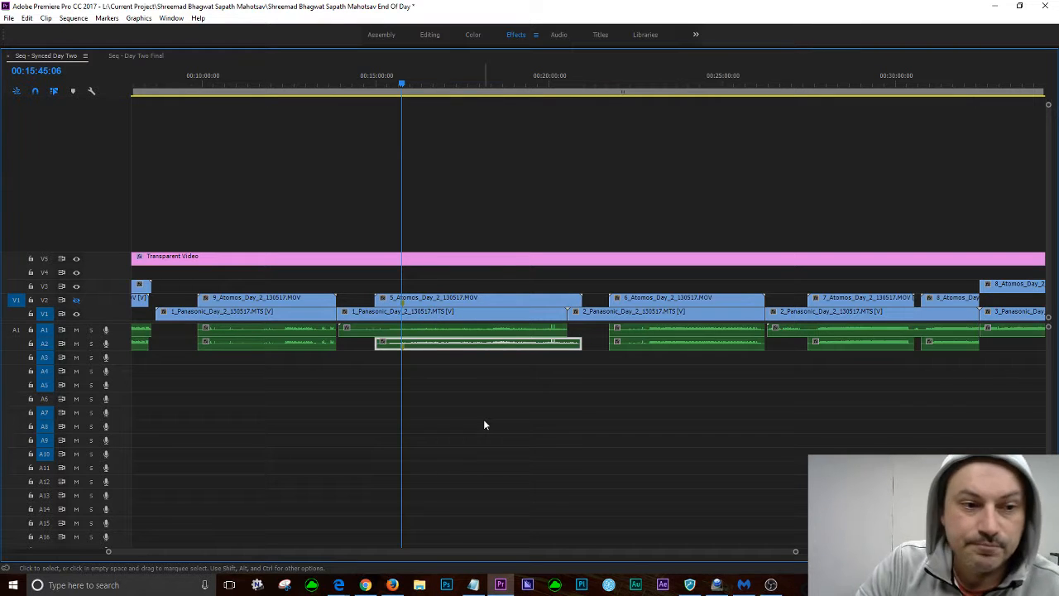
Link the 5_Atomos_Day_2_130517.MOV video on V2 with its audio on A2 again
left_click(429, 302, "shift")
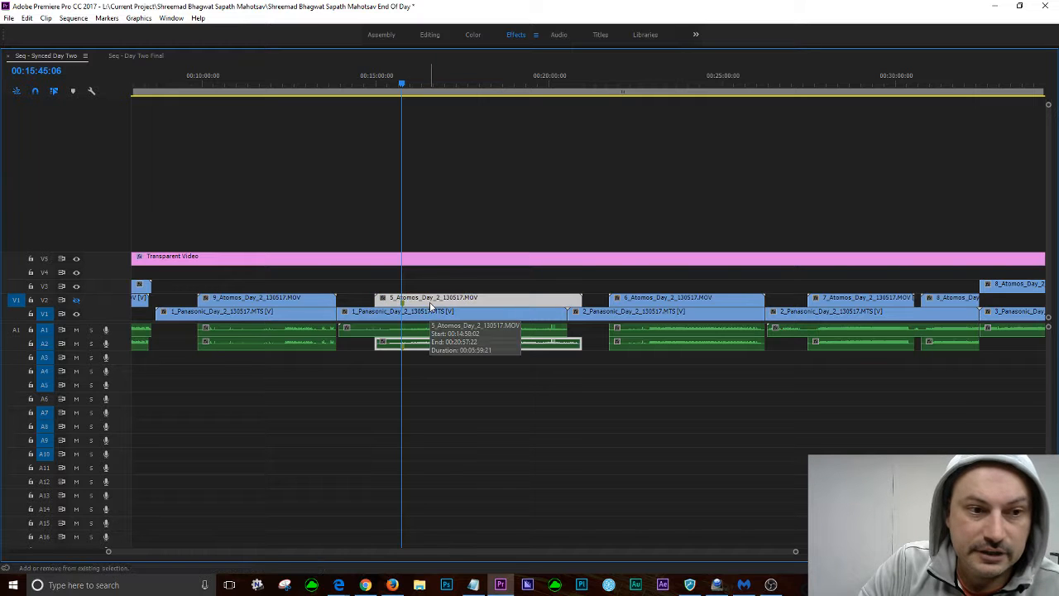
right_click(429, 302)
left_click(468, 232)
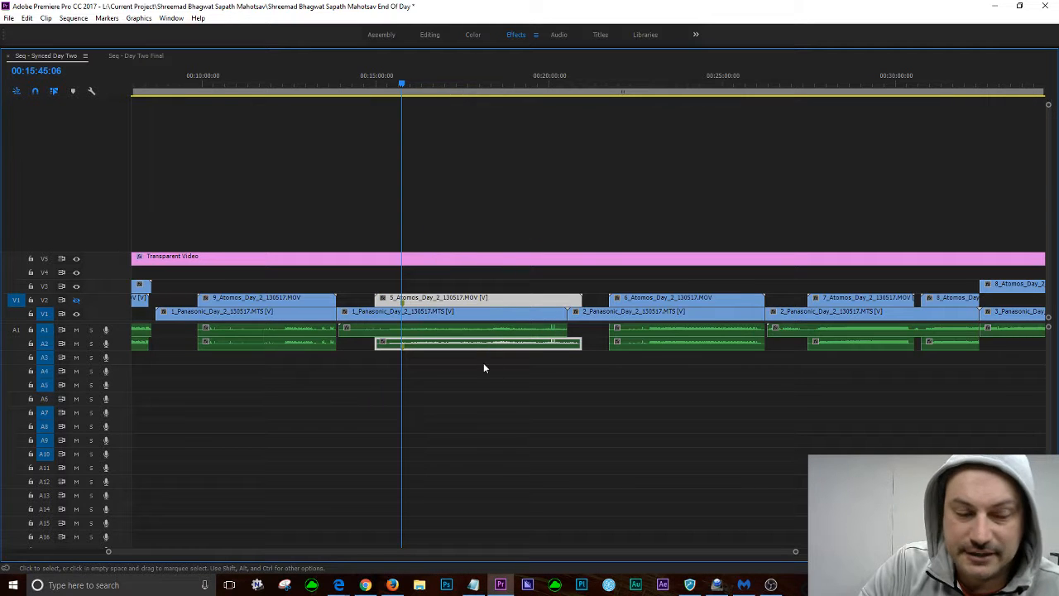
Review the Merge Clips options for the 5_Atomos_Day_2_130517.MOV clip on V2, and close them without merging
left_click(436, 315)
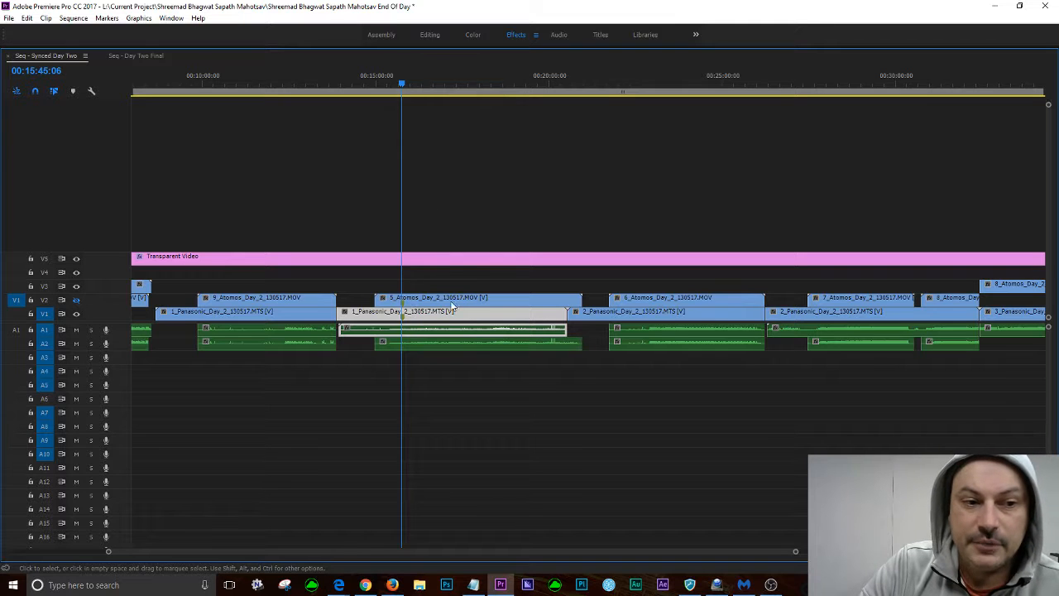
left_click(429, 210)
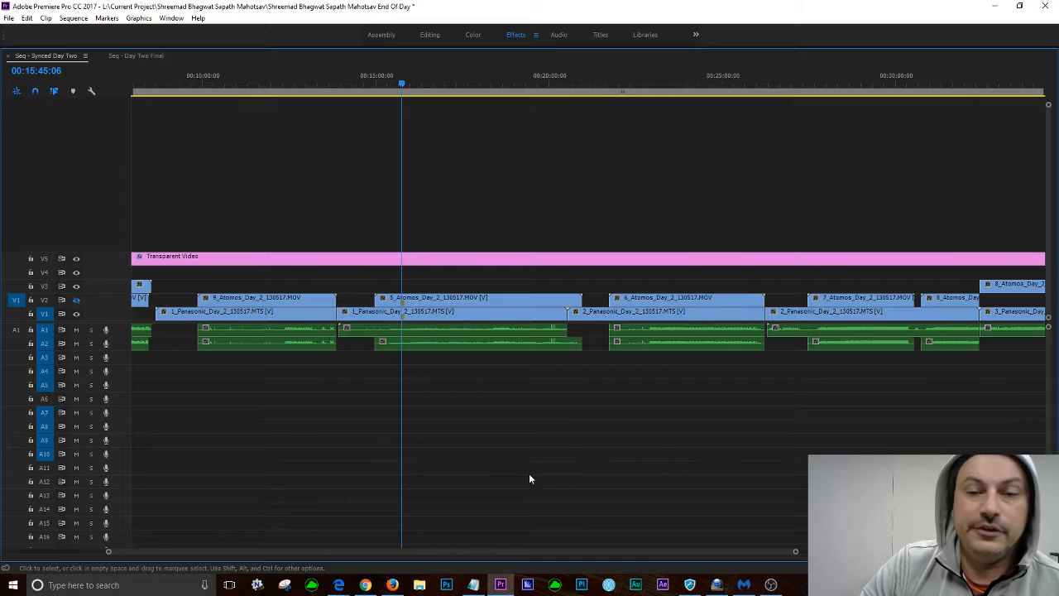
left_click(438, 300)
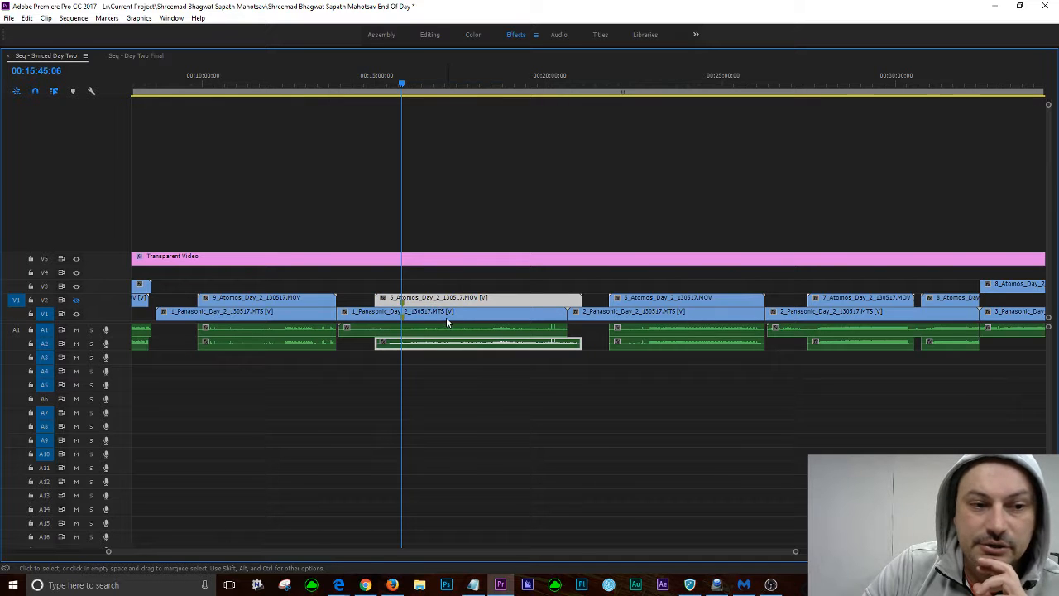
left_click(446, 318)
left_click(450, 301)
right_click(451, 305)
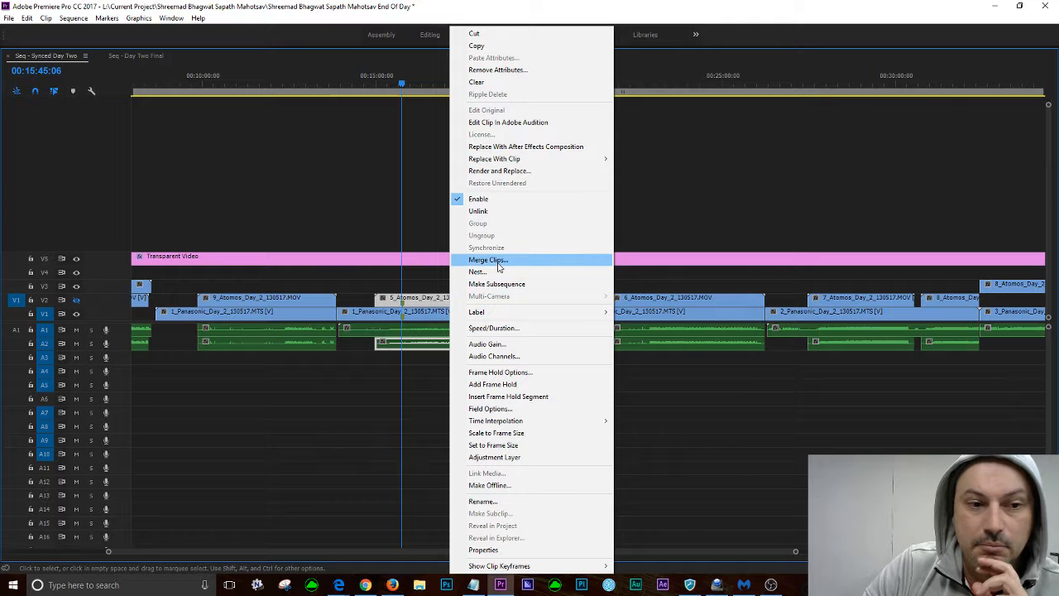
left_click(488, 259)
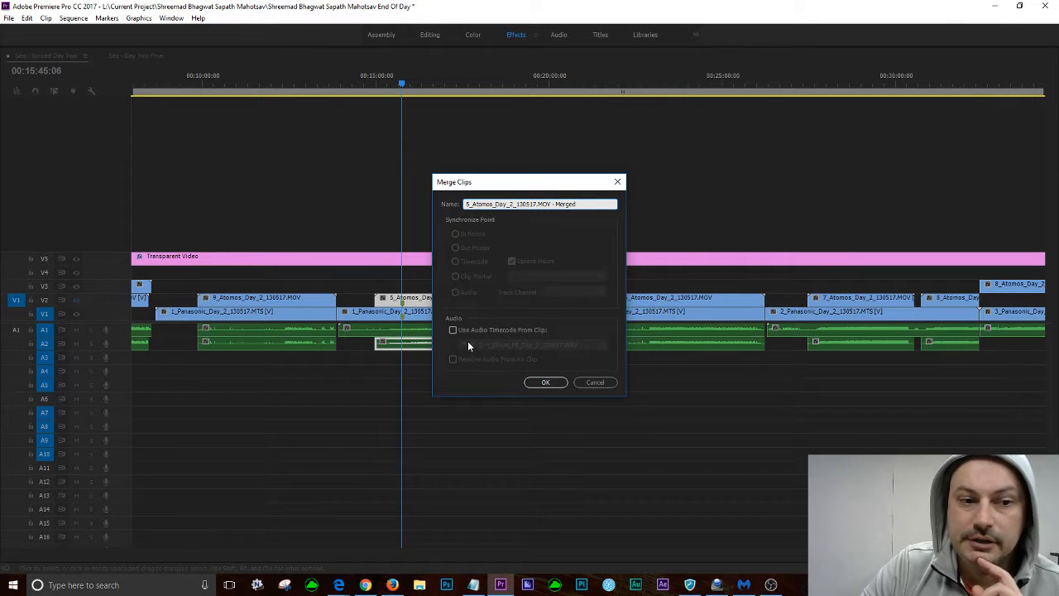
left_click(604, 382)
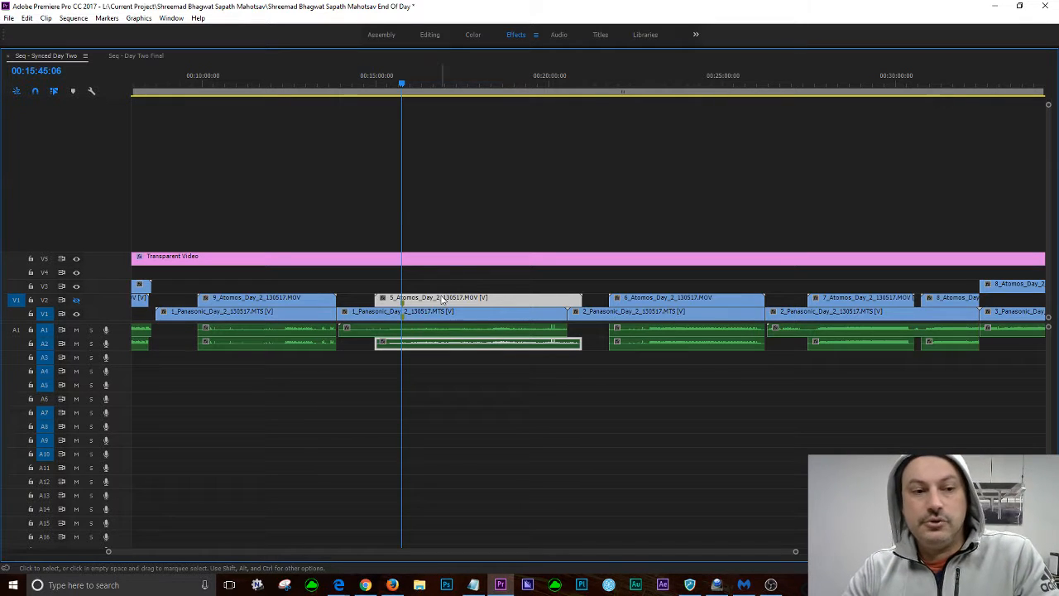
Restore the layout, expand the Atomos Video One bin, and scrub 2_Atomos_Day_2_130517.MOV - Merged in the source monitor
key("grave")
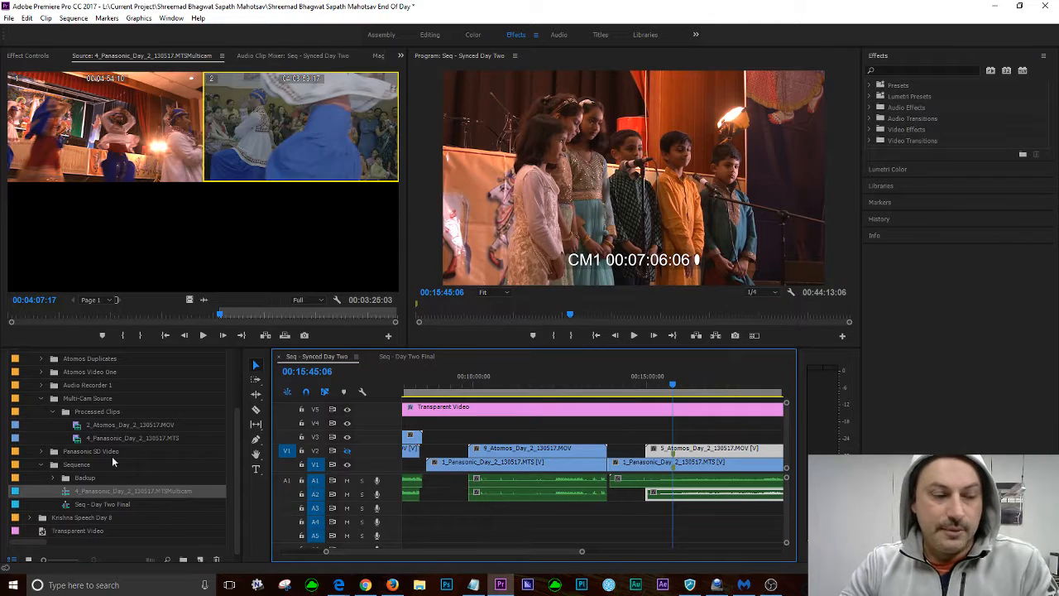
left_click(72, 376)
left_click(42, 372)
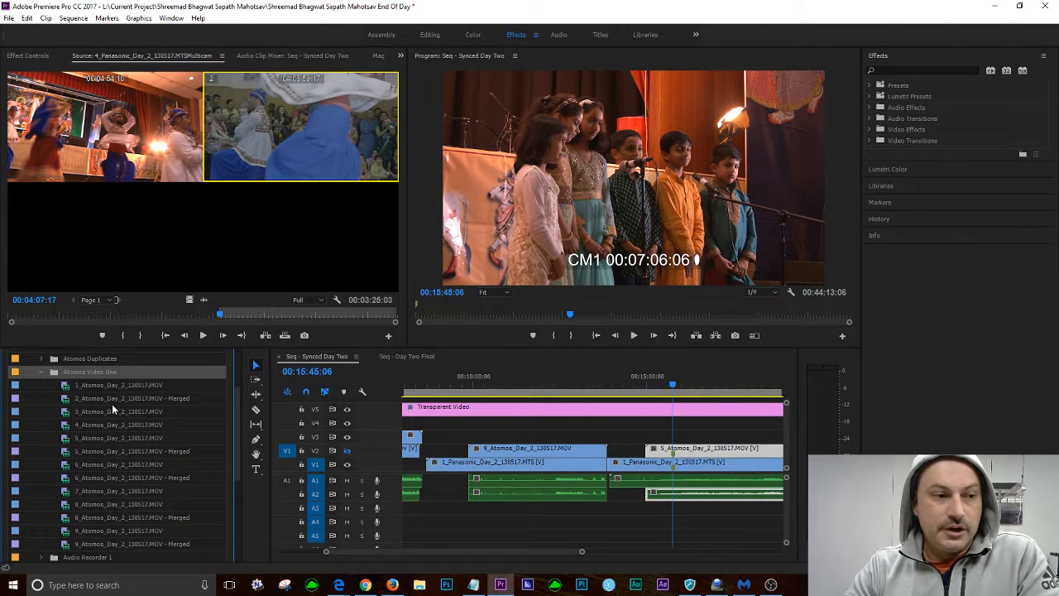
left_click(155, 400)
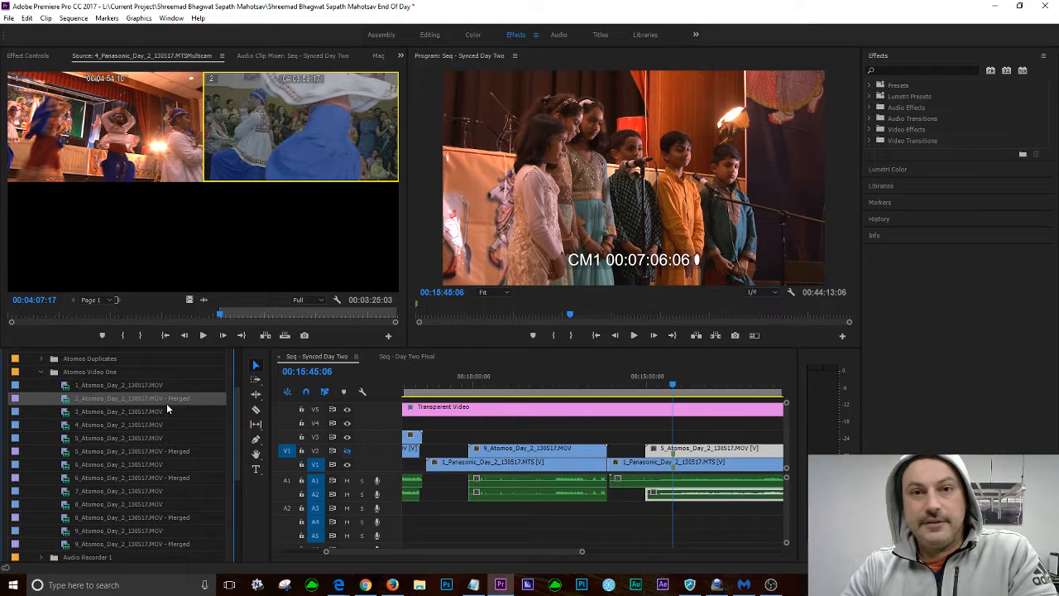
double_click(69, 403)
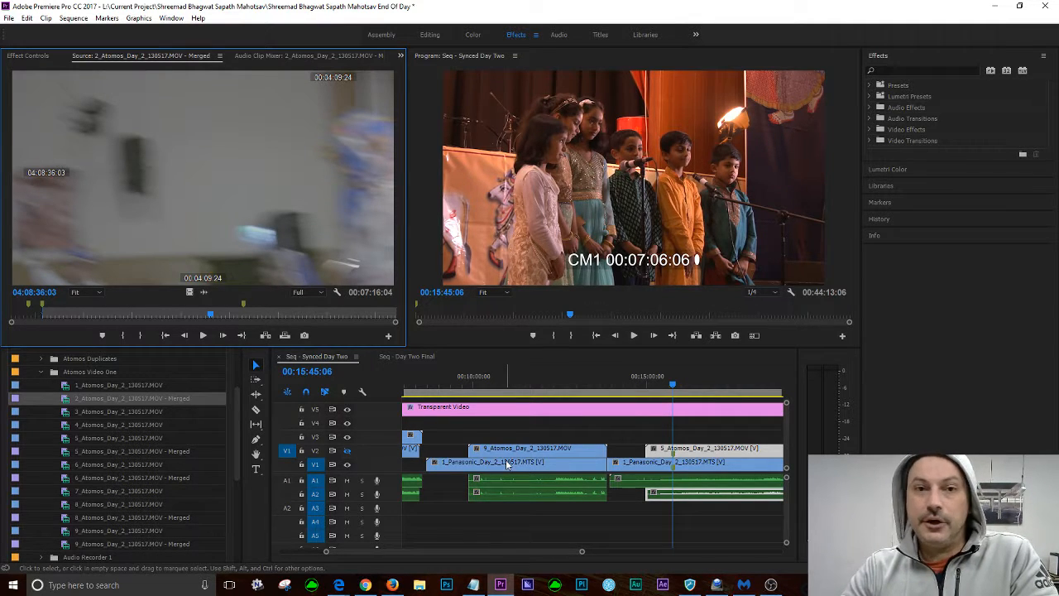
left_click_drag(73, 317, 106, 327)
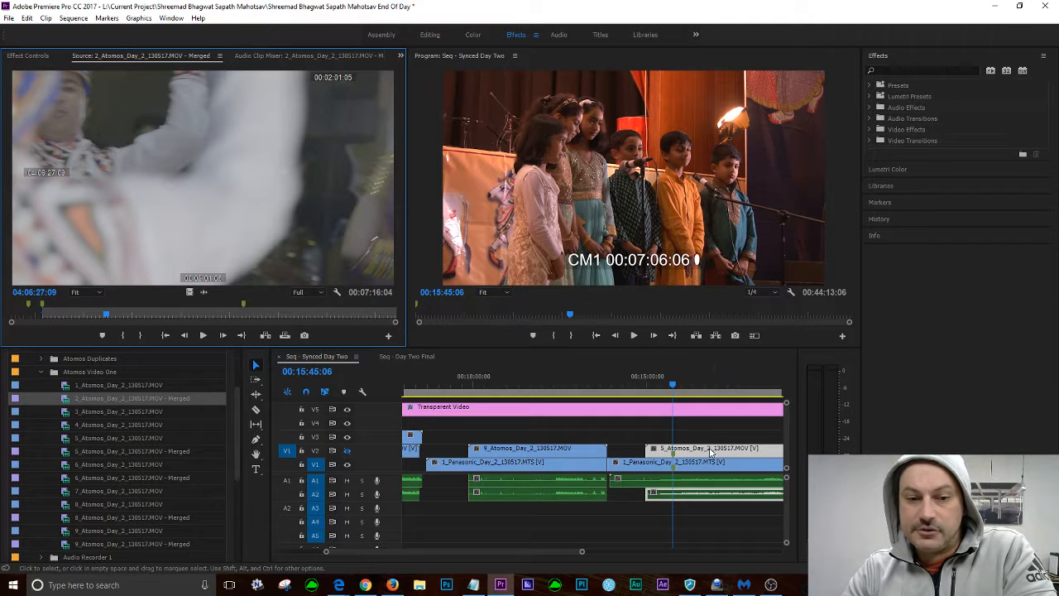
Load 5_Atomos_Day_2_130517.MOV - Merged in the source monitor, scrub it to 03:38:47:16, and return to its start
left_click(98, 450)
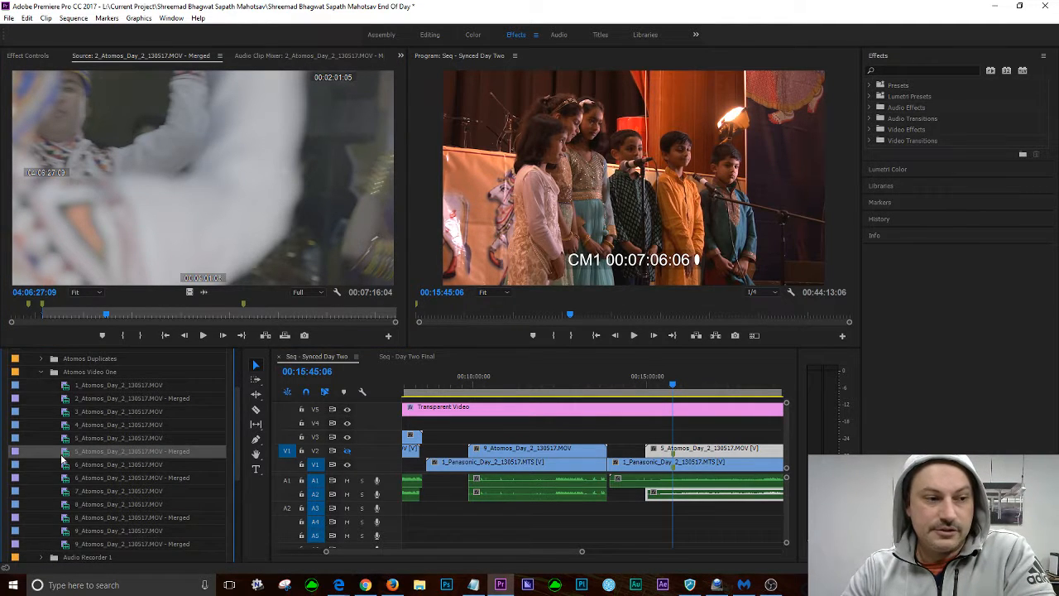
double_click(65, 457)
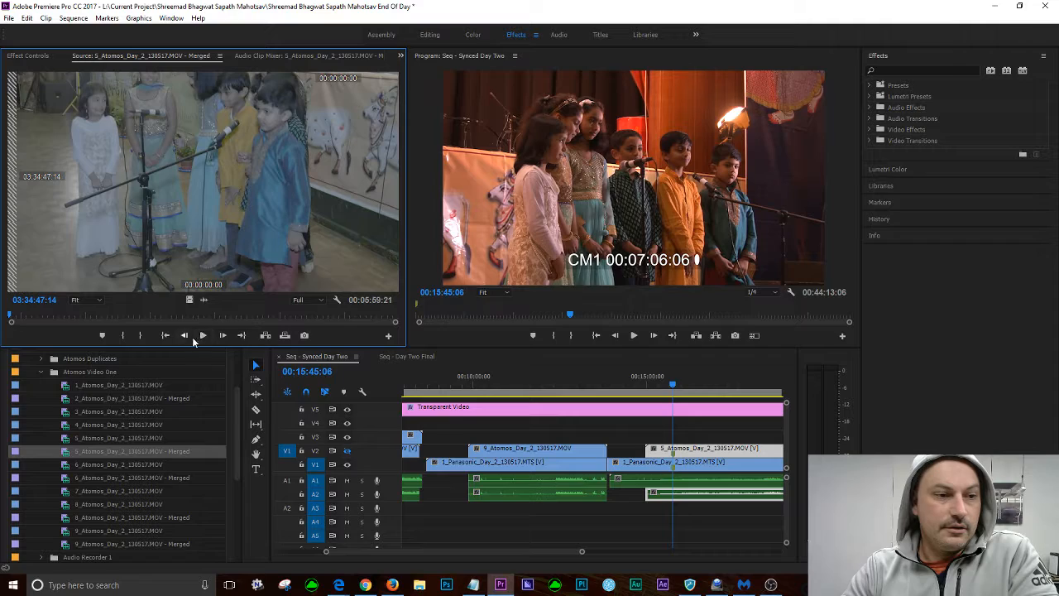
left_click_drag(12, 315, 266, 308)
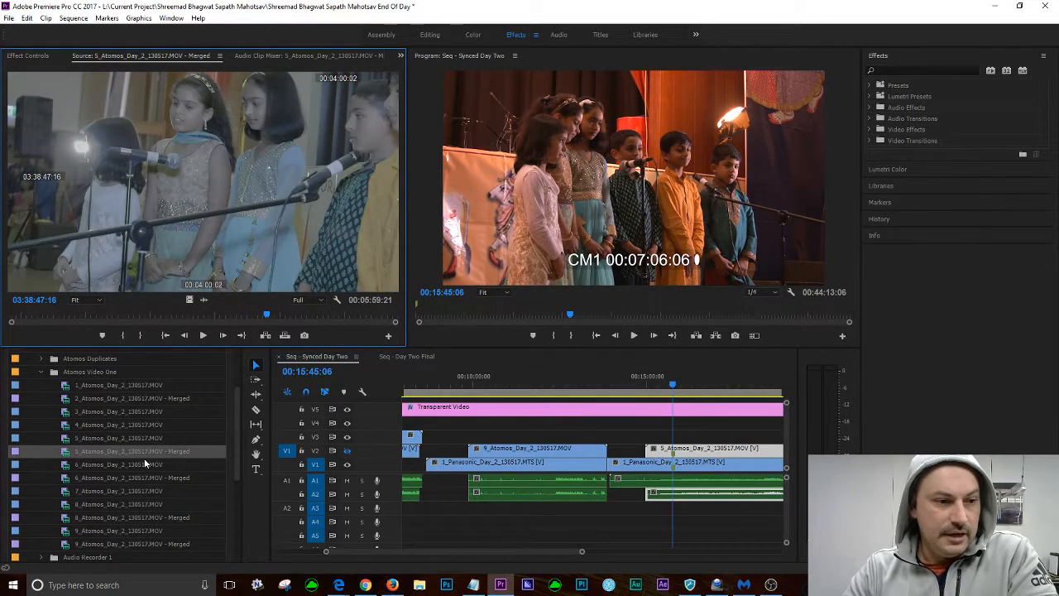
left_click(97, 477)
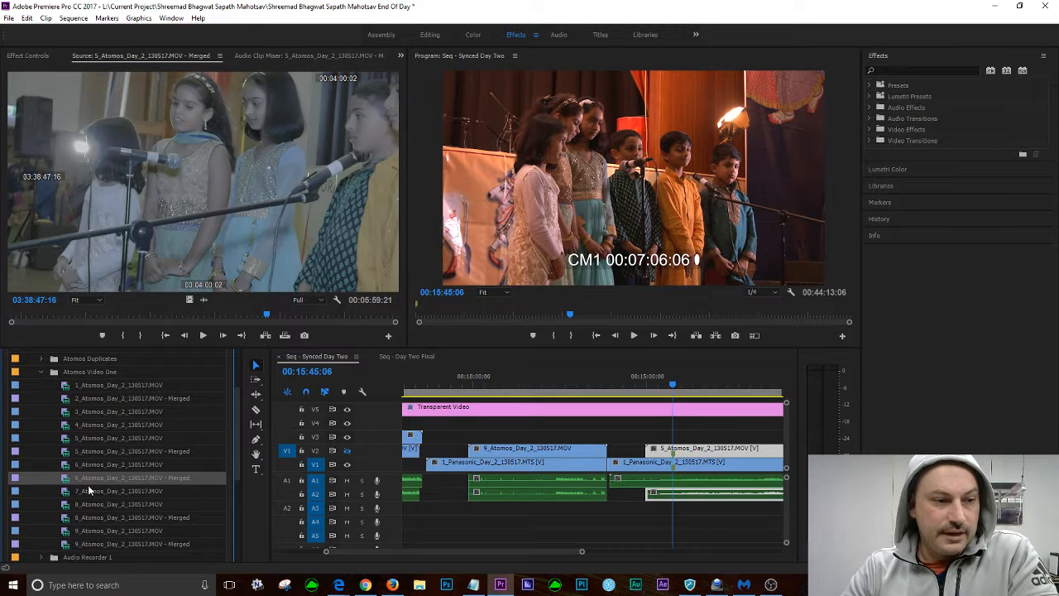
double_click(70, 453)
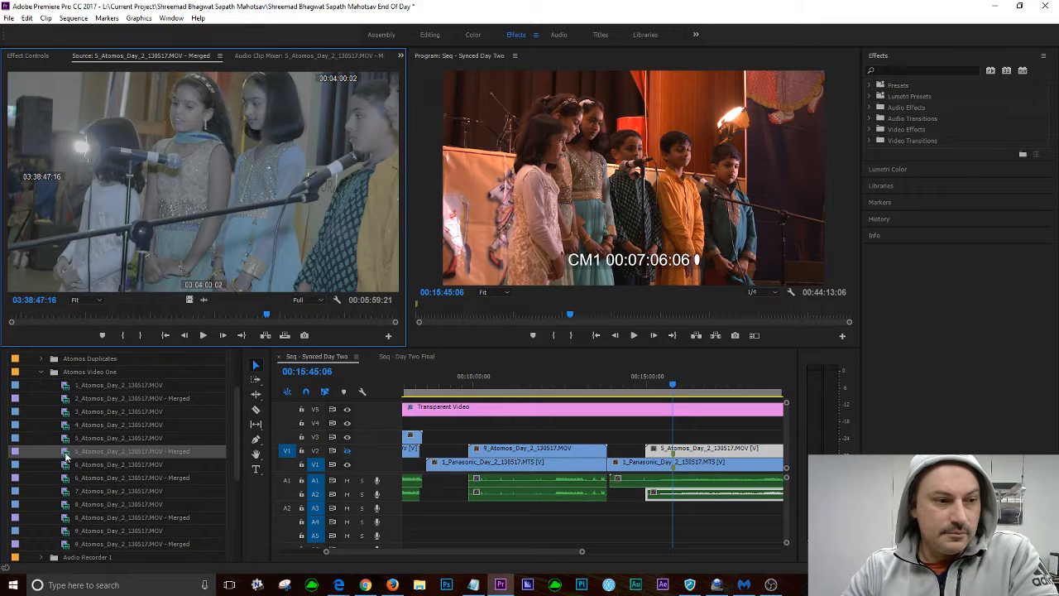
left_click(34, 317)
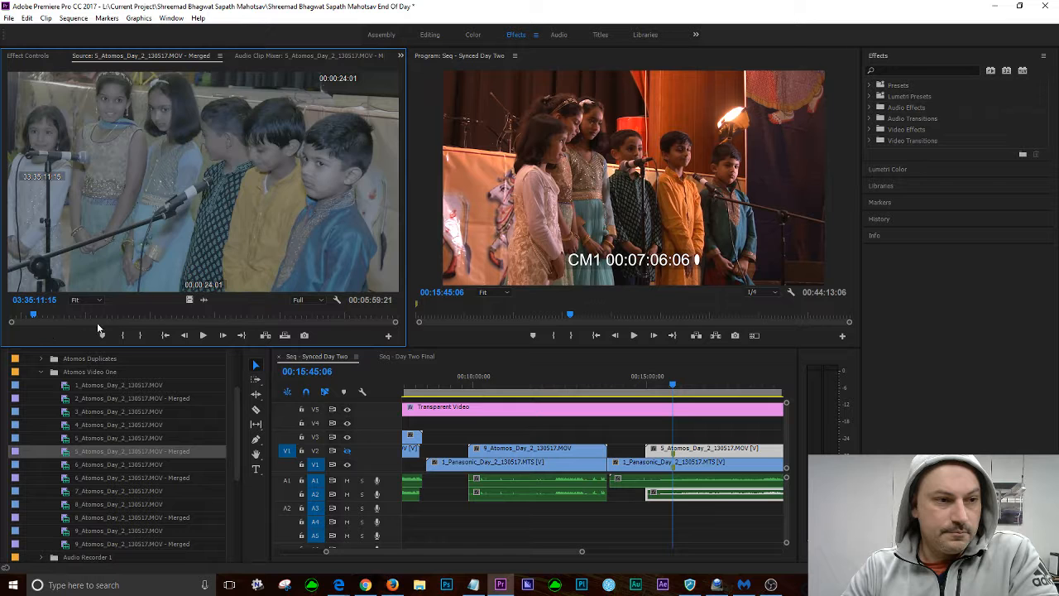
left_click_drag(34, 317, 19, 321)
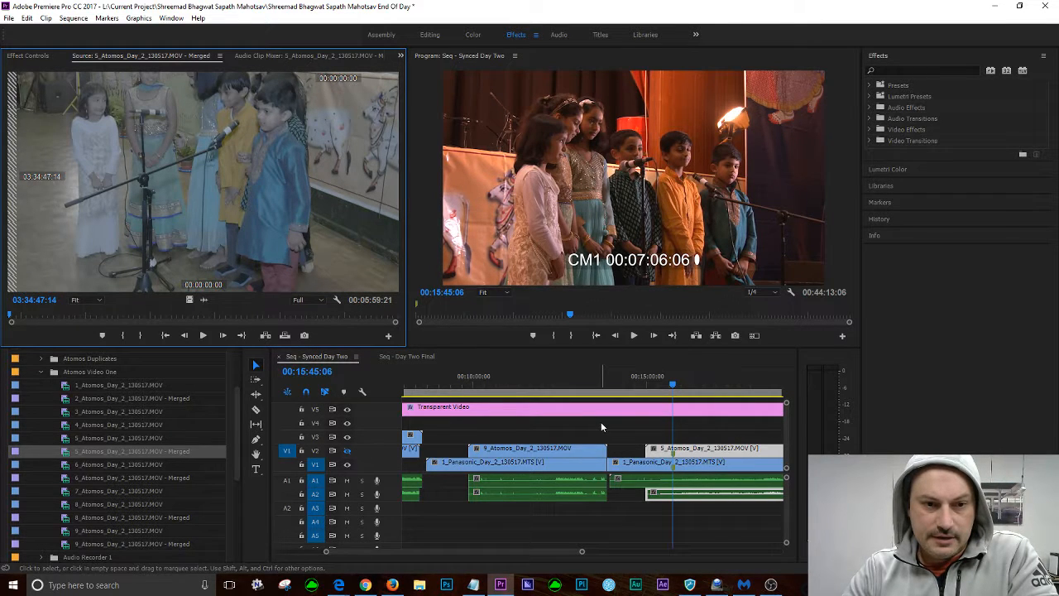
Select the 5_Atomos_Day_2_130517.MOV clip on V2, and load its unmerged original from the bin to scrub the opening
left_click(643, 436)
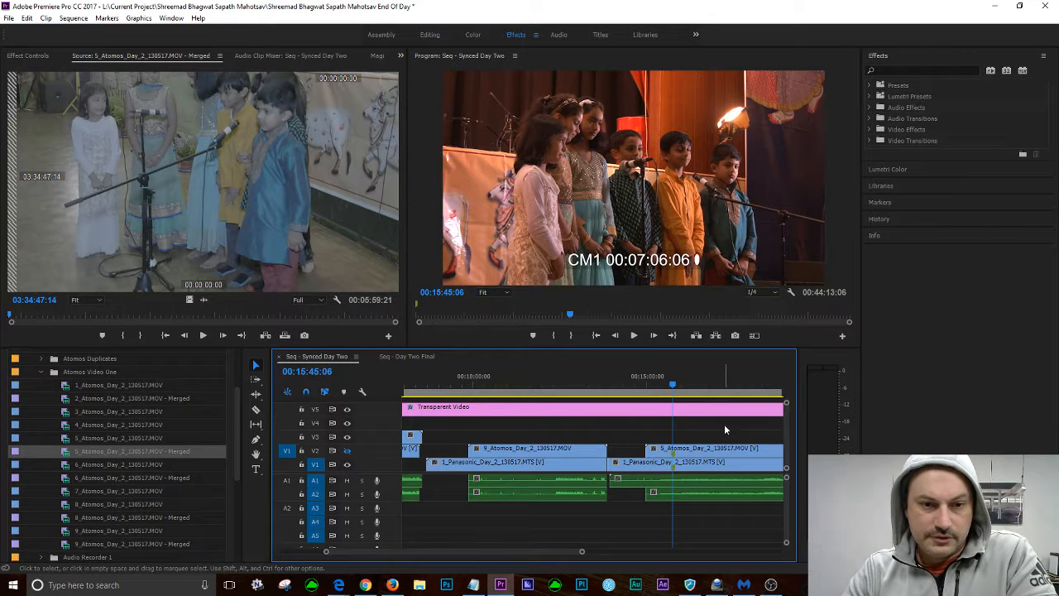
left_click(709, 450)
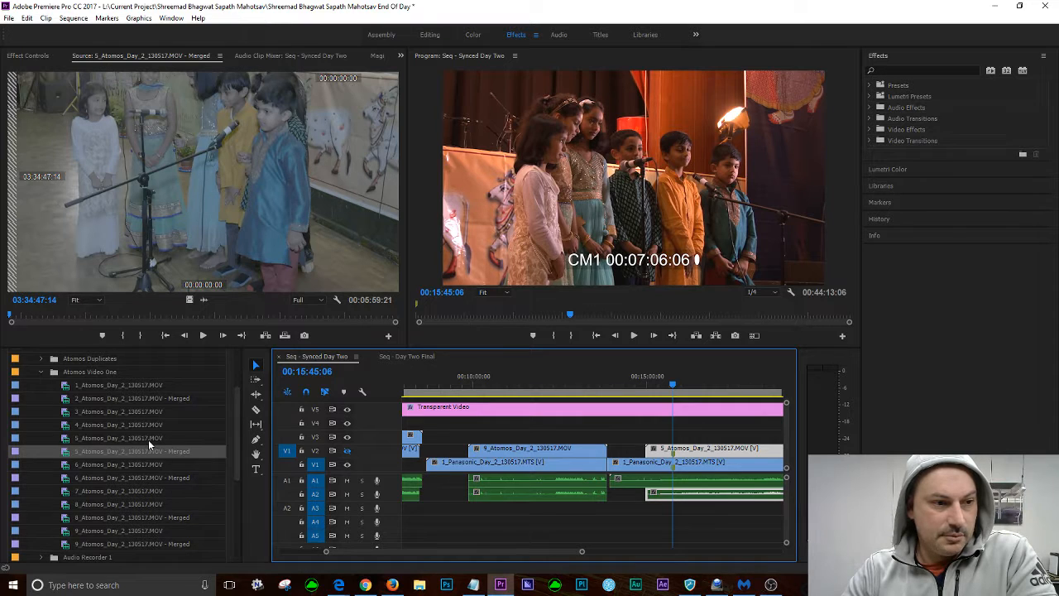
left_click(84, 441)
double_click(67, 442)
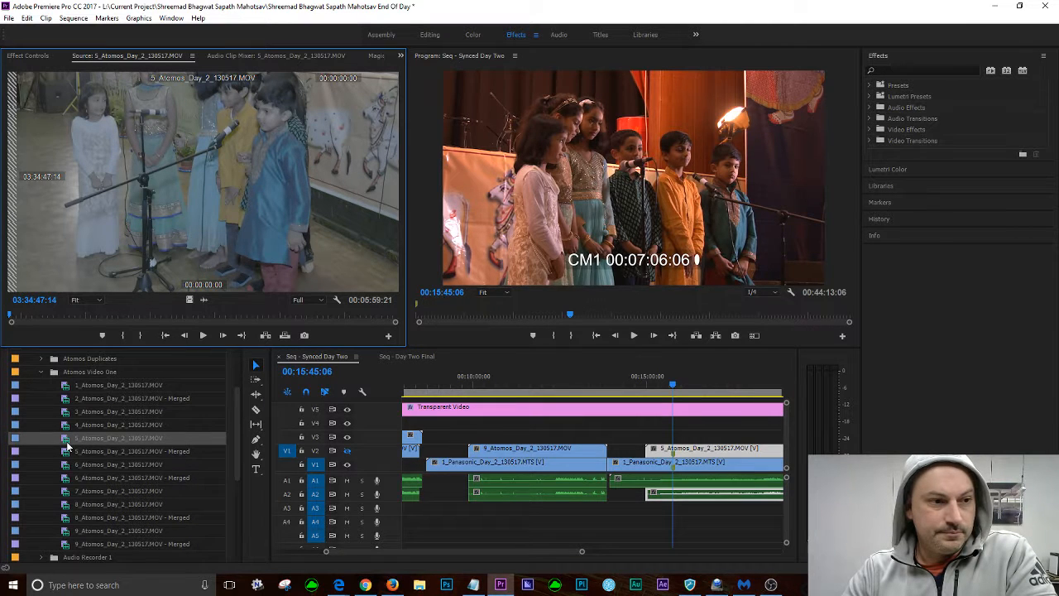
left_click_drag(41, 316, 3, 322)
Scrub the Synced Day Two sequence to 00:15:27:03, and select the 1_Panasonic_Day_2_130517.MTS clip beneath the 5_Atomos clip
left_click(413, 324)
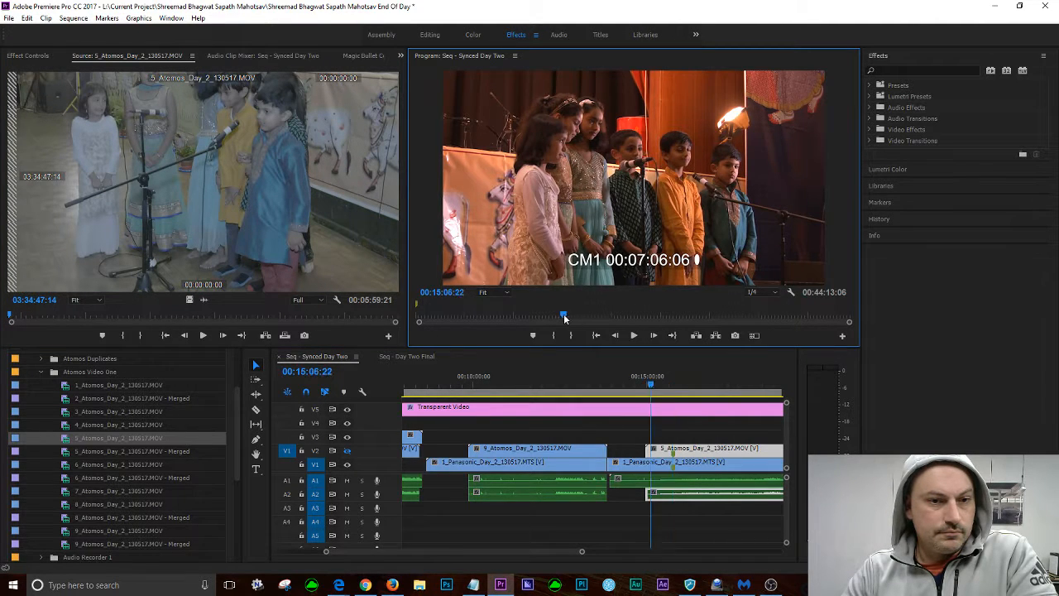
key("Home")
left_click_drag(419, 317, 566, 322)
left_click(632, 435)
left_click(600, 453)
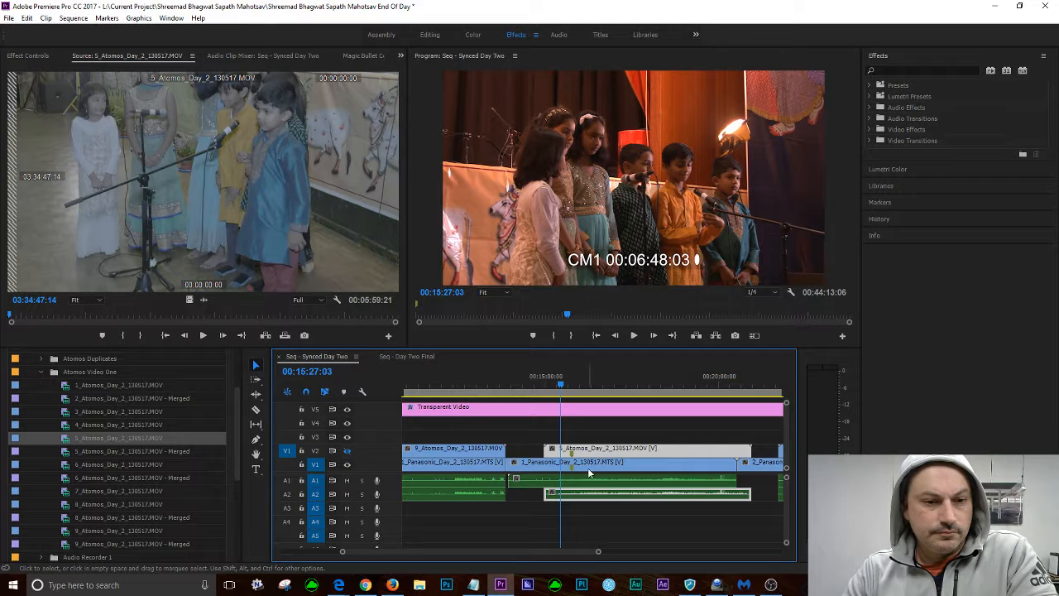
left_click(591, 468)
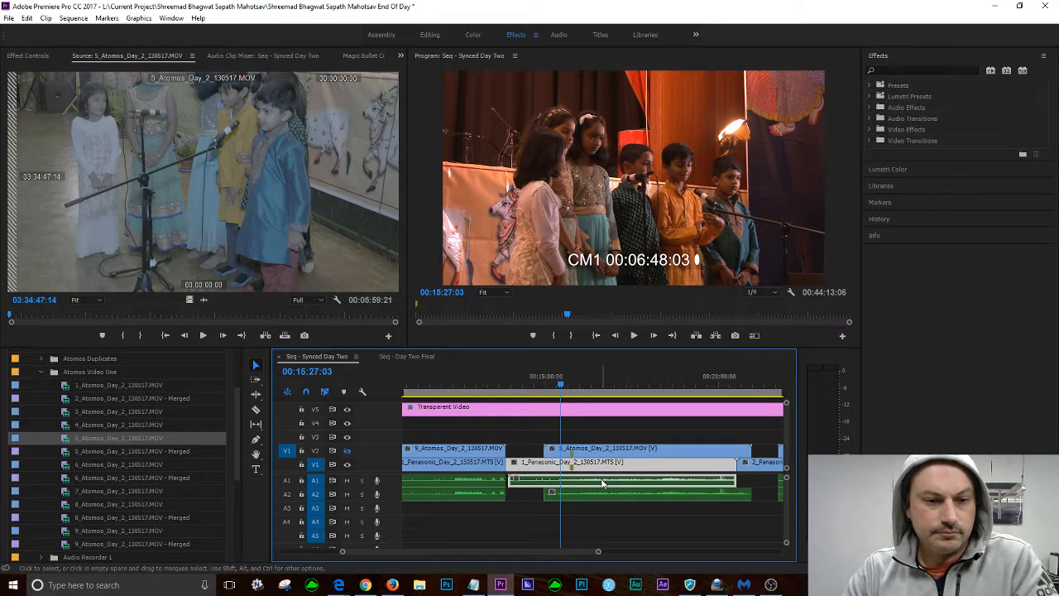
Load 5_Atomos_Day_2_130517.MOV - Merged, scrub it to 03:35:55:16, and move the sequence playhead to 00:16:37:06
double_click(82, 455)
mouse_move(99, 317)
left_mouse_down()
mouse_move(54, 317)
mouse_move(107, 322)
mouse_move(81, 321)
left_mouse_up()
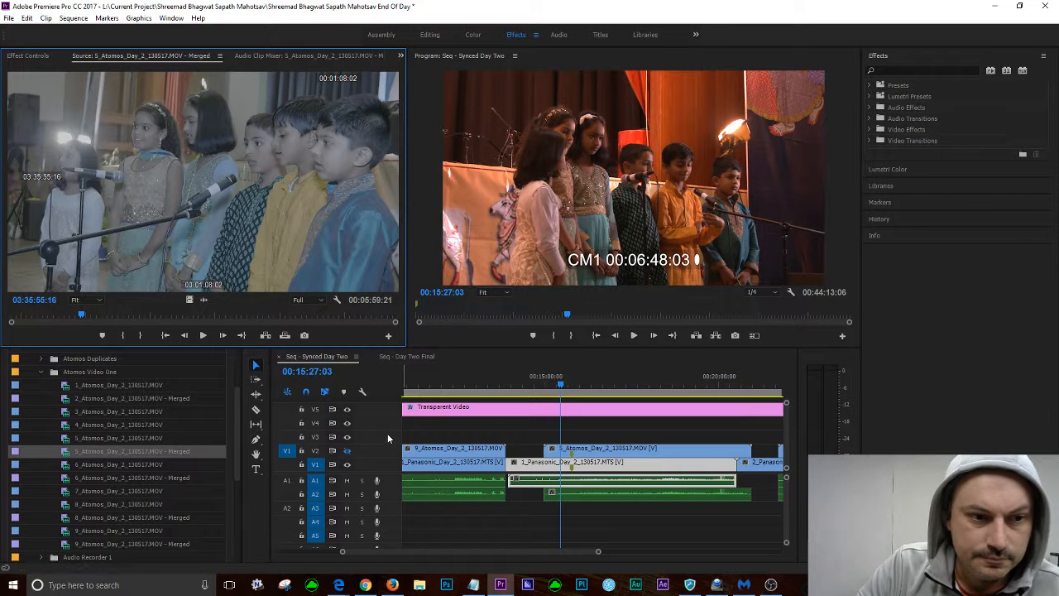
left_click(601, 375)
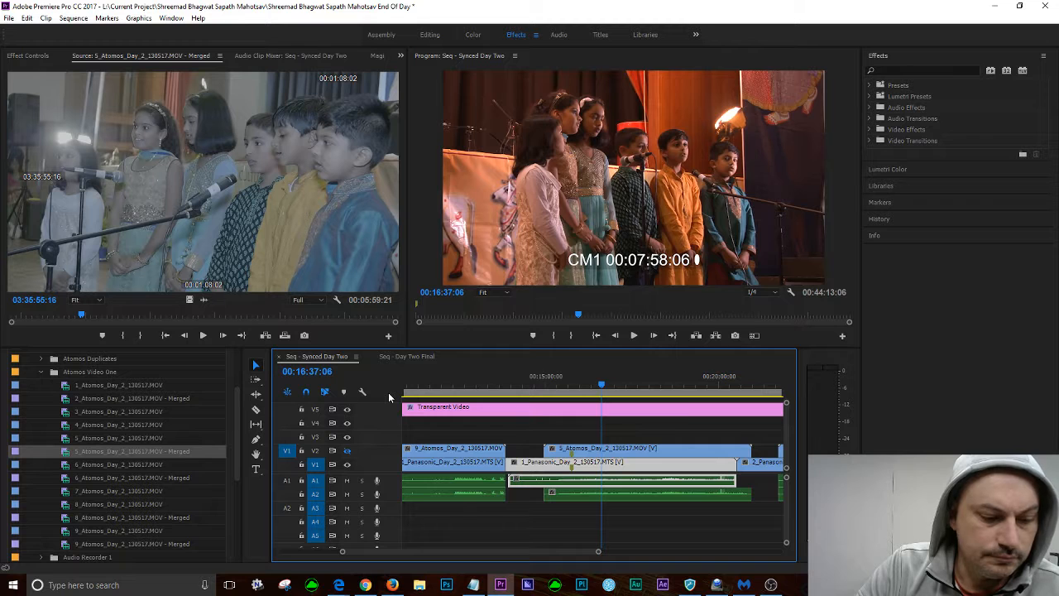
Move the sequence playhead to the clip marker at 00:15:45:06, and unlink the 5_Atomos_Day_2_130517.MOV clip on V2 from its audio
key("Up")
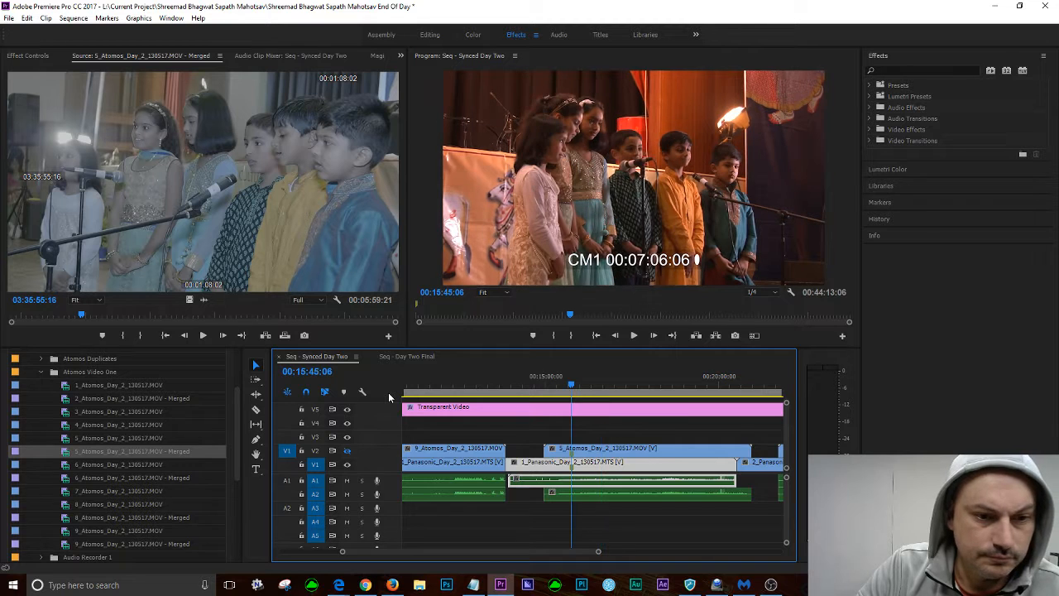
left_click(598, 447)
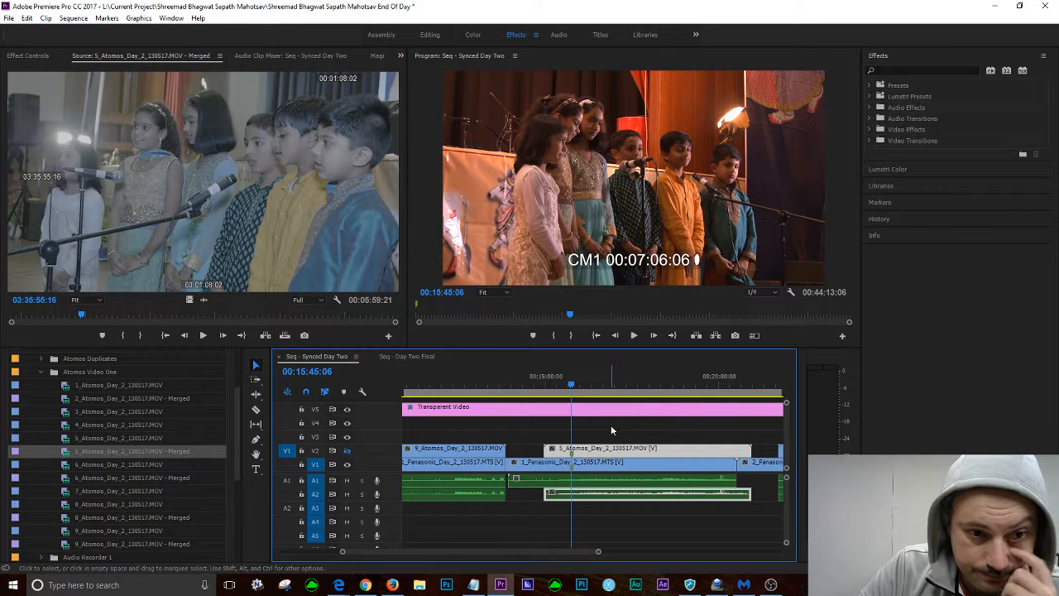
right_click(622, 449)
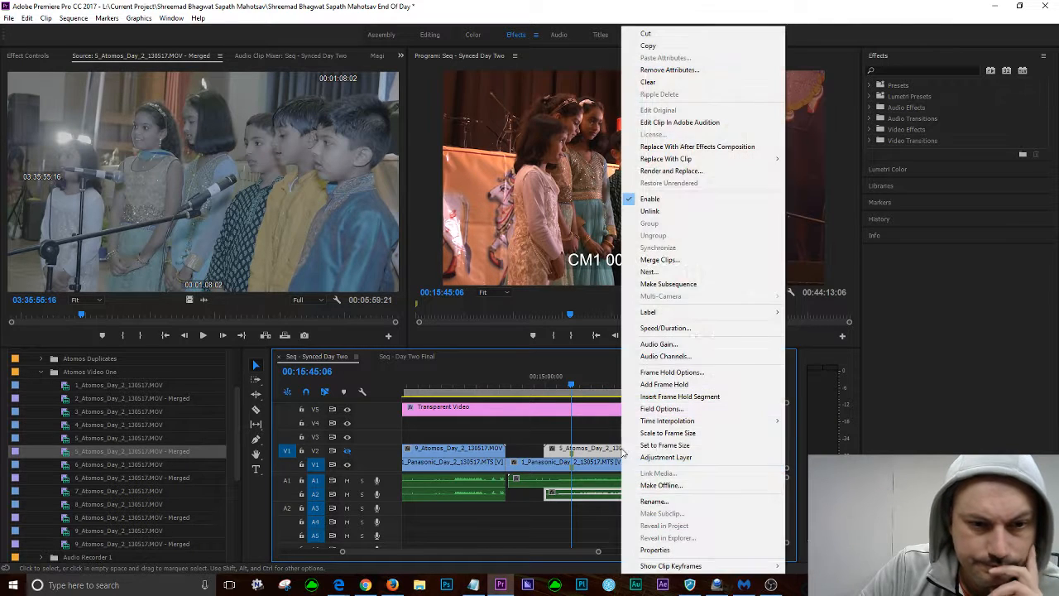
left_click(650, 211)
Check the 1_Panasonic clip's marker at 00:07:06:06, and add a marker at 00:15:45:06 to the 5_Atomos clip's unlinked audio on A2
left_click(590, 485)
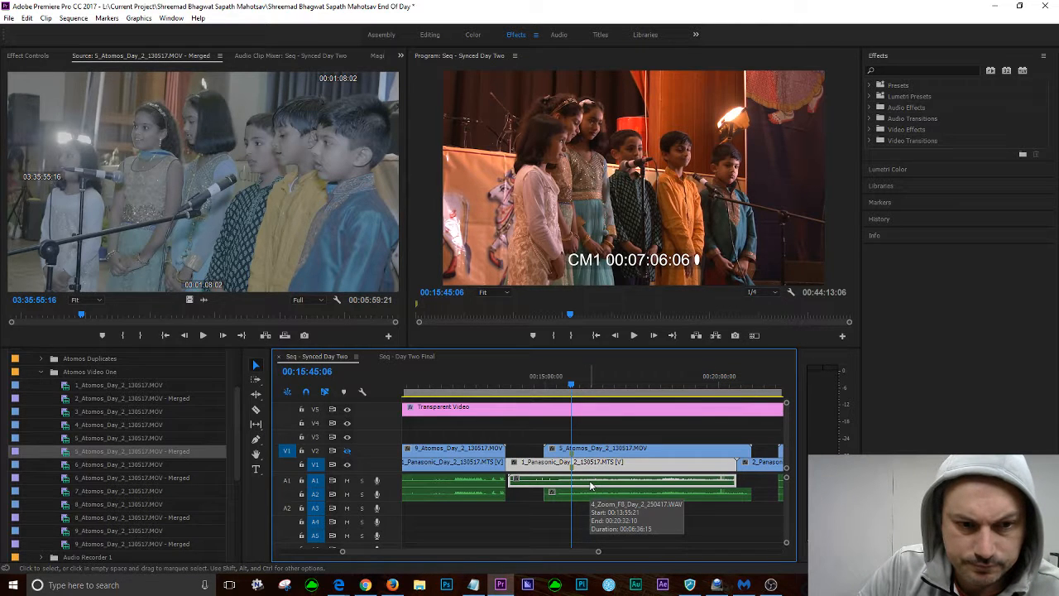
key("m")
key("m")
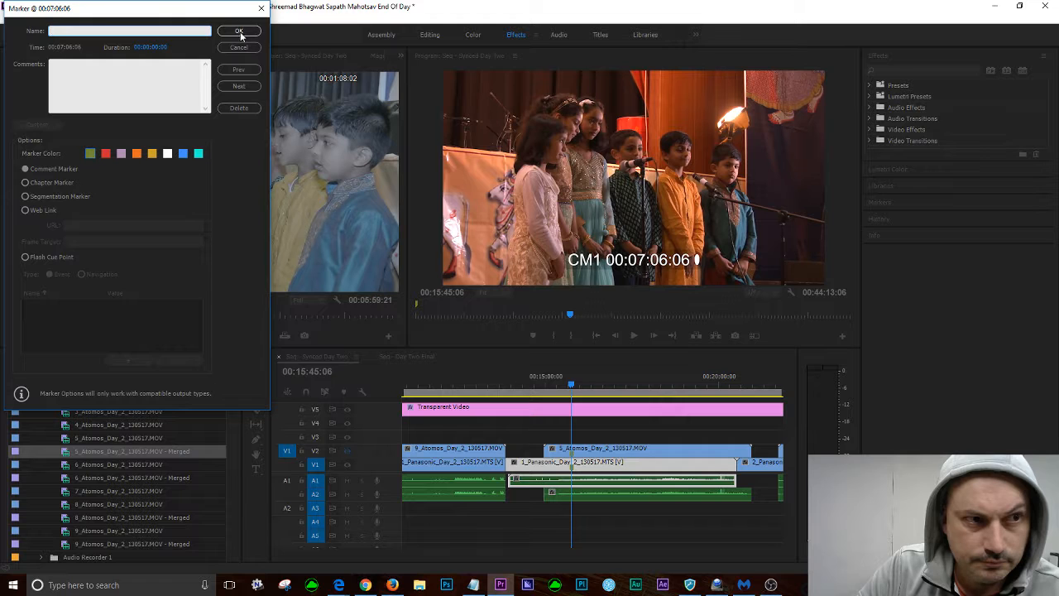
left_click(243, 36)
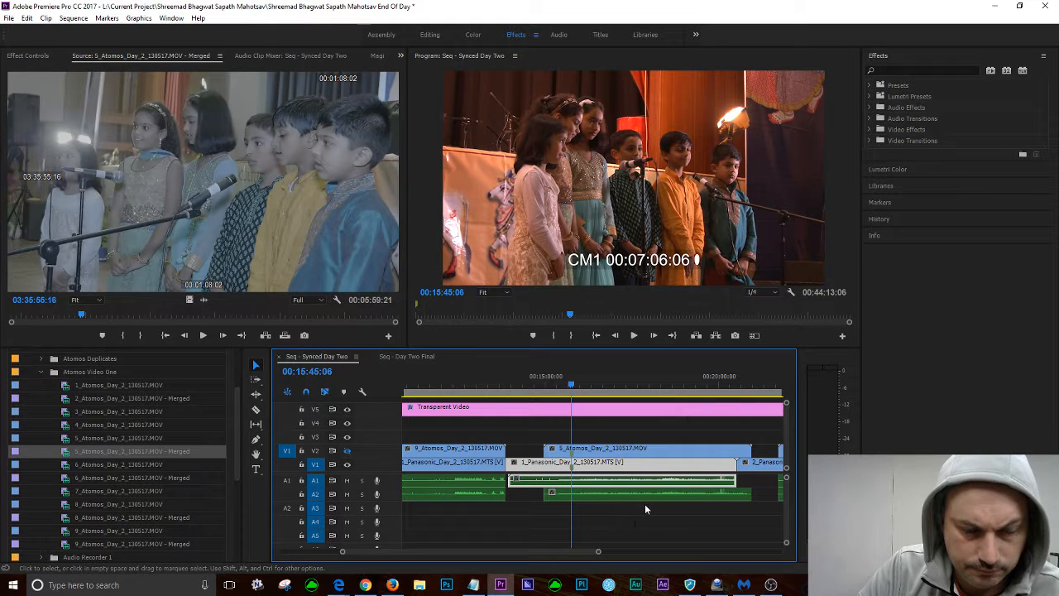
left_click(584, 496)
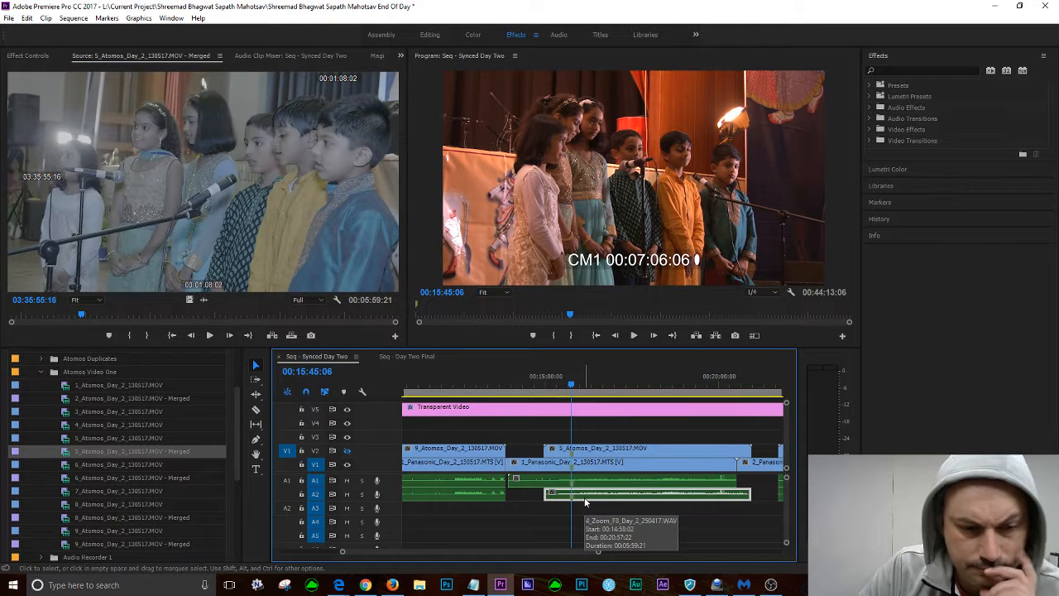
Relink the 5_Atomos_Day_2_130517.MOV video on V2 with its matching audio clip on A2
left_click(597, 449)
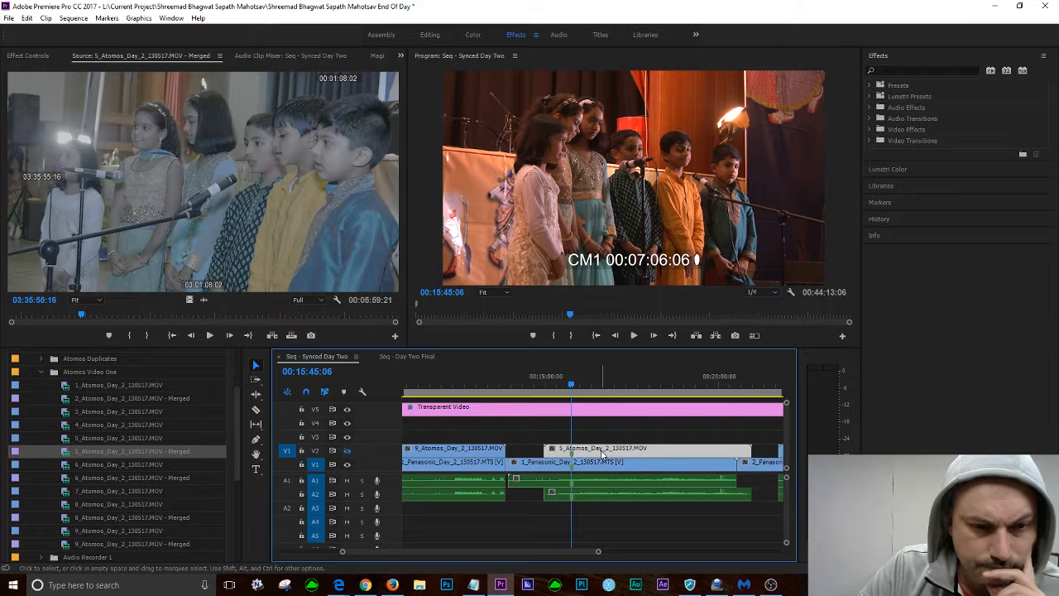
left_click(615, 497, "shift")
right_click(617, 497)
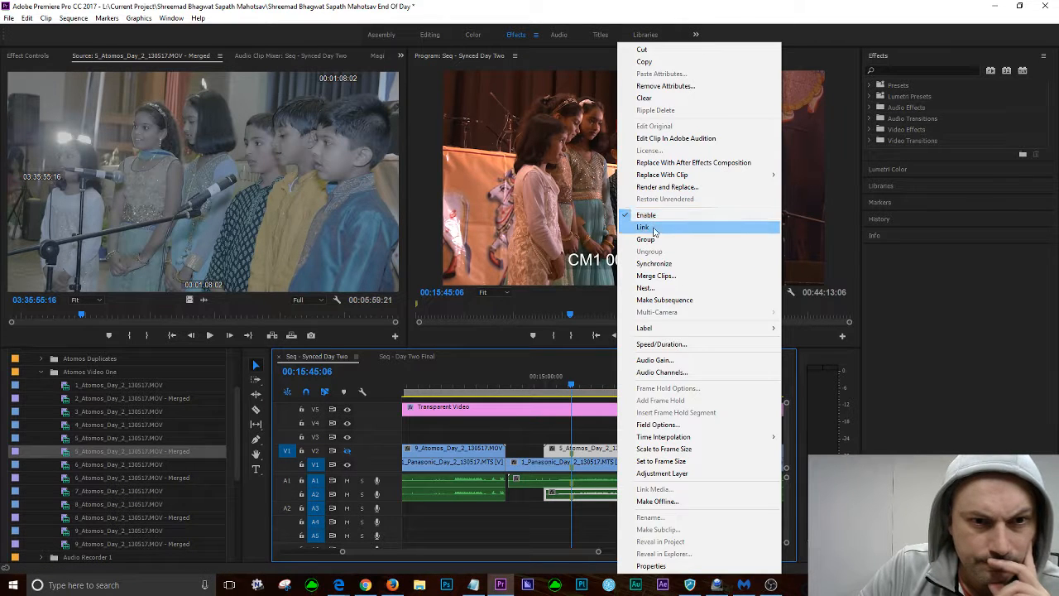
left_click(654, 229)
Compare the original and merged 5_Atomos clips in the source monitor, and delete 5_Atomos_Day_2_130517.MOV - Merged from the Atomos Video One bin
left_click(584, 466)
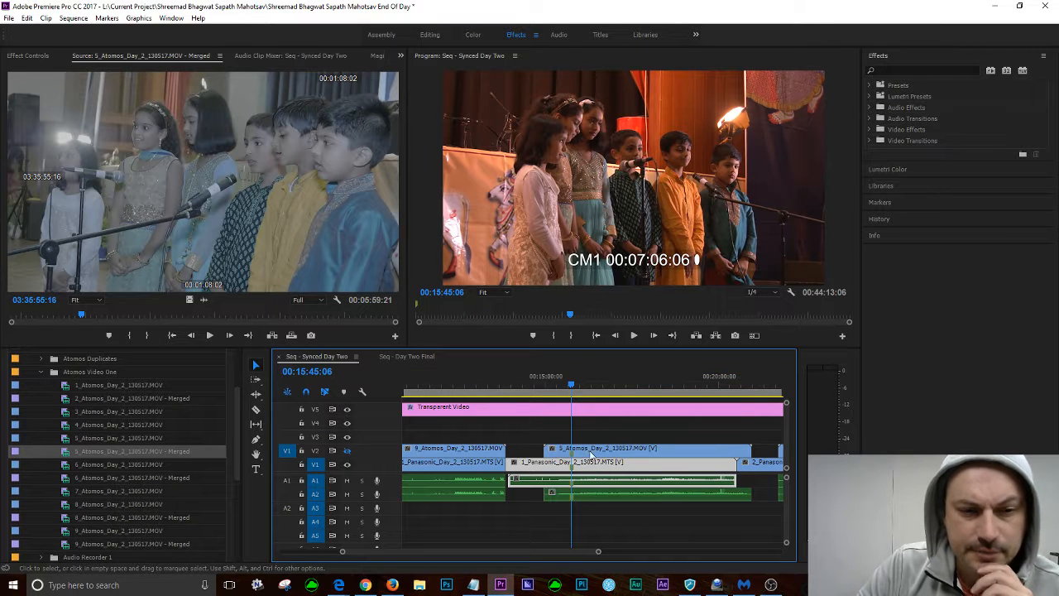
left_click(97, 452)
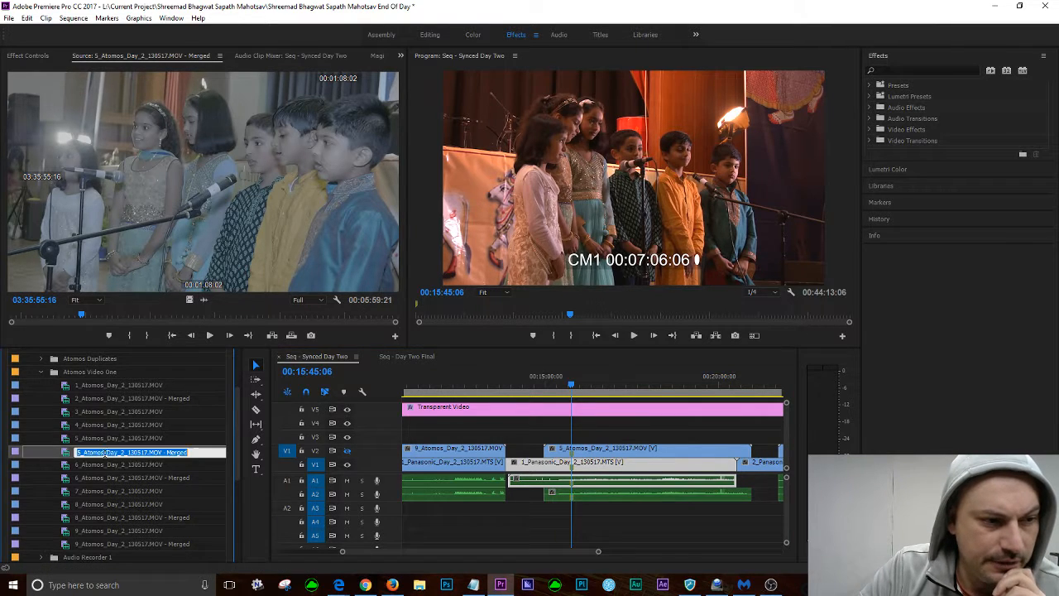
left_click(111, 440)
double_click(69, 440)
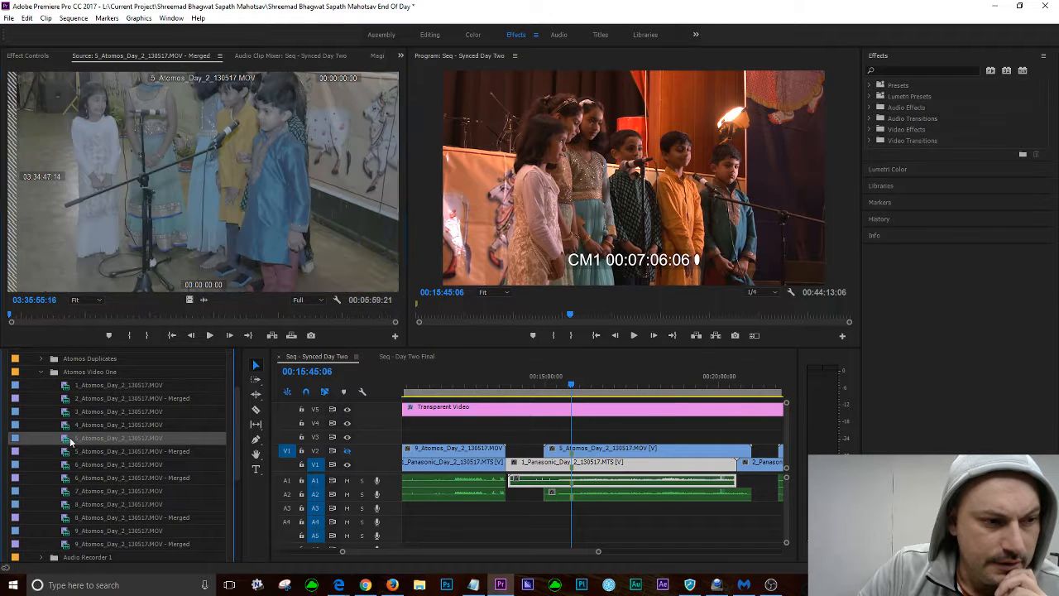
double_click(69, 452)
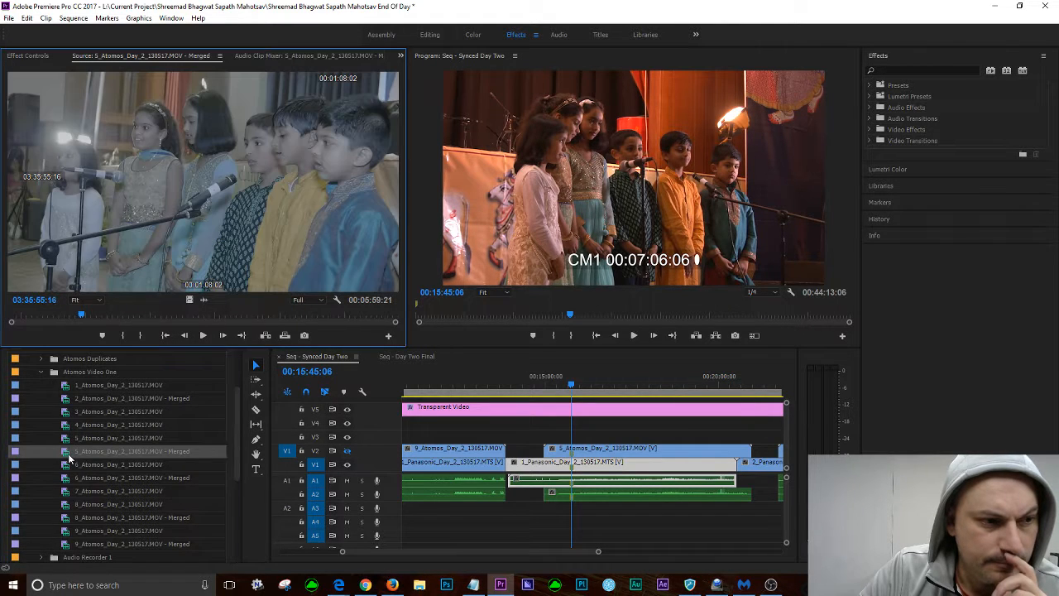
right_click(129, 447)
left_click(156, 104)
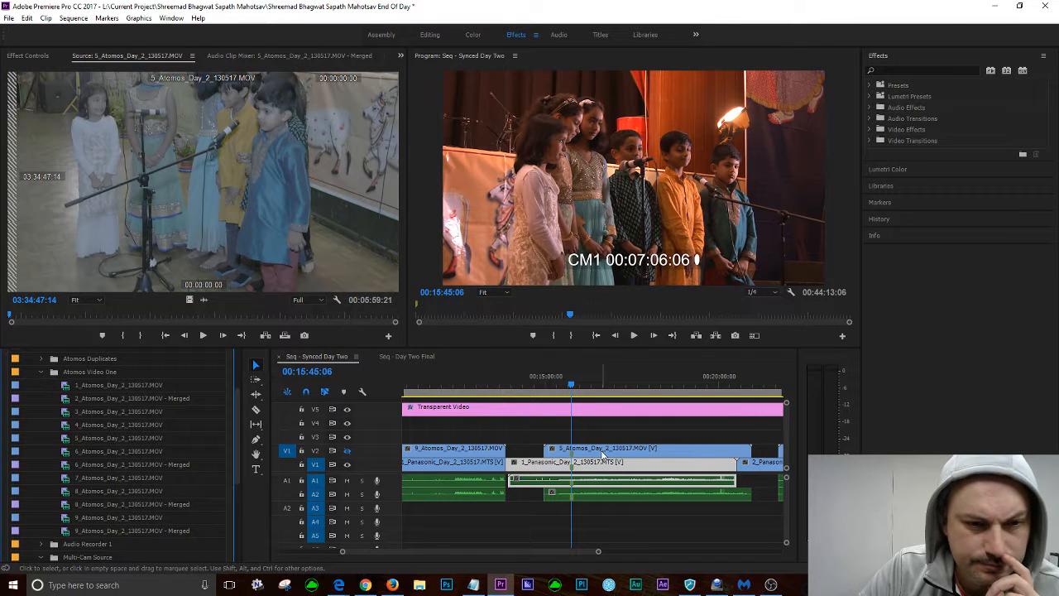
Merge the relinked 5_Atomos video and audio clips into a new clip named 5_Atomos_Day_2_130517.MOV - Merged
left_click(604, 460)
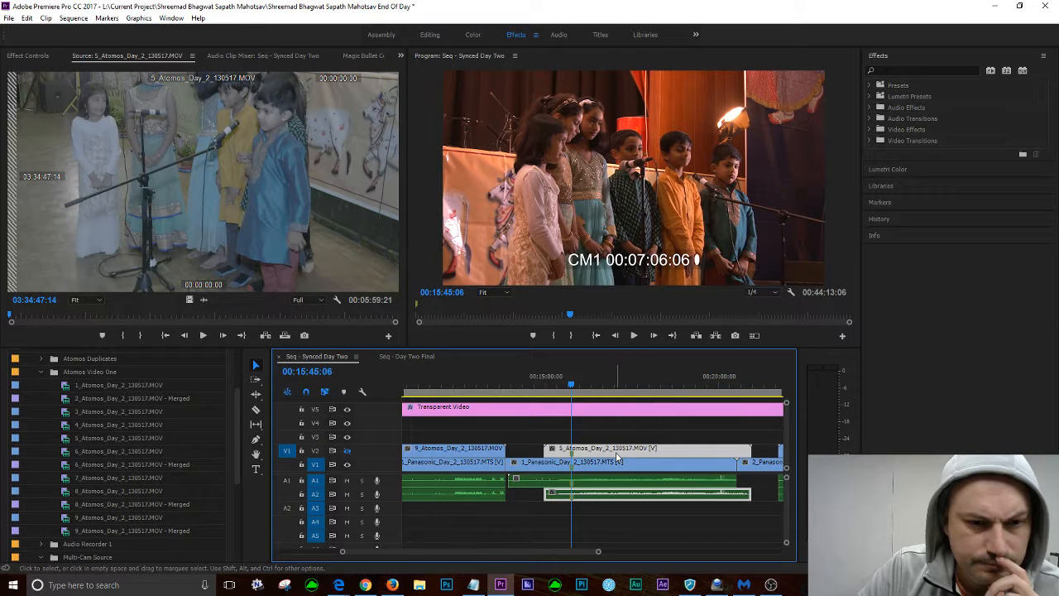
right_click(617, 459)
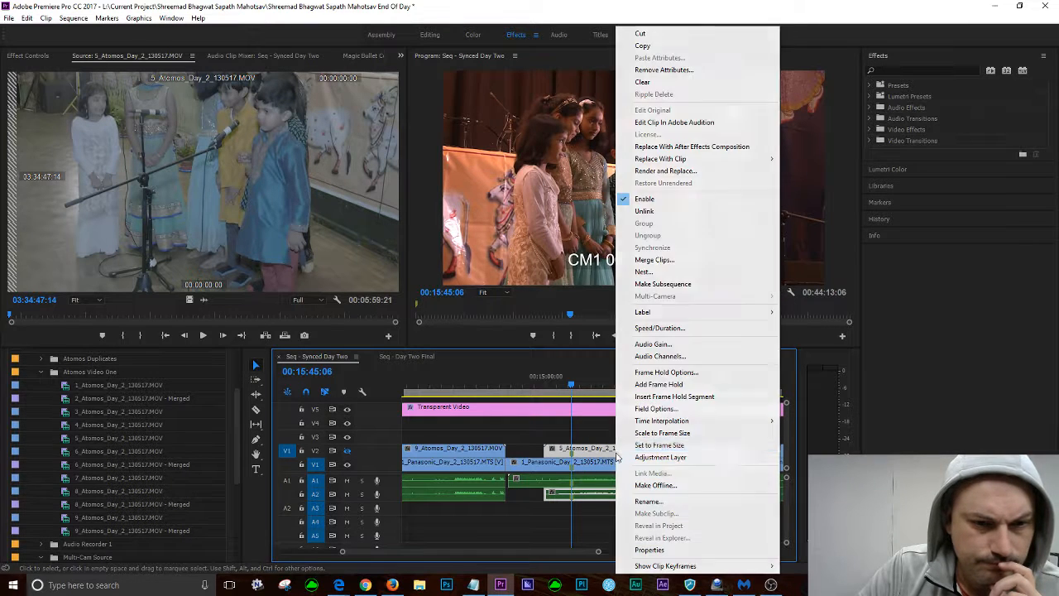
left_click(650, 262)
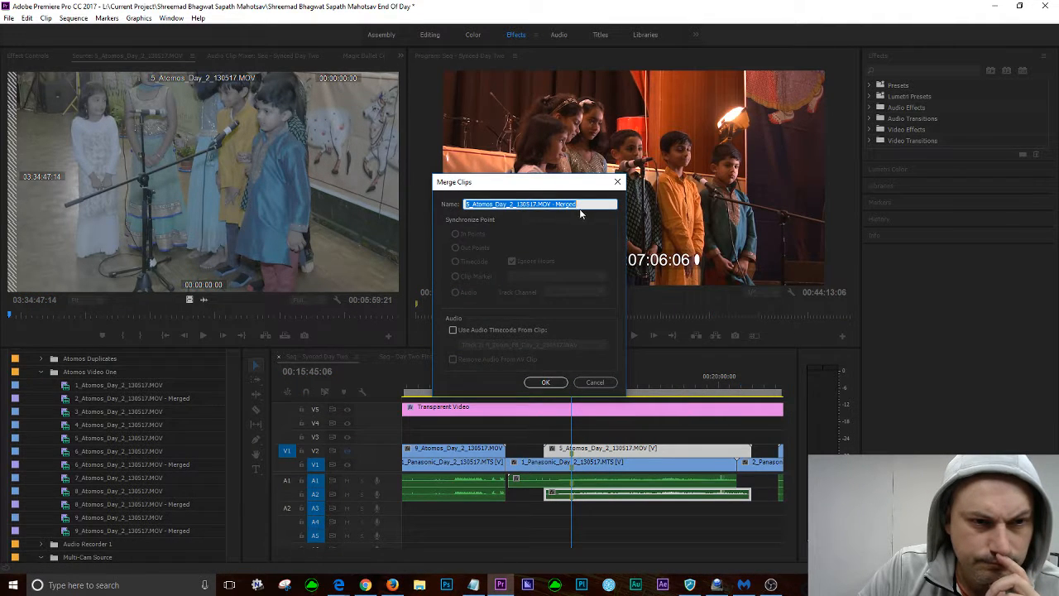
left_click(545, 382)
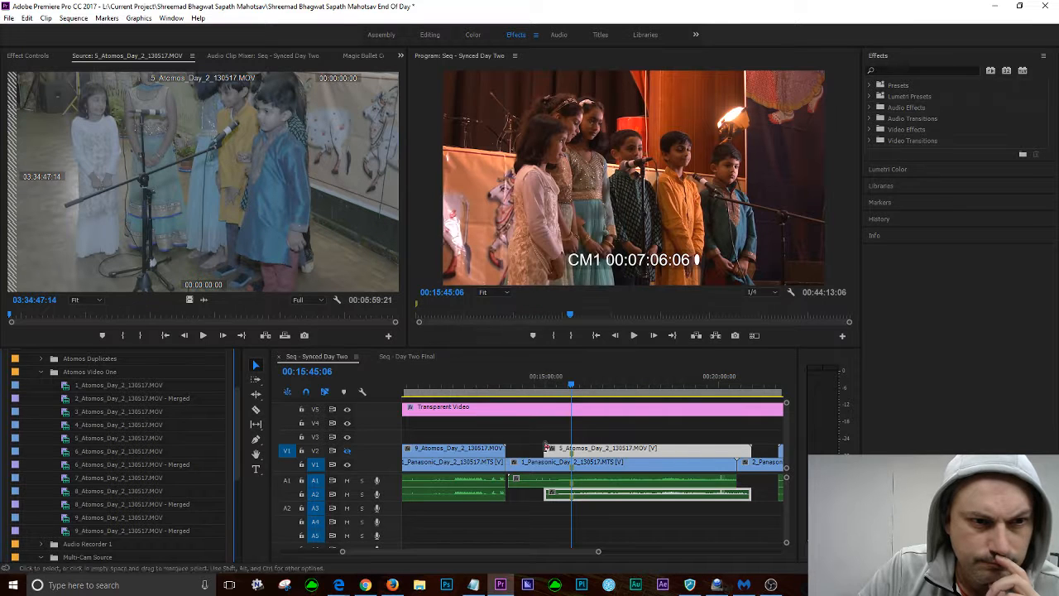
Move the new 5_Atomos_Day_2_130517.MOV - Merged clip from the project root into the Atomos Video One bin
scroll(123, 518, "down", 3)
scroll(129, 530, "up", 5)
left_click(41, 394)
scroll(81, 511, "down", 2)
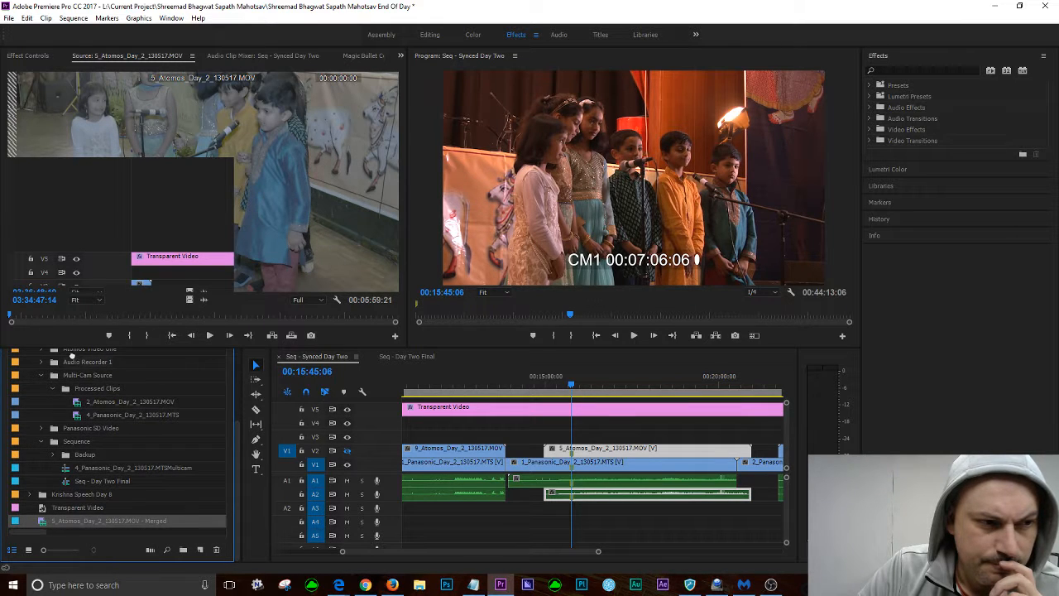
scroll(83, 358, "up", 3)
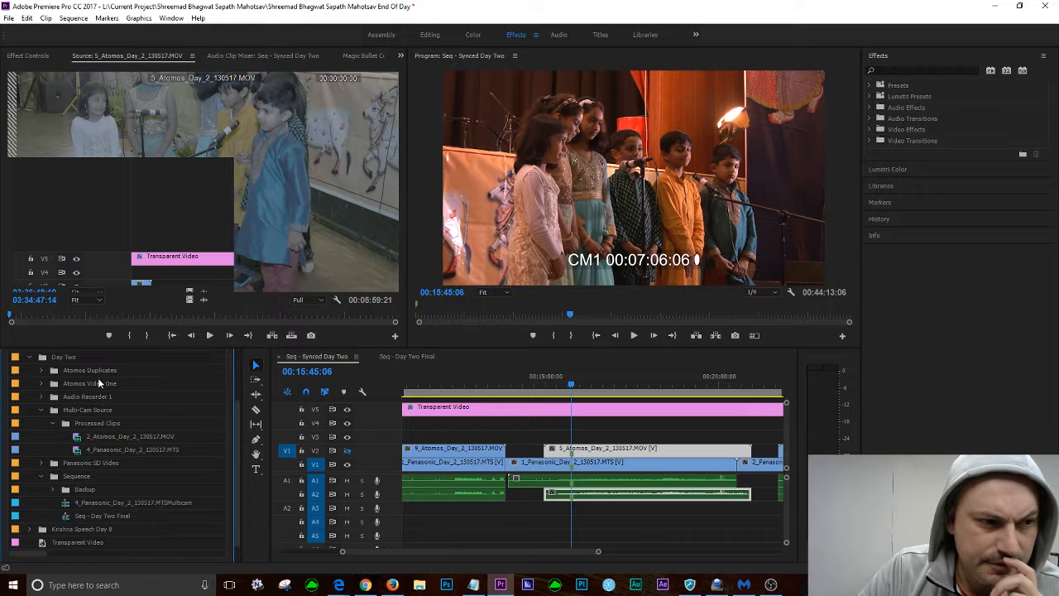
left_click(41, 384)
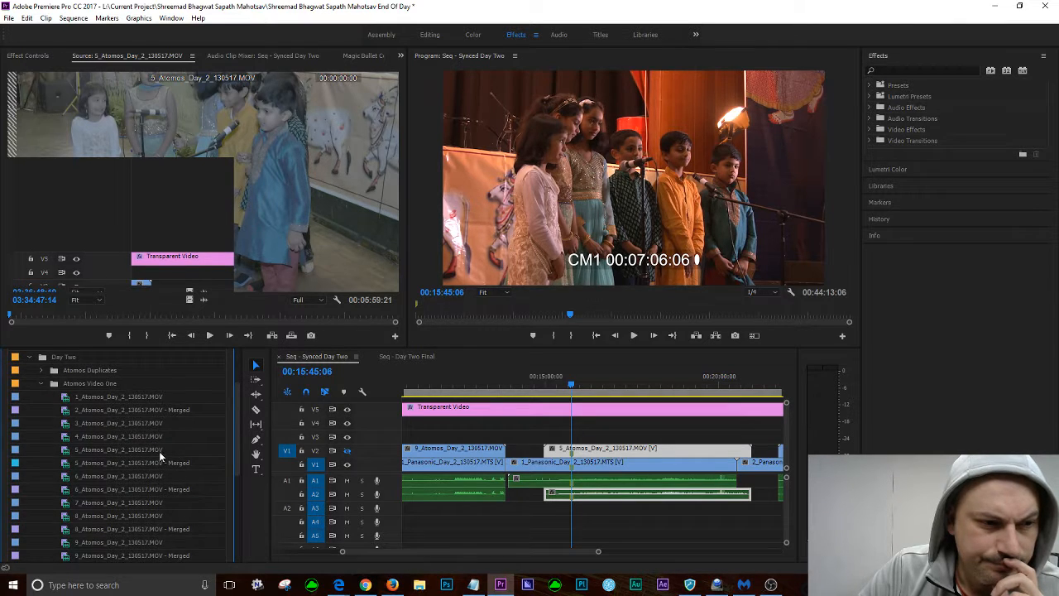
Load the new 5_Atomos merged clip, scrub it to its marker near 03:35:33:16, and select the 6_Atomos merged clip
left_click(91, 465)
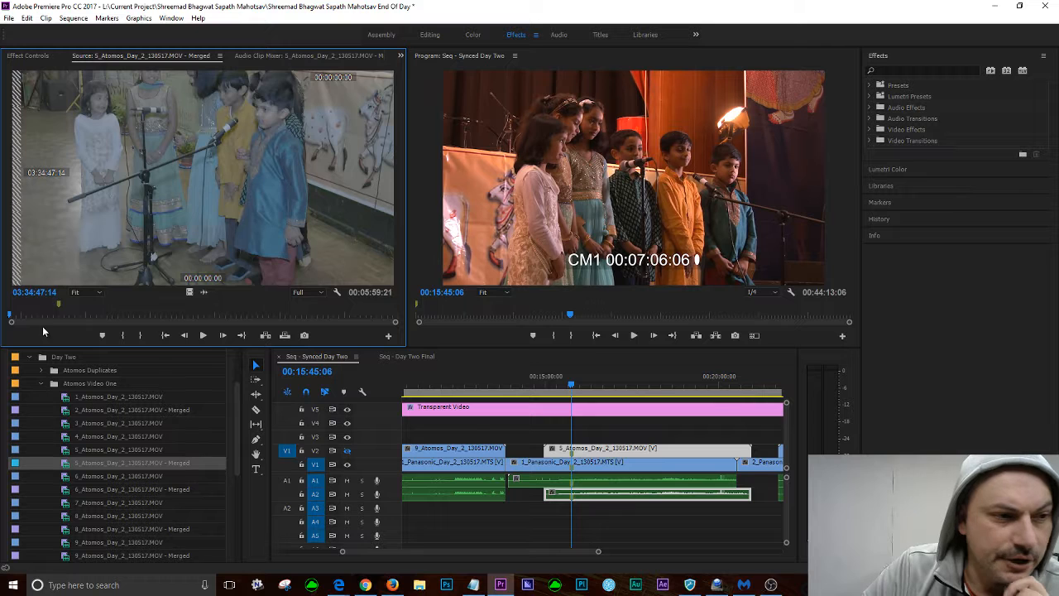
left_click_drag(47, 313, 57, 318)
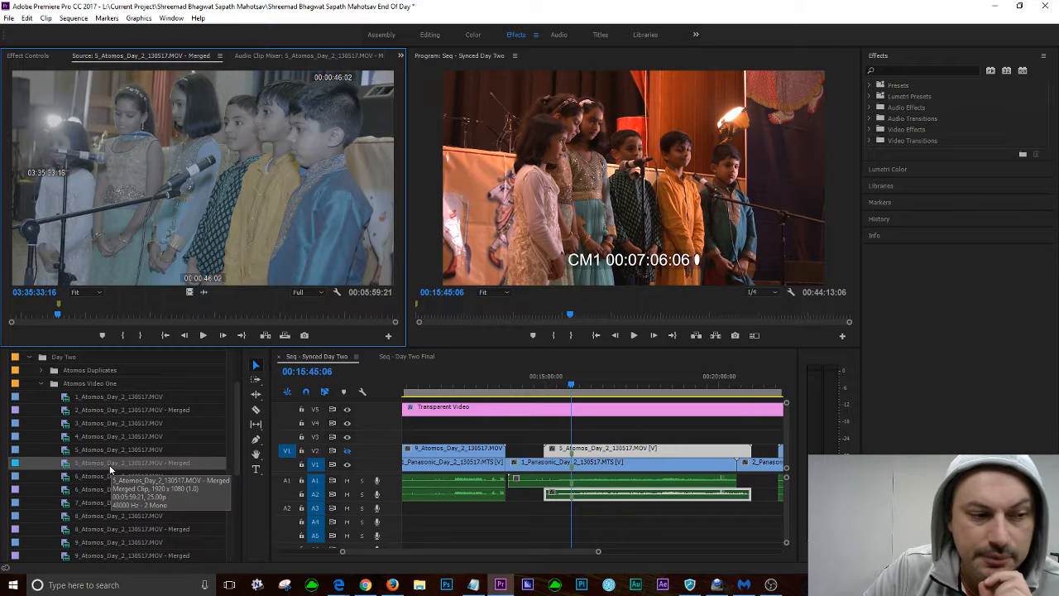
left_click(133, 489)
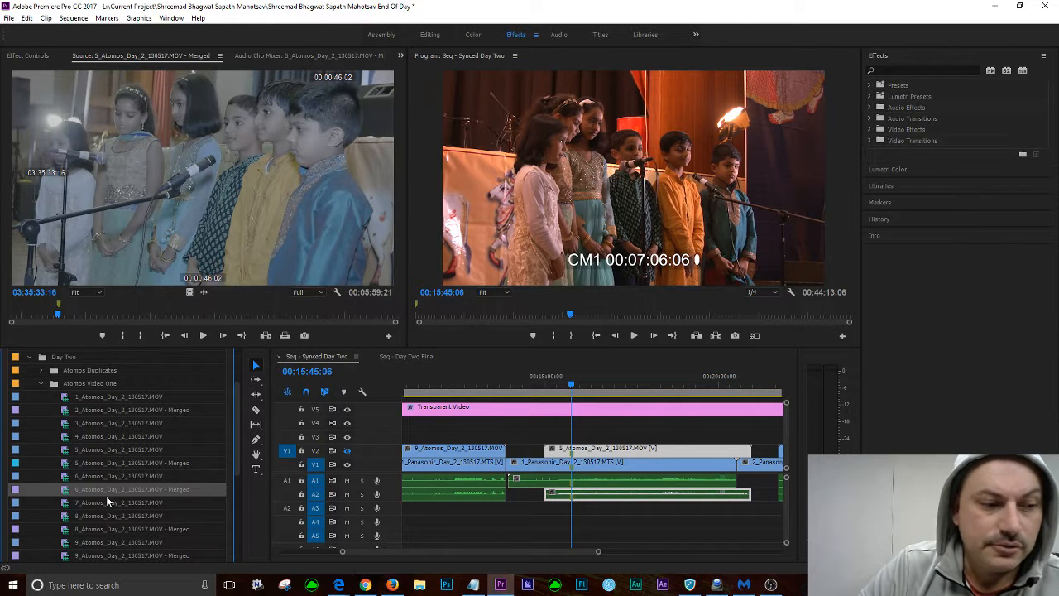
Select the 1_Panasonic clip on V1, collapse the Atomos Video One bin, and expand the Panasonic SD Video bin
left_click(593, 473)
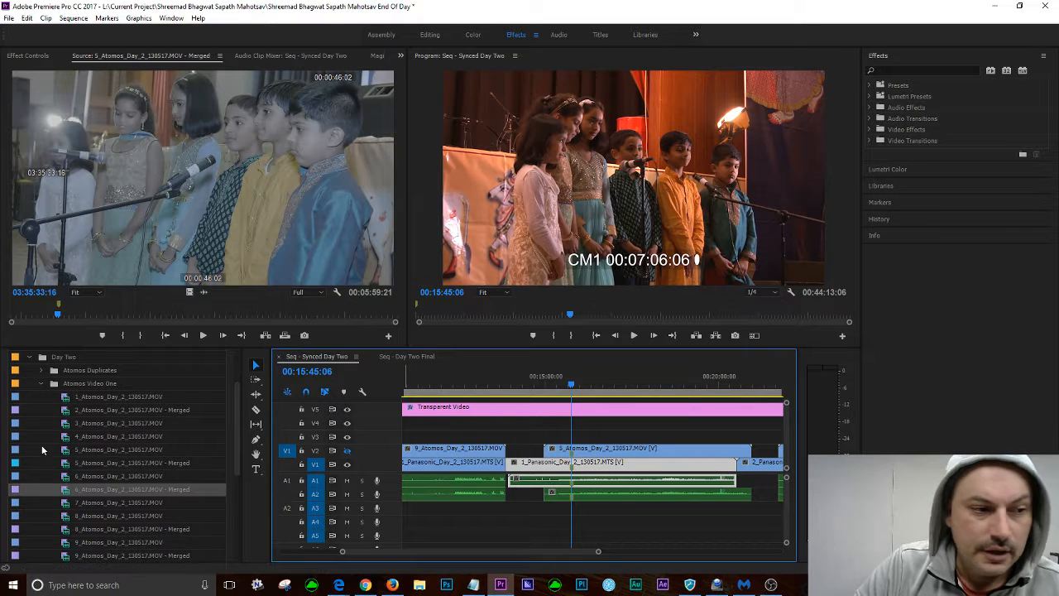
left_click(40, 383)
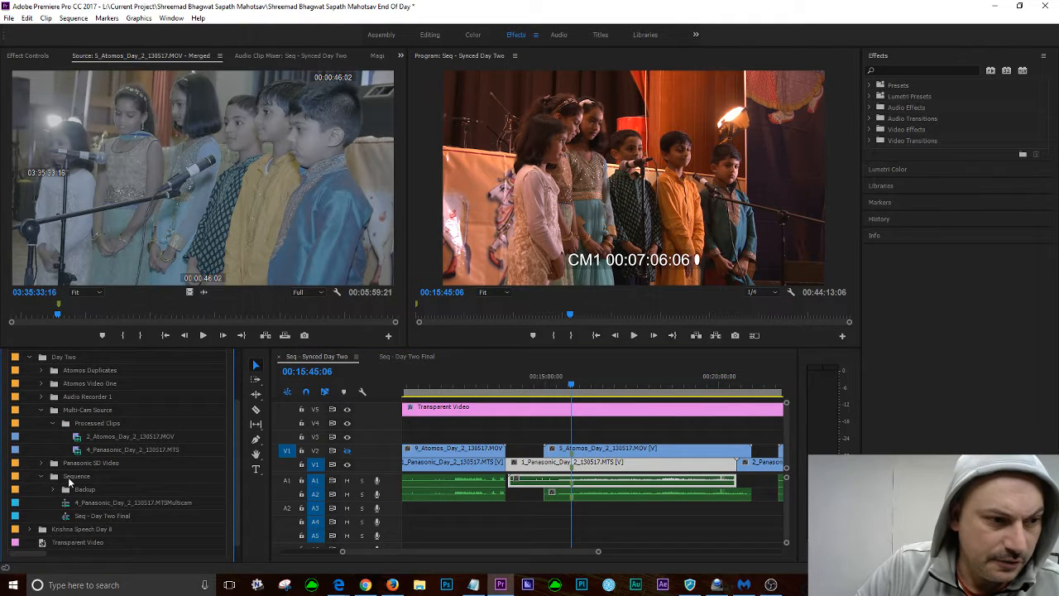
scroll(72, 476, "down", 1)
left_click(41, 442)
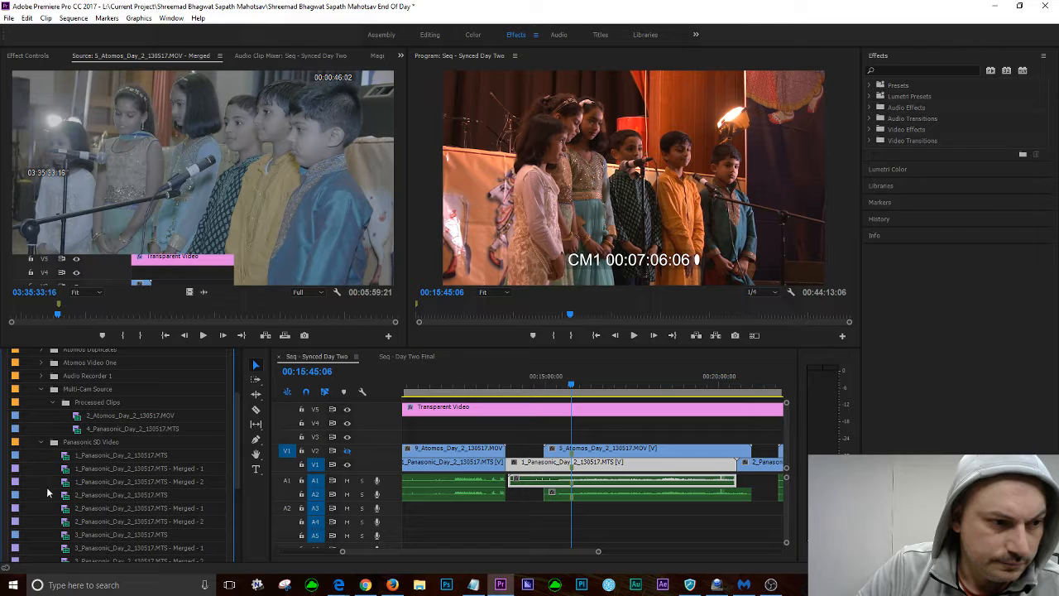
scroll(100, 477, "down", 3)
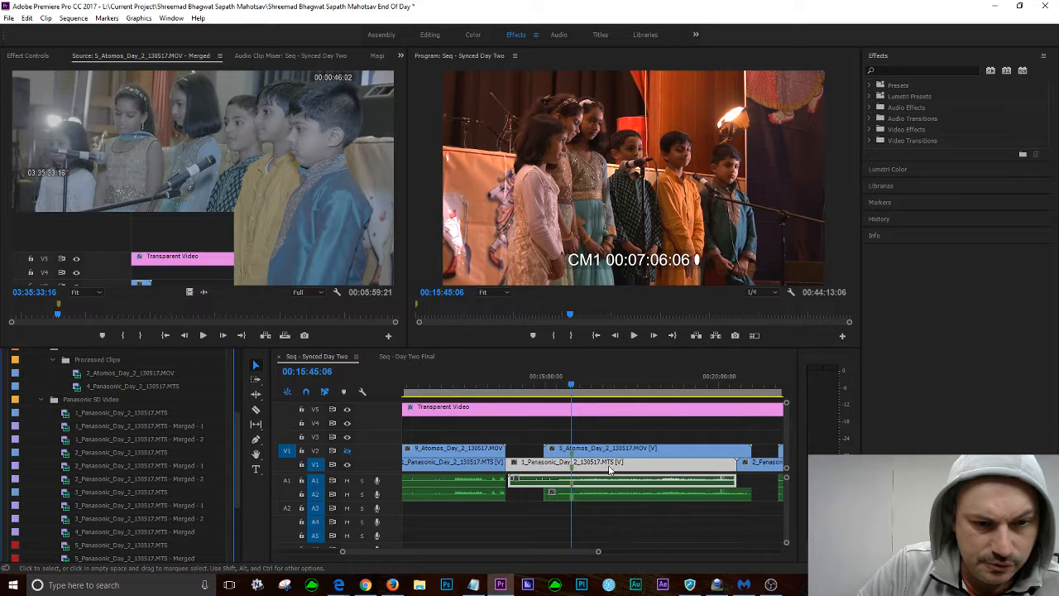
Load 2_Panasonic_Day_2_130517.MTS - Merged - 2 in the source monitor and scrub it to 00:06:37:18
left_click(157, 480)
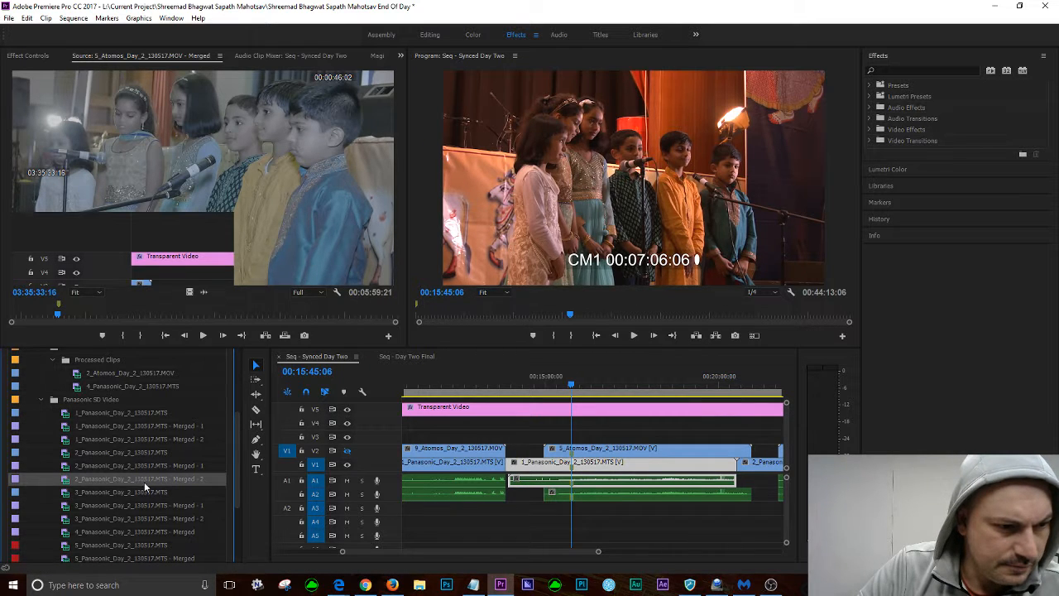
double_click(71, 482)
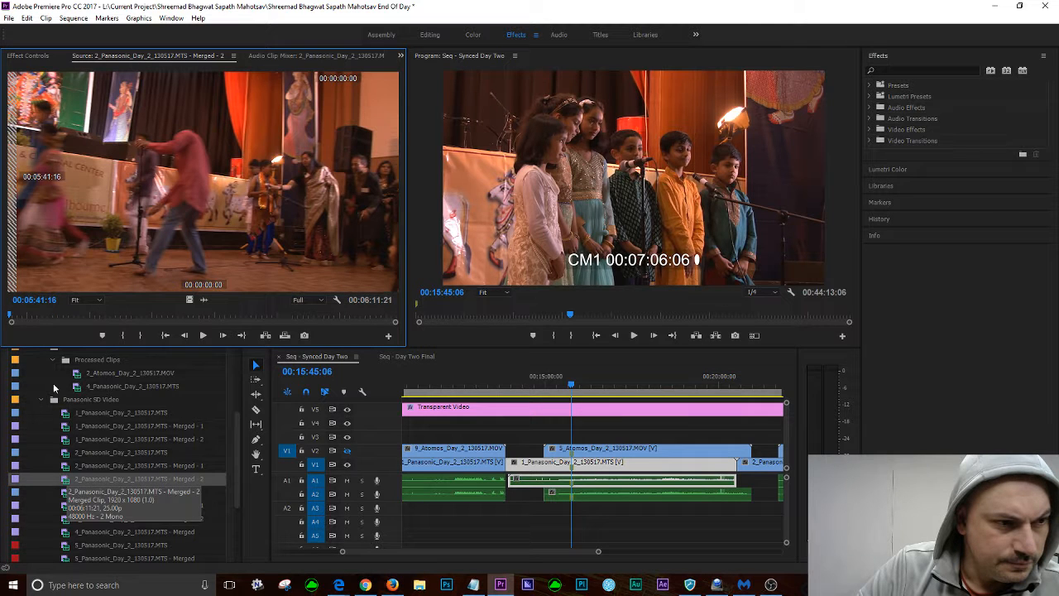
left_click_drag(11, 315, 69, 319)
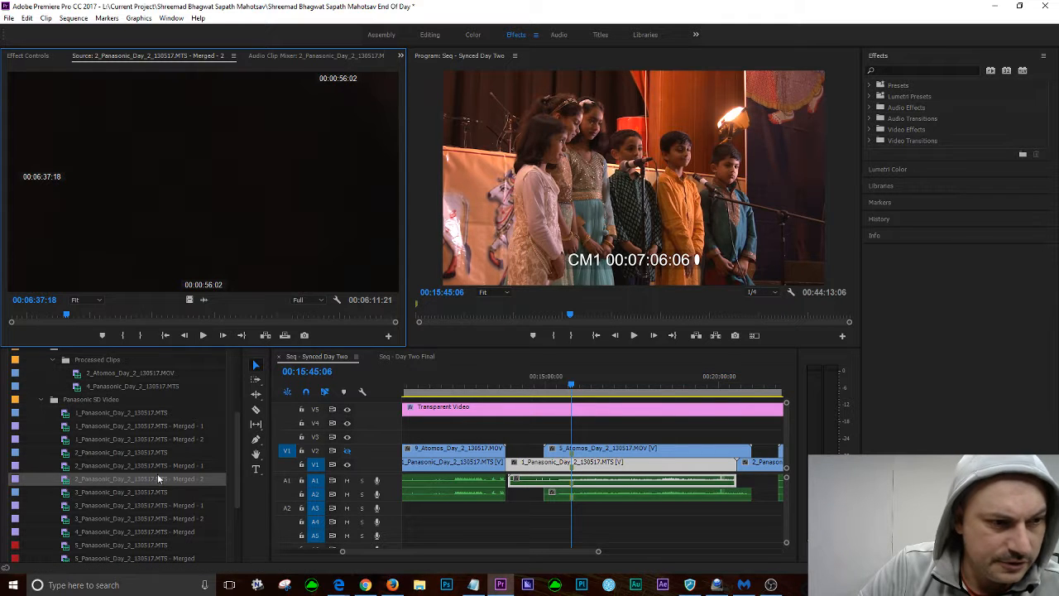
Load 1_Panasonic_Day_2_130517.MTS - Merged - 2, scrub it to 00:06:19:24, and select 1_Panasonic_Day_2_130517.MTS - Merged - 1 in the bin
left_click(92, 440)
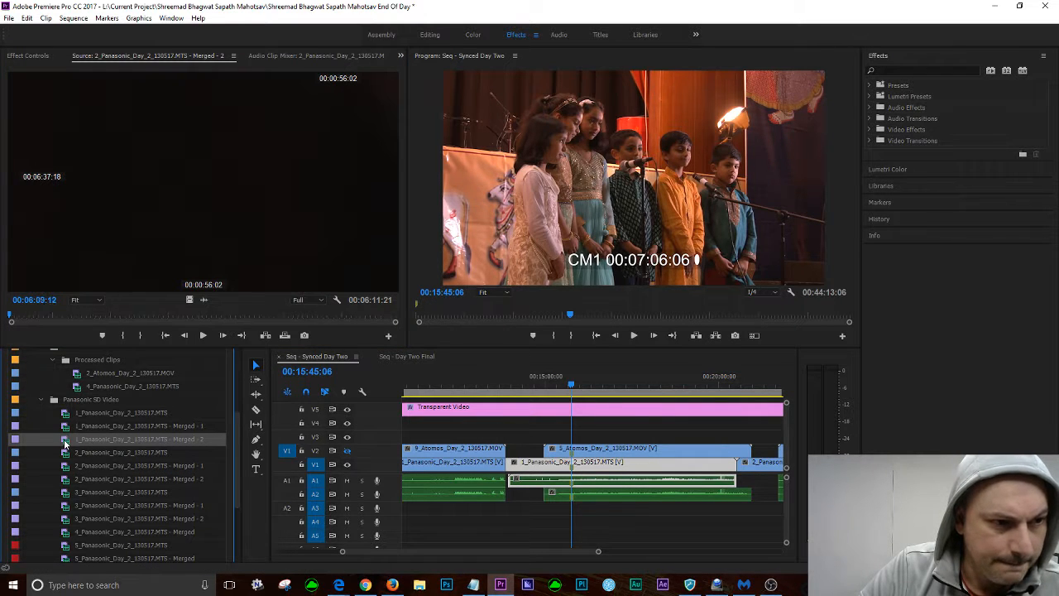
double_click(64, 442)
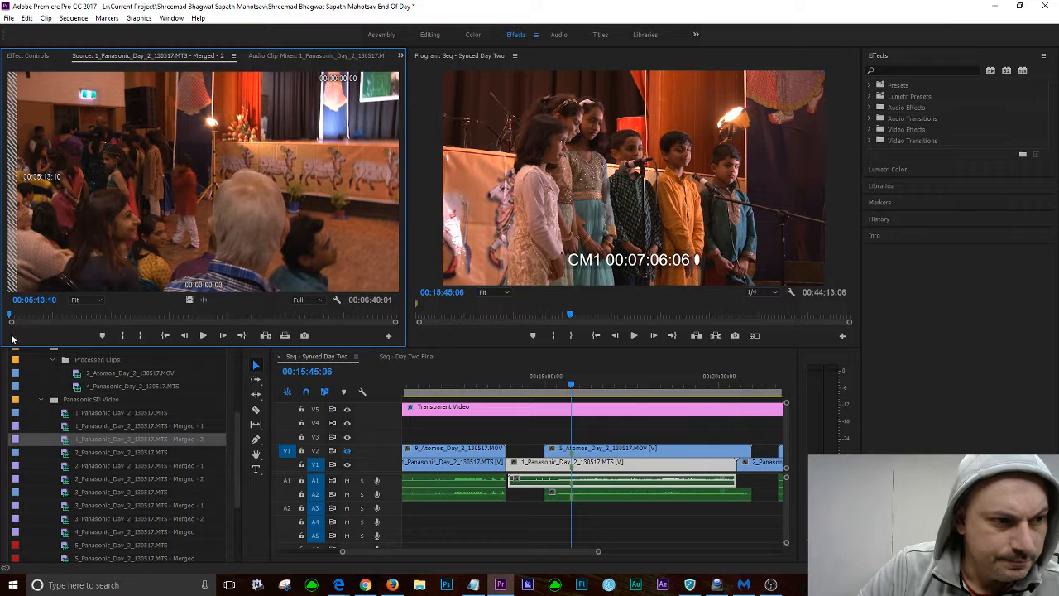
left_click_drag(15, 316, 72, 315)
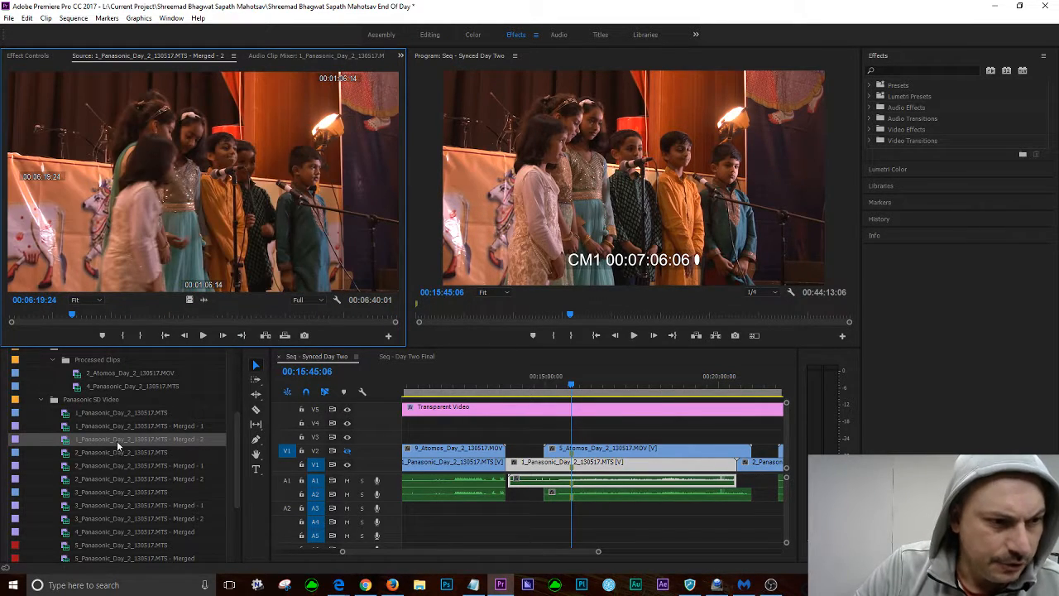
left_click(171, 429)
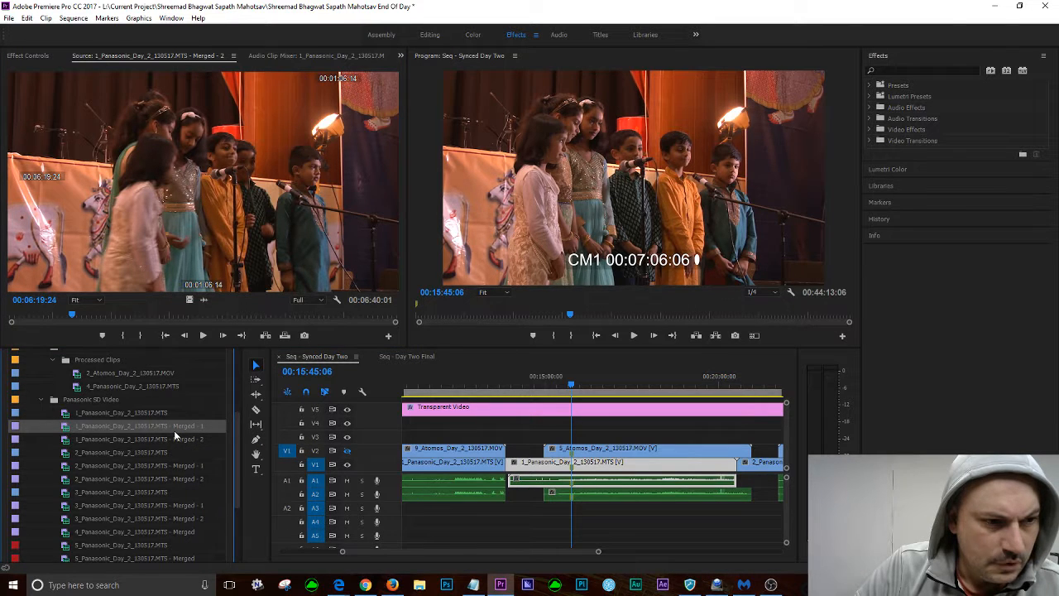
Load 1_Panasonic_Day_2_130517.MTS - Merged - 1 in the source monitor and delete the - Merged - 2 version from the Panasonic SD Video bin
left_click(159, 439)
left_click(107, 426)
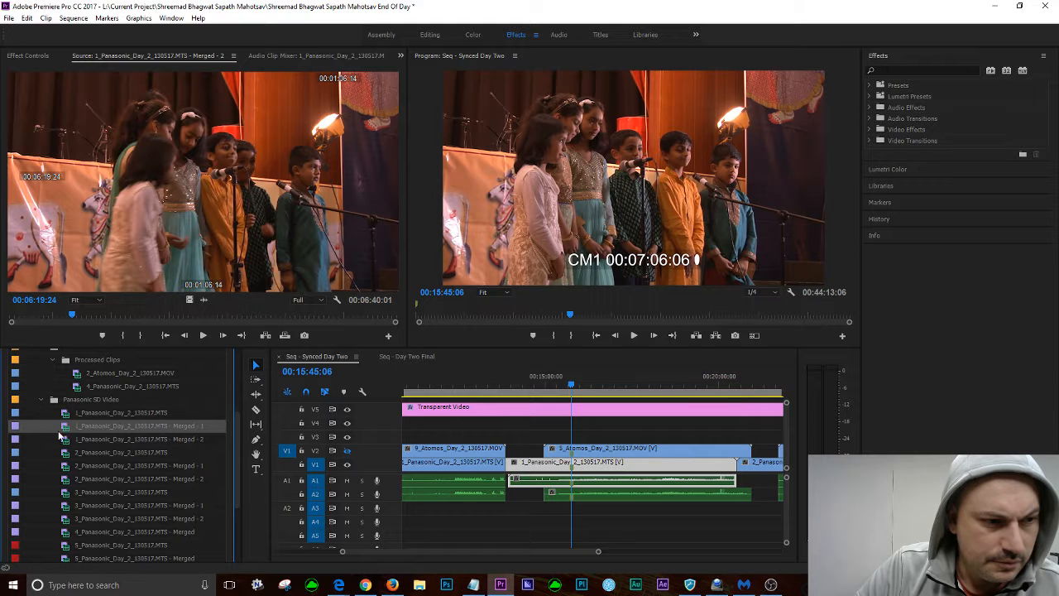
double_click(66, 427)
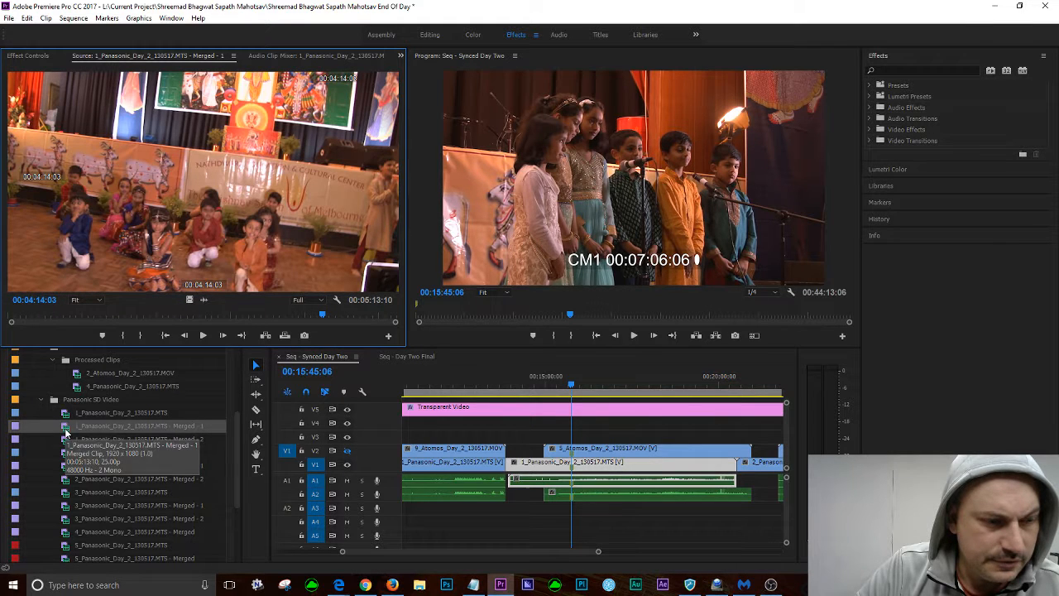
right_click(73, 443)
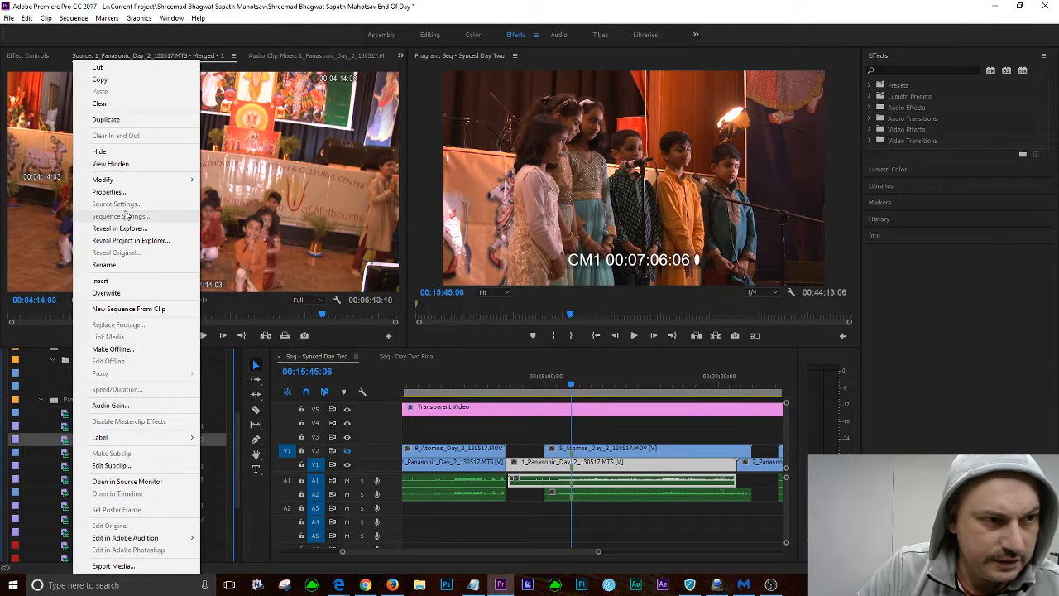
left_click(95, 119)
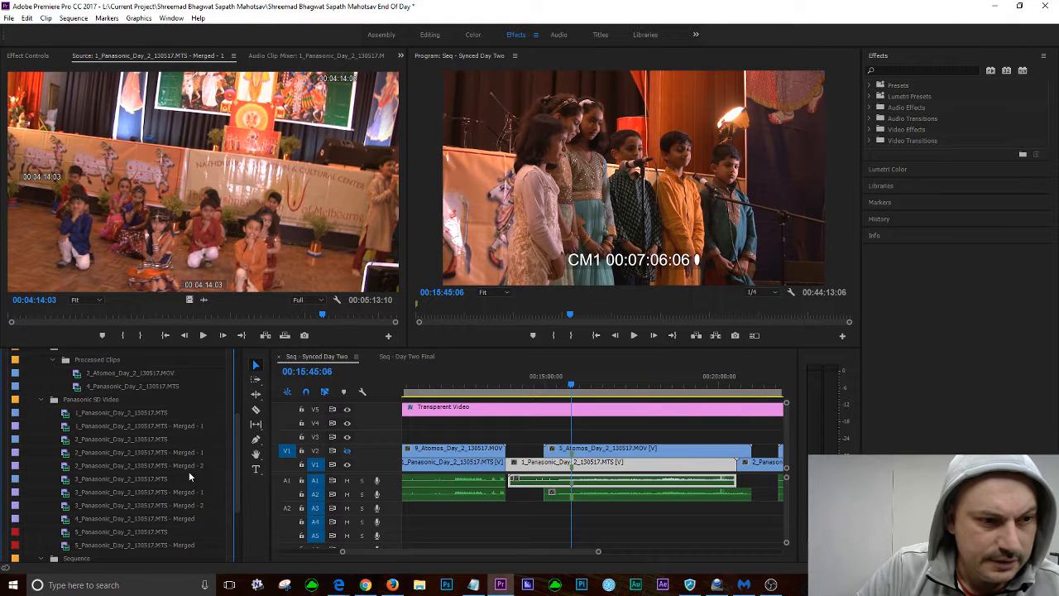
Merge the 1_Panasonic clip on V1 as 1_Panasonic_Day_2_130517.MTS - Merged 2 and move the merged clip into the Multi-Cam Source bin
right_click(617, 470)
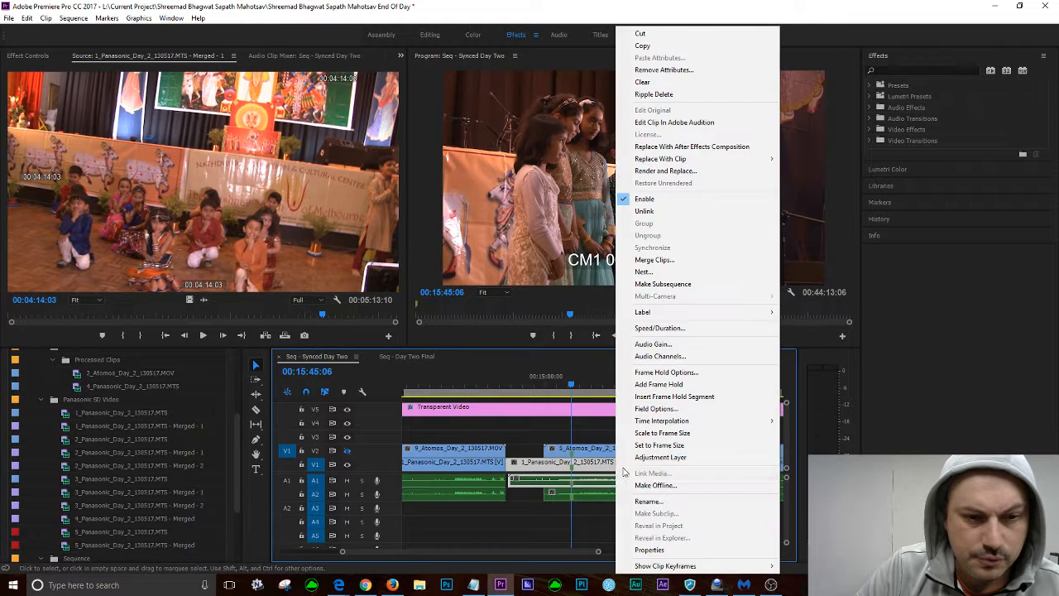
left_click(677, 265)
left_click(597, 203)
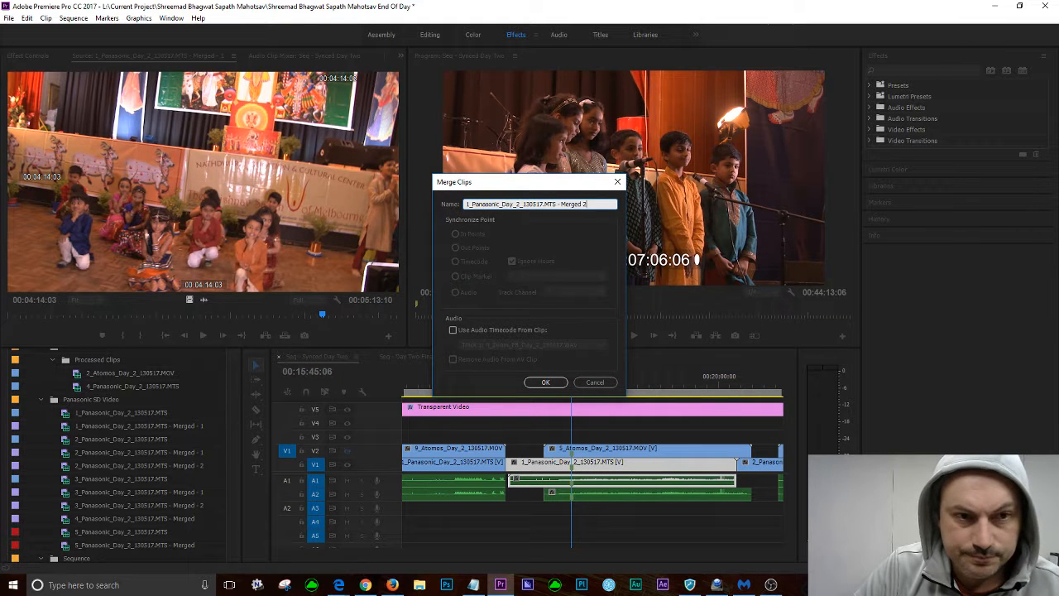
left_click(545, 382)
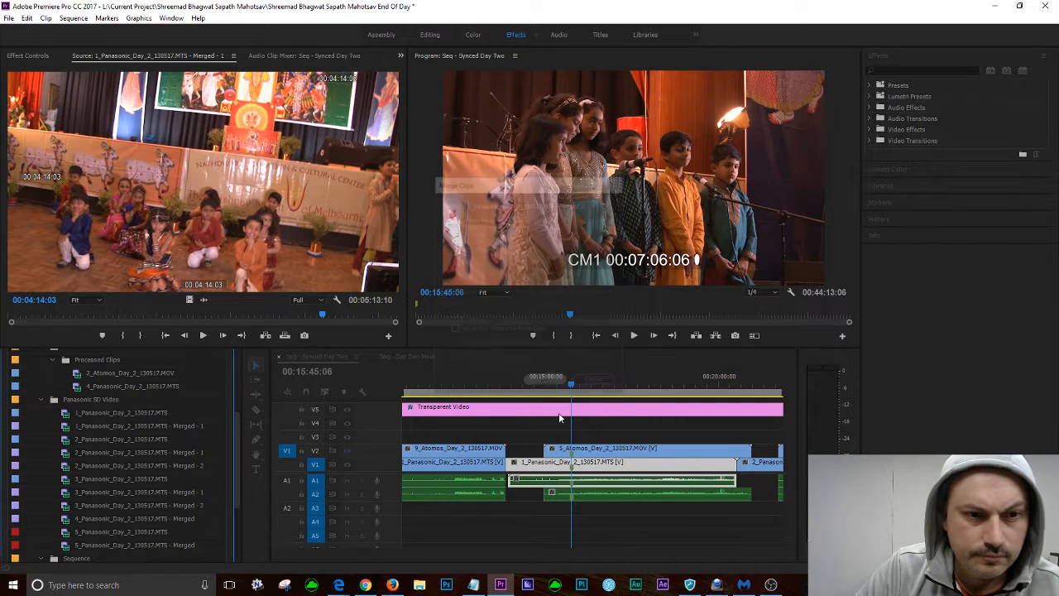
left_click(40, 400)
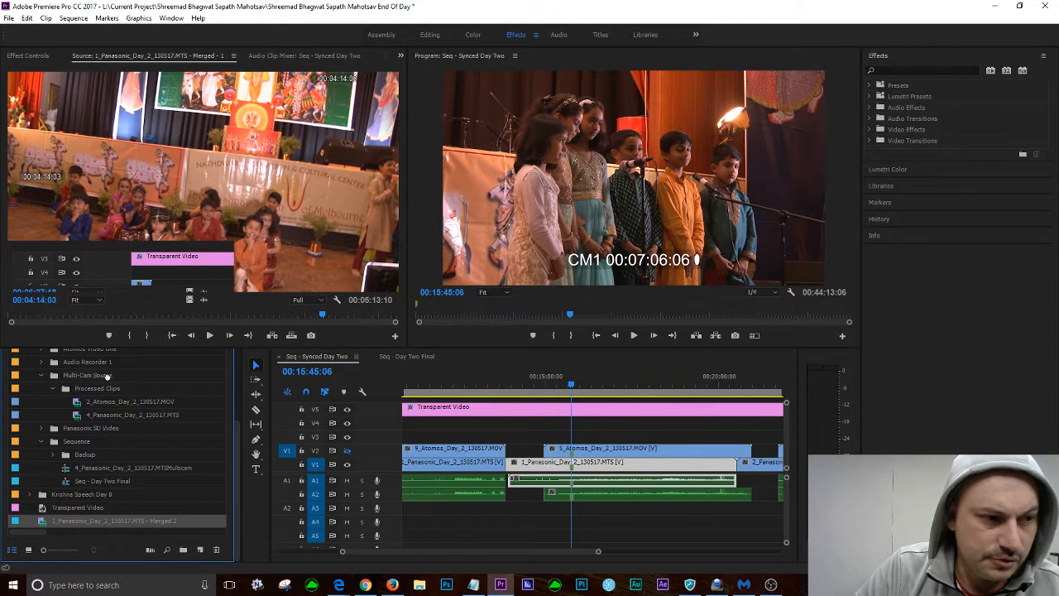
left_click_drag(95, 428, 108, 379)
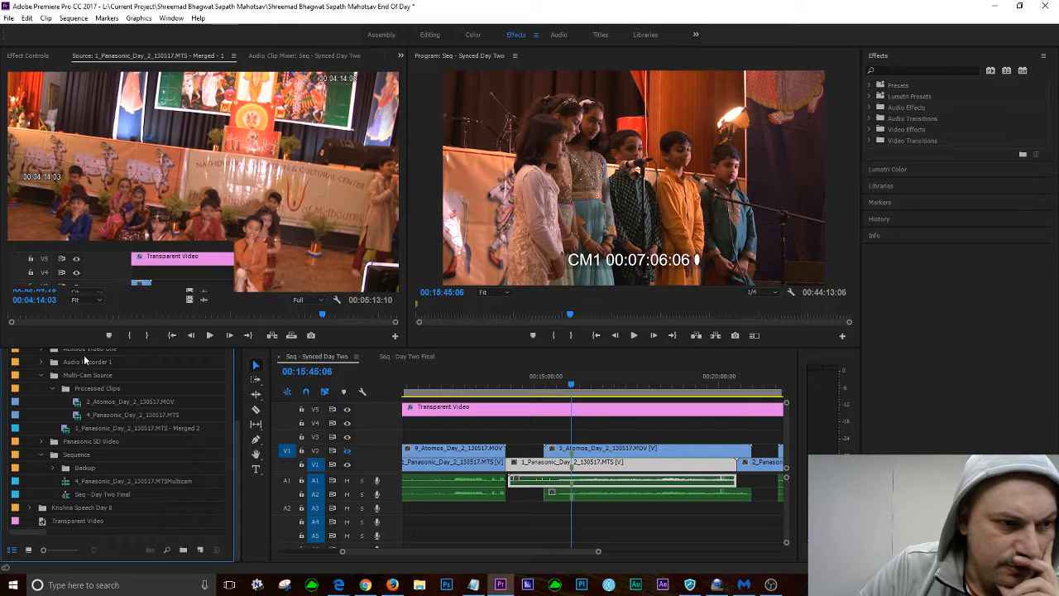
Move 5_Atomos_Day_2_130517.MOV - Merged from the Atomos Video One bin into Multi-Cam Source and collapse the Atomos Video One and Sequence bins
left_click(82, 350)
left_click(41, 349)
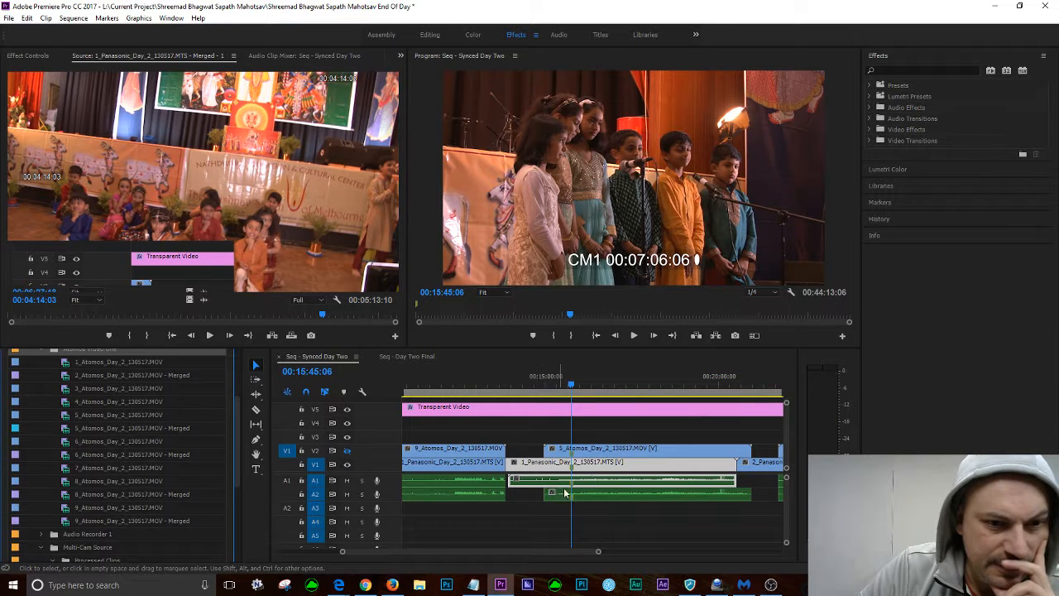
left_click(589, 451)
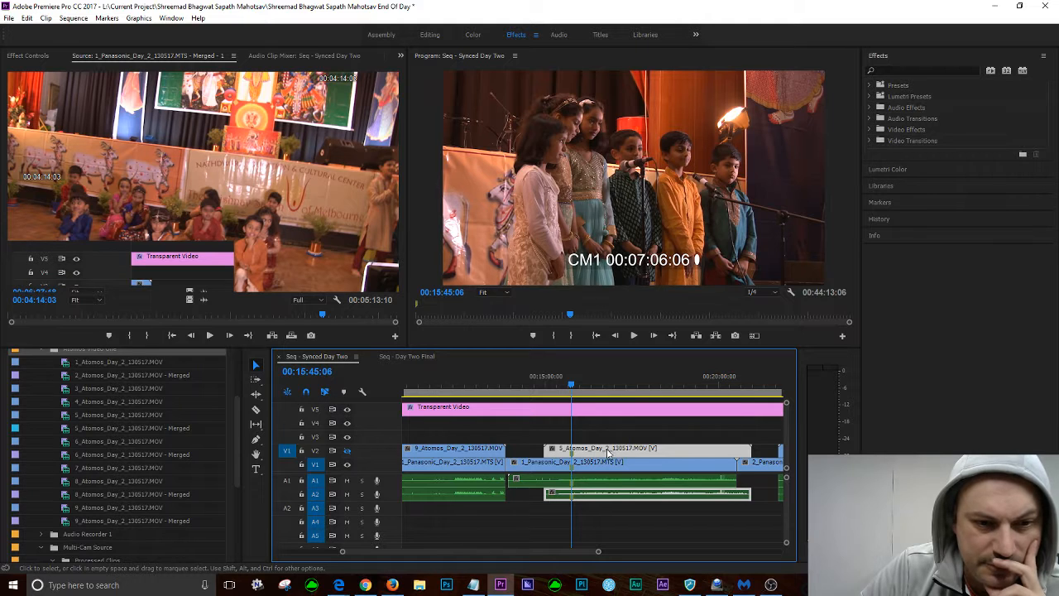
left_click(92, 427)
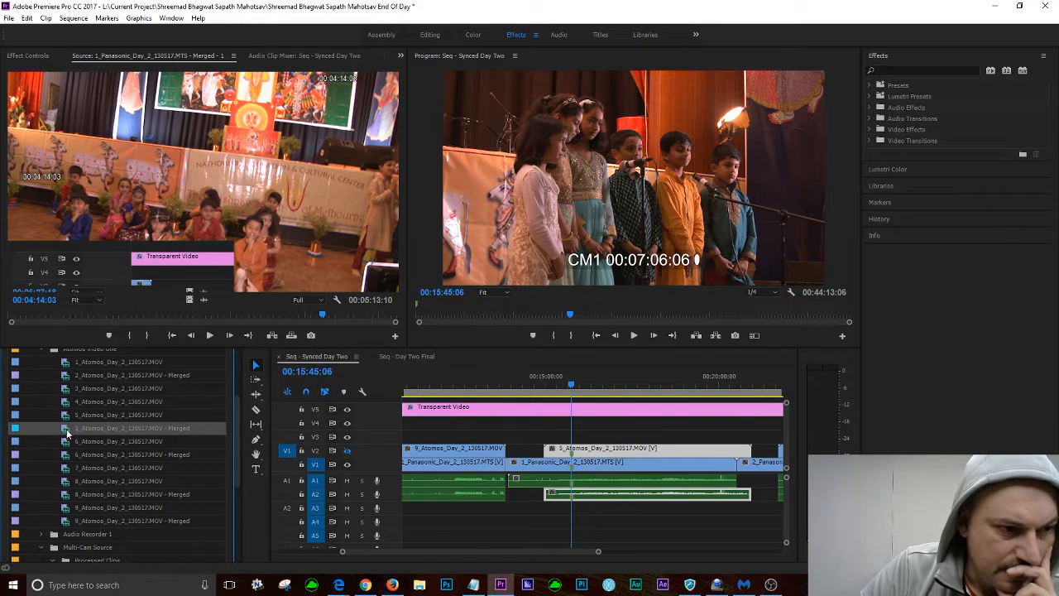
key("Delete")
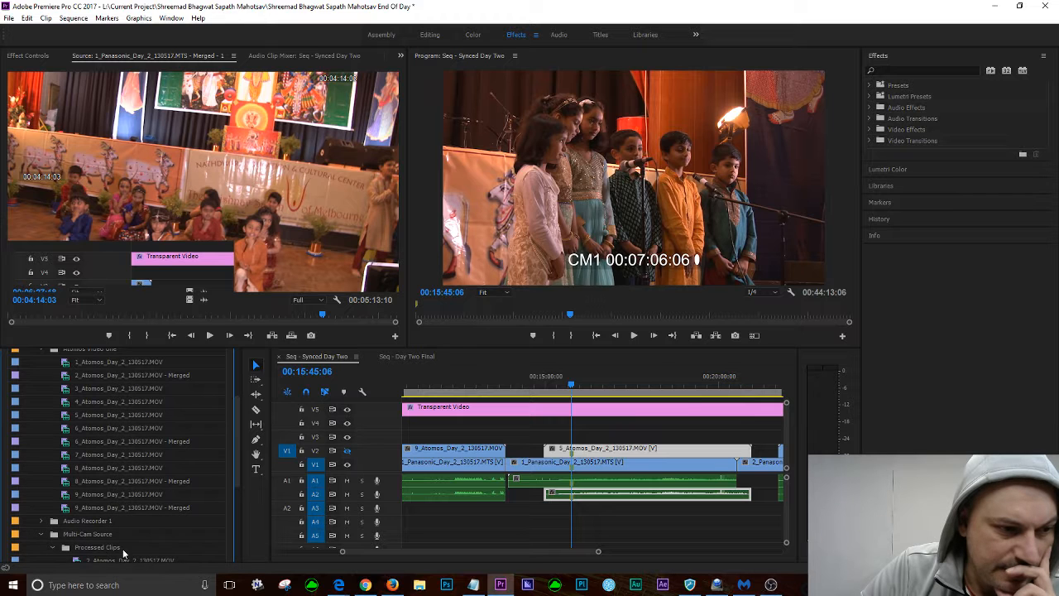
left_click(45, 354)
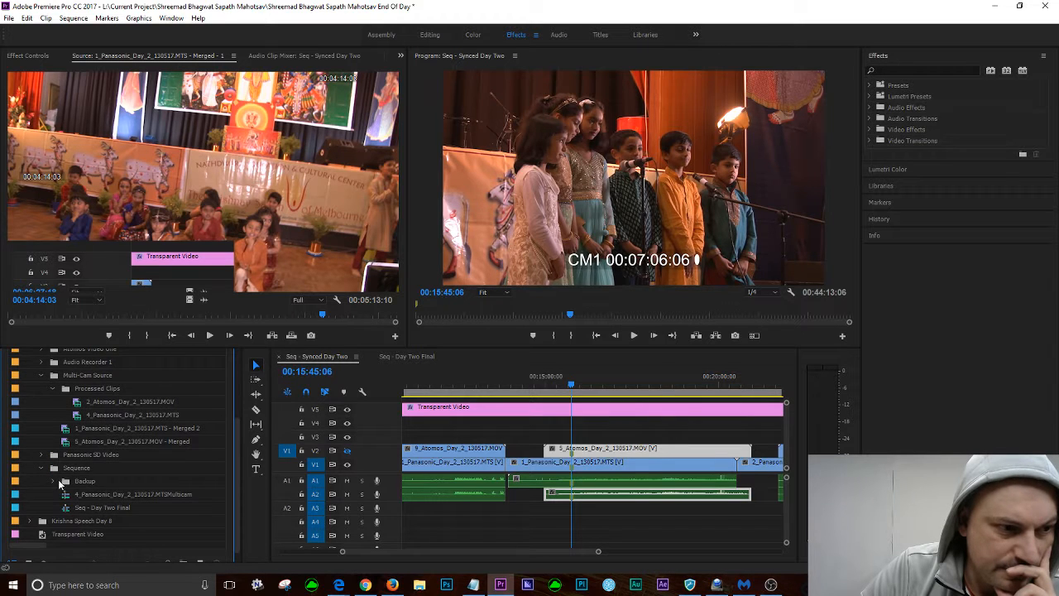
scroll(66, 479, "down", 1)
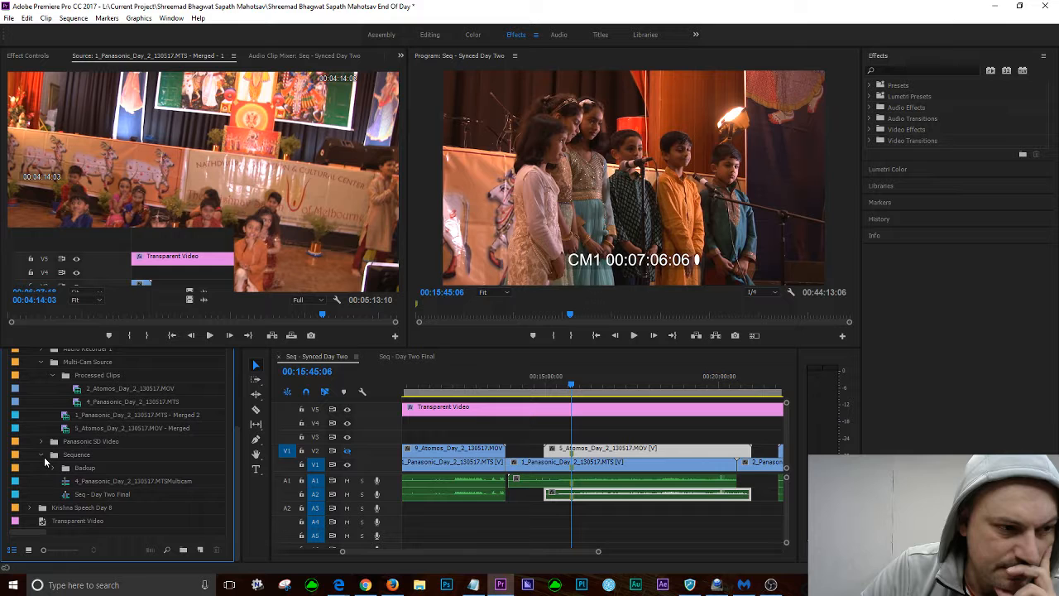
left_click(42, 454)
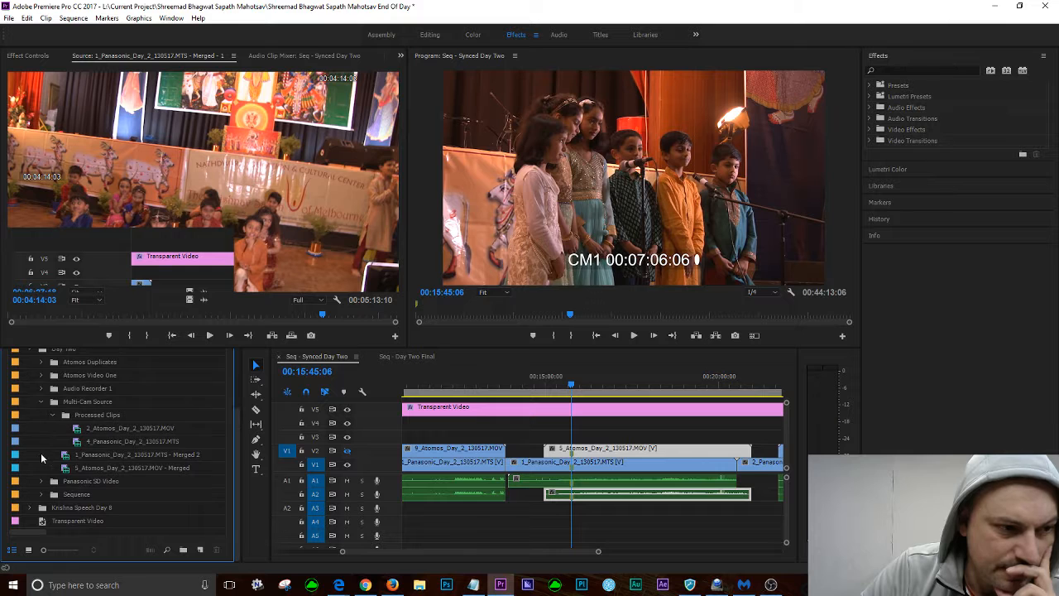
Load the 1_Panasonic Merged 2 and 5_Atomos Merged clips in turn in the source monitor to check their sync markers
left_click(94, 455)
left_click_drag(66, 460, 118, 303)
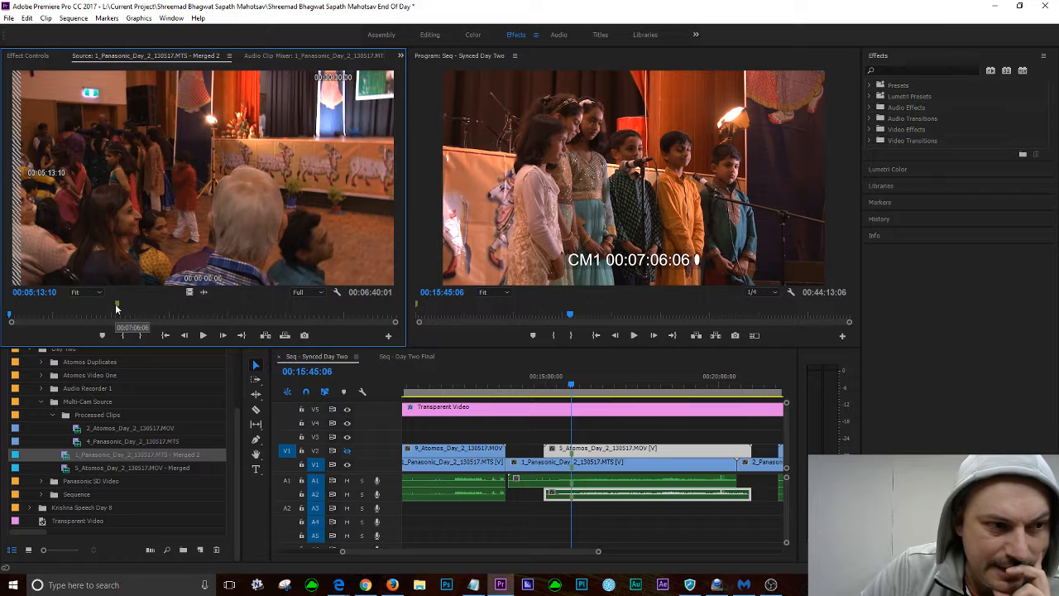
double_click(69, 468)
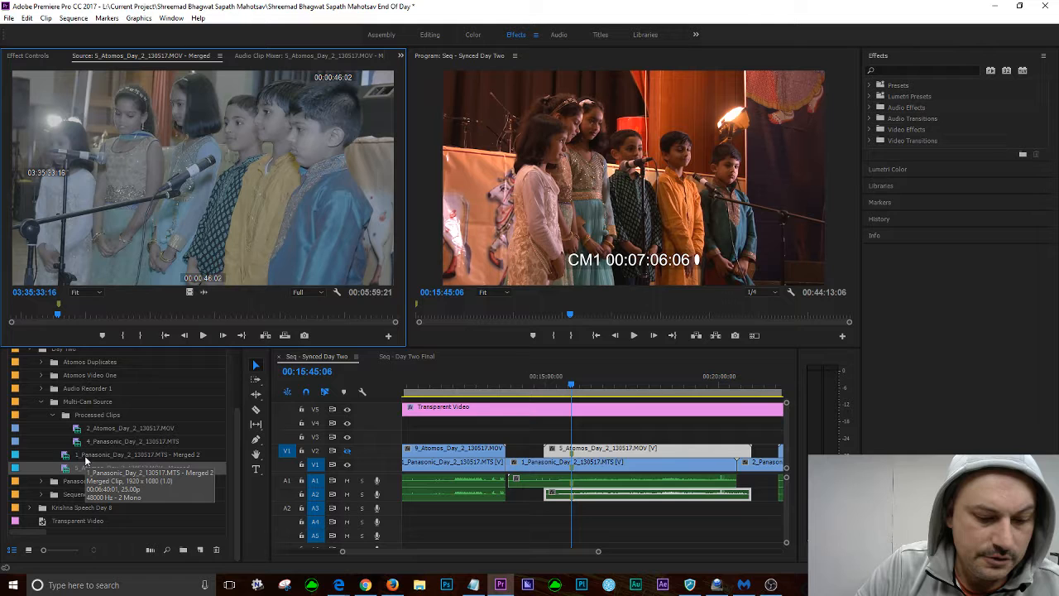
left_click(85, 454, "shift")
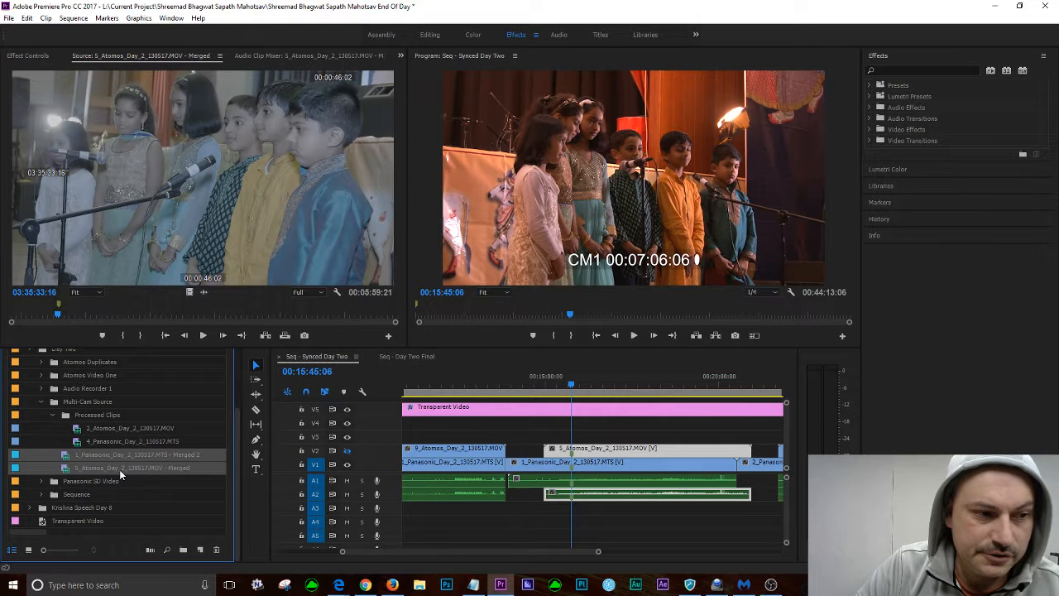
left_click(131, 469)
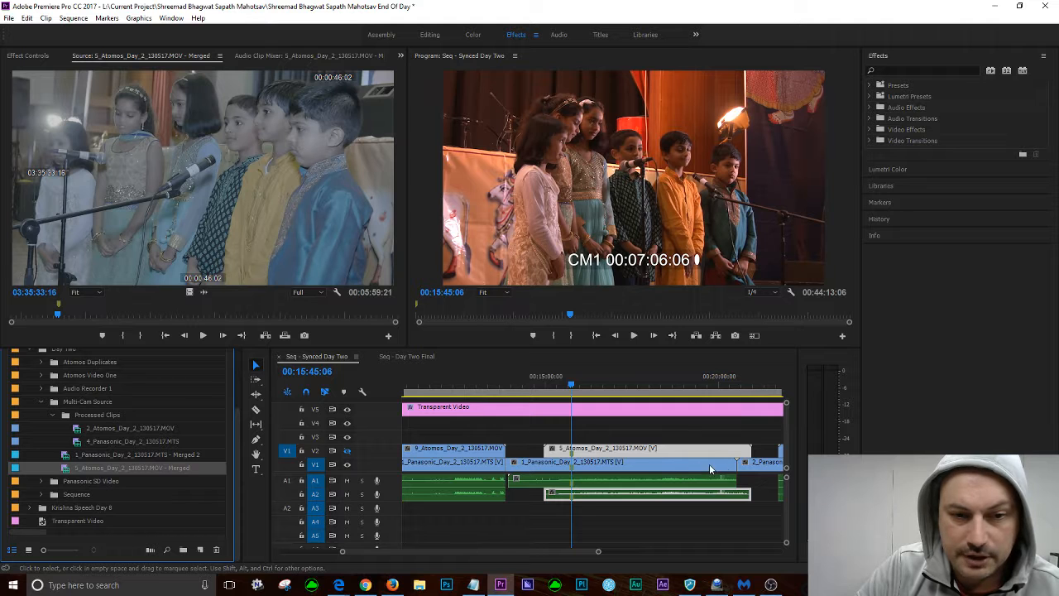
Move the playhead to 00:20:53:05 at the end of the 5_Atomos clip and check the multi-camera options for the two merged clips
left_click(712, 382)
left_click_drag(712, 387, 748, 394)
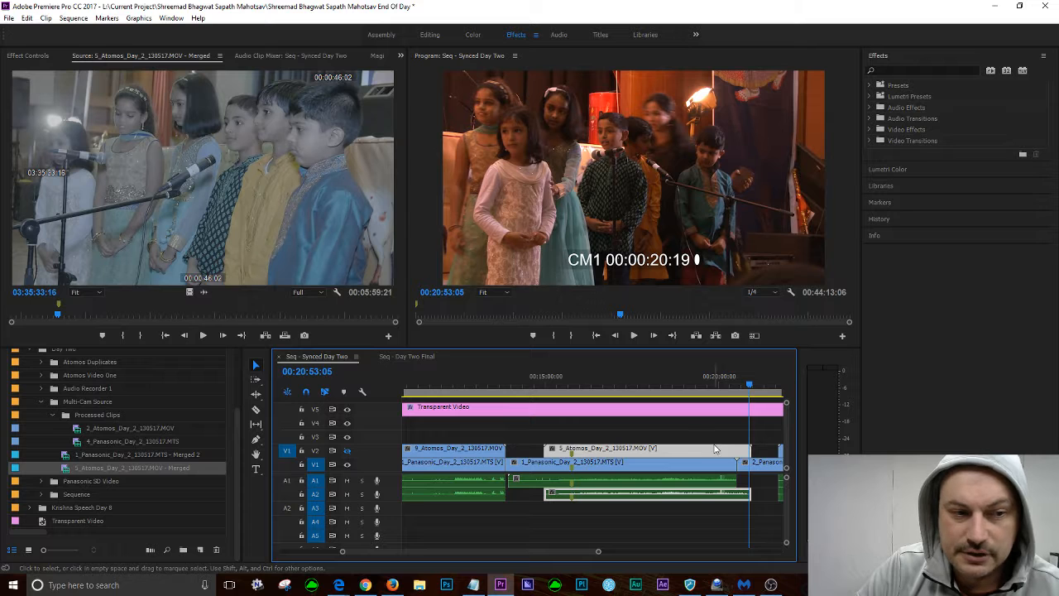
left_click(104, 458)
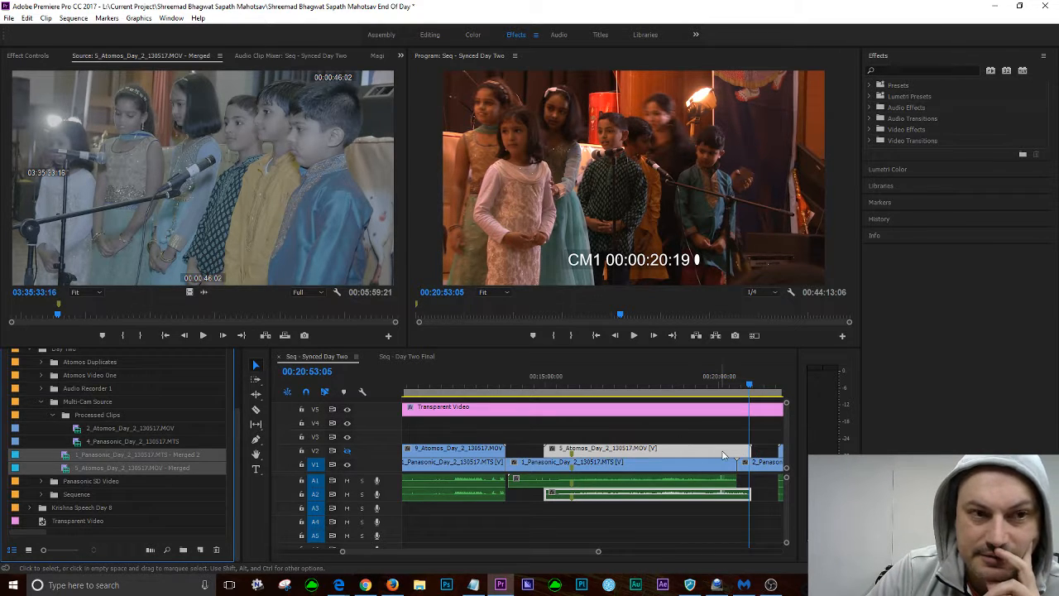
right_click(69, 457)
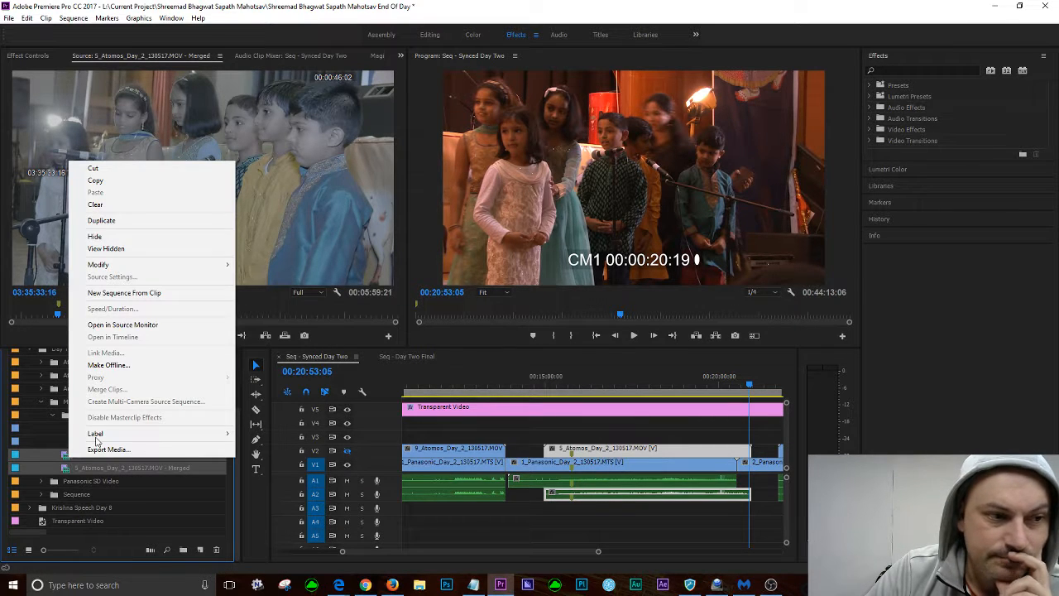
left_click(64, 473)
left_click(80, 456)
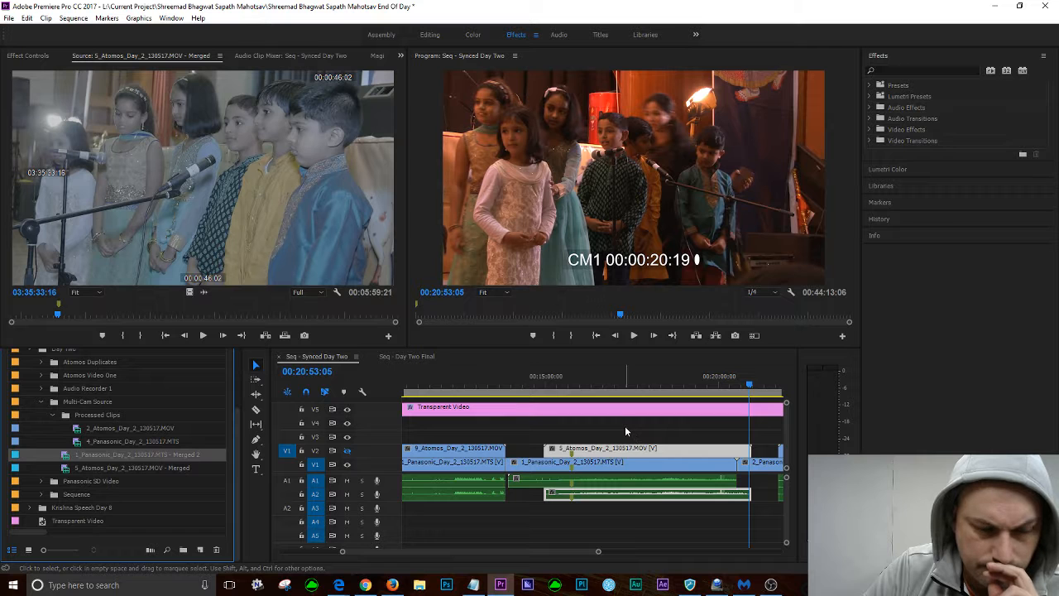
key("ctrl+s")
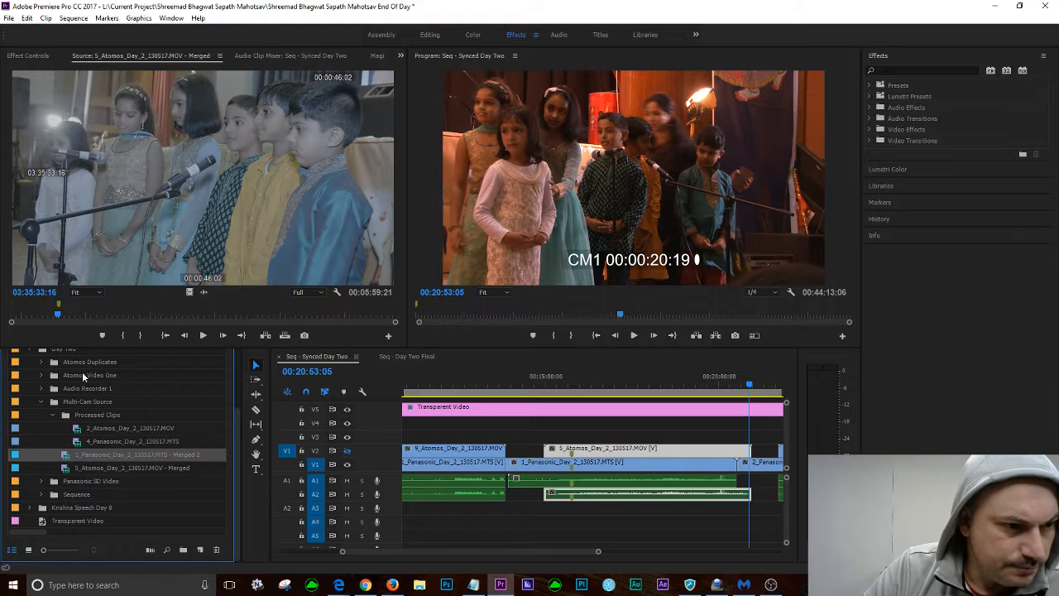
Move the unmerged 5_Atomos_Day_2_130517.MOV from the Atomos Video One bin into Multi-Cam Source and collapse Atomos Video One
left_click(41, 374)
scroll(165, 430, "down", 1)
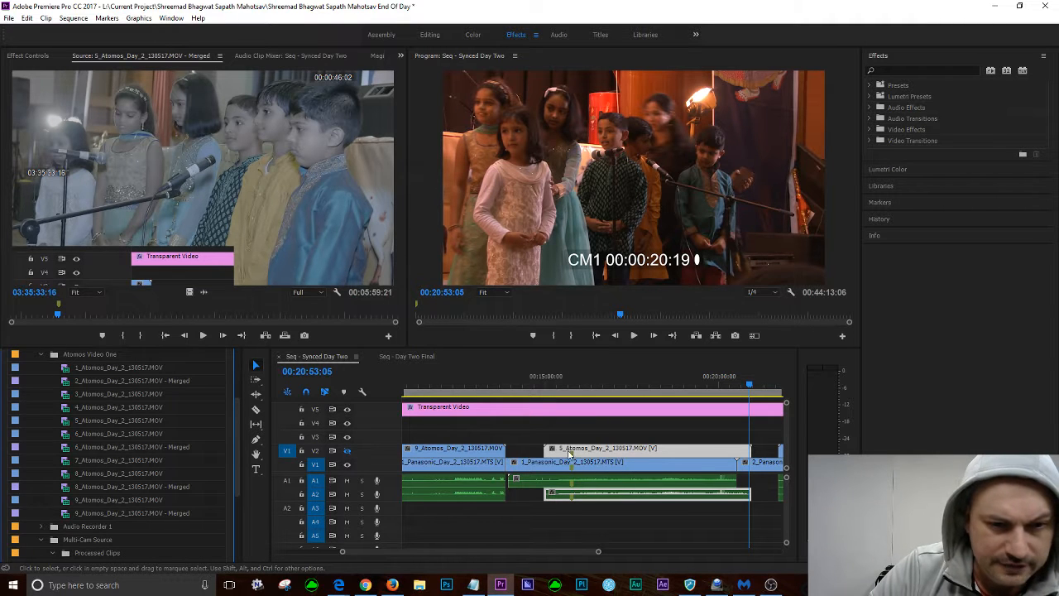
left_click(66, 423)
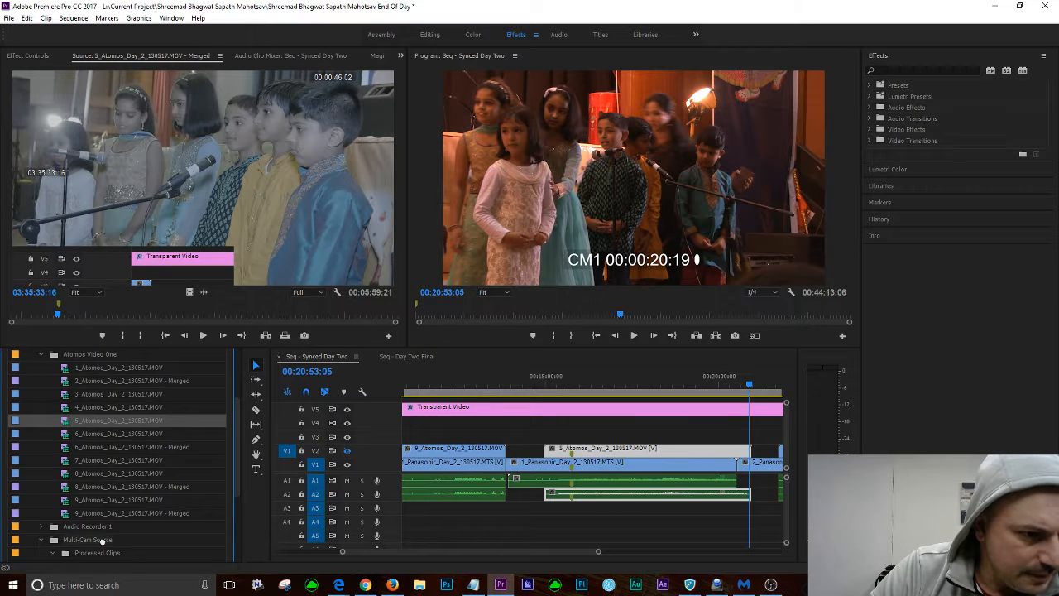
left_click_drag(101, 540, 102, 544)
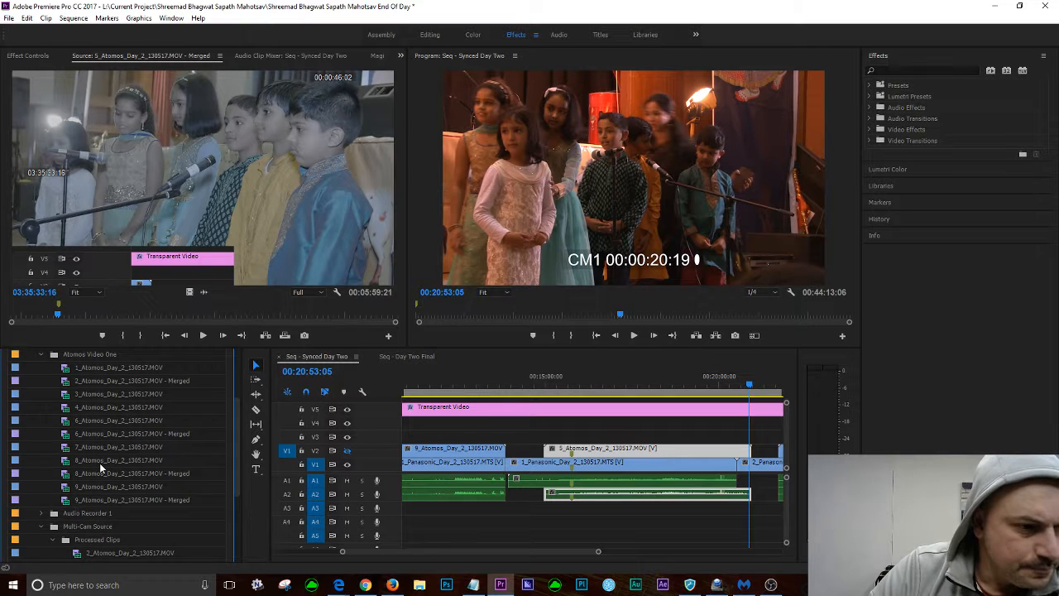
scroll(108, 467, "up", 3)
left_click(43, 418)
Move the unmerged 1_Panasonic_Day_2_130517.MTS from the Panasonic SD Video bin into Multi-Cam Source and collapse Panasonic SD Video
scroll(128, 464, "down", 3)
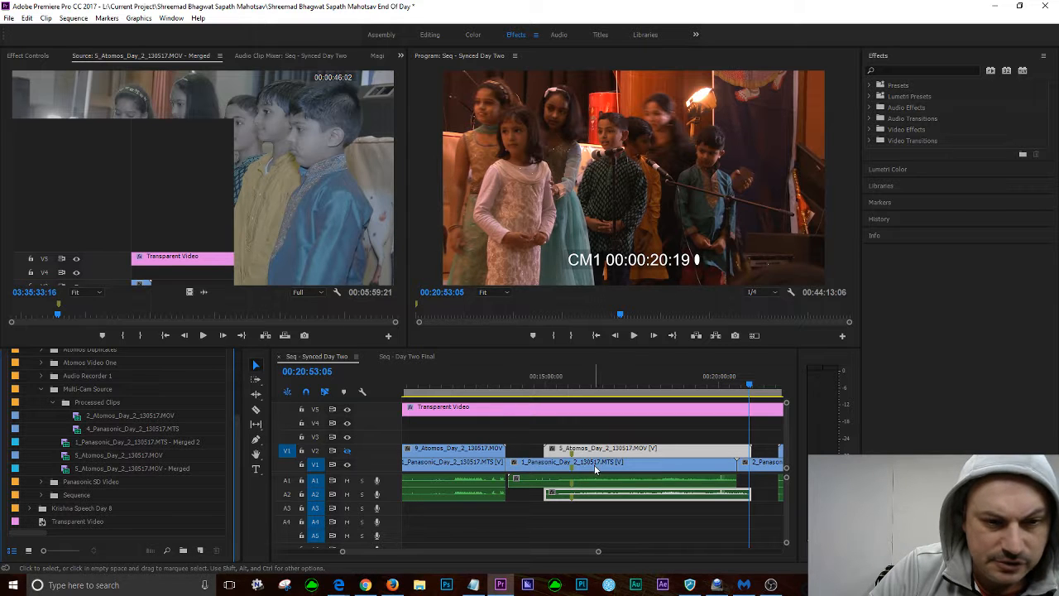
left_click(43, 481)
scroll(109, 514, "down", 1)
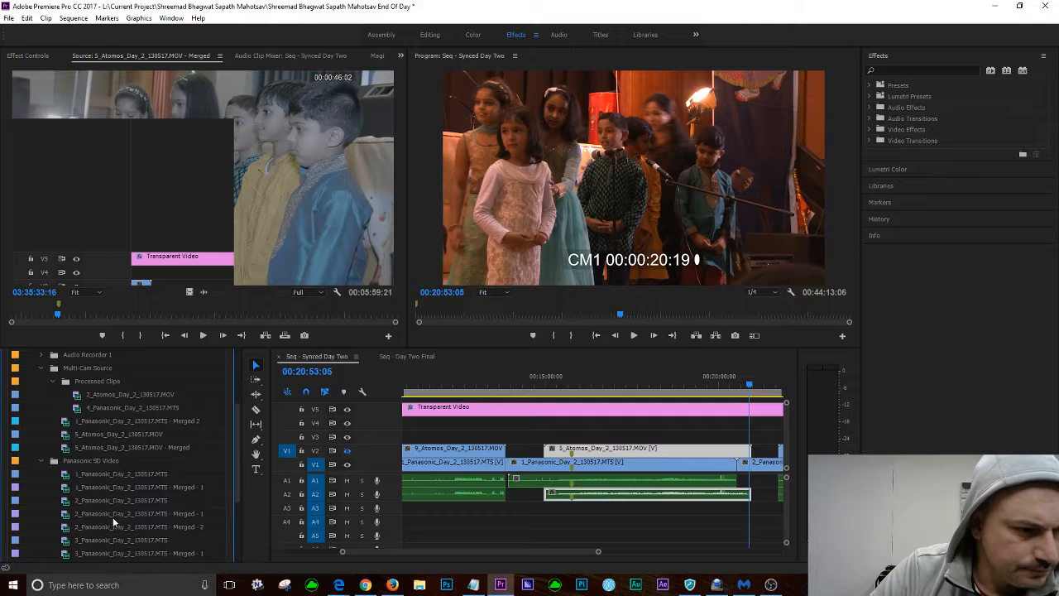
left_click(104, 476)
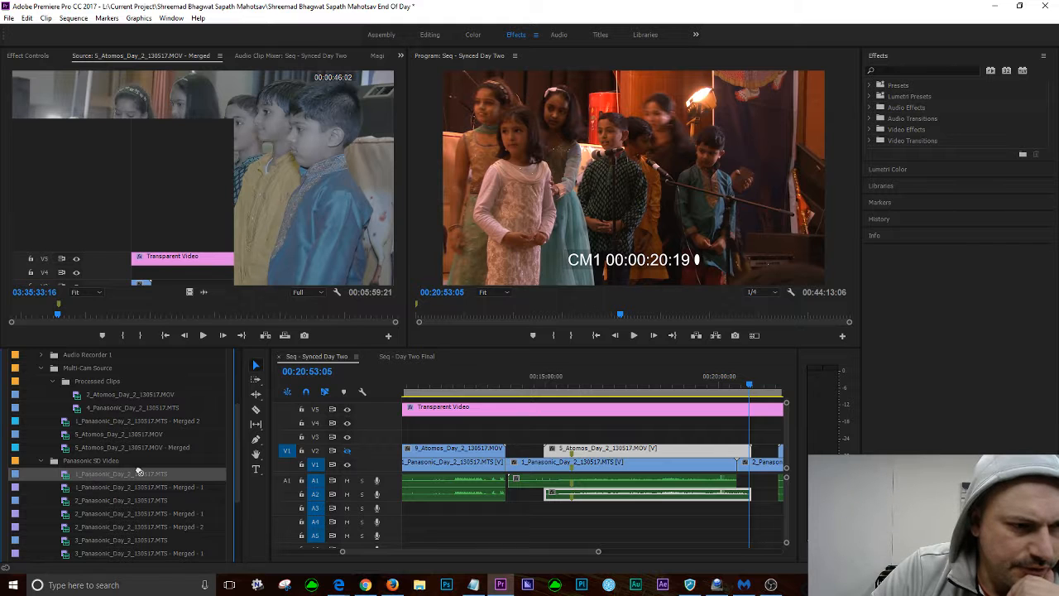
left_click_drag(104, 473, 85, 368)
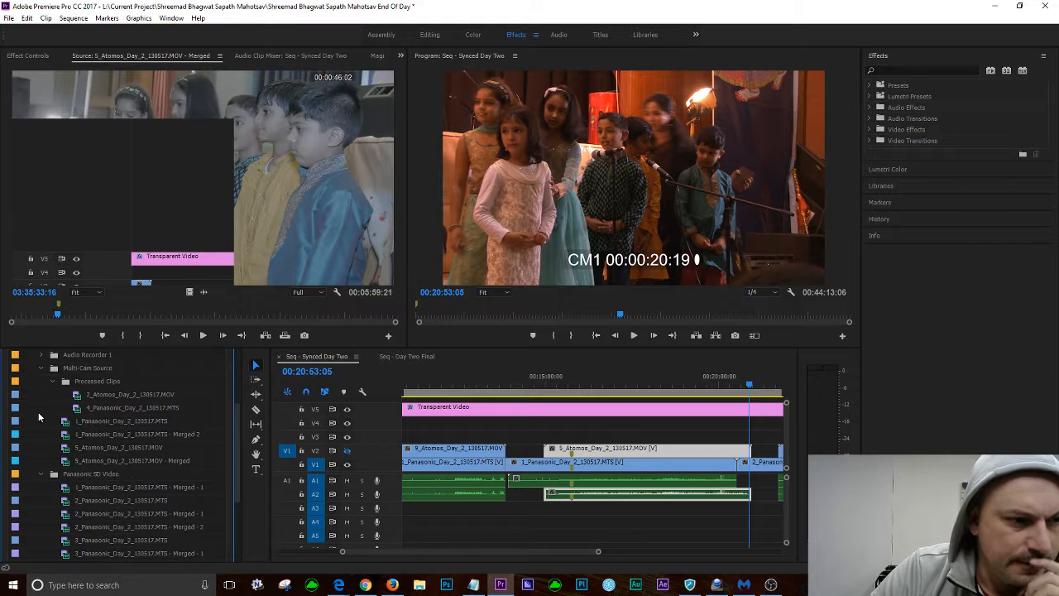
left_click(40, 473)
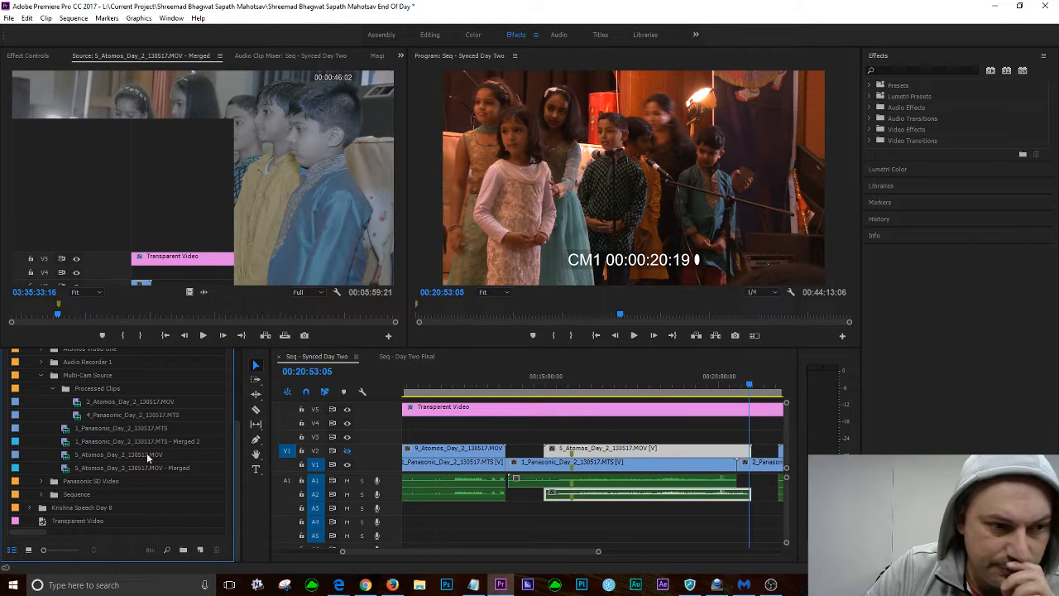
Check the multi-camera source sequence synchronization options for the unmerged 1_Panasonic_Day_2_130517.MTS and 5_Atomos_Day_2_130517.MOV clips without creating a sequence
left_click(120, 458)
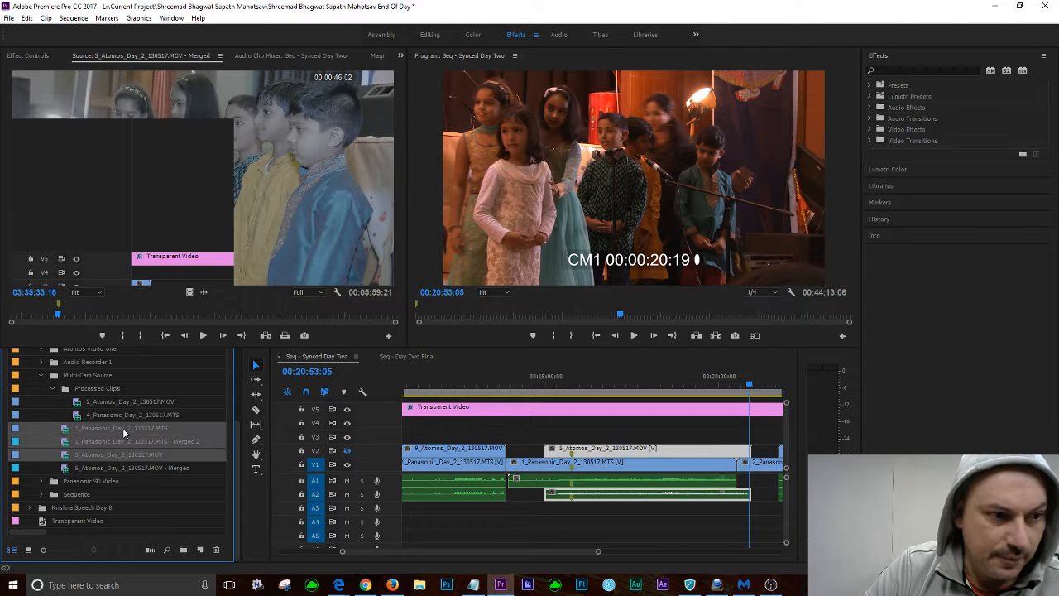
left_click(128, 441)
left_click(103, 454)
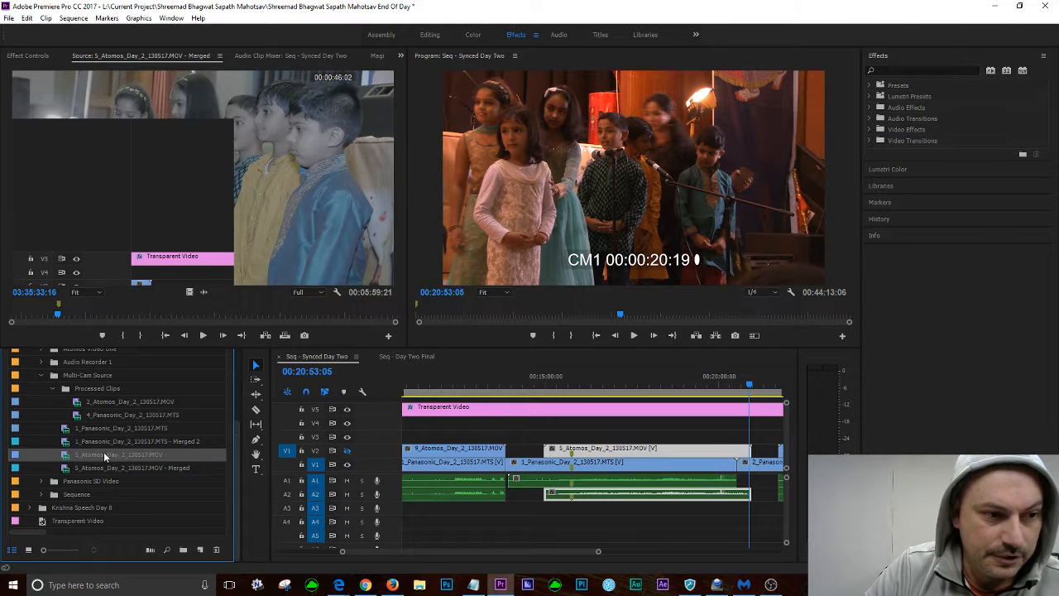
left_click(165, 429, "shift")
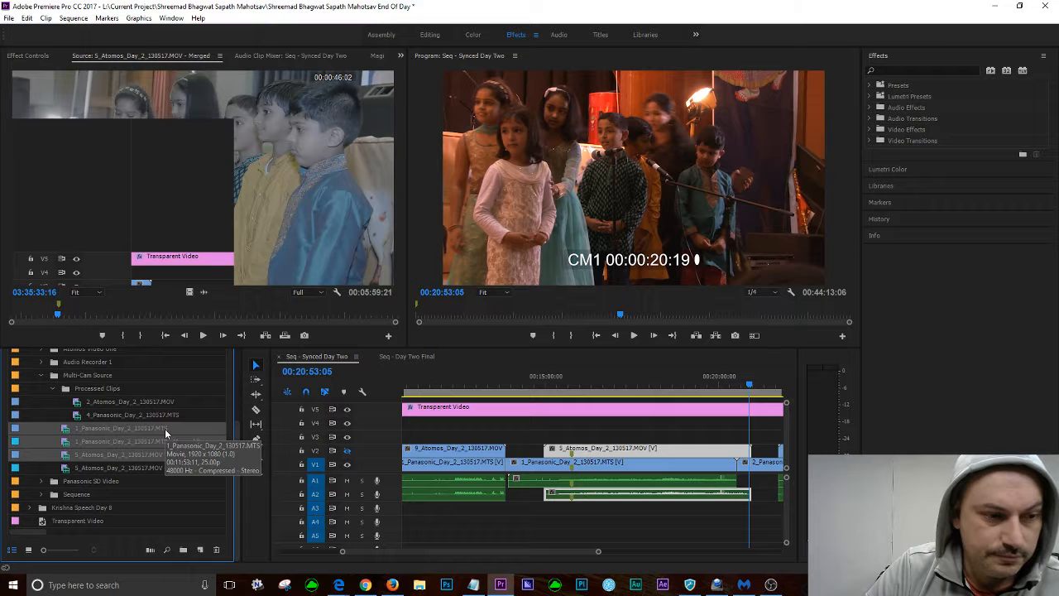
left_click(137, 453)
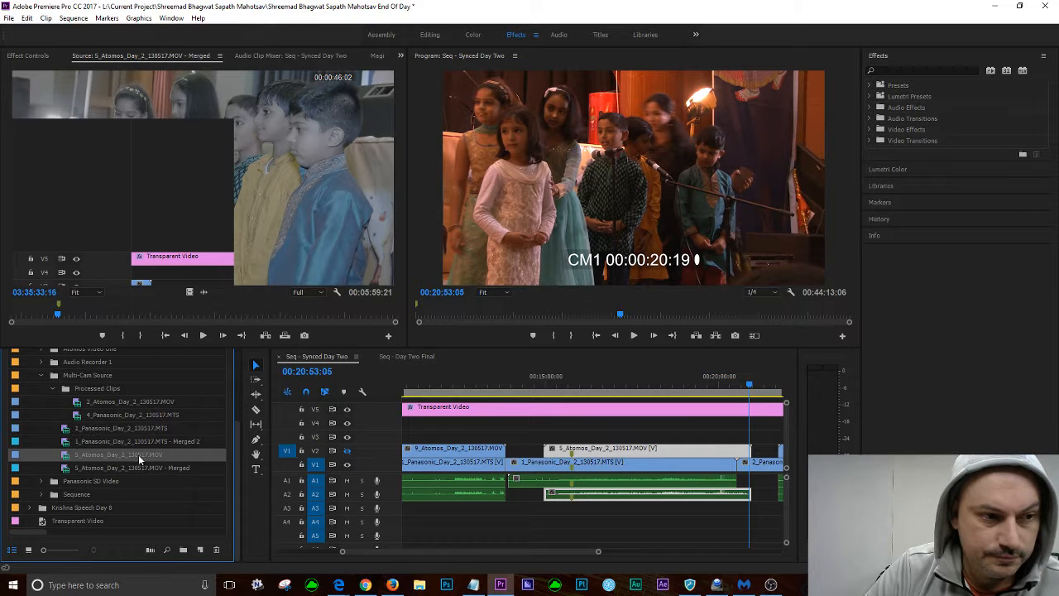
left_click(142, 428, "ctrl")
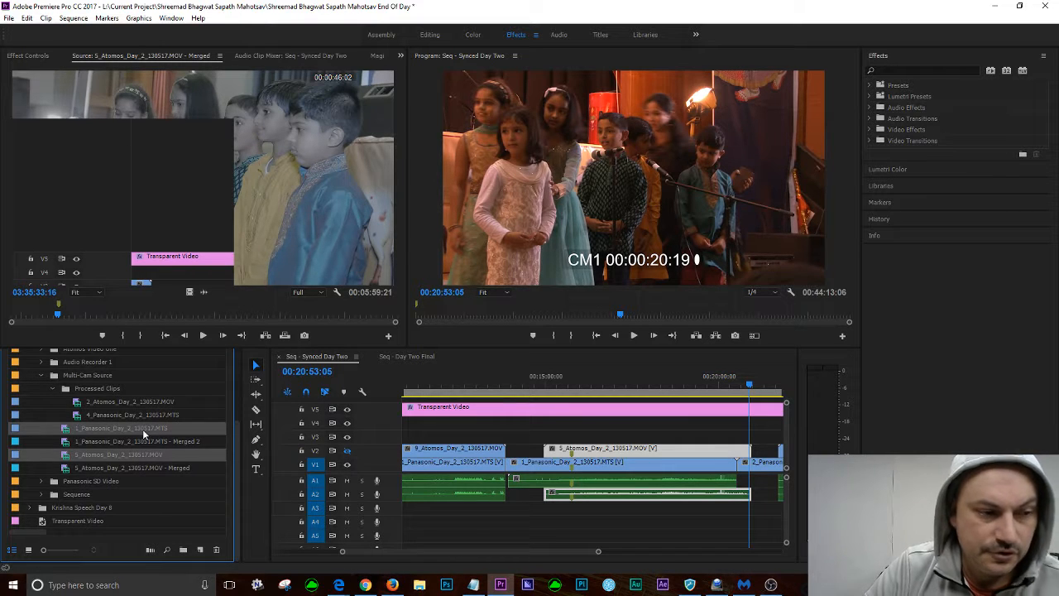
right_click(66, 459)
left_click(111, 401)
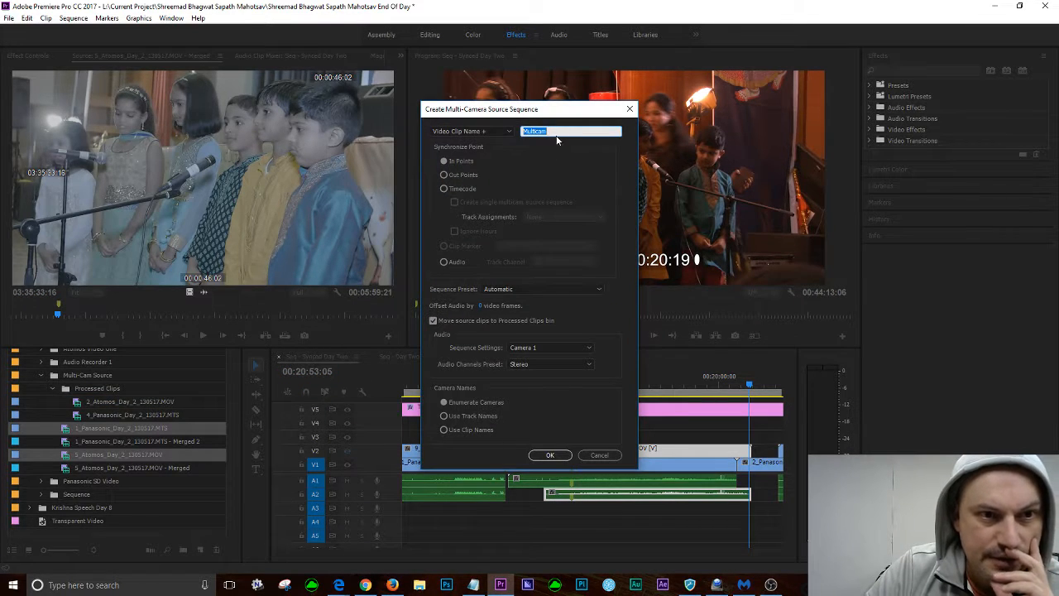
left_click(566, 131)
left_click(443, 161)
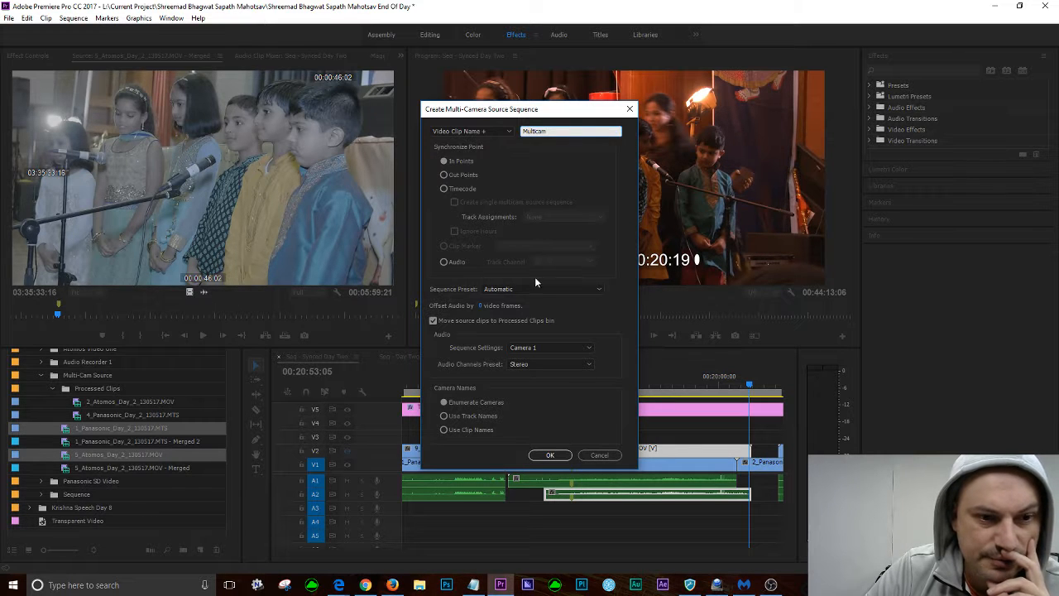
left_click(604, 454)
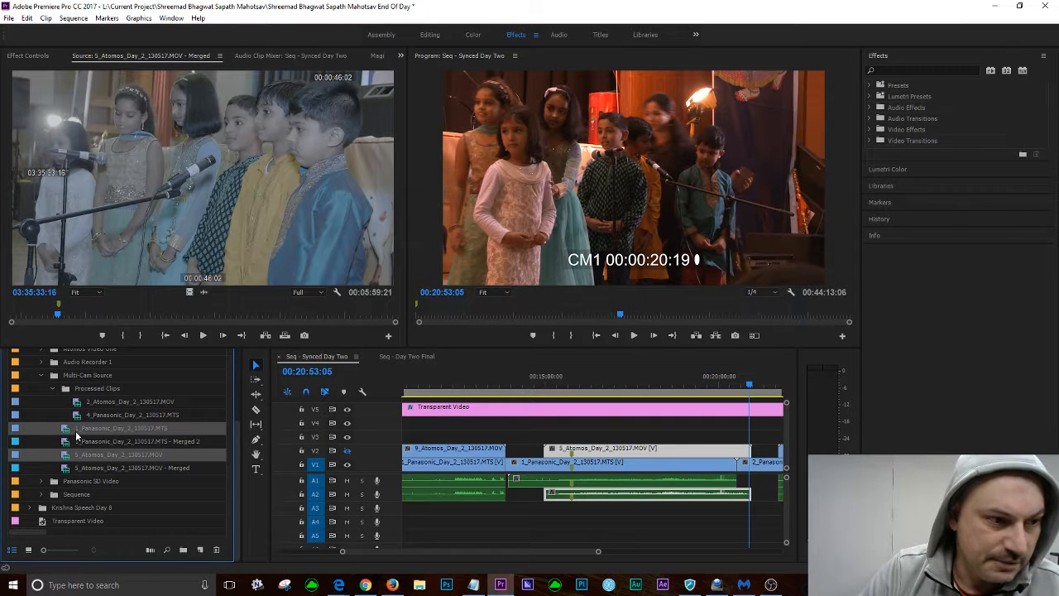
Load the unmerged 5_Atomos and 1_Panasonic clips in turn in the source monitor to check them for sync markers
left_click(65, 459)
double_click(64, 459)
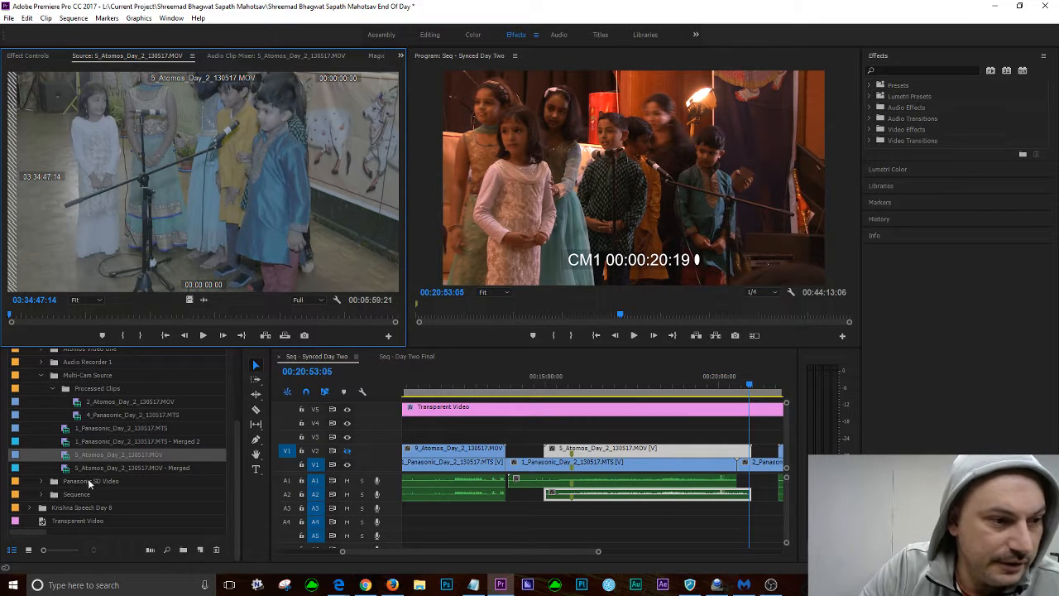
left_click(93, 432)
double_click(65, 432)
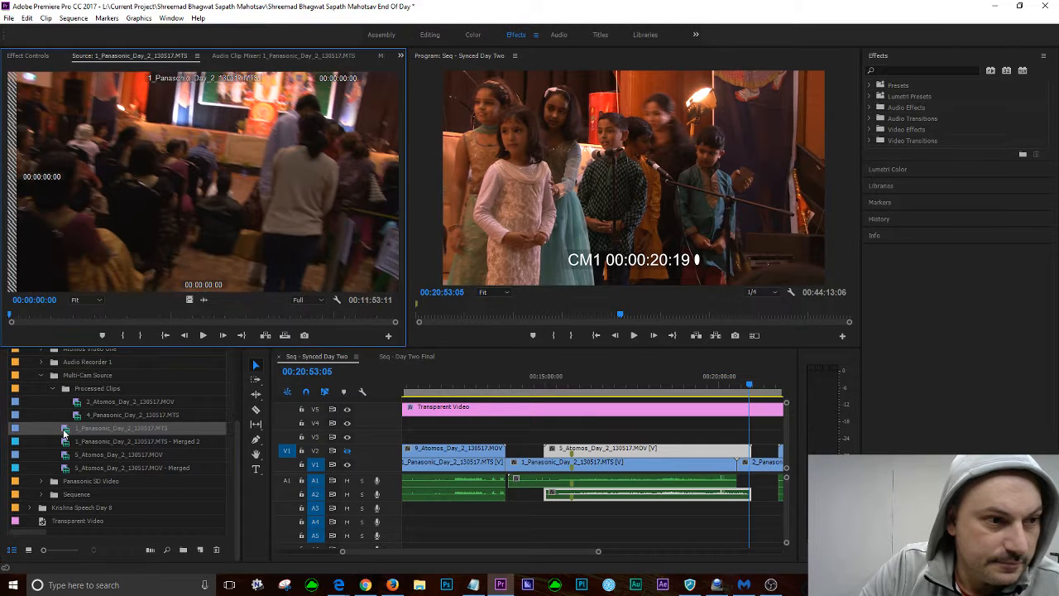
left_click(48, 315)
left_click_drag(49, 319, 10, 318)
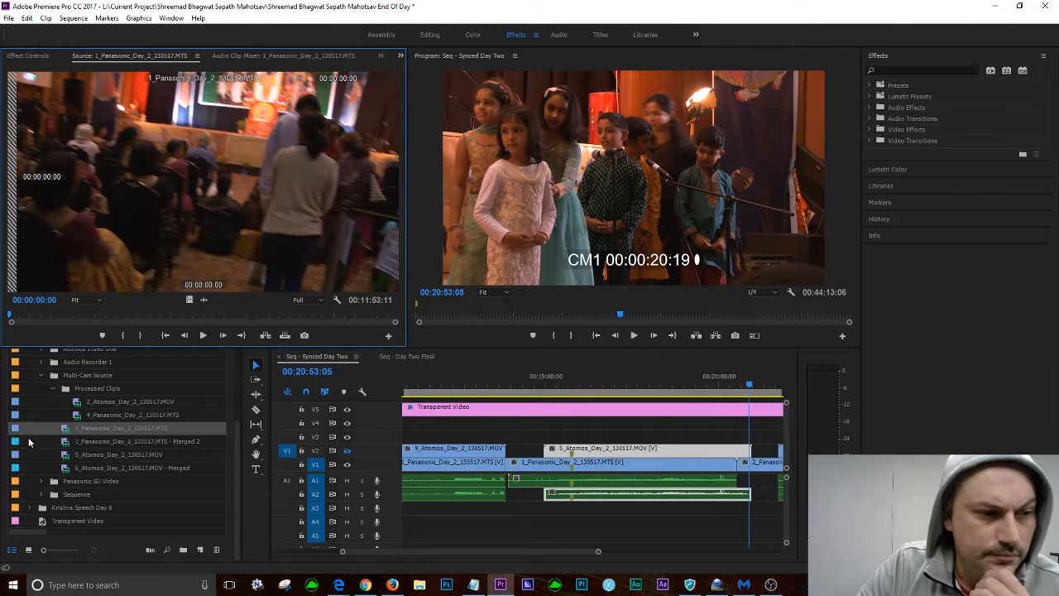
double_click(72, 457)
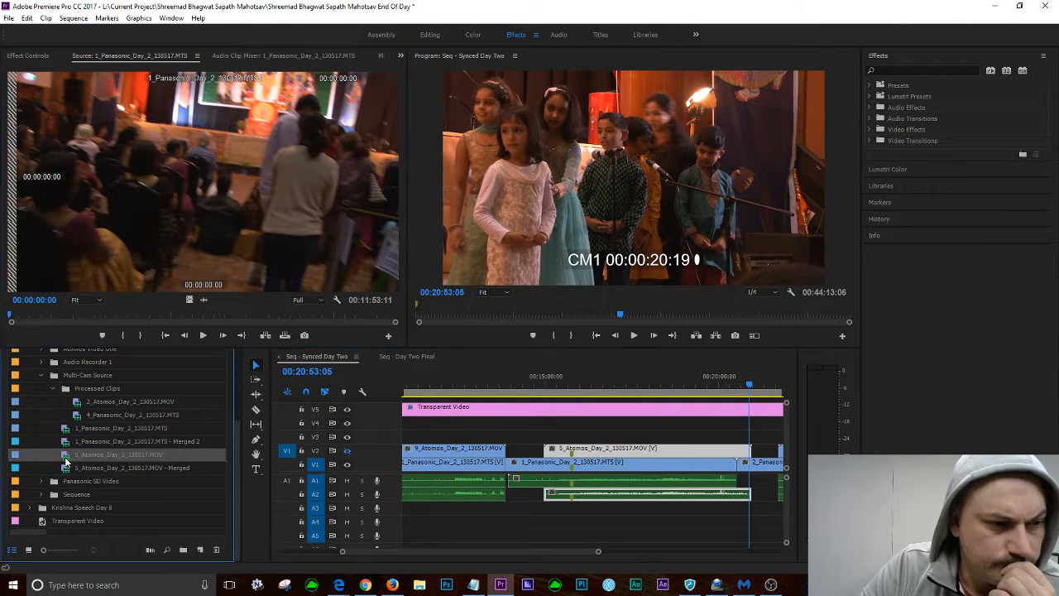
left_click_drag(43, 319, 8, 323)
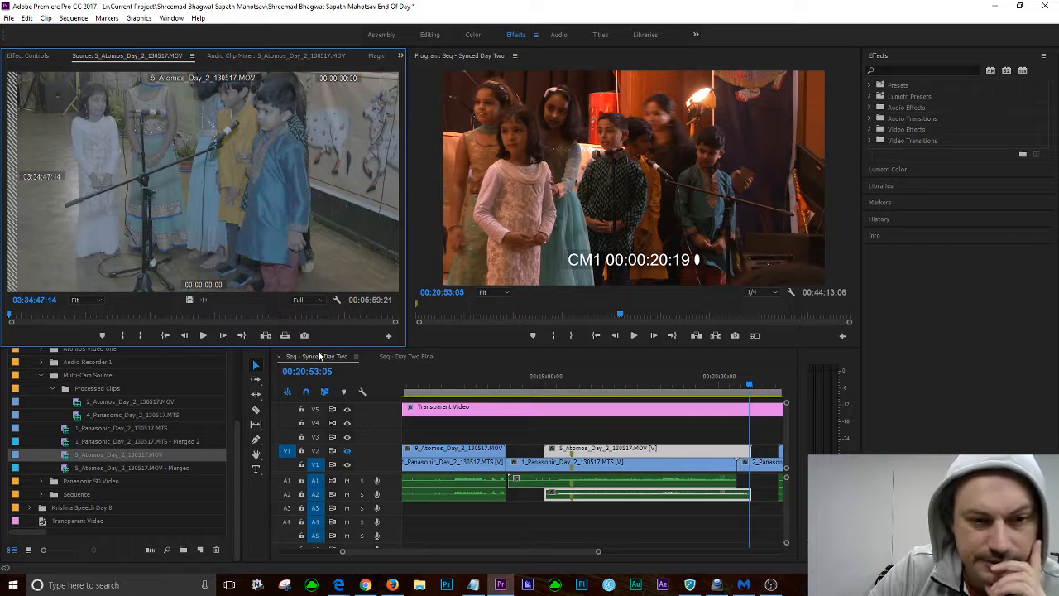
Set an In point at the 00:15:45:06 clip marker in Seq - Synced Day Two and at 00:07:06:06 on the timeline's 1_Panasonic clip
left_click(575, 381)
left_click_drag(574, 388, 590, 389)
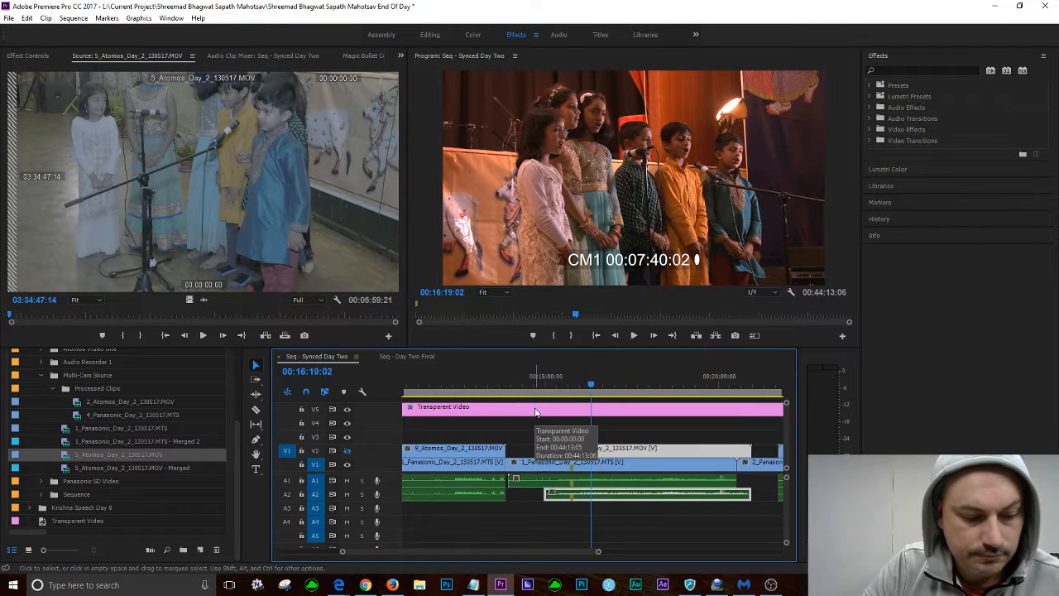
key("ctrl+shift+m")
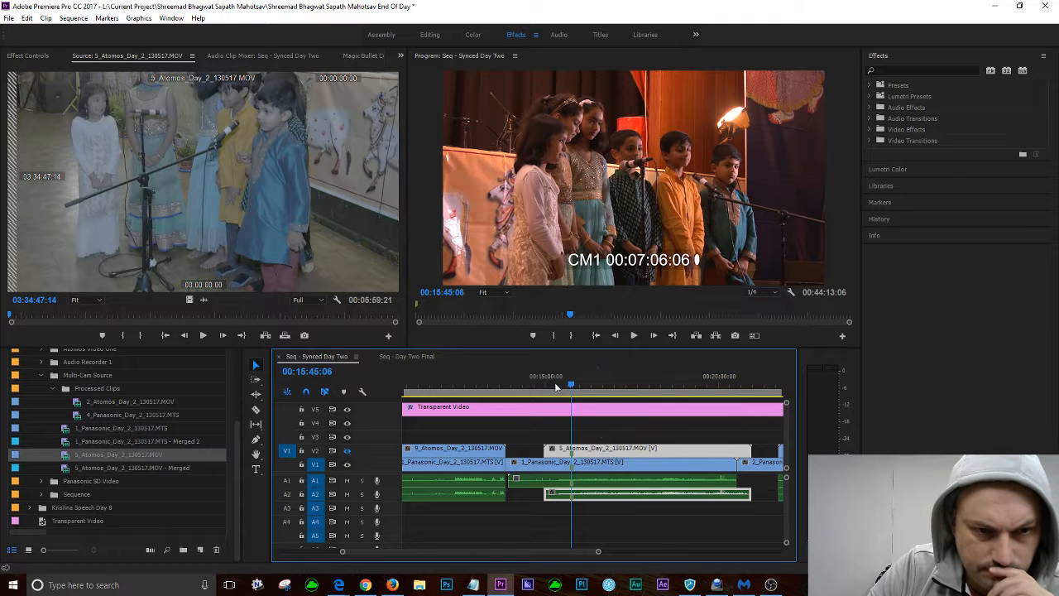
left_click(484, 339)
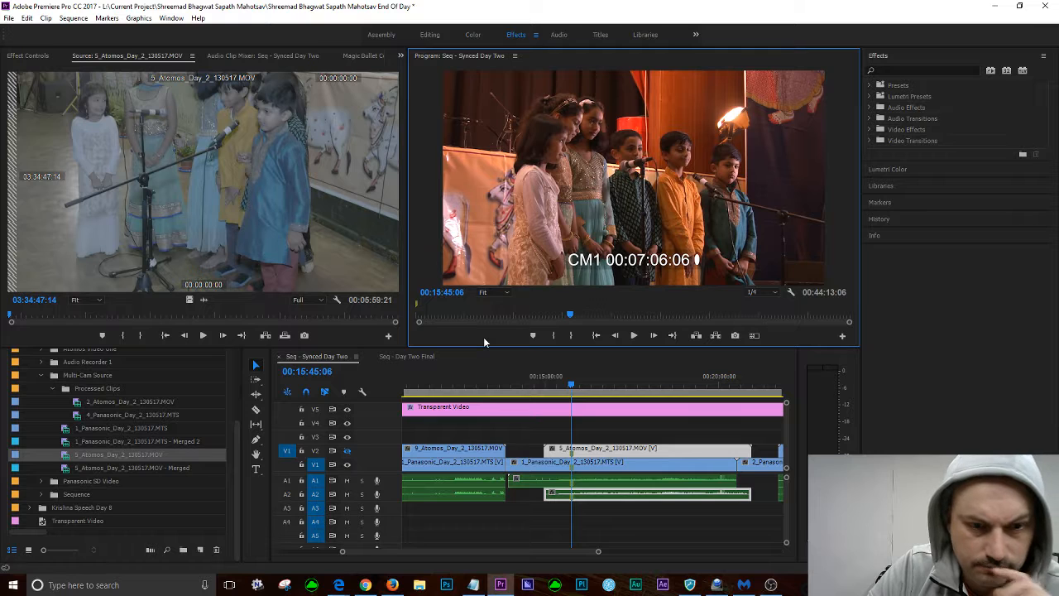
key("i")
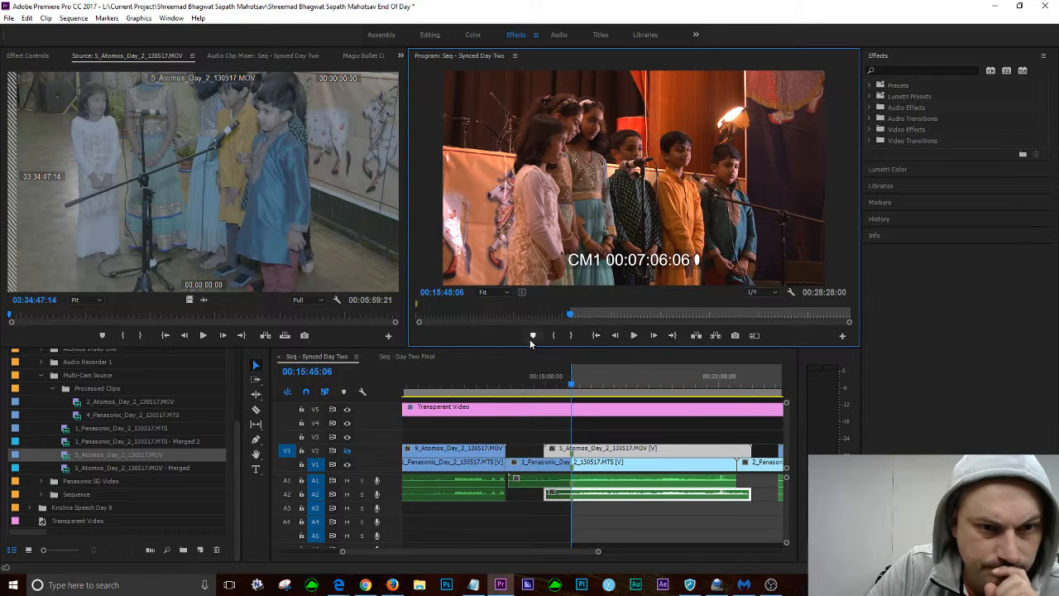
double_click(597, 470)
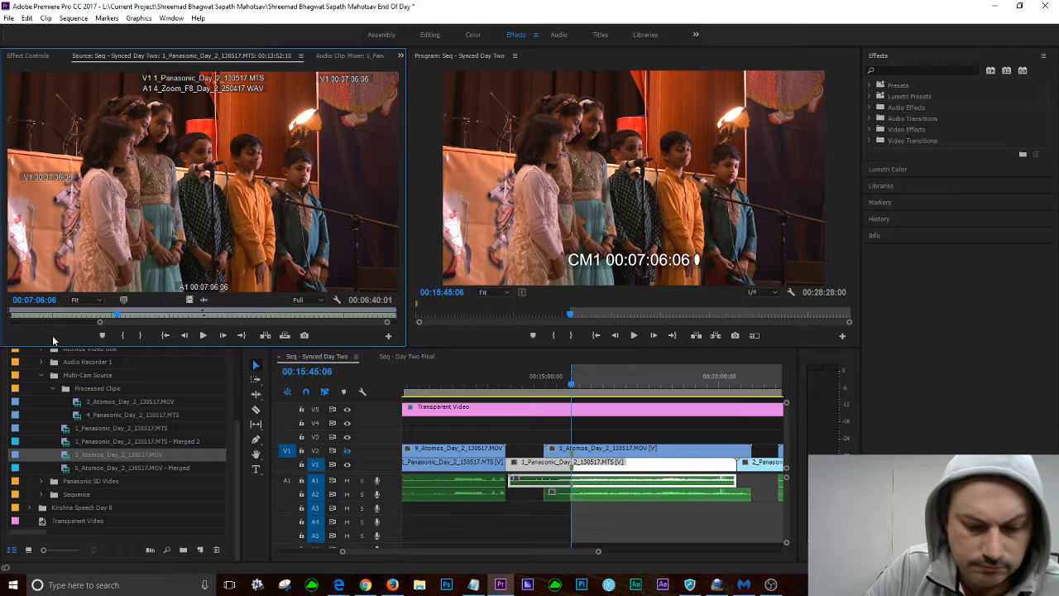
key("i")
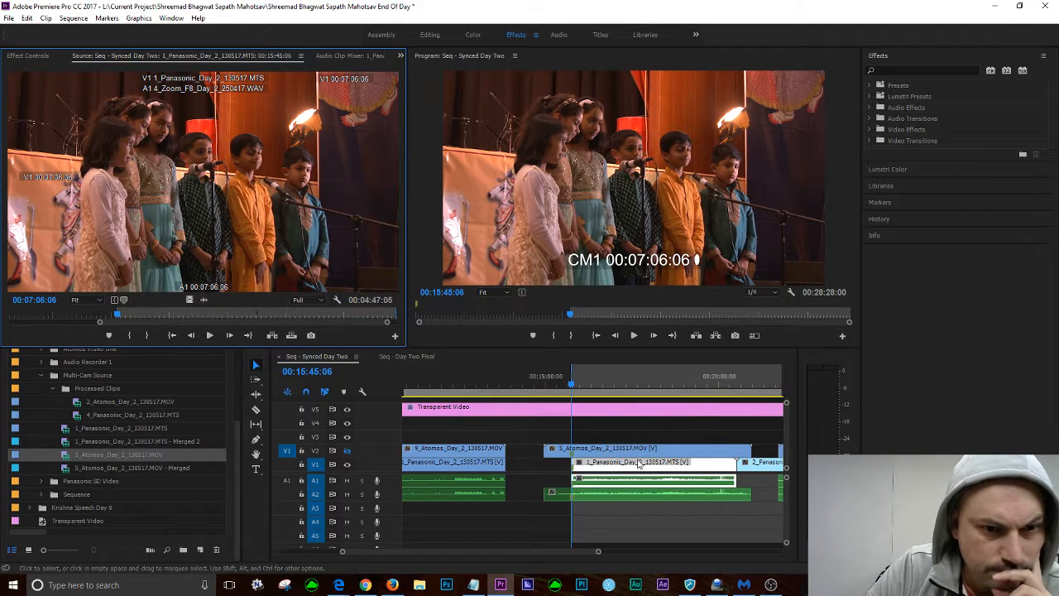
Make track V2 visible and set the In point of the timeline's 5_Atomos clip at 03:34:32:12
left_click(346, 451)
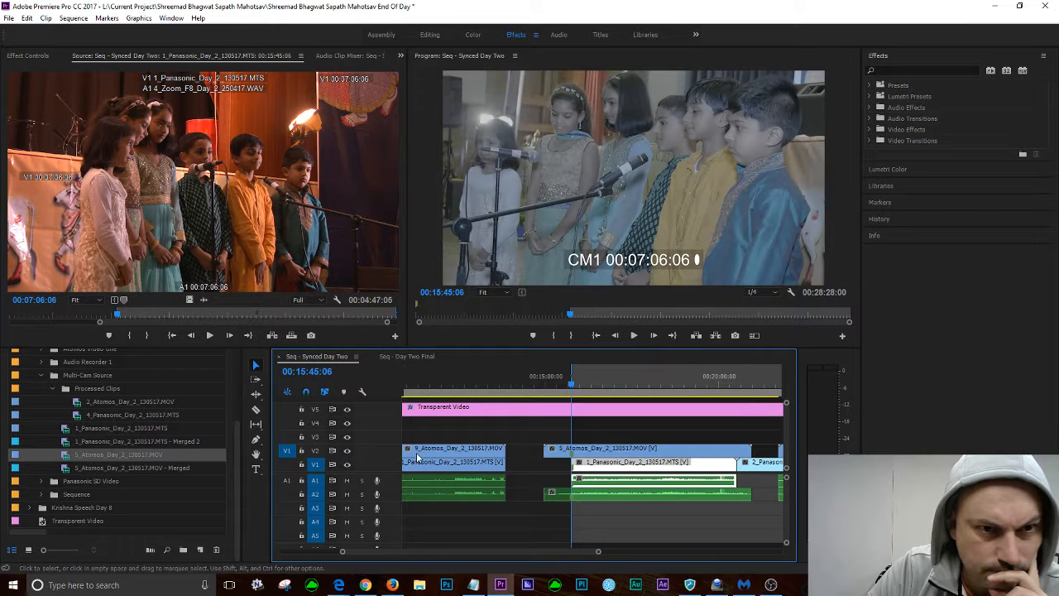
left_click(592, 454)
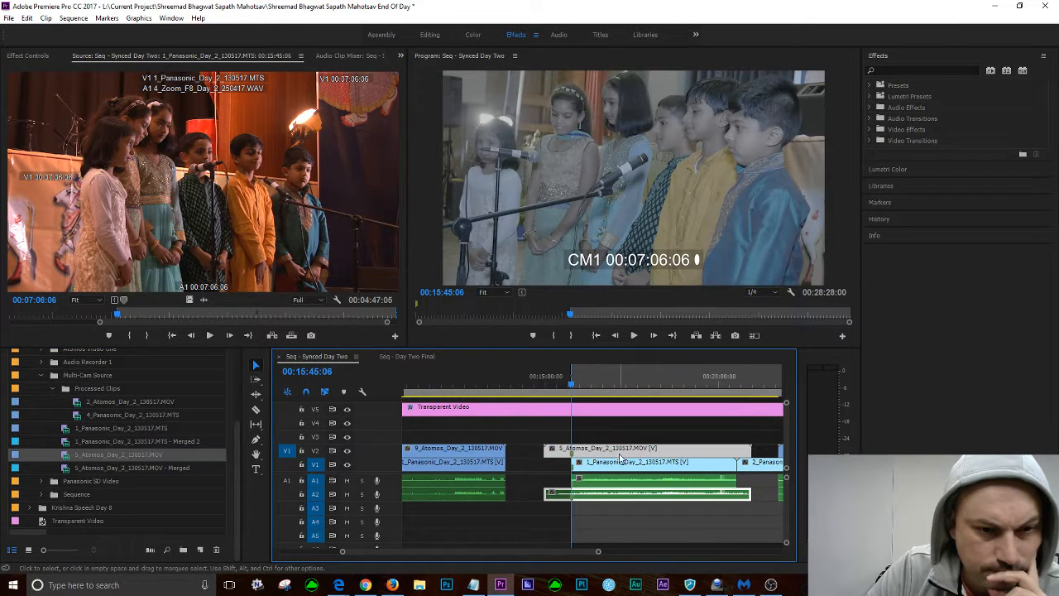
double_click(622, 460)
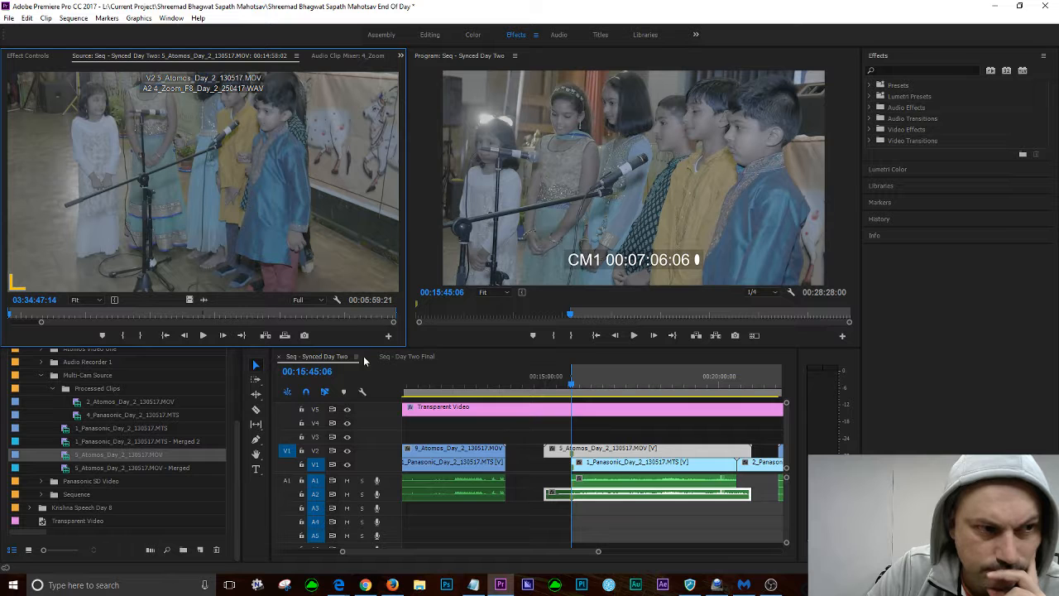
double_click(620, 452)
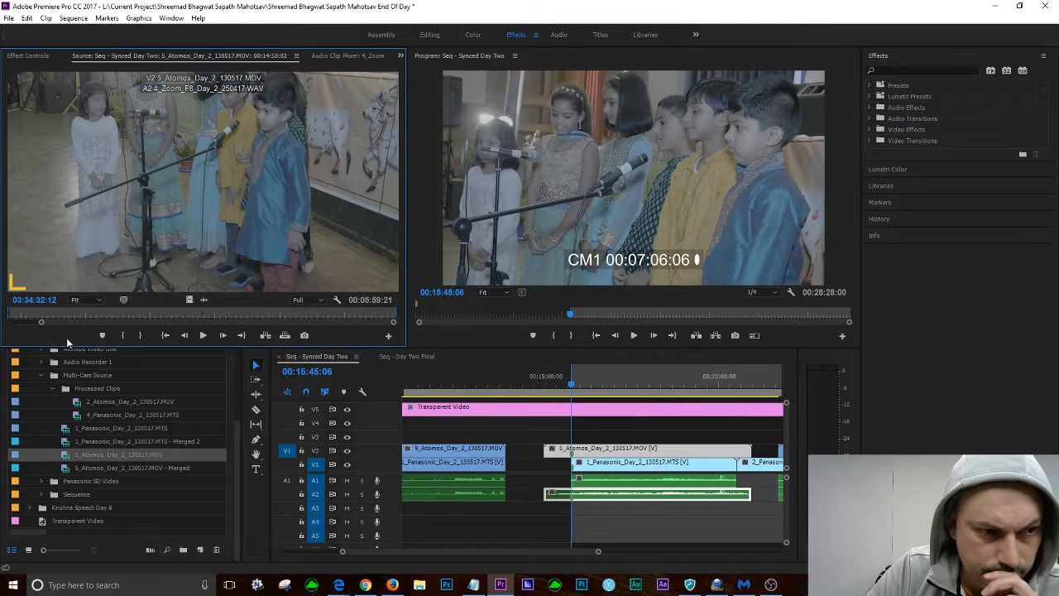
left_click_drag(46, 322, 12, 322)
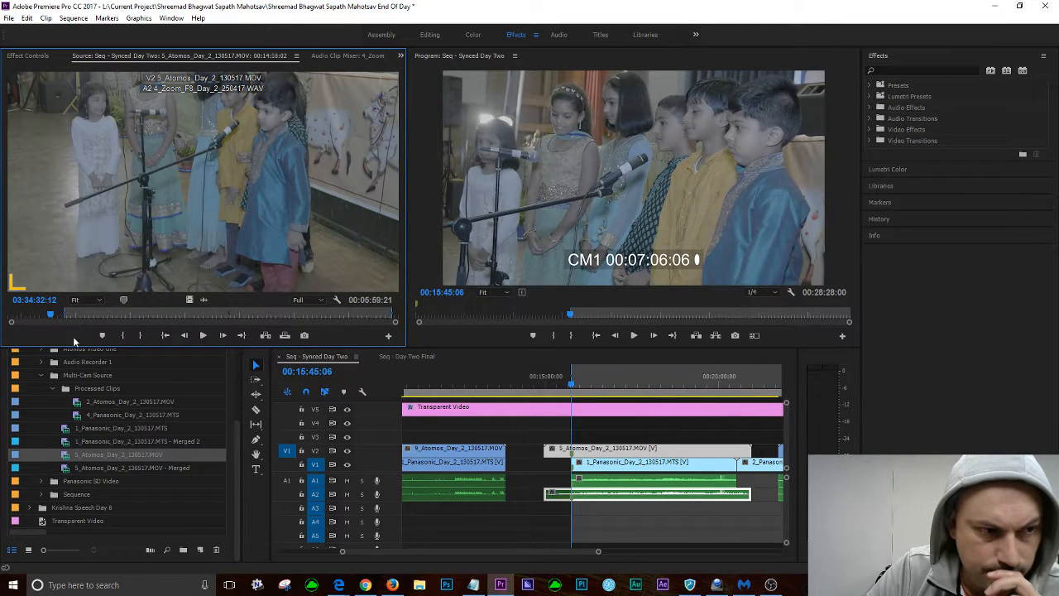
key("i")
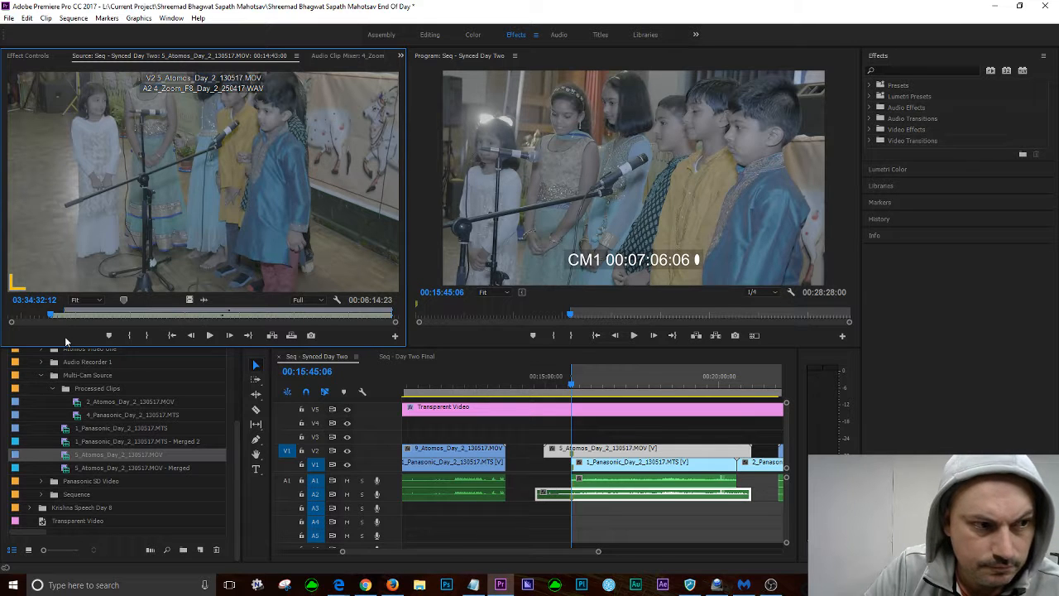
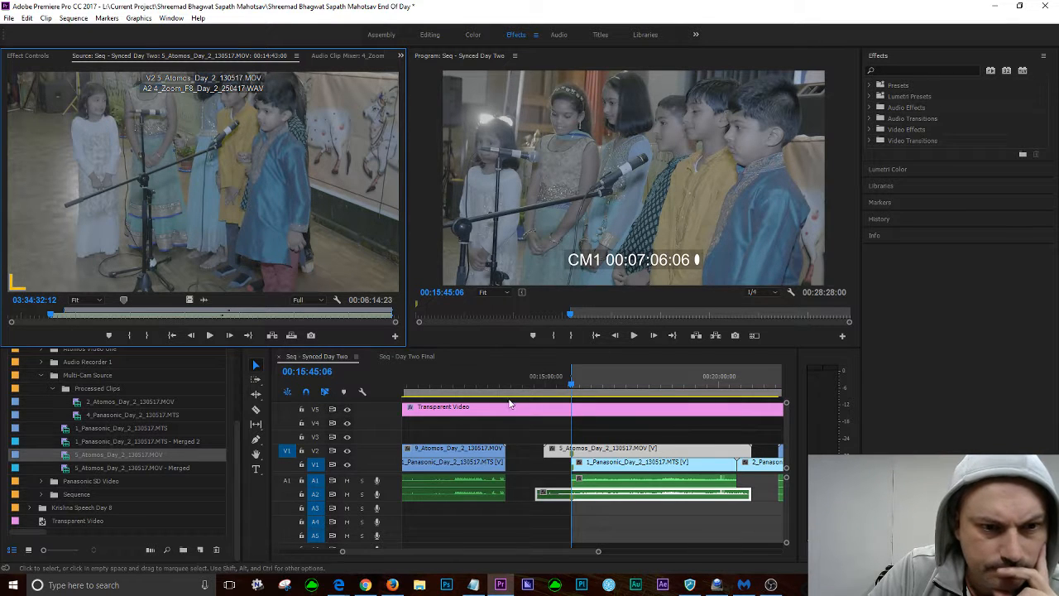
Return the sequence playhead to 00:15:45:06 and recheck the unmerged 1_Panasonic and 5_Atomos clips in the source monitor
left_click(472, 376)
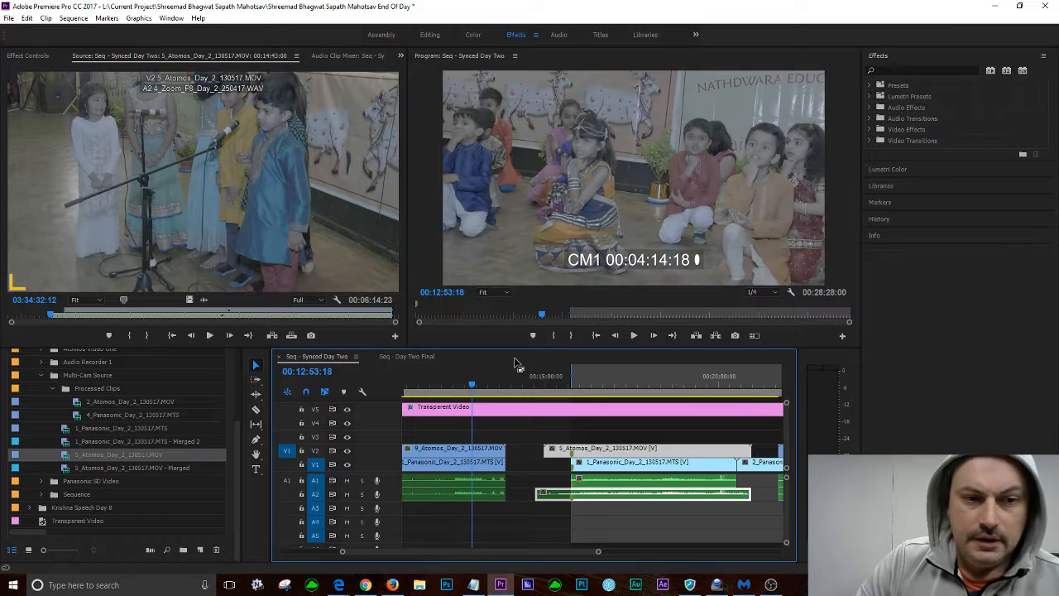
left_click_drag(472, 390, 584, 397)
key("Up")
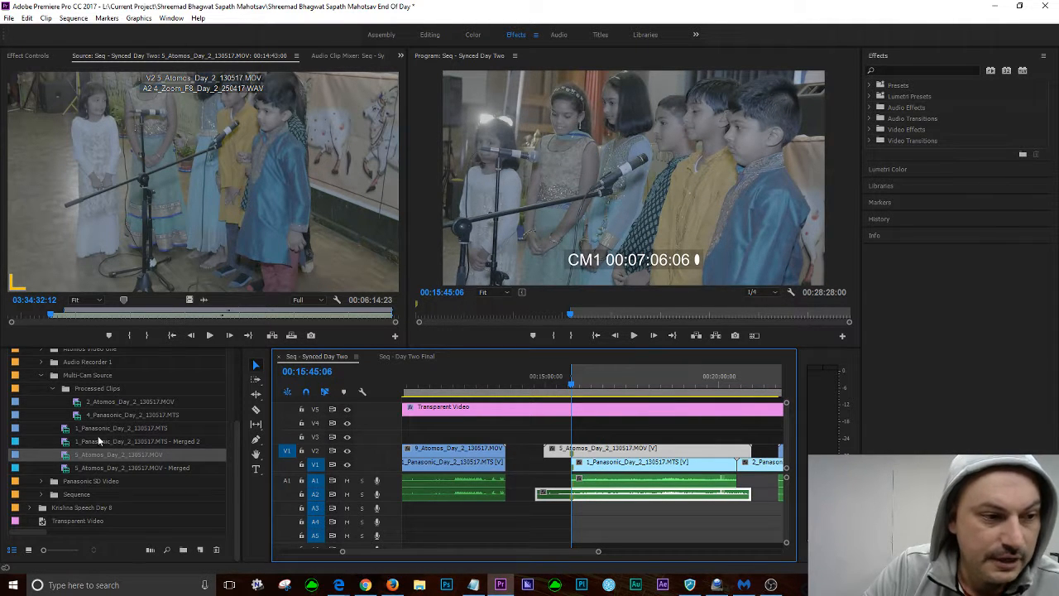
double_click(64, 430)
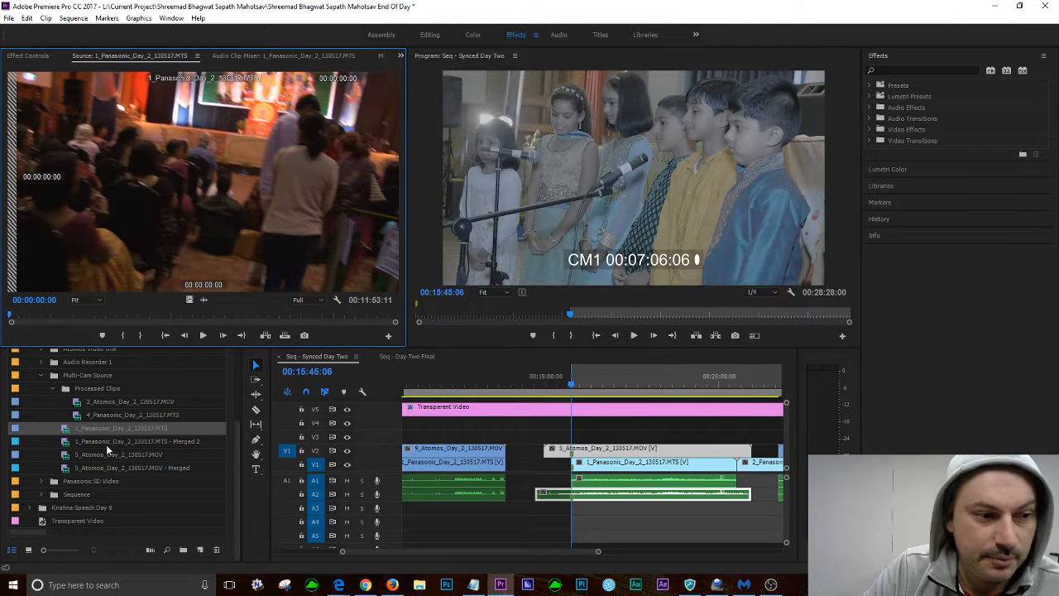
double_click(94, 455)
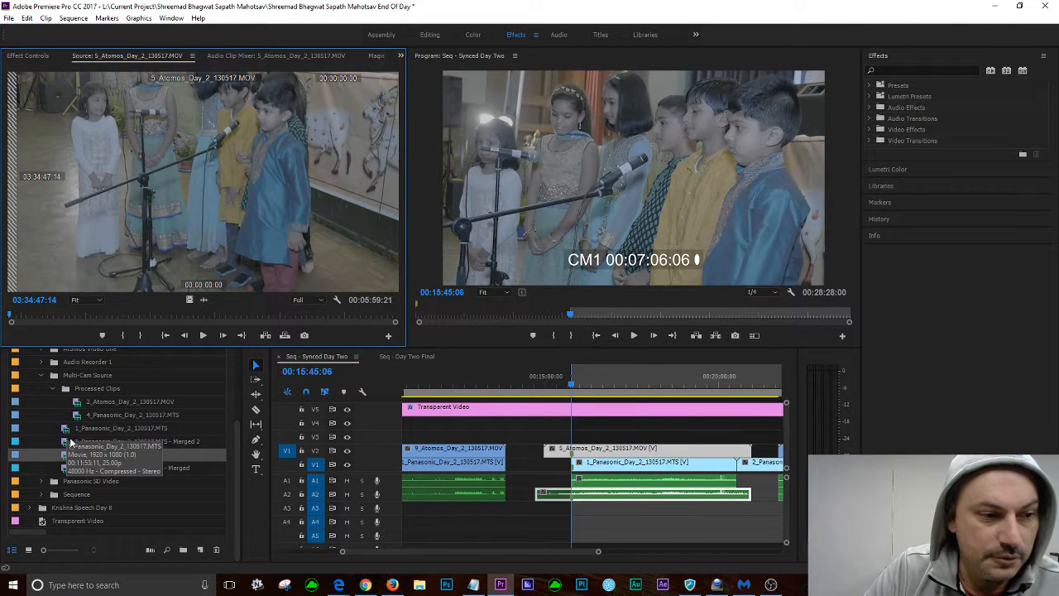
Set In points at the sync markers of the merged clips: 00:07:06:06 for 1_Panasonic Merged 2 and 03:35:33:16 for 5_Atomos Merged
double_click(71, 442)
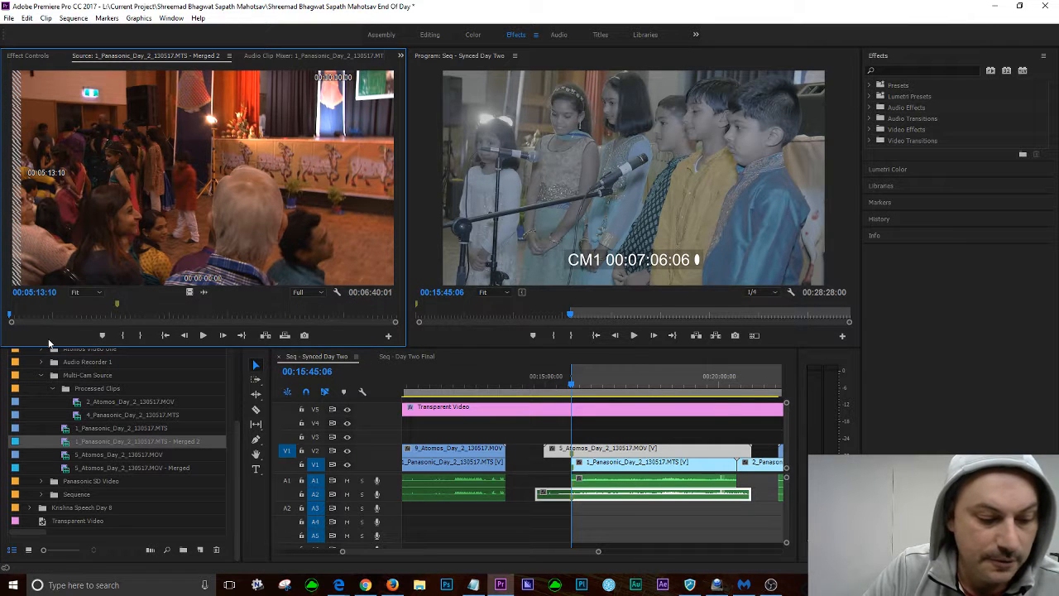
key("f")
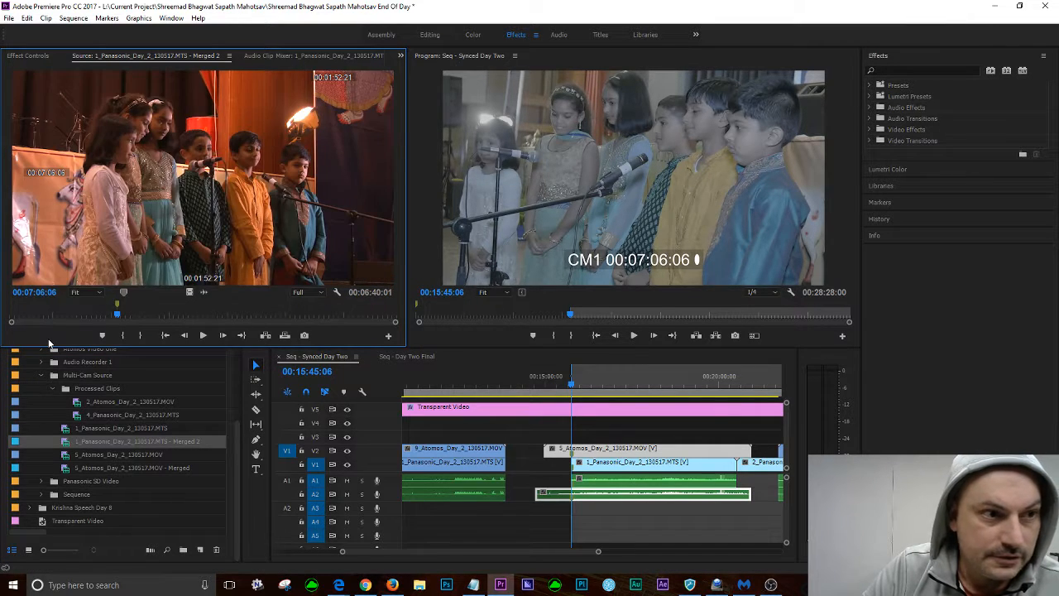
key("i")
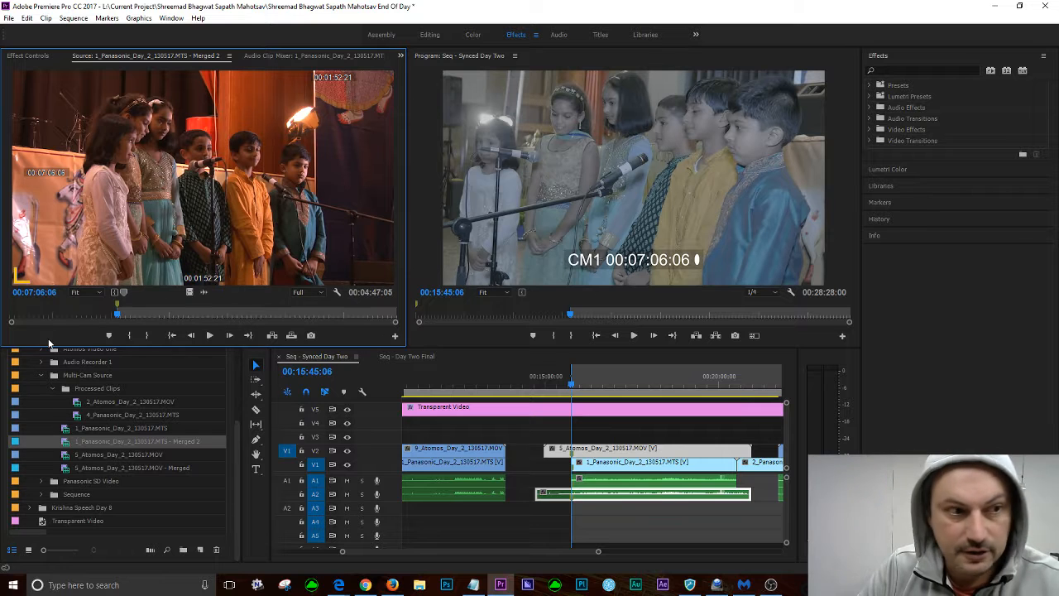
double_click(71, 469)
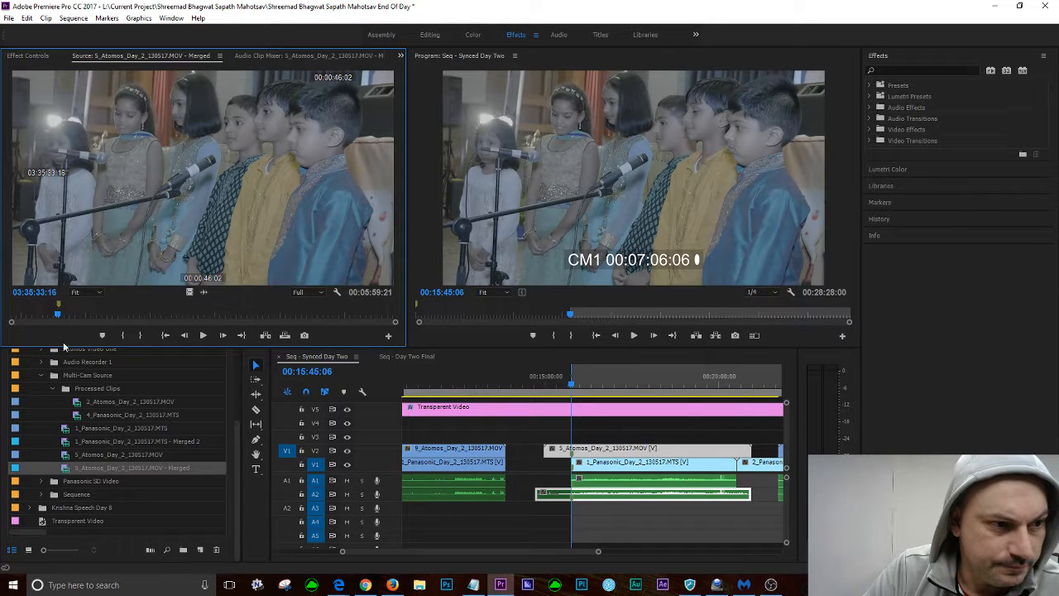
key("i")
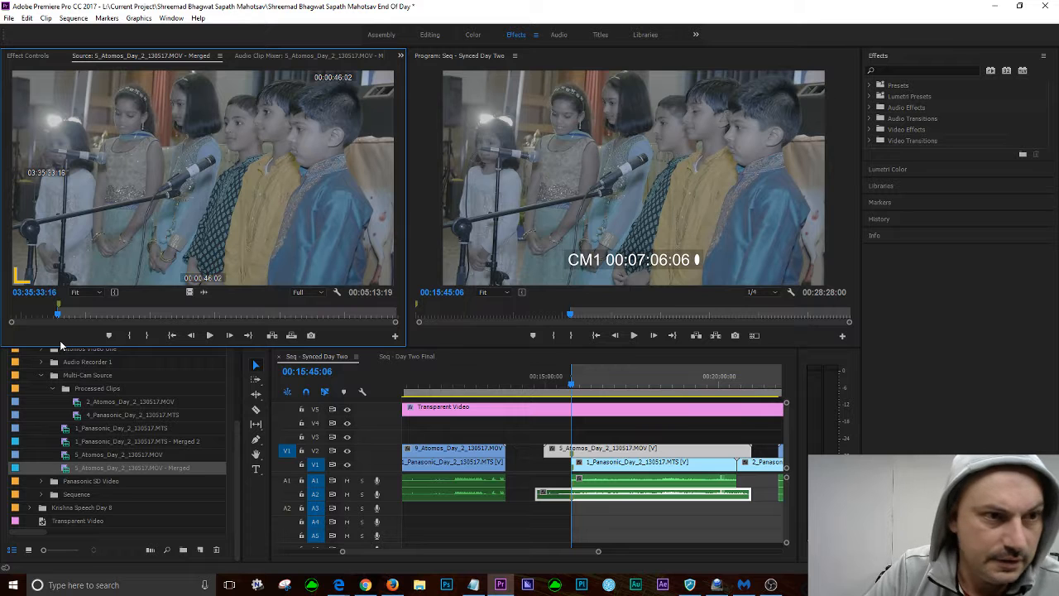
Scrub through the unmerged 1_Panasonic_Day_2_130517.MTS source clip and compare it with its Merged 2 version
double_click(66, 430)
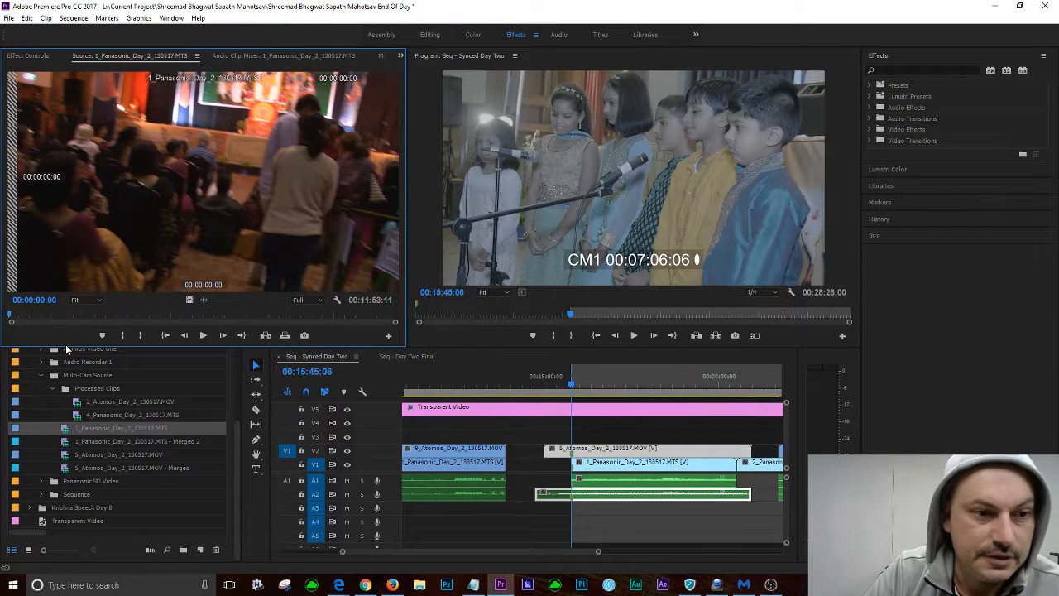
left_click_drag(10, 316, 184, 316)
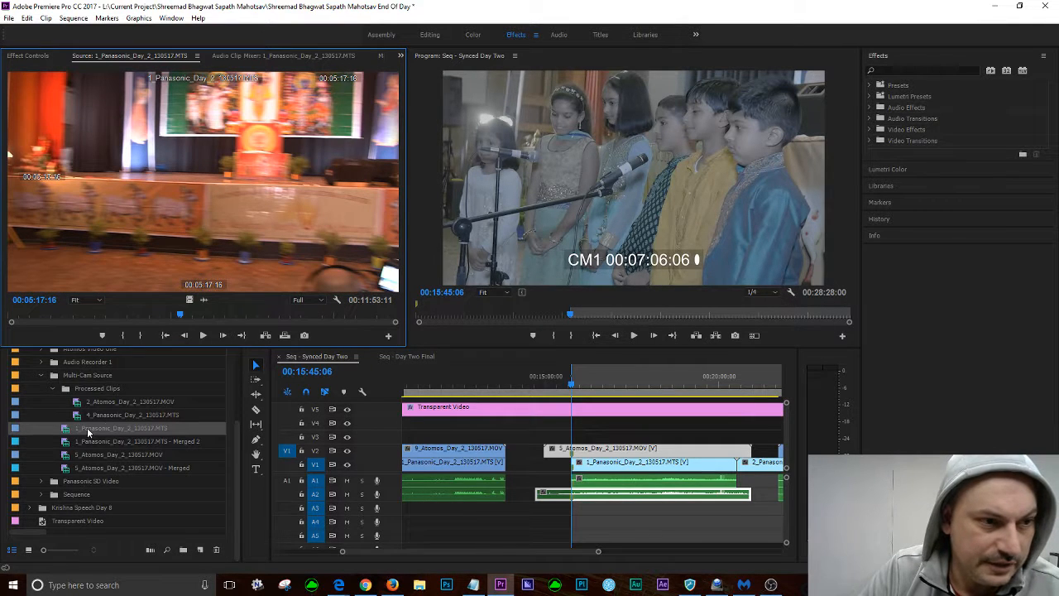
left_click_drag(179, 317, 221, 325)
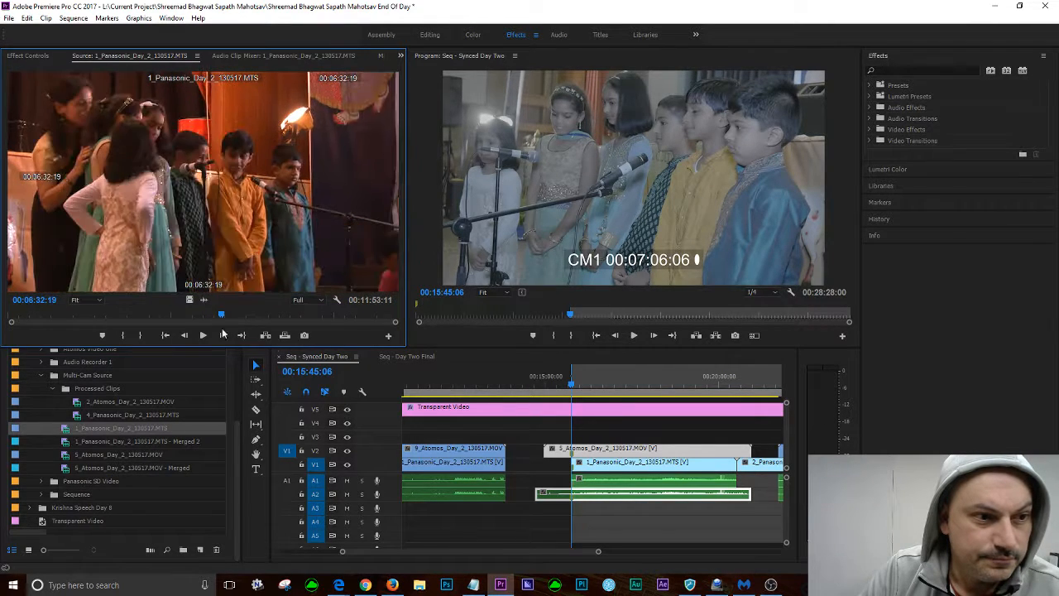
double_click(89, 443)
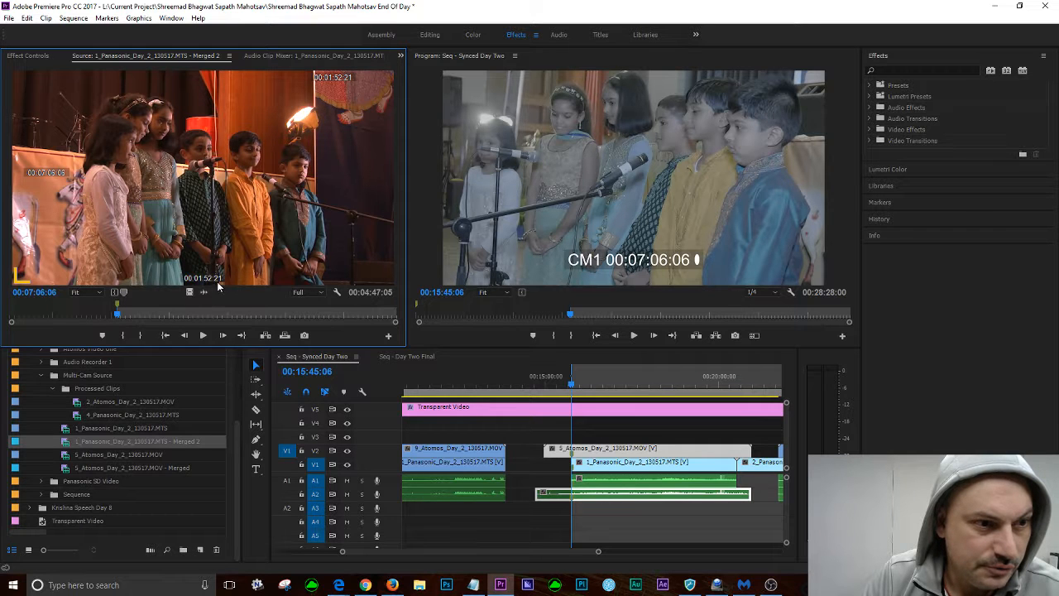
double_click(89, 430)
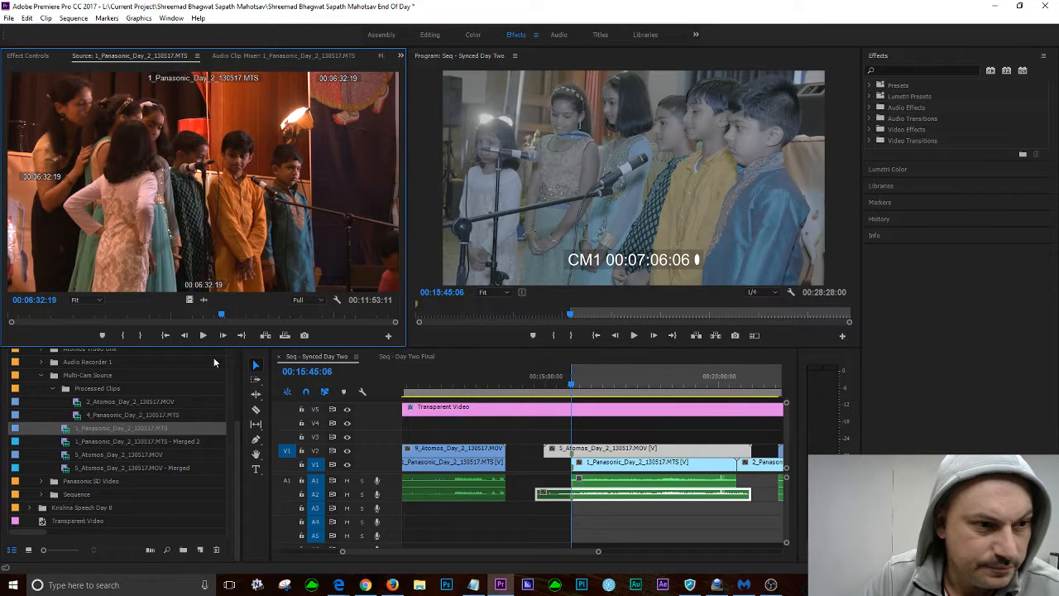
left_click_drag(225, 315, 66, 305)
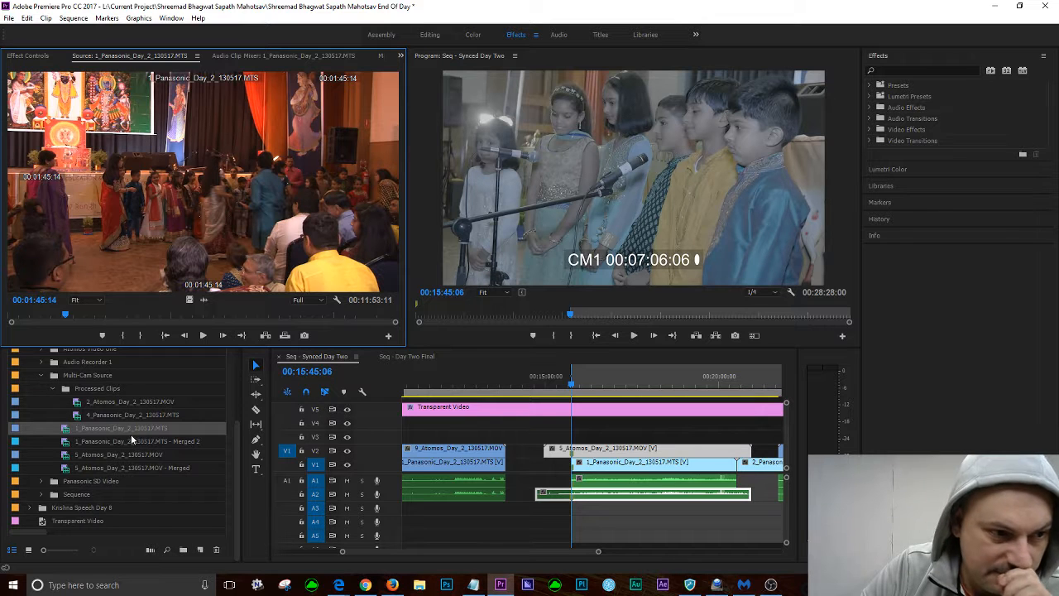
Check the Panasonic SD Video bin for the 1_Panasonic merged clip, and reopen 1_Panasonic Merged 2 in the source monitor
left_click(42, 481)
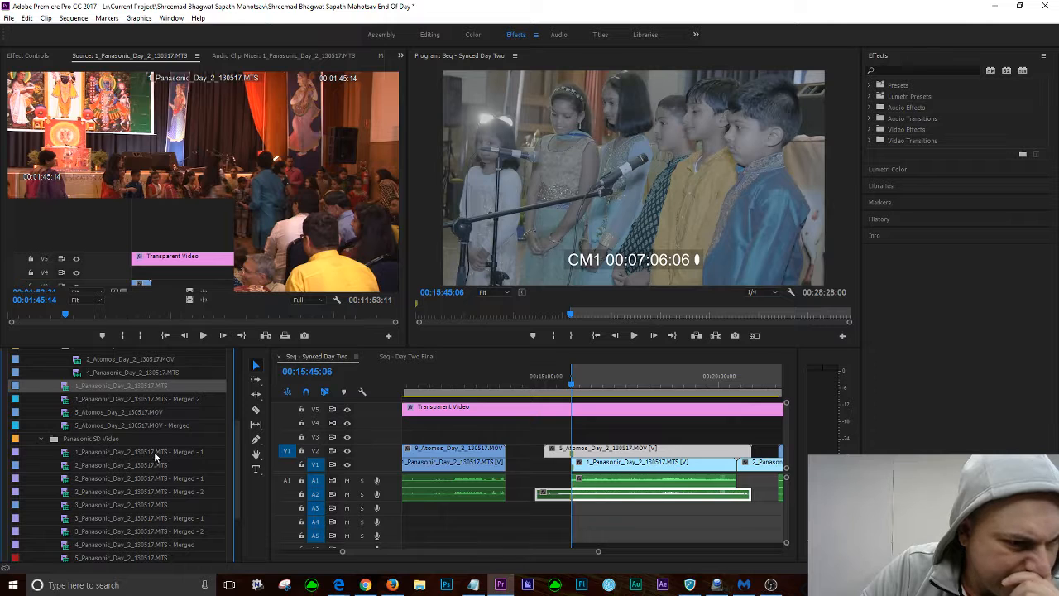
left_click(150, 453)
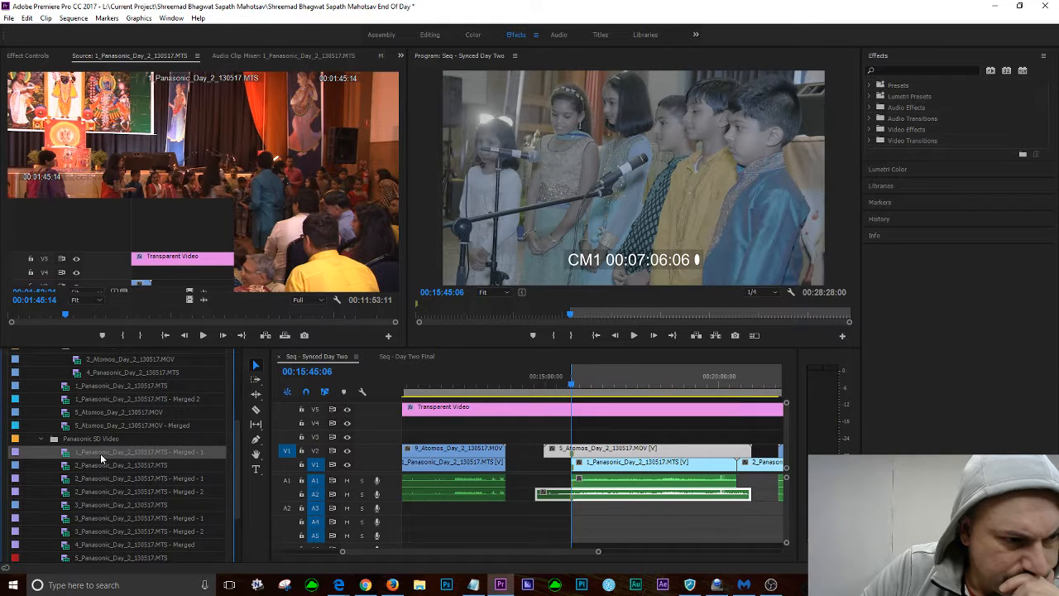
left_click(42, 438)
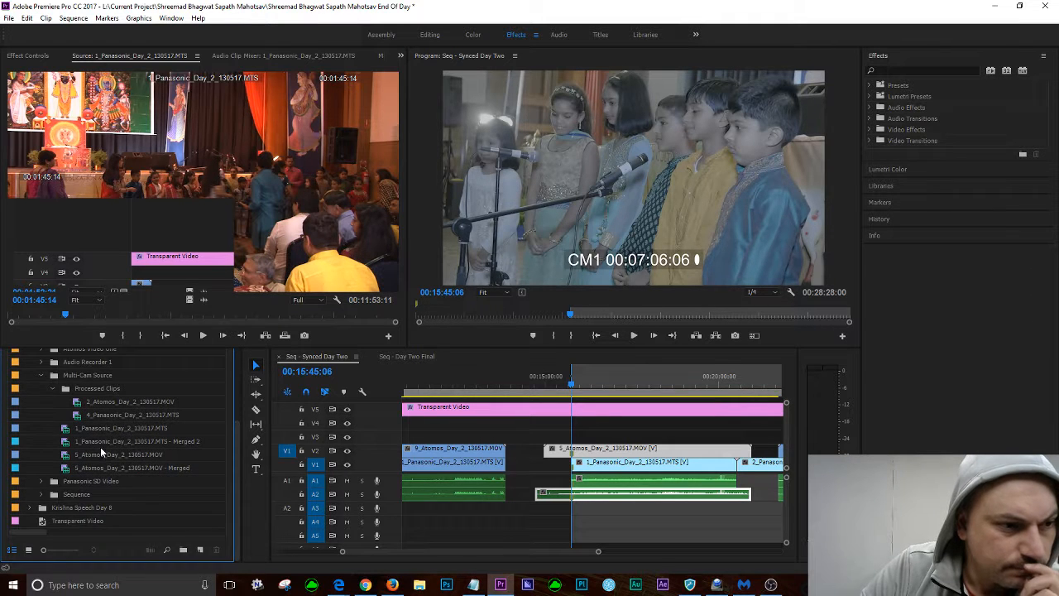
left_click(87, 449)
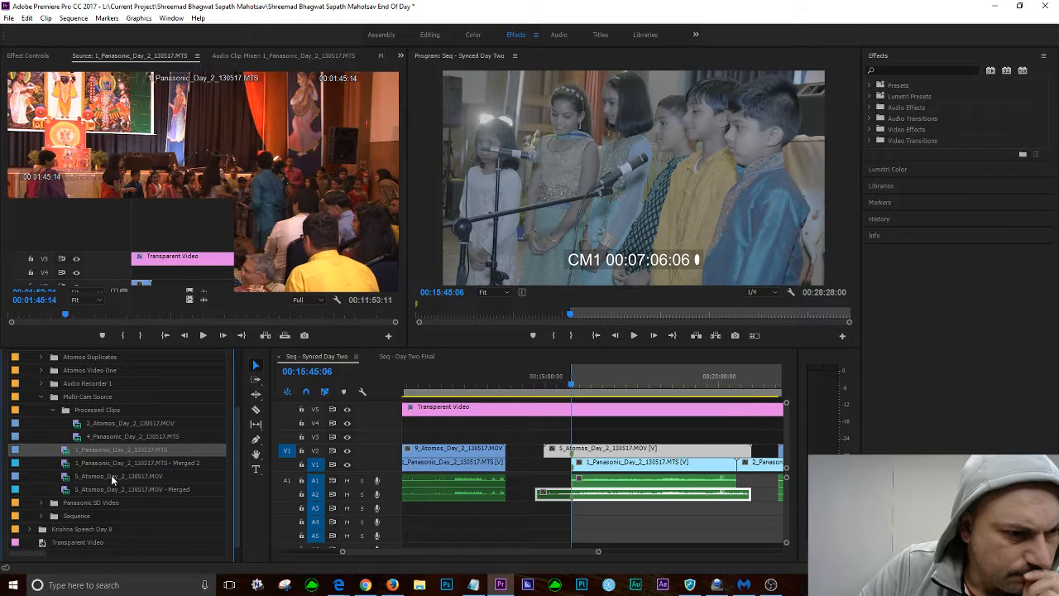
double_click(66, 465)
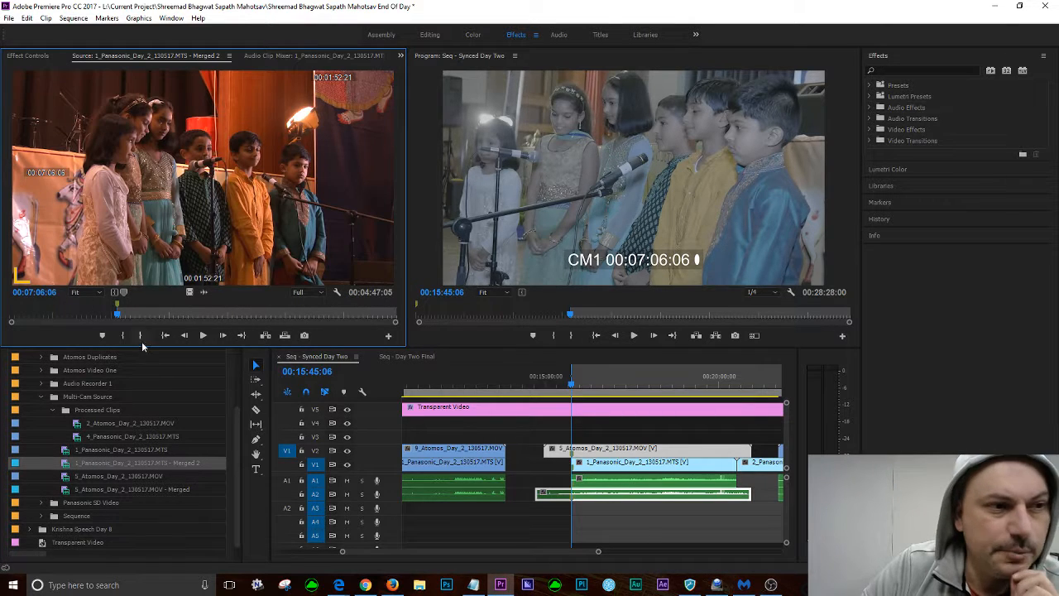
Unlink the audio from the 5_Atomos_Day_2_130517.MOV video clip on track V2 of Seq - Synced Day Two
left_click(645, 452)
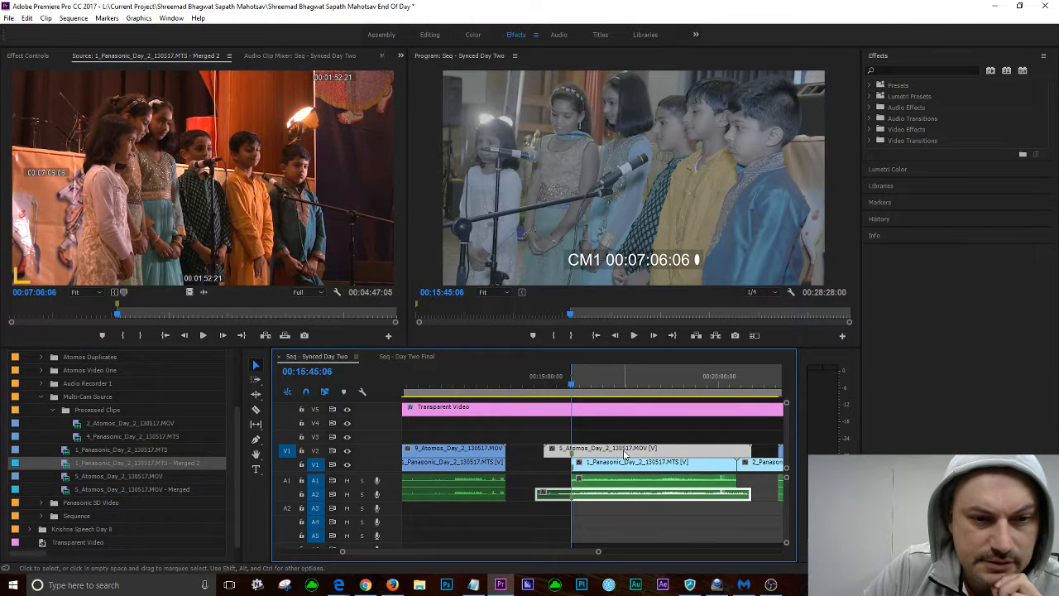
right_click(624, 454)
left_click(661, 210)
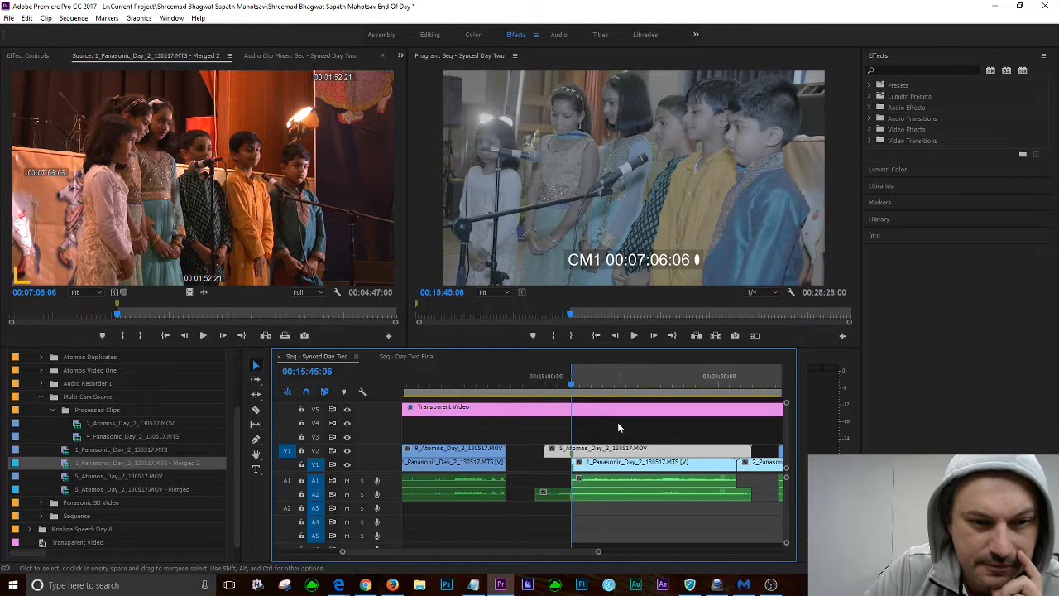
left_click(619, 451)
left_click(618, 454)
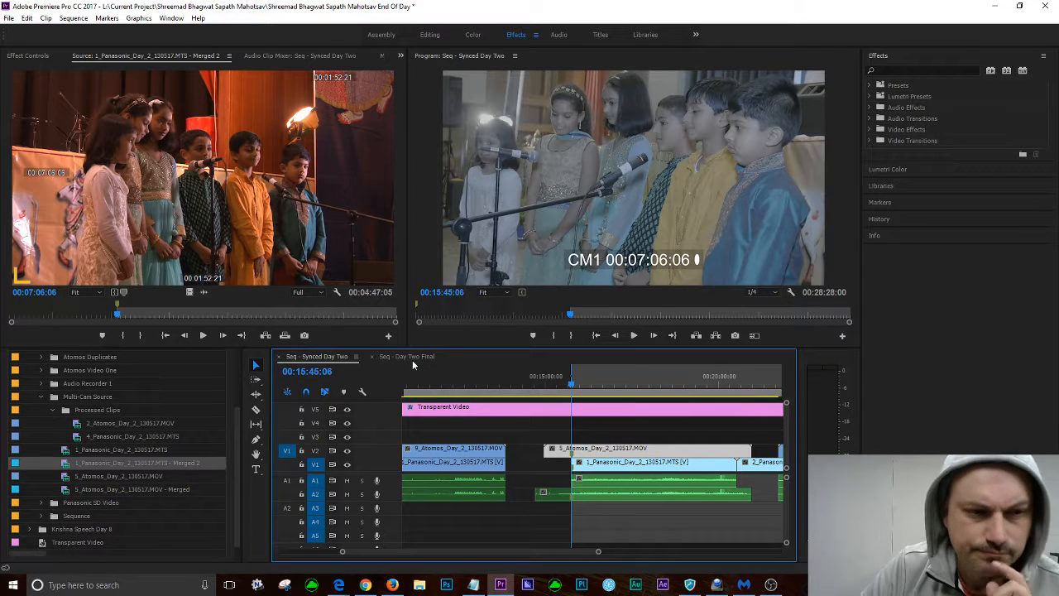
Add a marker and an In point at 00:07:06:06 on the unmerged 1_Panasonic_Day_2_130517.MTS source clip
left_click(87, 452)
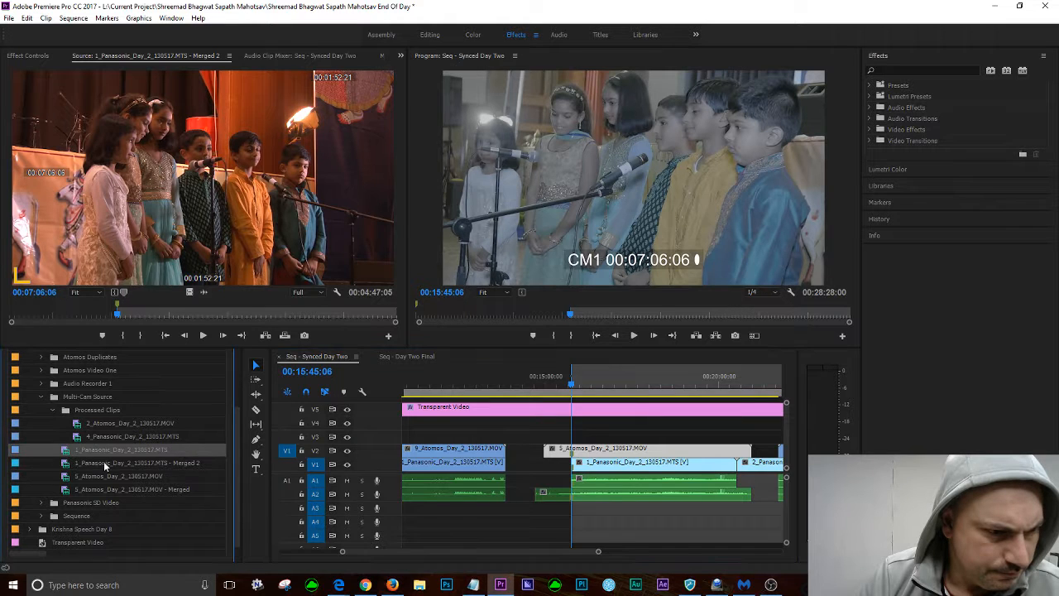
double_click(64, 453)
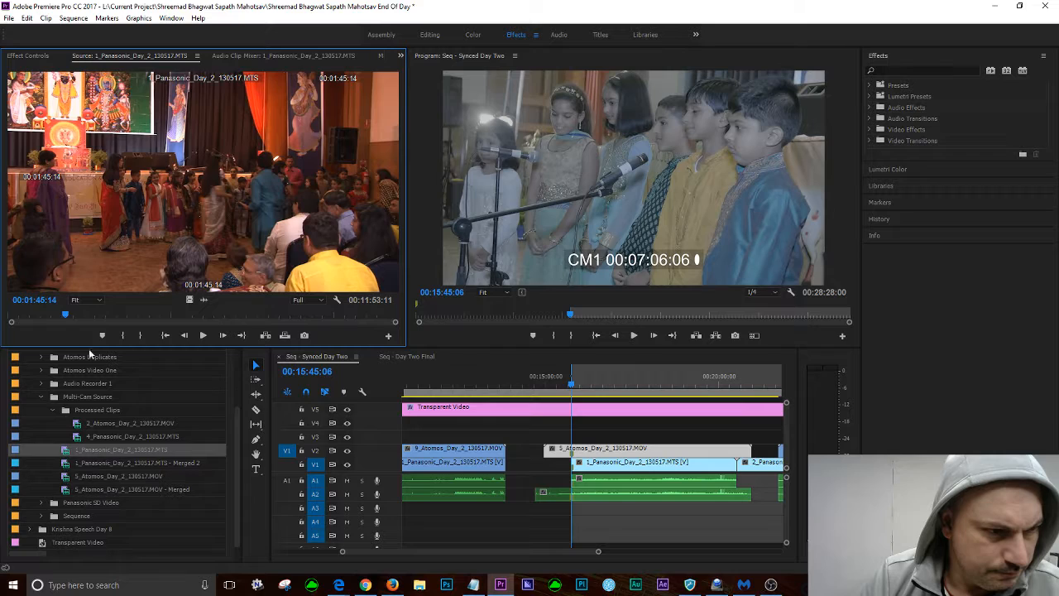
left_click_drag(65, 316, 241, 307)
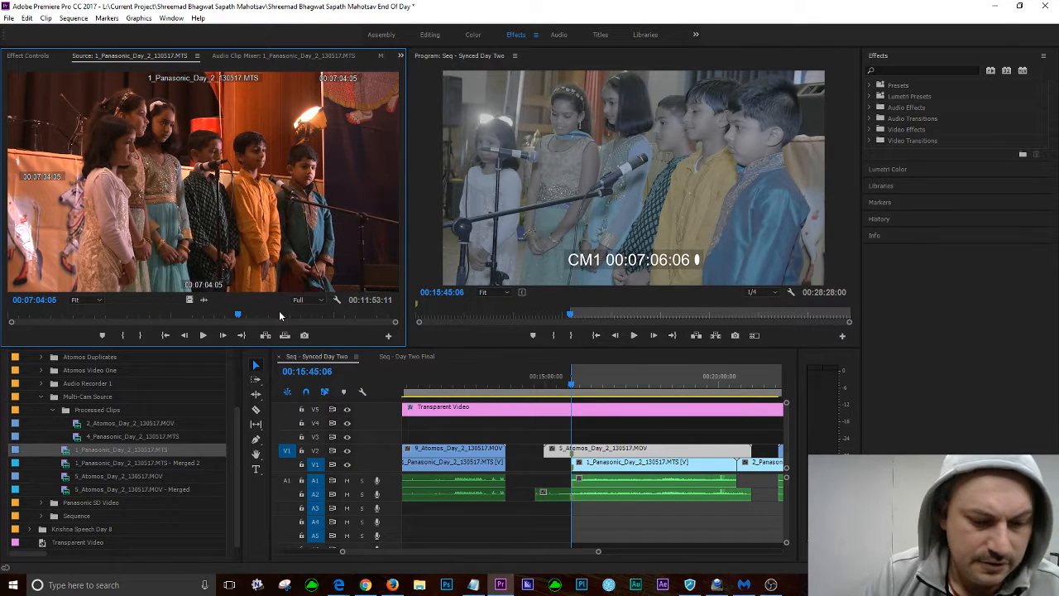
key("space")
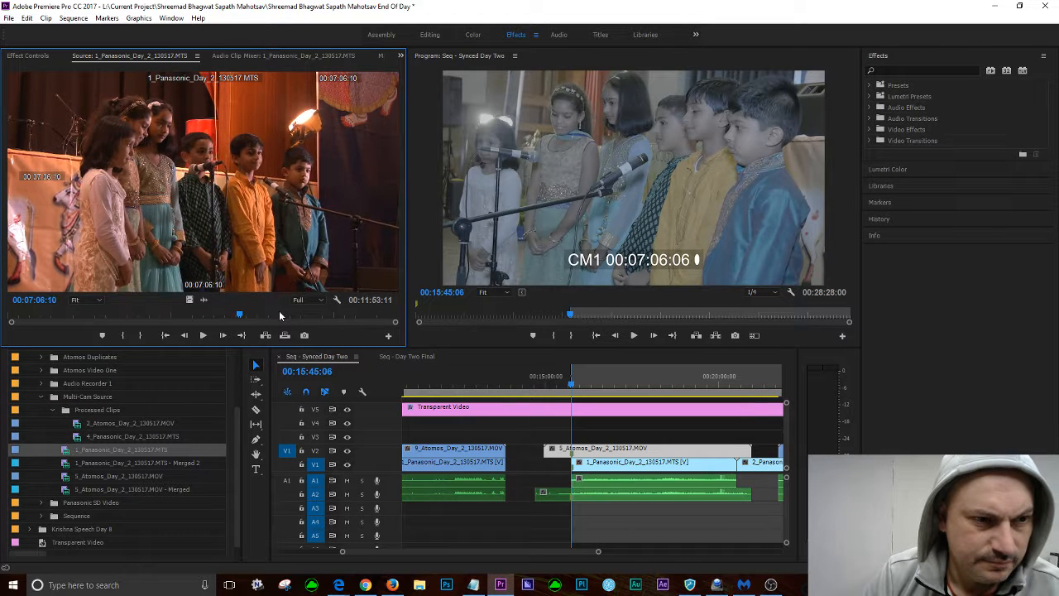
key("space")
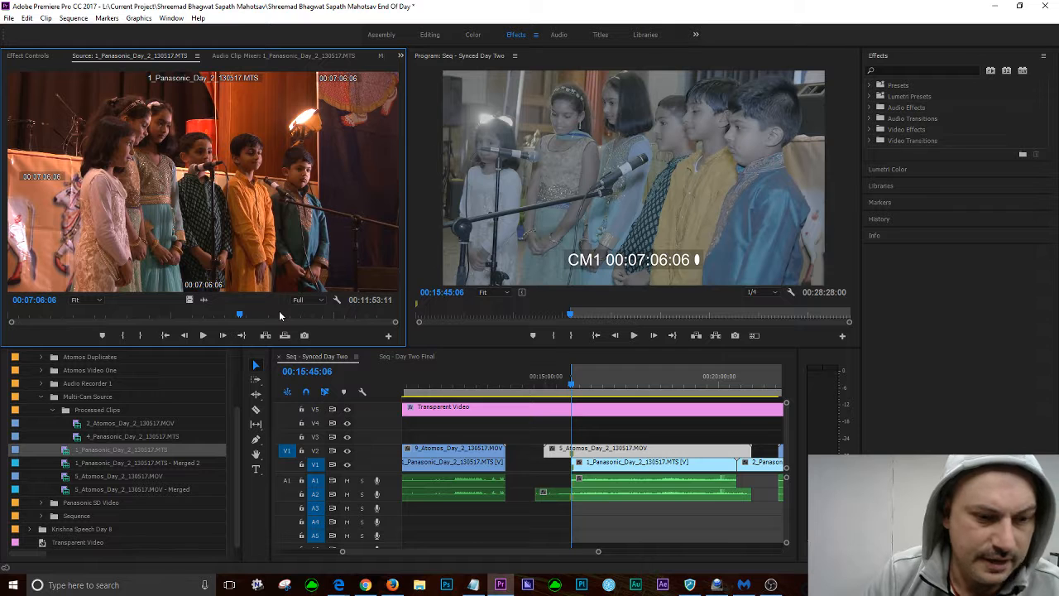
key("m")
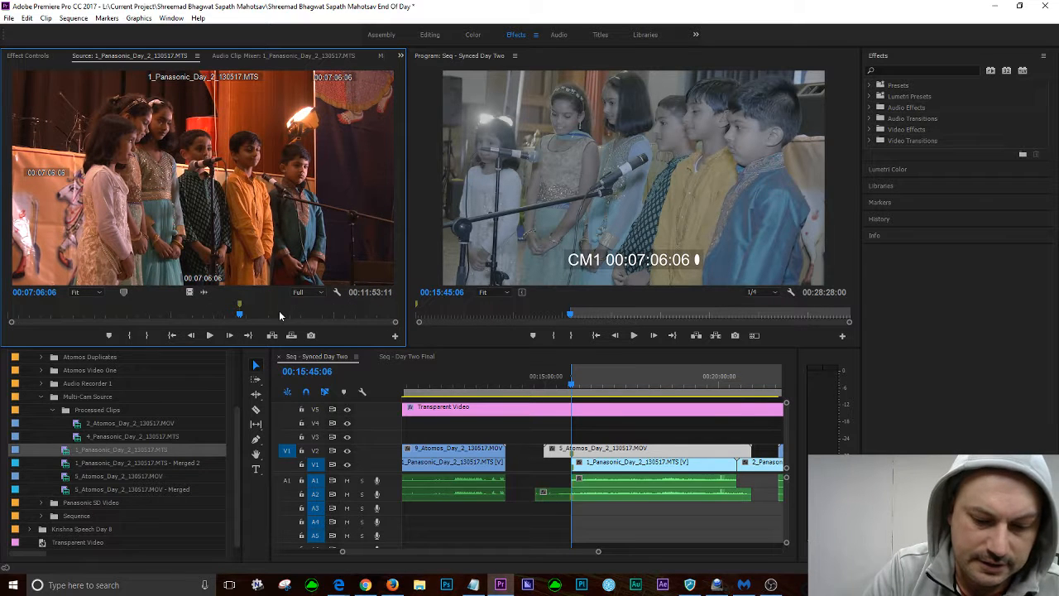
key("i")
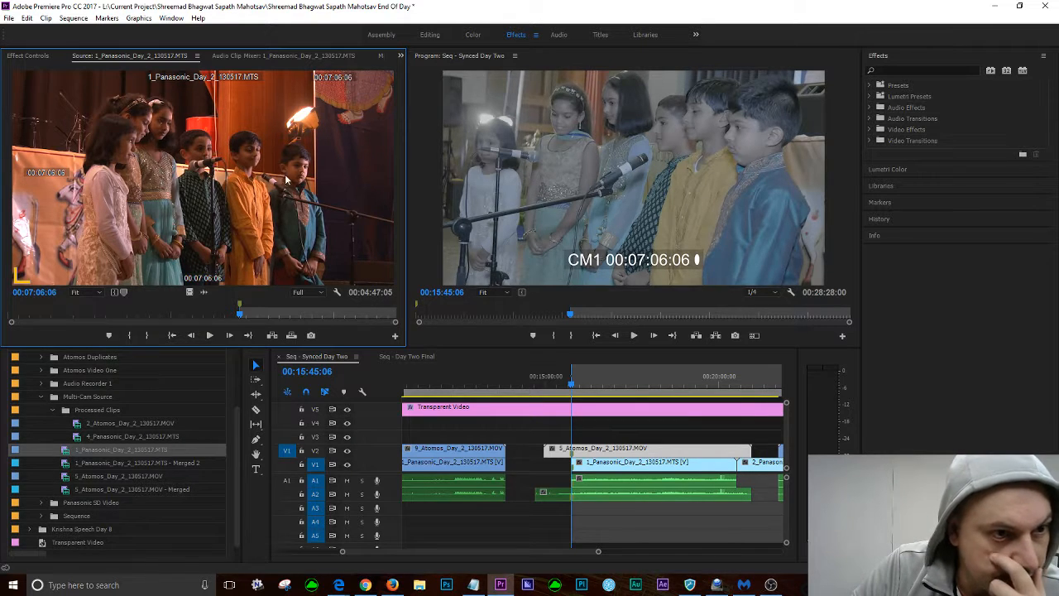
Set the In point of the timeline's unlinked 5_Atomos clip at its sync marker, 03:35:34:18
left_click(105, 477)
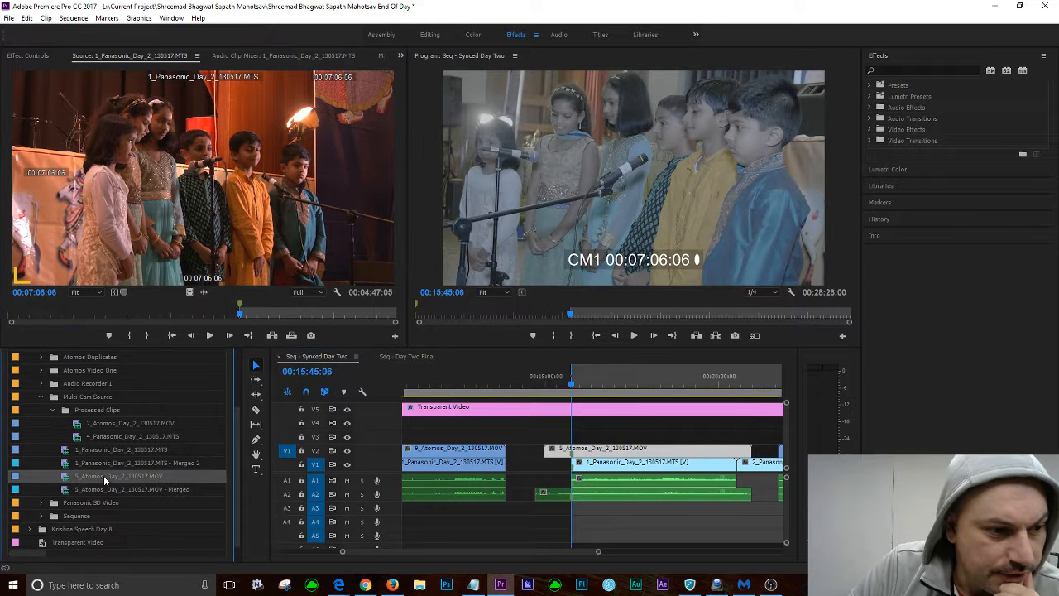
double_click(67, 480)
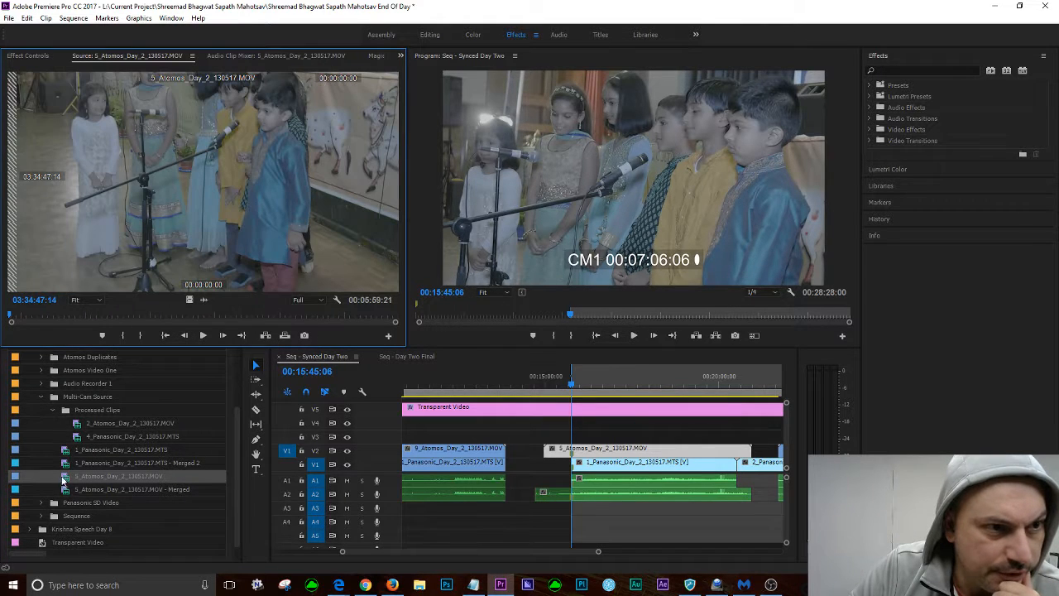
double_click(653, 453)
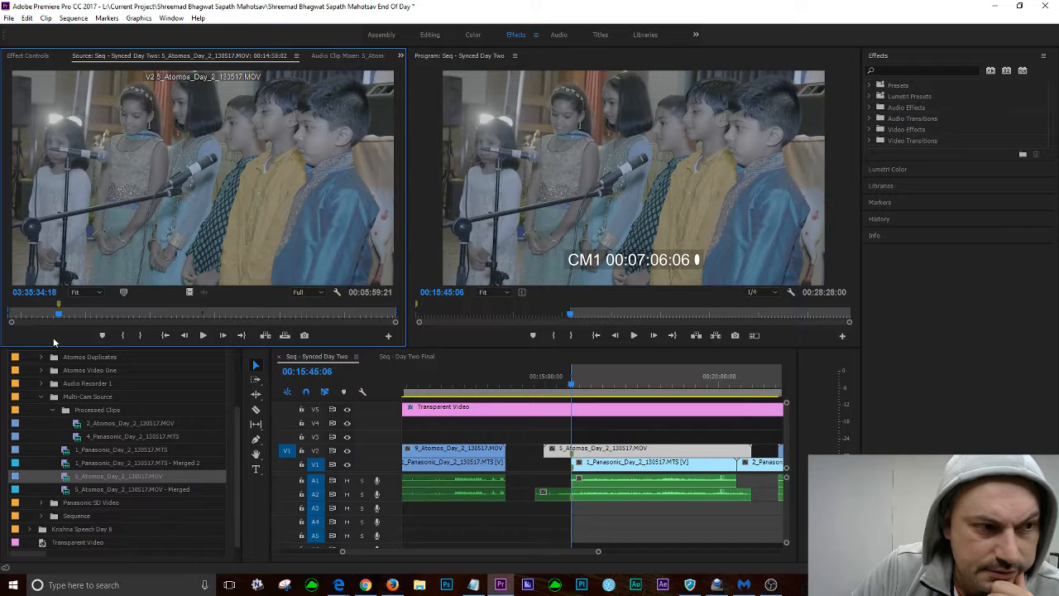
key("i")
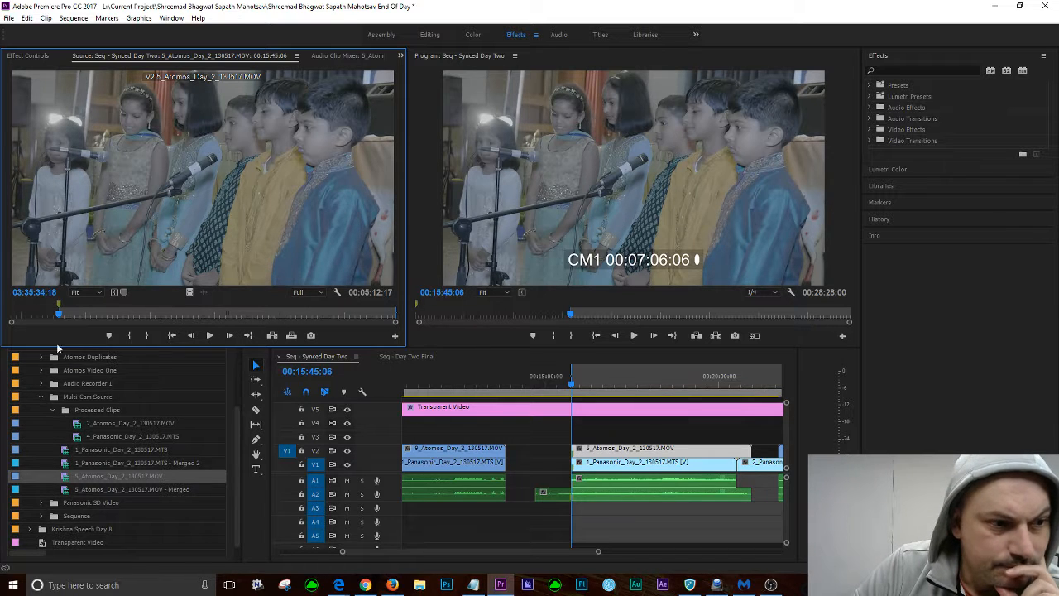
Create a multi-camera source sequence from the unmerged 1_Panasonic and 5_Atomos bin clips, synchronized by In Points with Camera 1 audio
double_click(89, 451)
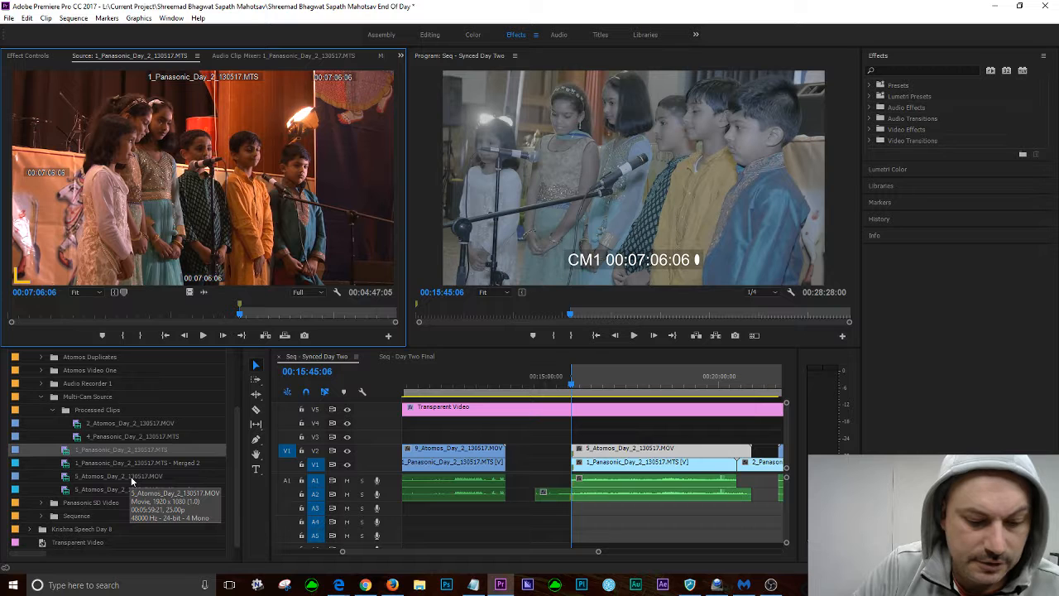
left_click(130, 476, "ctrl")
right_click(135, 474)
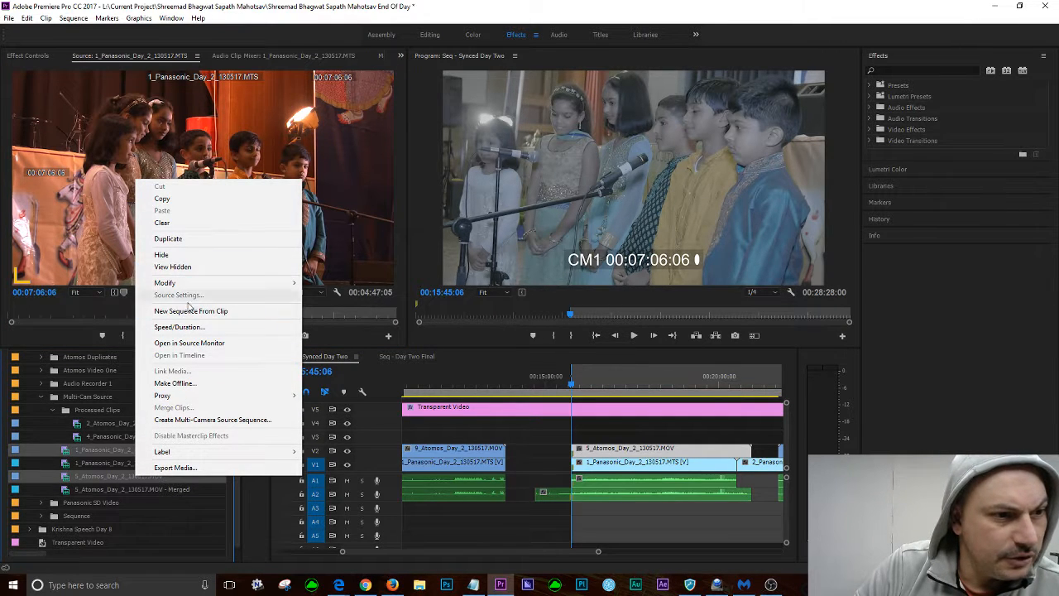
left_click(195, 420)
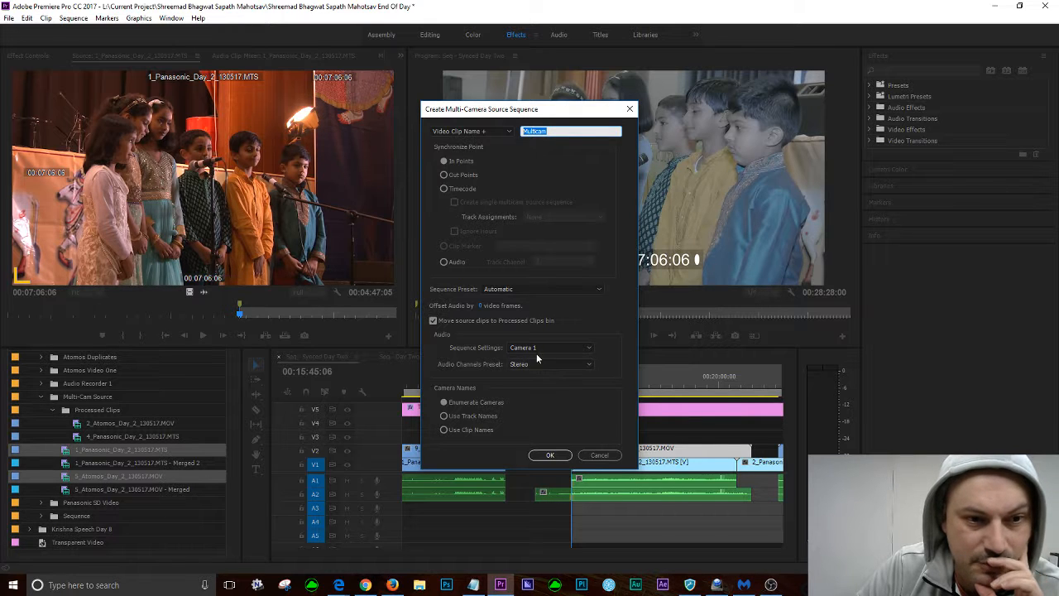
left_click(551, 456)
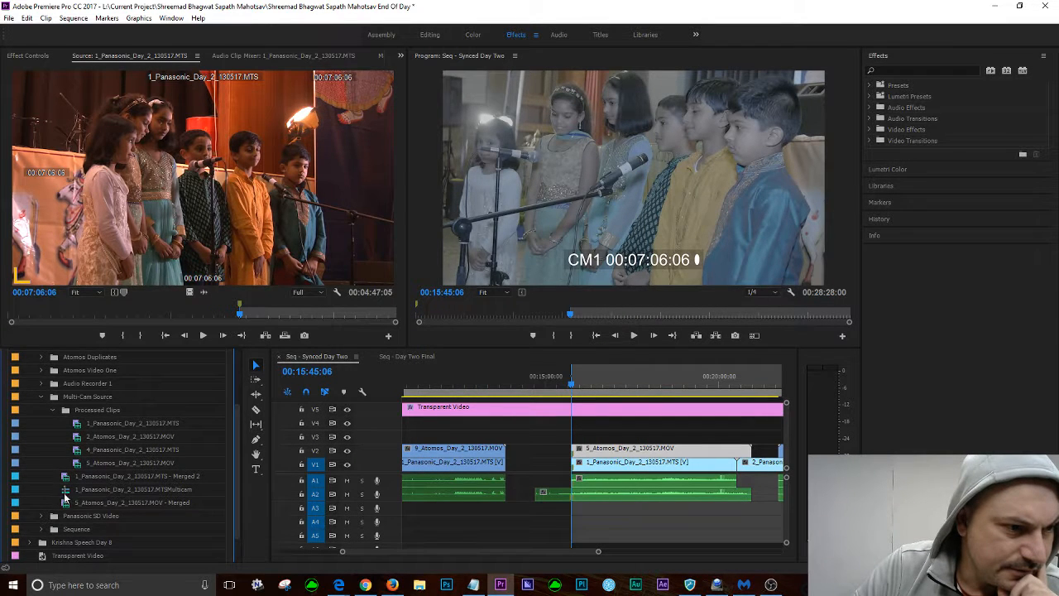
Open 1_Panasonic_Day_2_130517.MTSMulticam in the source monitor and check whether its two camera angles are in sync
scroll(85, 476, "down", 1)
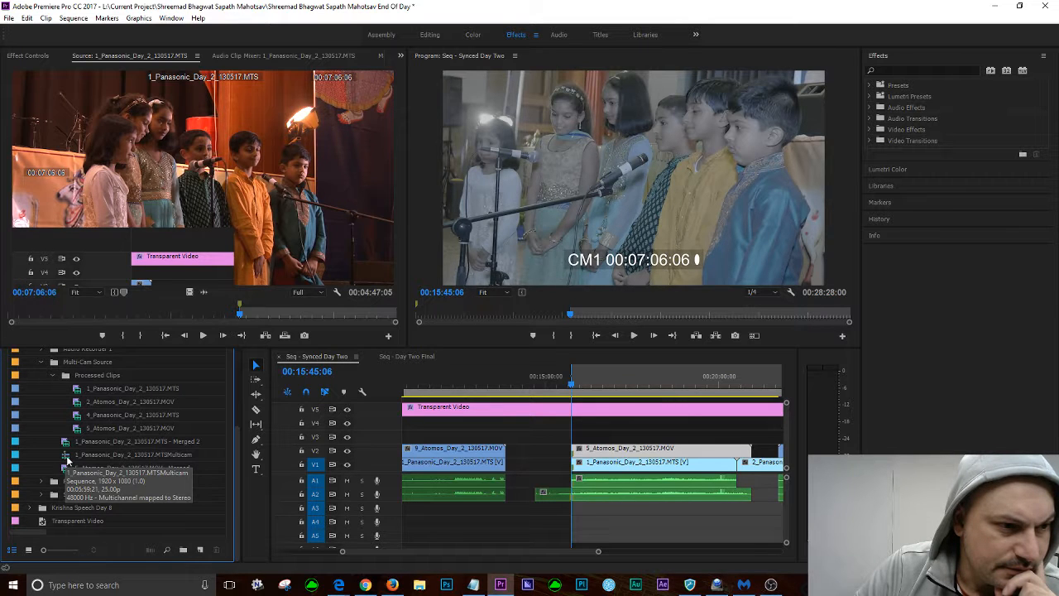
scroll(149, 400, "up", 1)
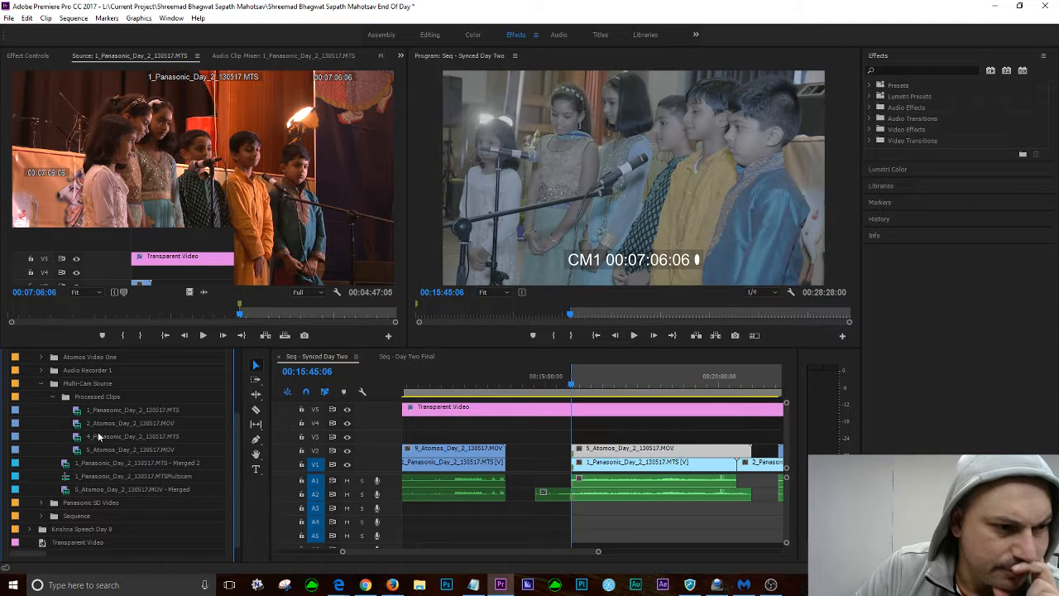
double_click(69, 478)
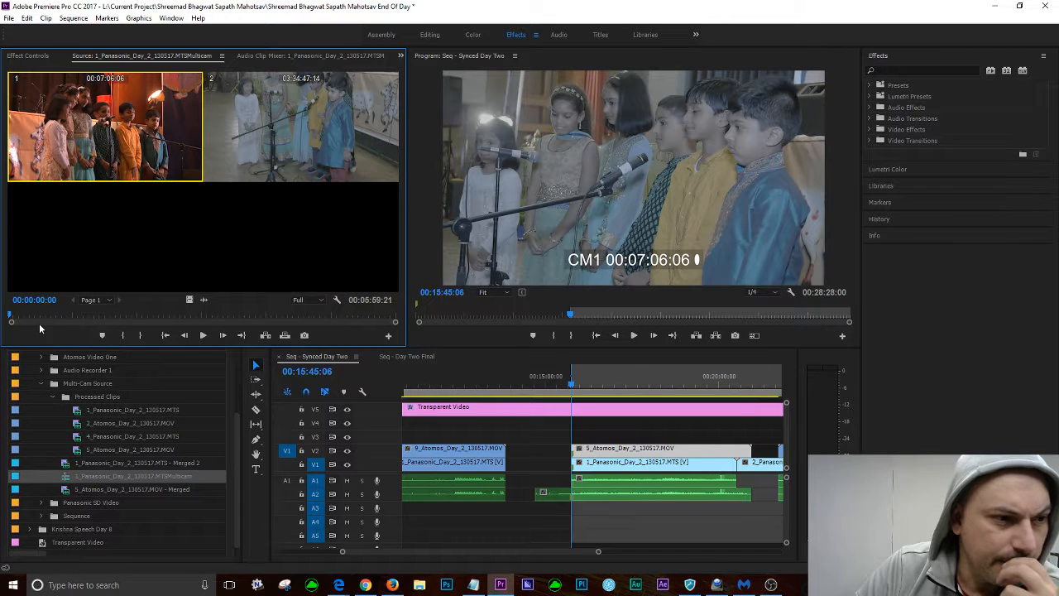
mouse_move(9, 315)
left_mouse_down()
mouse_move(402, 322)
mouse_move(8, 315)
left_mouse_up()
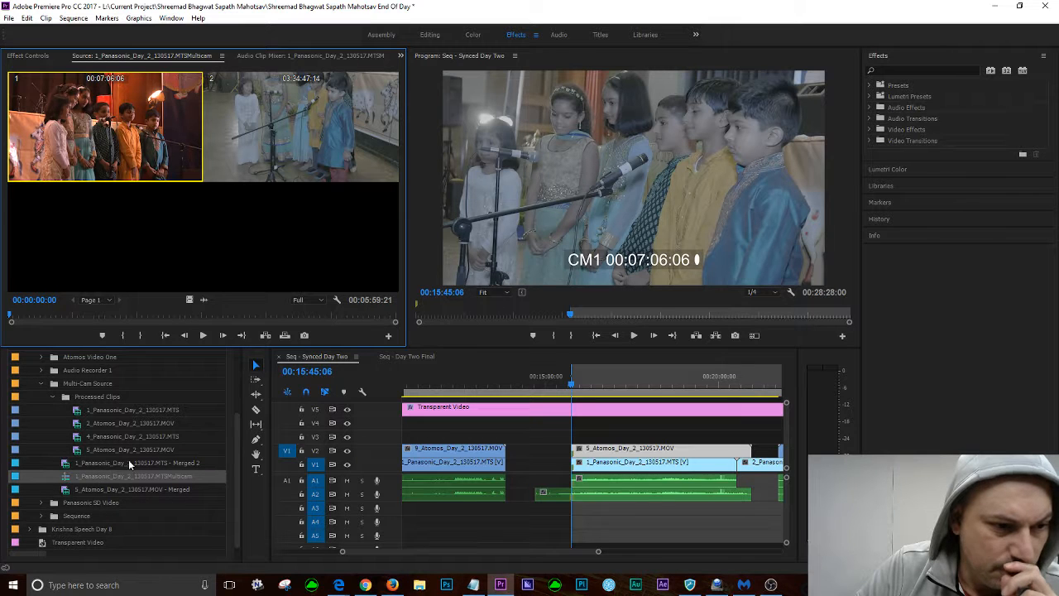
Create a new sequence from the 1_Panasonic_Day_2_130517.MTS - Merged 2 clip in the Multi-Cam Source bin
left_click(100, 466)
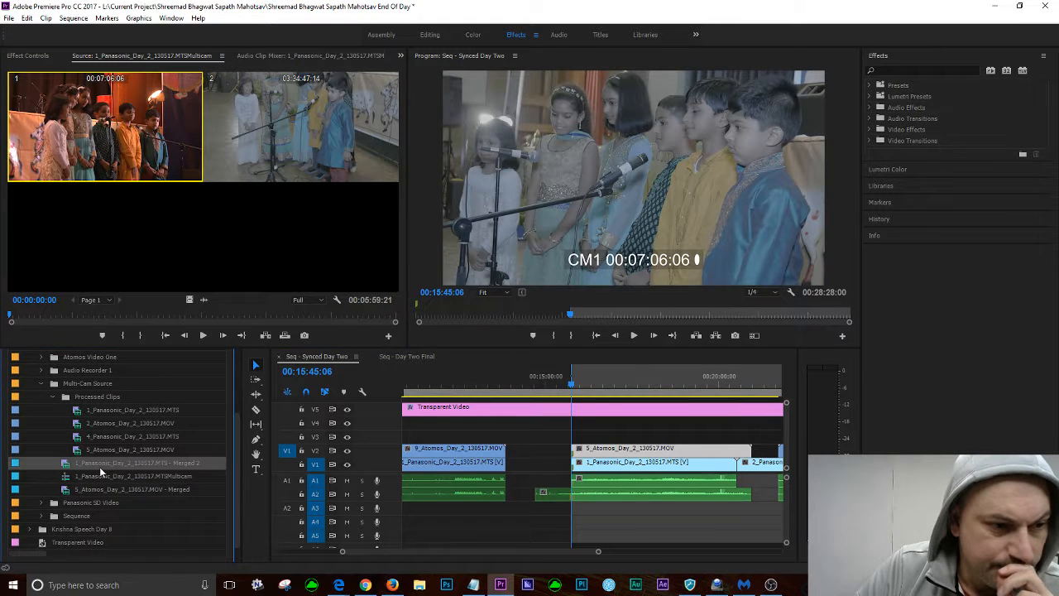
left_click(644, 472)
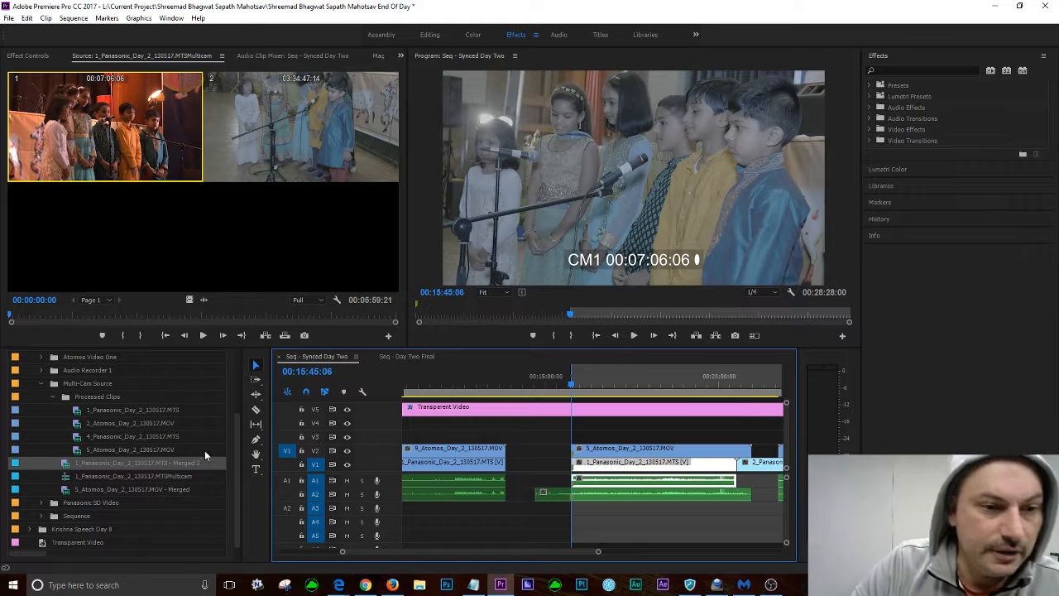
right_click(66, 466)
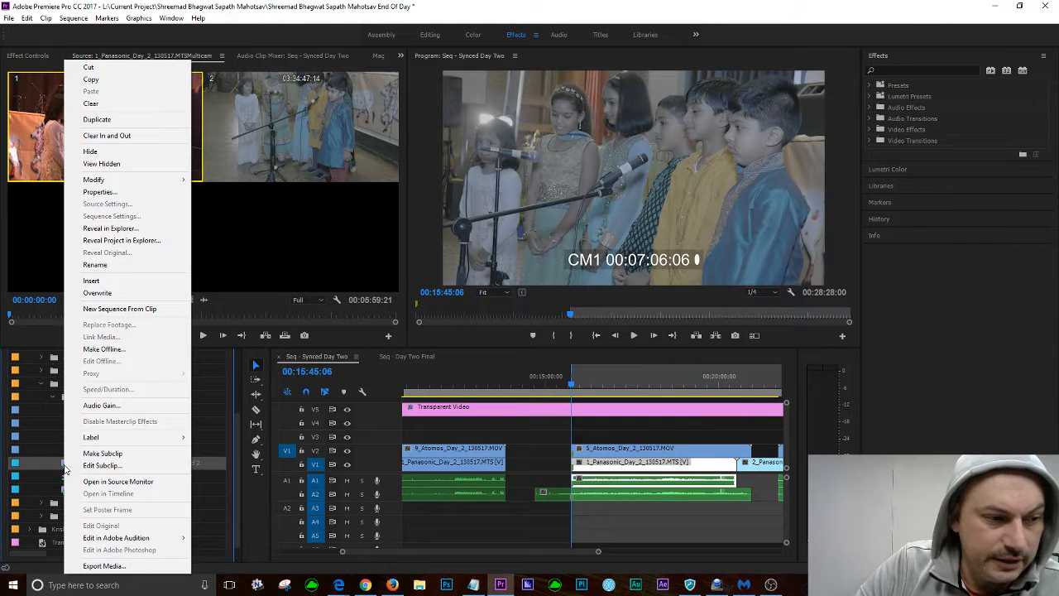
left_click(124, 311)
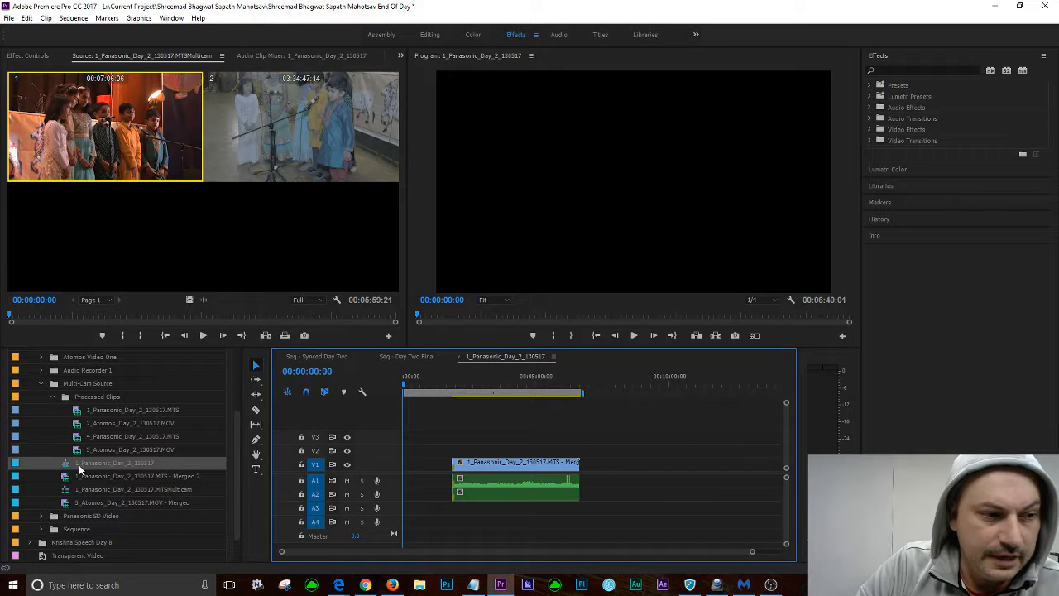
Move the new 1_Panasonic_Day_2_130517 sequence into the Sequence bin and select it there
left_click(69, 468)
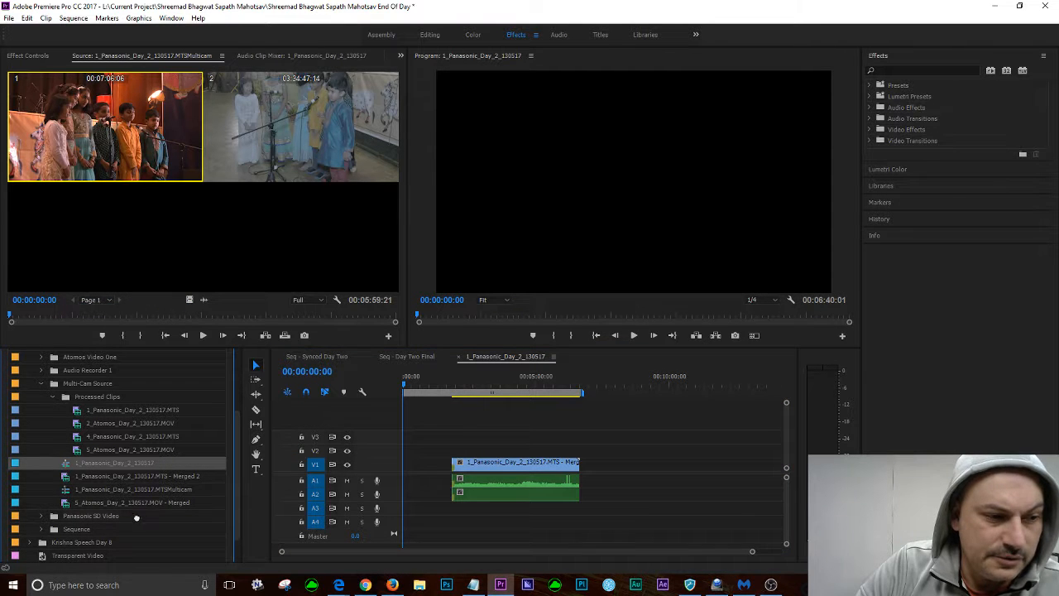
left_click_drag(89, 530, 88, 529)
left_click(42, 515)
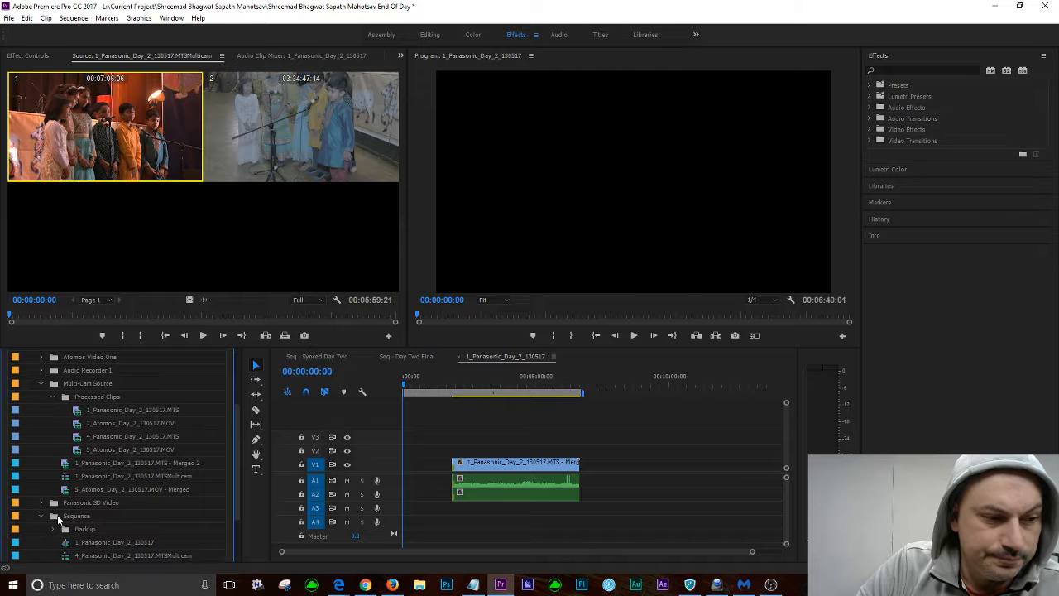
scroll(116, 496, "down", 2)
left_click(106, 481)
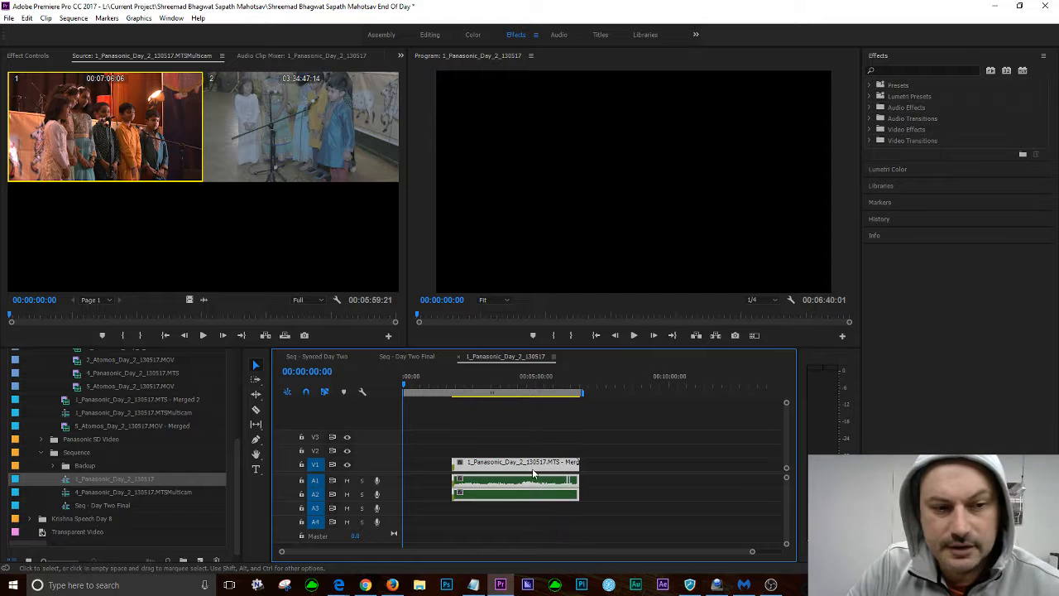
Remove the merged Panasonic clip and its audio from the new sequence's timeline
left_click(455, 464)
mouse_move(458, 465)
left_mouse_down()
mouse_move(409, 465)
mouse_move(490, 523)
mouse_move(469, 529)
left_mouse_up()
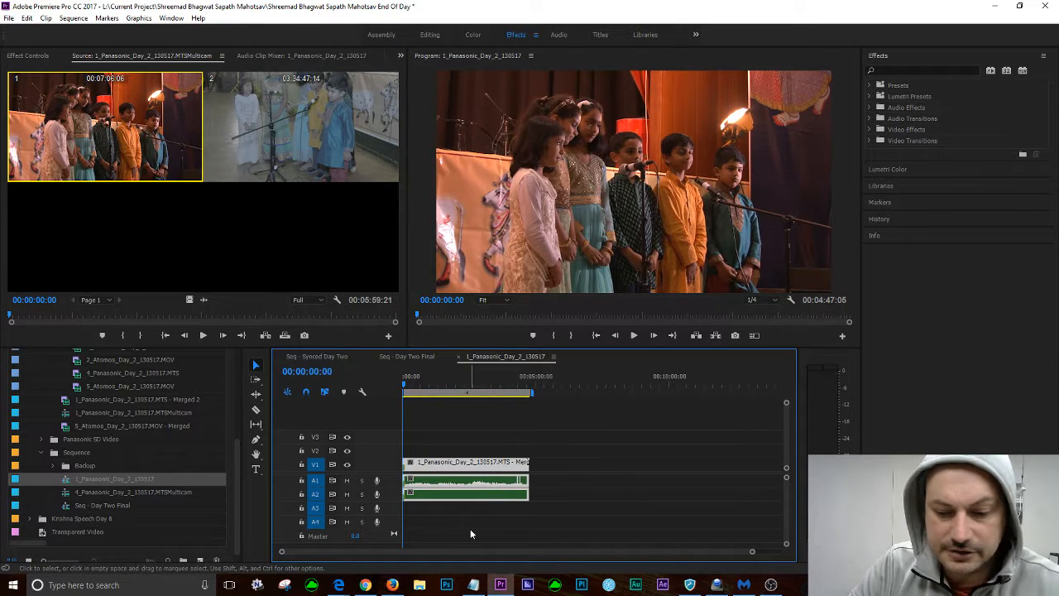
key("Delete")
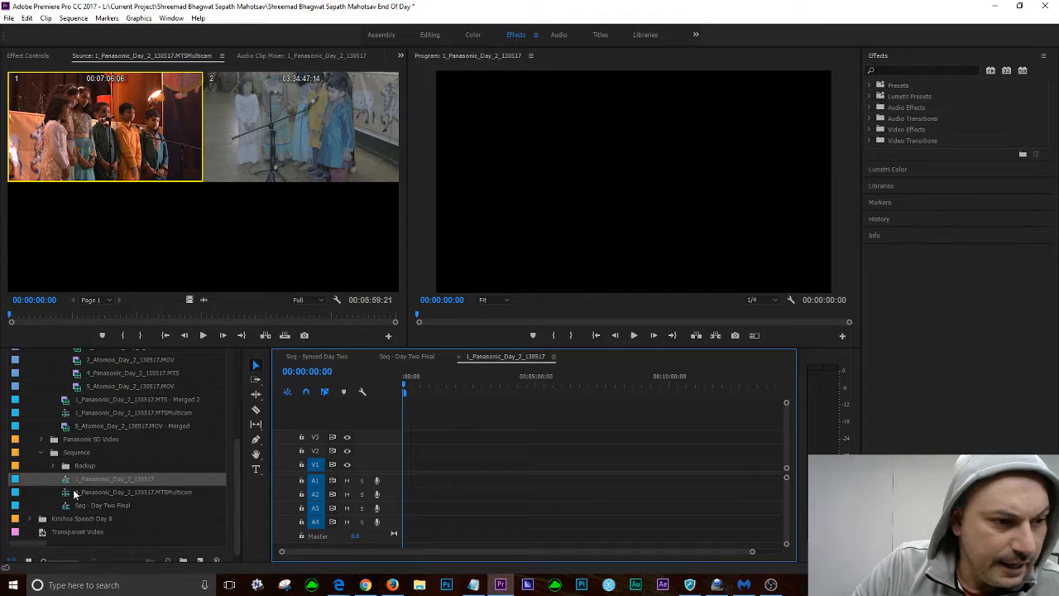
Rename the emptied 1_Panasonic_Day_2_130517 sequence as Seq - Childrens Song
right_click(83, 481)
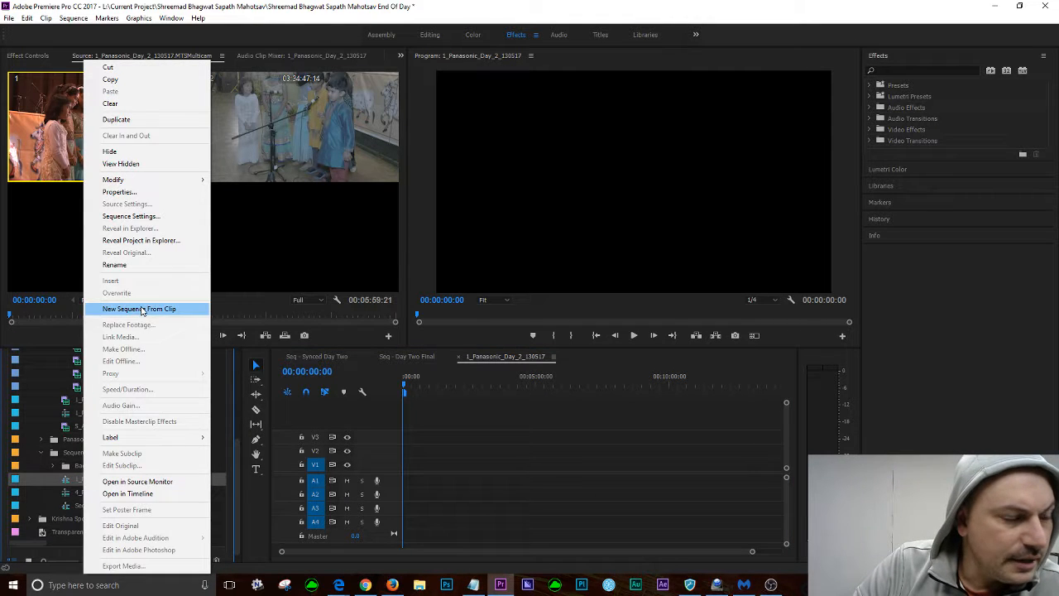
left_click(124, 264)
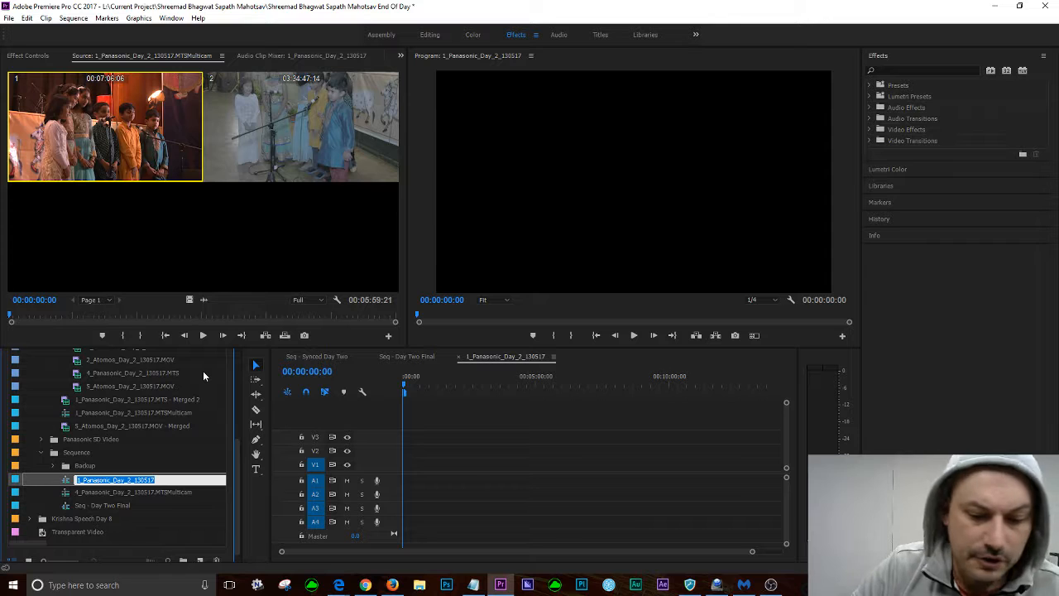
type("Seq - Childrens Song")
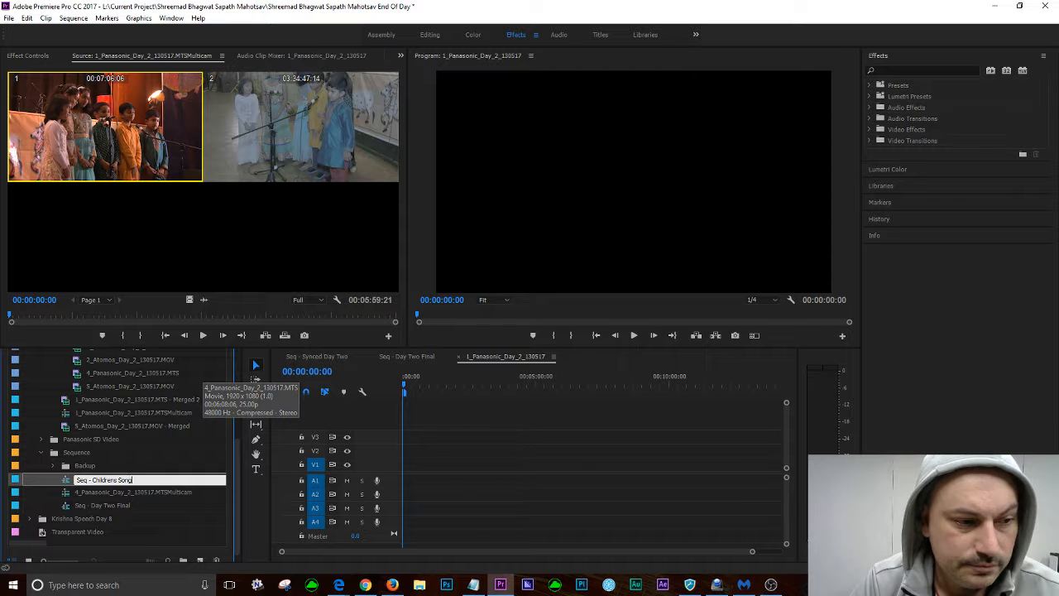
key("Tab")
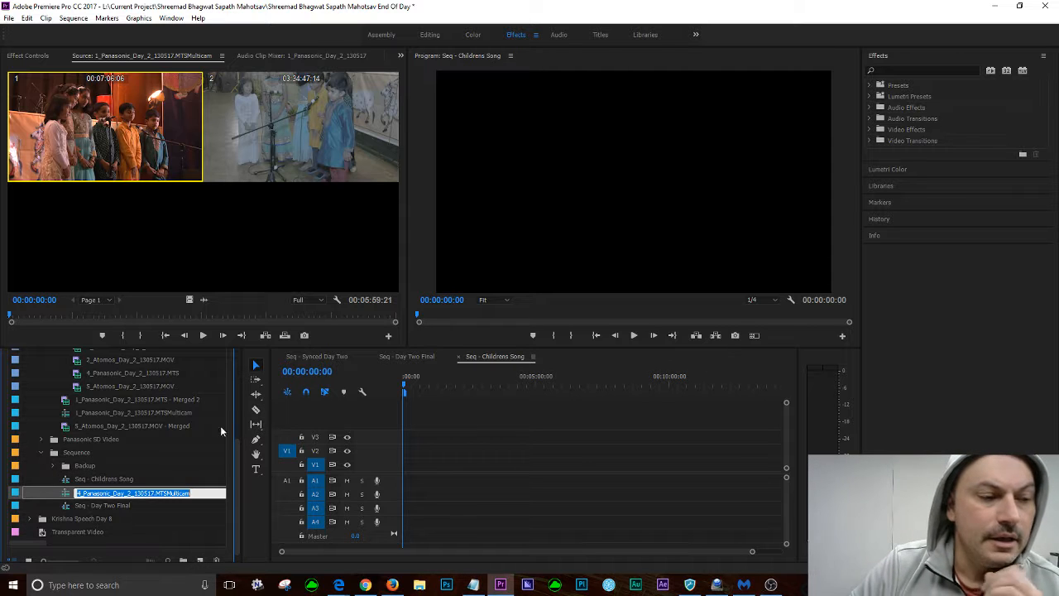
left_click(224, 481)
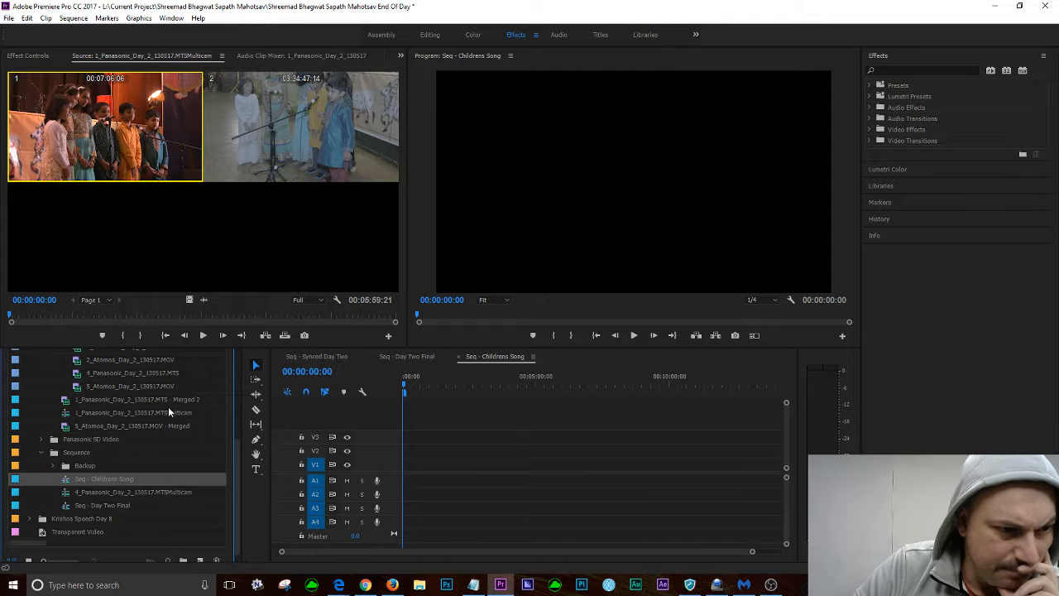
Open 1_Panasonic_Day_2_130517.MTS - Merged 2 in the source monitor and review the footage after its In point and near its end
double_click(66, 400)
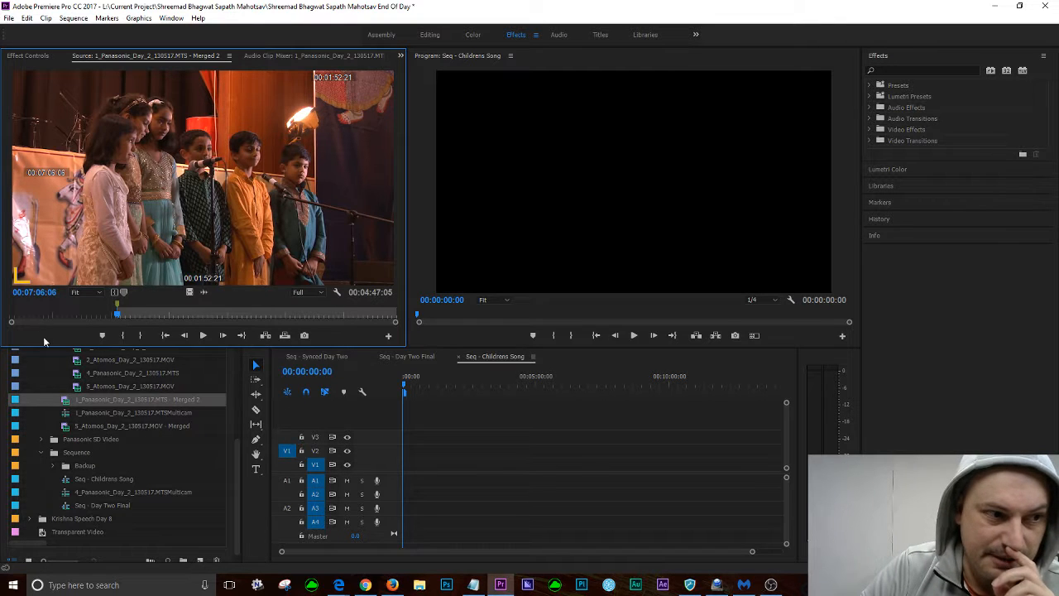
key("space")
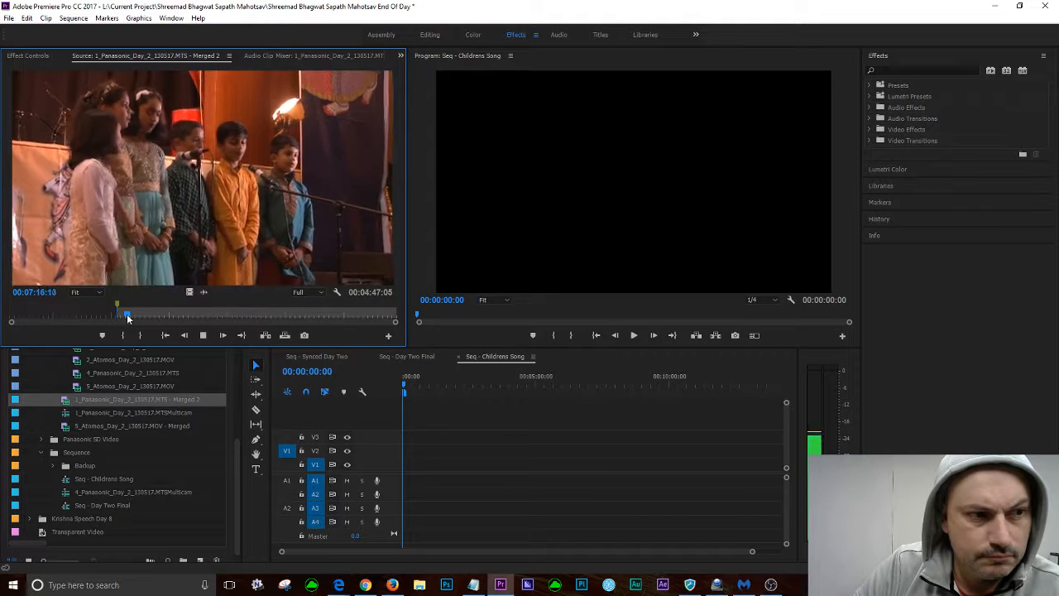
left_click_drag(127, 313, 385, 322)
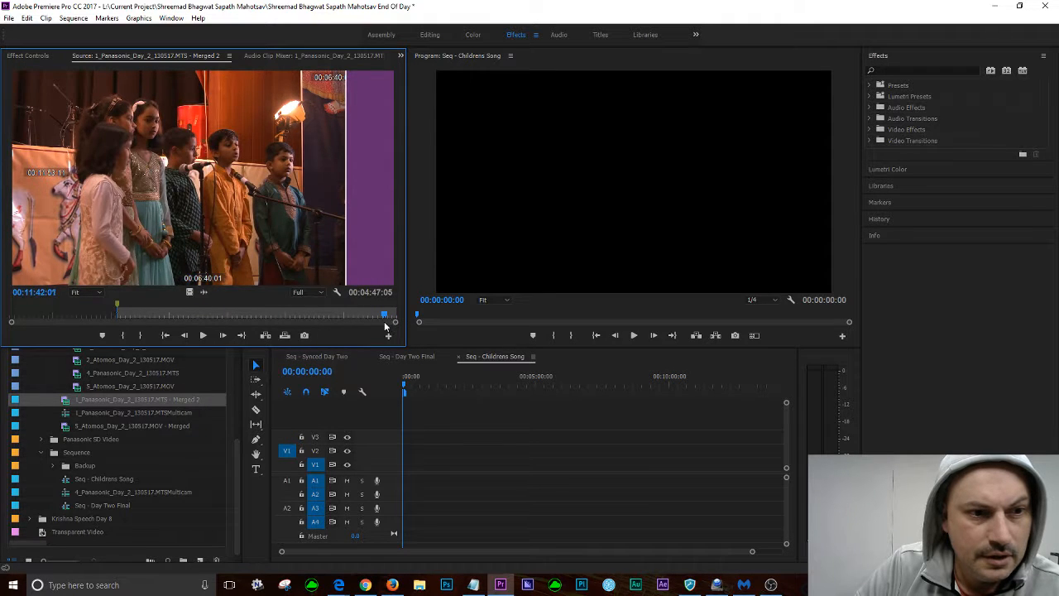
key("space")
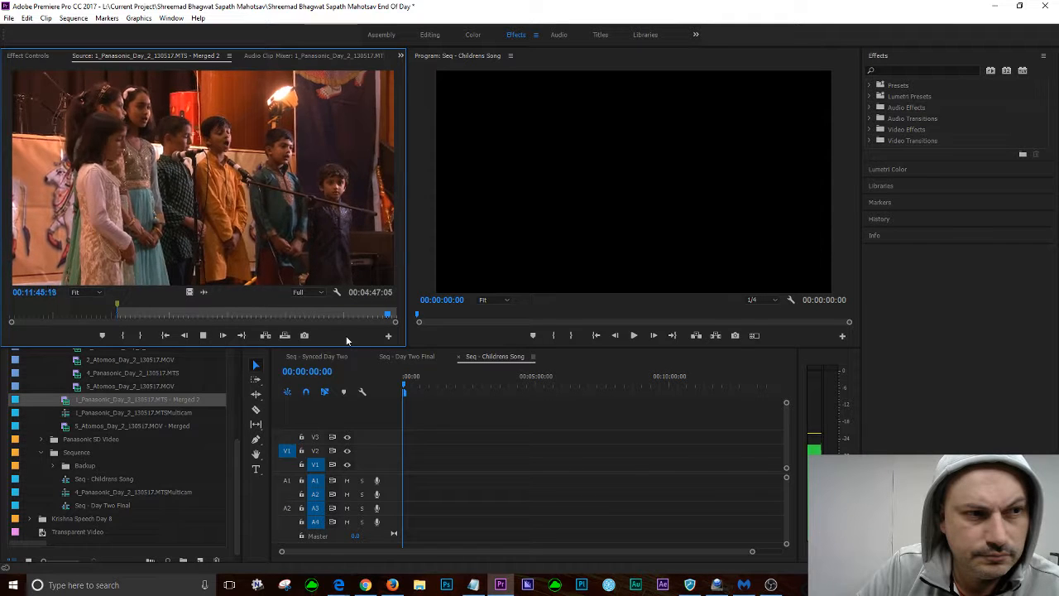
key("space")
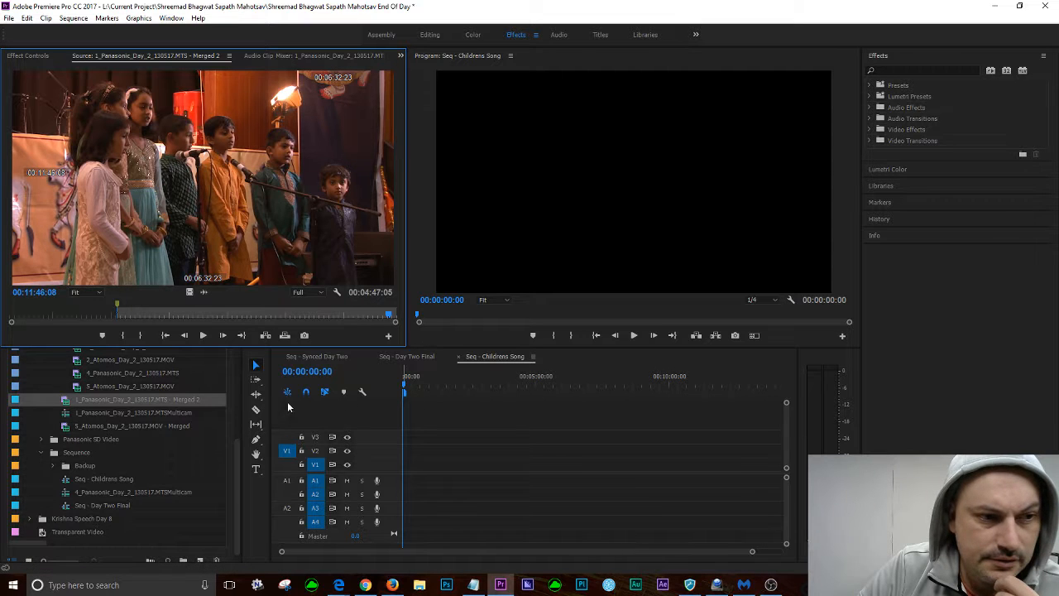
Place the merged Panasonic clip at the start of Seq - Childrens Song on V1 and A1 only, untarget A2 to A4, and return the playhead to the start
left_click(286, 464)
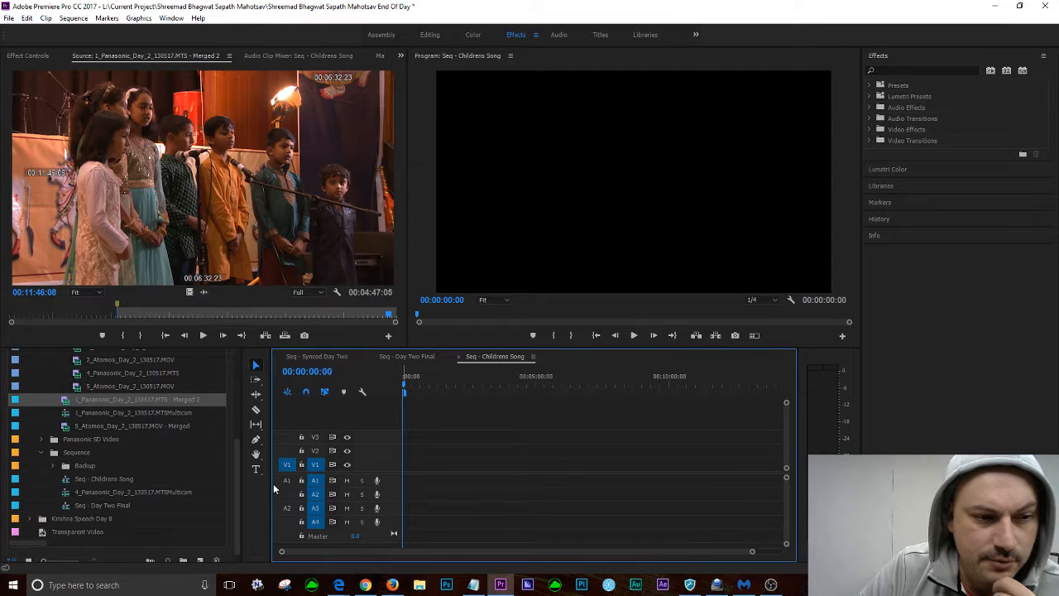
left_click(286, 480)
left_click(315, 494)
left_click(314, 507)
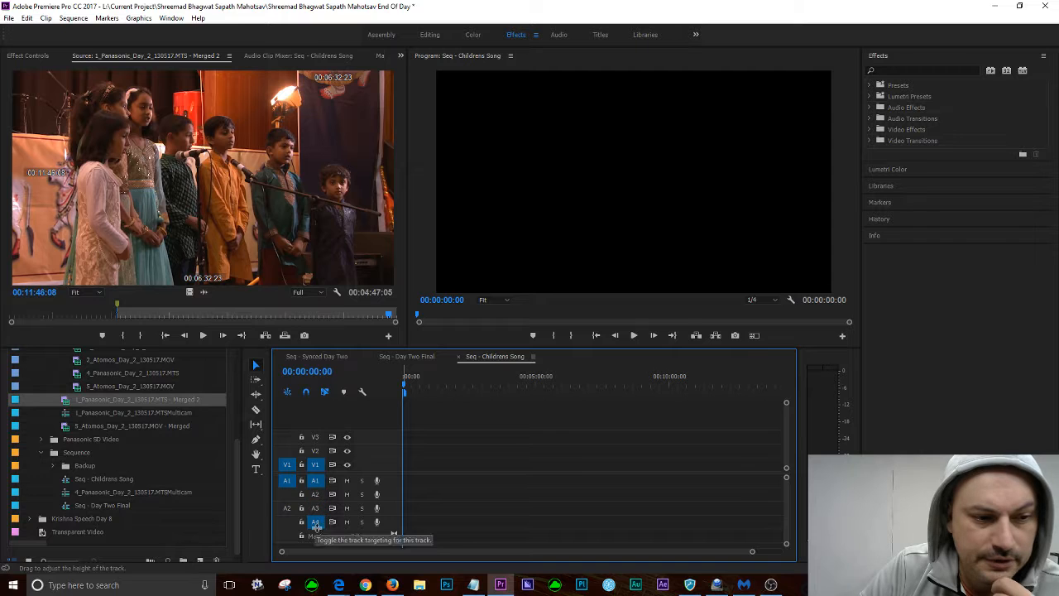
left_click(318, 525)
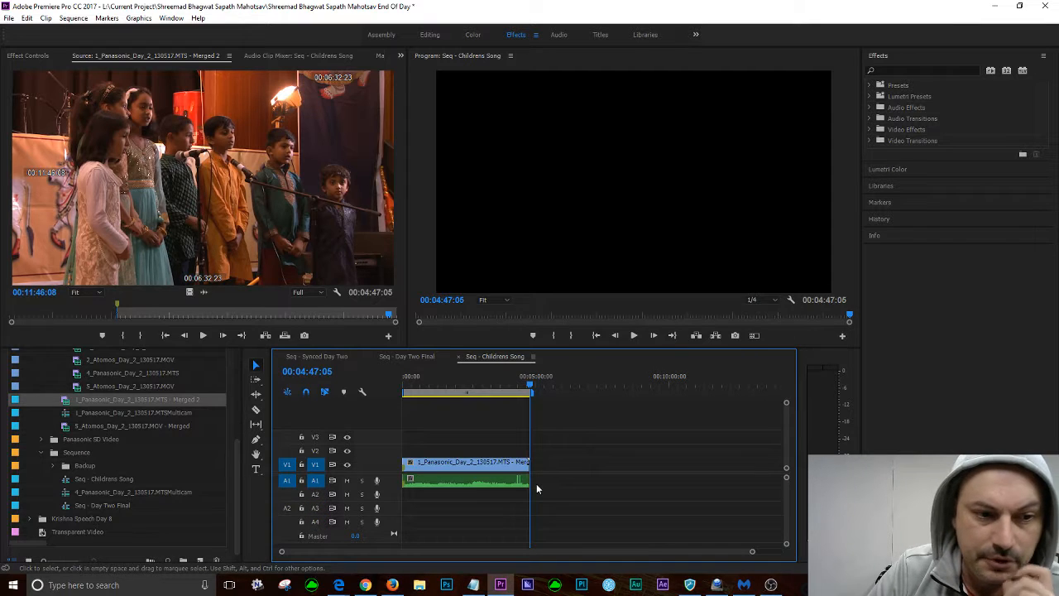
left_click_drag(531, 382, 402, 388)
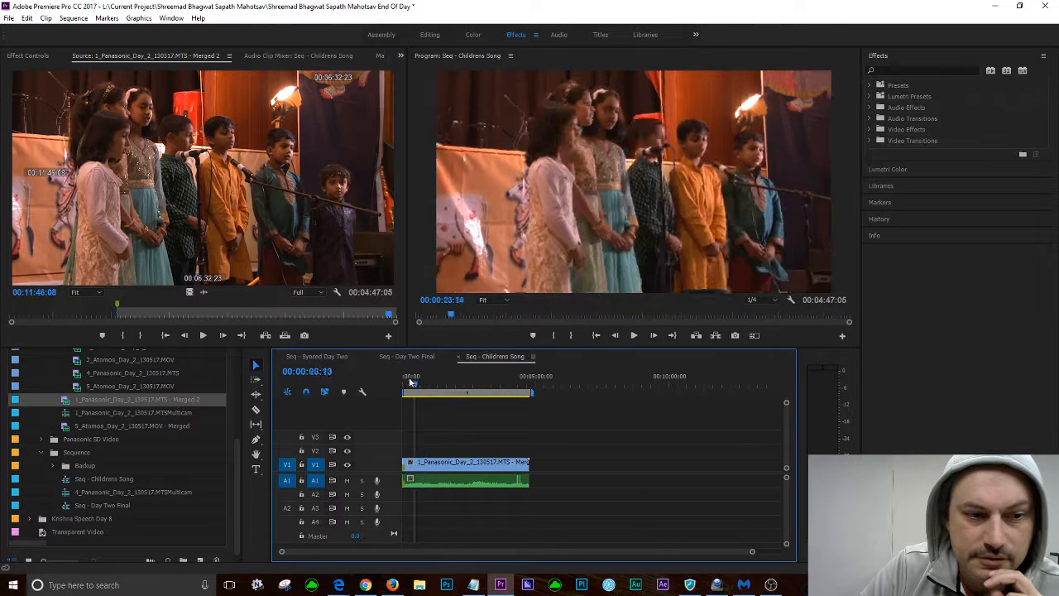
Add Transparent Video on V3 from the start of the sequence and apply the Timecode effect to it
left_click(44, 534)
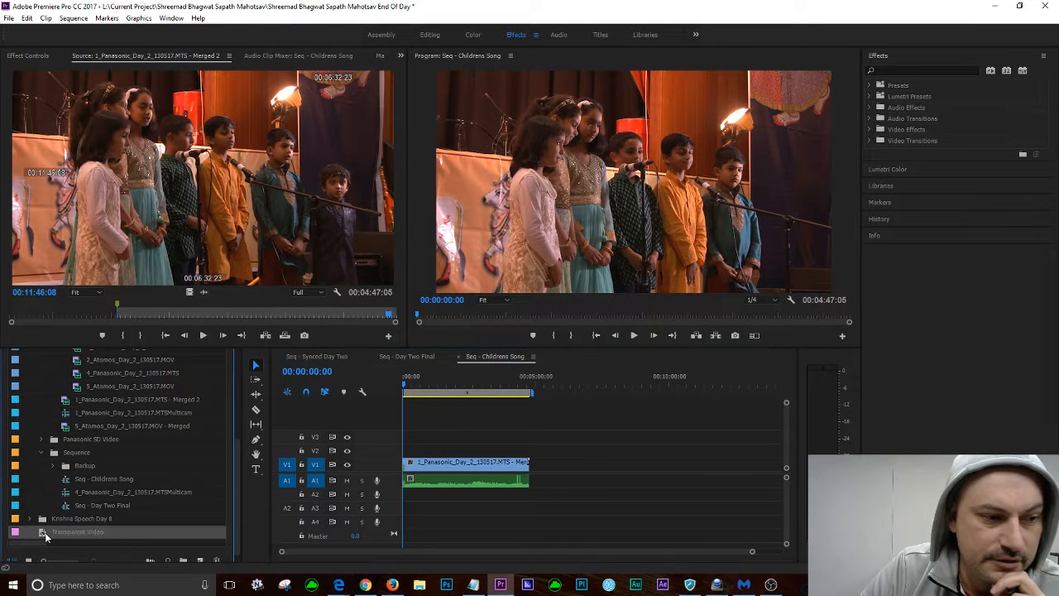
left_click_drag(49, 530, 545, 439)
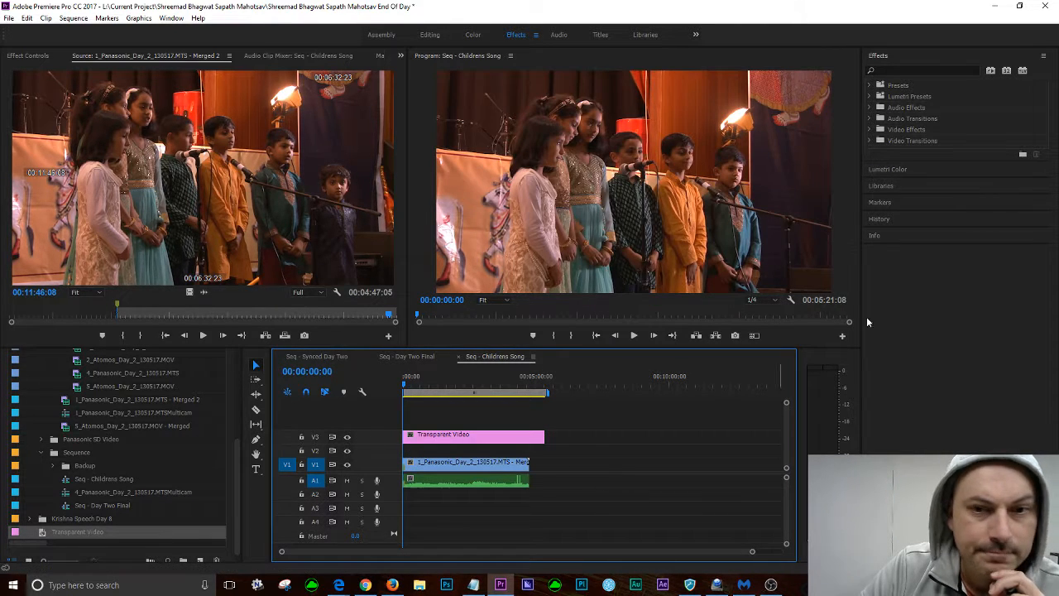
left_click(870, 130)
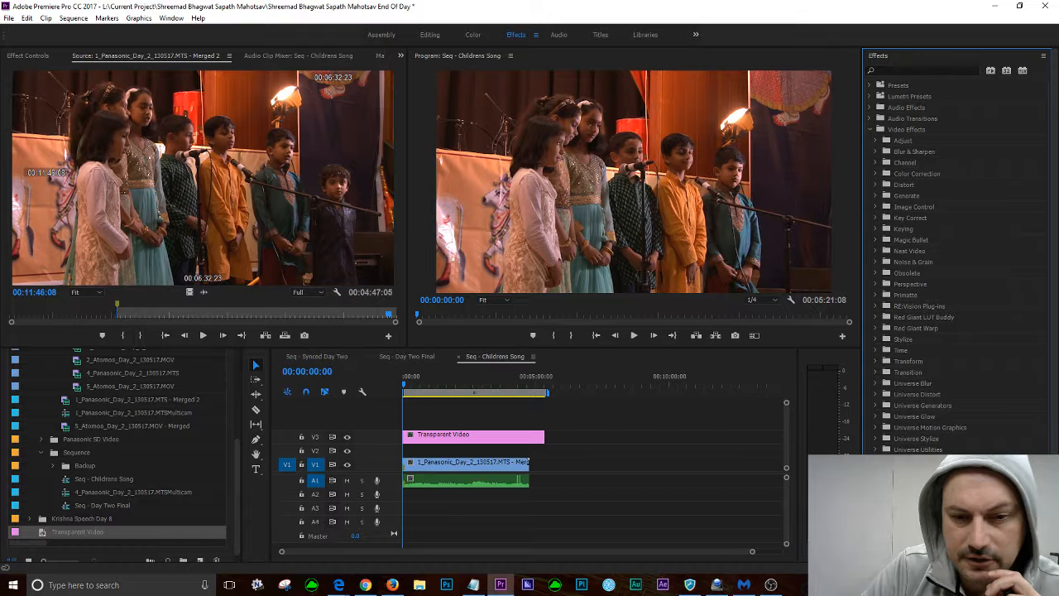
scroll(897, 460, "down", 3)
left_click_drag(896, 435, 457, 437)
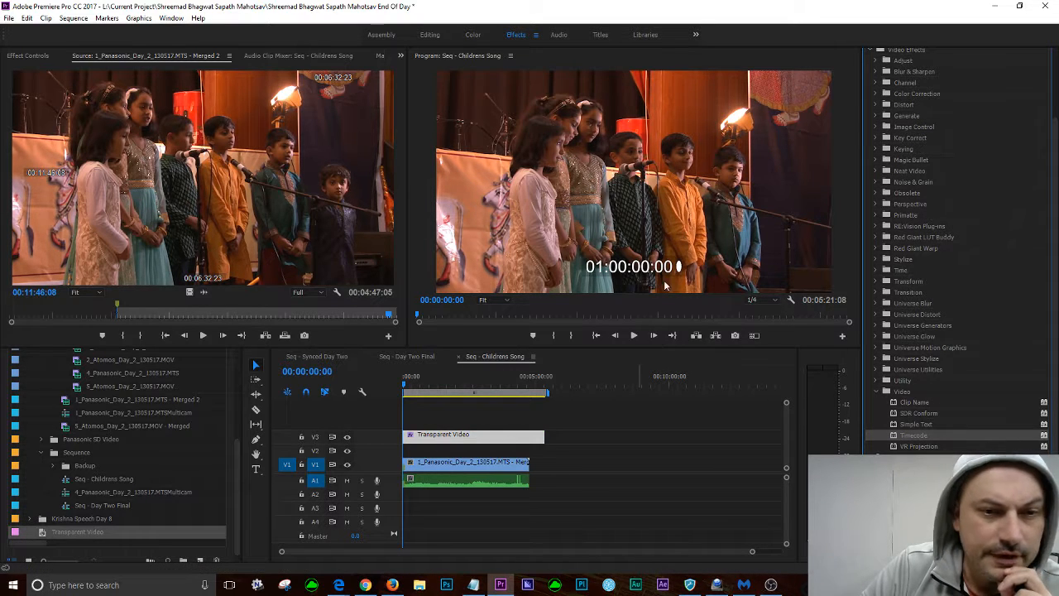
Set the Transparent Video's Timecode effect to source track Video 1 with label text Camera 1
left_click(451, 436)
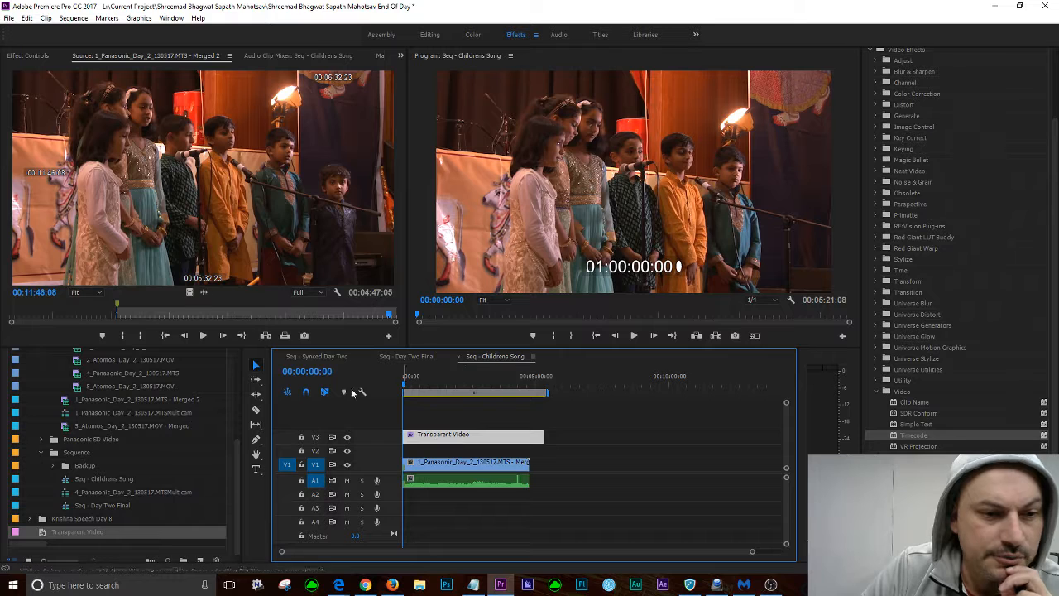
left_click(35, 55)
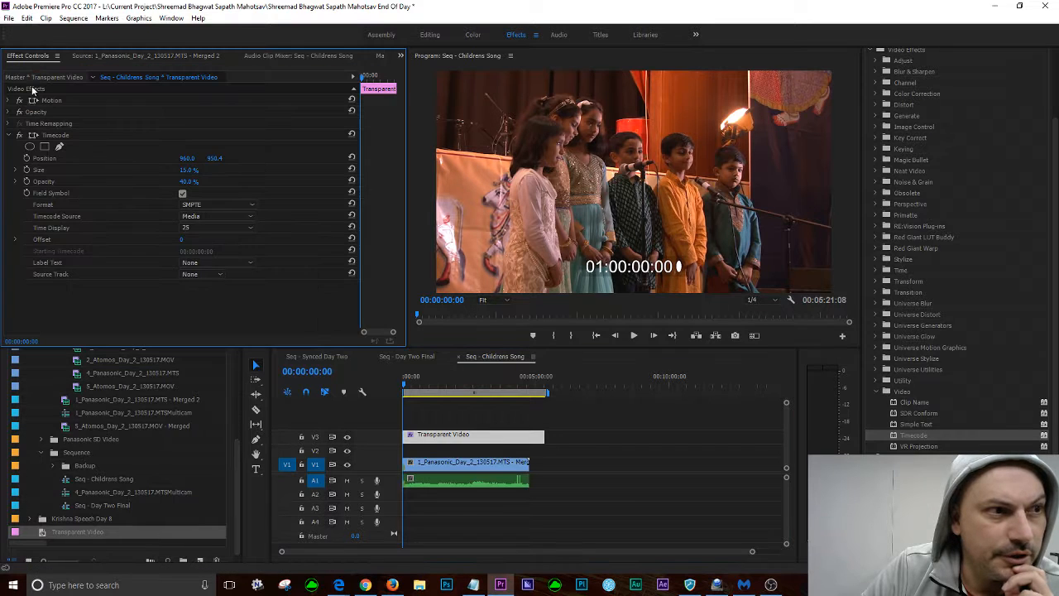
left_click(218, 277)
left_click(218, 327)
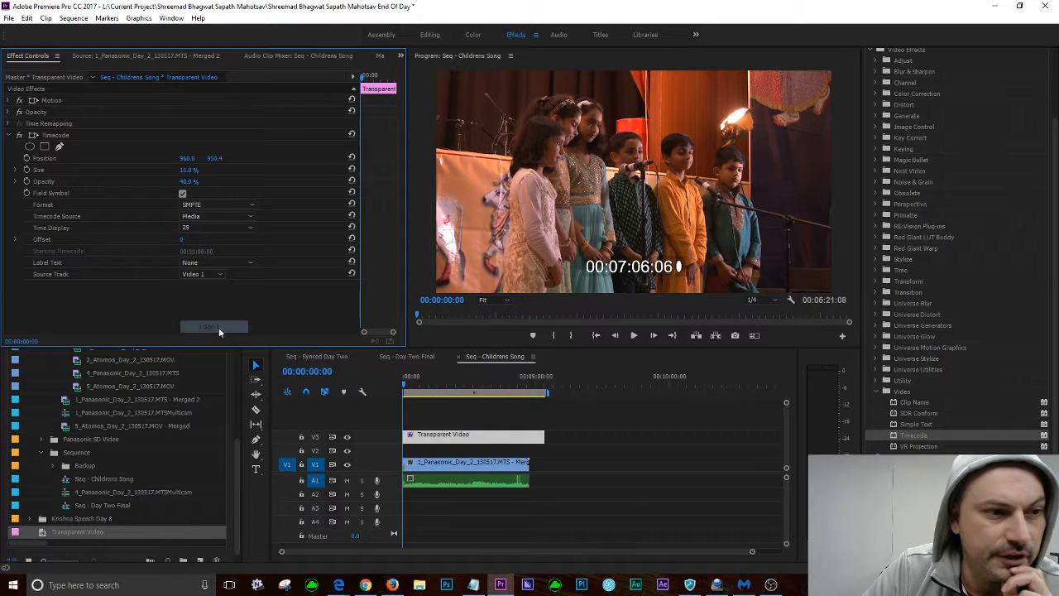
left_click(249, 268)
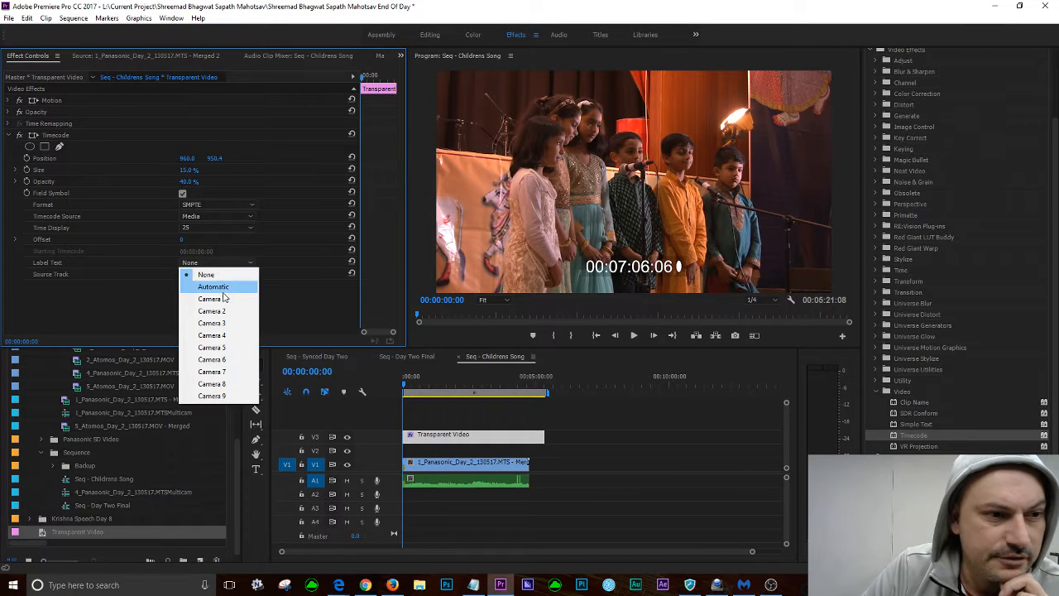
left_click(213, 301)
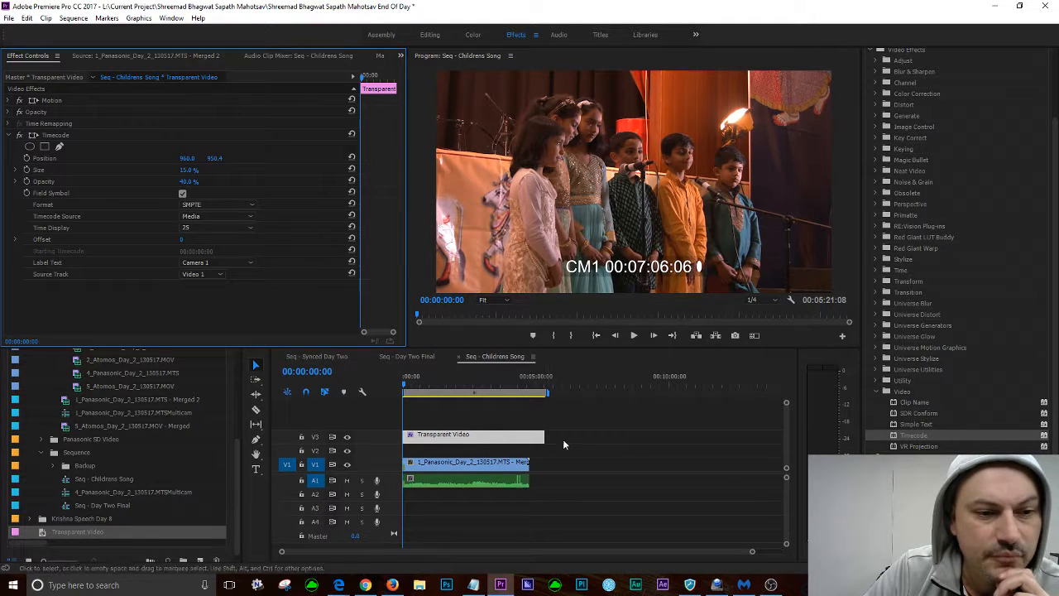
Open 1_Panasonic_Day_2_130517.MTSMulticam in the source monitor and select its camera 2 angle to compare the start timecodes
left_click(105, 56)
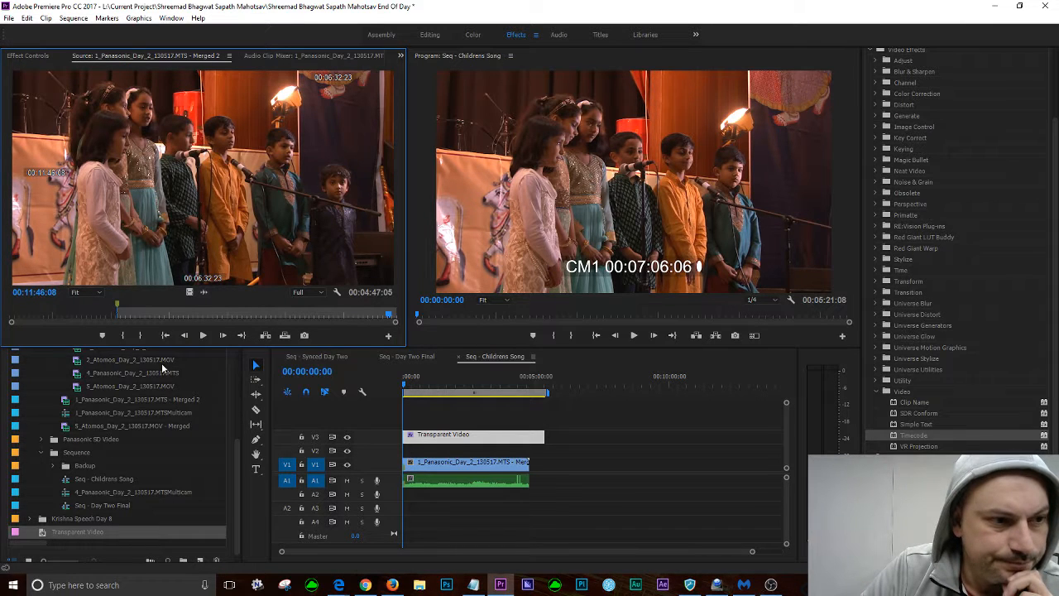
scroll(94, 502, "up", 2)
double_click(73, 458)
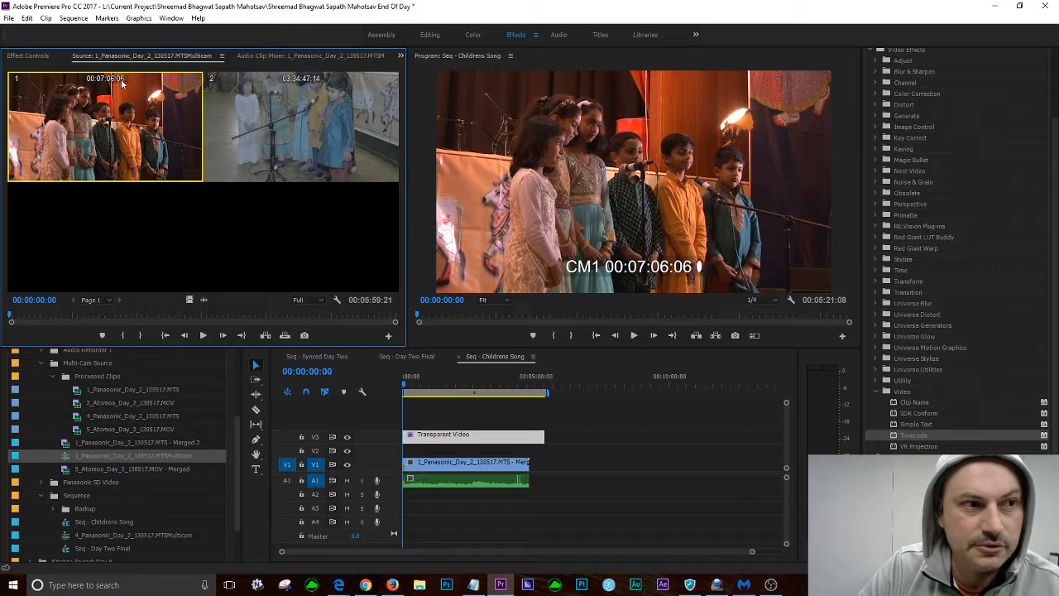
left_click(295, 156)
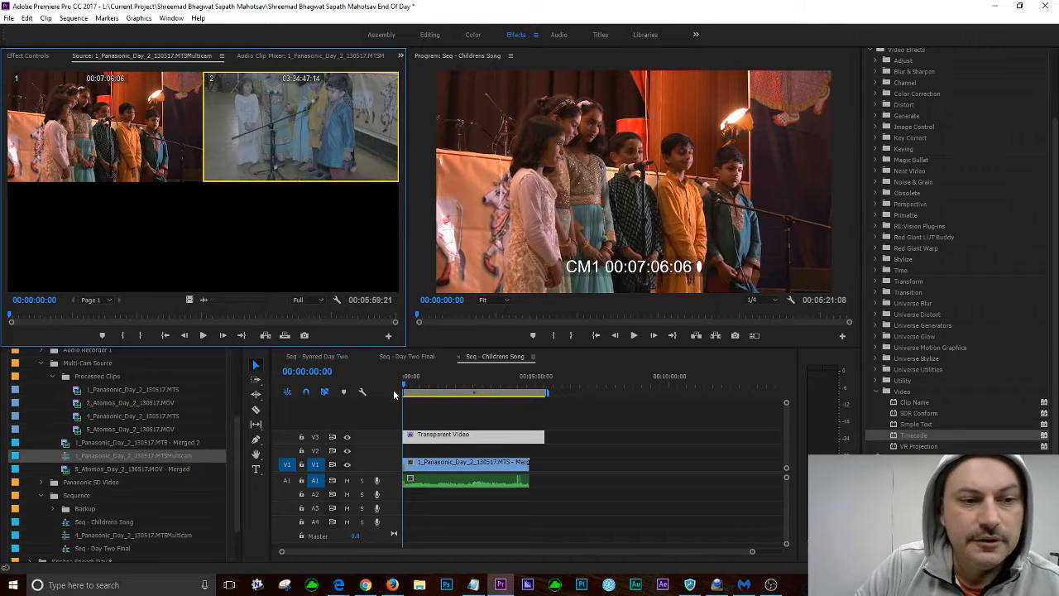
Trim the merged Panasonic clip to end at 00:04:39:02, then extend only its unlinked A1 audio to just before the Transparent Video's end
left_click_drag(404, 389, 525, 376)
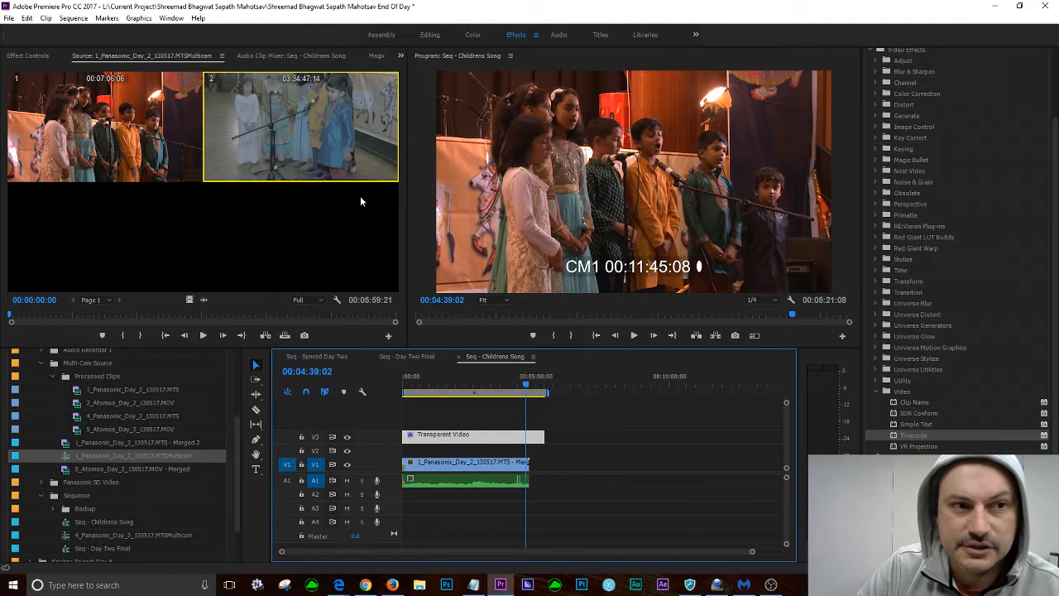
left_click_drag(525, 481, 547, 478)
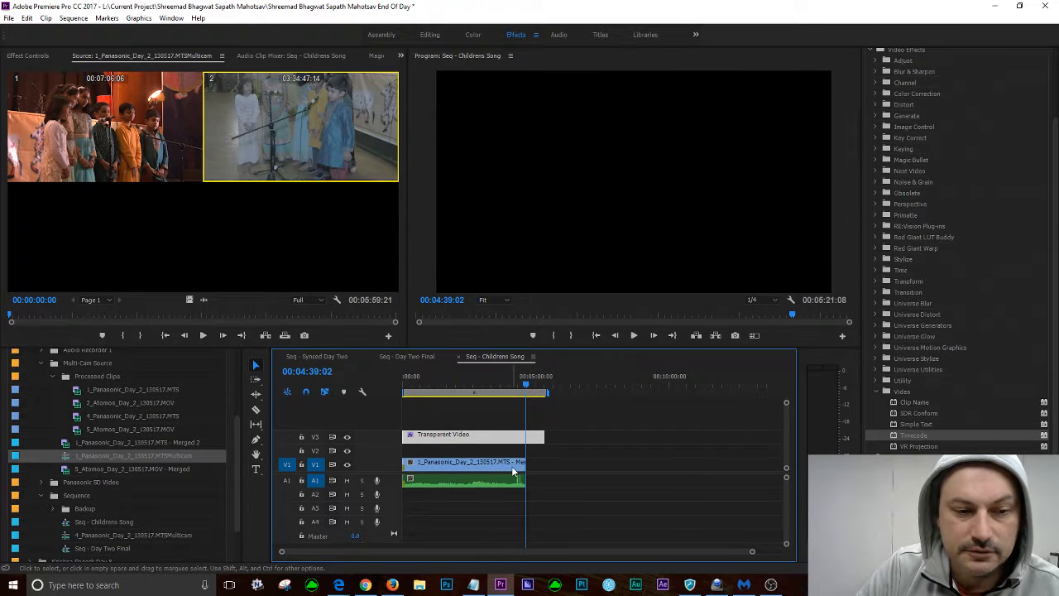
right_click(511, 468)
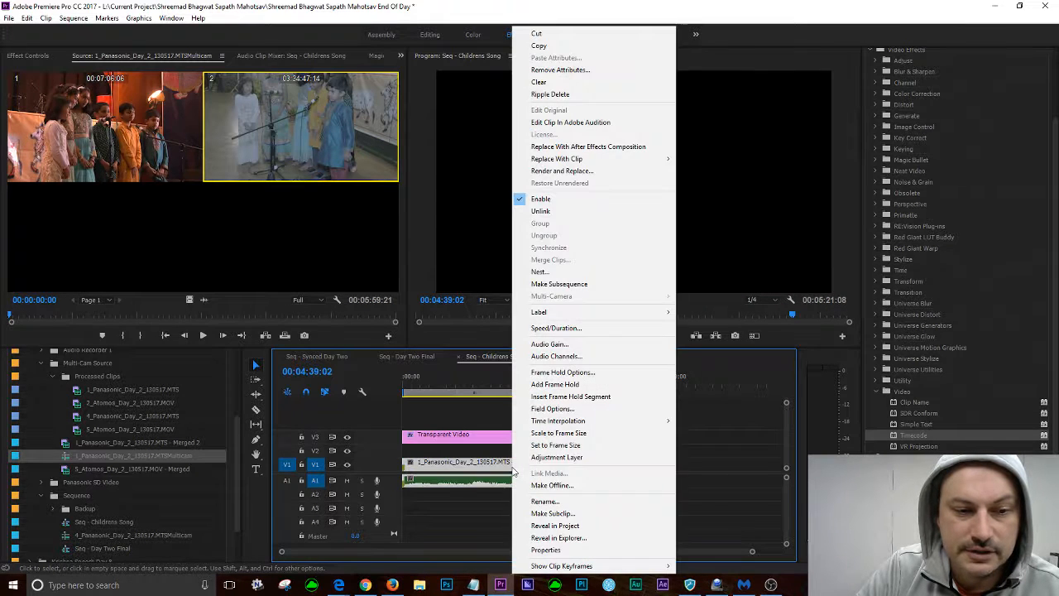
left_click(547, 213)
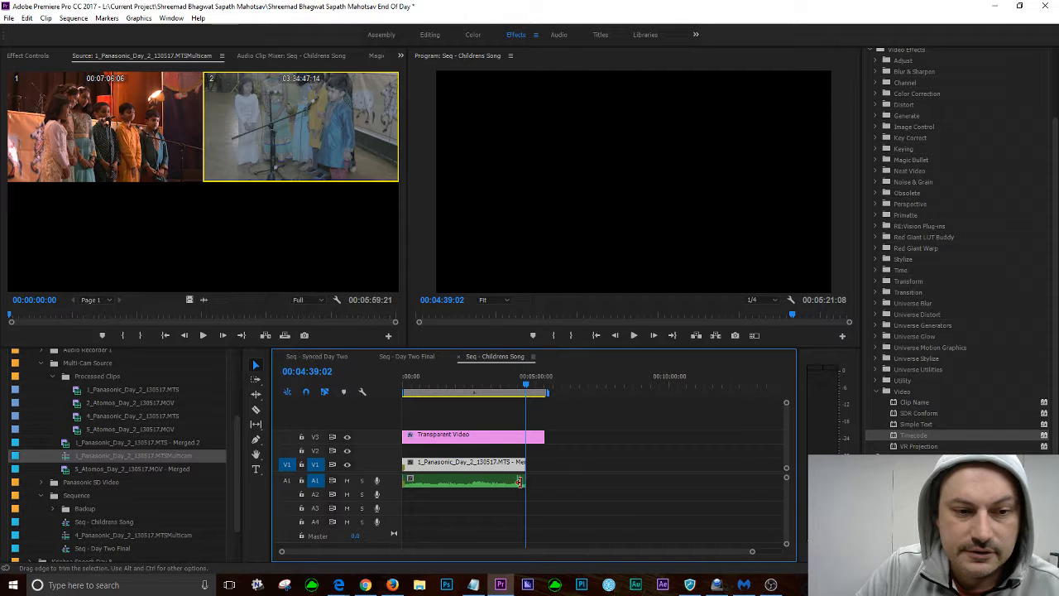
left_click_drag(523, 480, 542, 481)
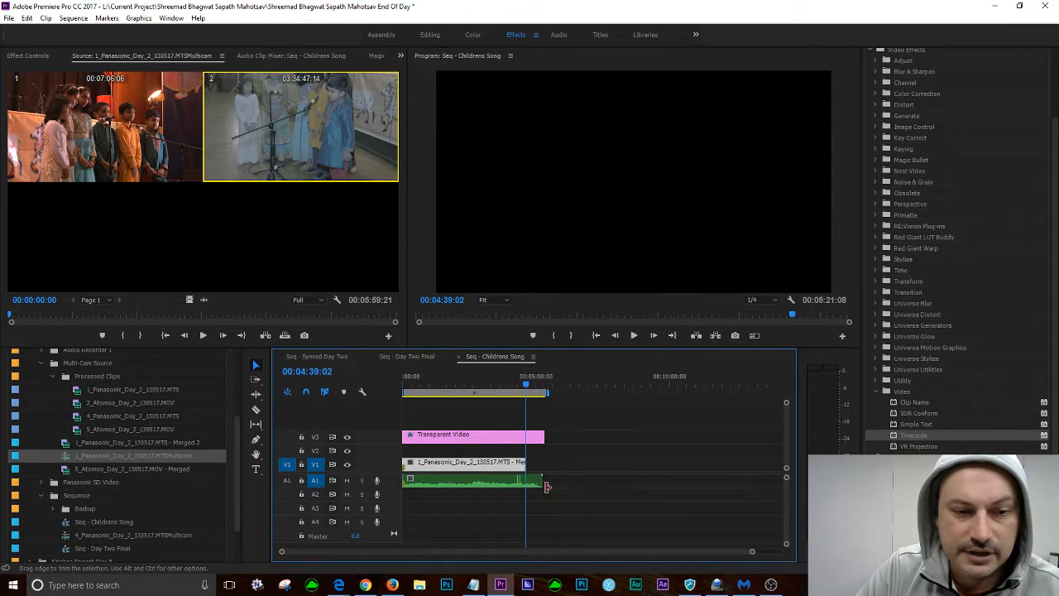
Return the playhead to the start of Seq - Childrens Song and save the project
key("space")
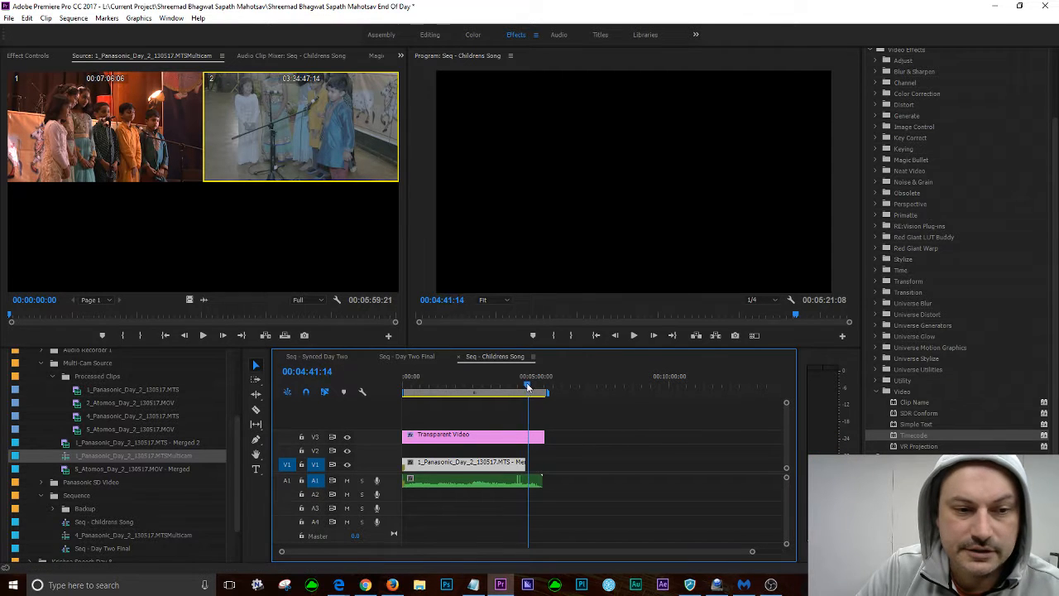
left_click_drag(526, 382, 371, 376)
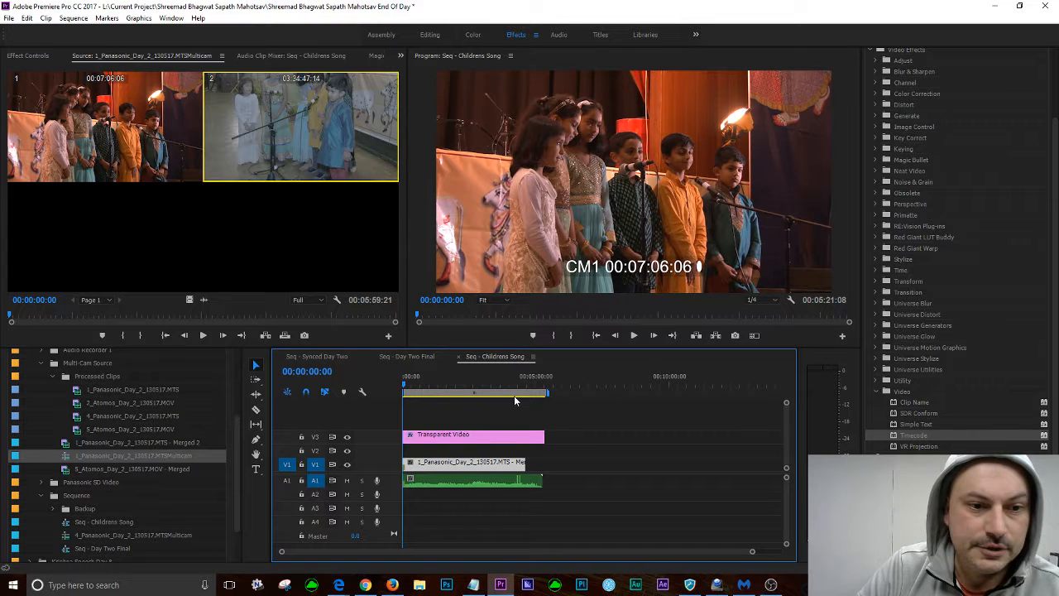
key("backslash")
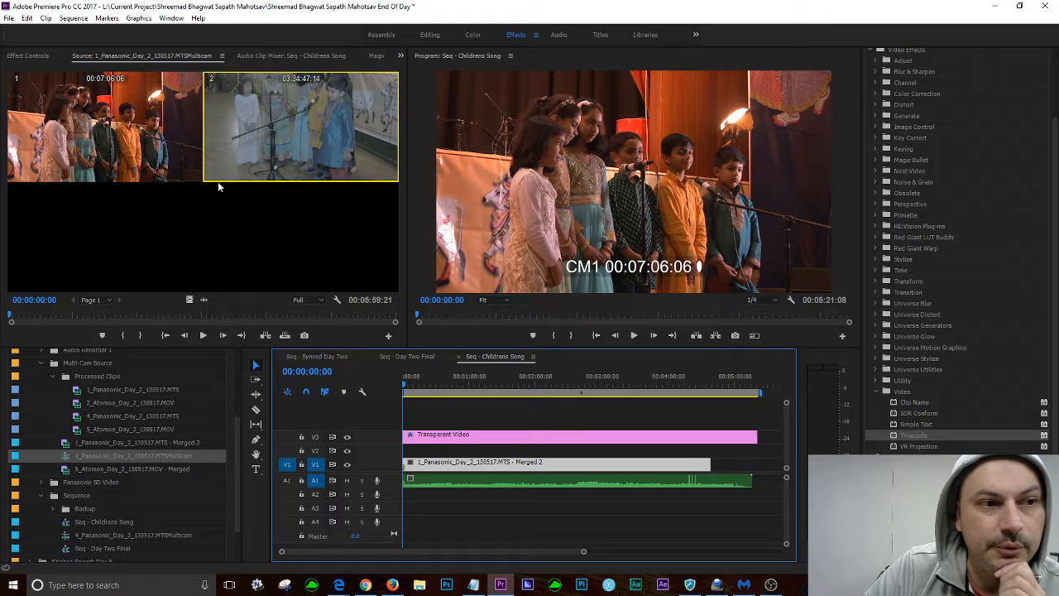
left_click(8, 18)
left_click(26, 119)
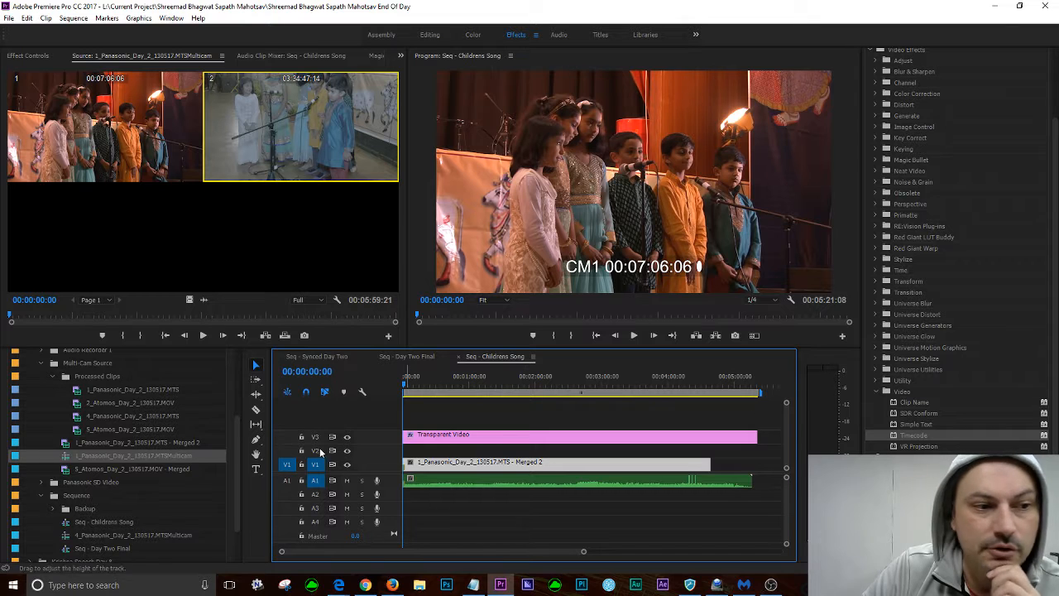
Open Seq - Day Two Final and return its playhead to the start to view the Camera 1 timecode there
left_click(406, 356)
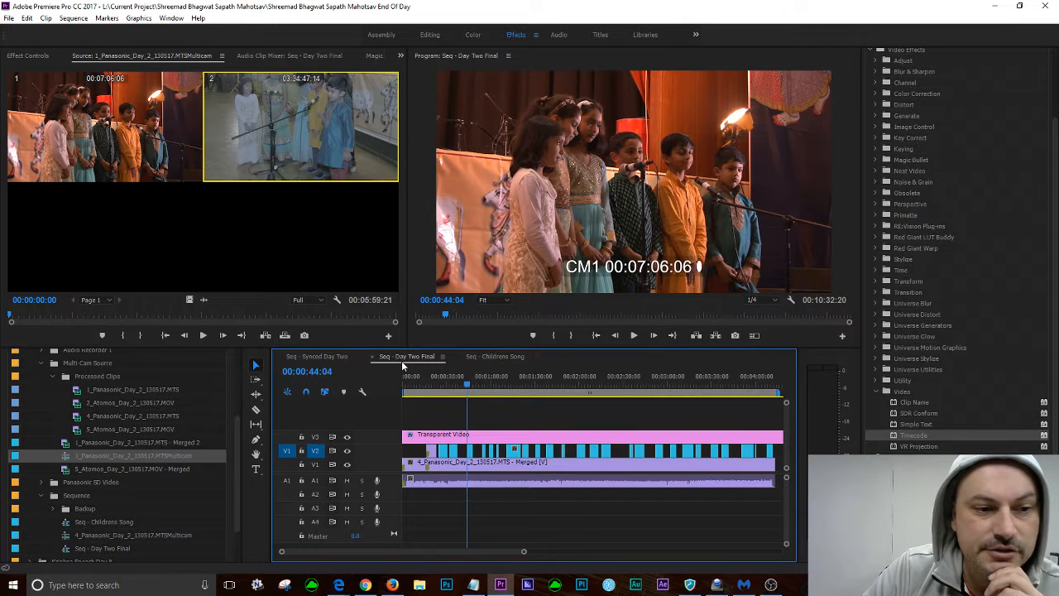
left_click(468, 389)
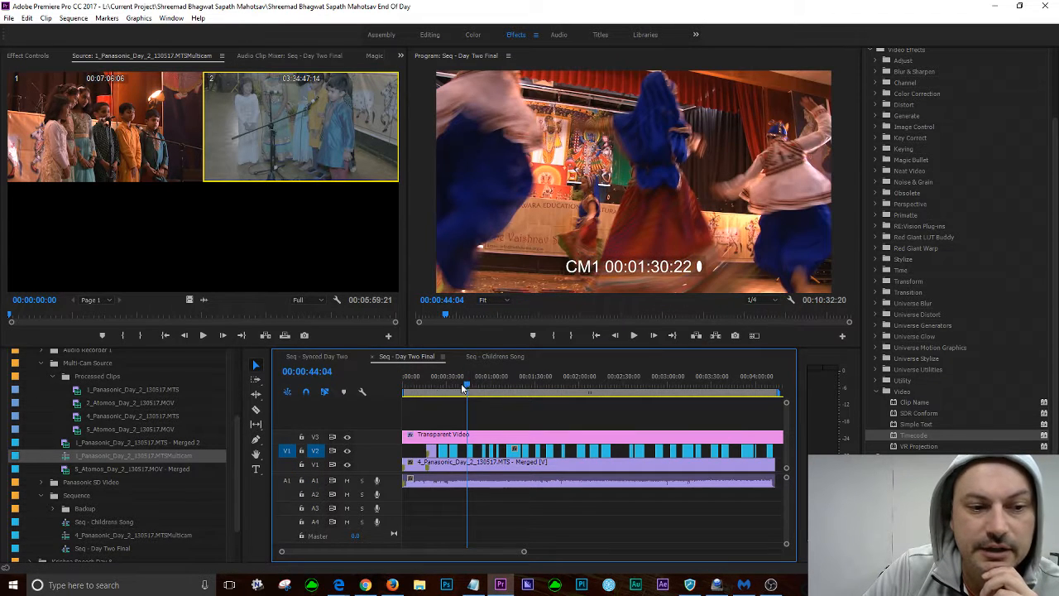
key("Home")
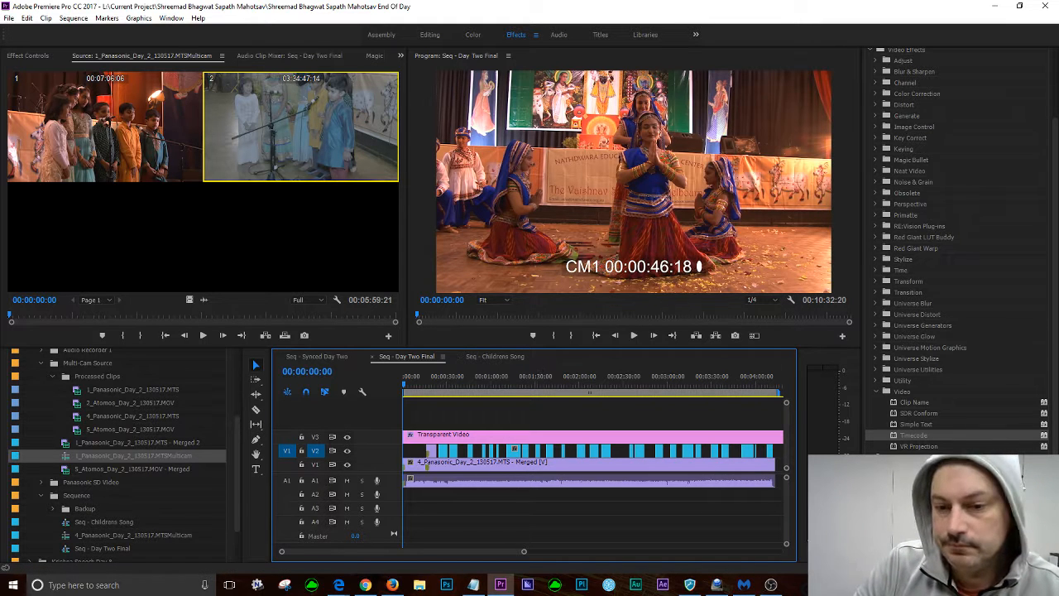
key("alt+Tab")
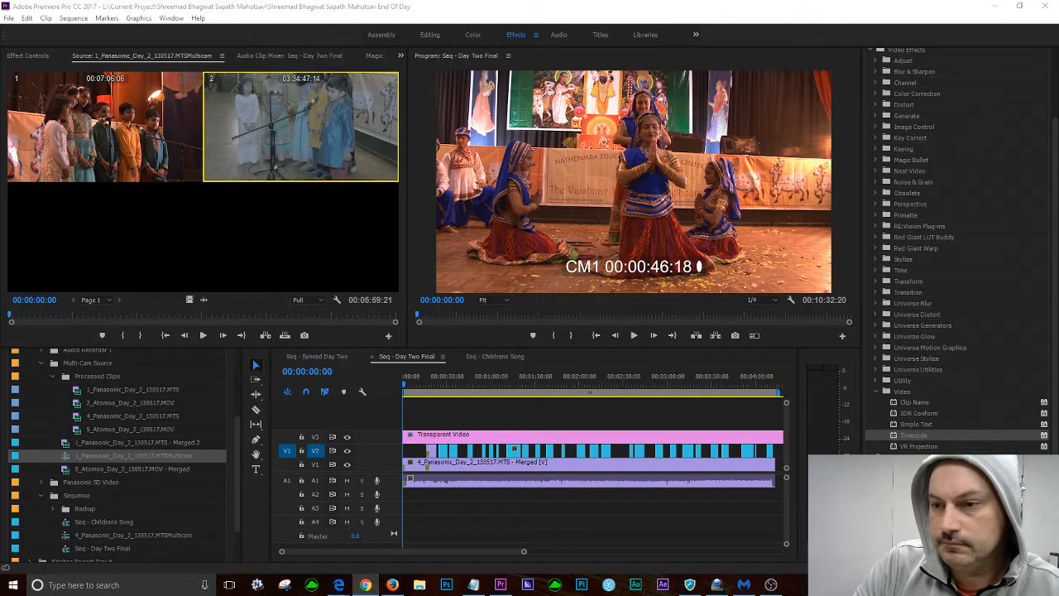